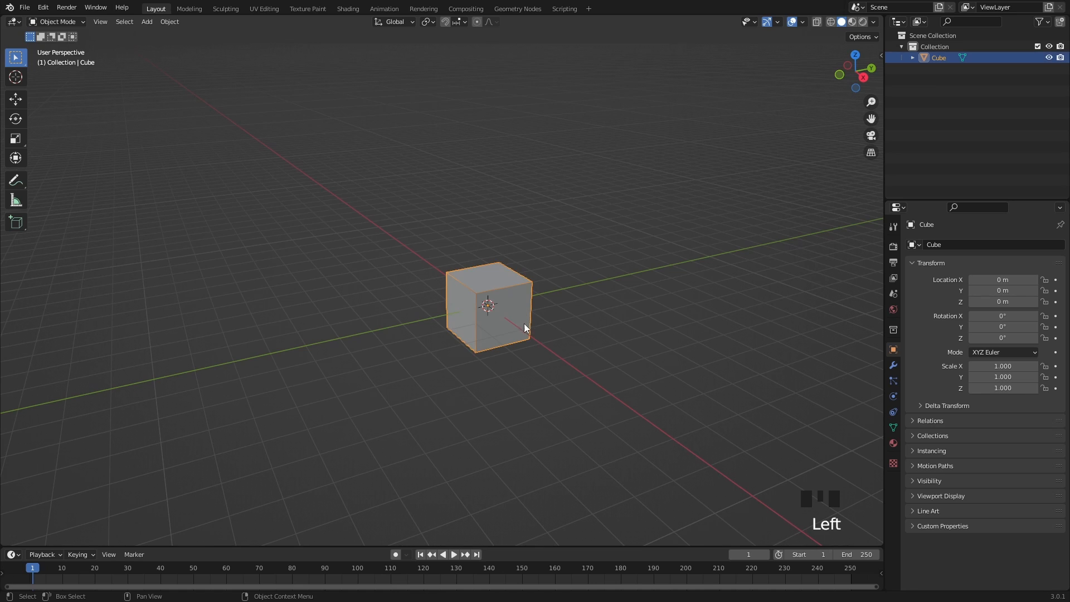
Frame the cube in the viewport and enable the Move gizmo for objects
middle_click_drag(524, 323, 549, 344, "shift")
key("KP_Decimal")
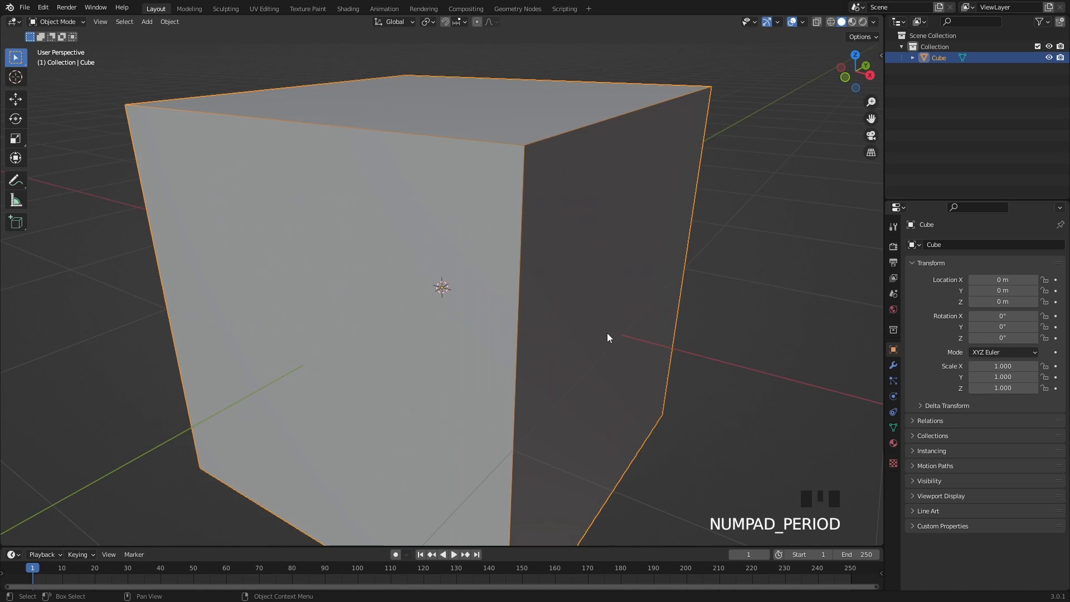
scroll(703, 248, "down", 5)
left_click(778, 23)
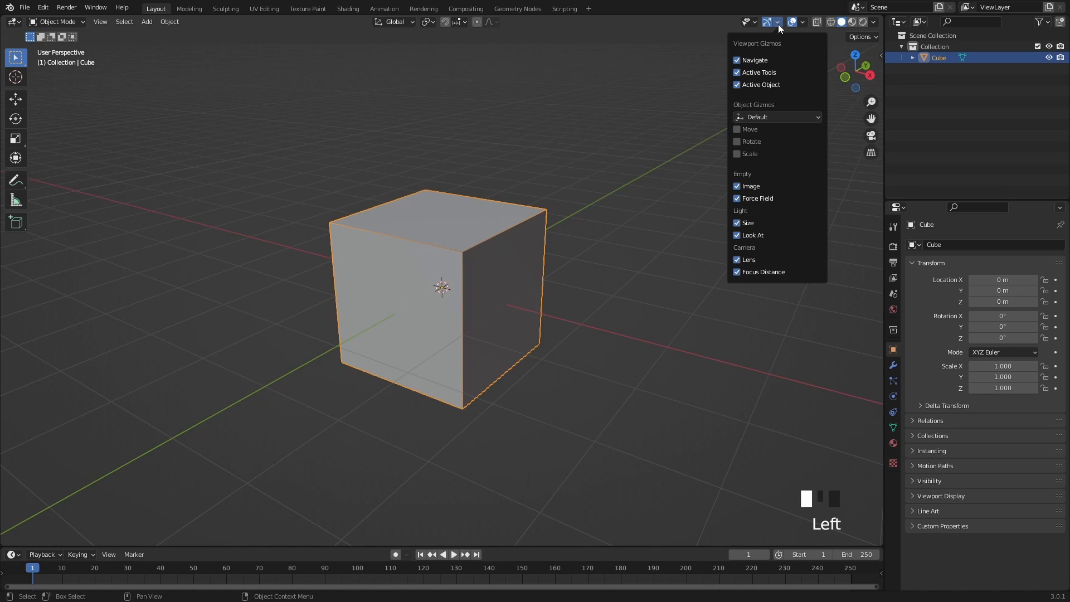
left_click(736, 132)
Add a centred vertical loop cut that splits the cube into two halves across X
middle_click_drag(451, 322, 488, 316, "shift")
key("Tab")
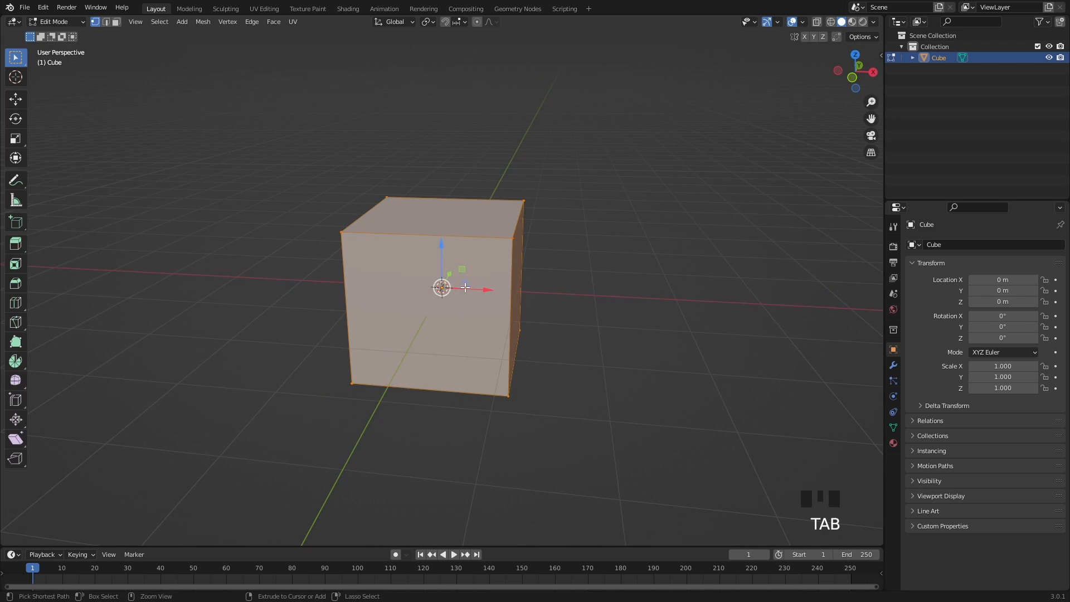
key("ctrl+r")
left_click(450, 241)
right_click(450, 241)
Delete the vertices on the cube's negative X side, leaving only the positive X half
middle_click_drag(398, 313, 426, 304, "shift")
left_click_drag(318, 201, 399, 424)
key("x")
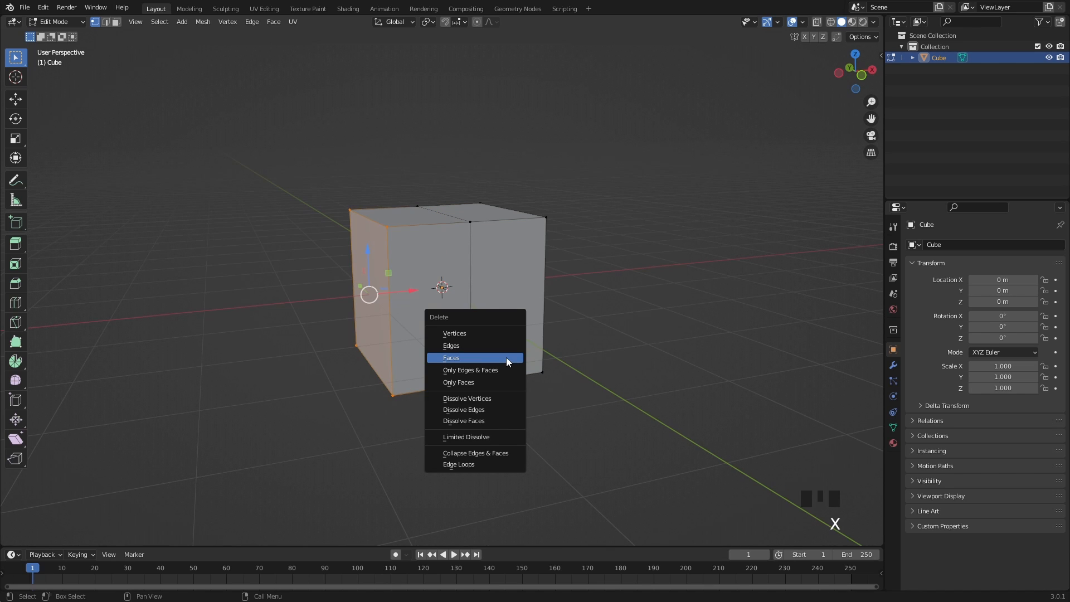
left_click(496, 333)
Return to Object Mode and add a Mirror modifier on the X axis with Clipping enabled
middle_click_drag(536, 349, 559, 363, "shift")
key("Tab")
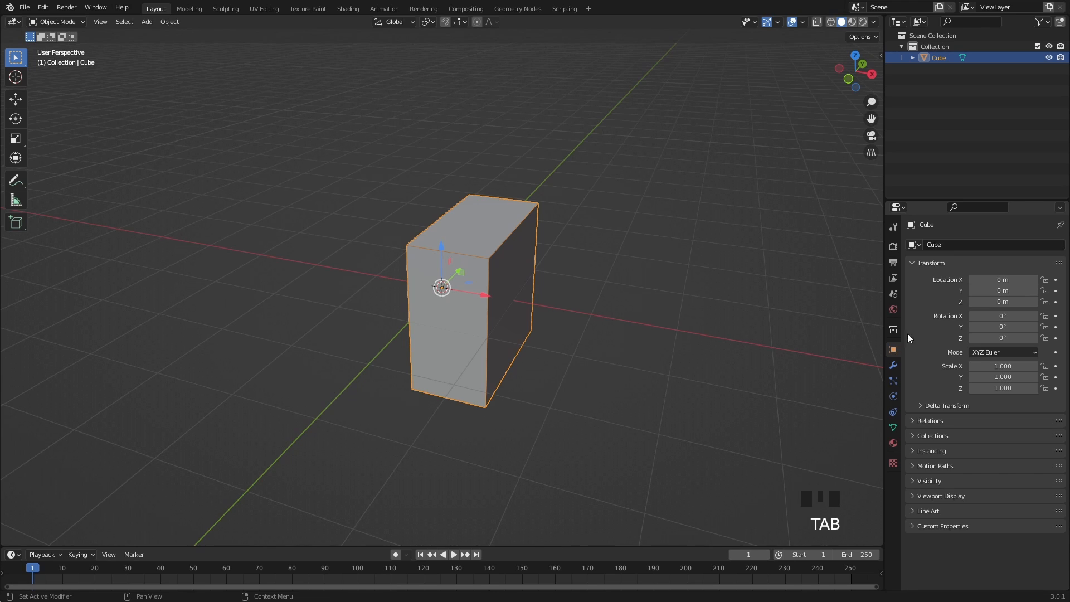
left_click(893, 365)
left_click(936, 245)
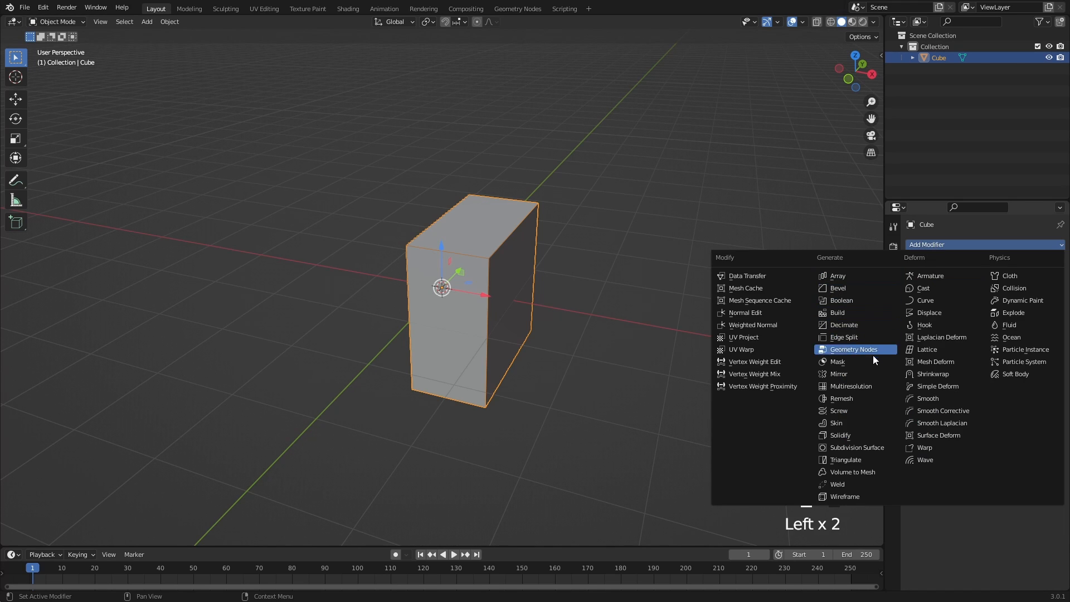
left_click(854, 375)
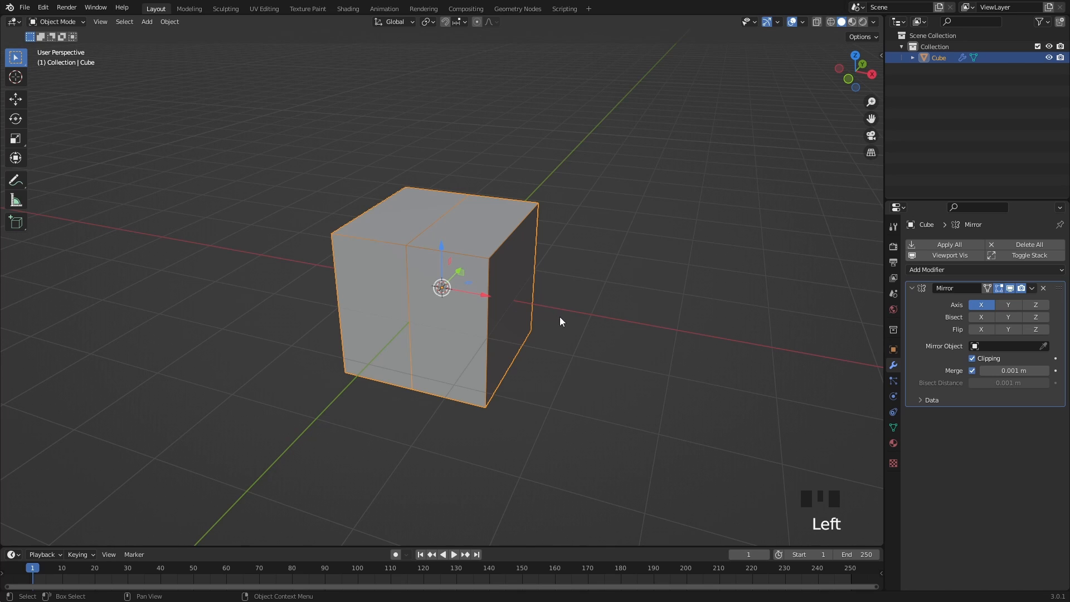
Narrow the mirrored block by moving its outer side face inward along X, then leave Edit Mode and deselect it
scroll(563, 316, "down", 2)
key("Tab")
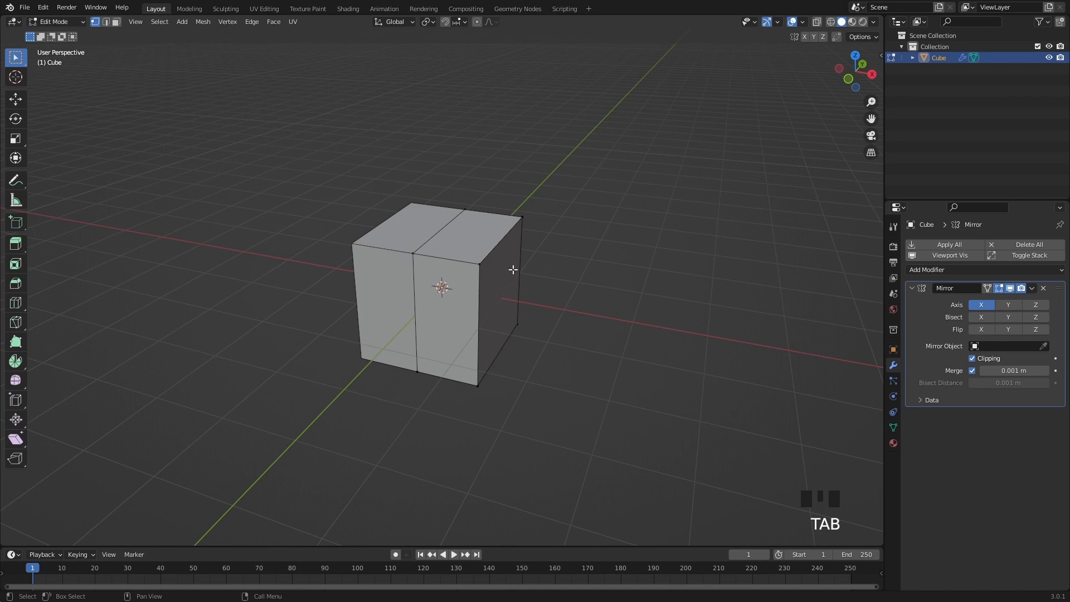
left_click_drag(563, 411, 481, 223)
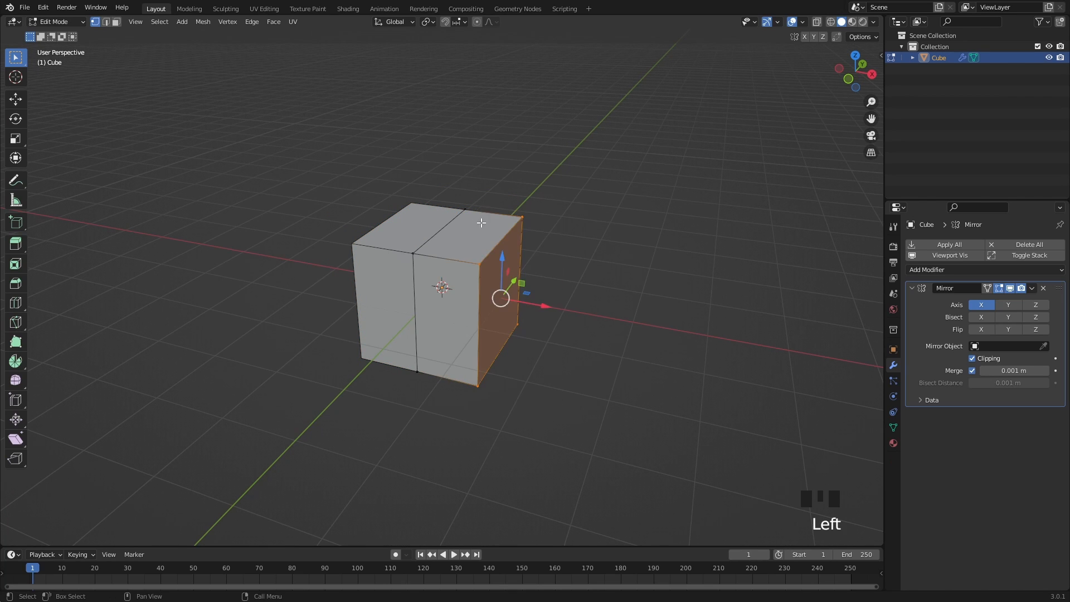
left_click_drag(536, 304, 514, 301)
key("Tab")
left_click(558, 279)
scroll(546, 303, "down", 3)
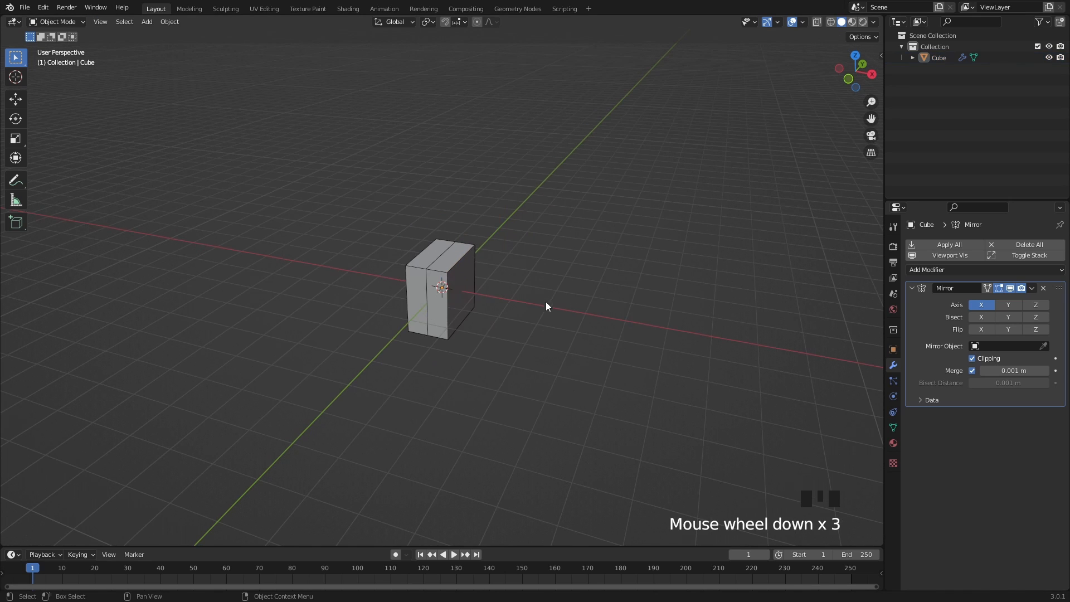
Edit the block in the right orthographic view with X-ray on and lower its rear bottom edge
middle_click_drag(546, 303, 438, 292)
scroll(479, 298, "up", 4)
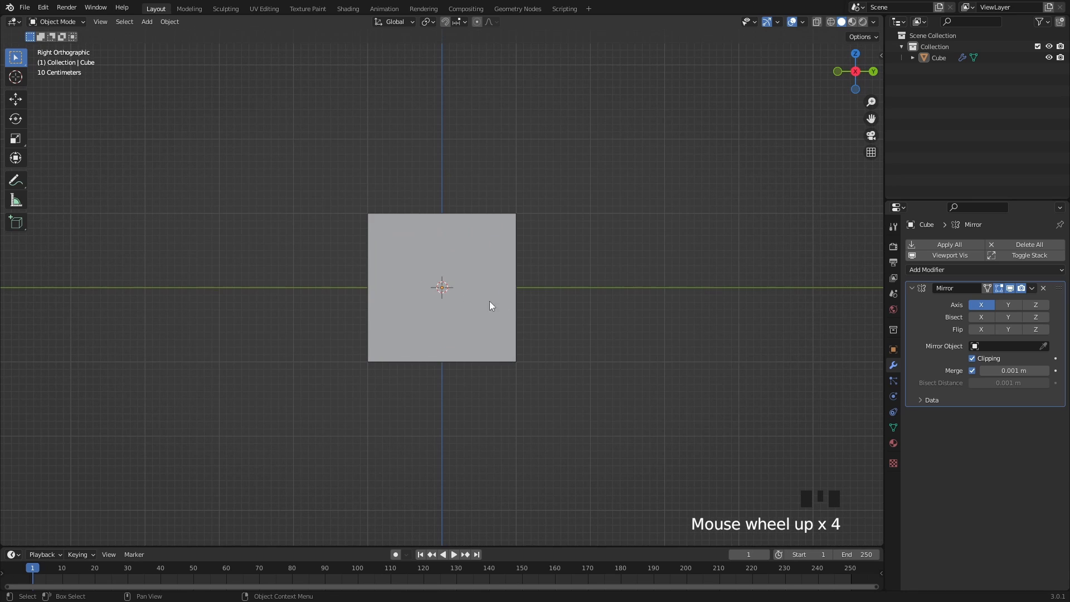
left_click(509, 305)
key("Tab")
key("1")
key("alt+z")
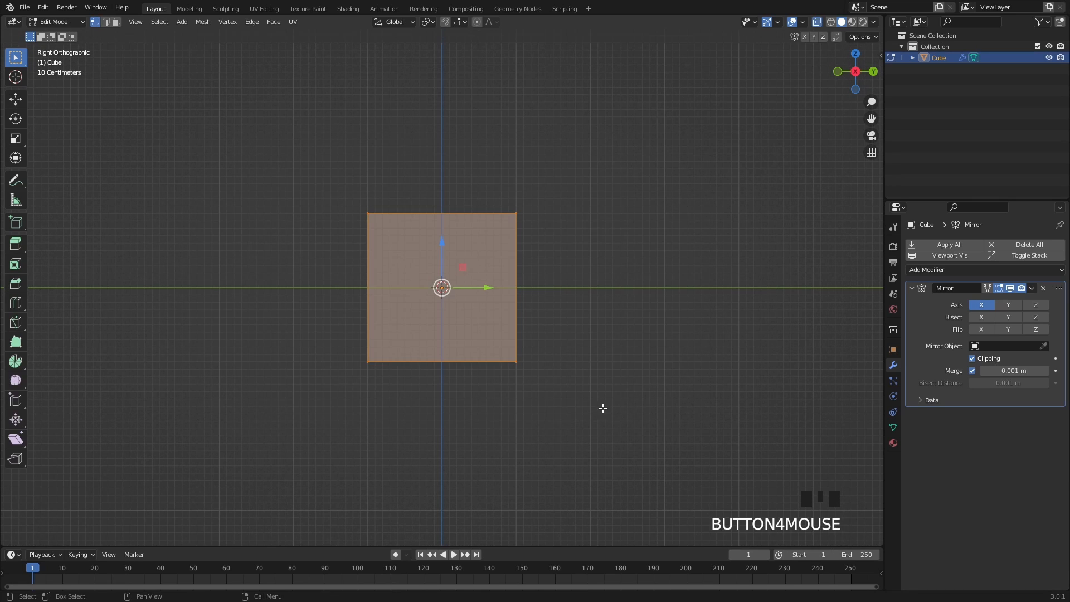
left_click_drag(602, 408, 511, 350)
middle_click_drag(404, 307, 476, 303, "shift")
Move the block's front end outward along negative Y and raise its bottom front edge slightly
left_click_drag(382, 167, 475, 391)
left_click_drag(467, 281, 453, 282)
left_click(422, 357)
left_click_drag(424, 327, 425, 320)
Extrude the block's front face outward by about 0.15 m
middle_click_drag(463, 306, 545, 322)
key("3")
left_click(489, 280)
scroll(545, 322, "up", 2)
key("e")
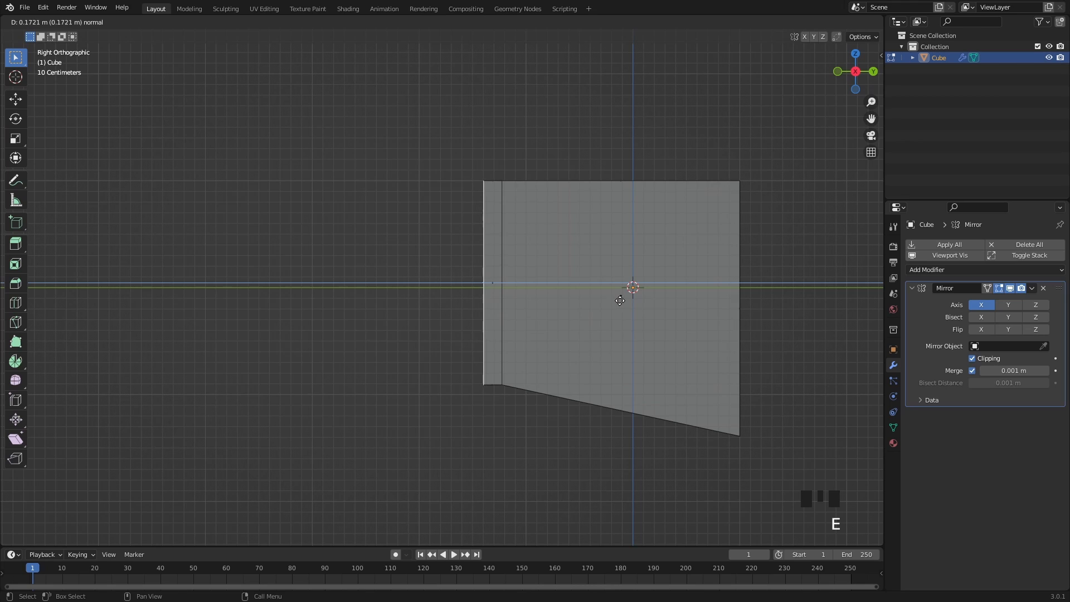
left_click(622, 300)
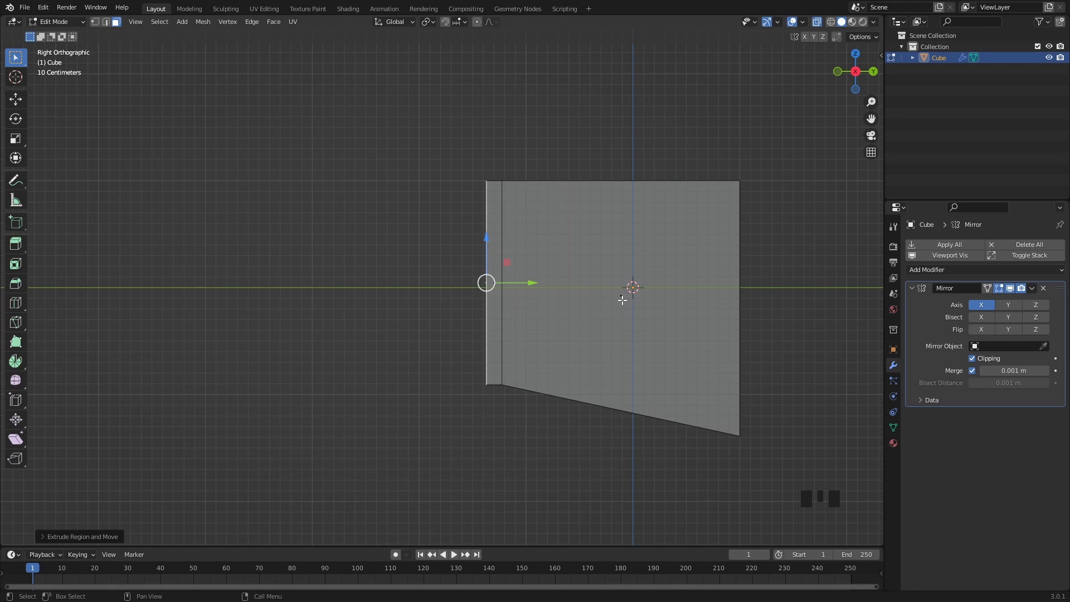
Lower the top edge of the newly extruded front section to form a slope down from the main body
key("1")
left_click_drag(454, 152, 495, 203)
left_click_drag(487, 163, 494, 201)
Extrude the front face forward twice, by about 0.5 m and then about 0.43 m
middle_click_drag(545, 342, 551, 335)
middle_click_drag(552, 334, 598, 314, "shift")
key("3")
left_click(541, 341)
key("e")
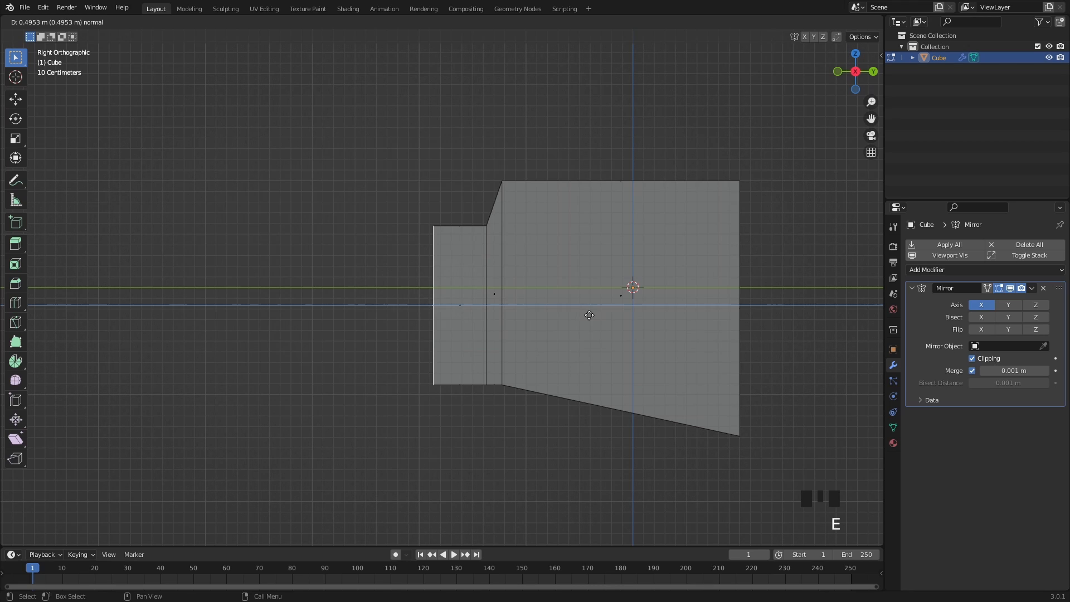
left_click(589, 315)
key("e")
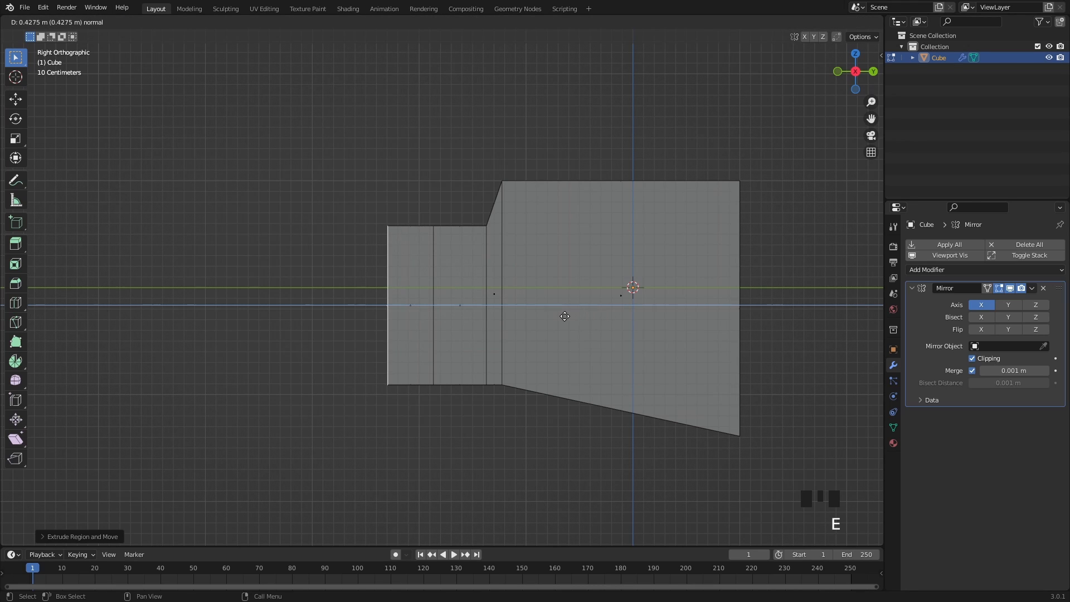
left_click(562, 315)
Raise the foremost end face about 0.16 m, and slightly lower its top edge and the top edge behind it
left_click_drag(388, 262, 388, 246)
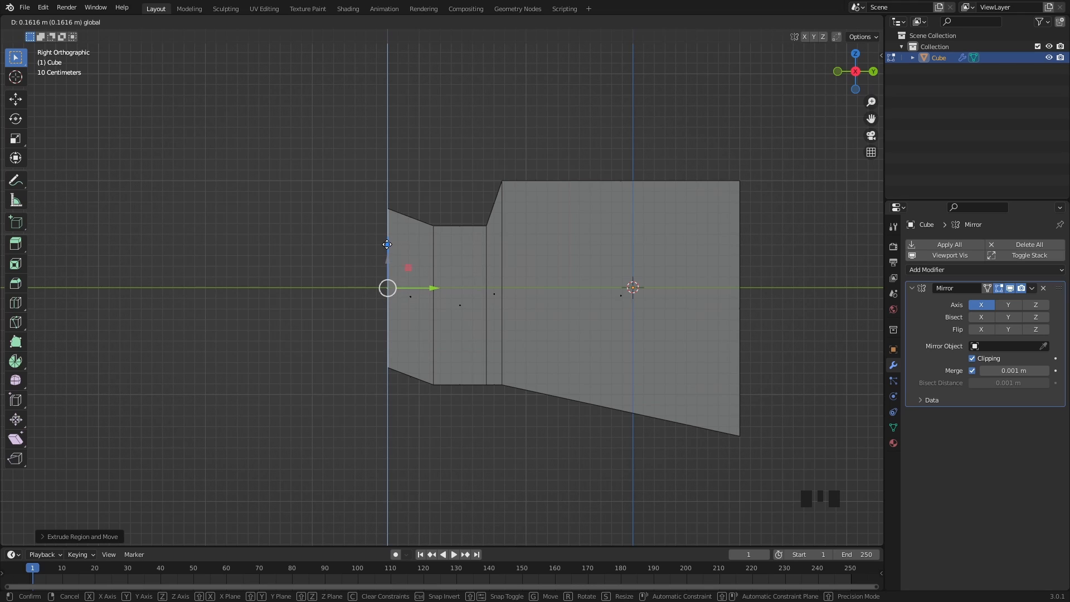
left_click_drag(388, 244, 388, 244)
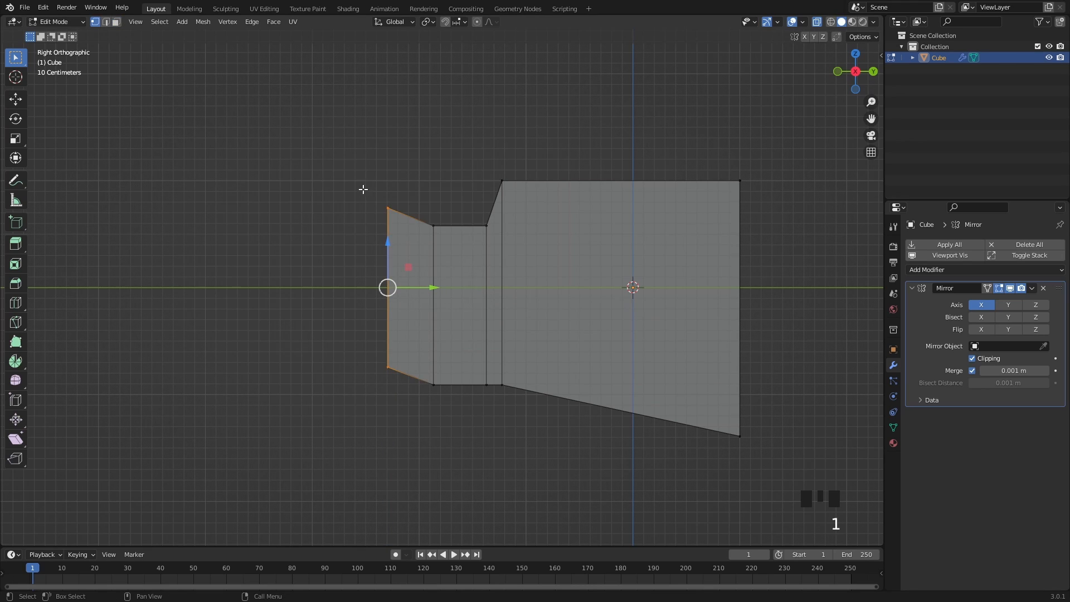
left_click_drag(358, 187, 437, 215)
left_click(433, 226)
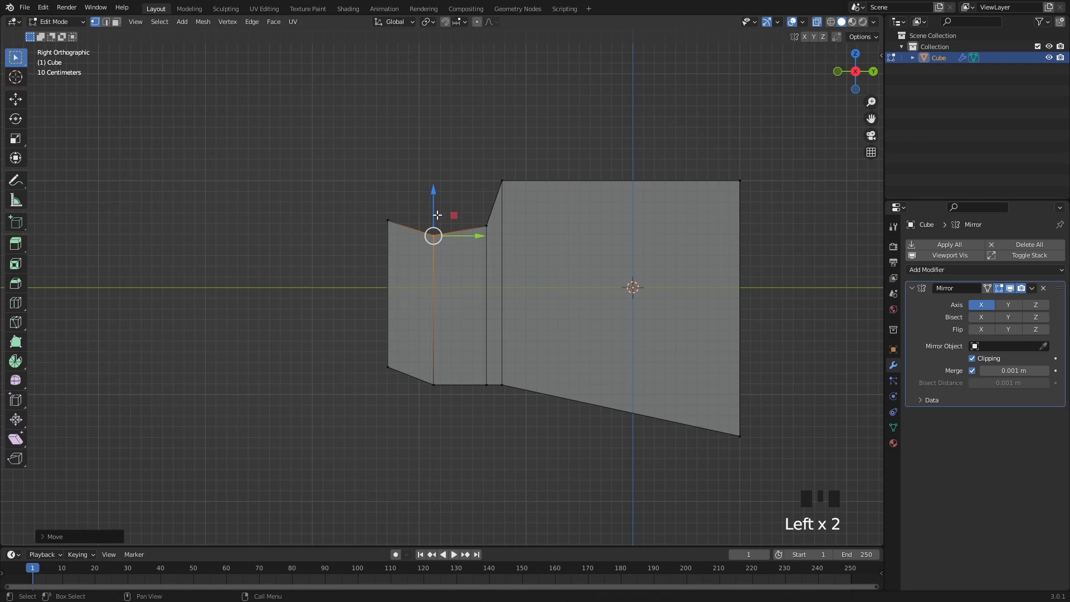
Select the front vertical corner edge, turn X-ray off and proportional editing on, and move the edge inward along X to taper the front
scroll(535, 316, "down", 1)
middle_click_drag(538, 330, 589, 357, "shift")
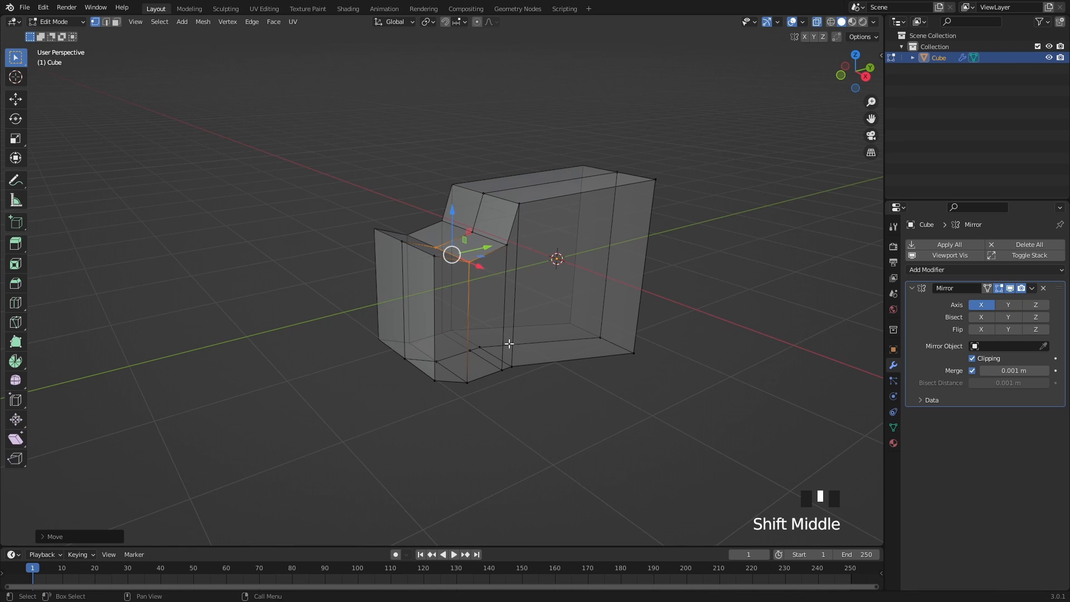
middle_click_drag(509, 344, 516, 356, "shift")
key("2")
left_click(439, 327)
scroll(490, 305, "up", 1)
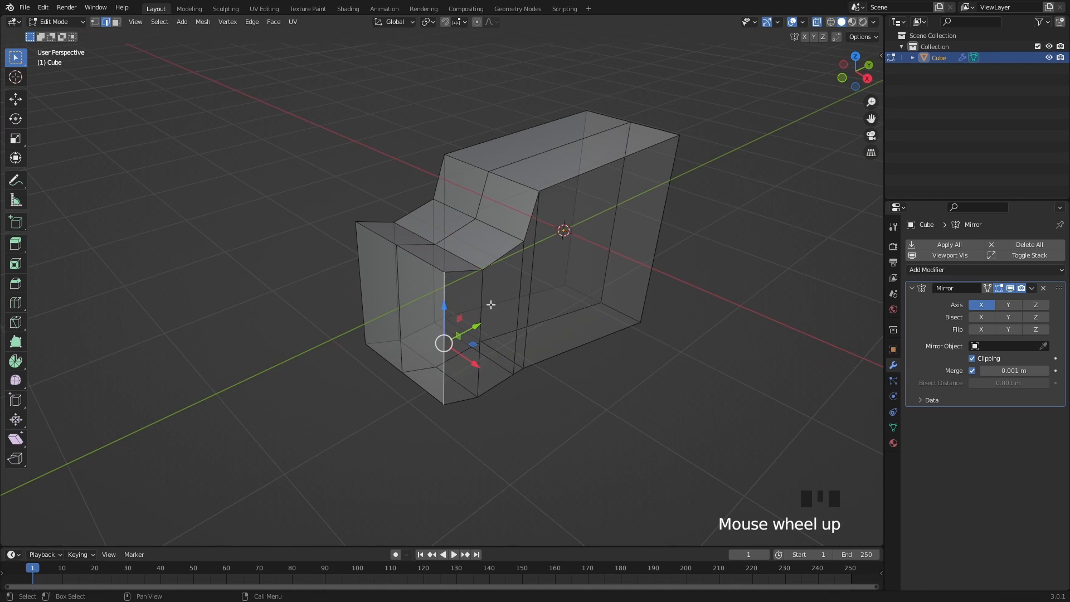
key("alt+z")
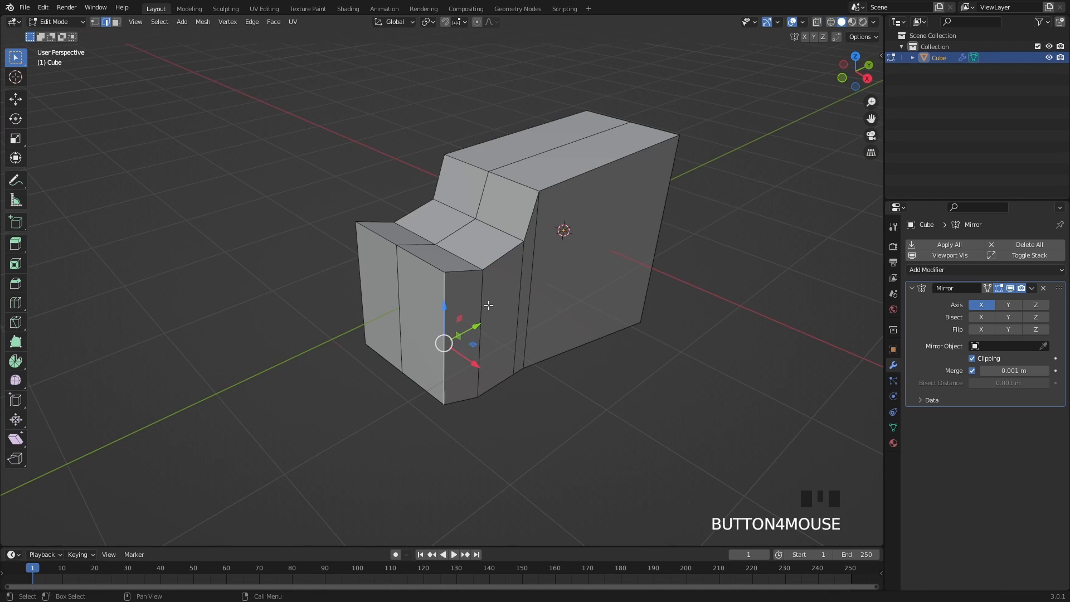
left_click(477, 23)
middle_click_drag(597, 281, 616, 268, "shift")
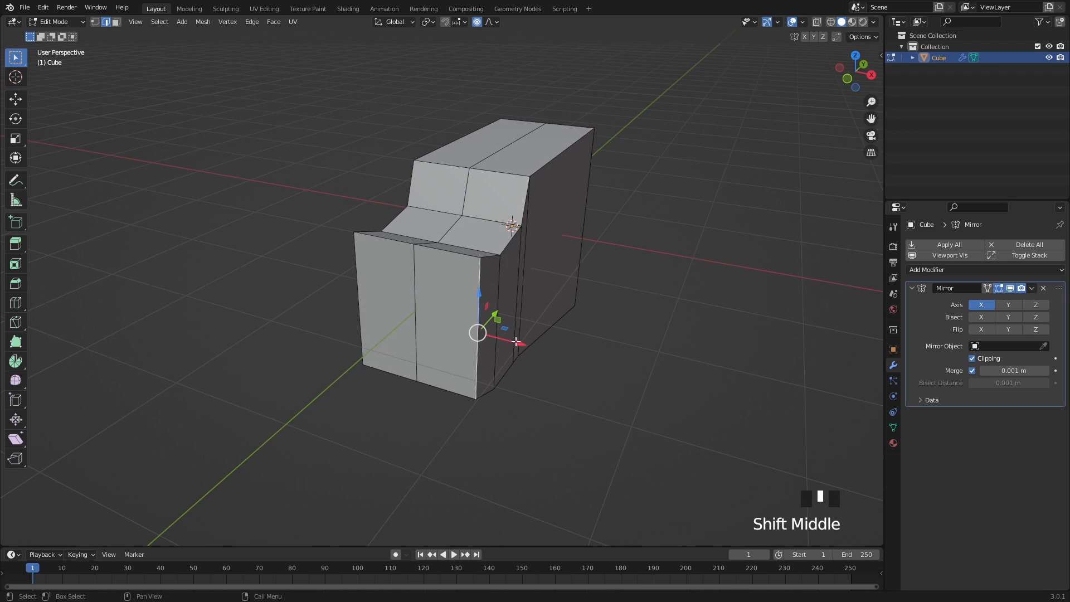
left_click_drag(516, 341, 475, 333)
Turn proportional editing off and move the rear vertical corner edge slightly outward along X to widen the back
scroll(480, 333, "down", 8)
mouse_move(569, 290)
middle_mouse_down("shift")
mouse_move(593, 299)
mouse_move(507, 282)
mouse_move(574, 300)
middle_mouse_up("shift")
scroll(506, 283, "down", 2)
left_click(661, 341)
middle_click_drag(661, 341, 588, 344, "shift")
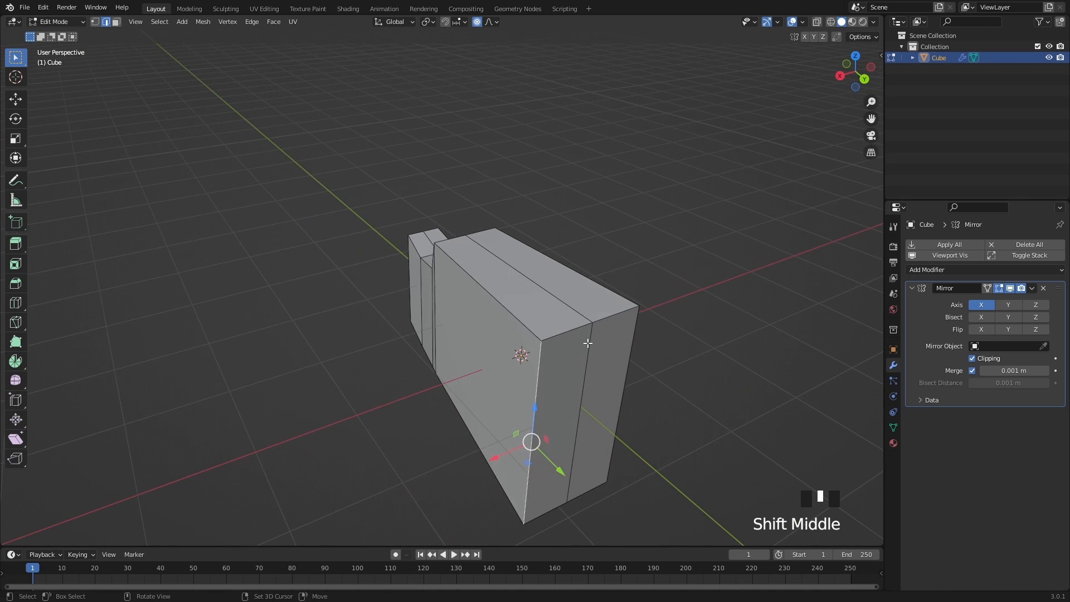
left_click(477, 22)
middle_click_drag(530, 234, 531, 193)
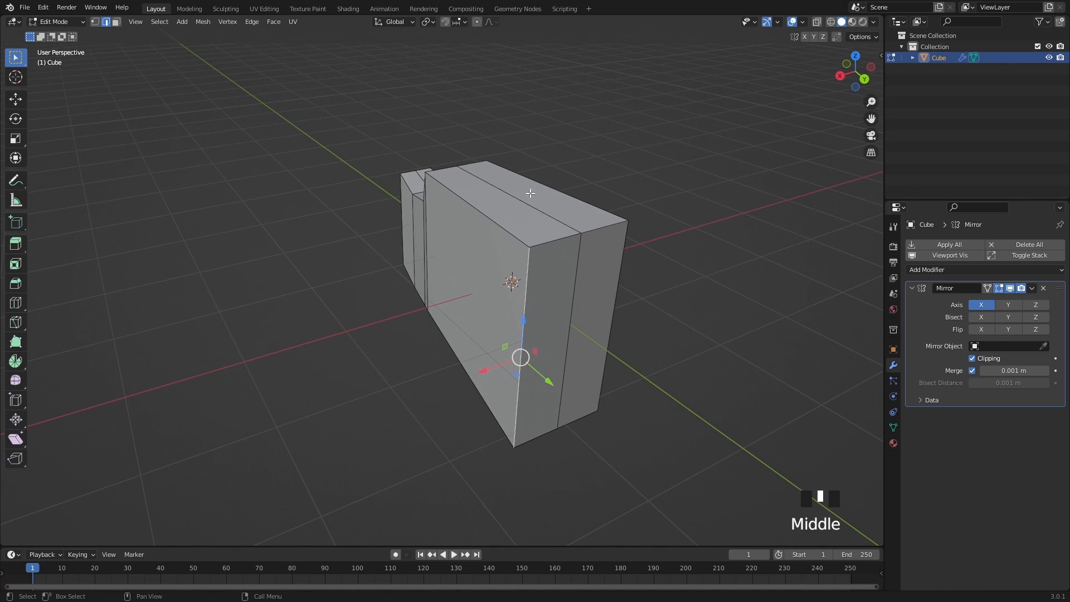
left_click_drag(494, 367, 483, 371)
Select the centre edge loop along the mirror seam and scale it by about 1.23 along Z to form a ridge
scroll(403, 274, "down", 2)
middle_click_drag(387, 281, 454, 285, "shift")
scroll(552, 275, "up", 2)
scroll(513, 291, "up", 1, "shift")
middle_click_drag(477, 251, 457, 312)
left_click(457, 221)
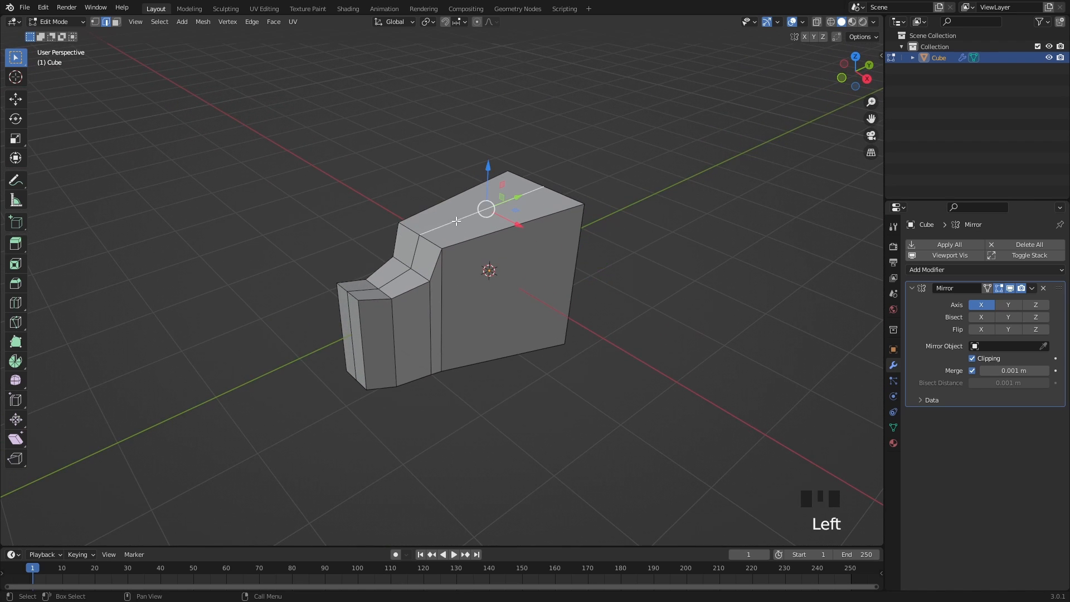
double_click(460, 220)
middle_click_drag(470, 251, 494, 238, "shift")
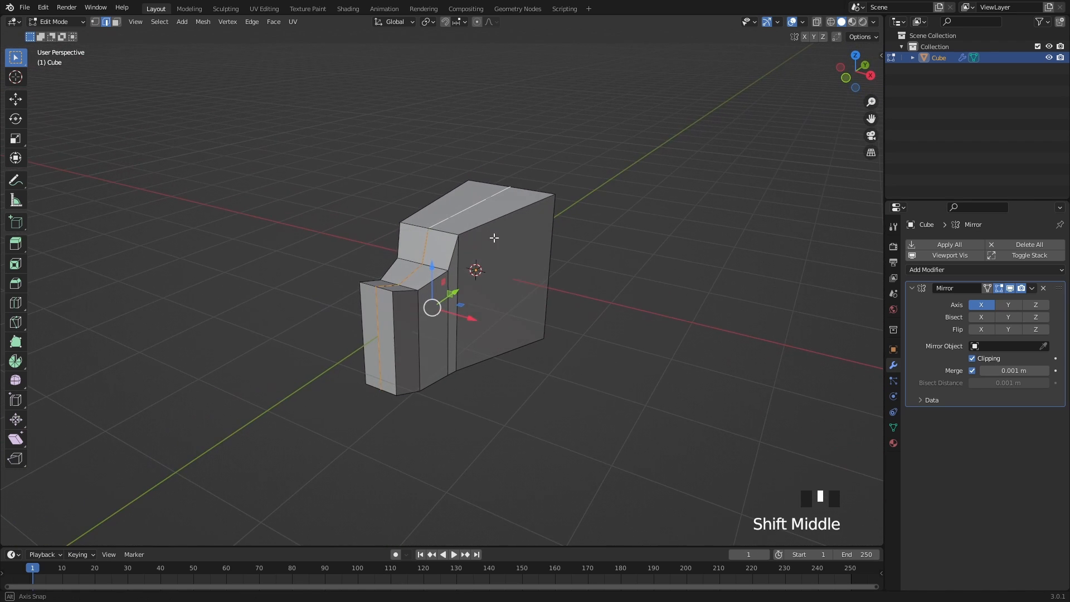
scroll(530, 248, "up", 2)
key("s")
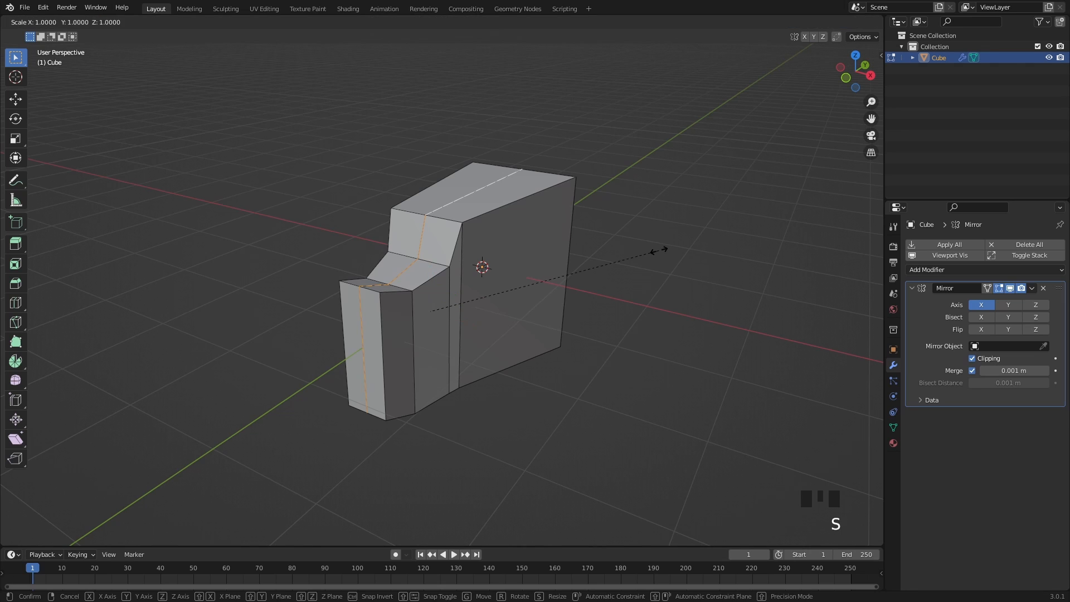
key("z")
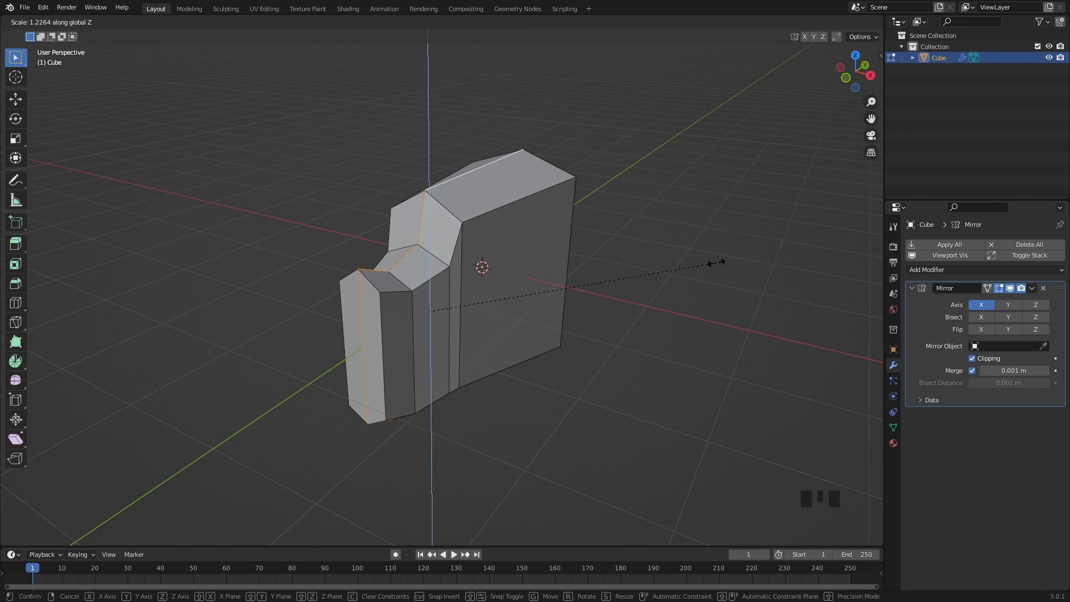
left_click(716, 263)
Extrude the body's rear face outward by about 0.25 m, then return to Object Mode and deselect the body
middle_click_drag(717, 263, 609, 288, "shift")
key("3")
left_click(583, 314)
scroll(581, 287, "down", 2)
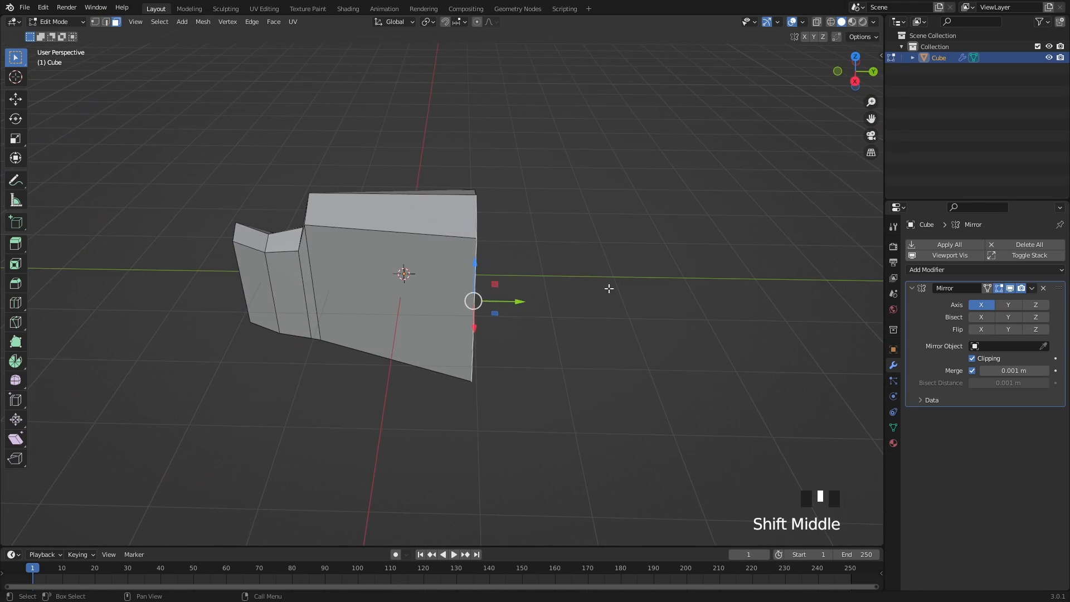
key("e")
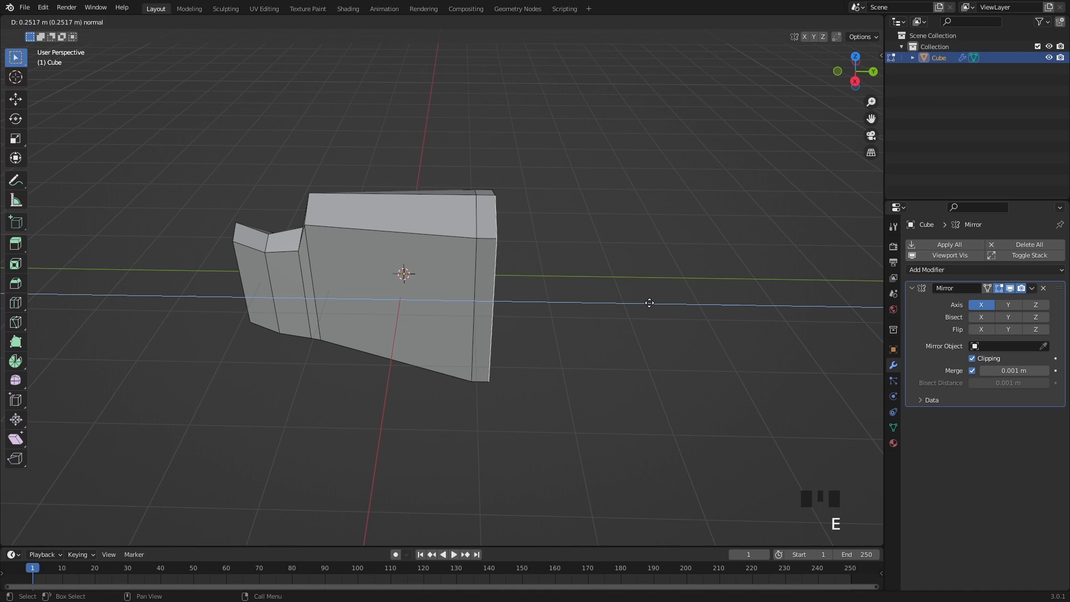
left_click(651, 302)
middle_click_drag(651, 303, 459, 270, "shift")
key("Tab")
left_click(599, 250)
Add a new cube and move it along negative Y to in front of the body, viewing it from the front
scroll(560, 263, "down", 1)
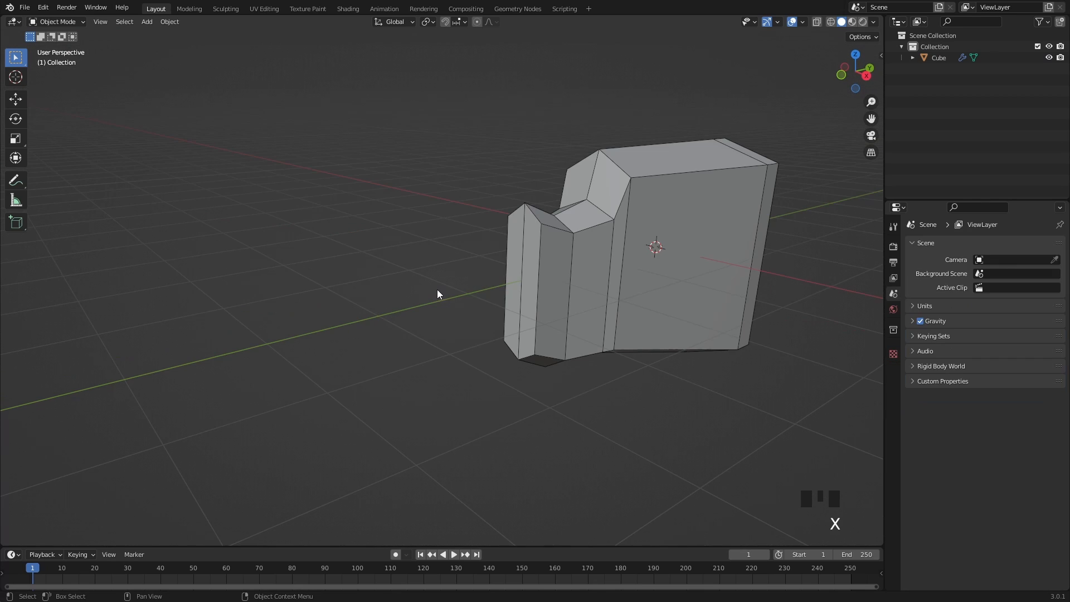
key("shift+a")
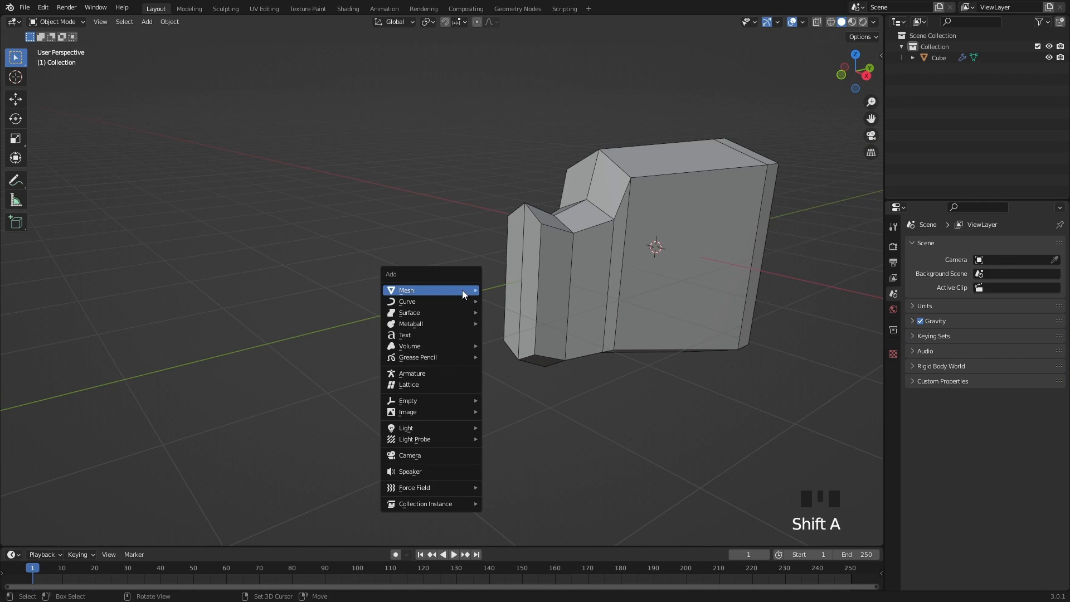
mouse_move(463, 290)
left_click(526, 300)
scroll(566, 296, "down", 2)
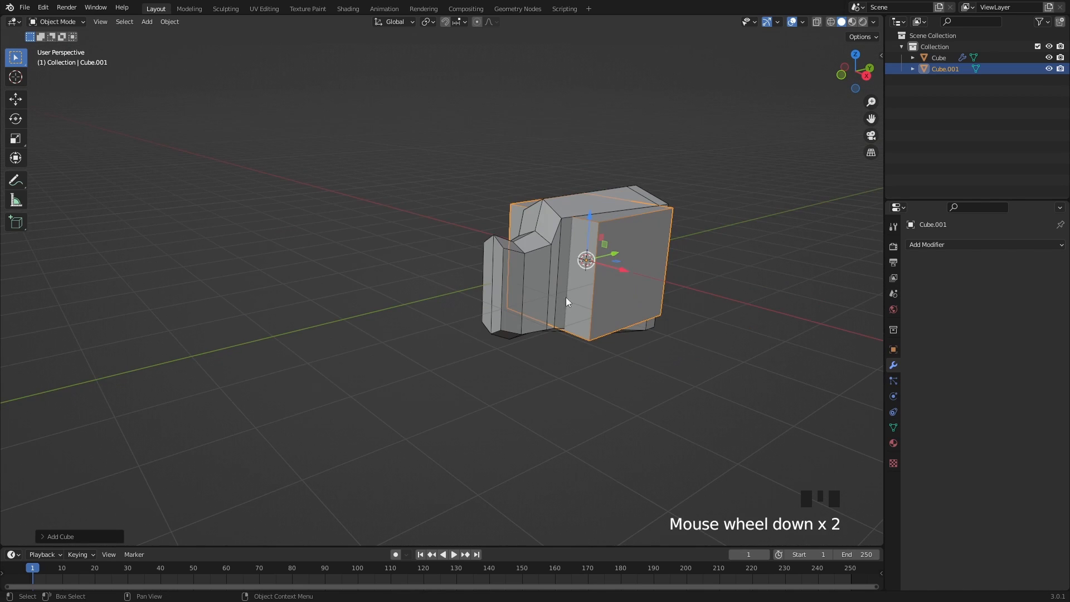
left_click_drag(617, 253, 465, 303)
middle_click_drag(466, 303, 514, 344, "shift")
scroll(584, 326, "up", 4)
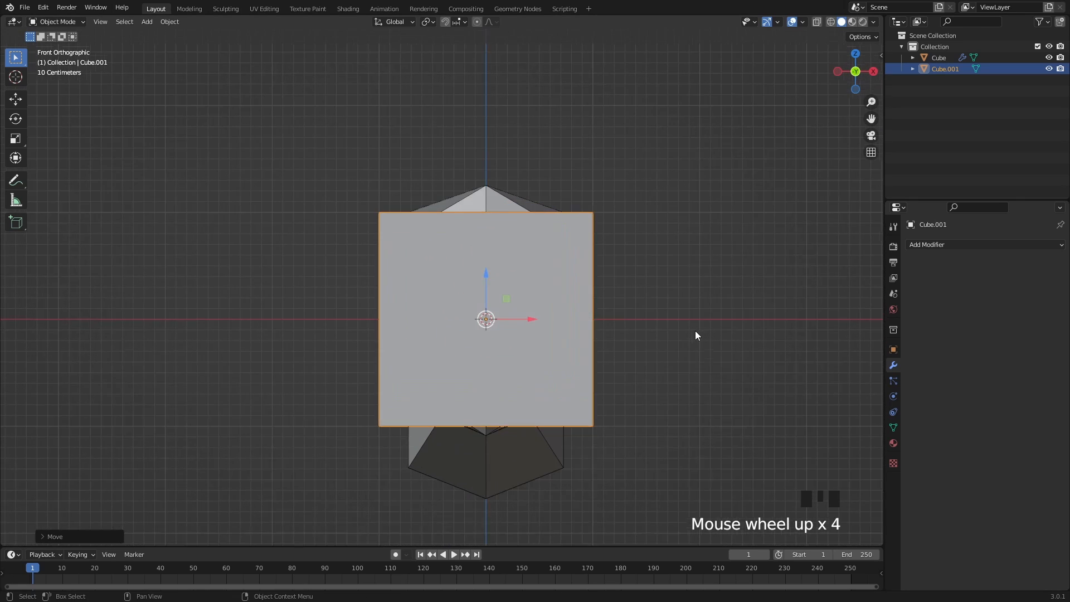
Scale the new cube to about 0.55 along X to make it narrower than the body
middle_click_drag(802, 348, 780, 325)
key("s")
key("x")
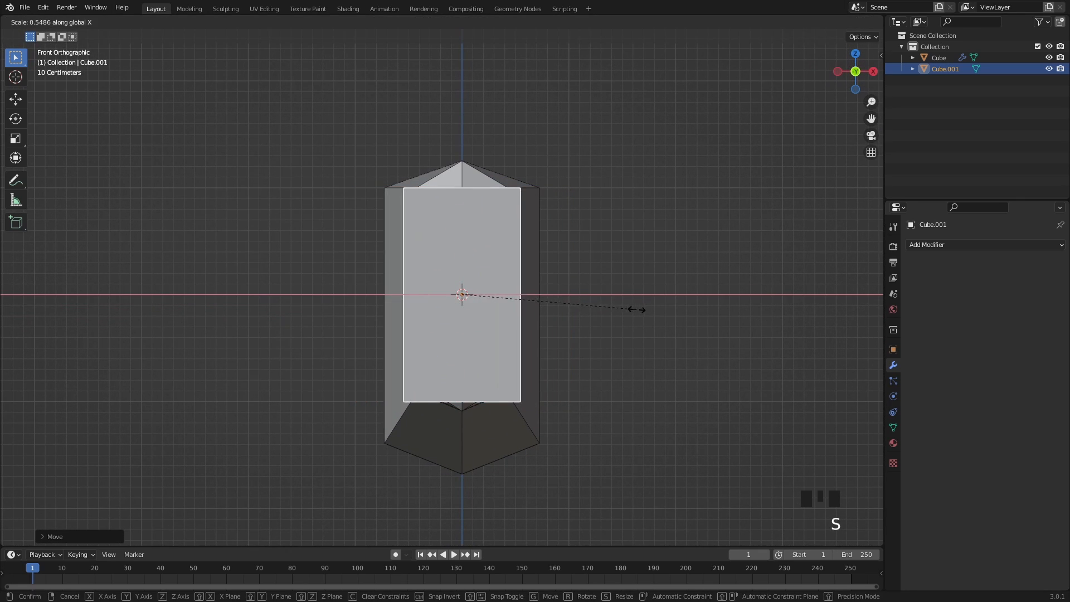
left_click(644, 312)
Move the narrowed cube along positive Y until it sits just in front of the body's neck
scroll(532, 333, "down", 2)
middle_click_drag(533, 334, 479, 342)
middle_click_drag(479, 342, 404, 342, "shift")
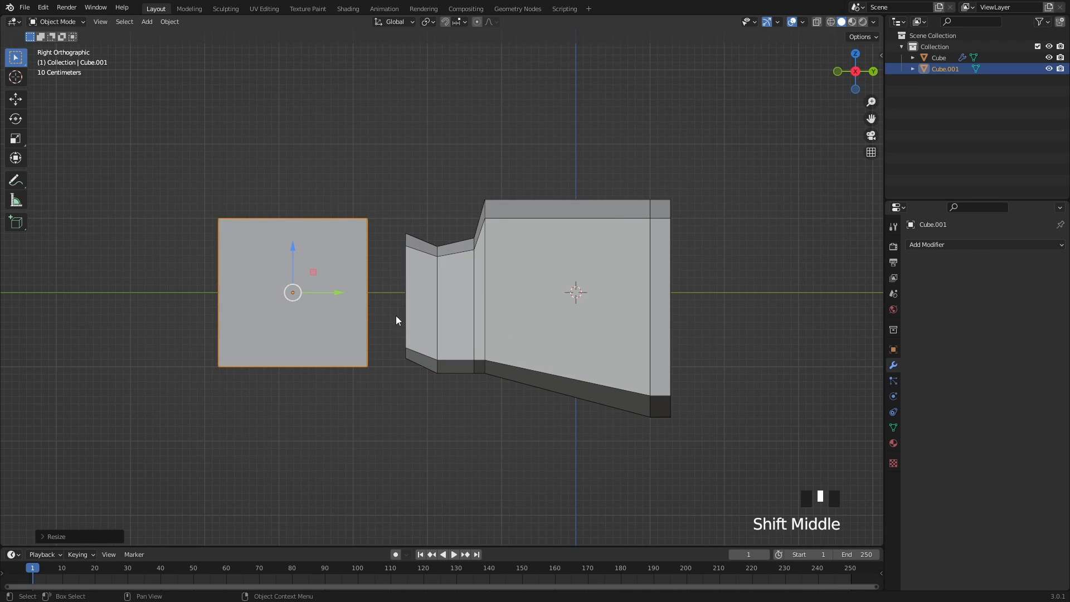
left_click_drag(336, 293, 372, 297)
Scale the new cube slightly narrower along X and apply its object transform
middle_click_drag(389, 332, 583, 372, "shift")
scroll(524, 331, "down", 1)
key("s")
key("x")
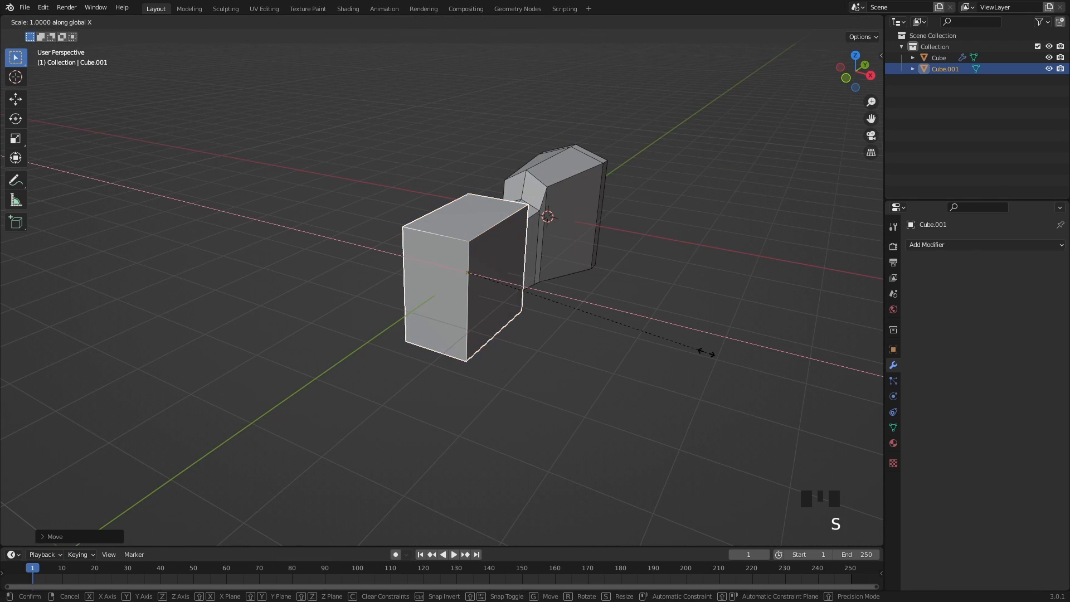
left_click(637, 355)
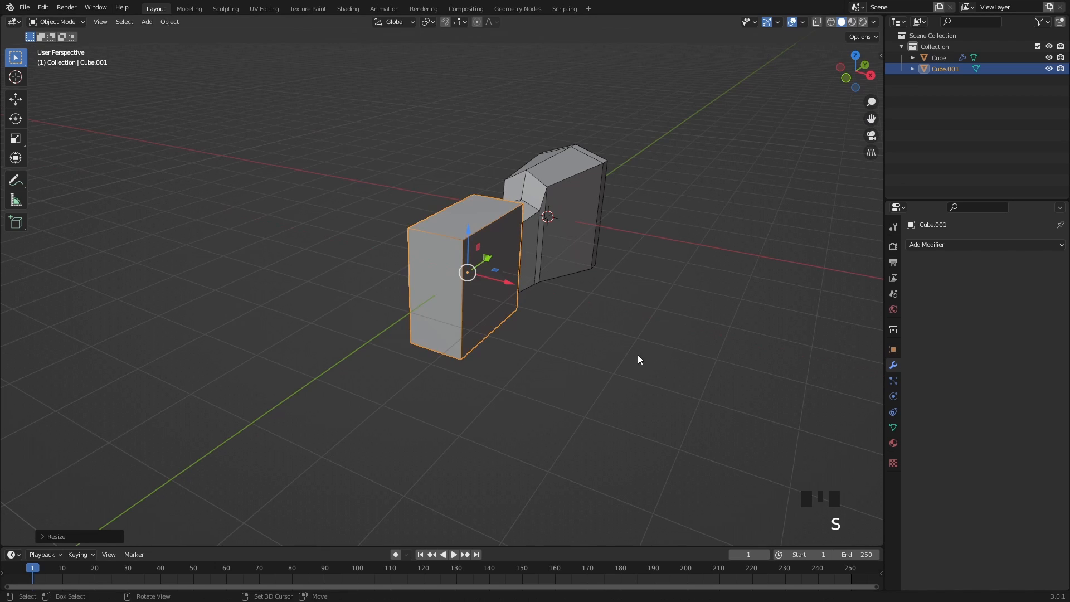
middle_click_drag(637, 354, 596, 352, "shift")
key("ctrl+a")
left_click(597, 353)
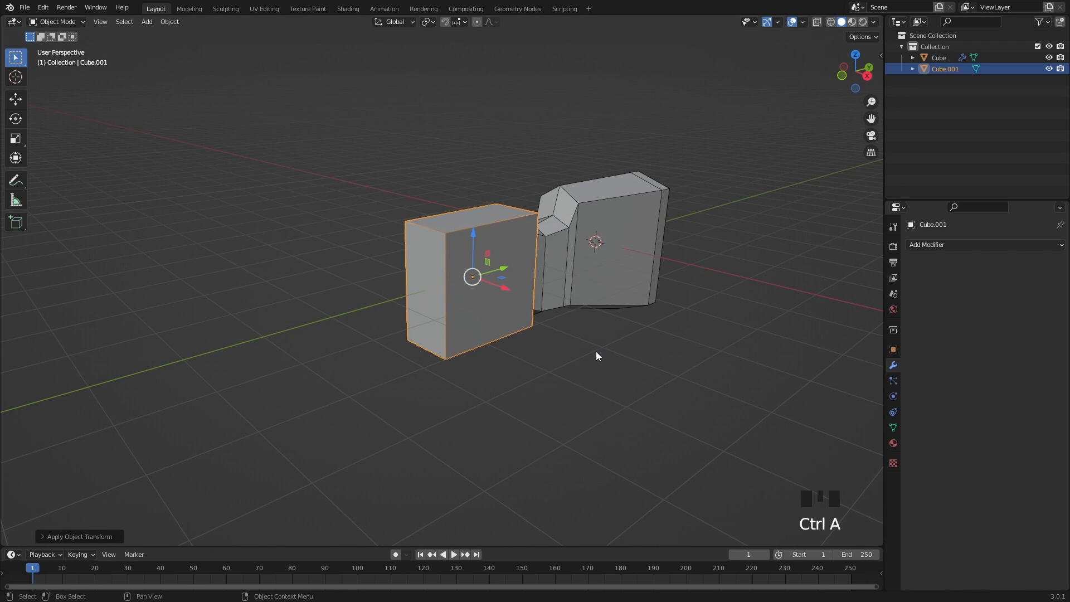
In Edit Mode, extrude the block's front face forward by about 1.6 m
key("Tab")
left_click(426, 290)
middle_click_drag(426, 291, 524, 294)
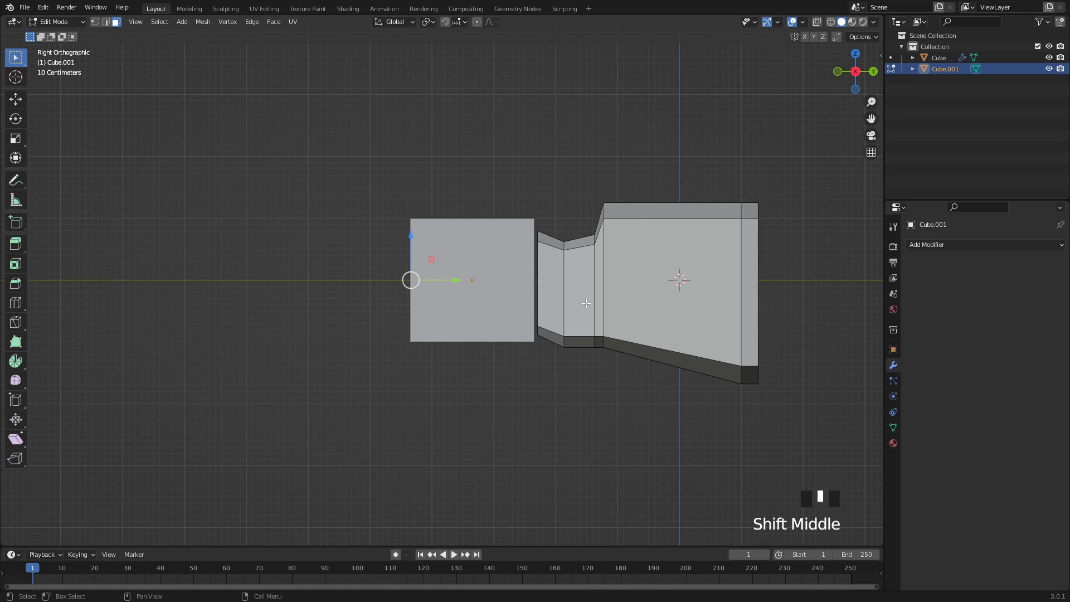
key("e")
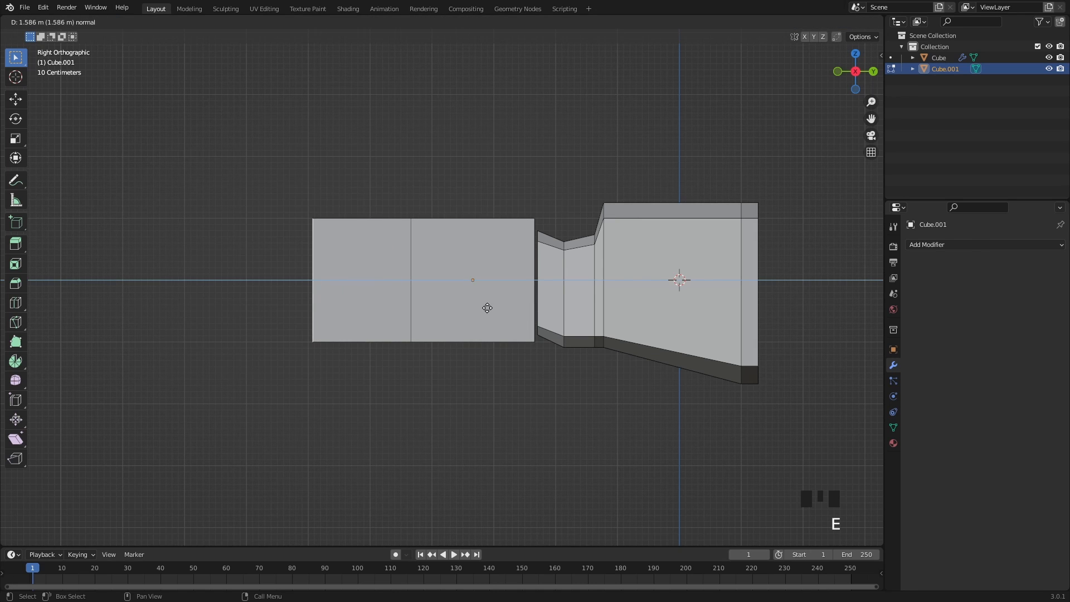
left_click(487, 308)
Extrude the bottom face of the block's front section downward by about 0.2 m
middle_click_drag(415, 339, 411, 308, "shift")
left_click(385, 335)
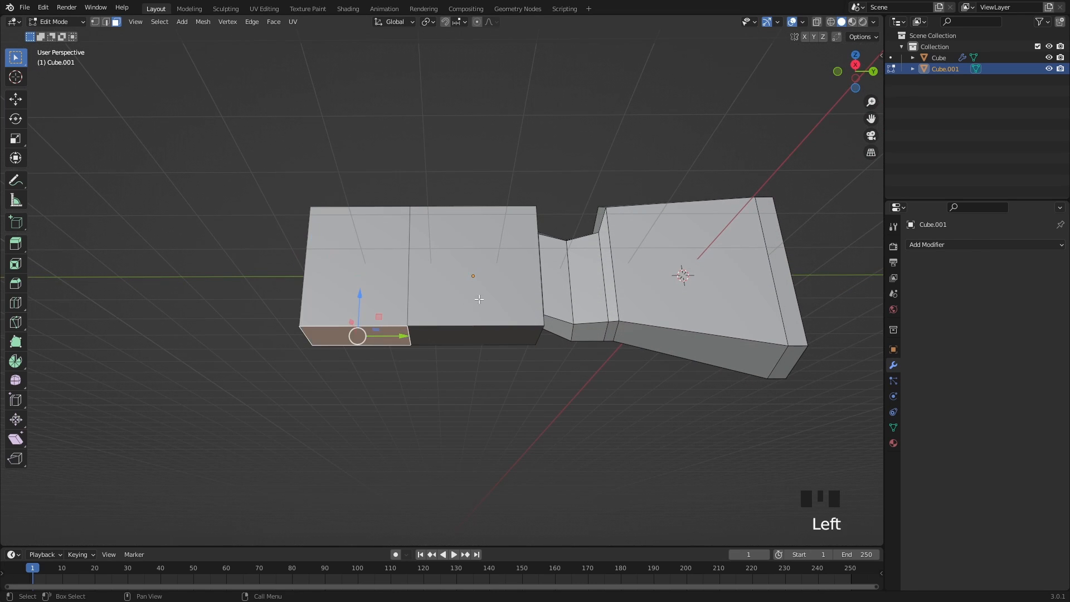
middle_click_drag(480, 300, 517, 261, "shift")
key("e")
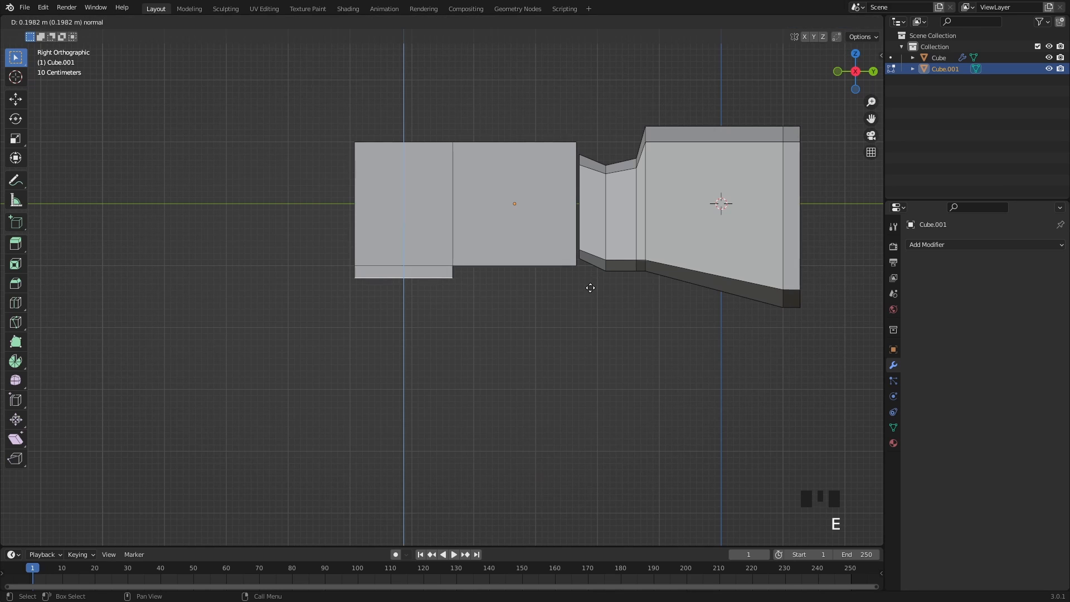
left_click(590, 289)
Lower the rear bottom vertices of the extrusion by about 0.9 m along Z to form a slanted underside, then return to Object Mode
scroll(466, 301, "up", 2)
key("1")
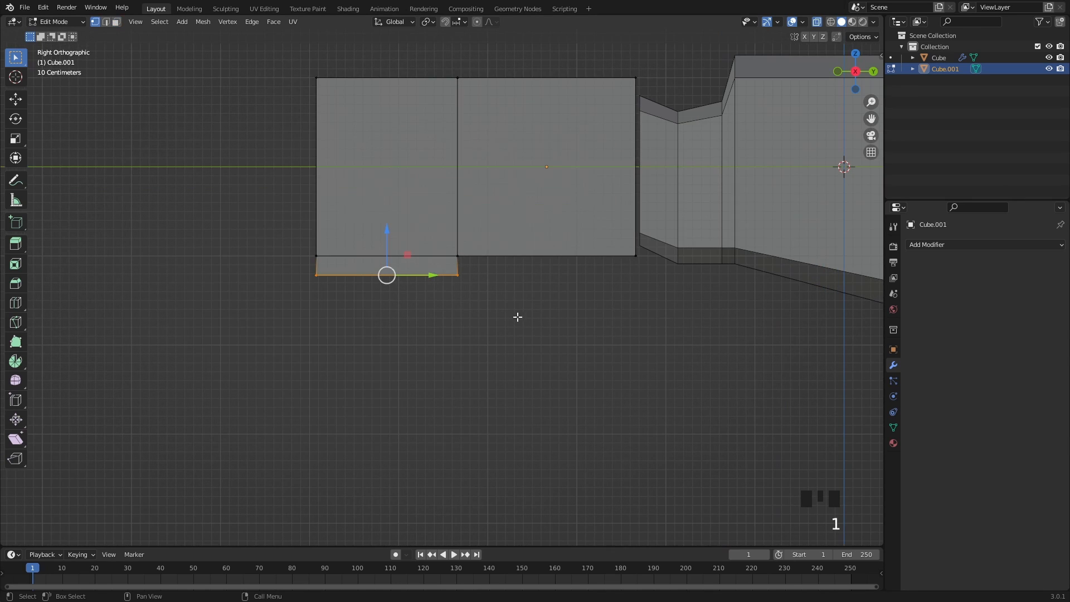
left_click_drag(519, 316, 441, 325)
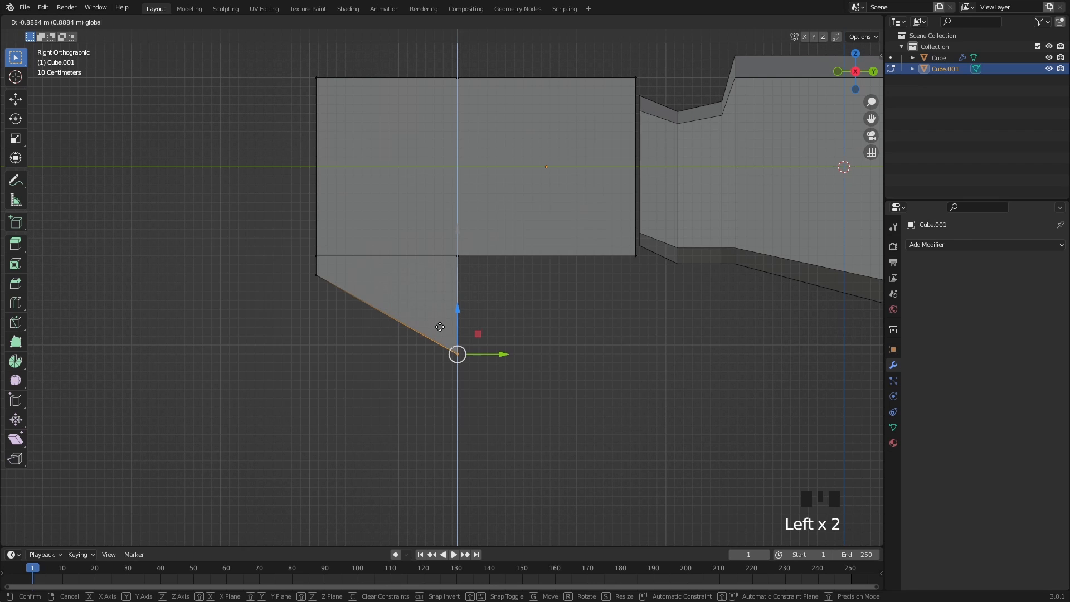
left_click_drag(439, 331, 439, 331)
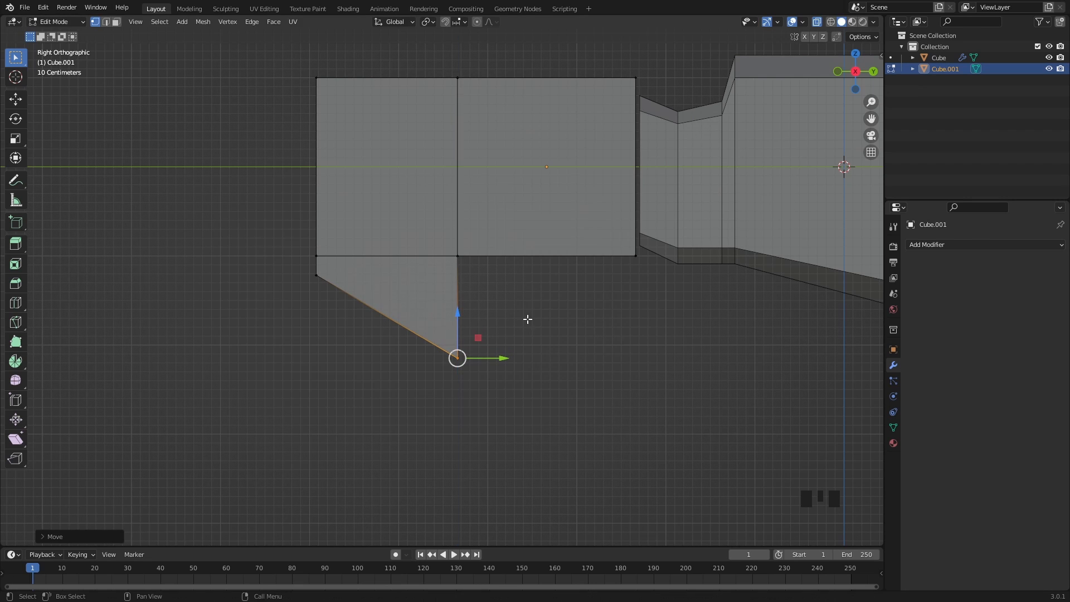
key("Tab")
left_click(529, 319)
Re-enter Edit Mode on the front block and select the top face of its front section
scroll(529, 319, "down", 3)
middle_click_drag(509, 329, 524, 353, "shift")
scroll(571, 336, "down", 2)
left_click(429, 226)
key("Tab")
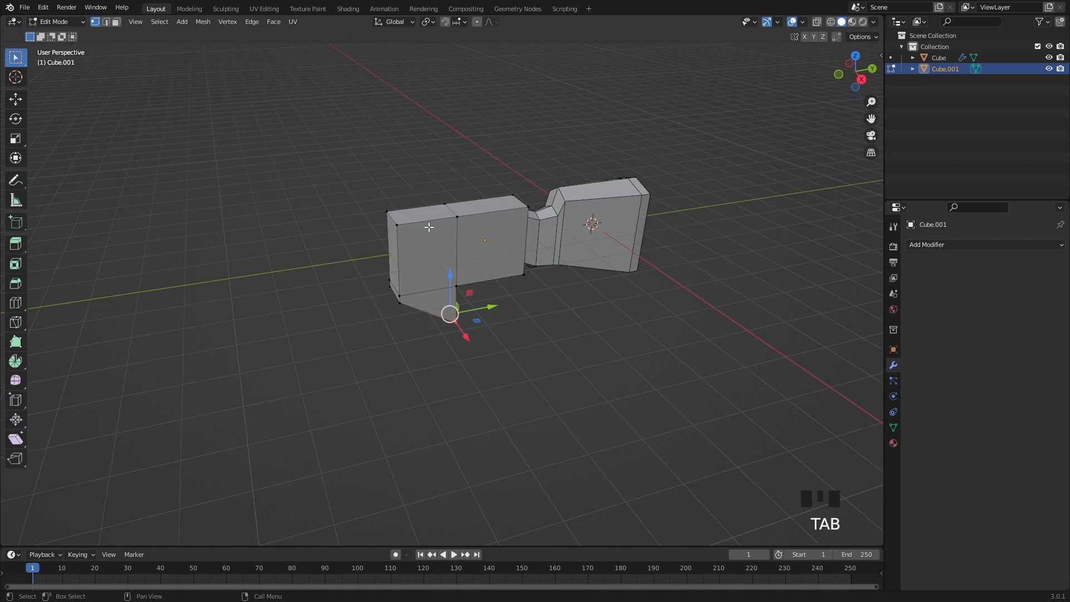
scroll(429, 226, "up", 1)
left_click(419, 201)
middle_click_drag(485, 279, 541, 311, "shift")
key("shift+e")
right_click(546, 294)
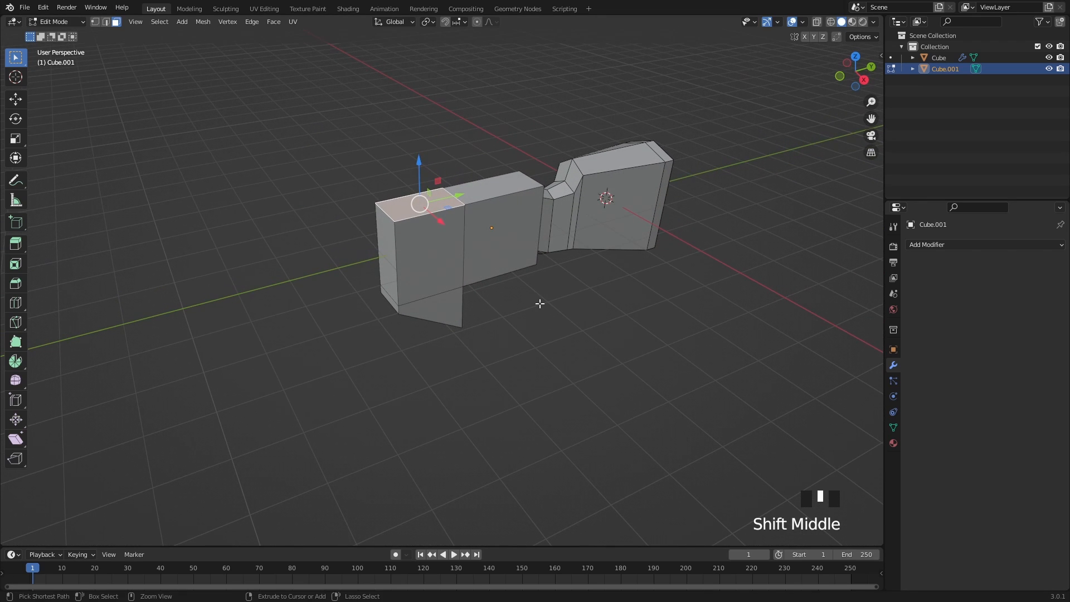
key("ctrl+z")
Duplicate the selected top face and move the copy straight down along Z to just below the slanted extrusion
left_click(545, 290)
middle_click_drag(545, 291, 515, 261, "shift")
key("shift+d")
key("z")
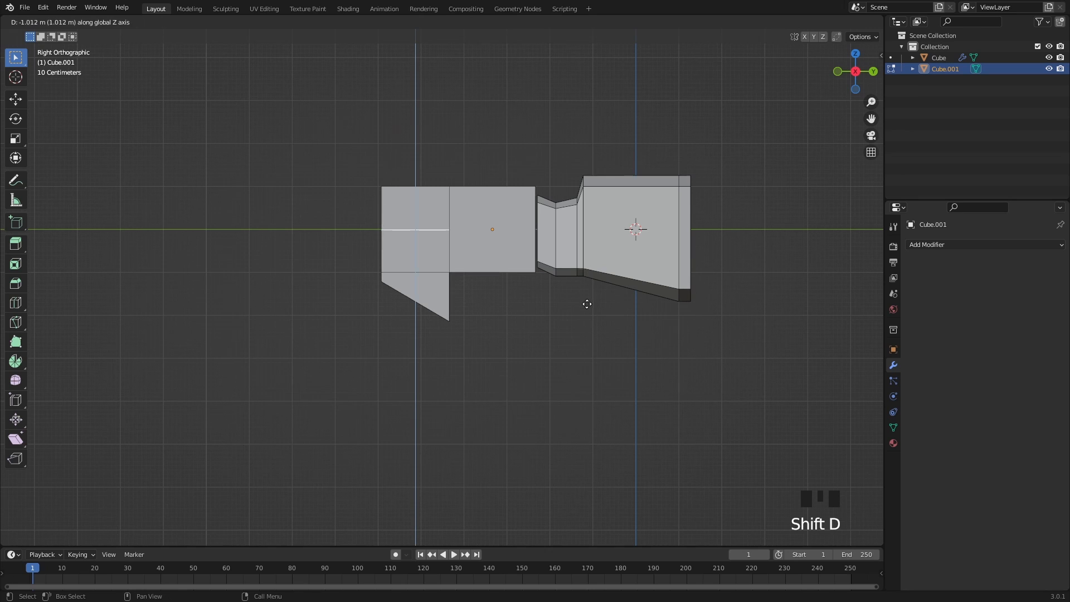
left_click(593, 402)
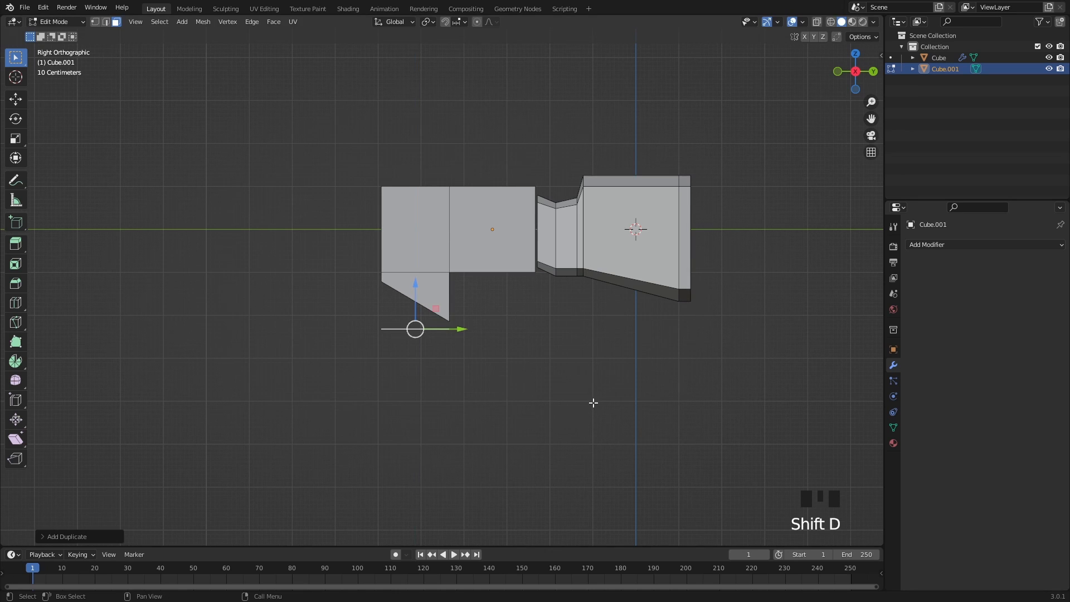
Extrude the duplicated face downward by about 2.3 m to form a separate vertical block
middle_click_drag(505, 353, 566, 290, "shift")
scroll(524, 277, "up", 3)
middle_click_drag(566, 289, 583, 303, "shift")
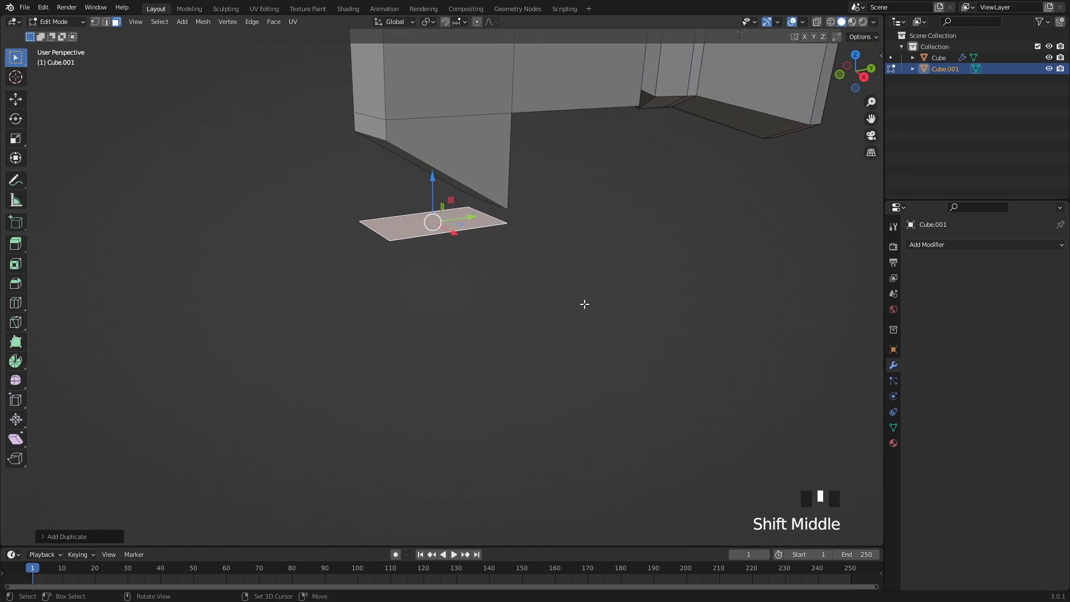
key("e")
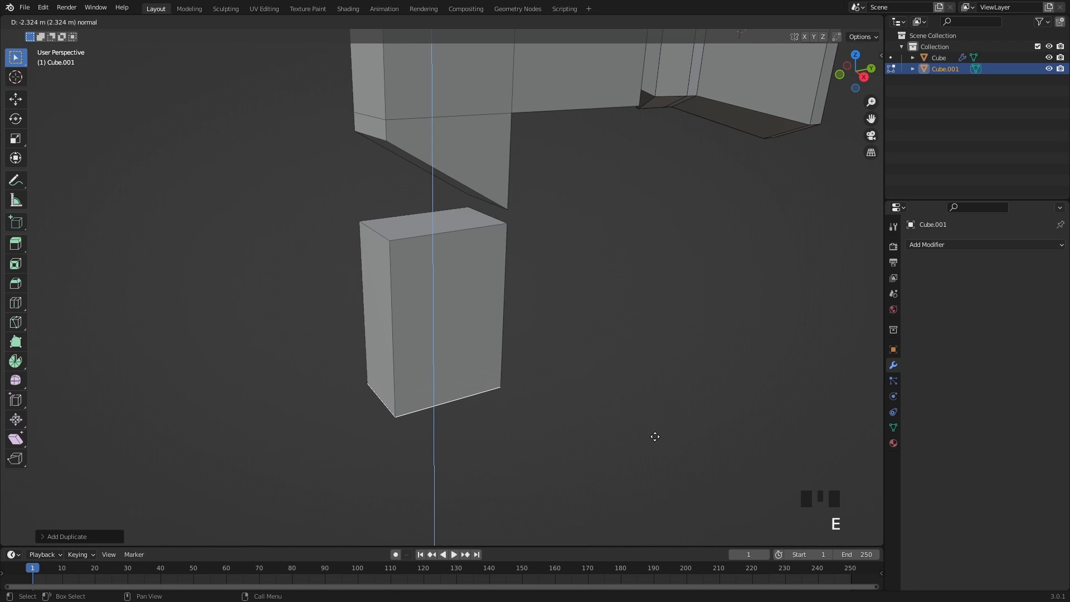
left_click(655, 437)
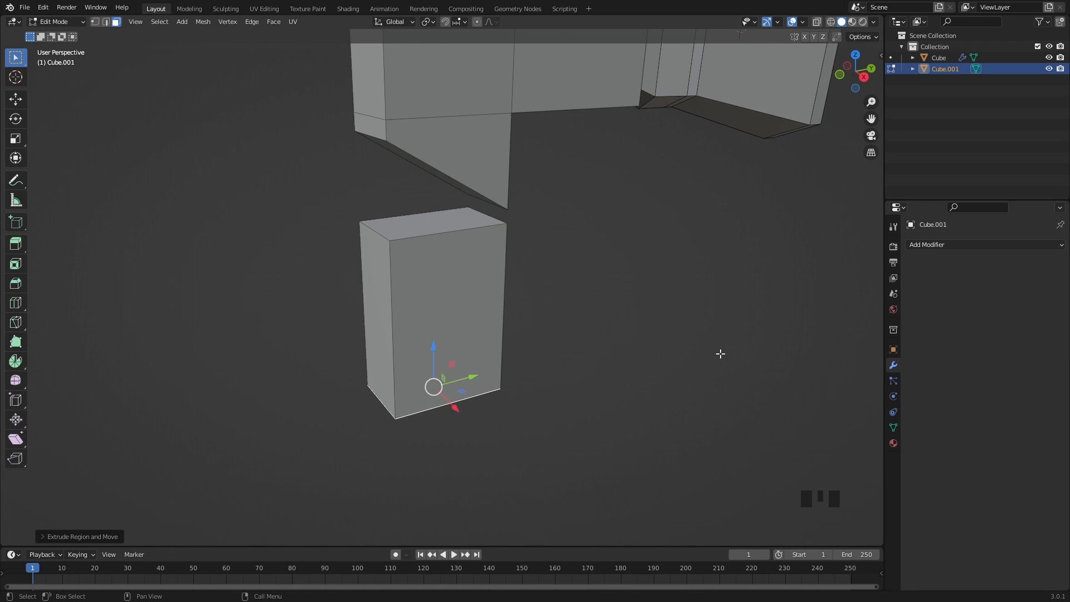
Select all linked geometry of the lower block and scale it uniformly to about 0.81
key("Tab")
key("Tab")
left_click(471, 323)
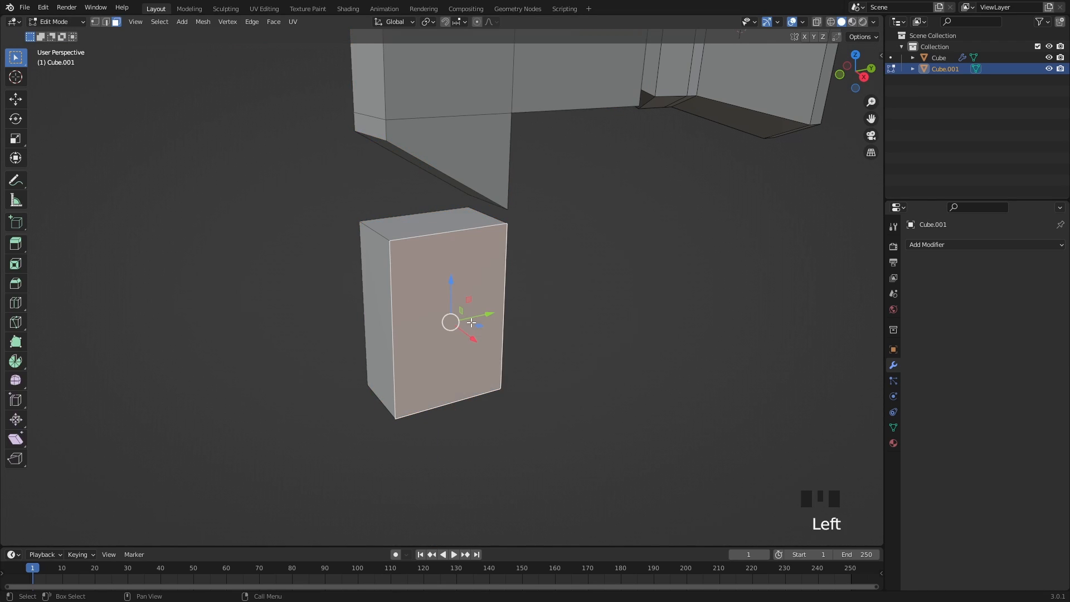
key("l")
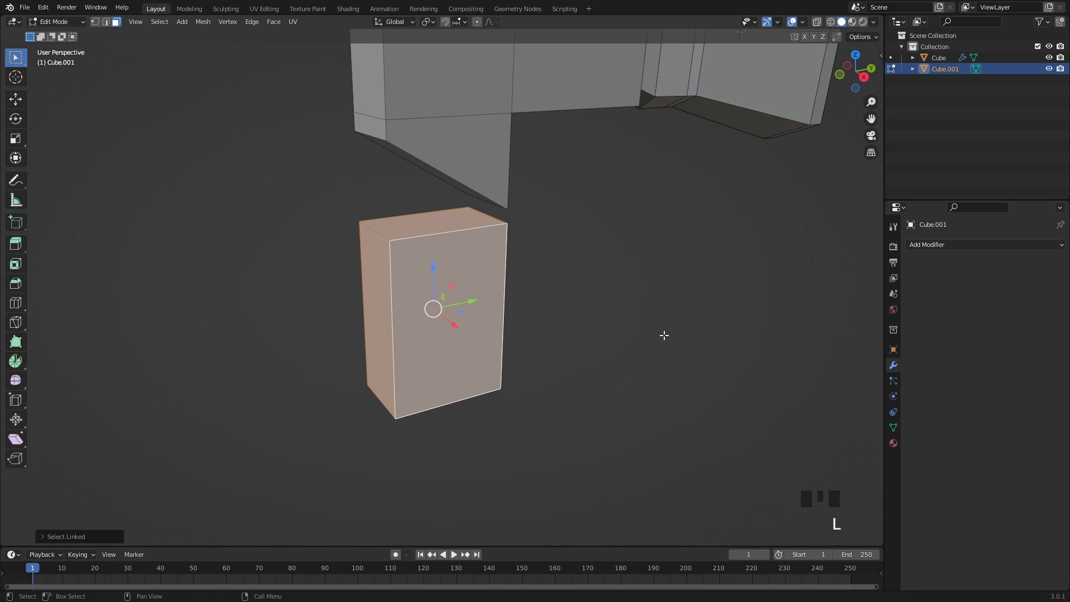
key("s")
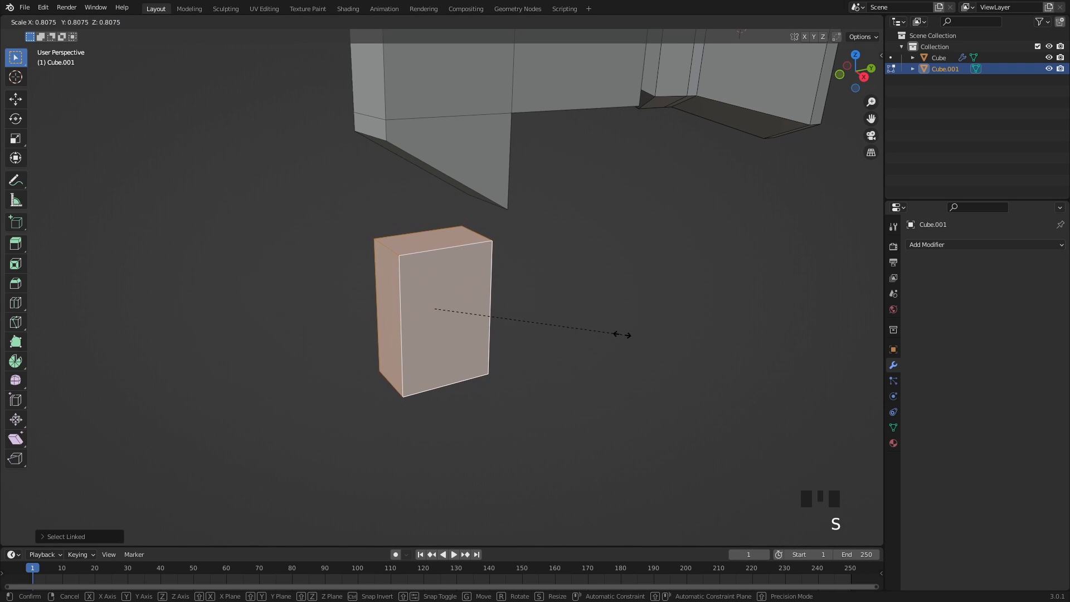
left_click(623, 335)
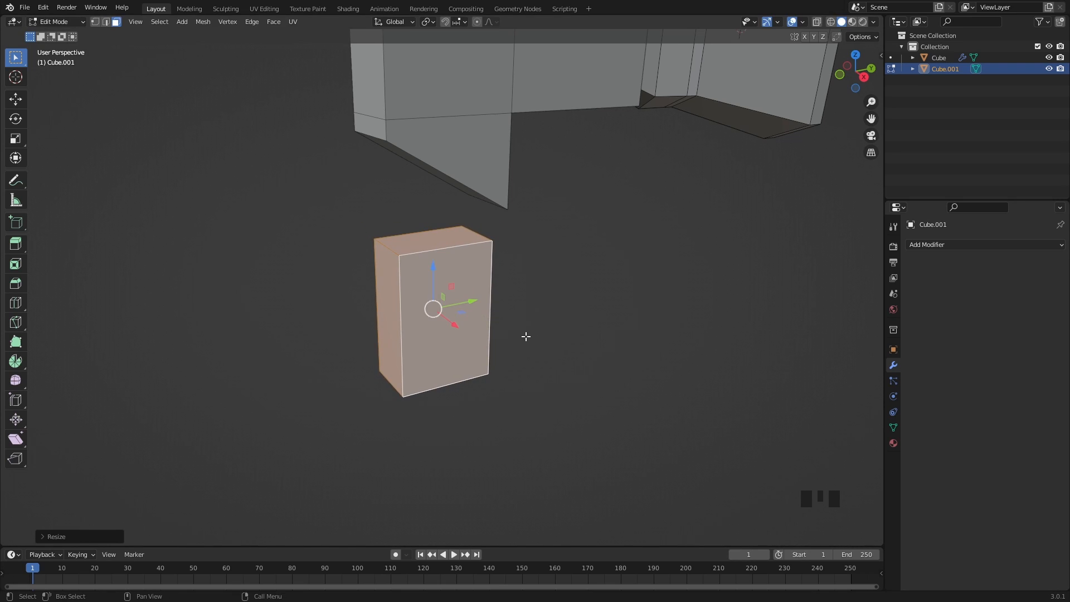
Raise the lower block's top face along Z so it reaches up toward the slanted extrusion
left_click(444, 235)
left_click_drag(433, 194, 436, 169)
scroll(569, 313, "down", 2)
mouse_move(569, 312)
middle_mouse_down("shift")
mouse_move(511, 301)
mouse_move(550, 284)
mouse_move(570, 290)
mouse_move(579, 324)
middle_mouse_up("shift")
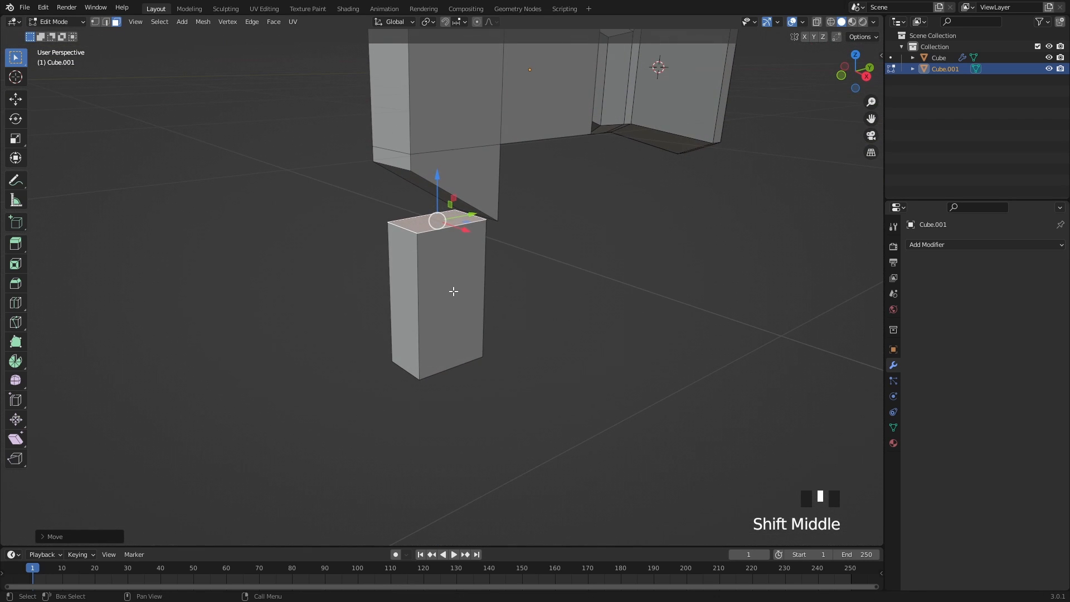
Separate the linked lower block into its own object and select it in Object Mode
key("l")
key("p")
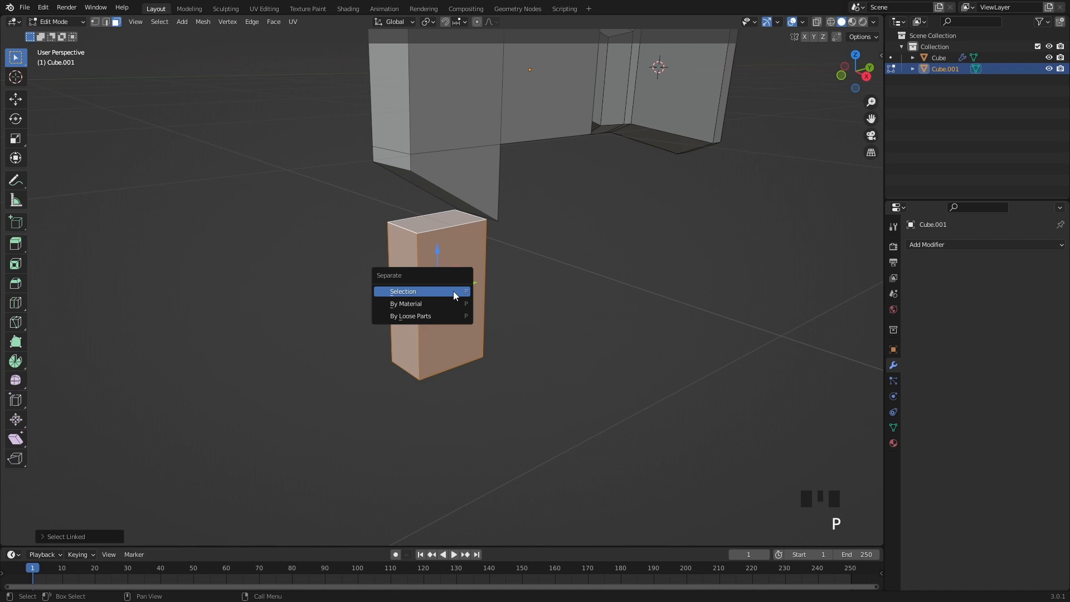
left_click(454, 291)
key("Tab")
left_click(462, 287)
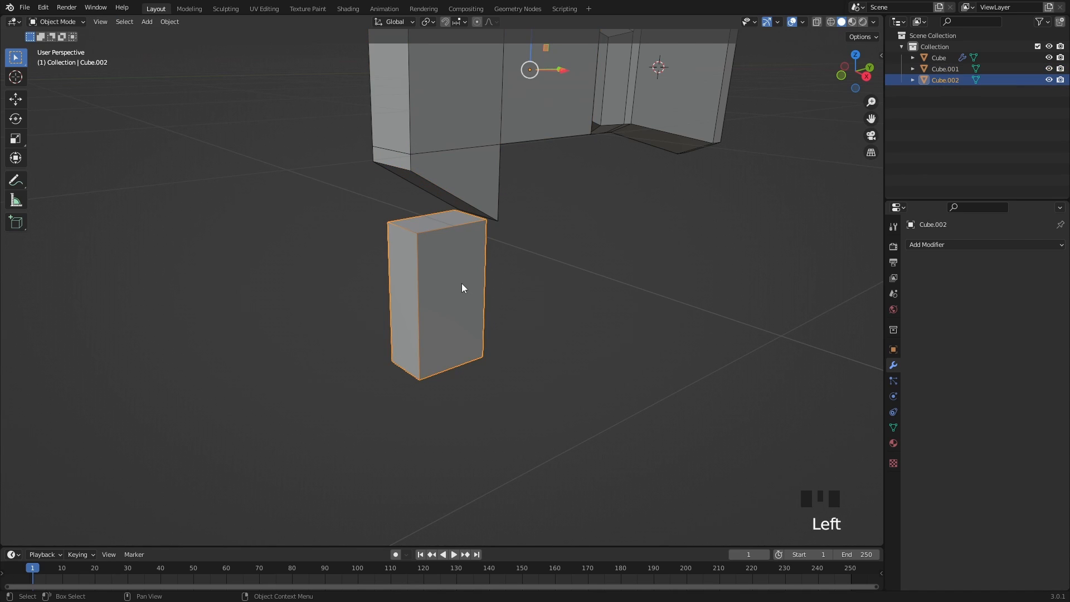
Set the separated block's origin to its geometry
right_click(462, 287)
mouse_move(451, 323)
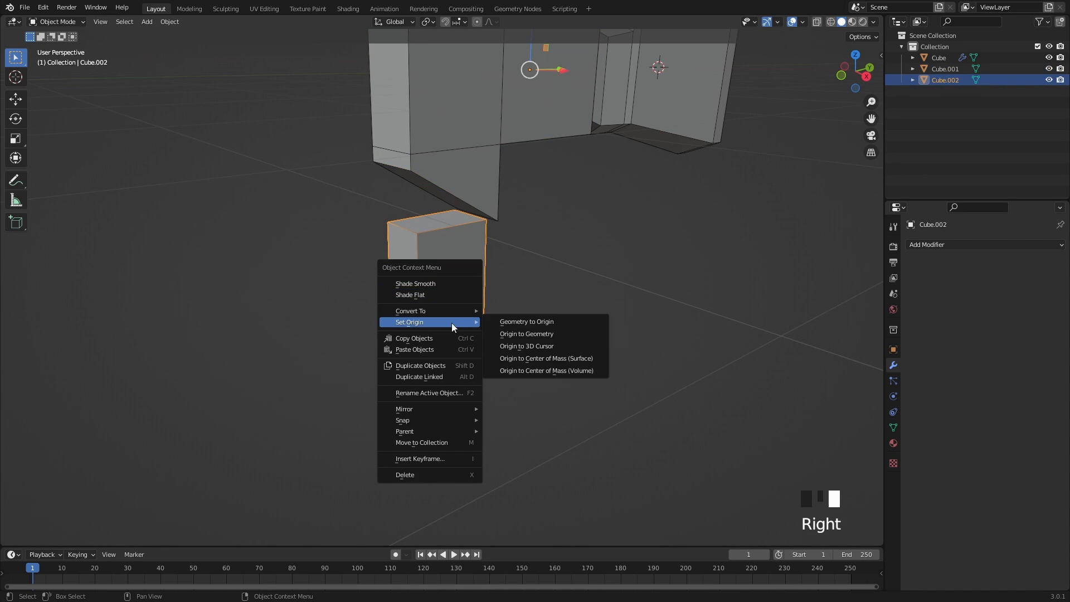
left_click(564, 333)
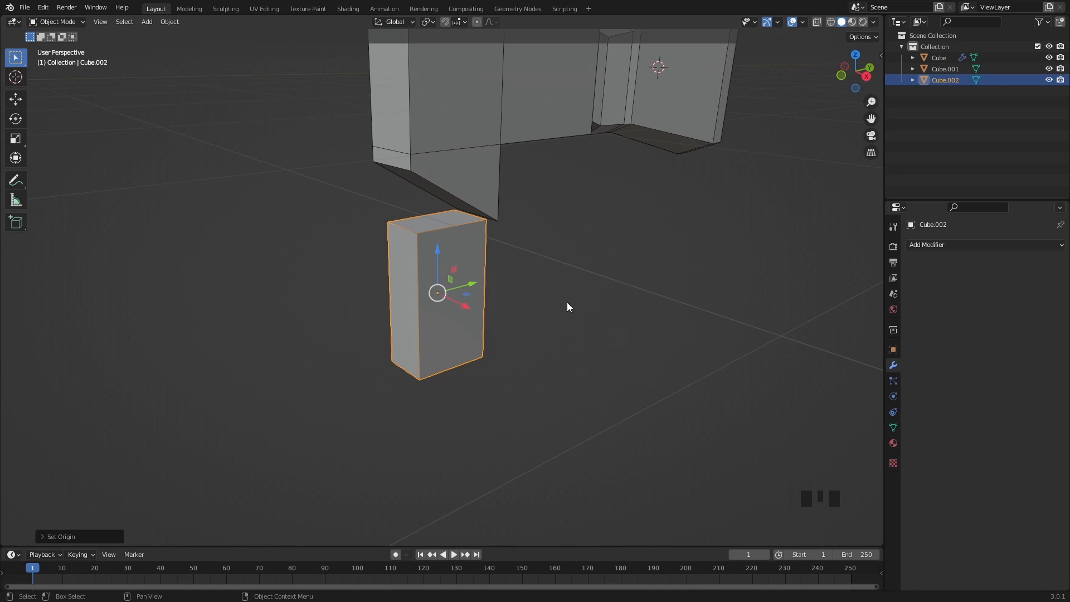
Scale the separated block slightly narrower along X
middle_click_drag(484, 289, 591, 307, "shift")
key("s")
key("x")
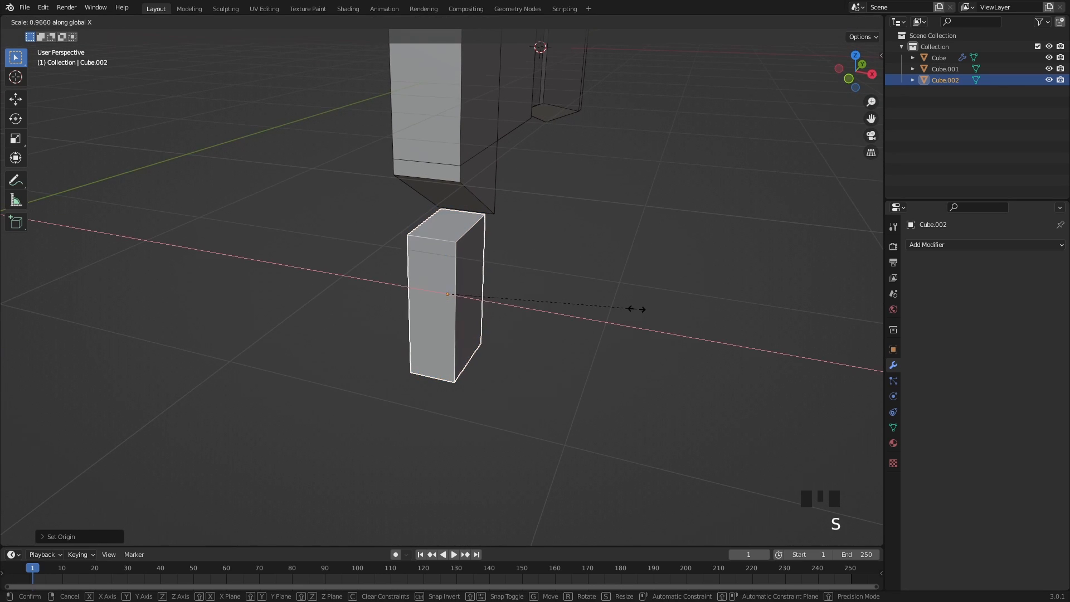
left_click(623, 306)
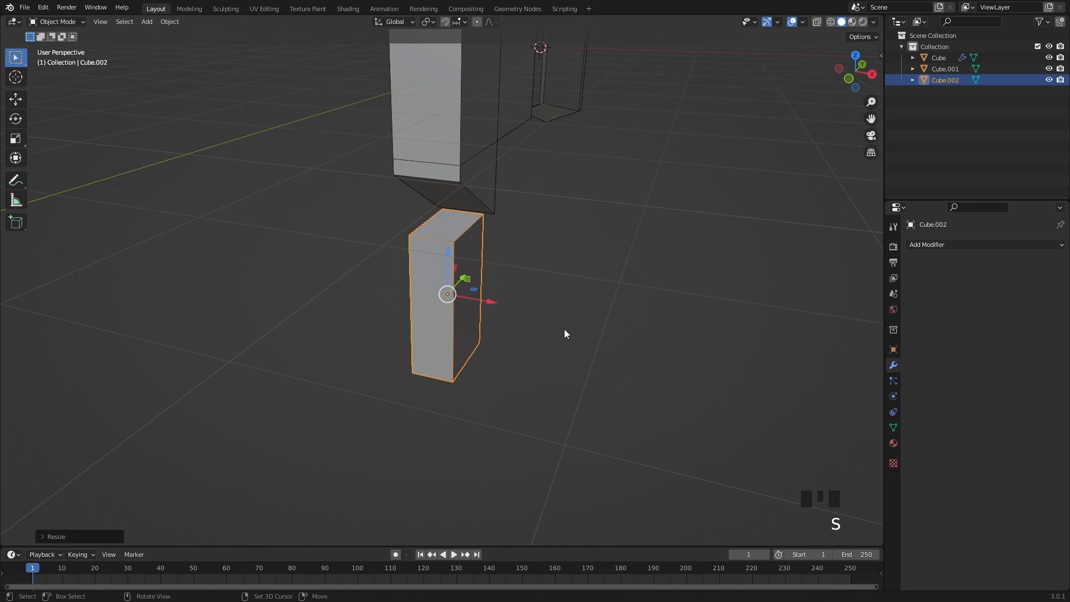
In Edit Mode, extrude the separated block's bottom face a short distance downward to form a thin band
middle_click_drag(564, 329, 512, 333, "shift")
key("Tab")
left_click(435, 295)
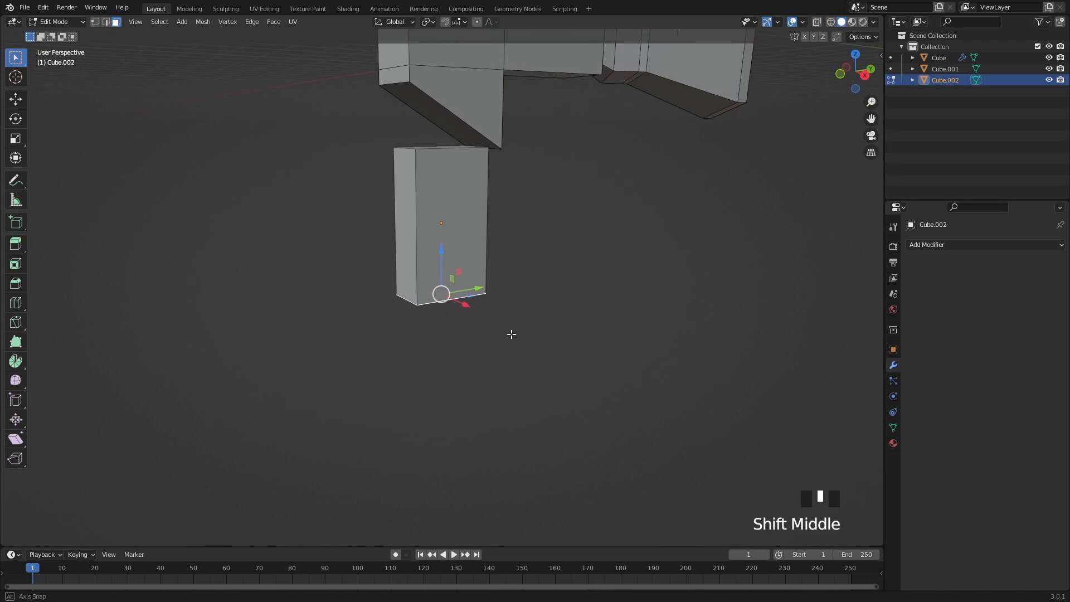
scroll(540, 328, "up", 3)
key("e")
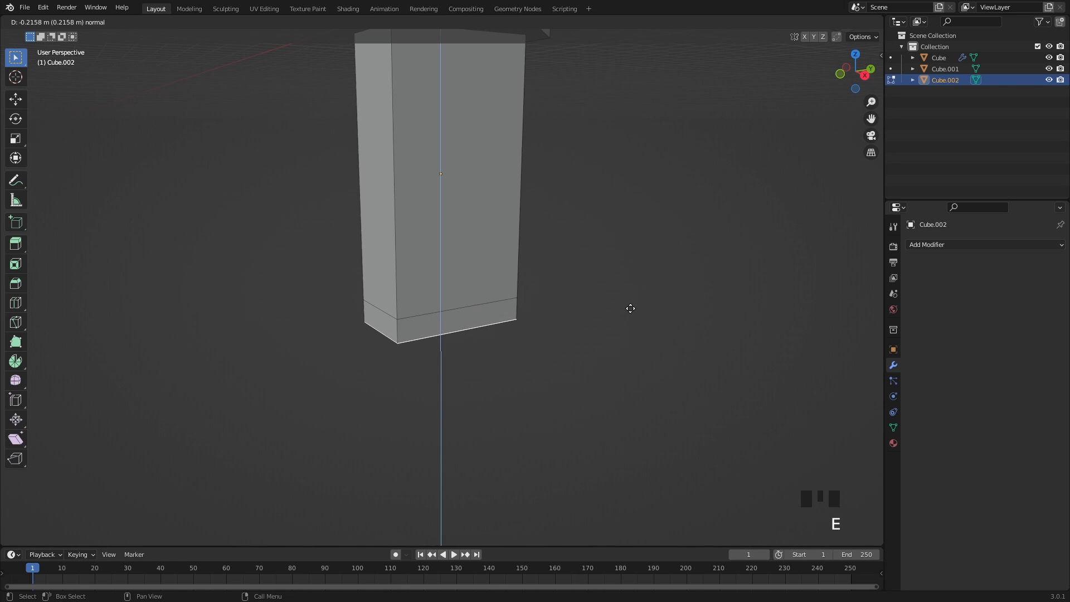
left_click(630, 313)
Extrude the side faces around the bottom band and fatten them outward into a protruding rim
triple_click(399, 333)
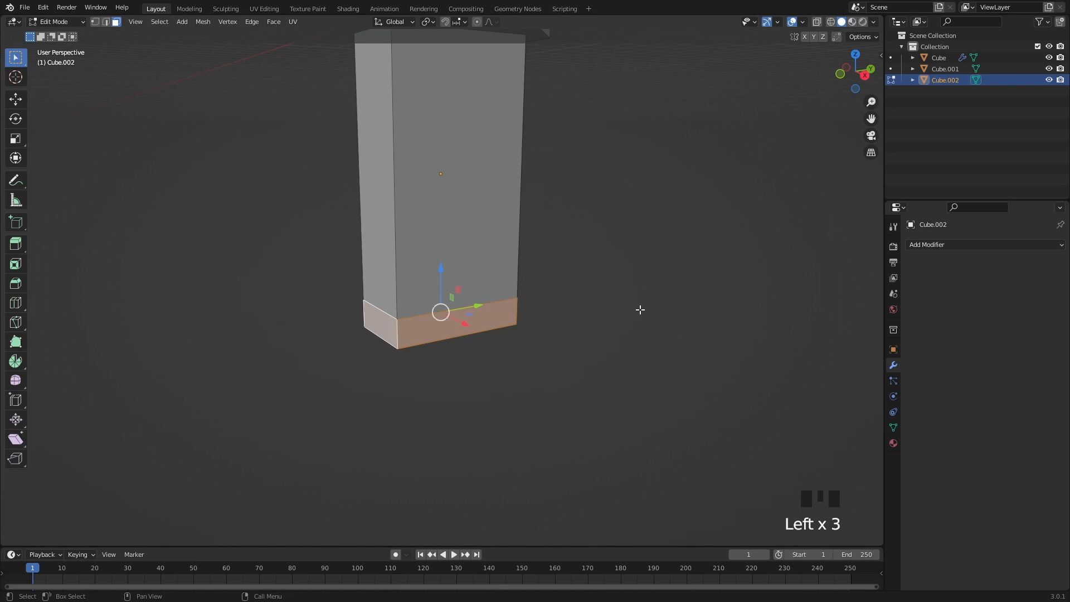
key("e")
right_click(636, 358)
key("alt+s")
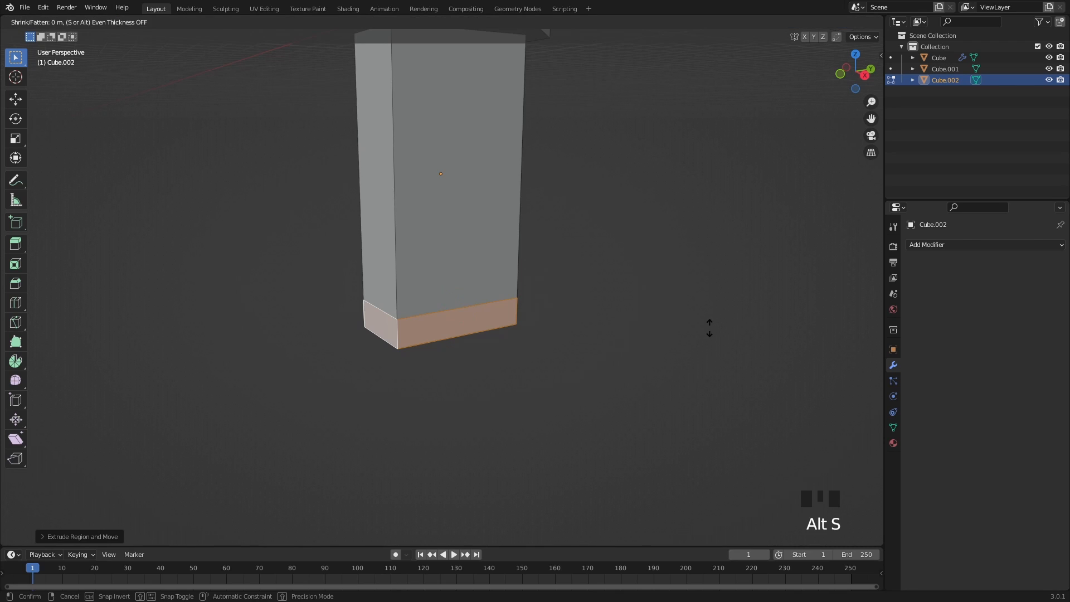
left_click(707, 333)
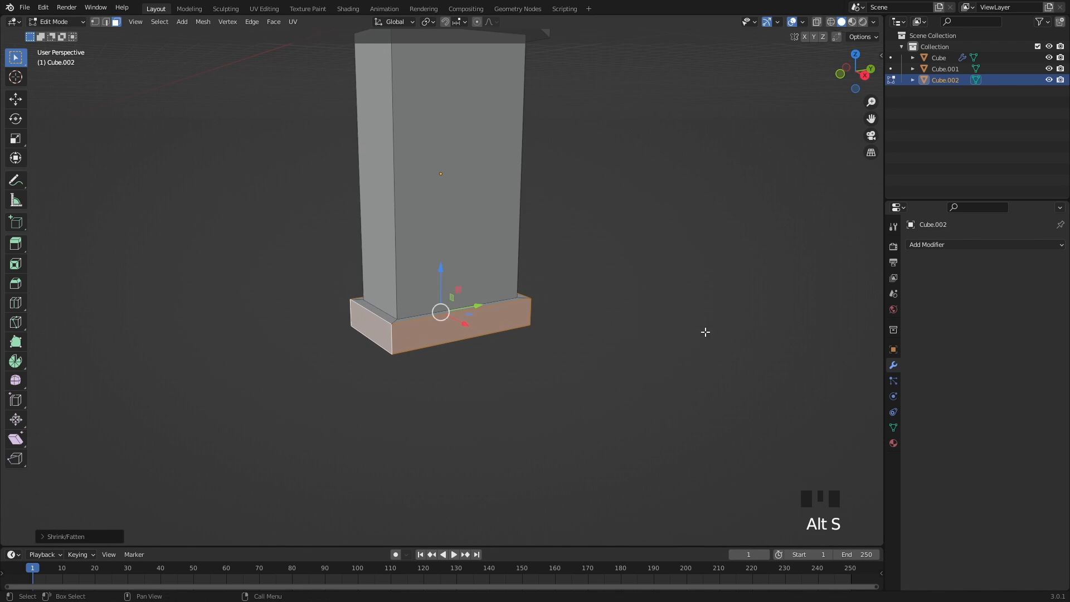
Enable Offset Even for the rim's fatten operation, then scale the rim faces along Z to 0.854
middle_click_drag(704, 332, 652, 345)
left_click(43, 536)
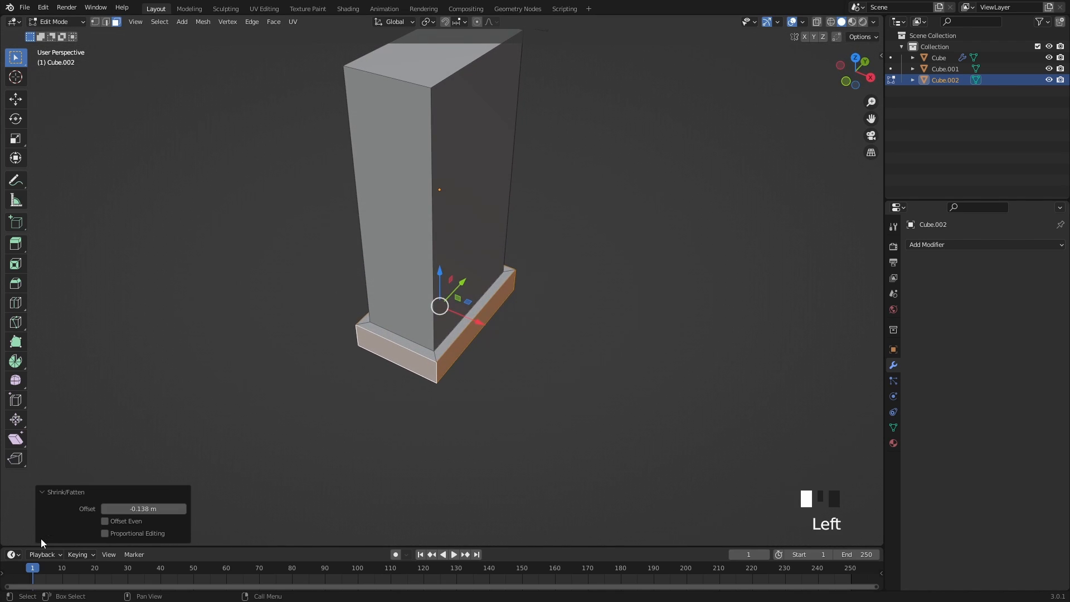
left_click(105, 521)
middle_click_drag(396, 394, 431, 390)
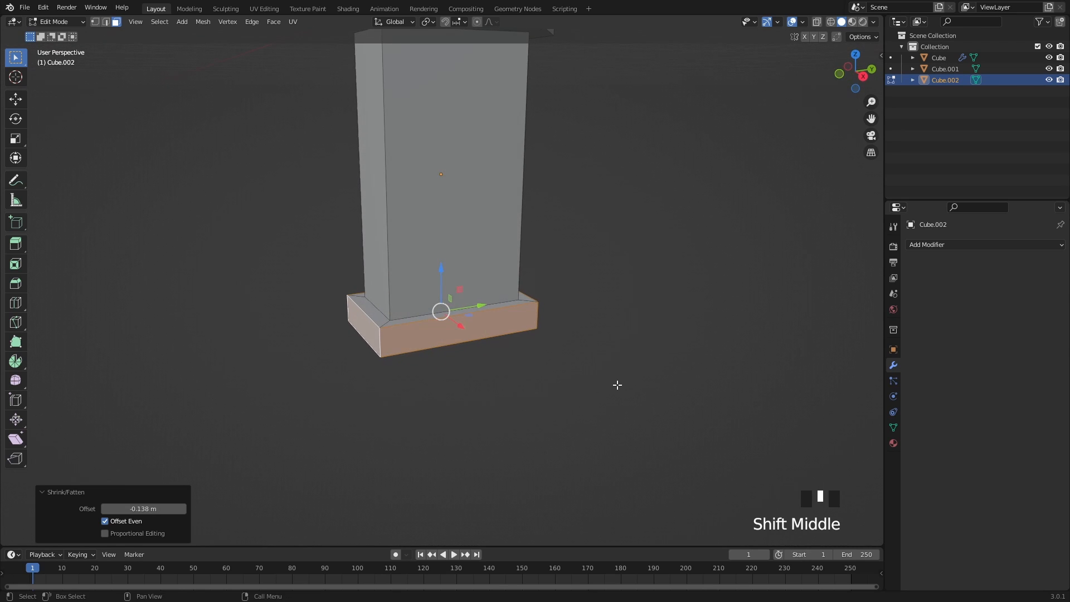
scroll(617, 384, "up", 2)
key("s")
key("z")
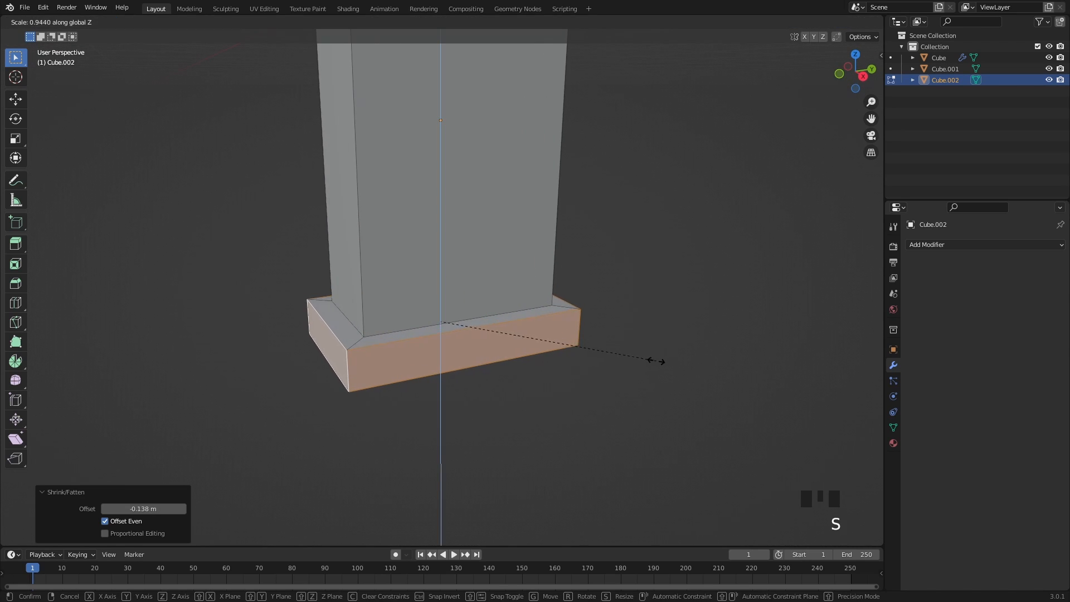
left_click(634, 363)
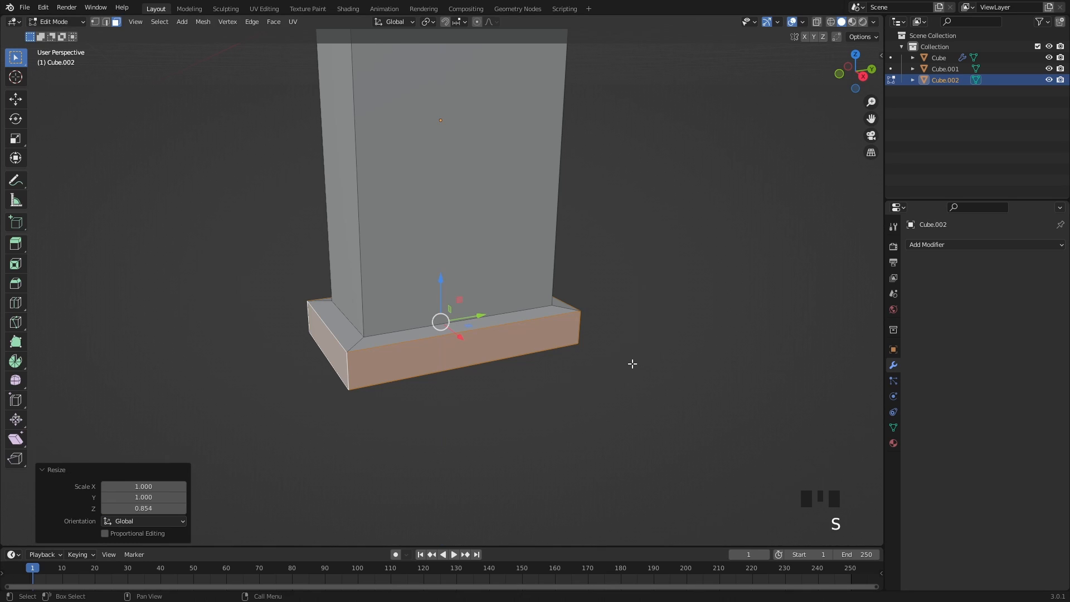
Add two horizontal loop cuts around the rim and spread them apart along Z by a factor of 1.717
middle_click_drag(633, 363, 389, 363)
scroll(441, 343, "up", 1)
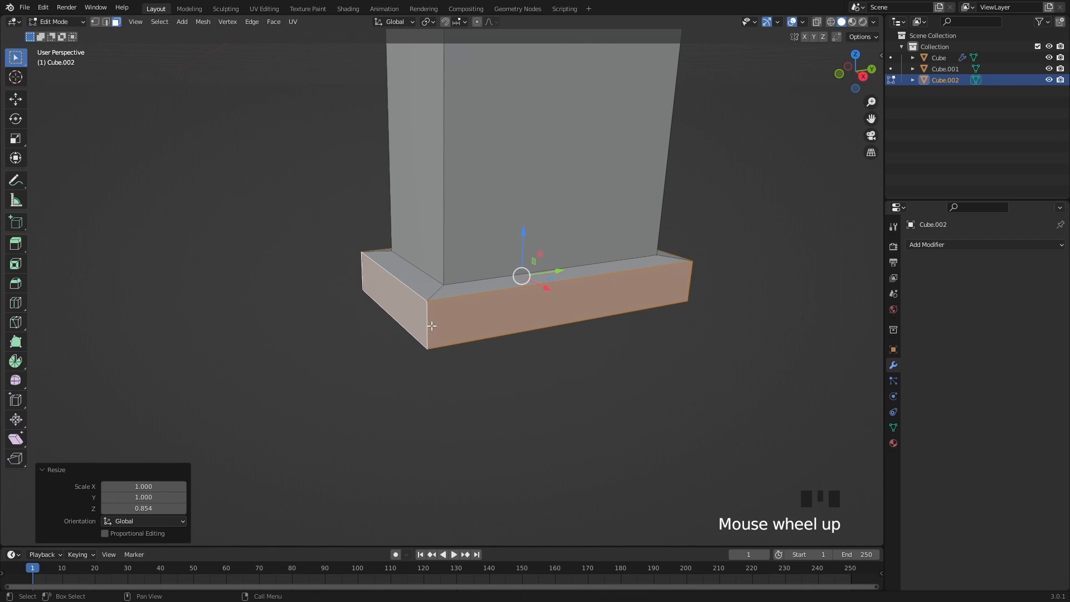
key("ctrl+r")
scroll(432, 327, "up", 1)
left_click(431, 328)
right_click(431, 330)
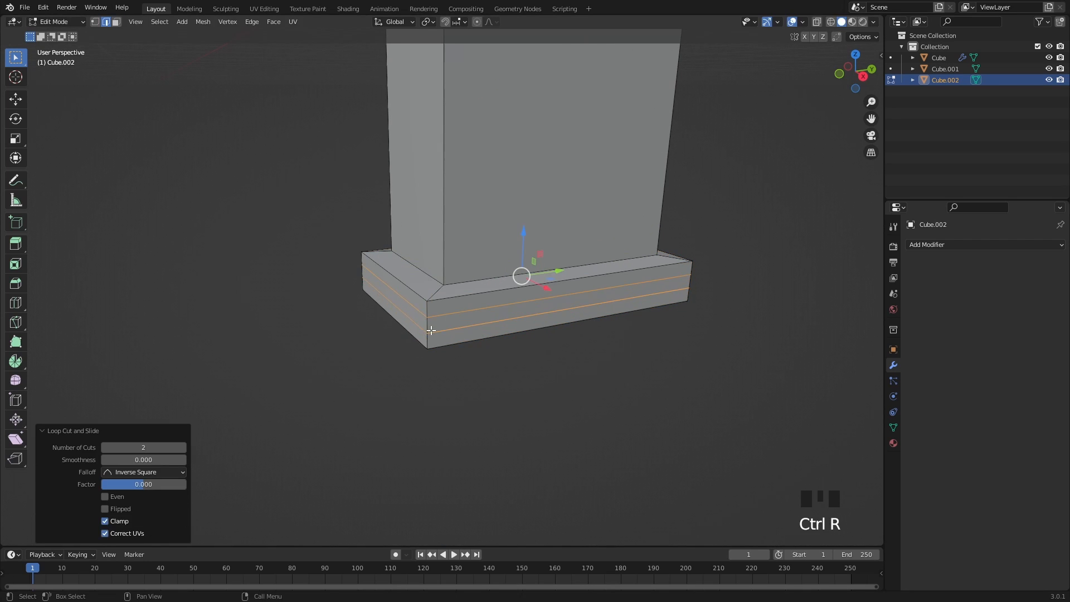
key("s")
key("z")
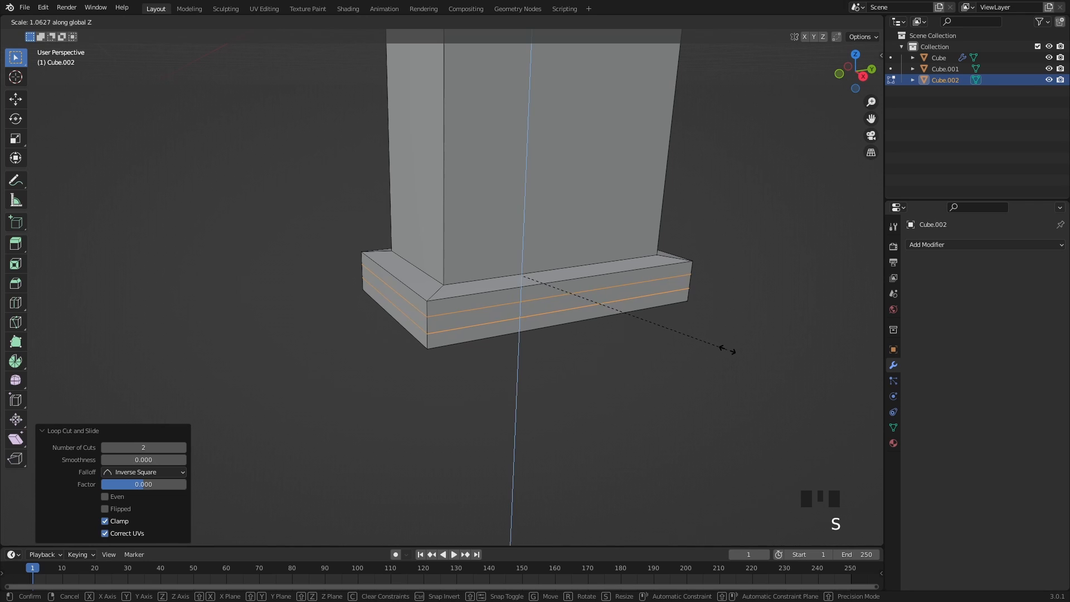
left_click(856, 386)
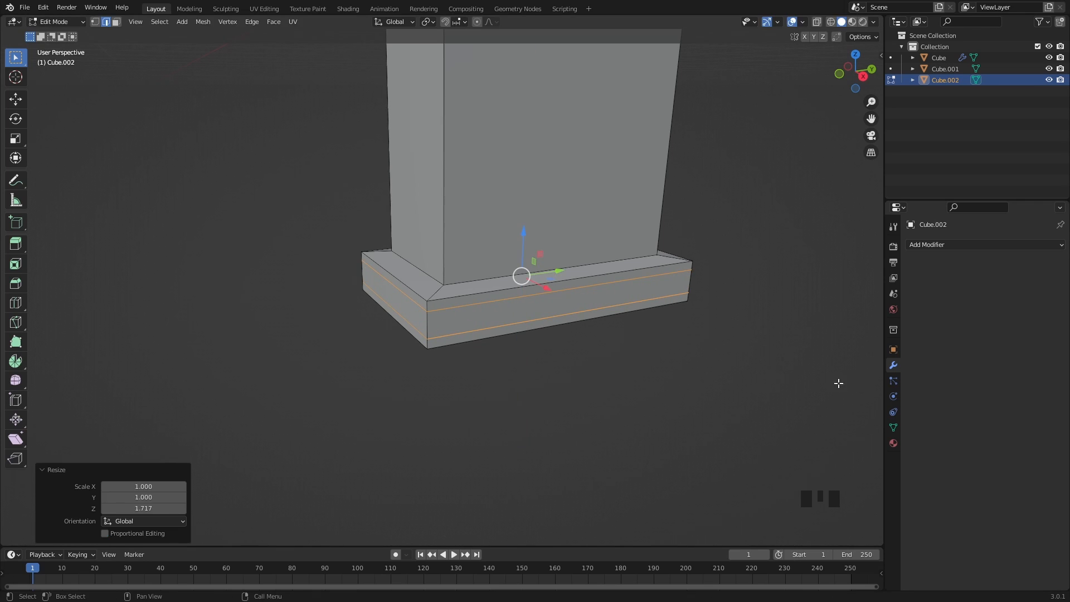
Extrude the face loop between the two rim cuts, fatten it slightly outward, and leave Edit Mode
key("3")
double_click(428, 325)
key("e")
right_click(620, 335)
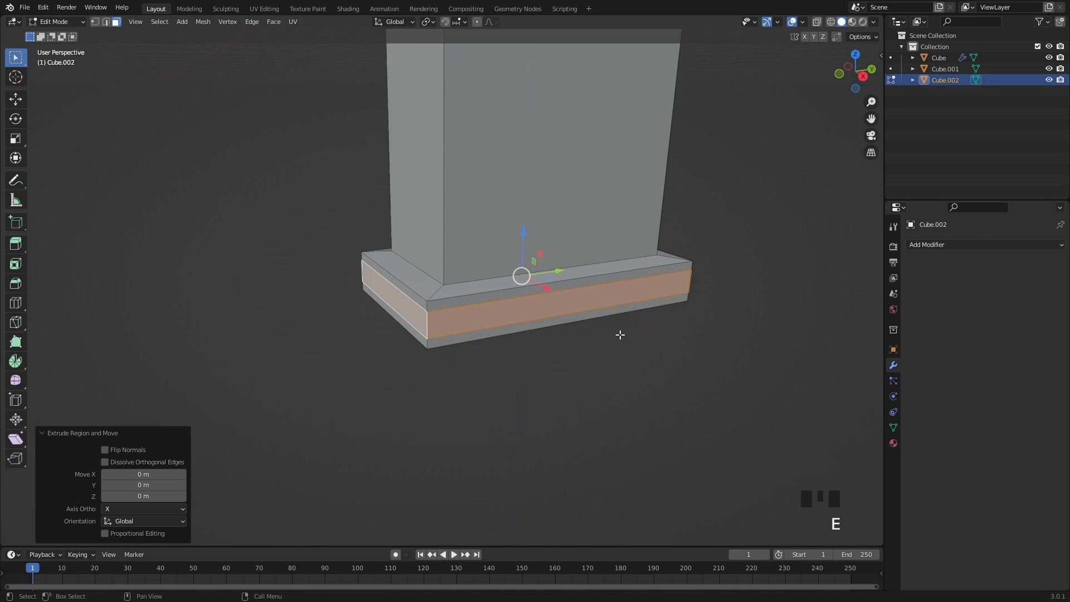
key("alt+s")
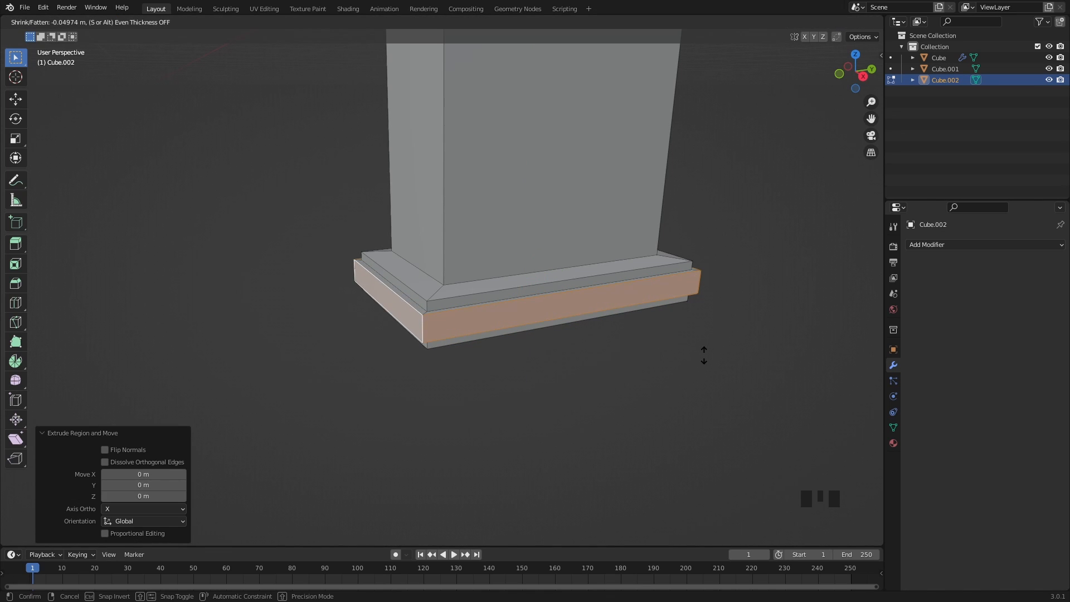
left_click(697, 359)
key("Tab")
In Edit Mode, delete the top face of the rimmed block
scroll(631, 365, "down", 6)
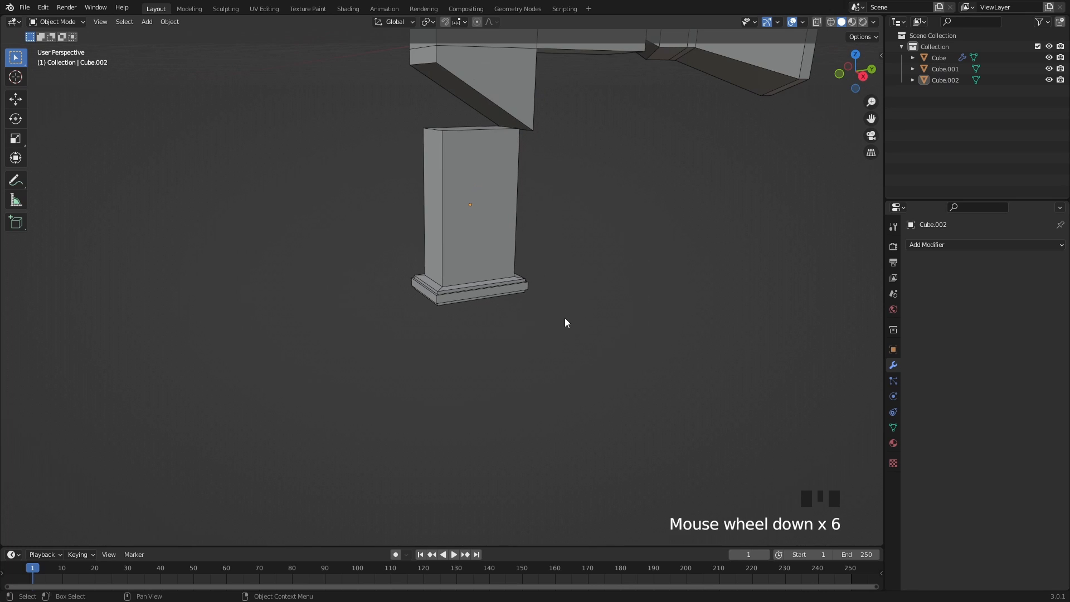
middle_click_drag(565, 322, 503, 346)
scroll(503, 345, "up", 3)
middle_click_drag(425, 277, 436, 293, "shift")
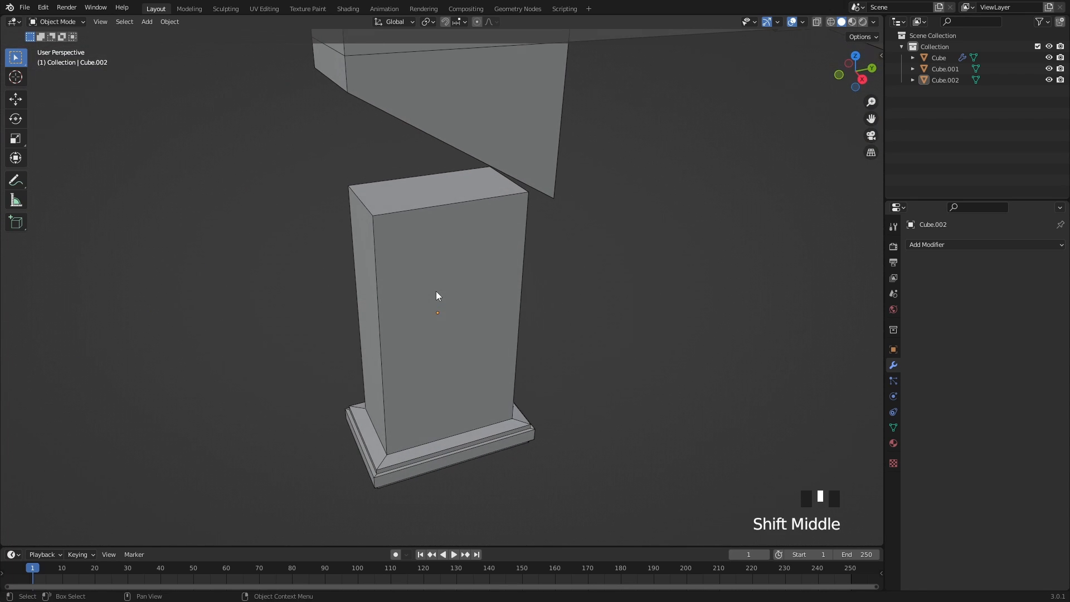
key("Tab")
left_click(425, 199)
key("x")
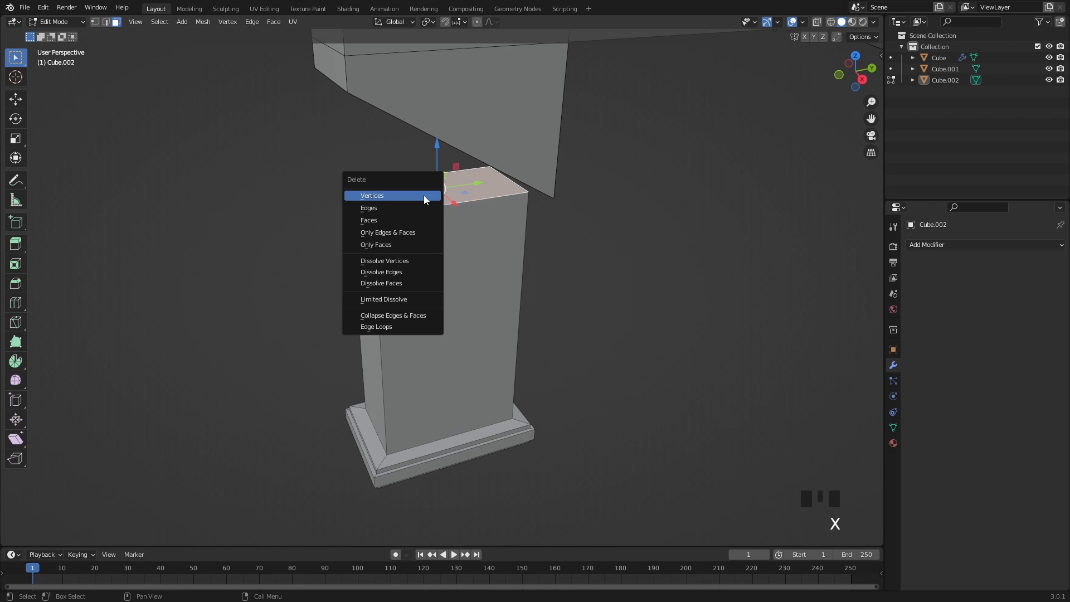
left_click(420, 219)
Add two vertical loop cuts through the block's wide sides and spread them along Y by a factor of 1.731
middle_click_drag(444, 313, 446, 291, "shift")
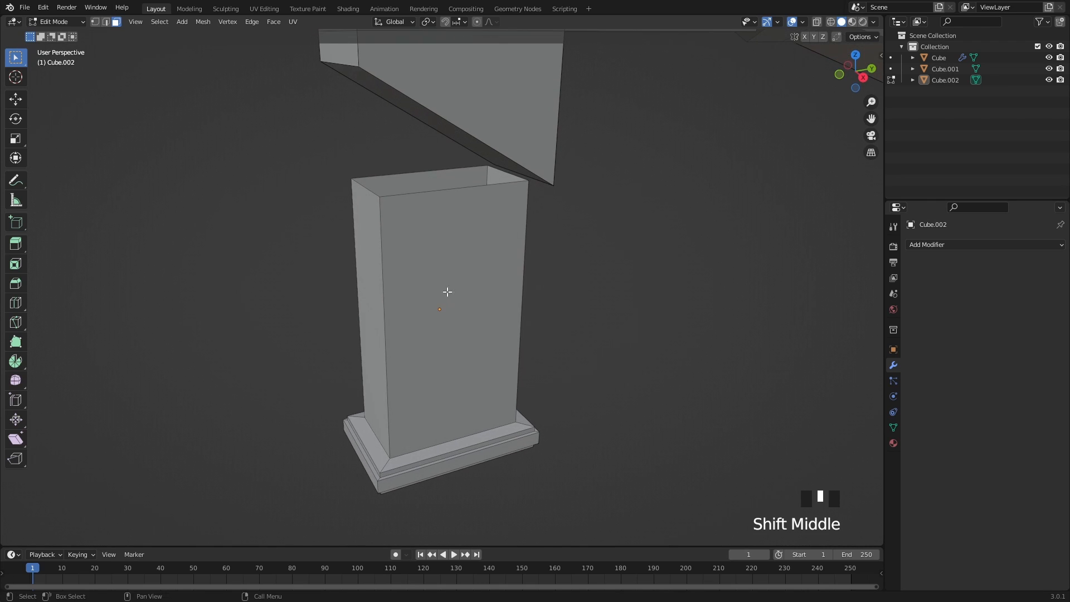
key("ctrl+r")
scroll(441, 199, "up", 1)
left_click(441, 199)
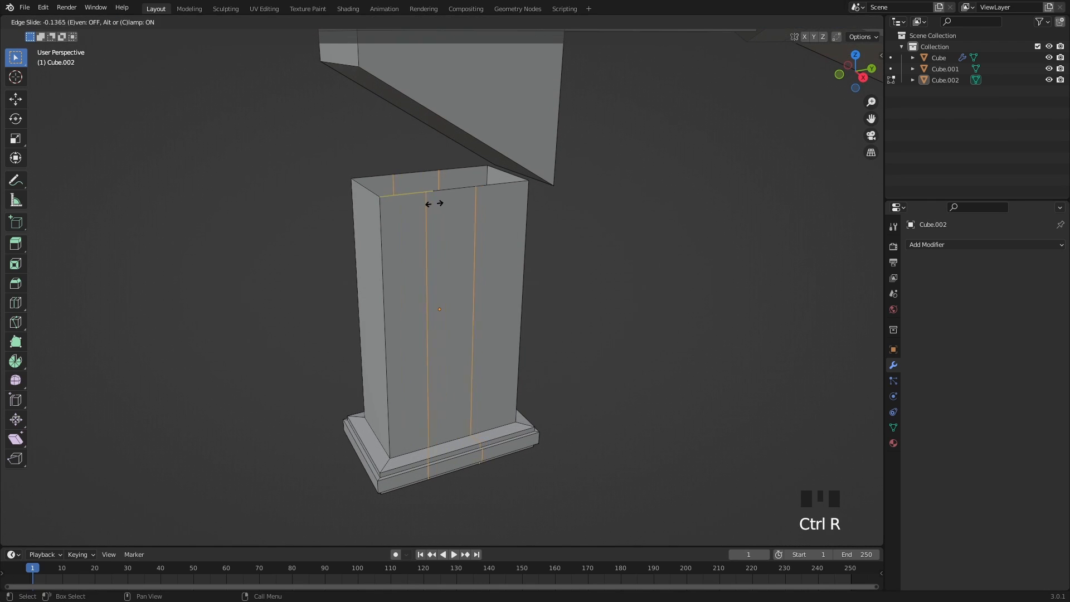
right_click(429, 206)
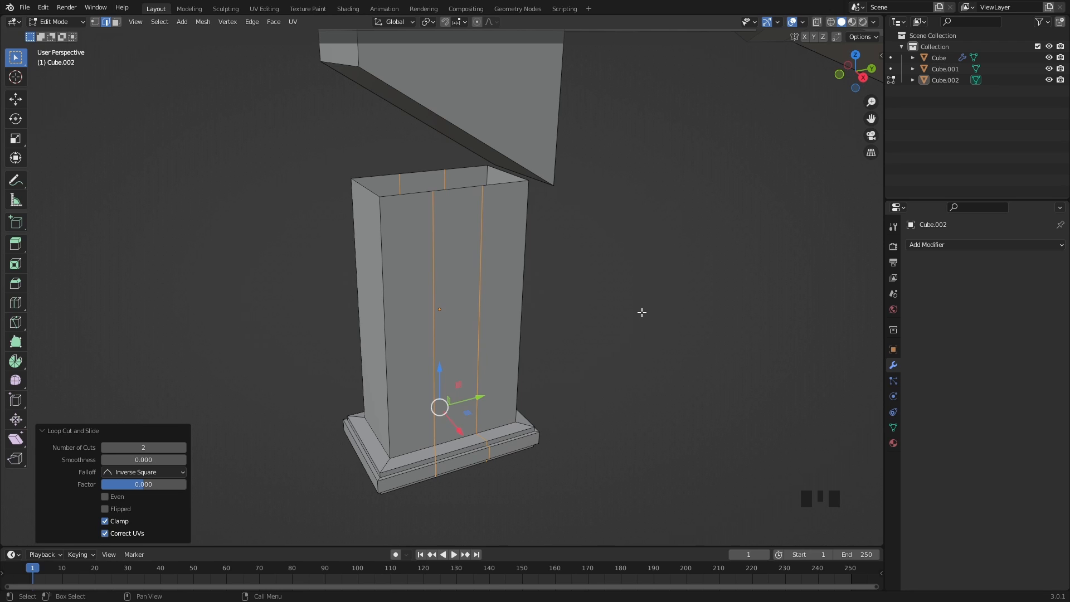
key("s")
key("y")
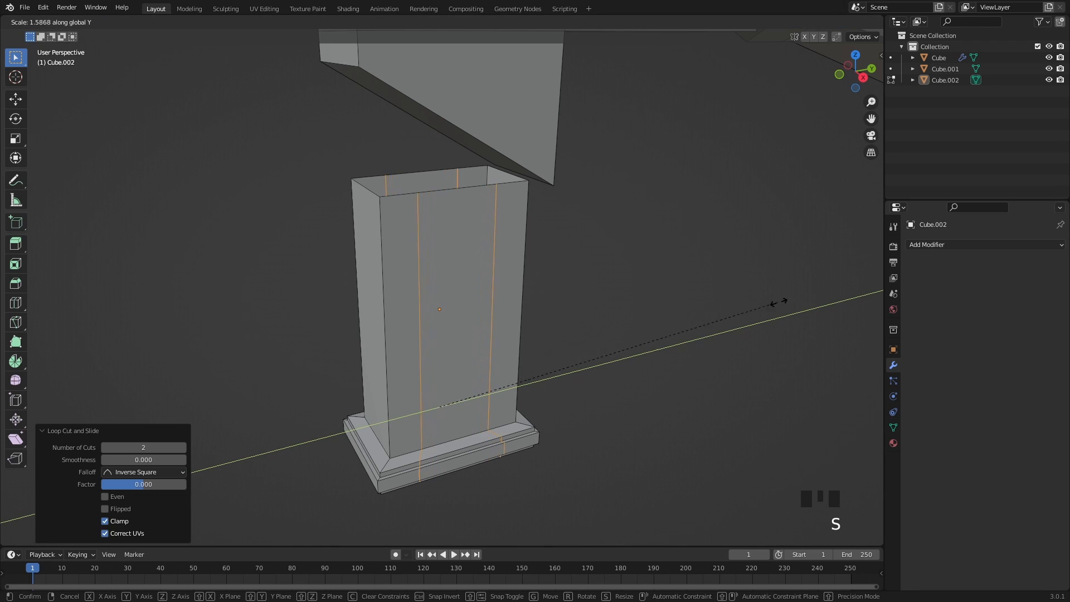
left_click(808, 293)
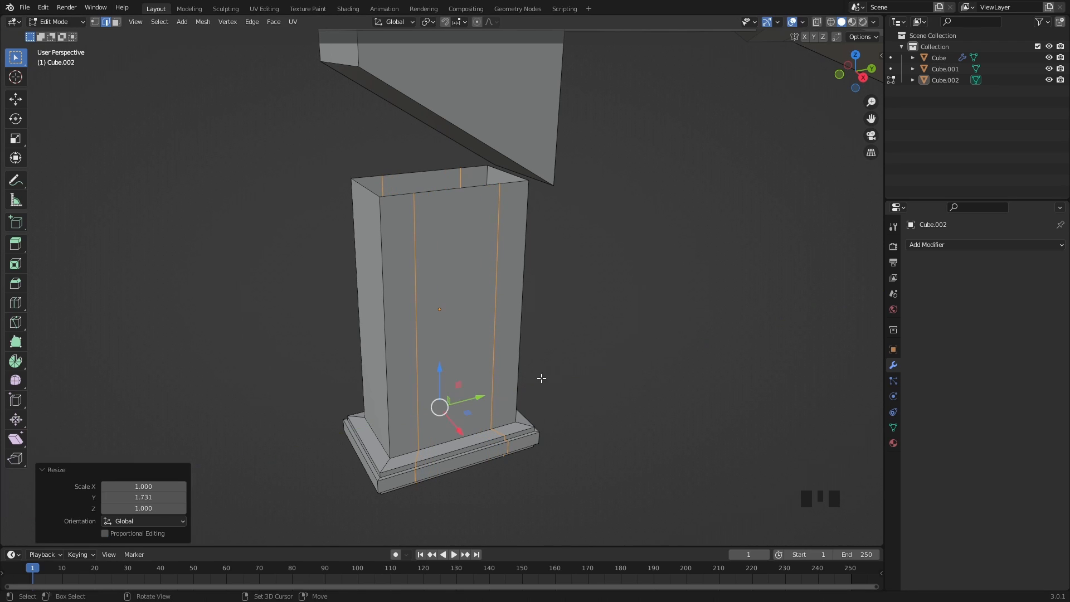
Add a horizontal loop cut around the block and slide it down to just above the rim
middle_click_drag(540, 375, 429, 324, "shift")
key("ctrl+r")
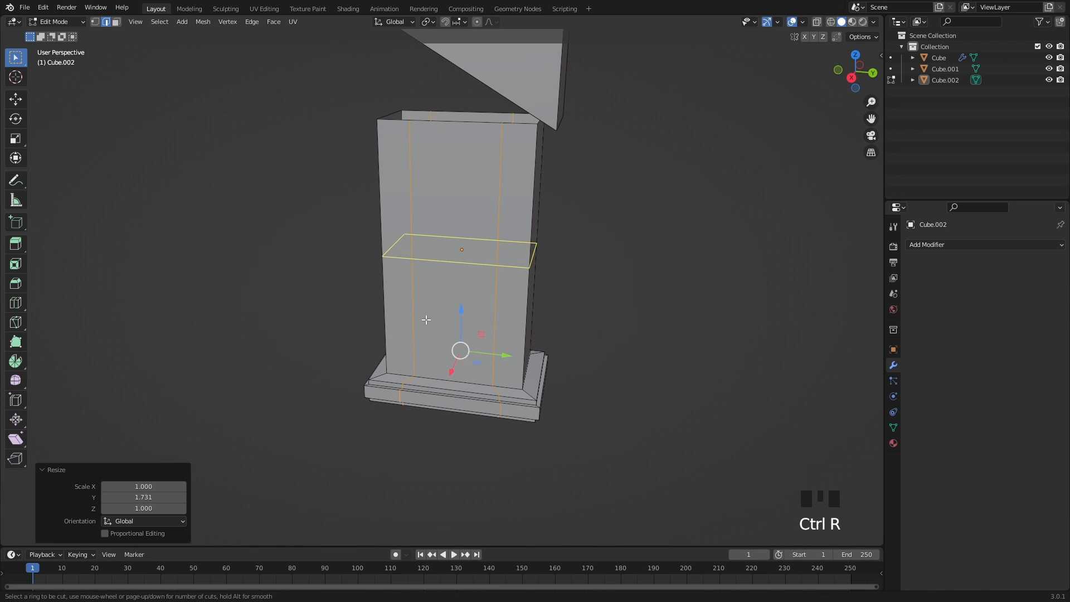
left_click(427, 323)
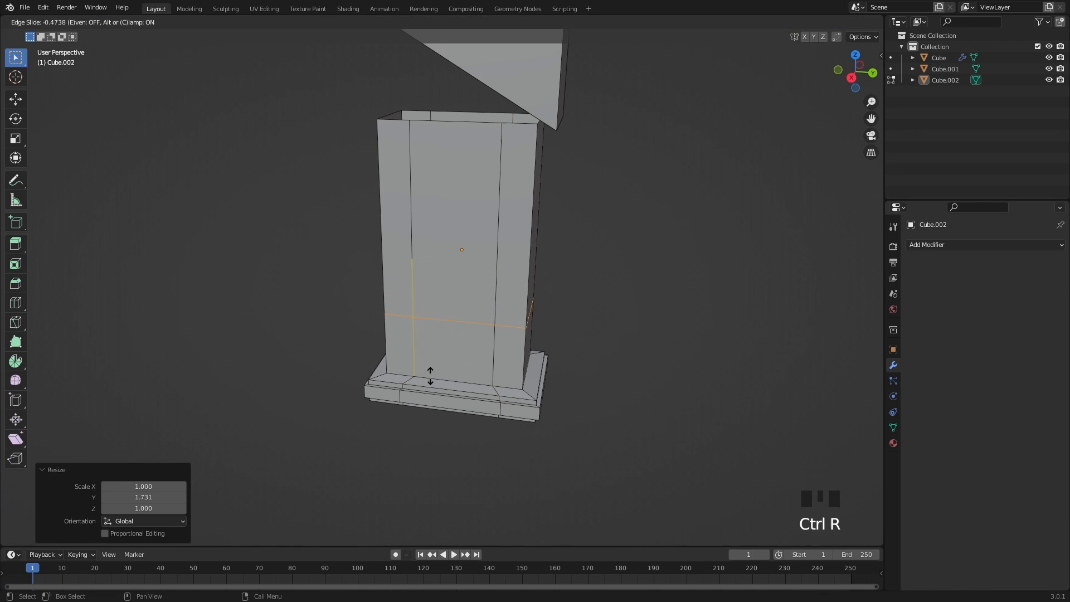
left_click(429, 408)
Extrude the large central faces on both wide sides and shrink them 0.129 m inward to form recessed panels
middle_click_drag(426, 278, 484, 304, "shift")
left_click(483, 263)
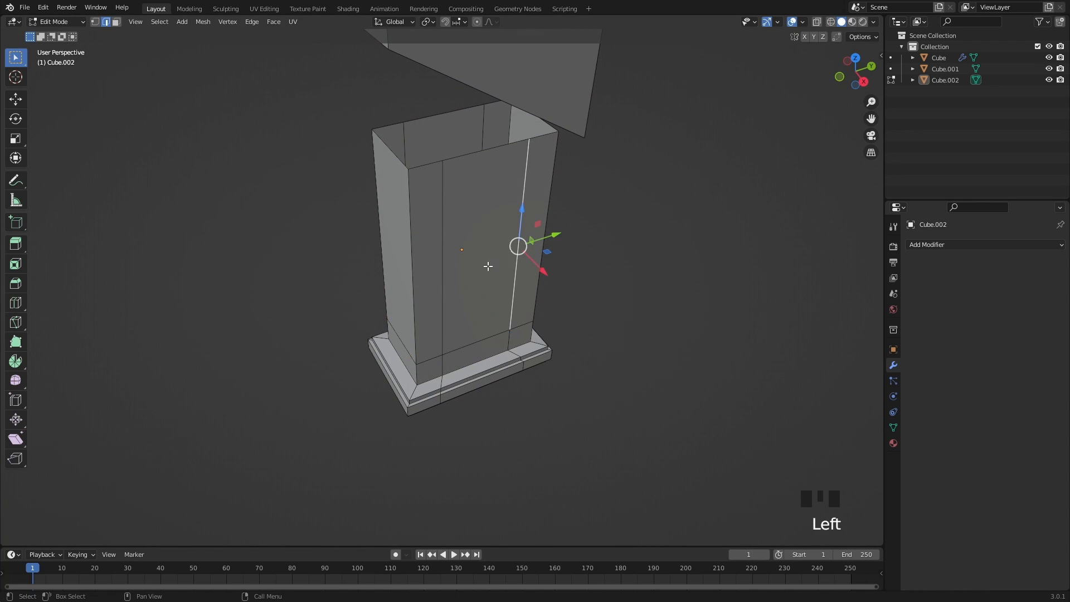
key("3")
left_click(473, 253)
left_click(443, 129, "shift")
middle_click_drag(580, 315, 583, 312, "shift")
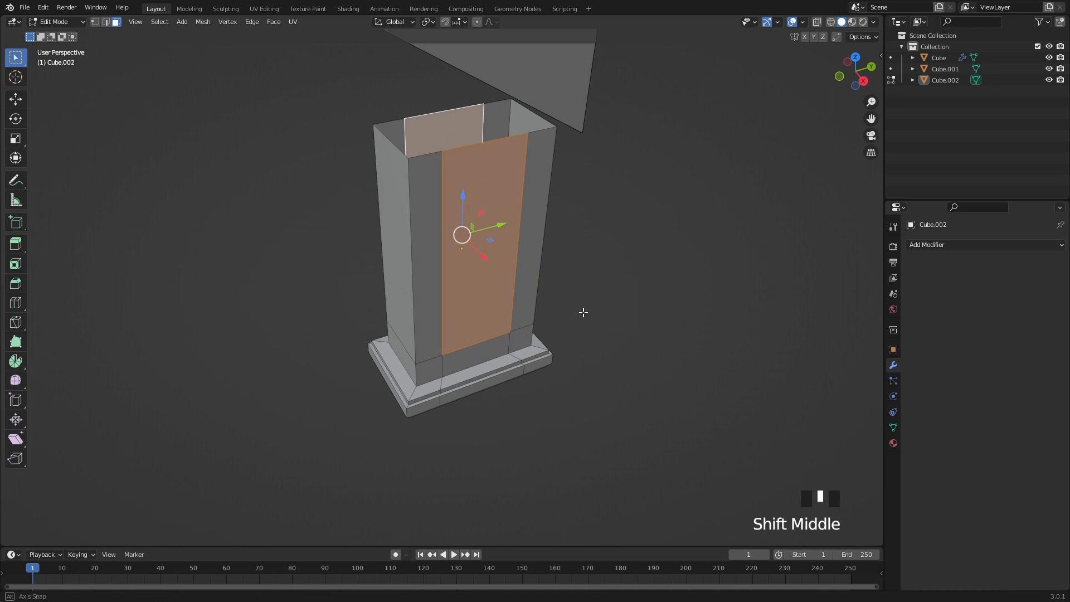
key("e")
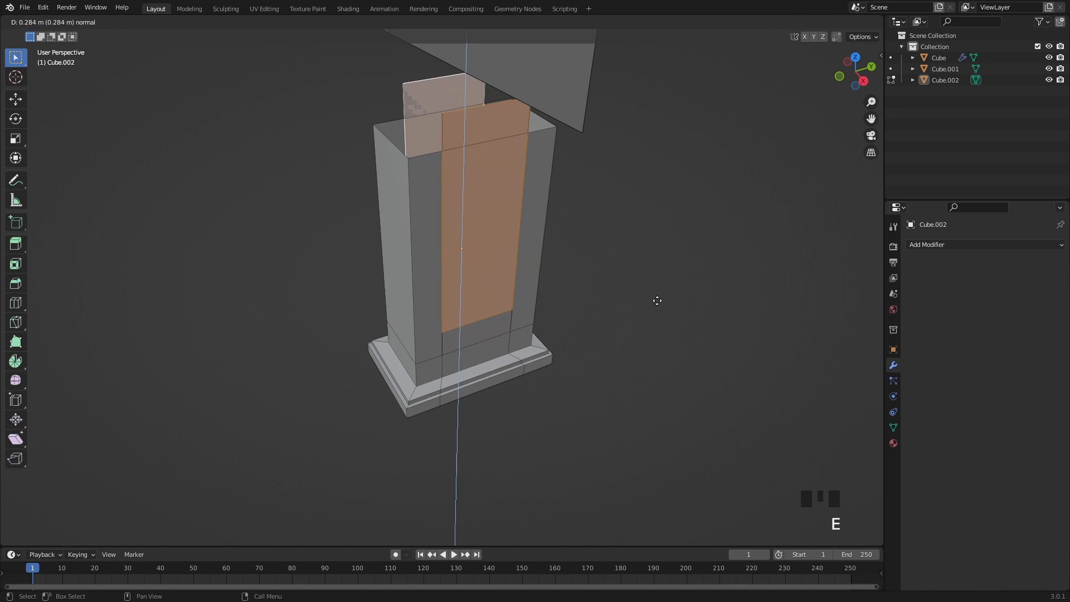
right_click(656, 301)
key("alt+s")
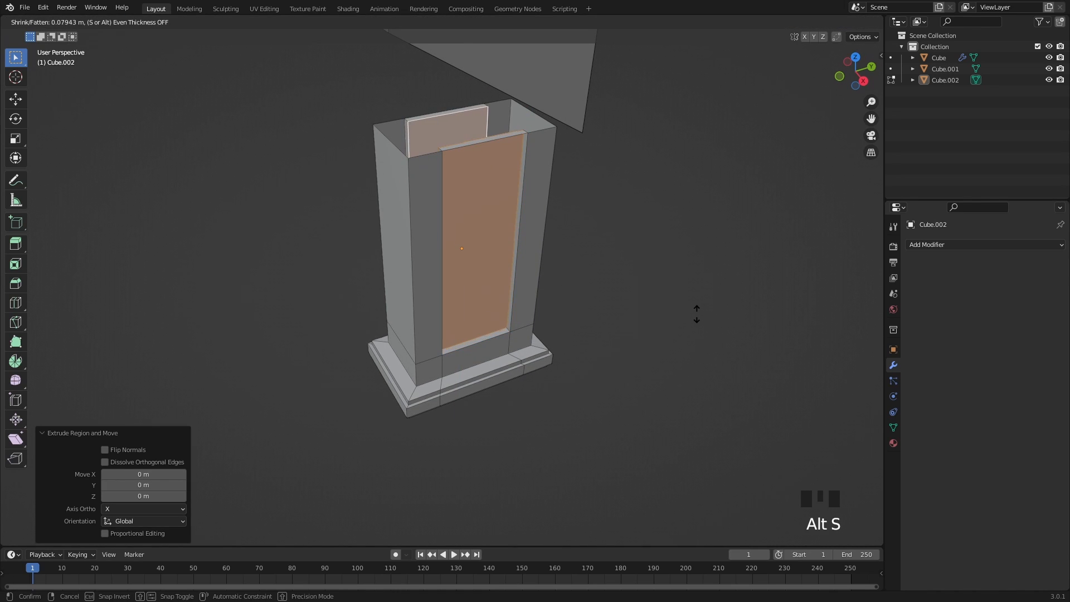
left_click(690, 311)
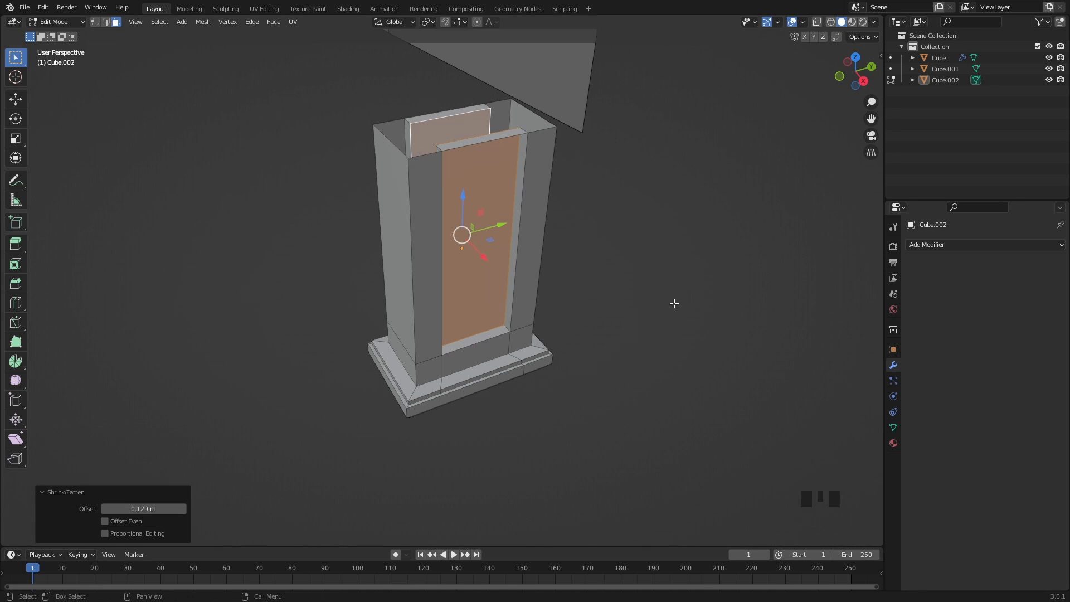
In Object Mode, rotate the rimmed block 30.6° in the right view and move it up against the front block's slanted underside
middle_click_drag(502, 244, 503, 256)
scroll(503, 256, "up", 2)
left_click(497, 181)
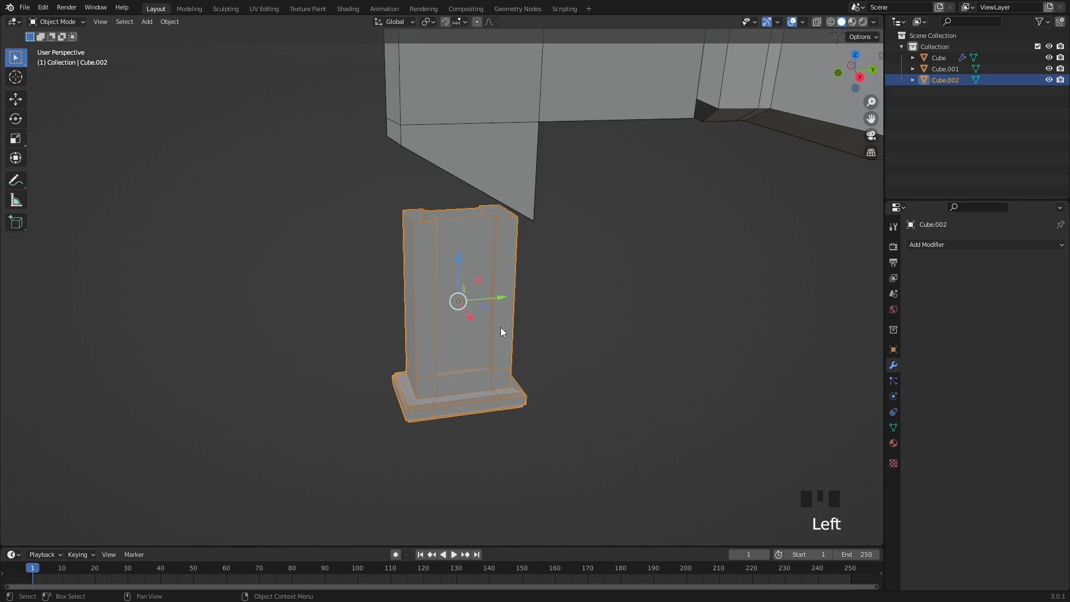
scroll(519, 343, "down", 2)
mouse_move(542, 364)
middle_mouse_down("shift")
mouse_move(499, 343)
mouse_move(558, 353)
mouse_move(567, 370)
mouse_move(529, 346)
middle_mouse_up("shift")
scroll(543, 309, "up", 1)
key("r")
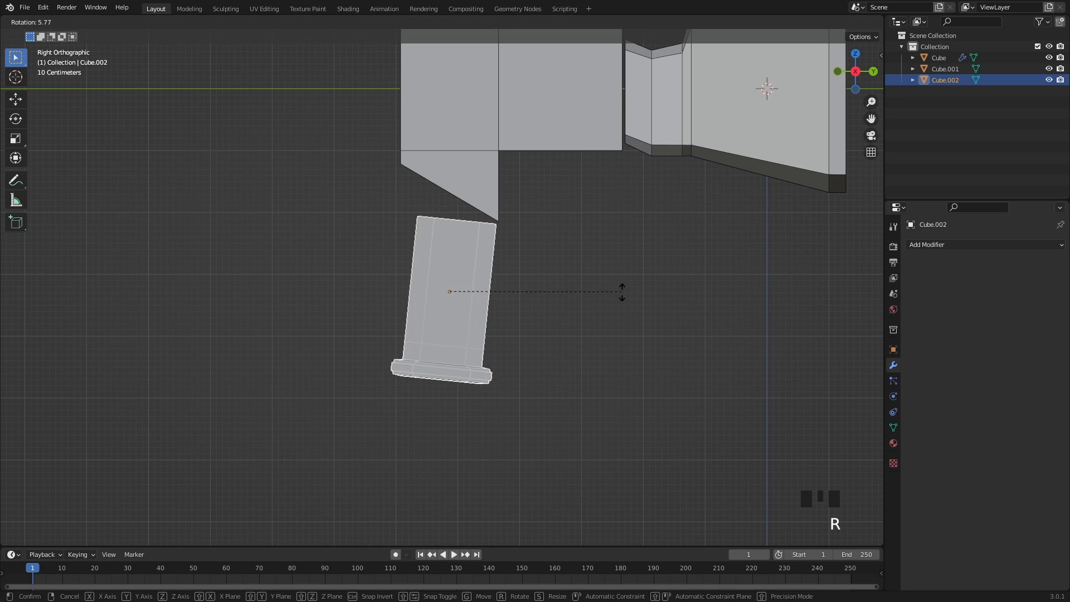
left_click(621, 371)
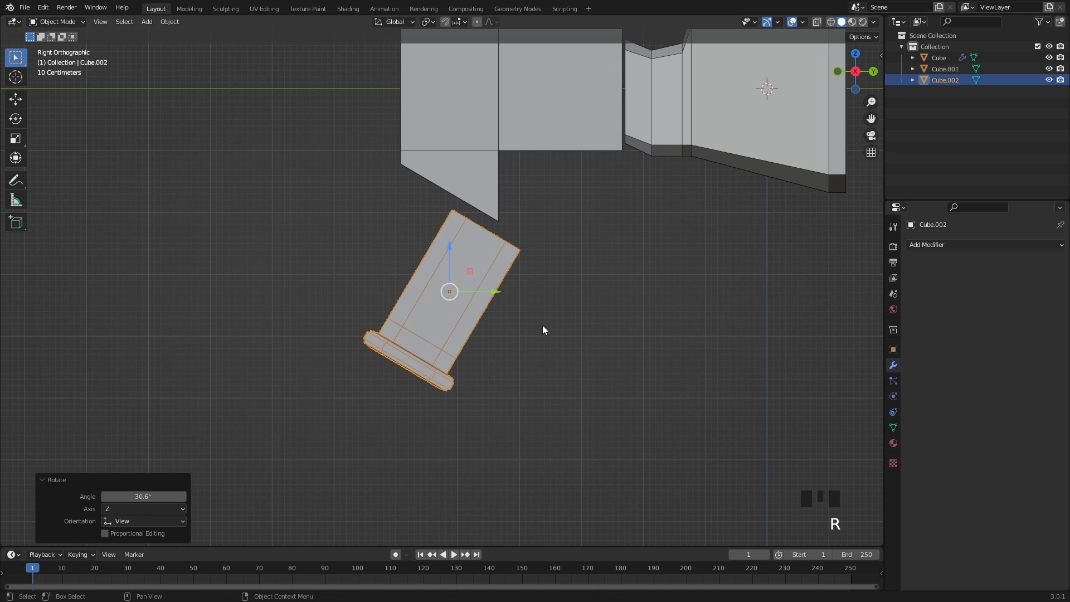
left_click_drag(463, 264, 431, 226)
Undo the recent edits made to the rimmed block since it was tilted and positioned
scroll(504, 327, "down", 2)
mouse_move(504, 327)
middle_mouse_down()
mouse_move(573, 366)
mouse_move(504, 346)
mouse_move(497, 332)
middle_mouse_up()
scroll(475, 303, "up", 2)
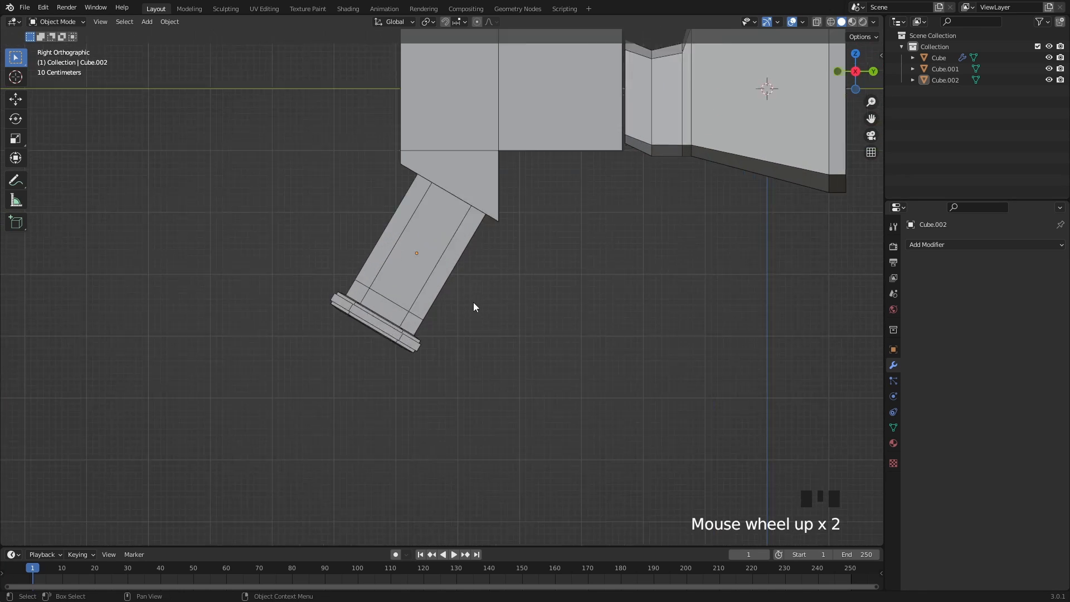
key("ctrl+z")
key("ctrl+z")
key("ctrl+z")
key("ctrl+z")
key("ctrl+z")
key("ctrl+z")
key("ctrl+z")
key("ctrl+z")
key("ctrl+z")
key("ctrl+z")
key("ctrl+z")
key("ctrl+z")
key("ctrl+z")
key("ctrl+z")
key("ctrl+z")
key("ctrl+z")
key("ctrl+z")
Rotate the rimmed block back by about 9° and move it 0.158 m along Y and 0.03 m up
key("r")
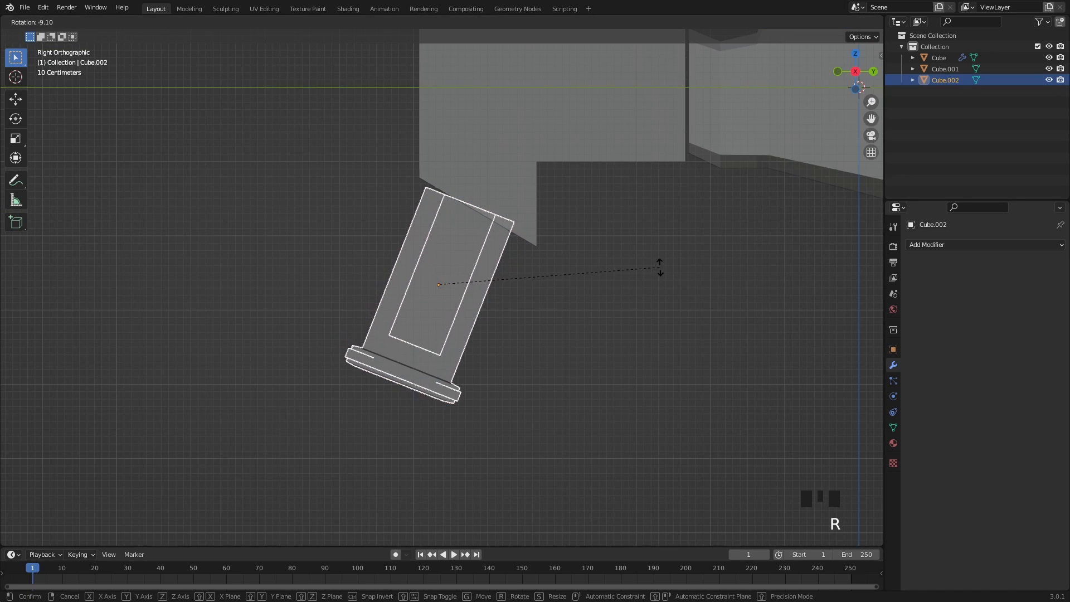
left_click(539, 304)
left_click_drag(457, 262, 471, 260)
scroll(566, 315, "down", 2)
mouse_move(567, 316)
middle_mouse_down("shift")
mouse_move(645, 349)
mouse_move(583, 322)
middle_mouse_up("shift")
Turn off X-ray, rotate the rimmed block back about 3° more, and move it about 0.053 m along Y
key("alt+z")
scroll(578, 319, "up", 3)
key("r")
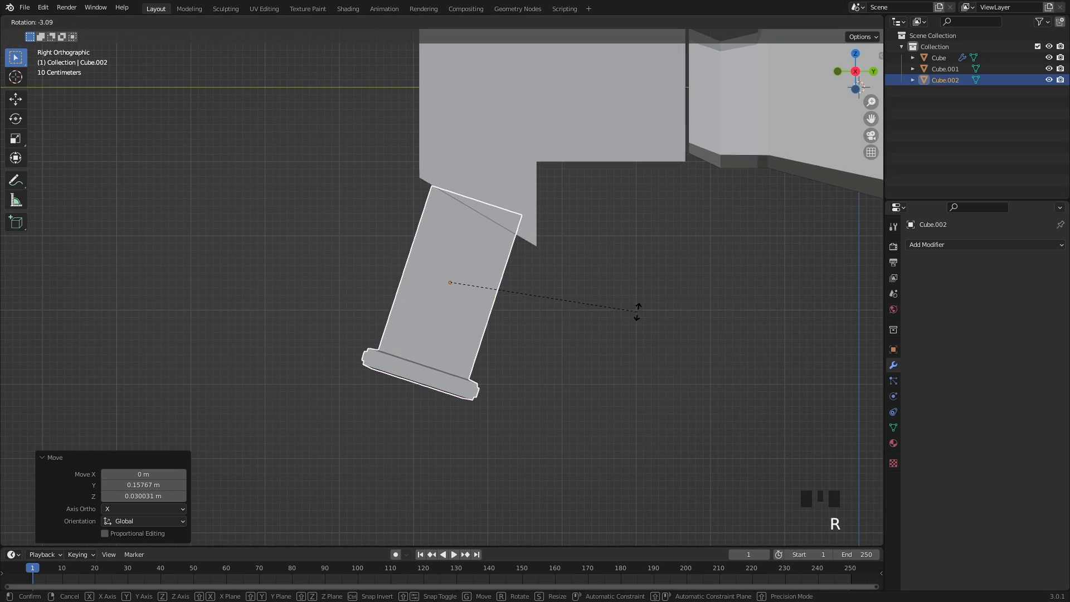
left_click(637, 312)
left_click_drag(496, 281, 500, 282)
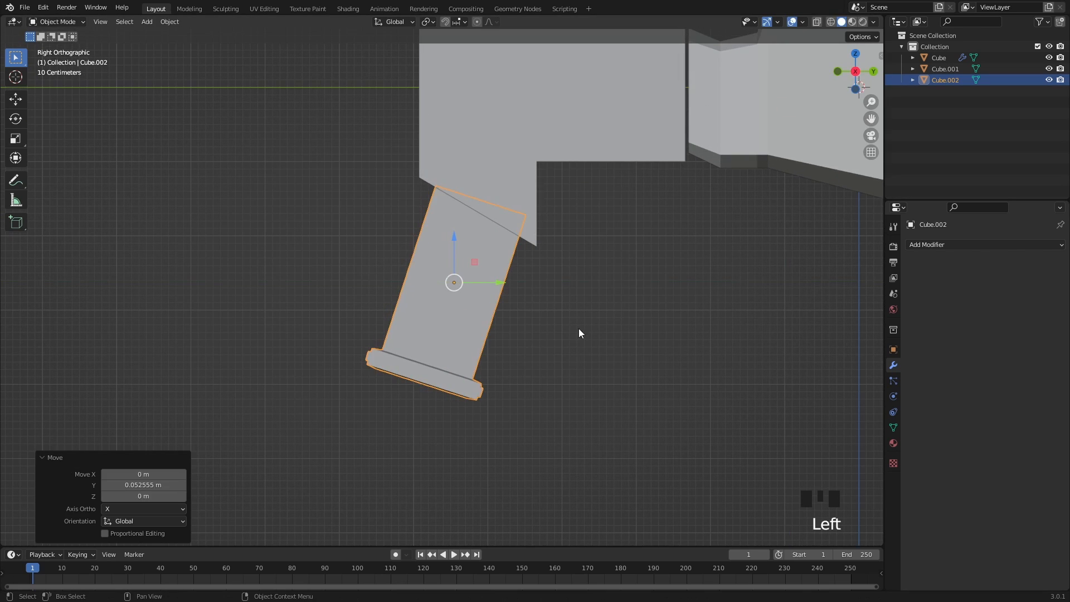
In Edit Mode, add a horizontal loop cut near the middle of the rimmed block and shift it slightly along Y to start a bend
key("Tab")
key("ctrl+r")
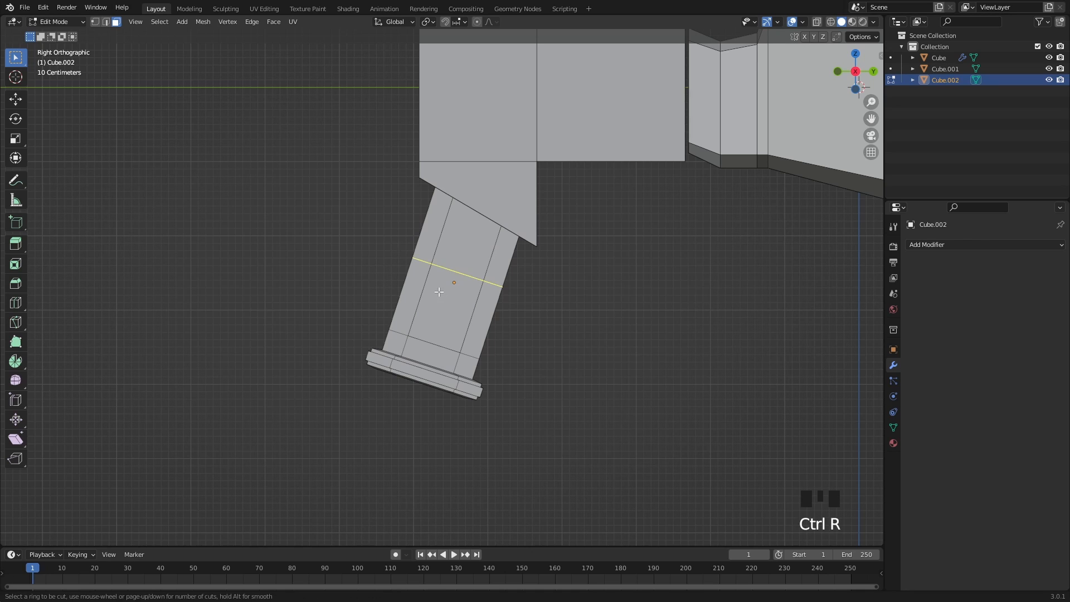
left_click(439, 292)
left_click(506, 299)
left_click_drag(476, 264, 486, 266)
Rotate the block's lower end with its rim by about 12° to curve the shape, then return to Object Mode and deselect it
left_click_drag(346, 317, 526, 453)
key("r")
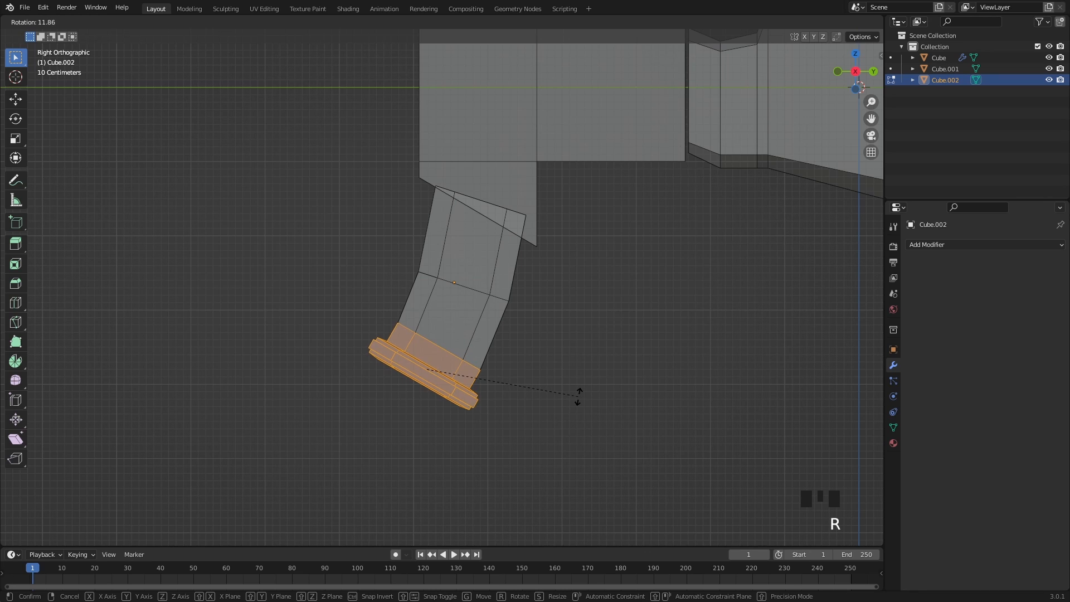
left_click(579, 397)
middle_click_drag(576, 387, 600, 358)
scroll(623, 365, "down", 1)
key("Tab")
left_click(618, 360)
scroll(580, 366, "down", 2)
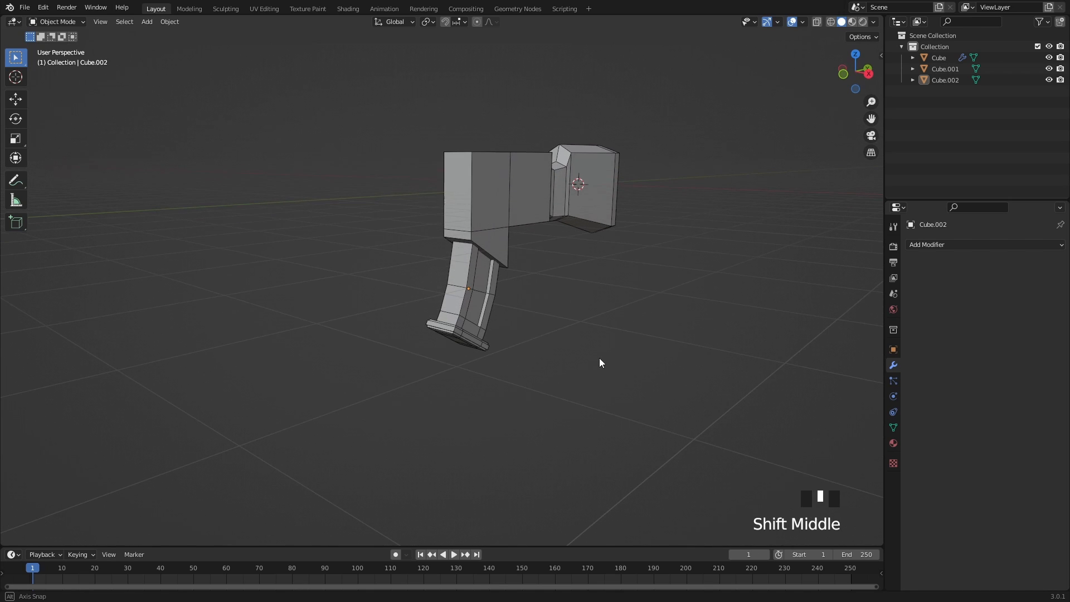
In Edit Mode, duplicate the slanted block's tall end face, move it about 0.069 m along negative Y, and scale it to 0.861
middle_click_drag(571, 303, 516, 293)
left_click(503, 251)
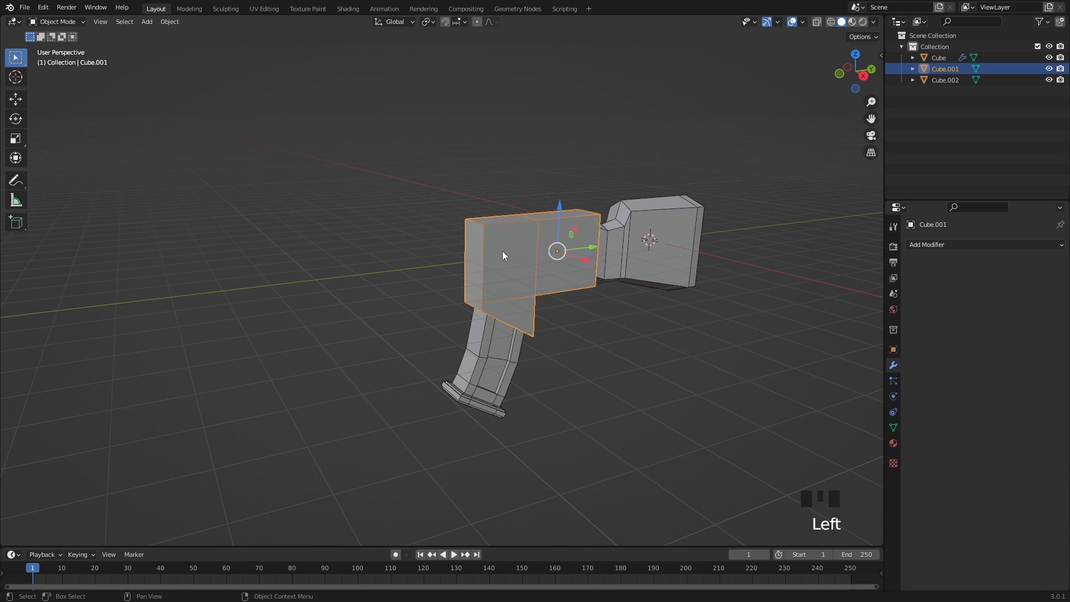
scroll(504, 253, "up", 2)
key("Tab")
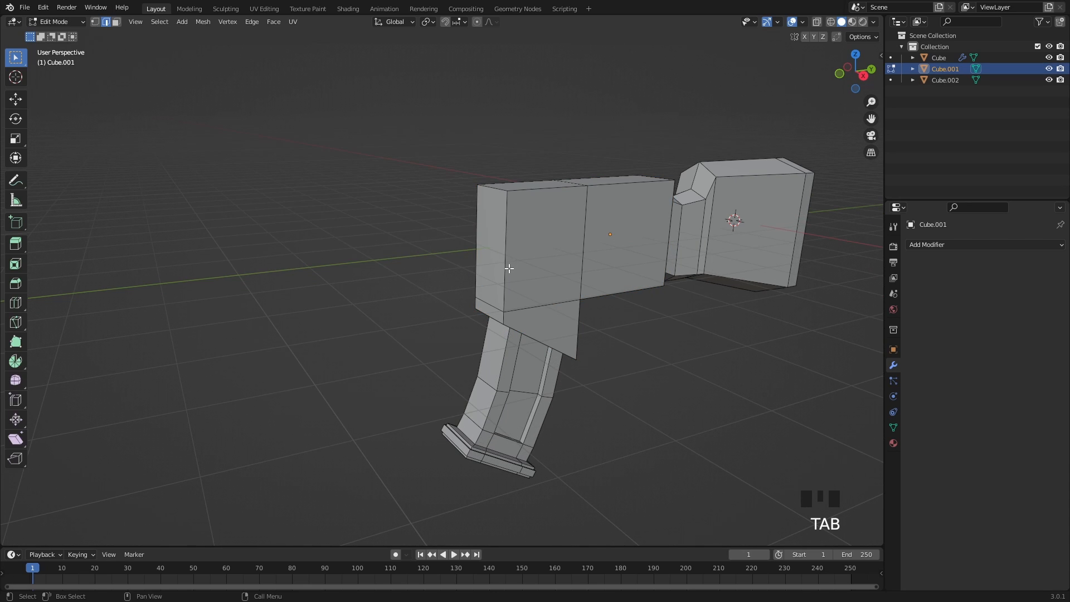
left_click(490, 259)
middle_click_drag(518, 274, 525, 277, "shift")
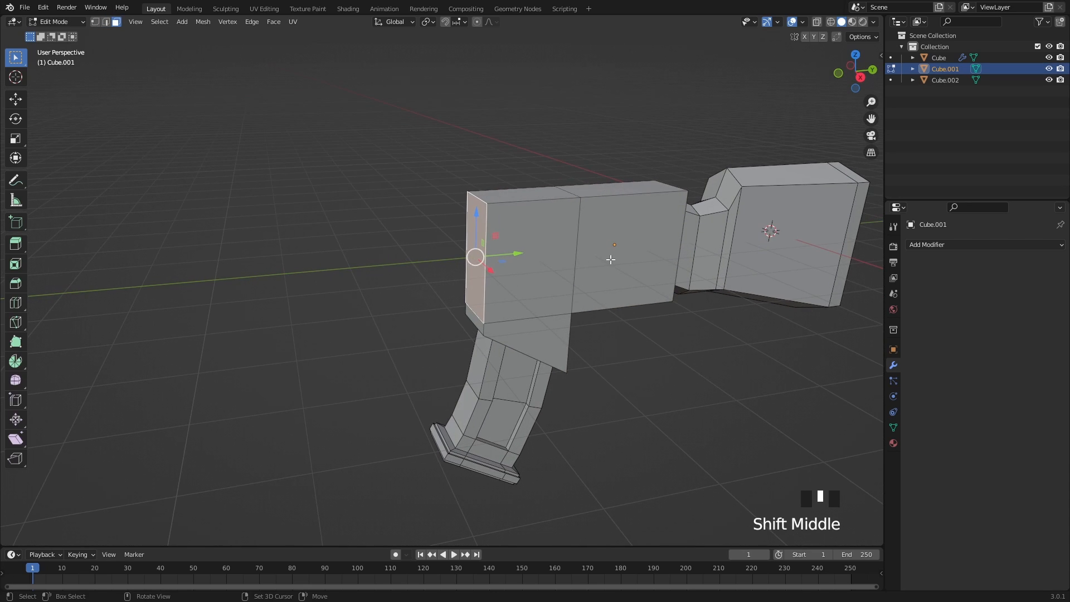
key("shift+d")
key("y")
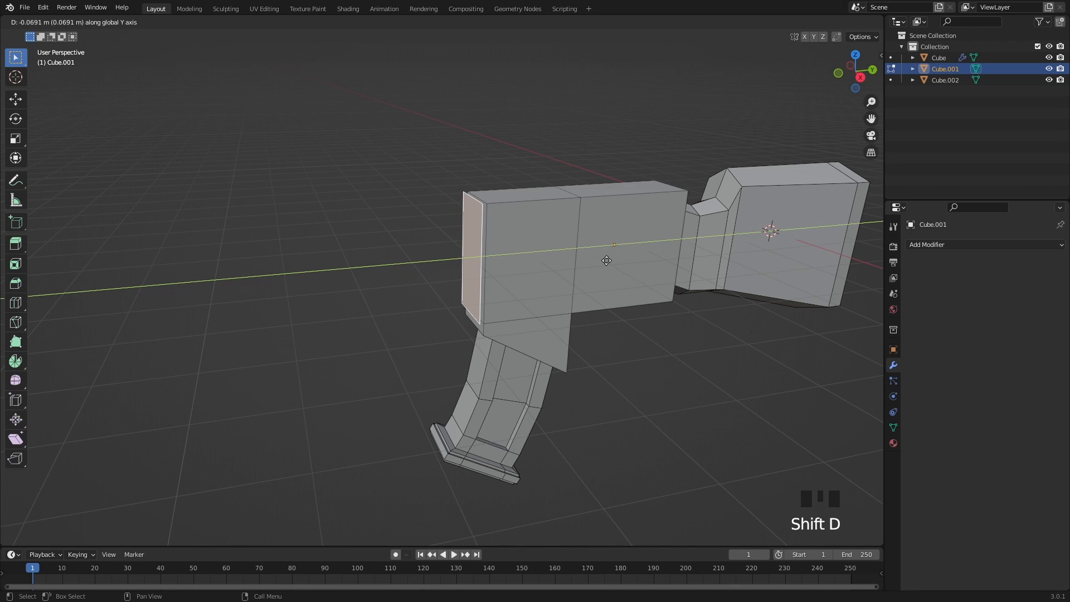
left_click(607, 261)
key("s")
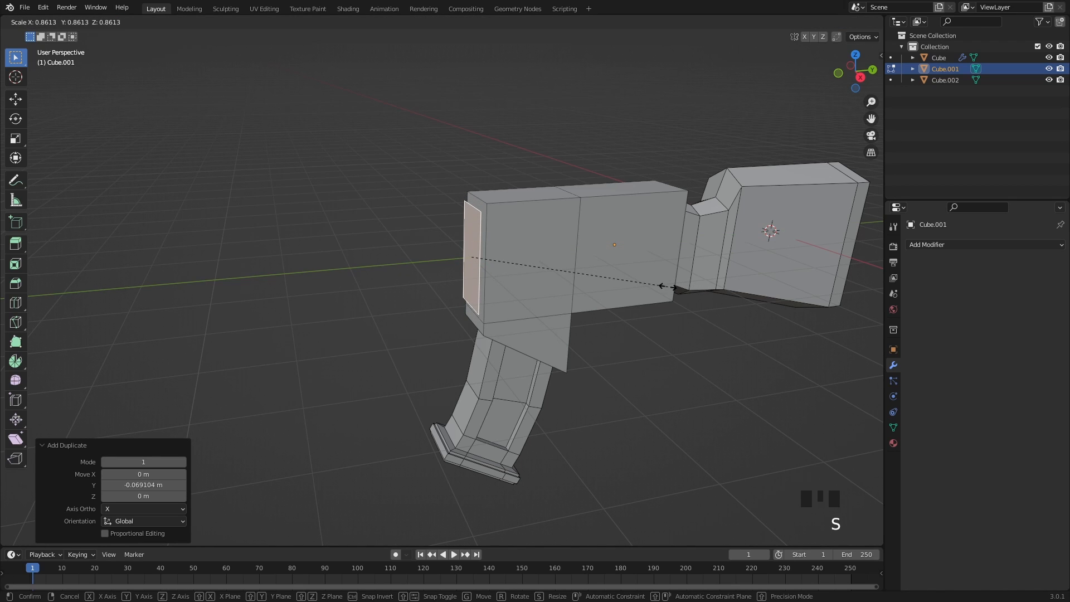
left_click(666, 286)
middle_click_drag(667, 286, 622, 275, "shift")
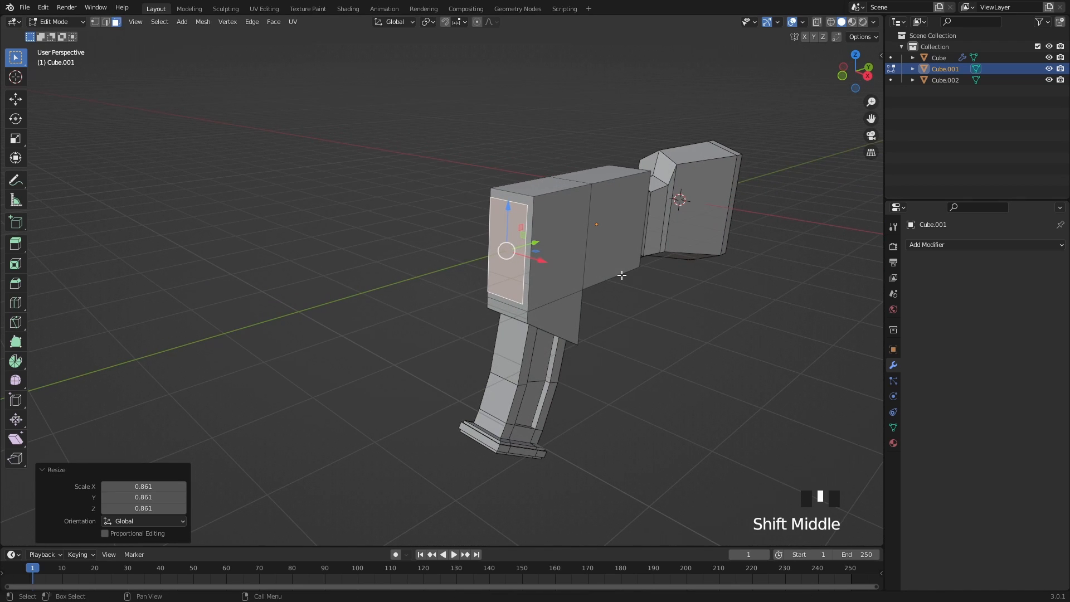
Separate the duplicated face into its own object and select that object in Object Mode
key("p")
left_click(617, 275)
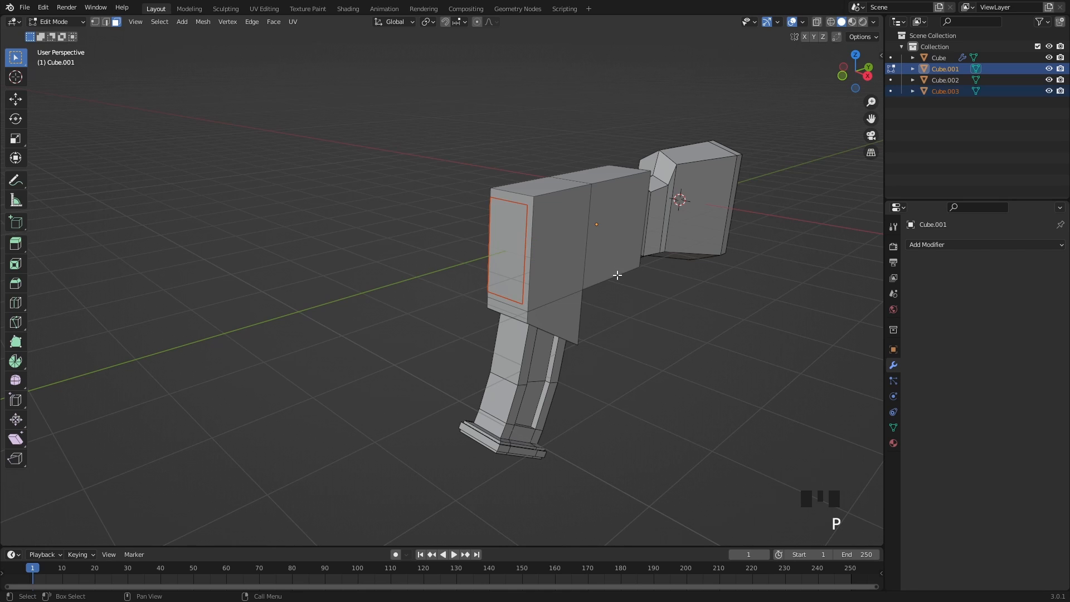
key("Tab")
left_click(516, 260)
In Edit Mode, extrude the separated face outward by about 1.73 m to form a new end block
key("Tab")
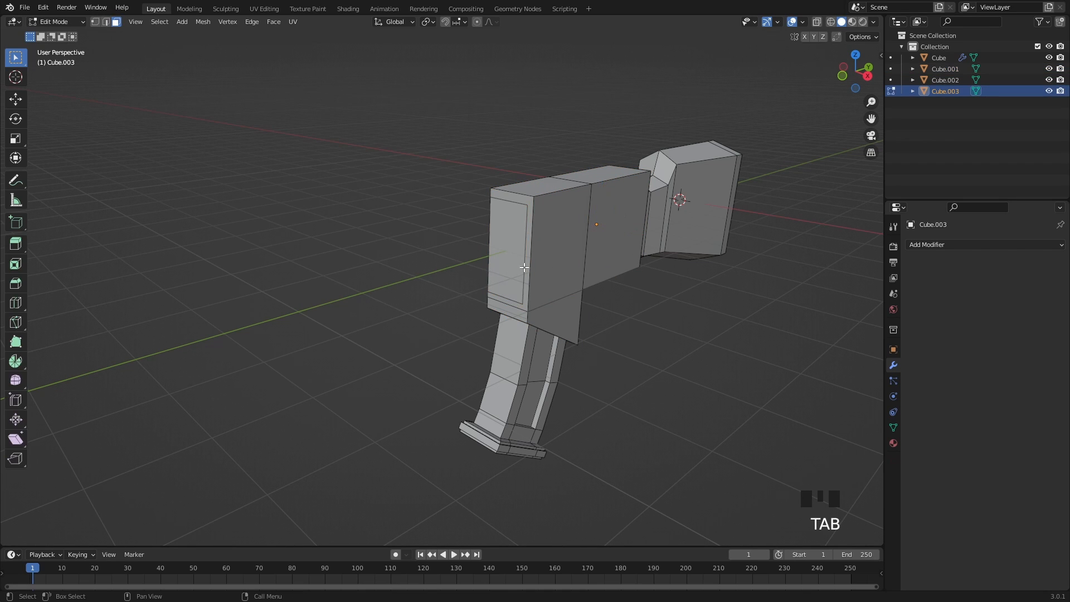
left_click(516, 260)
middle_click_drag(516, 260, 494, 279, "shift")
key("e")
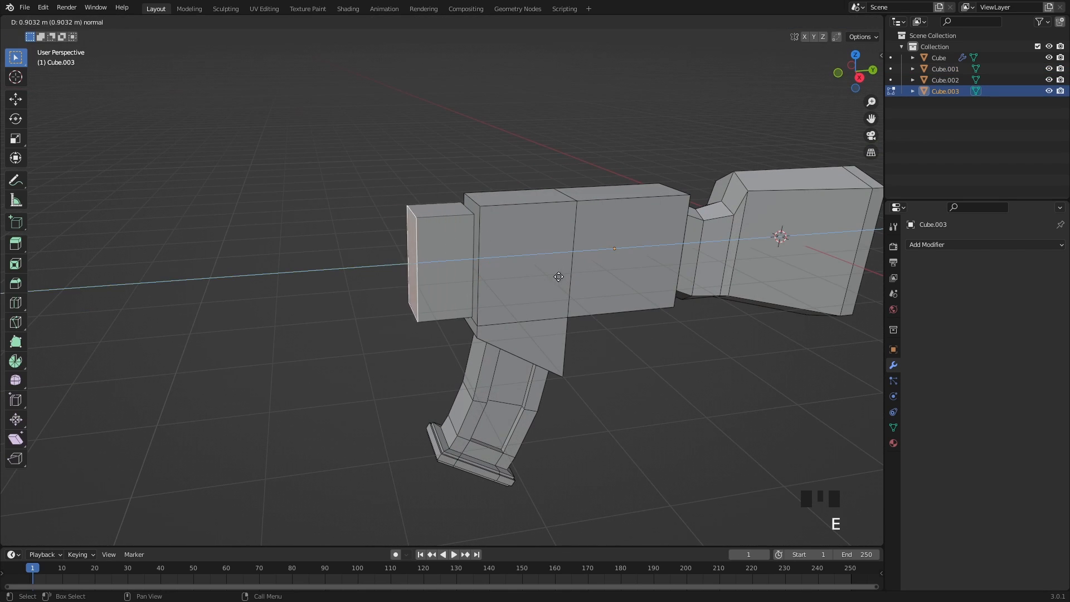
left_click(500, 287)
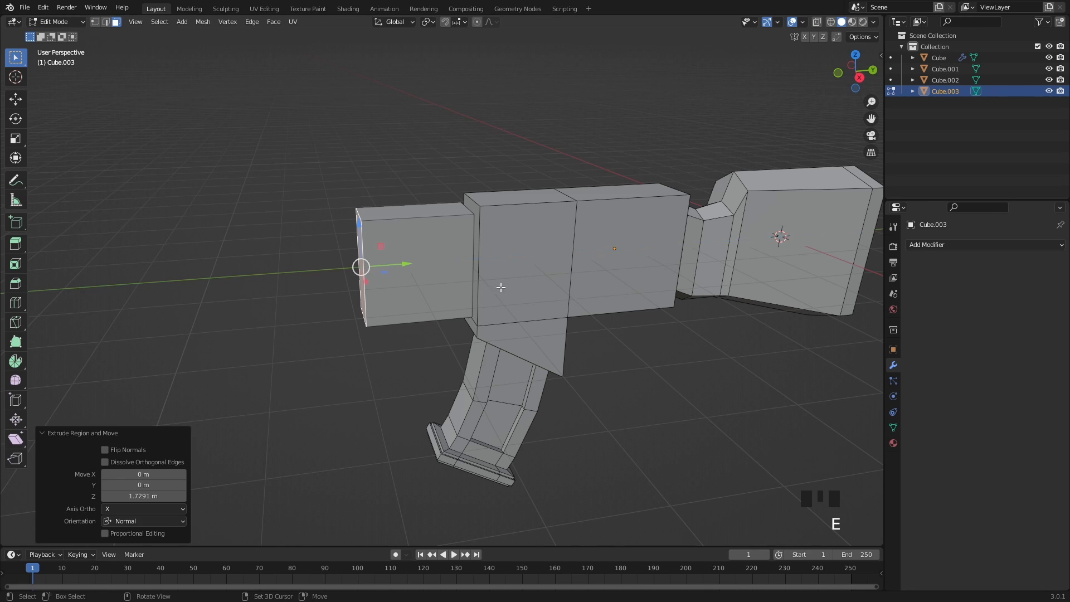
Select the two long lower edges of the new end block and scale them to 0.714 along X to taper it
middle_click_drag(500, 286, 574, 288, "shift")
key("2")
left_click(506, 316)
key("alt+z")
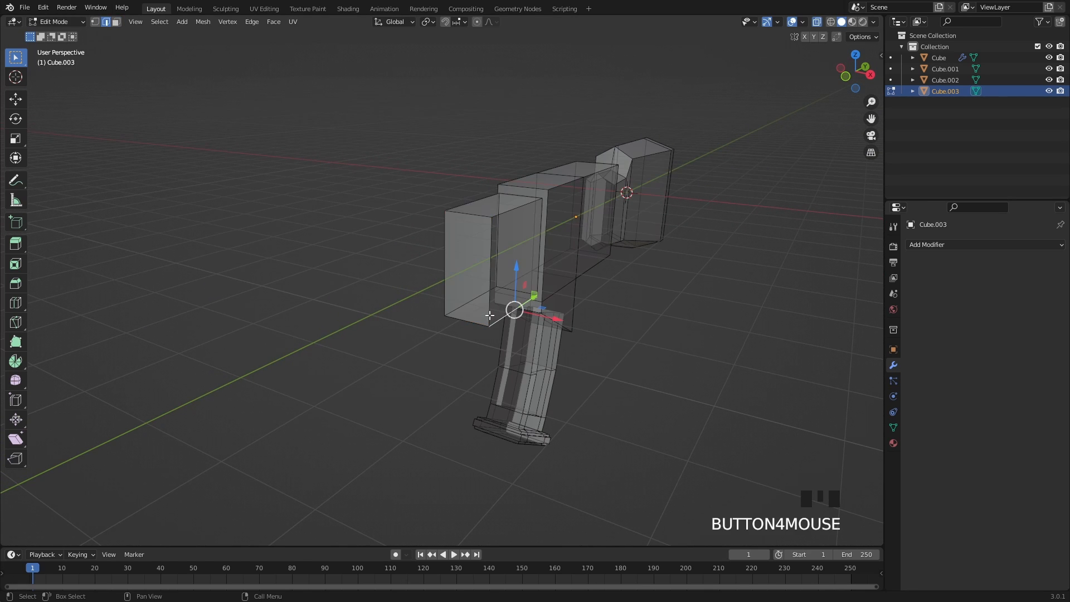
left_click(468, 305, "shift")
key("alt+z")
scroll(614, 290, "up", 2)
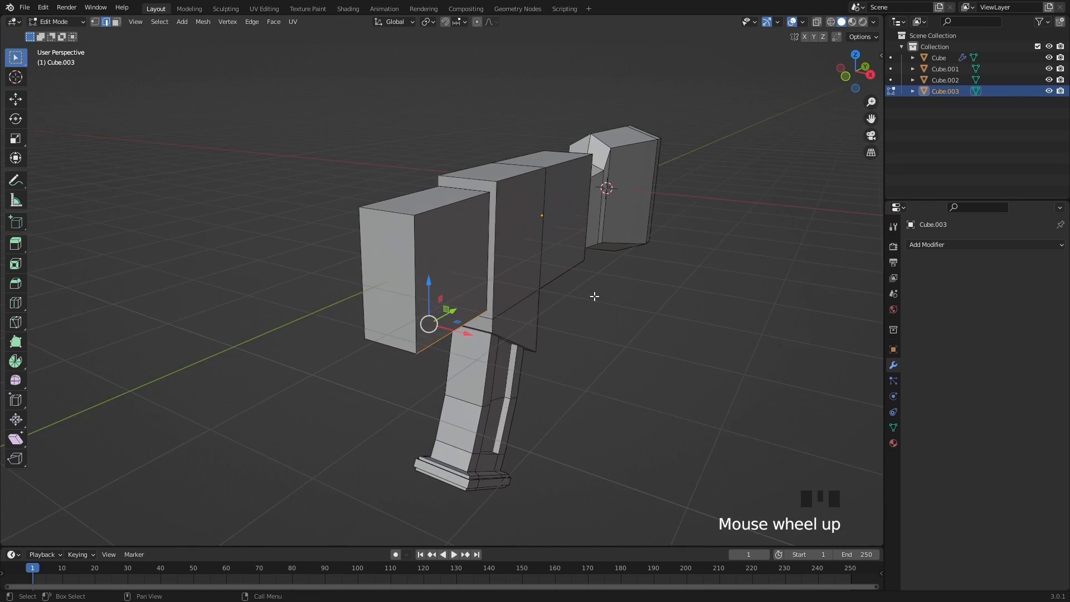
middle_click_drag(593, 299, 633, 296)
key("s")
key("x")
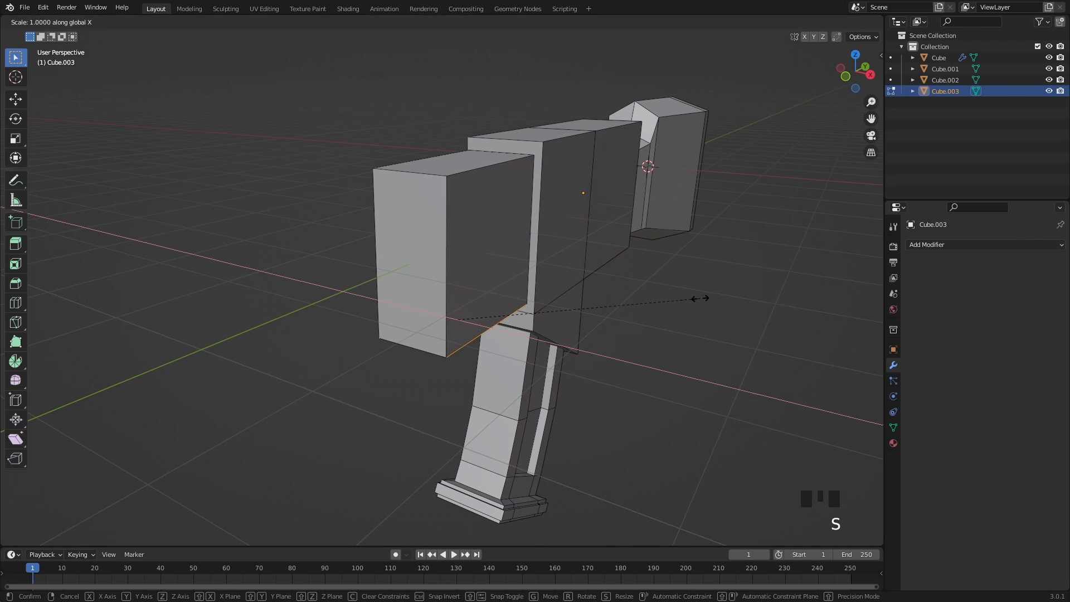
left_click(632, 306)
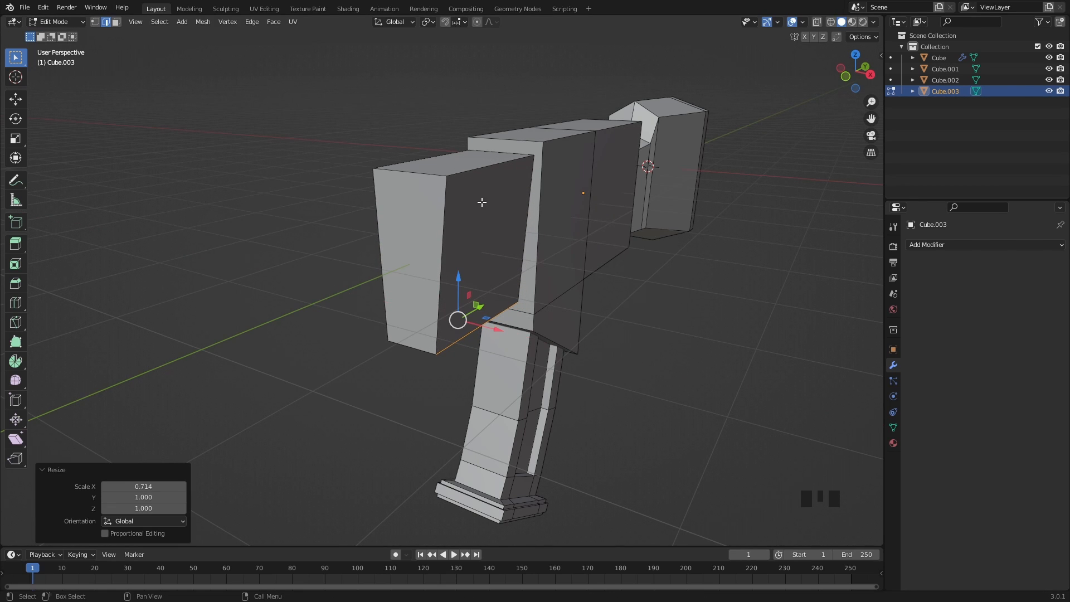
Duplicate the tapered block's two side faces and bottom face in place and separate them into a new shell object
scroll(490, 217, "down", 2)
middle_click_drag(497, 229, 515, 294, "shift")
key("3")
left_click(462, 249)
left_click(520, 263, "shift")
key("shift+d")
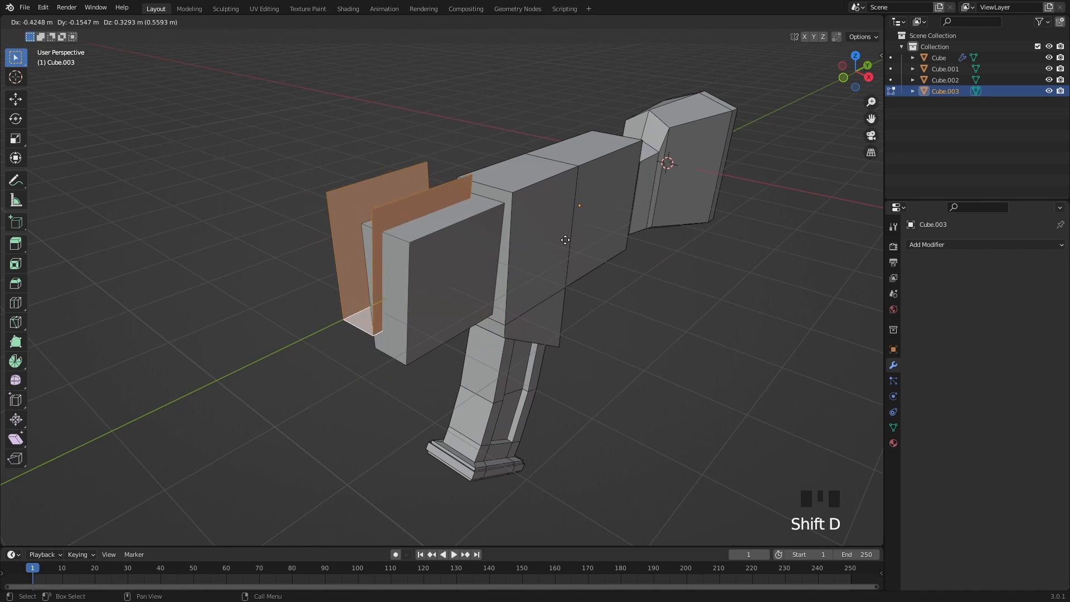
right_click(577, 290)
key("p")
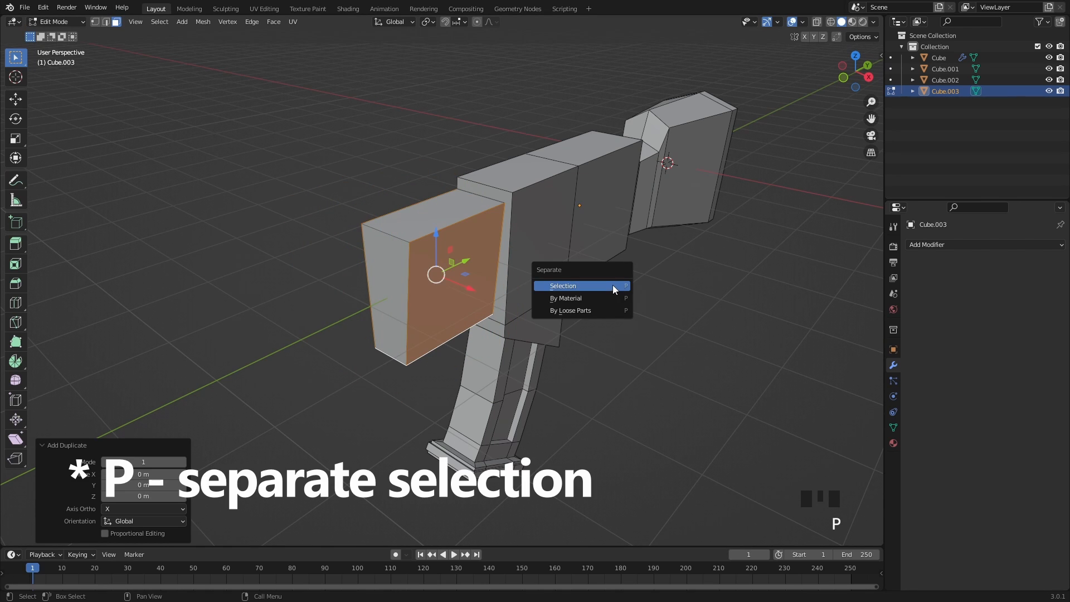
left_click(613, 285)
key("Tab")
In Edit Mode with X-ray on, slide the shell's two upper long edges down by a factor of about 0.368
key("Tab")
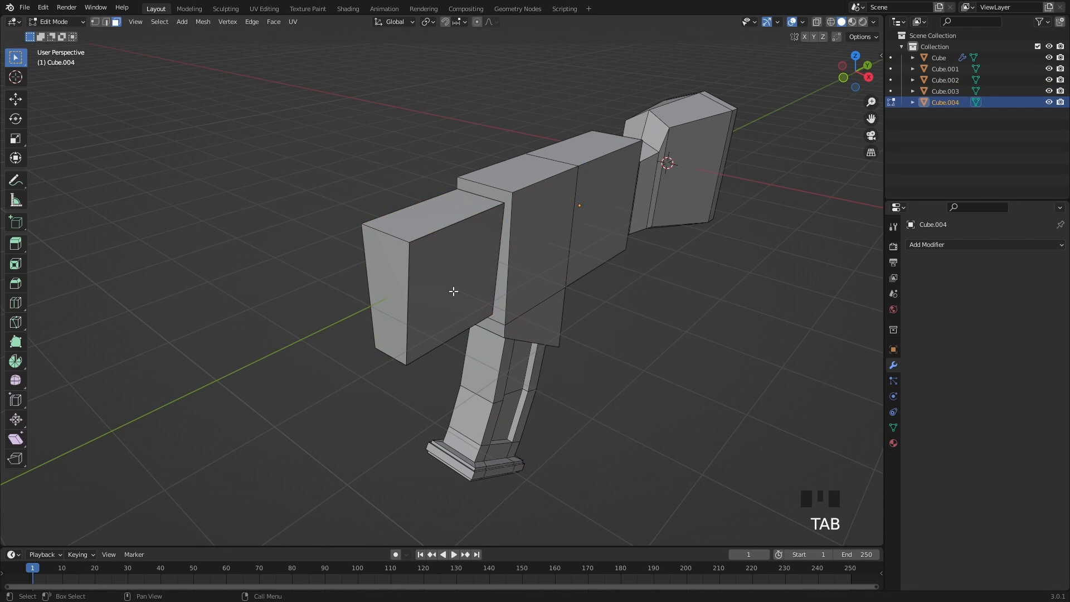
scroll(454, 279, "up", 1)
key("alt+z")
key("2")
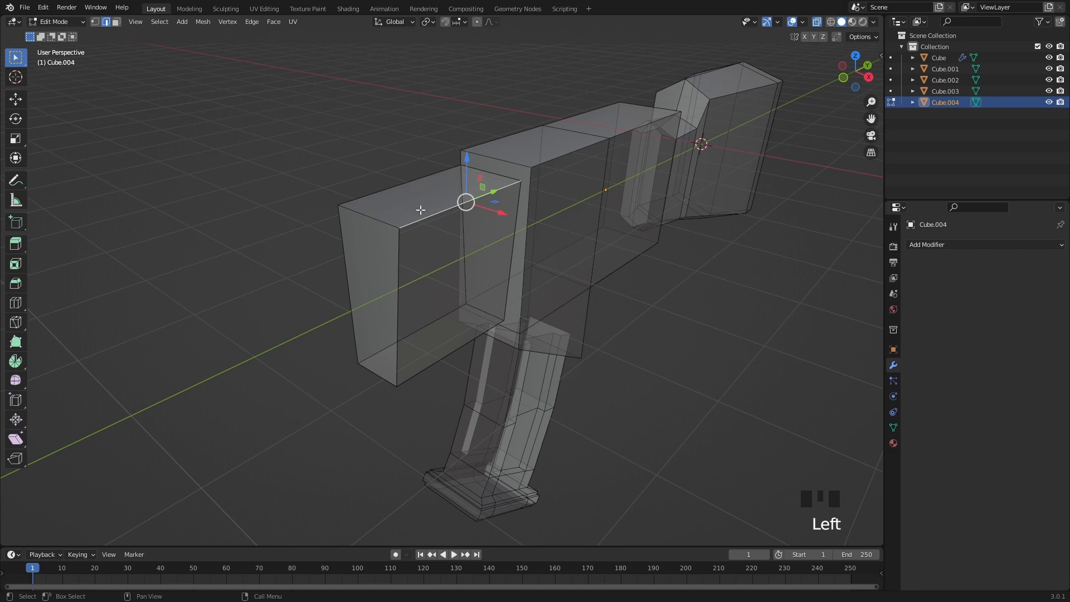
left_click(409, 183, "shift")
middle_click_drag(423, 189, 574, 236, "shift")
key("g")
key("g")
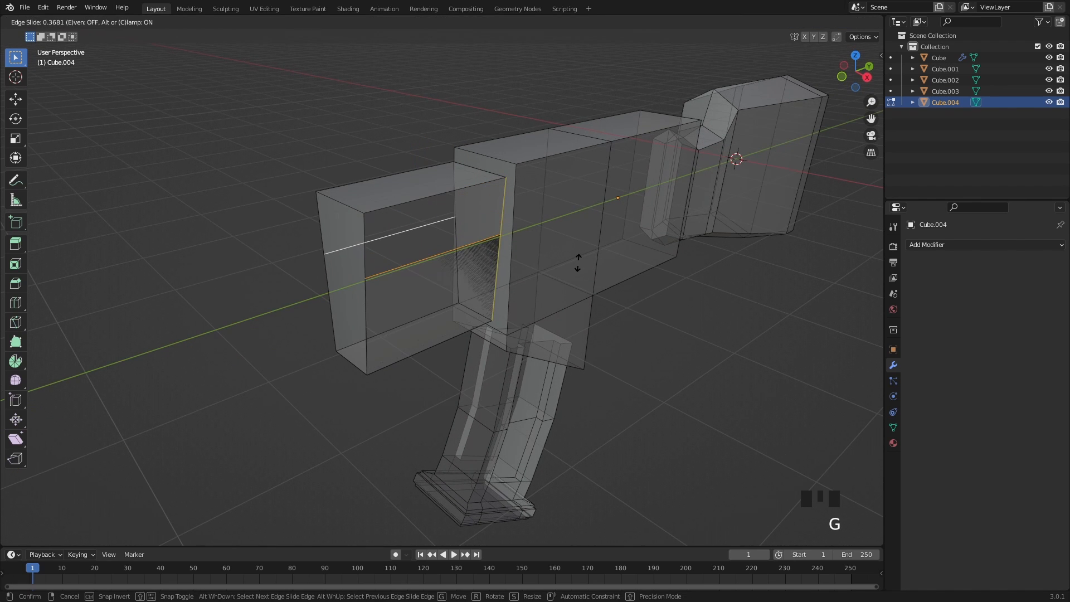
left_click(578, 262)
Move the shell's outer end vertices slightly outward along Y, and push the lower pair further out to slant the end
middle_click_drag(432, 279, 451, 298)
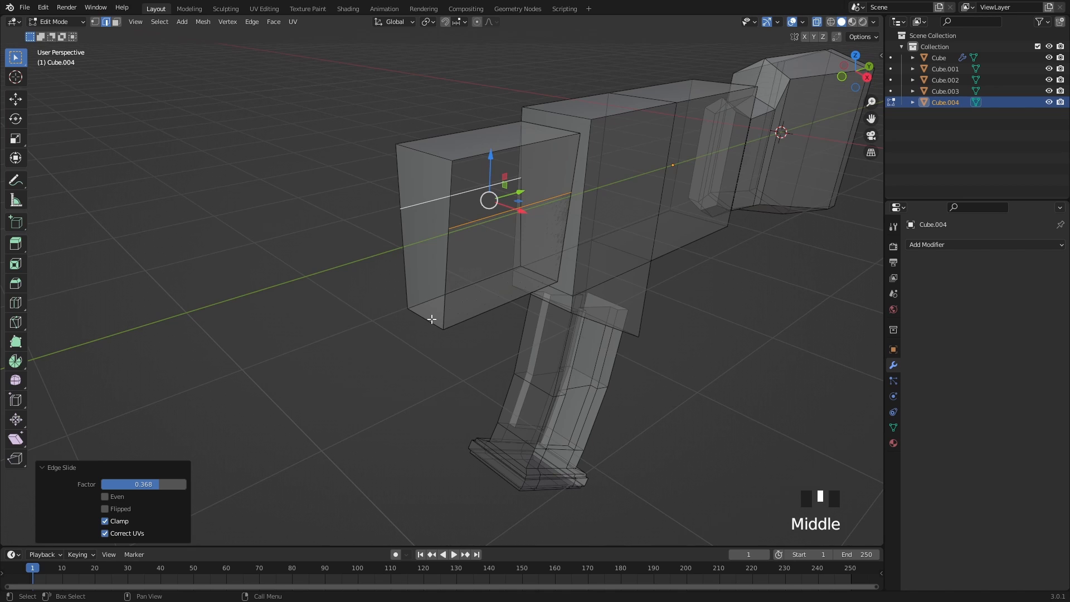
key("1")
left_click_drag(385, 211, 467, 335)
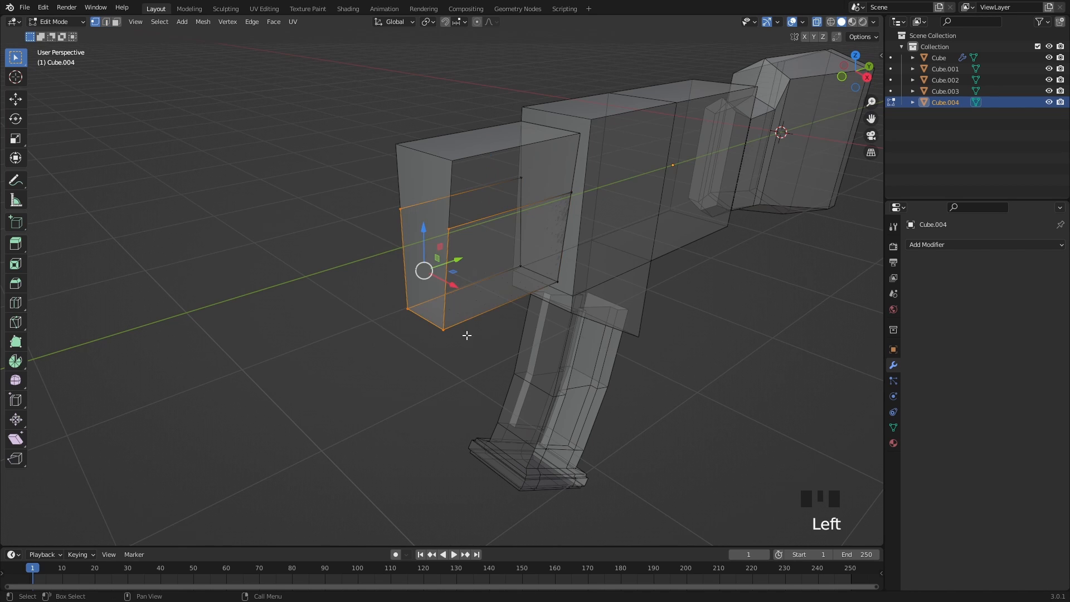
left_click_drag(459, 264, 452, 266)
left_click_drag(384, 301, 433, 324)
In Object Mode, set the shell's origin to its geometry and turn off X-ray
key("Tab")
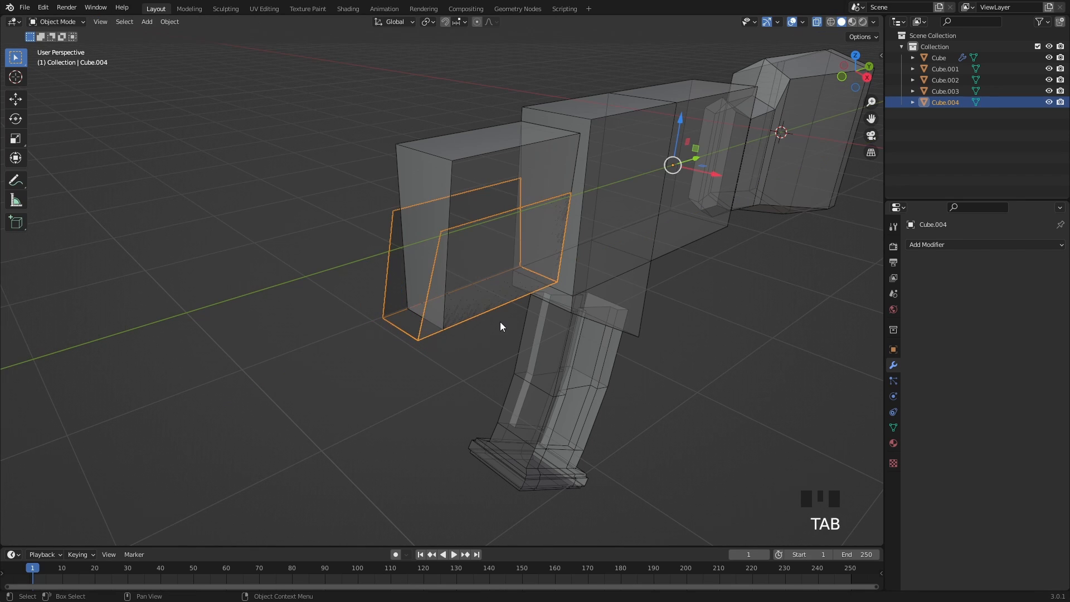
right_click(554, 321)
mouse_move(540, 313)
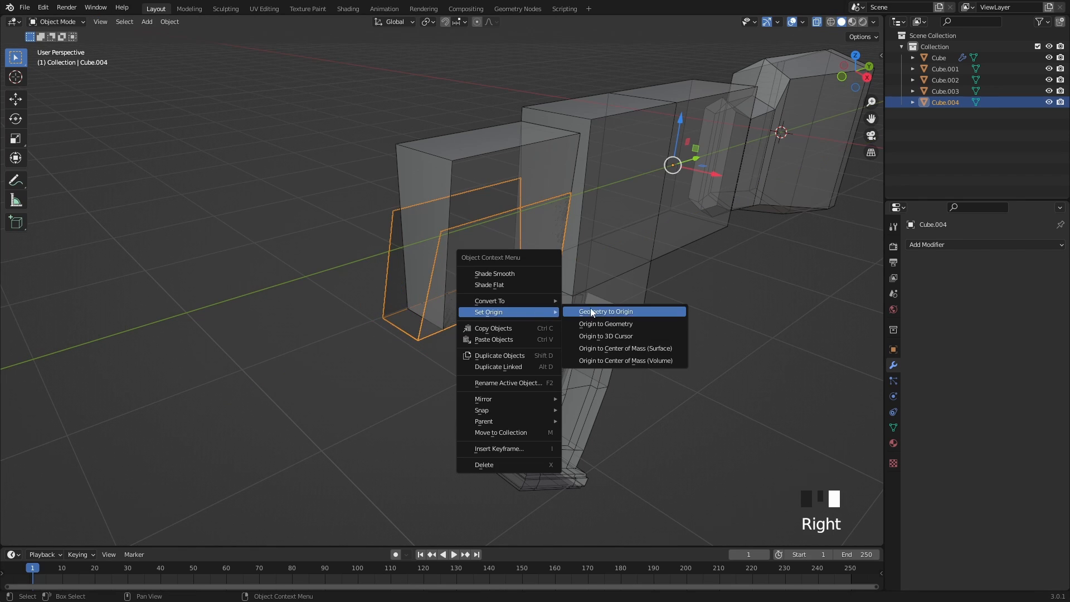
left_click(637, 323)
key("alt+z")
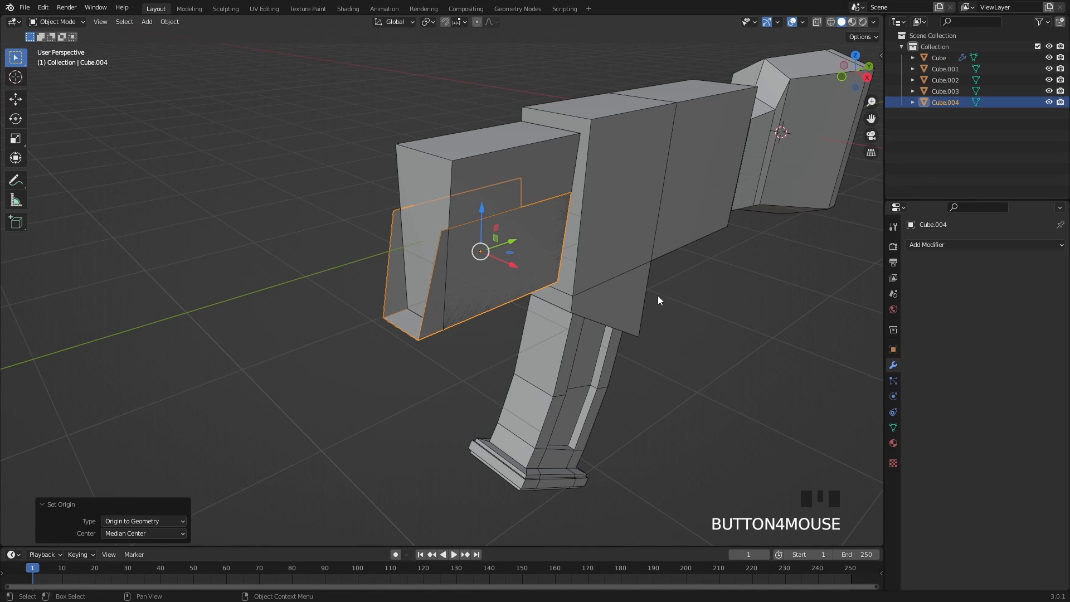
In Edit Mode, select all faces of the shell and fatten them outward by about 0.024 m
key("alt+s")
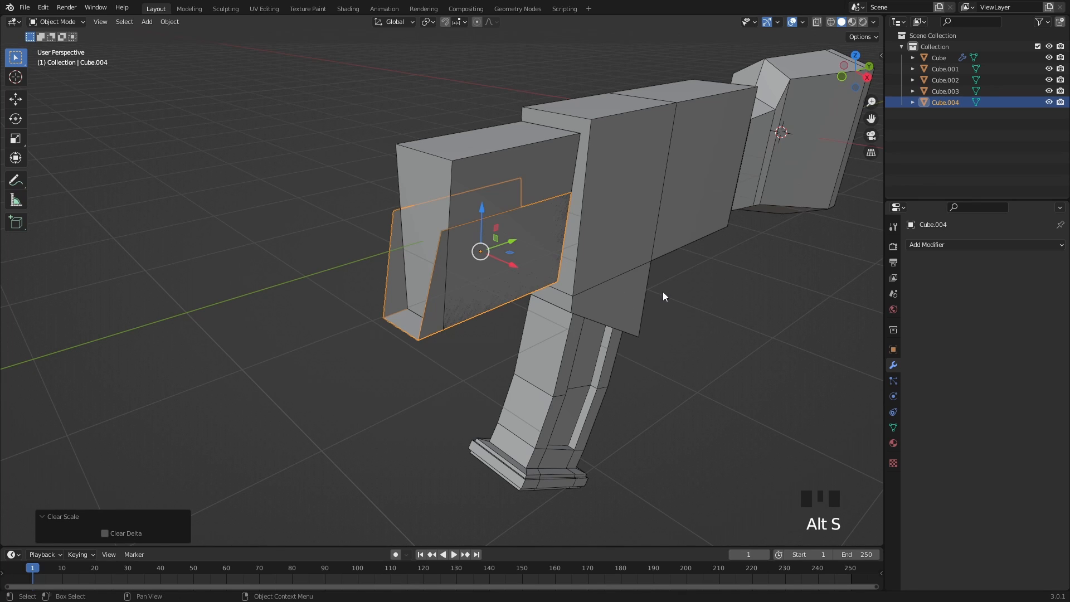
key("alt+s")
key("Tab")
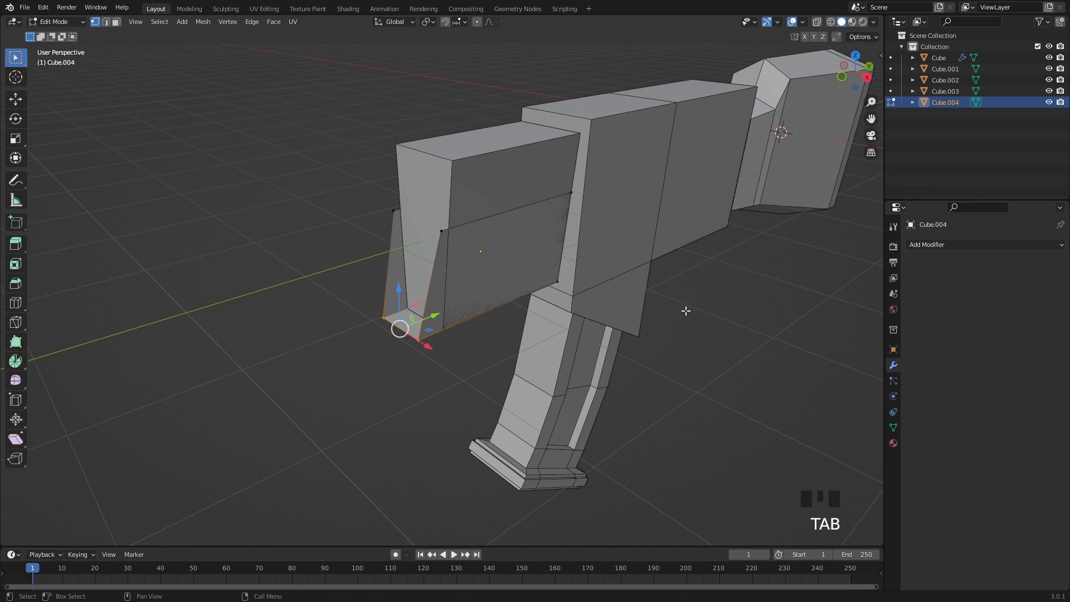
key("3")
key("a")
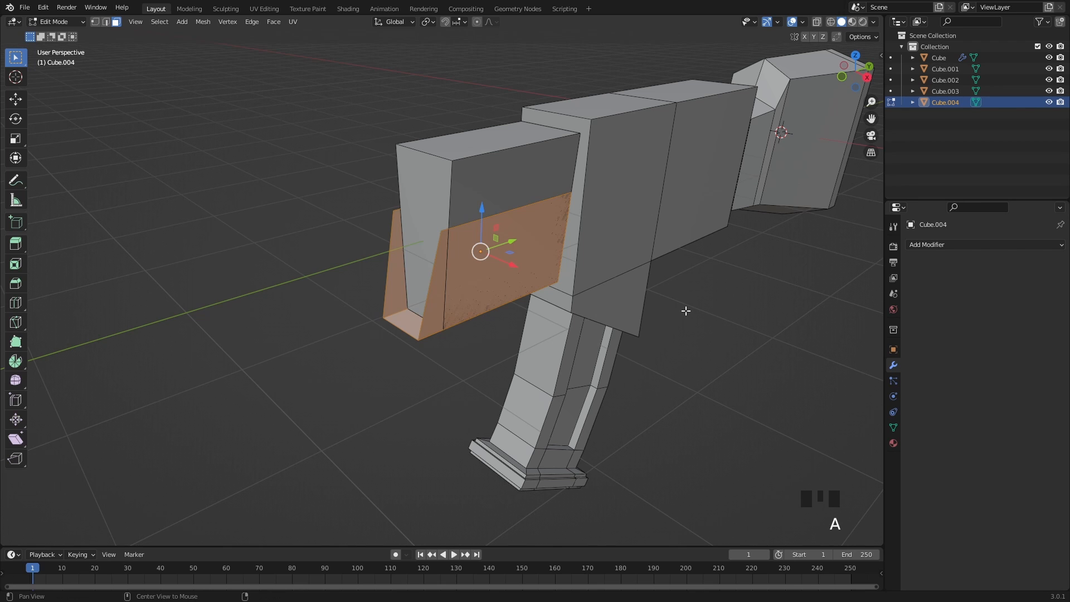
key("alt+s")
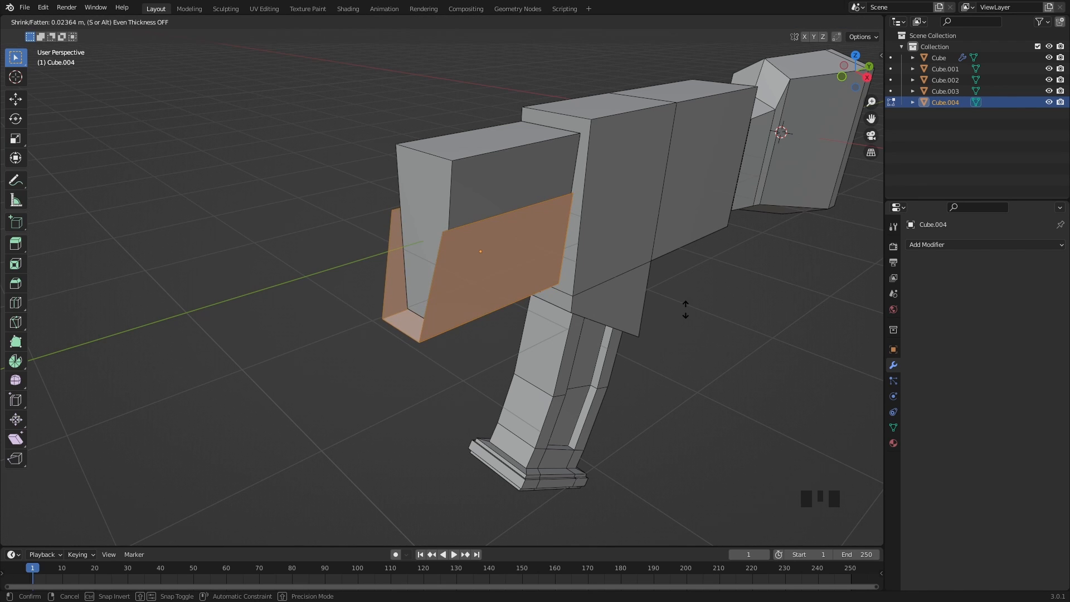
left_click(686, 309)
middle_click_drag(686, 311, 821, 302, "shift")
In Object Mode, add a Solidify modifier to the shell and set its thickness to -0.31 m
key("Tab")
left_click(946, 246)
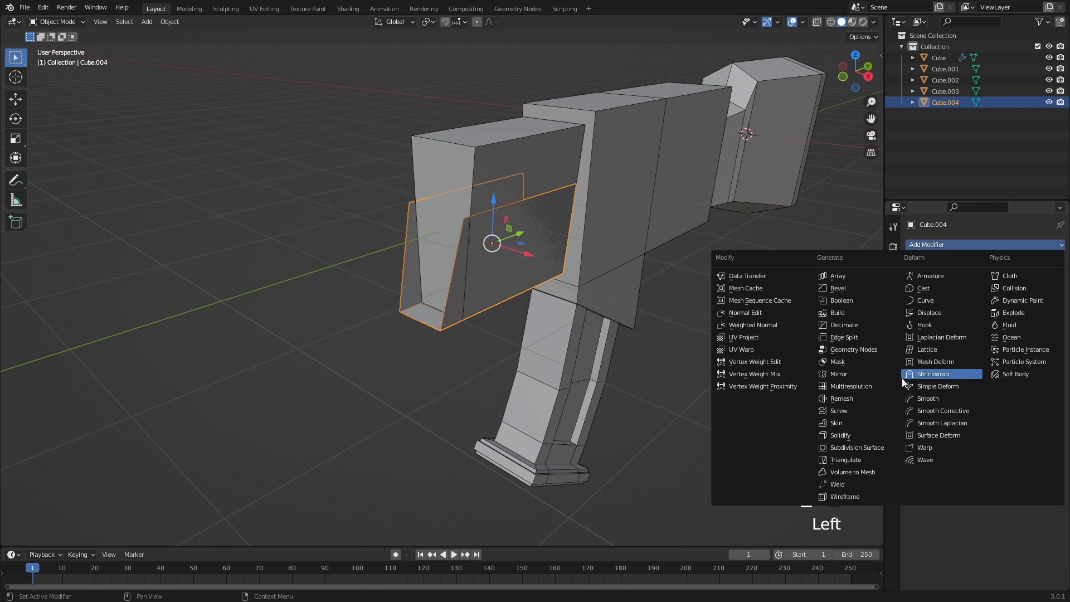
left_click(871, 435)
scroll(700, 340, "up", 2)
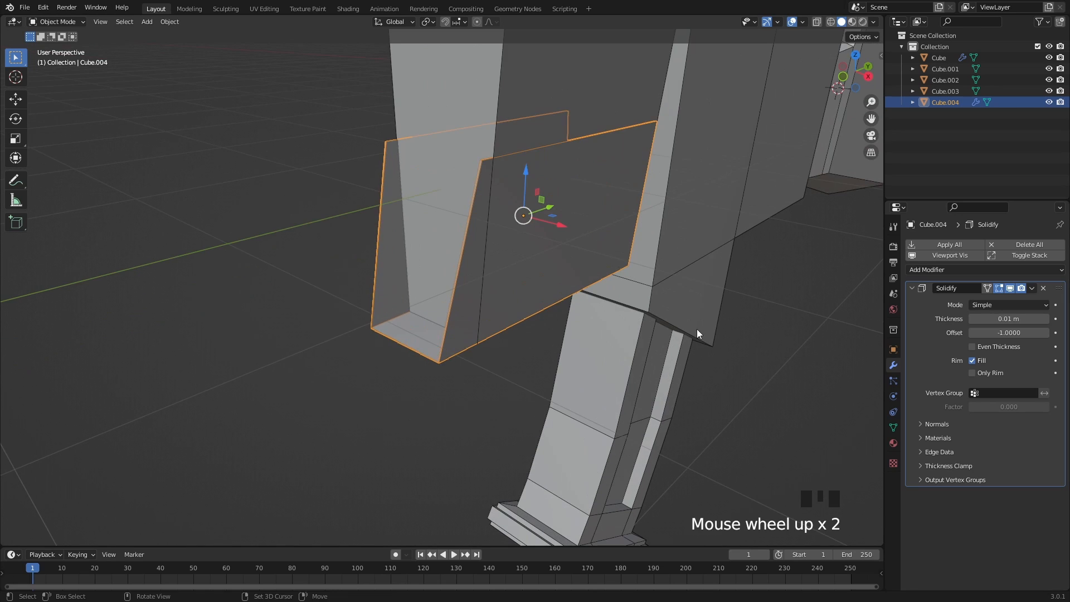
middle_click_drag(697, 335, 715, 333, "shift")
left_click_drag(1009, 318, 906, 318)
scroll(722, 311, "down", 3)
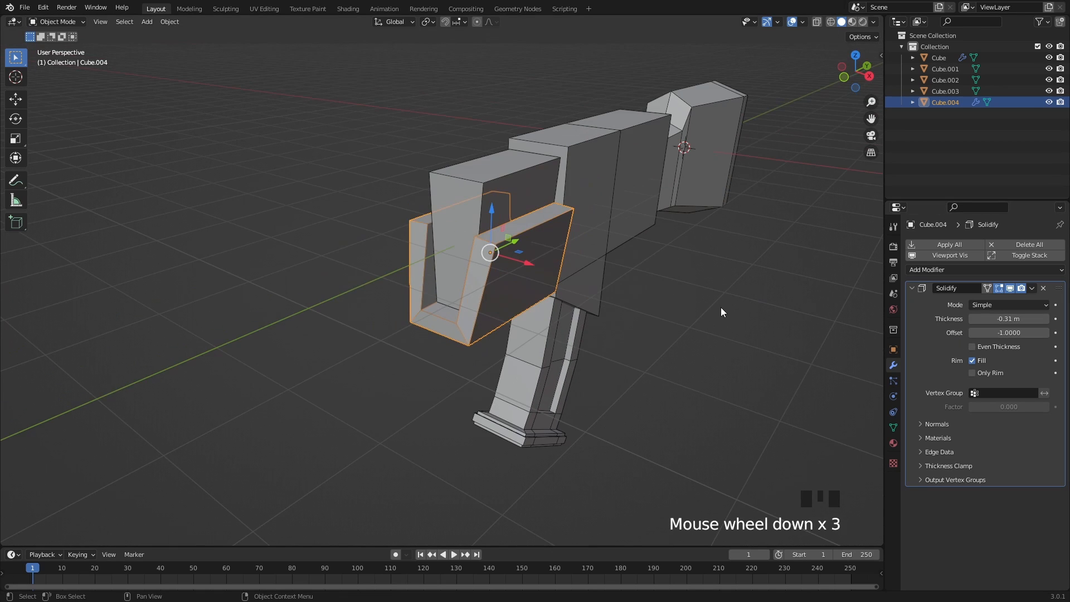
Enable Even Thickness on the shell's Solidify modifier, set the thickness to -0.22 m, and deselect the shell
left_click(980, 348)
left_click_drag(1005, 319, 1036, 318)
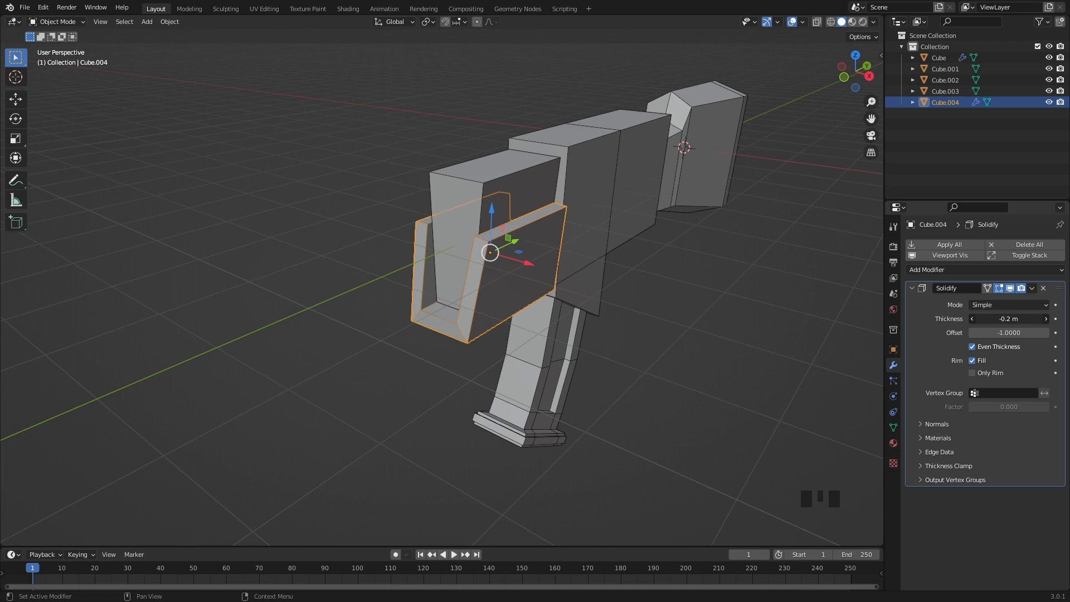
left_click_drag(1035, 319, 1027, 319)
left_click(745, 329)
middle_click_drag(745, 329, 563, 282, "shift")
left_click(511, 199)
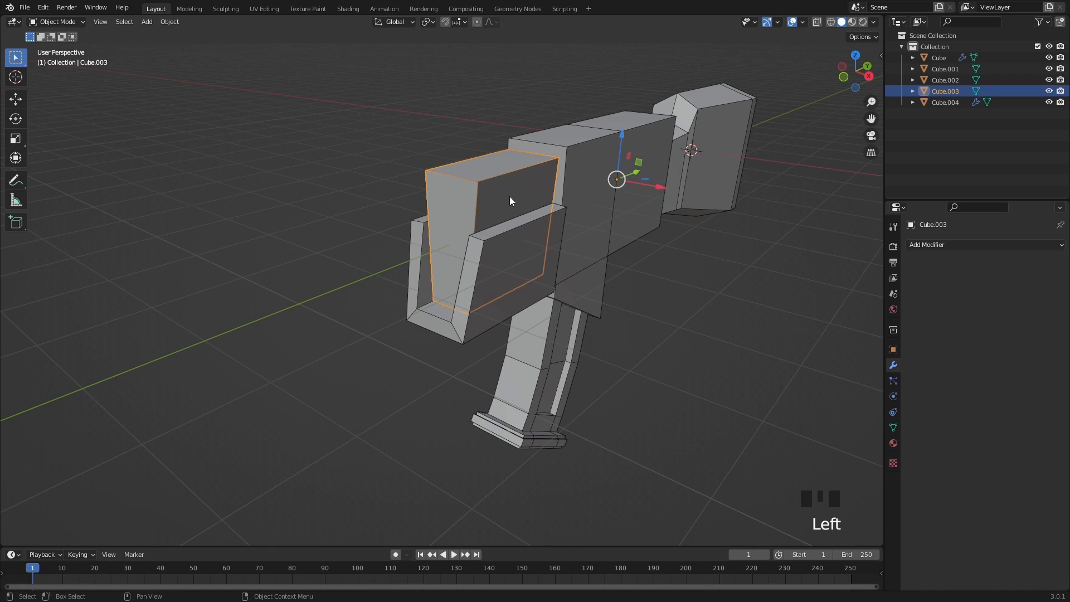
left_click(484, 306, "shift")
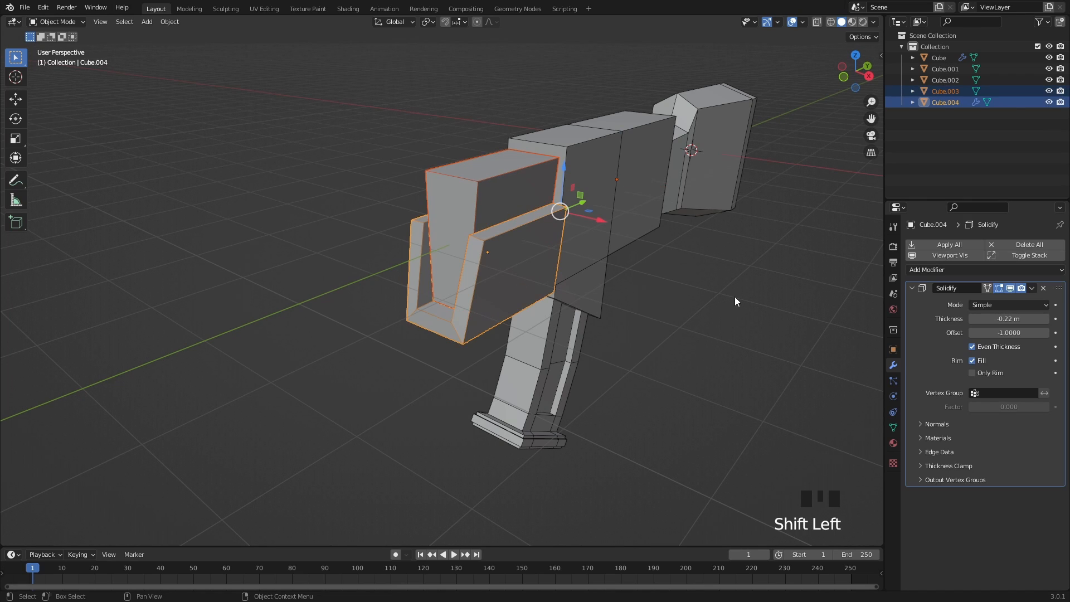
key("s")
right_click(712, 299)
Set the tapered end block's origin to its geometry
left_click(503, 190)
right_click(503, 189)
mouse_move(503, 189)
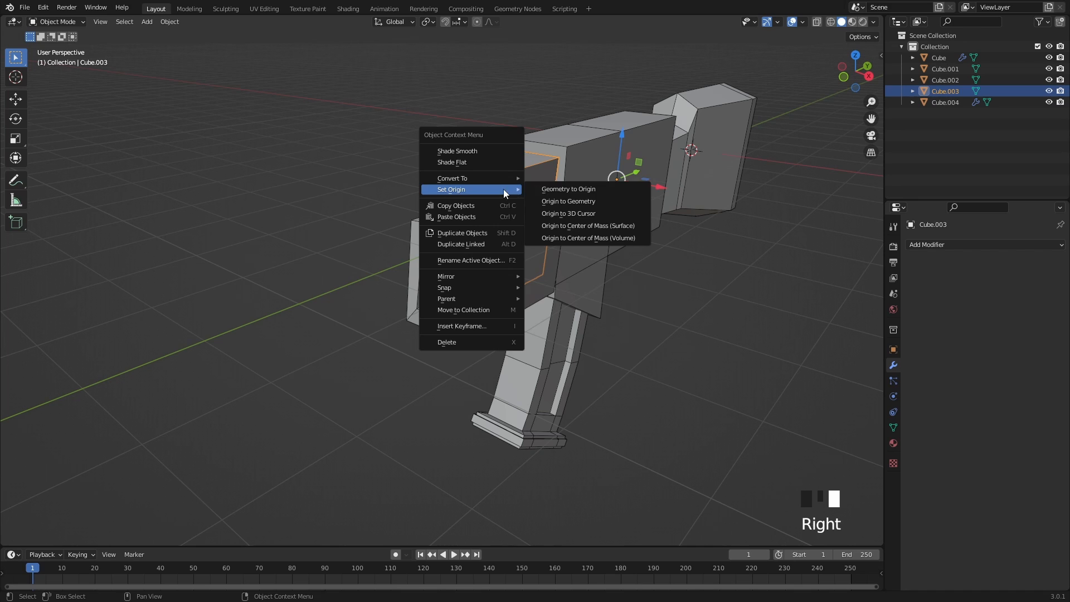
left_click(607, 202)
Scale the end block and its shell together to 0.864 and move both about 0.18 m along Y
left_click(484, 315, "shift")
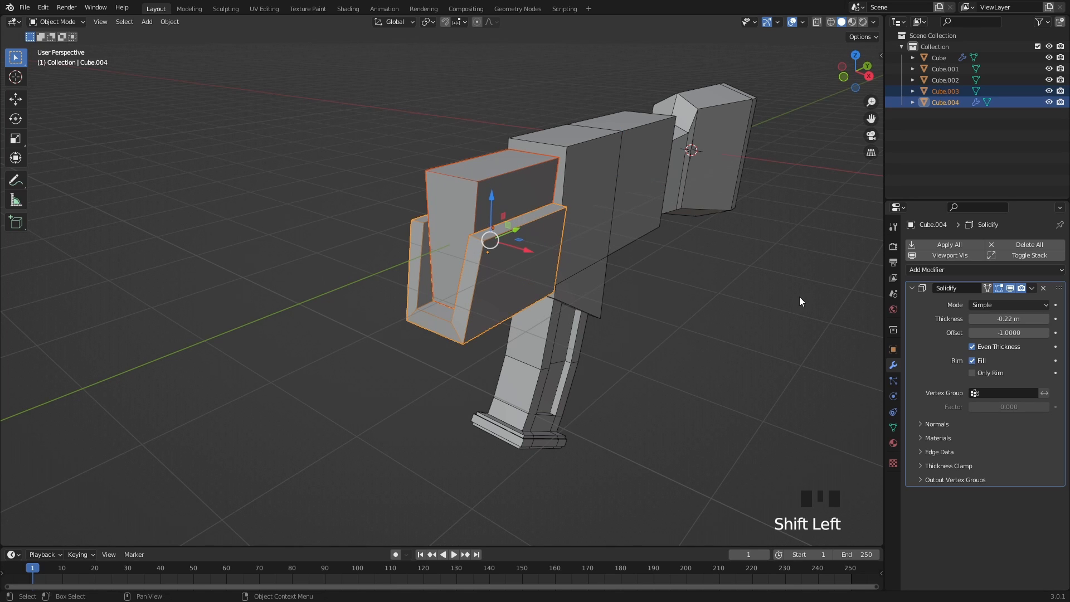
key("s")
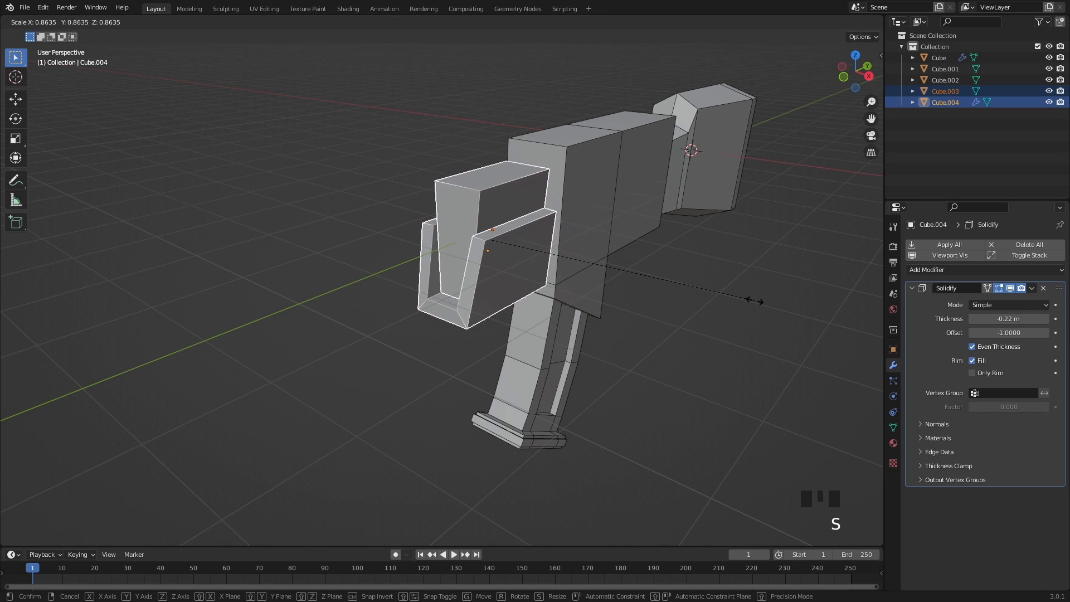
left_click(754, 301)
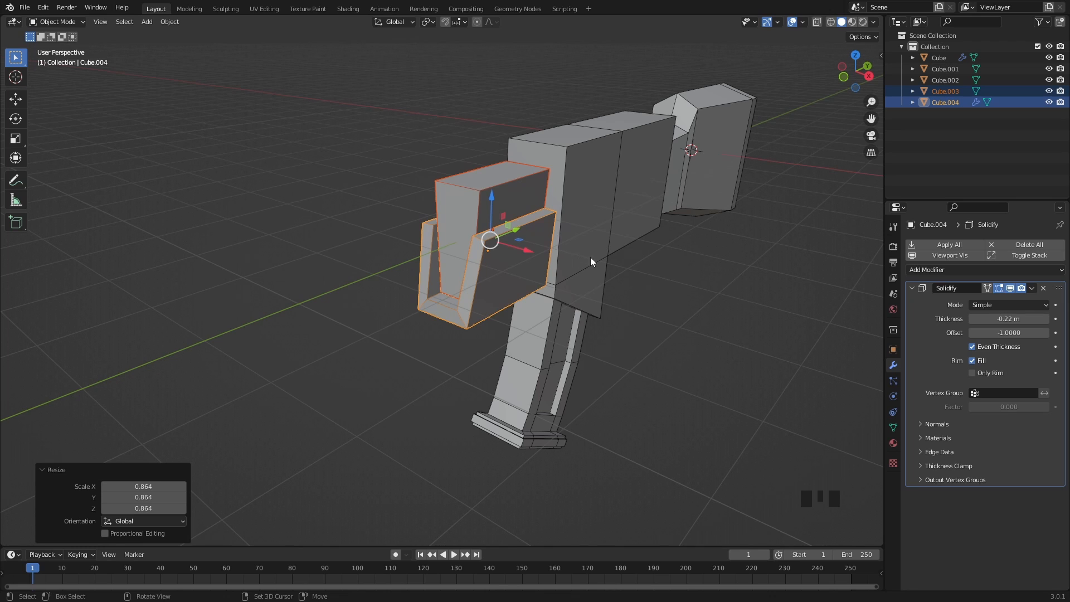
middle_click_drag(590, 258, 544, 245)
middle_click_drag(543, 244, 529, 239, "shift")
middle_click_drag(528, 239, 518, 232, "shift")
scroll(517, 232, "up", 1)
left_click_drag(449, 193, 462, 195)
middle_click_drag(463, 195, 555, 269, "shift")
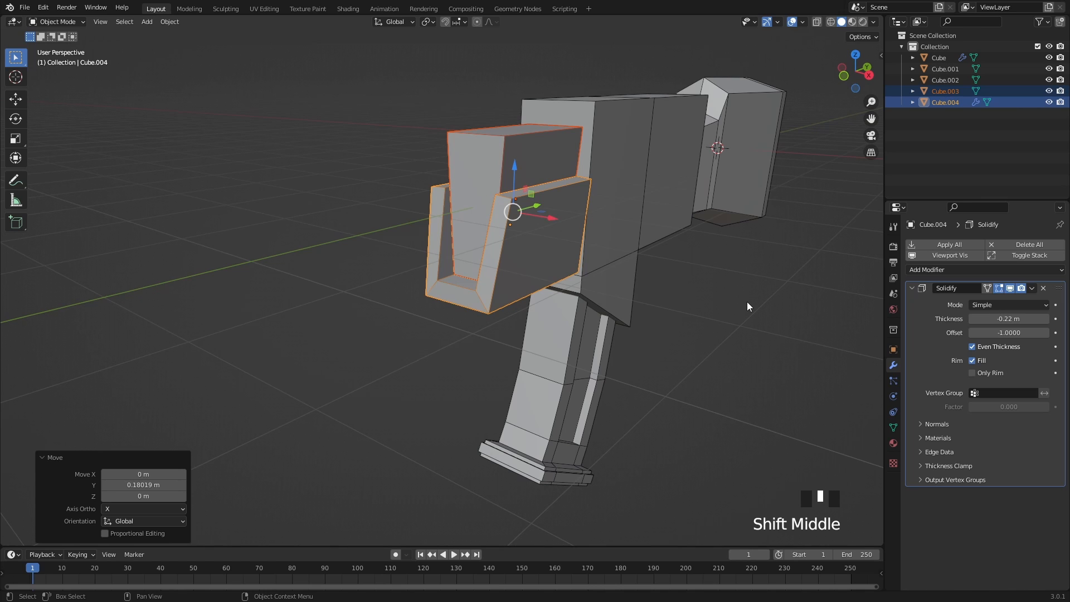
Narrow the end block and shell along X to about 0.89
key("s")
key("x")
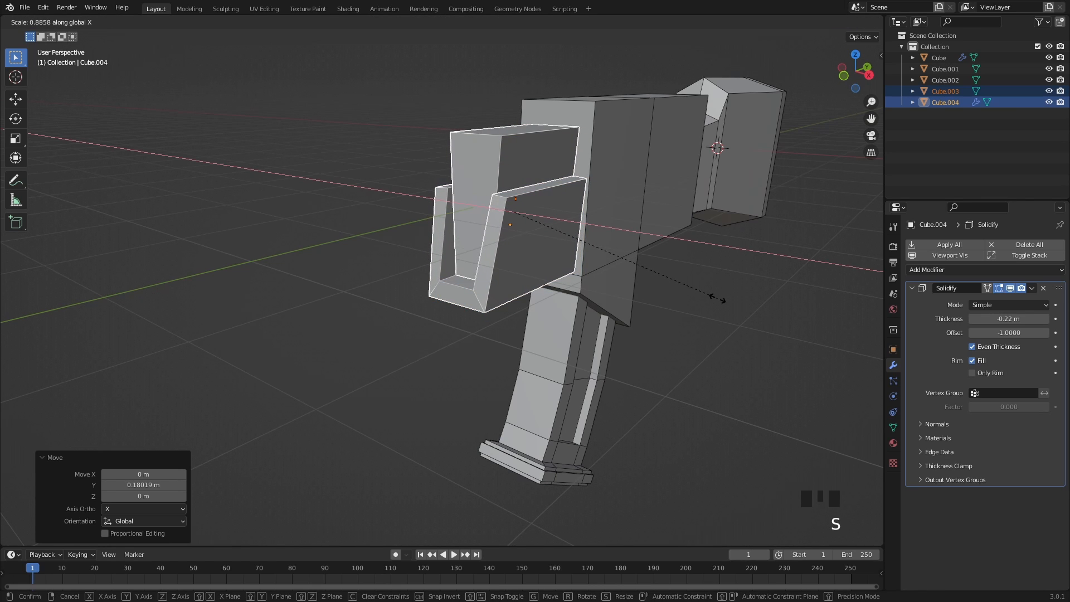
left_click(712, 300)
Add a cube, scale it to about 0.439, and place it beneath the body beside the slanted block in the right side view
scroll(691, 285, "down", 4)
middle_click_drag(680, 277, 644, 286, "shift")
key("shift+a")
mouse_move(644, 285)
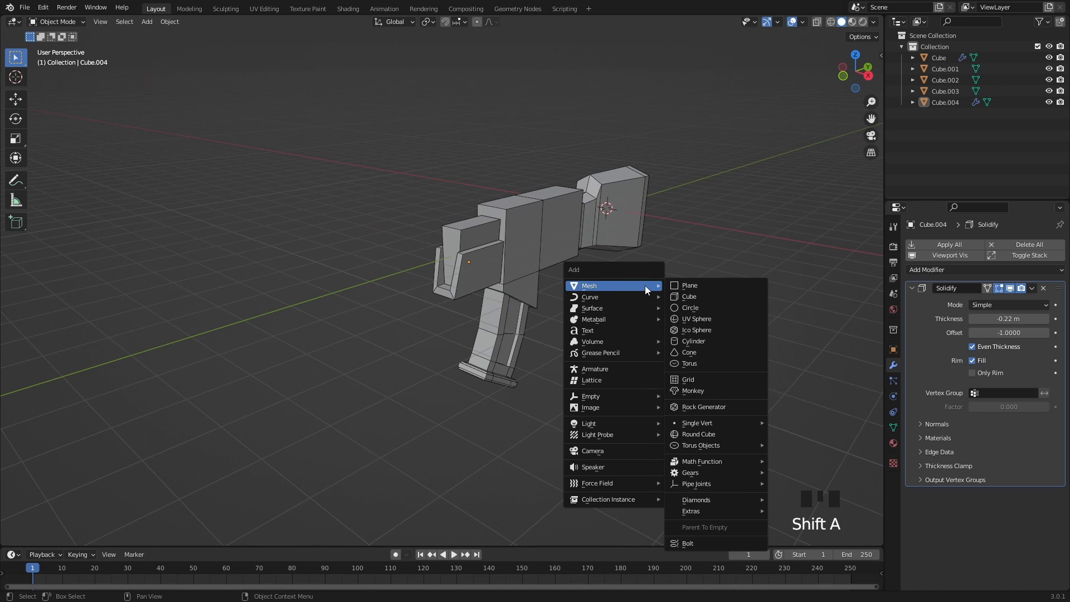
left_click(715, 296)
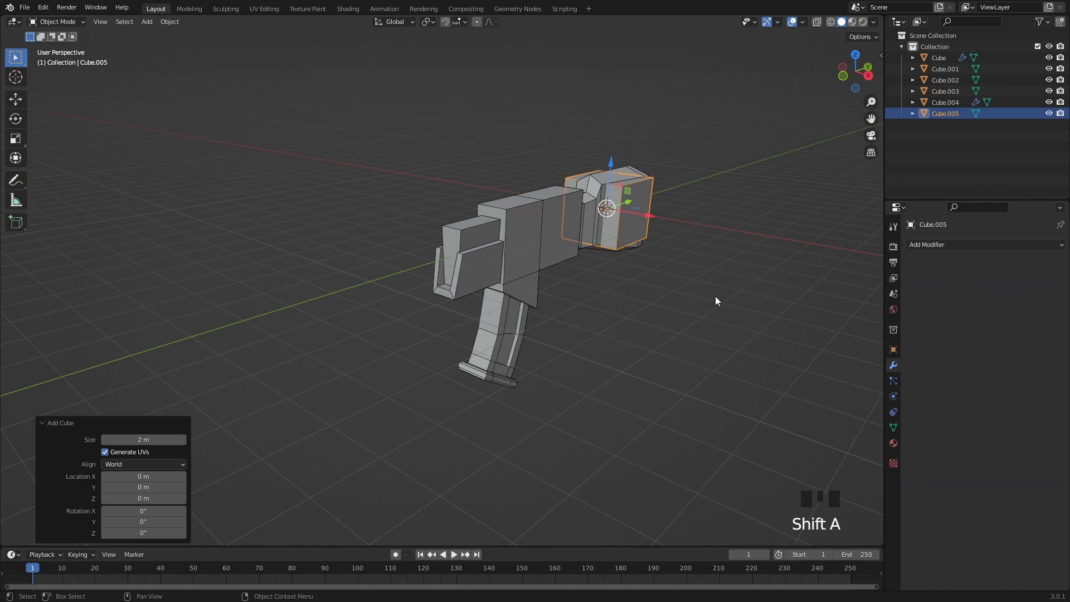
key("s")
left_click(711, 286)
middle_click_drag(711, 287, 646, 304, "shift")
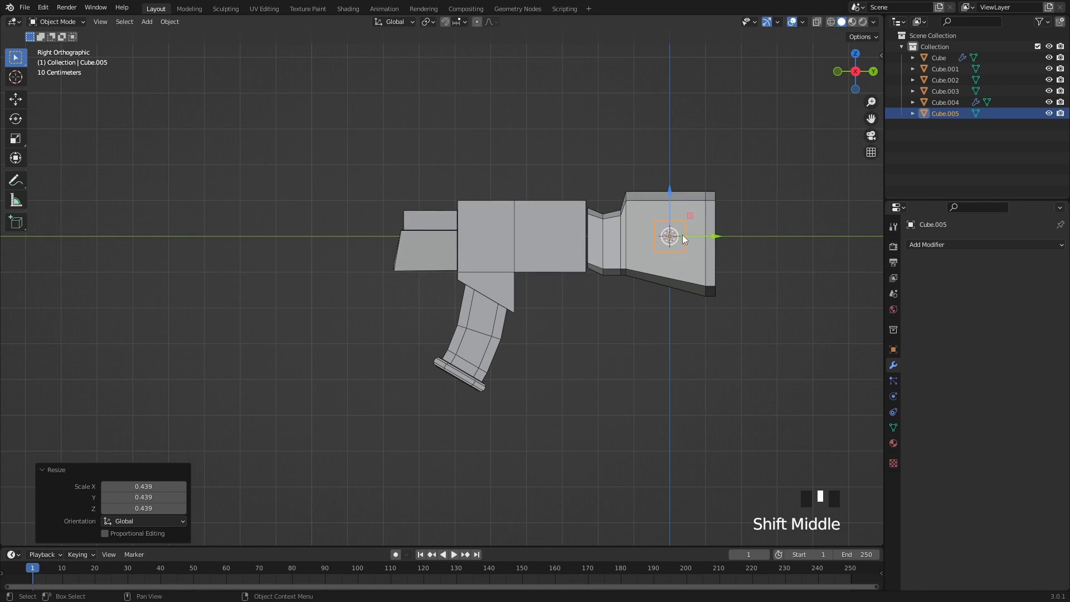
left_click_drag(691, 216, 553, 268)
Scale the small cube along X and apply its transform
scroll(524, 299, "up", 5)
middle_click_drag(524, 299, 557, 295, "shift")
middle_click_drag(558, 296, 465, 288, "shift")
middle_click_drag(465, 289, 608, 296, "shift")
key("s")
key("x")
left_click(619, 293)
key("ctrl+a")
left_click(664, 326)
In Edit Mode, slant the cube into a grip by moving its bottom face about 1.30 m along Y and -1.49 m along Z
key("Tab")
left_click(482, 260)
middle_click_drag(482, 260, 564, 287)
middle_click_drag(564, 287, 580, 312, "shift")
scroll(580, 312, "down", 3)
left_click_drag(491, 280, 590, 389)
key("s")
right_click(737, 408)
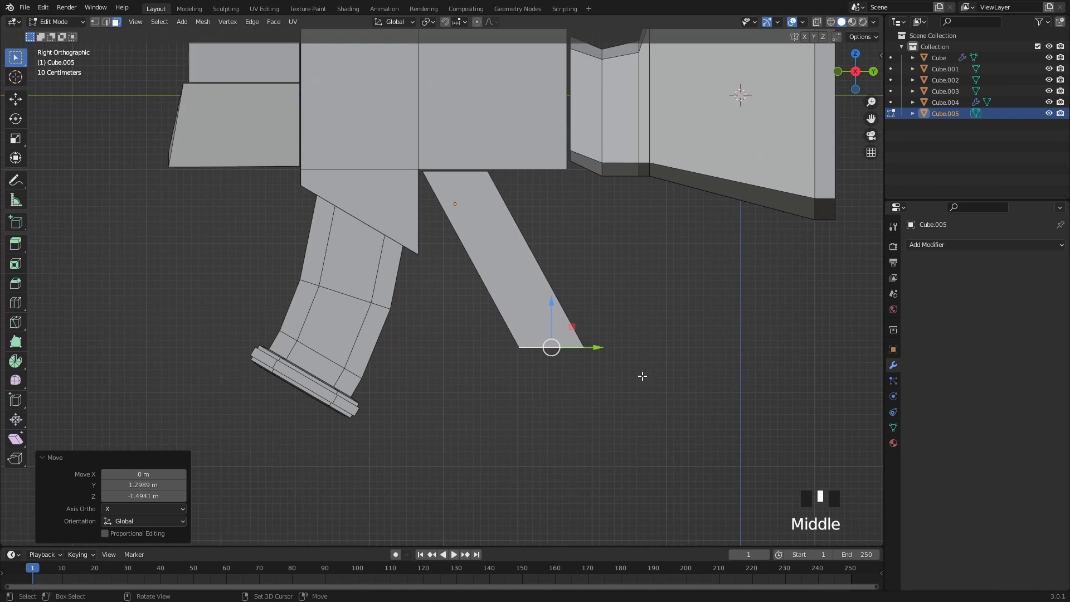
Extrude the grip's bottom face downward by about 0.36 m
scroll(687, 396, "down", 3)
mouse_move(641, 375)
middle_mouse_down()
mouse_move(687, 396)
mouse_move(650, 361)
middle_mouse_up()
middle_click_drag(650, 361, 626, 354, "shift")
scroll(693, 320, "up", 3)
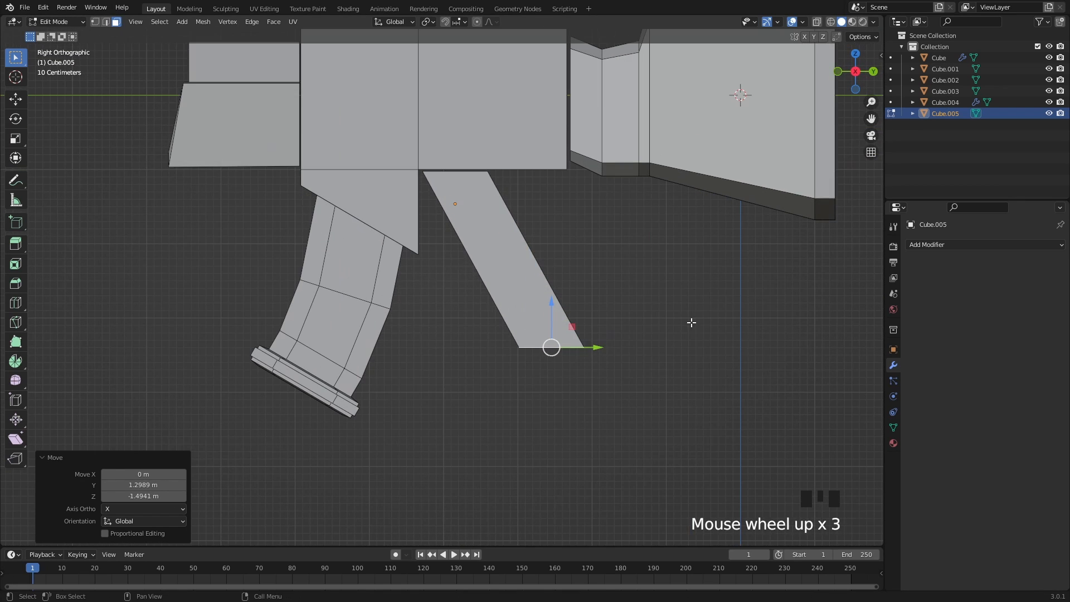
key("e")
left_click(701, 349)
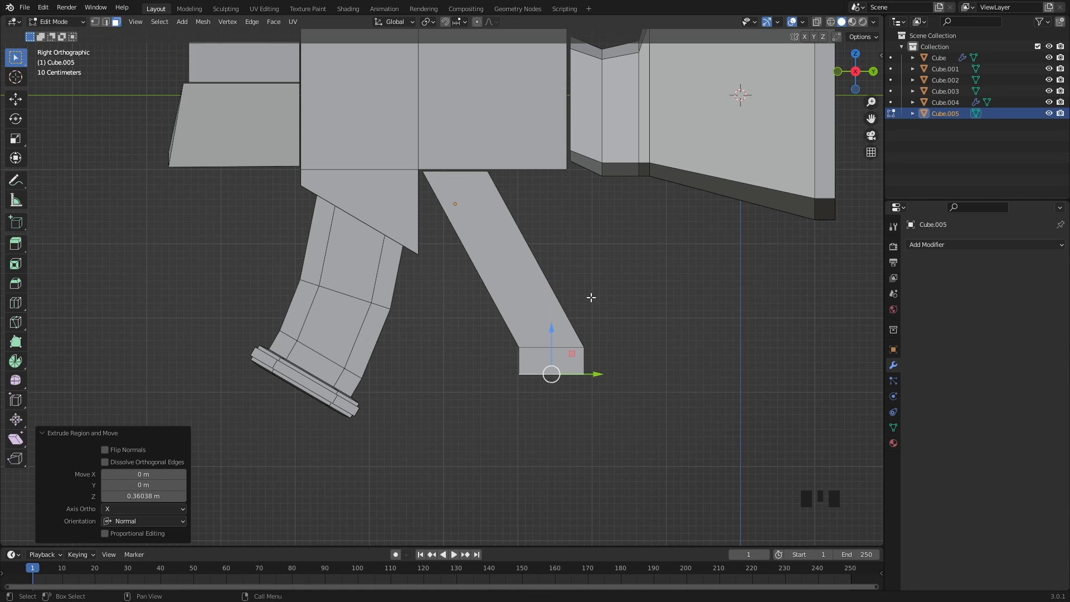
Enlarge the grip's top face slightly and move it about 0.09 m along Y
middle_click_drag(541, 265, 532, 283)
middle_click_drag(532, 283, 527, 297, "shift")
left_click(453, 179)
key("s")
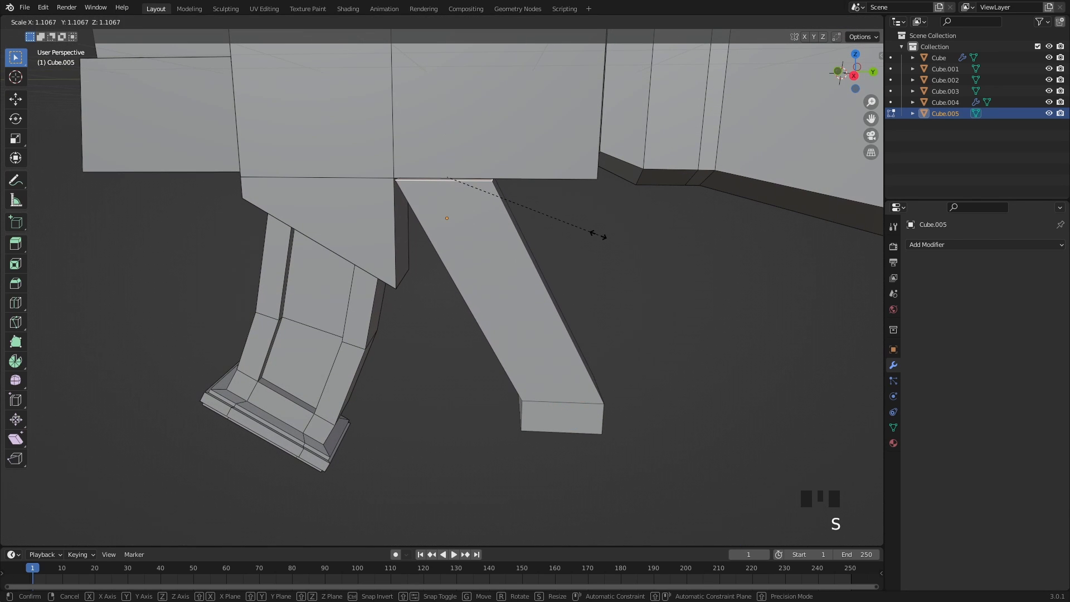
left_click(581, 273)
middle_click_drag(582, 275, 592, 269)
middle_click_drag(592, 268, 605, 258, "shift")
left_click_drag(510, 166, 521, 169)
Add a loop cut across the lower part of the slanted grip, scale it to about 0.91, and shift it slightly along Y
key("ctrl+r")
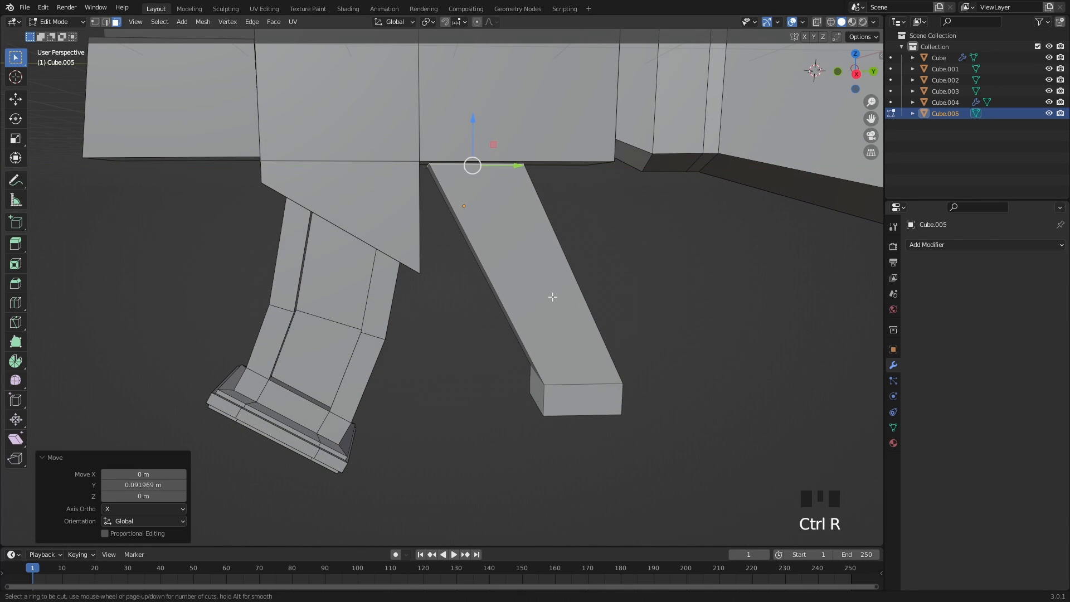
left_click(515, 298)
left_click(659, 358)
key("s")
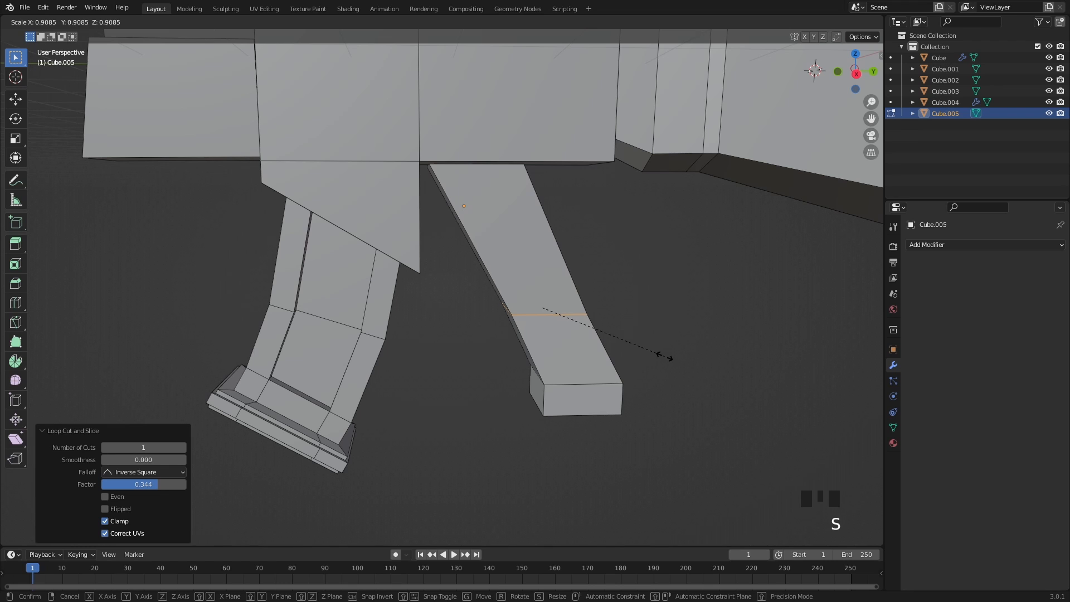
left_click(664, 357)
middle_click_drag(664, 357, 638, 313, "shift")
left_click_drag(572, 289, 582, 290)
Extrude the faces around the grip's bottom segment and fatten them outward into a wider foot, then return to Object Mode
middle_click_drag(586, 292, 626, 313)
middle_click_drag(626, 313, 474, 292, "shift")
key("3")
double_click(524, 301)
middle_click_drag(474, 292, 599, 324, "shift")
key("e")
right_click(685, 355)
key("alt+s")
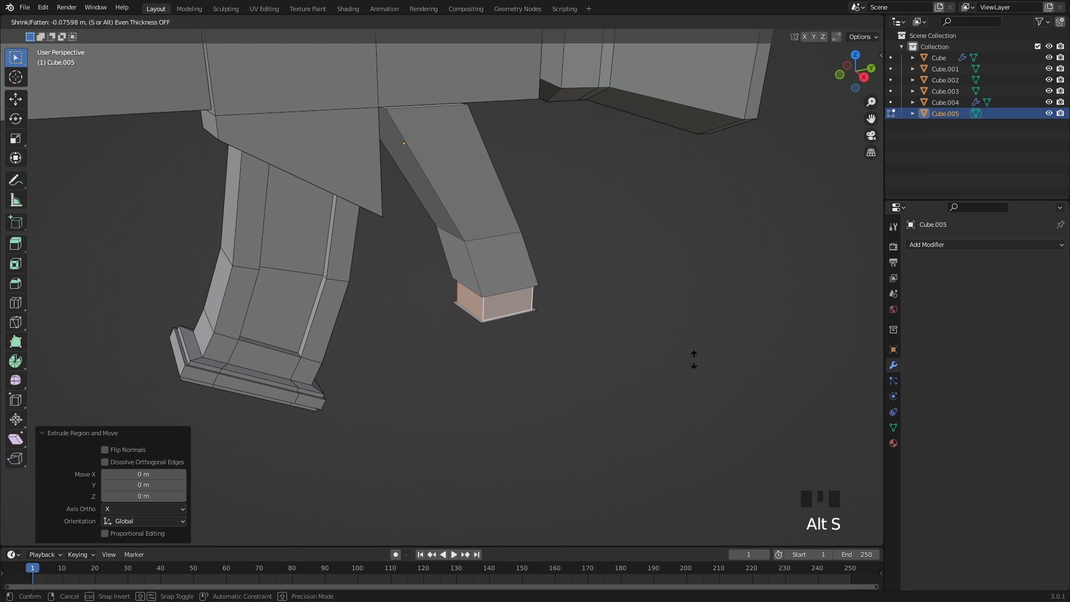
left_click(678, 350)
left_click(141, 521)
middle_click_drag(481, 381, 516, 375, "shift")
scroll(524, 373, "down", 3)
key("Tab")
left_click(524, 373)
Scale the end block and shell together to 0.86 along Z, nudge them into position, and deselect them
scroll(524, 372, "down", 3)
middle_click_drag(516, 374, 507, 382, "shift")
scroll(440, 309, "up", 4)
middle_click_drag(440, 308, 511, 296)
scroll(510, 296, "up", 2, "shift")
left_click(559, 226)
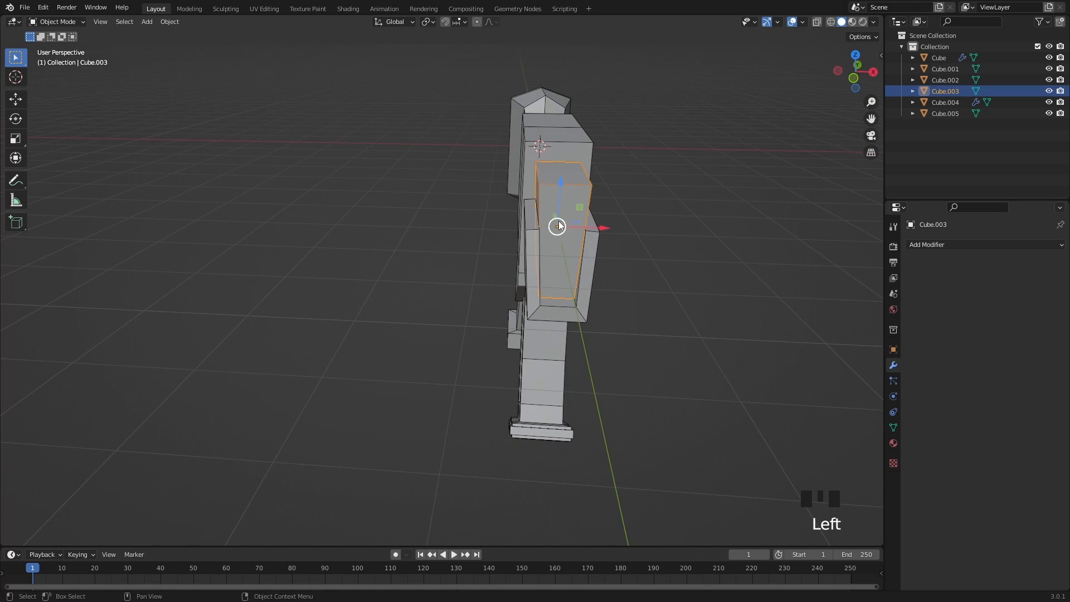
left_click(591, 269, "shift")
middle_click_drag(591, 269, 567, 286)
key("s")
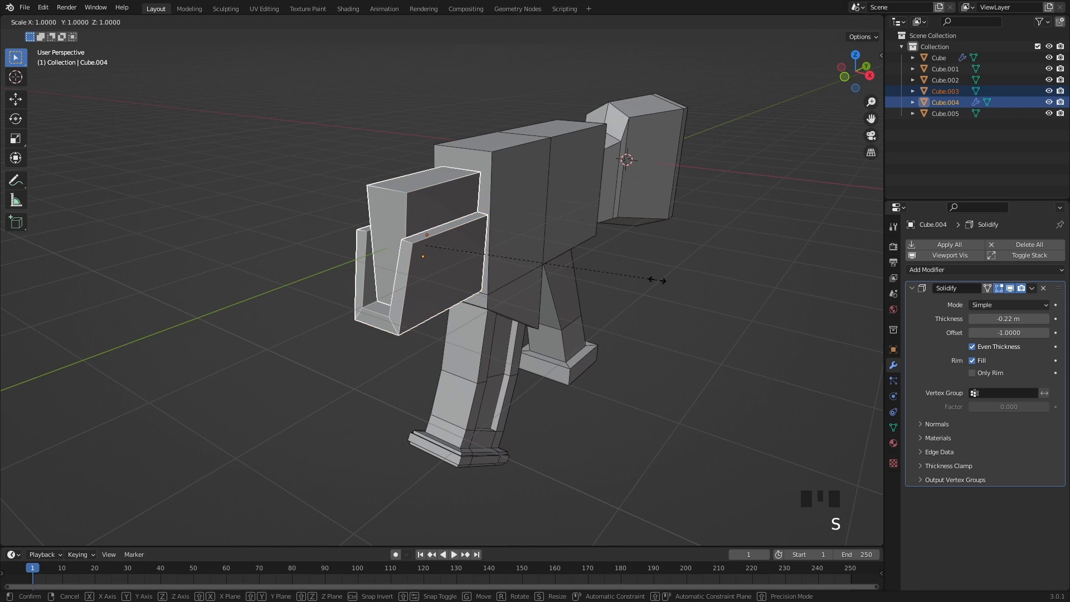
left_click(624, 278)
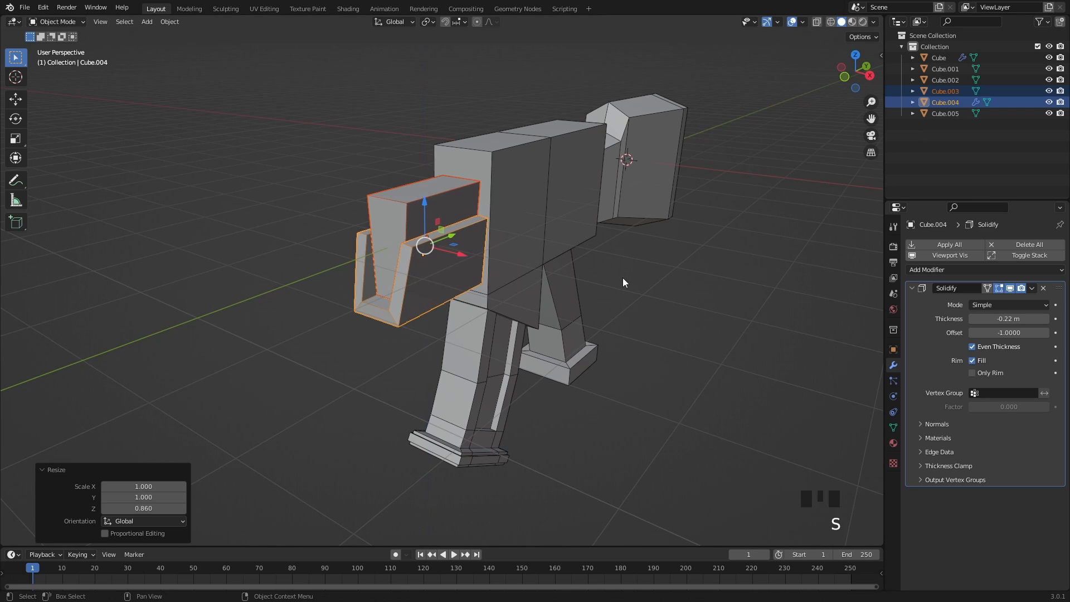
middle_click_drag(624, 278, 369, 166, "shift")
left_click_drag(369, 166, 389, 174)
left_click(641, 289)
Add a cylinder with 16 vertices
key("shift+a")
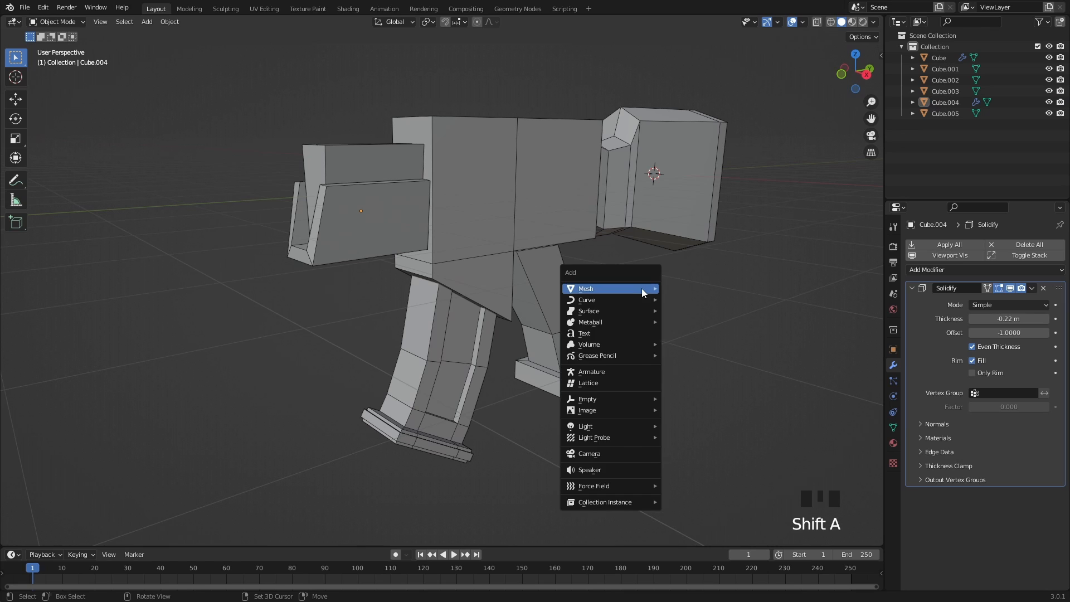
mouse_move(641, 288)
left_click(714, 344)
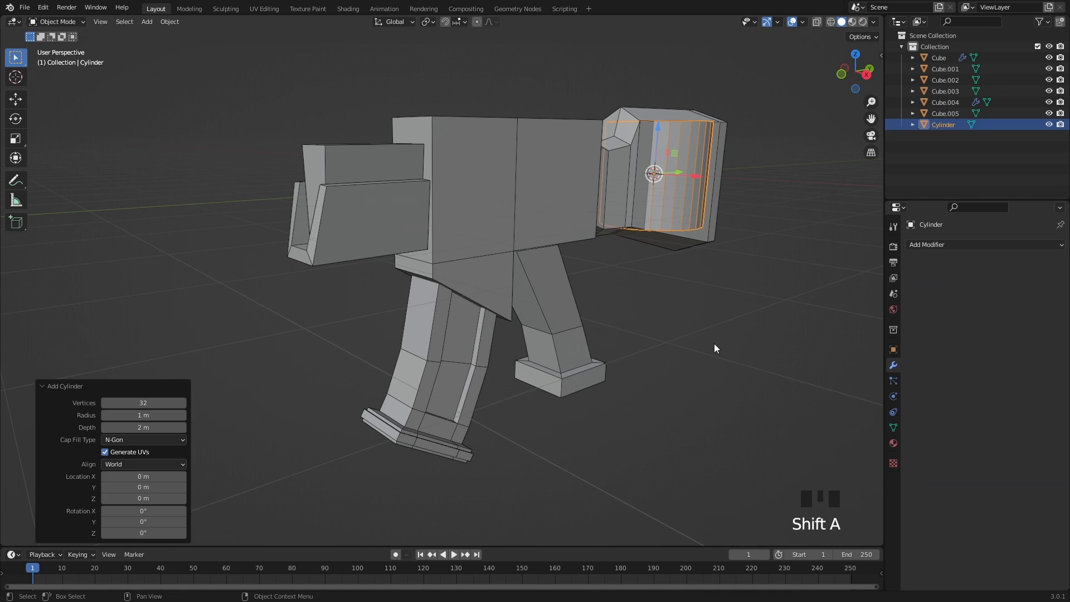
left_click(166, 403)
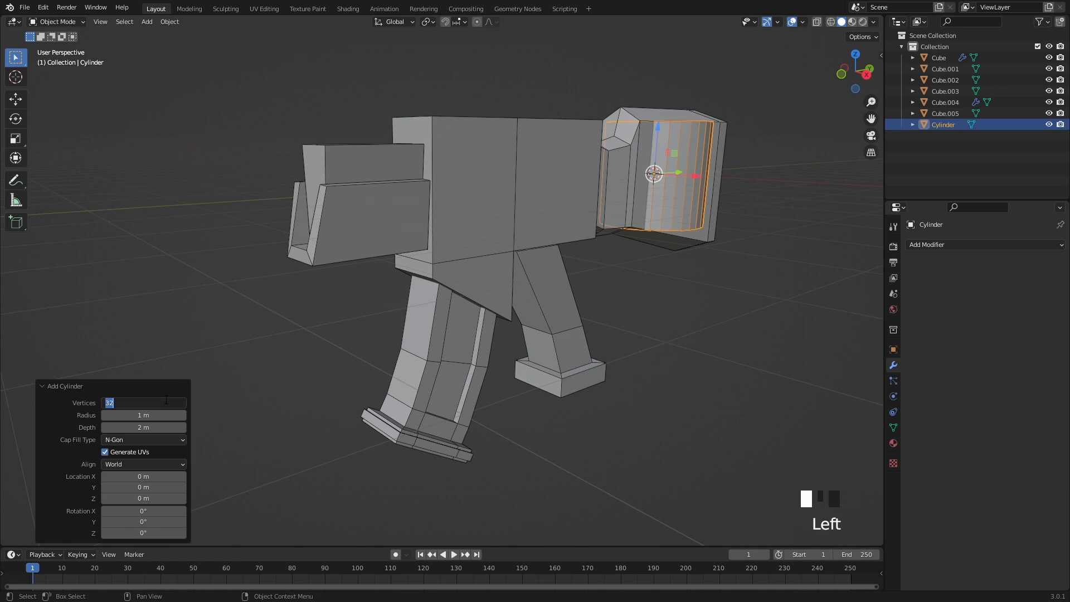
key("Return")
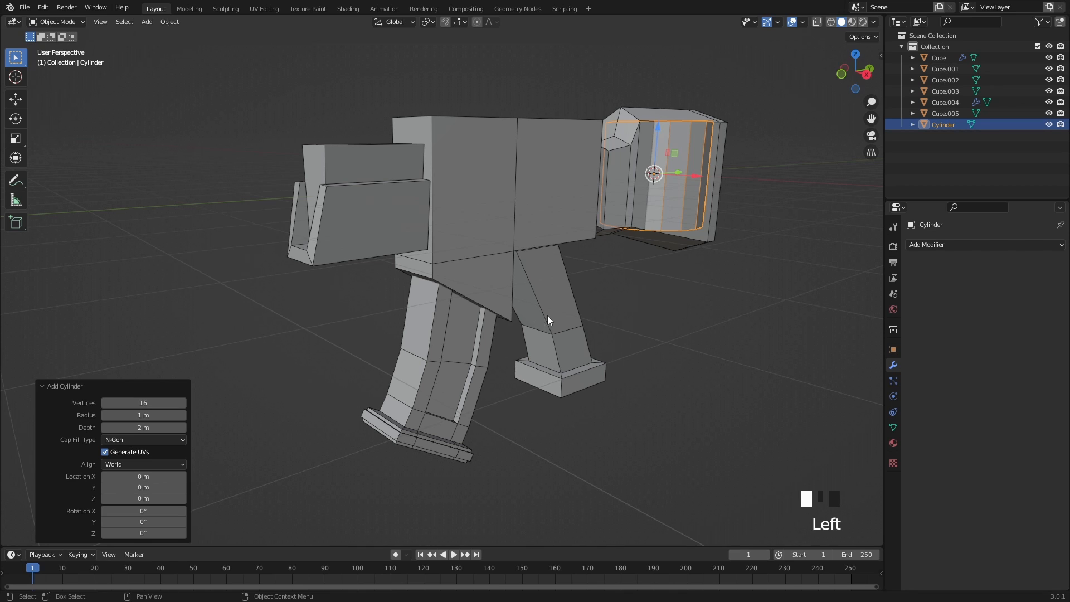
Rotate the cylinder 90° about X and move it about -7.92 m along Y to the end block
scroll(568, 316, "down", 2)
middle_click_drag(594, 317, 604, 333, "shift")
type("r")
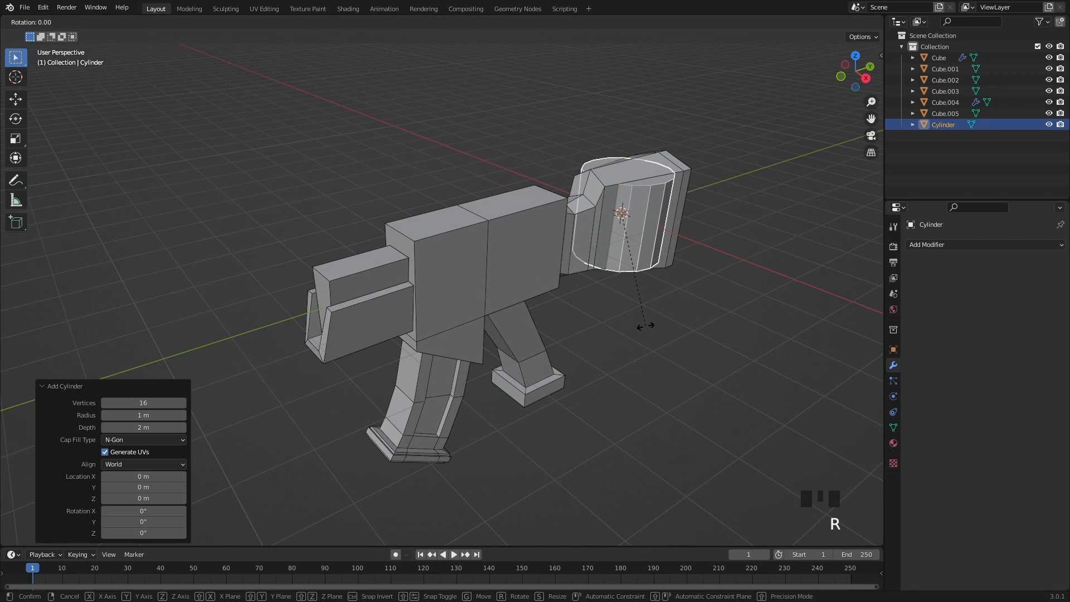
type("x90")
key("Return")
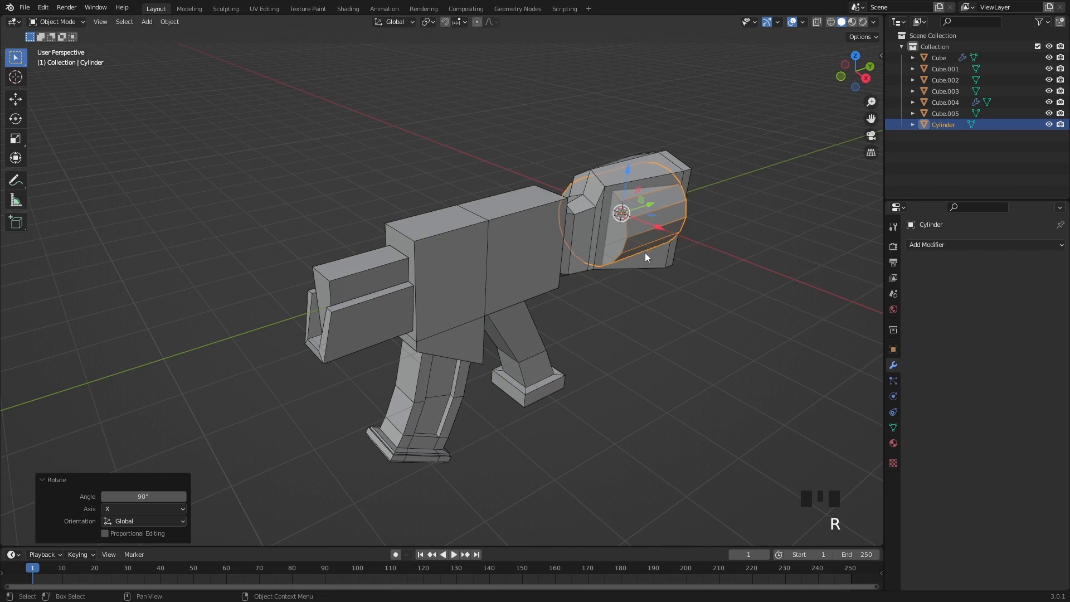
left_click_drag(650, 203, 329, 304)
Scale the cylinder to 0.305, then to 0.752 in the front view, so it fits within the end block's width
key("s")
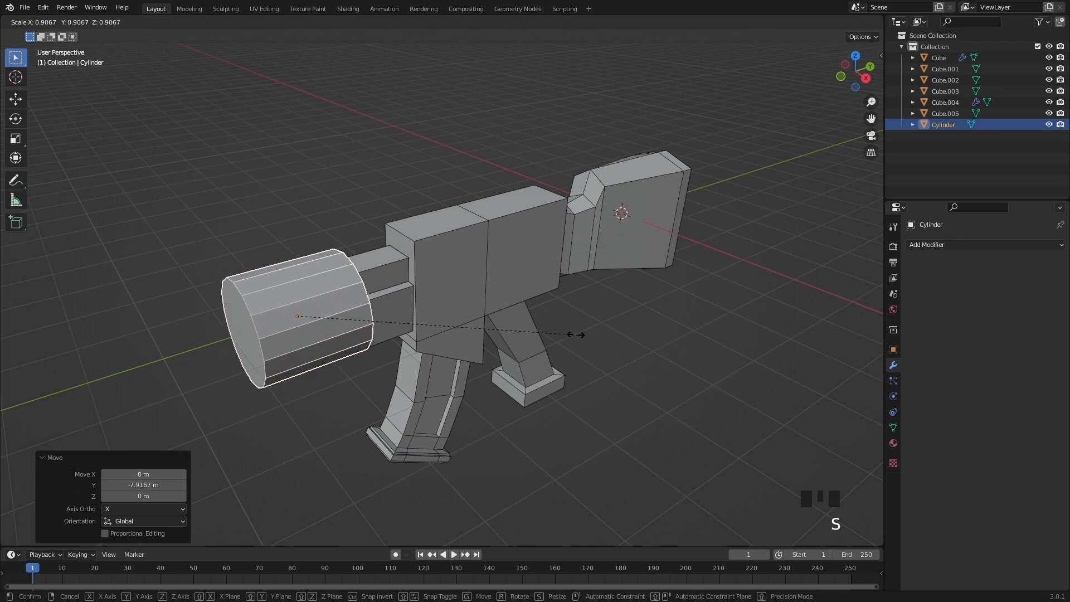
left_click(388, 343)
middle_click_drag(418, 340, 516, 299, "shift")
key("KP_1")
scroll(615, 262, "up", 2)
middle_click_drag(615, 262, 571, 328, "shift")
scroll(568, 339, "up", 2)
key("s")
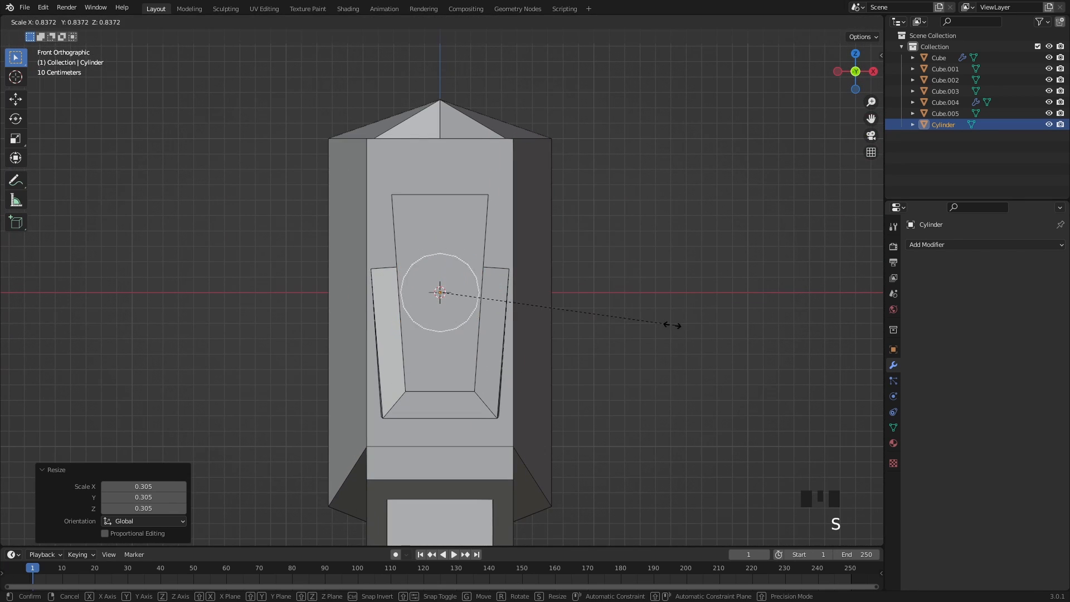
left_click(649, 333)
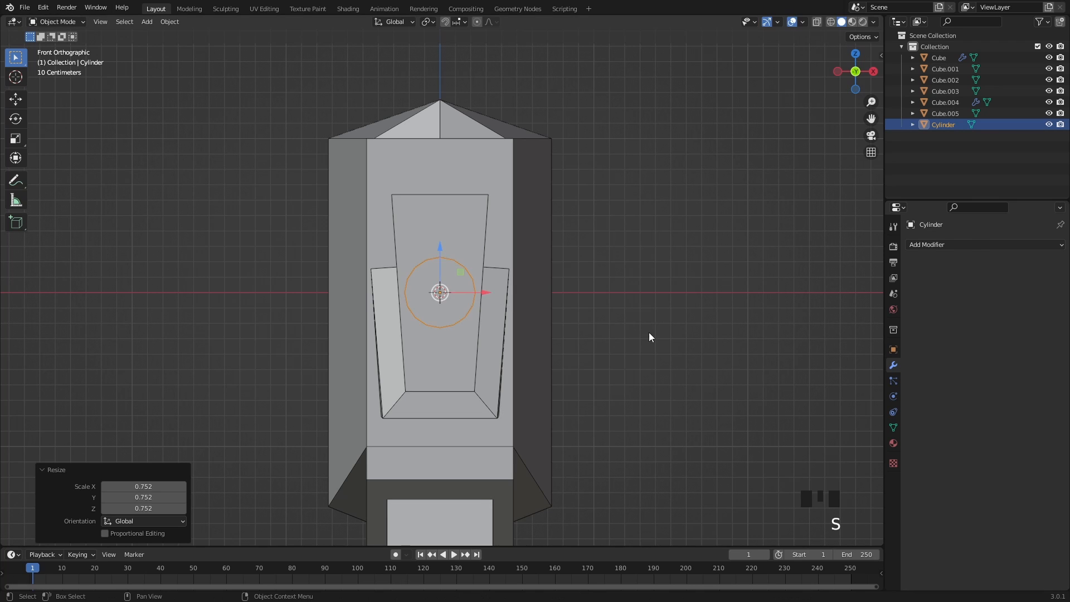
Shrink the cylinder further and move it along negative Y, clear of the end block
scroll(572, 315, "down", 3)
middle_click_drag(572, 315, 535, 329)
middle_click_drag(535, 329, 630, 329, "shift")
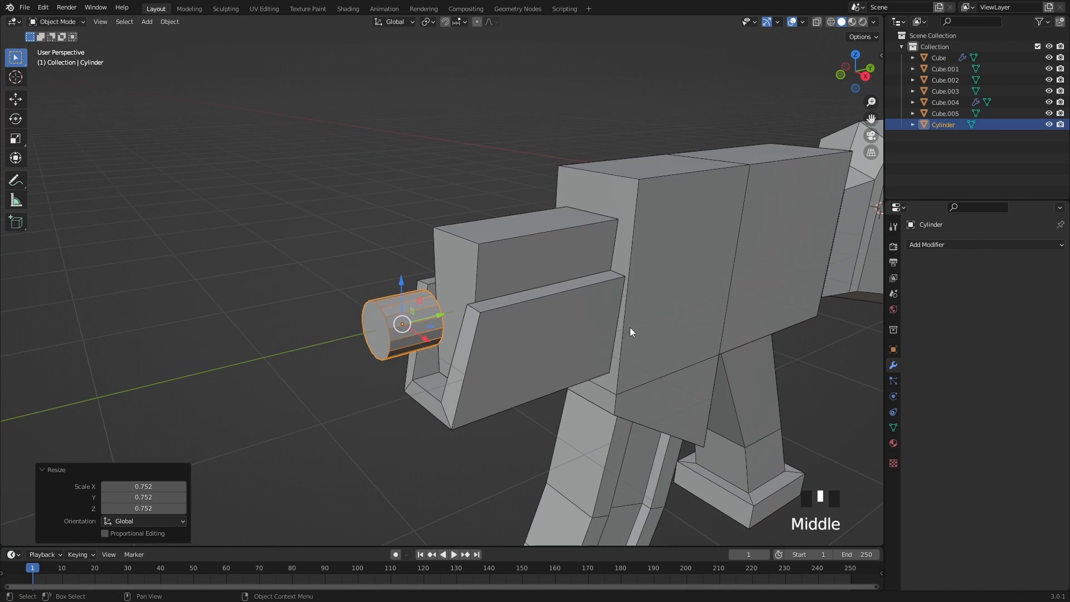
key("s")
left_click(464, 323)
left_click_drag(440, 315, 316, 344)
mouse_move(359, 338)
middle_mouse_down("shift")
mouse_move(258, 319)
mouse_move(340, 333)
middle_mouse_up("shift")
In Edit Mode, lengthen the cylinder into a barrel by moving its body-side end face about 1.46 m along Y
key("Tab")
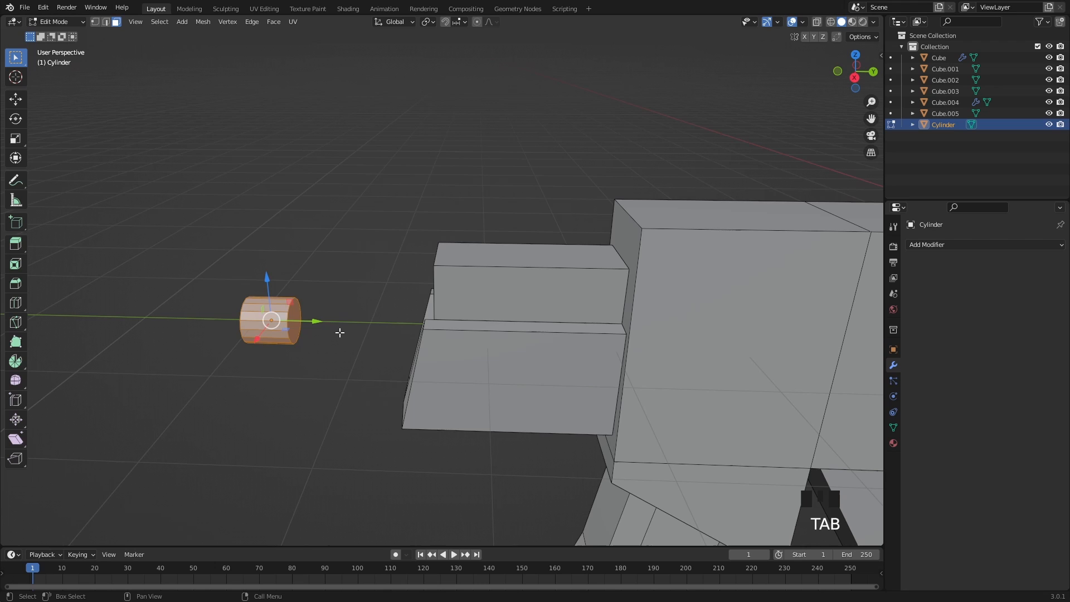
left_click(298, 318)
left_click_drag(328, 322, 501, 335)
Delete the barrel's end face hidden inside the end block, using X-ray only for this edit
key("alt+z")
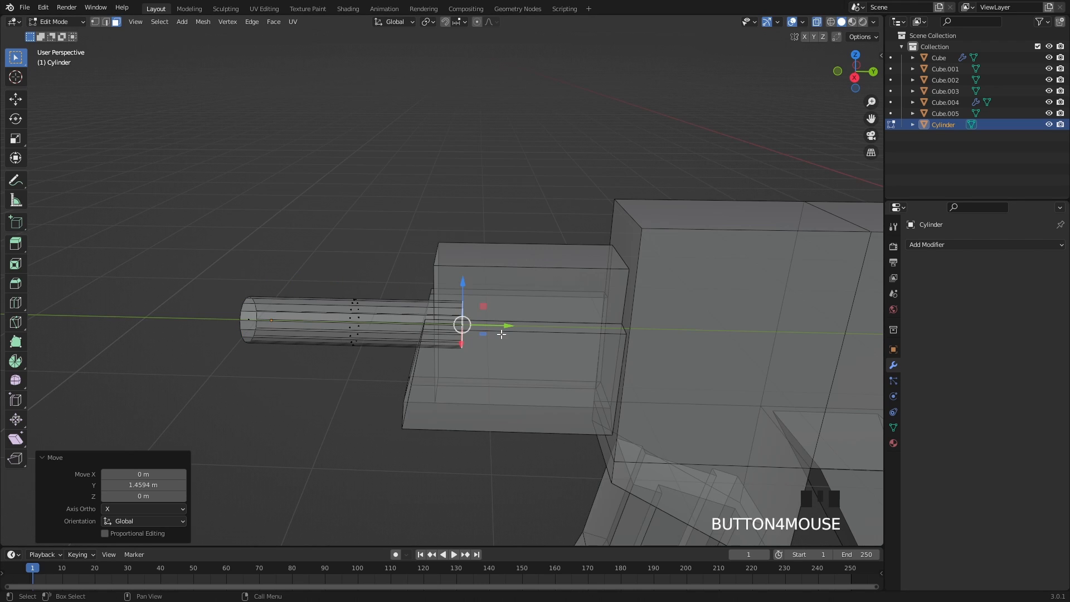
middle_click_drag(502, 333, 539, 352, "shift")
key("x")
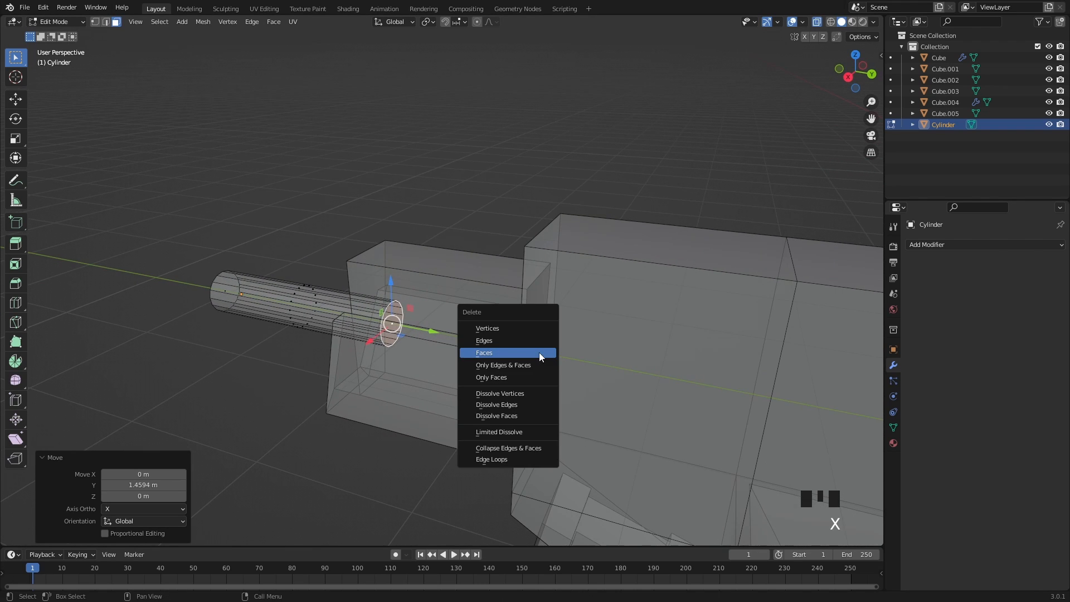
left_click(540, 352)
middle_click_drag(382, 356, 369, 357, "shift")
mouse_move(369, 356)
middle_mouse_down()
mouse_move(454, 357)
mouse_move(386, 349)
middle_mouse_up()
key("alt+z")
Extend the barrel by moving its front face about -1.40 m along Y
scroll(485, 366, "down", 4)
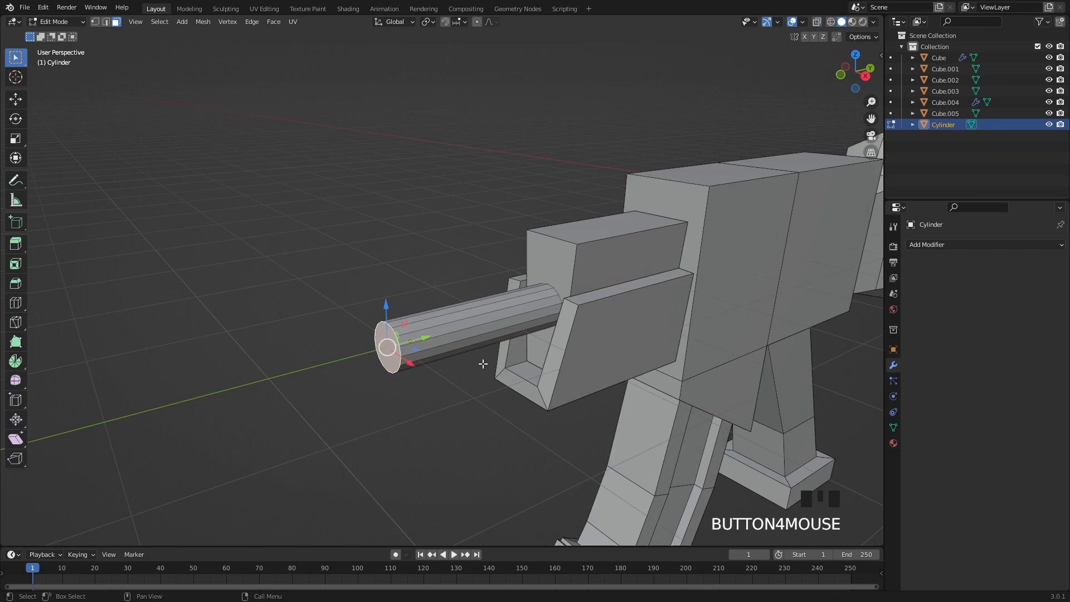
left_click_drag(458, 302, 393, 319)
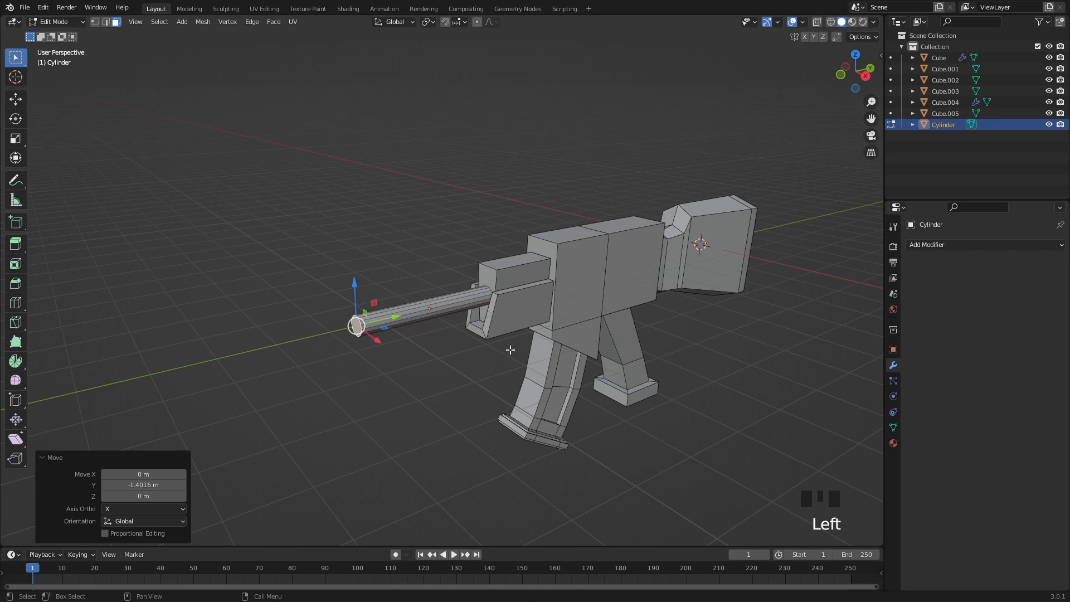
middle_click_drag(509, 349, 518, 325, "shift")
scroll(491, 308, "up", 2)
middle_click_drag(518, 325, 485, 318)
scroll(457, 301, "up", 2)
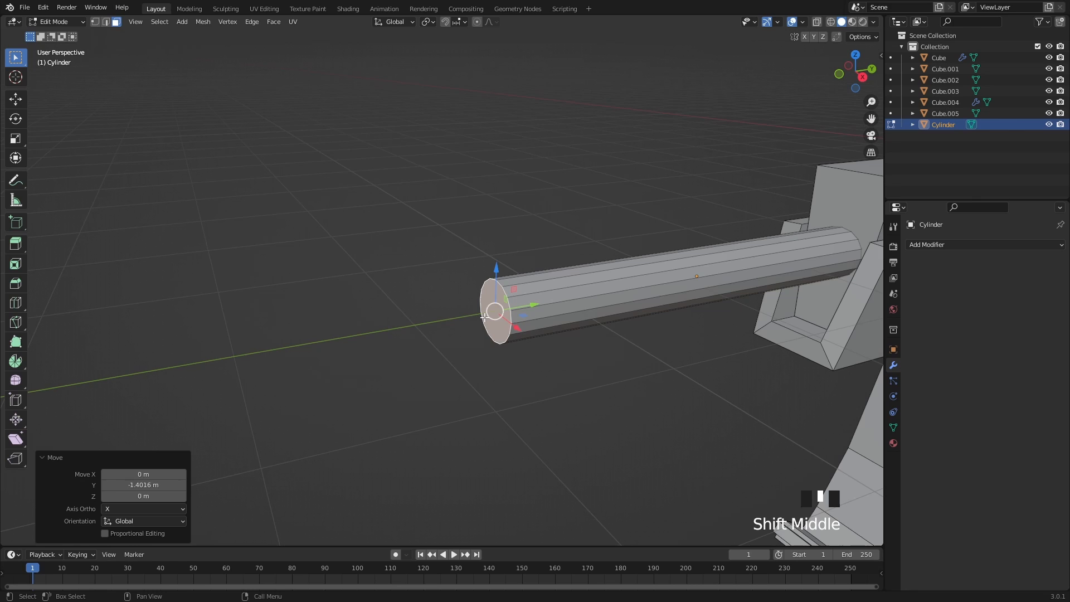
Extrude the barrel's front face about 0.03 m, scale it to 1.487, and extrude it about 0.18 m to form a collar
key("e")
left_click(602, 304)
key("s")
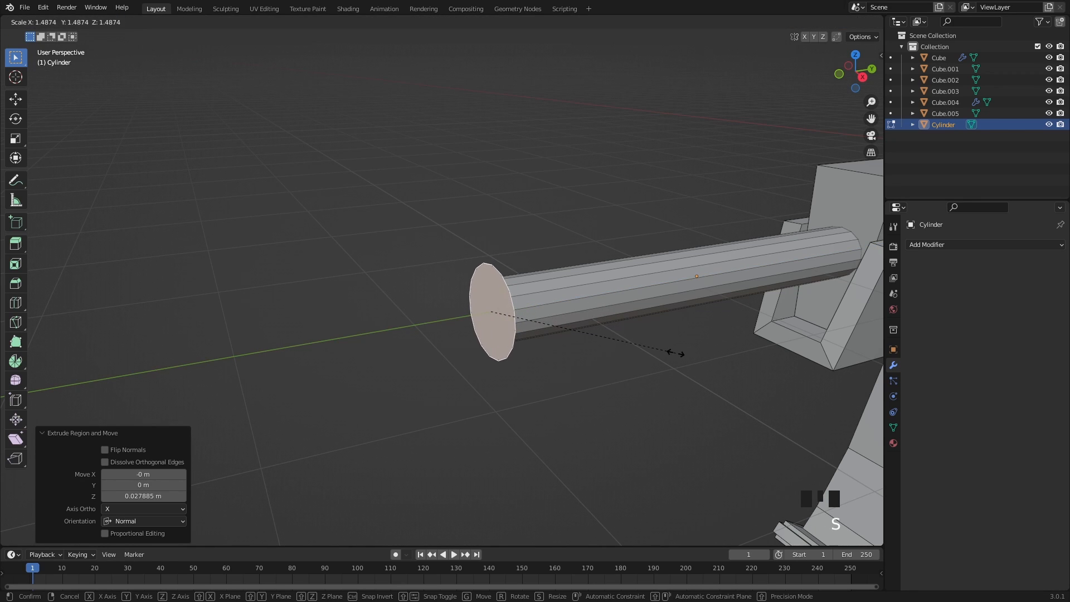
left_click(676, 353)
key("e")
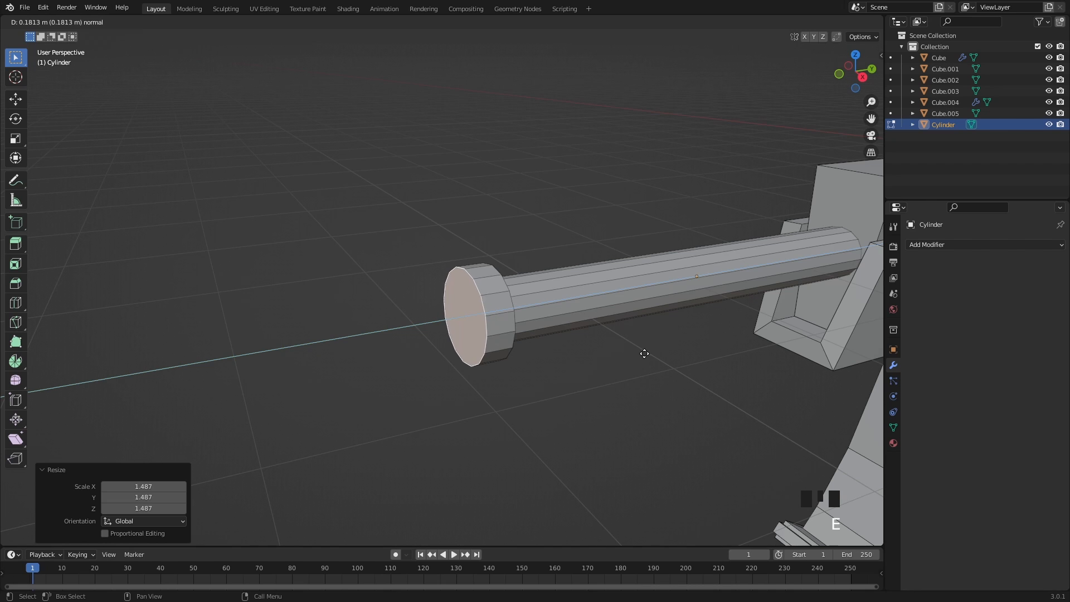
left_click(644, 353)
Build the suppressor body: extrude the collar's front about 0.03 m, scale it to 1.375, and extrude it about 2.43 m
key("e")
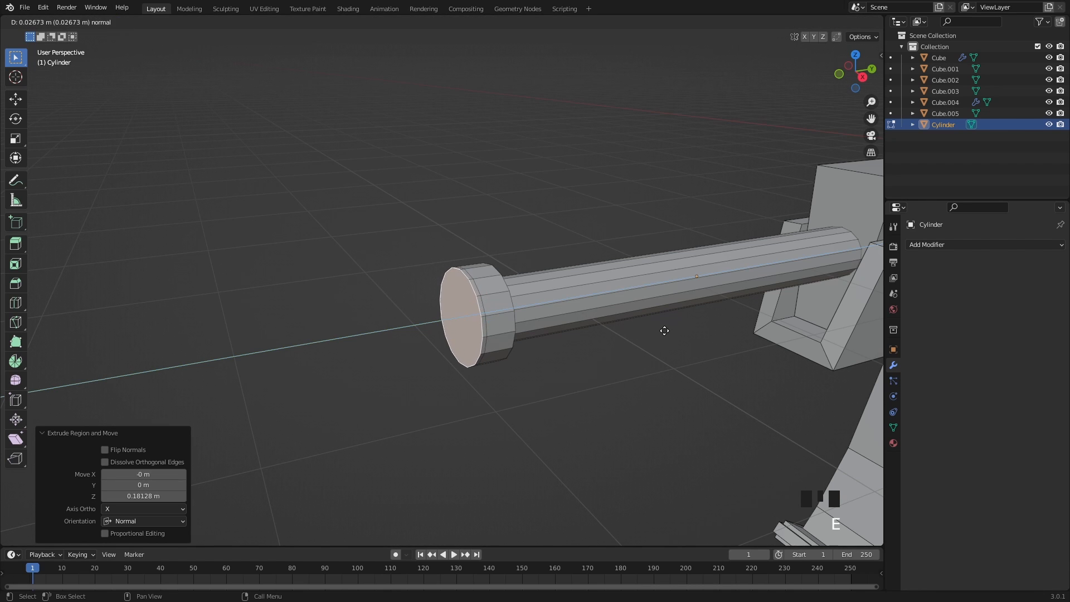
left_click(665, 330)
key("s")
left_click(704, 357)
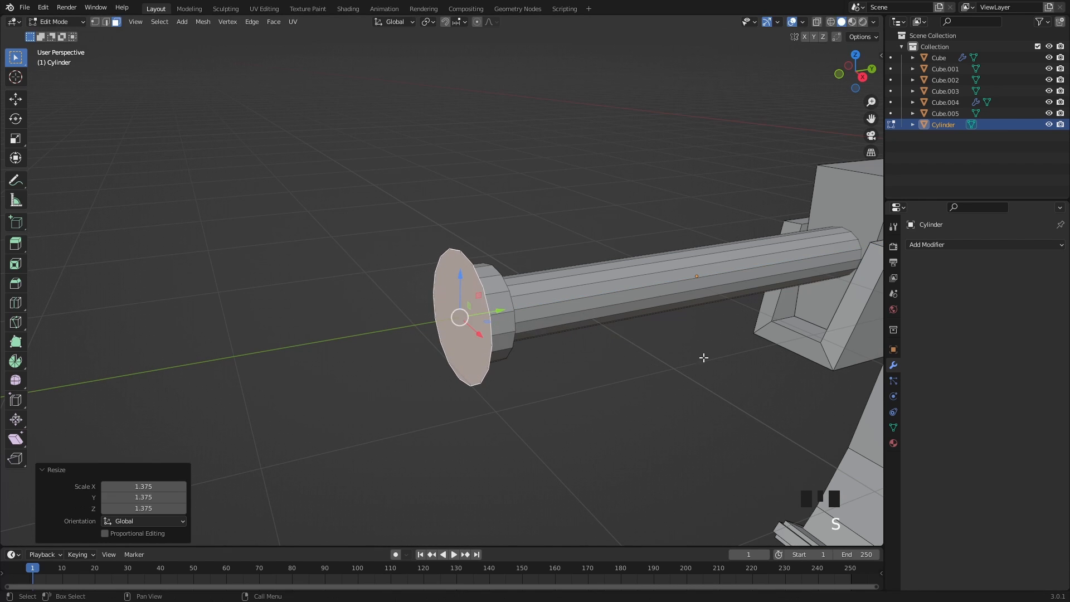
scroll(646, 312, "down", 3)
middle_click_drag(627, 318, 681, 291, "shift")
key("e")
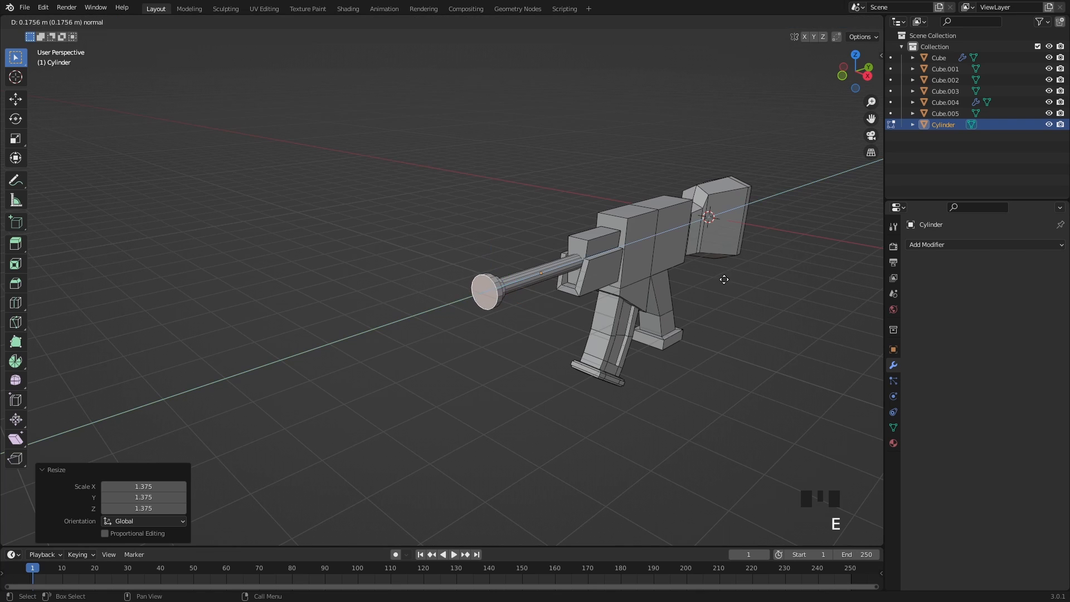
left_click(652, 315)
Taper the suppressor's front rim by extruding its end face about 0.04 m and scaling it to 0.890
scroll(477, 324, "up", 2)
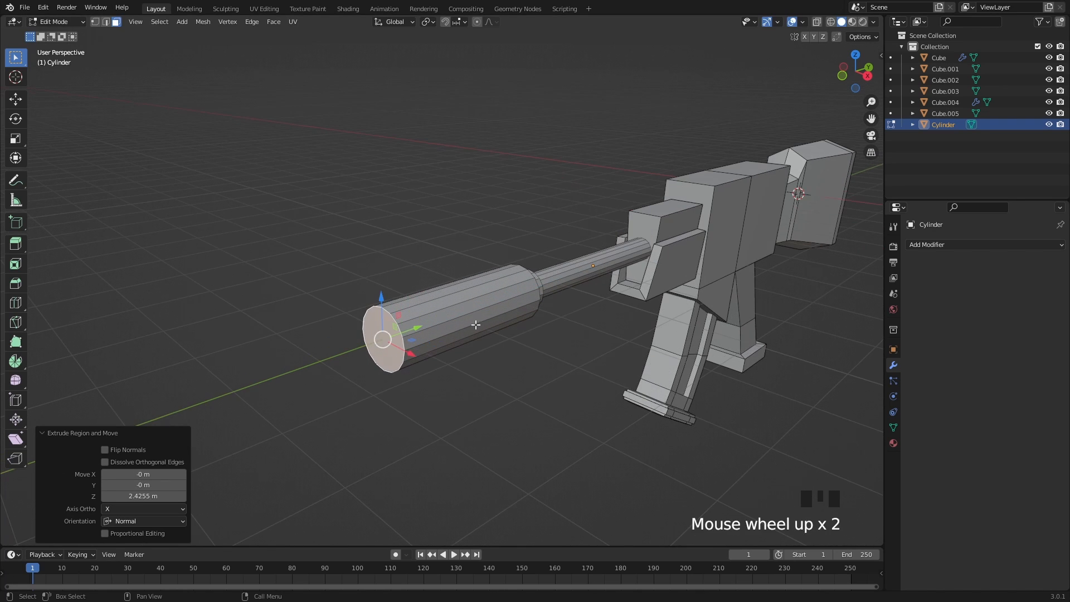
middle_click_drag(483, 312, 518, 285)
scroll(527, 280, "up", 2)
key("e")
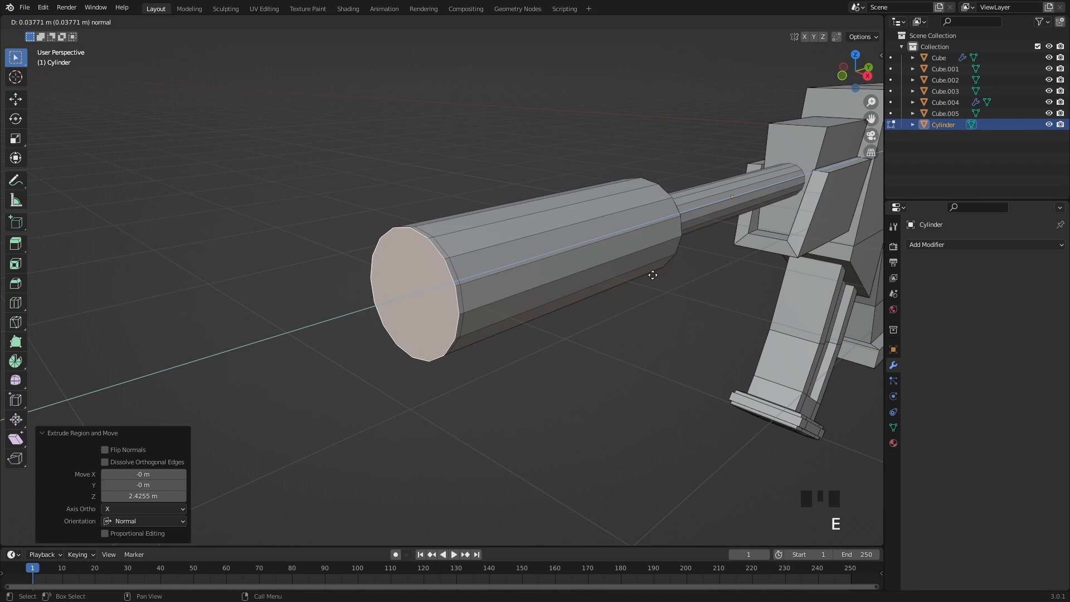
left_click(653, 275)
key("s")
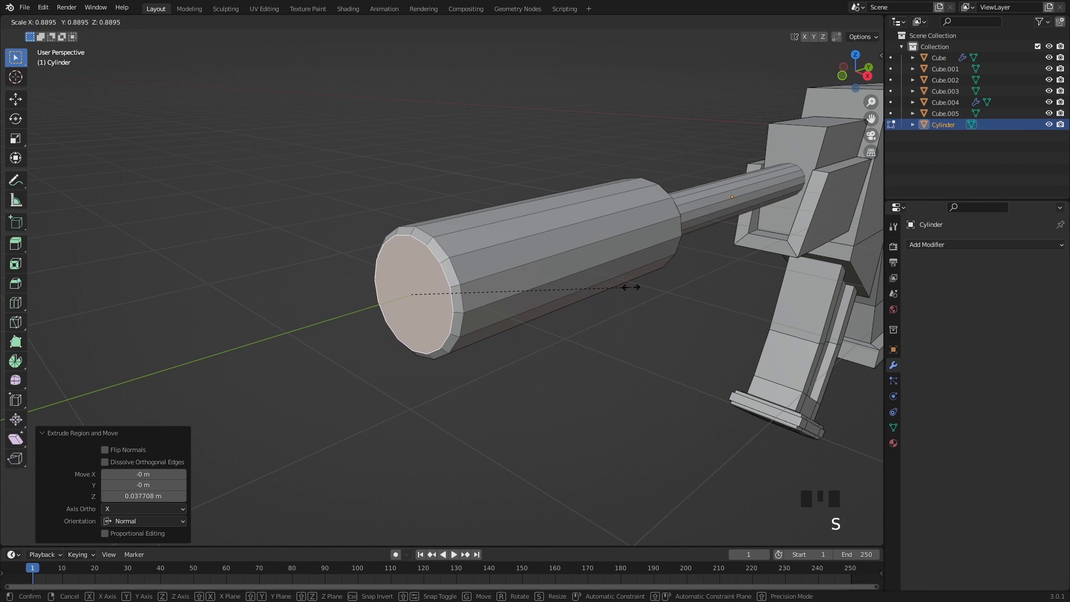
left_click(631, 287)
Inset the muzzle face about 0.70 m, extrude it about 0.02 m inward, and scale it to 0.936 as a bore lip
key("i")
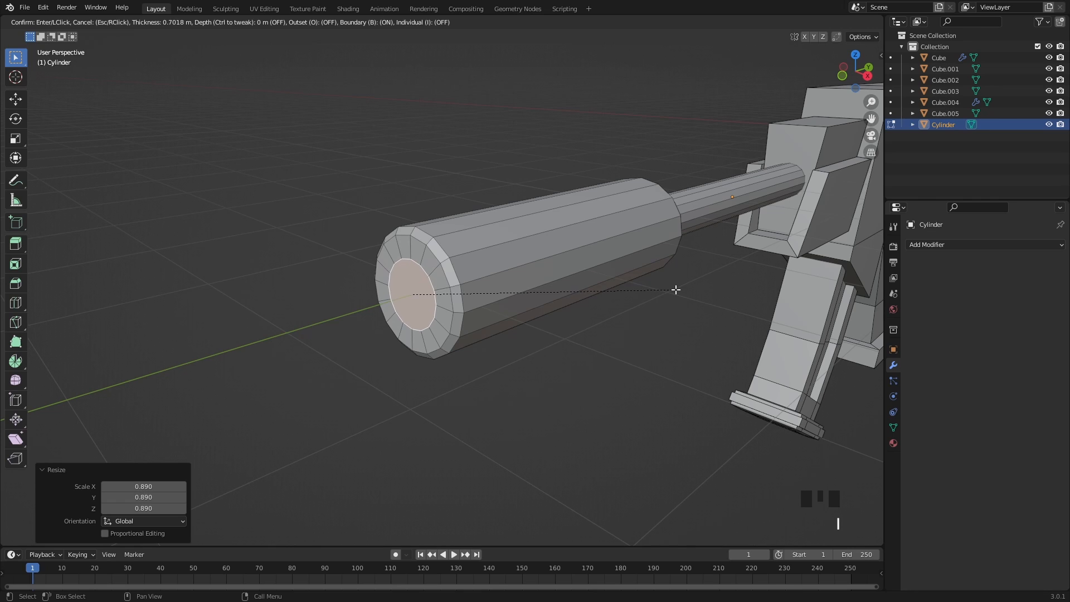
left_click(676, 289)
scroll(684, 285, "up", 2)
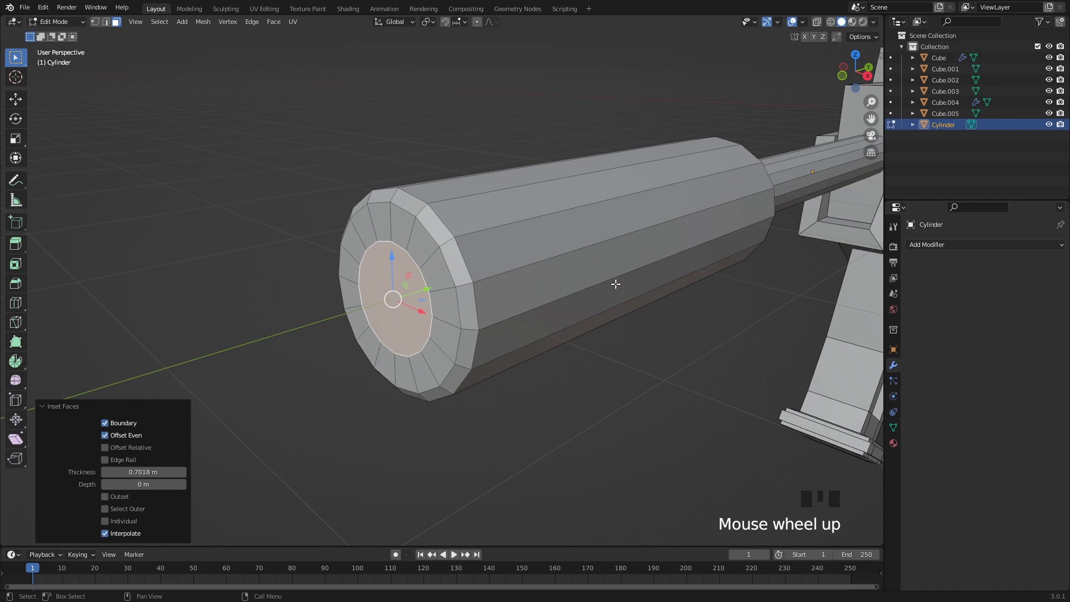
key("e")
left_click(631, 281)
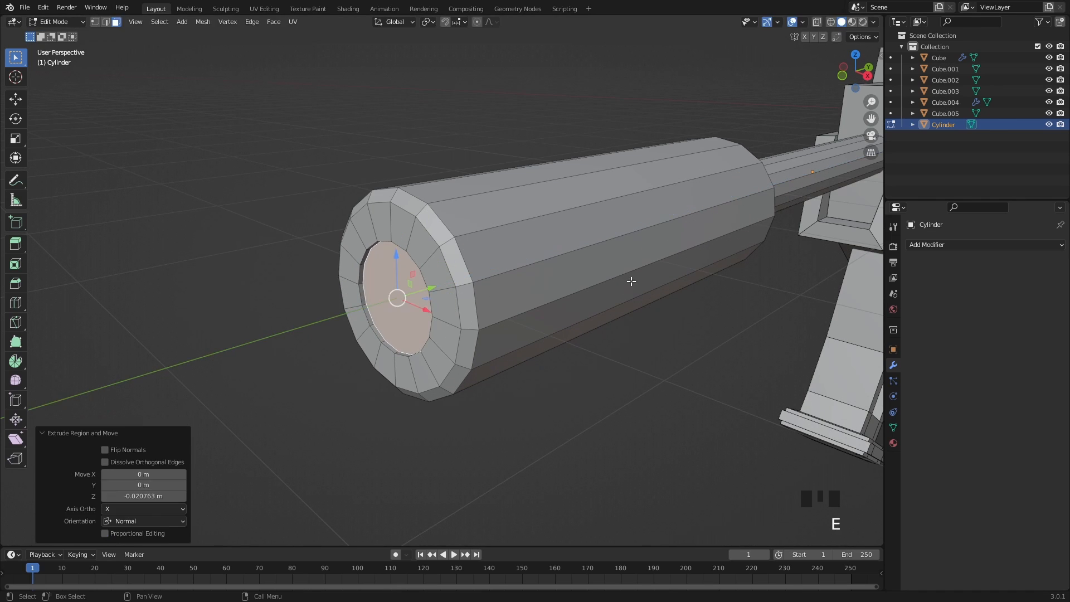
key("s")
left_click(641, 283)
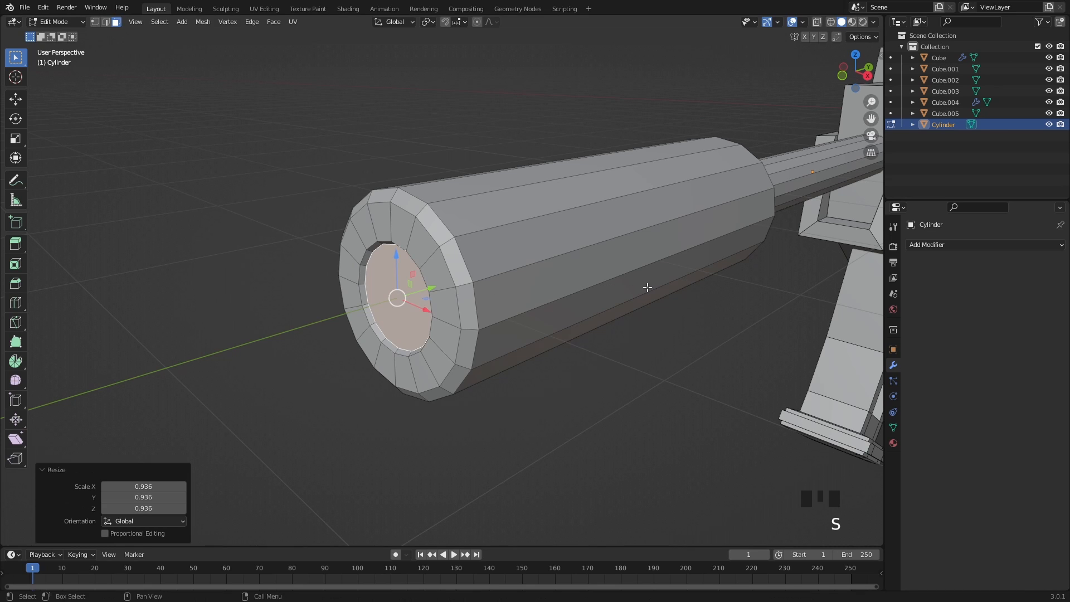
Sink the bore about 1.01 m into the suppressor and inset its inner end face, merging that face at center
key("e")
left_click(811, 251)
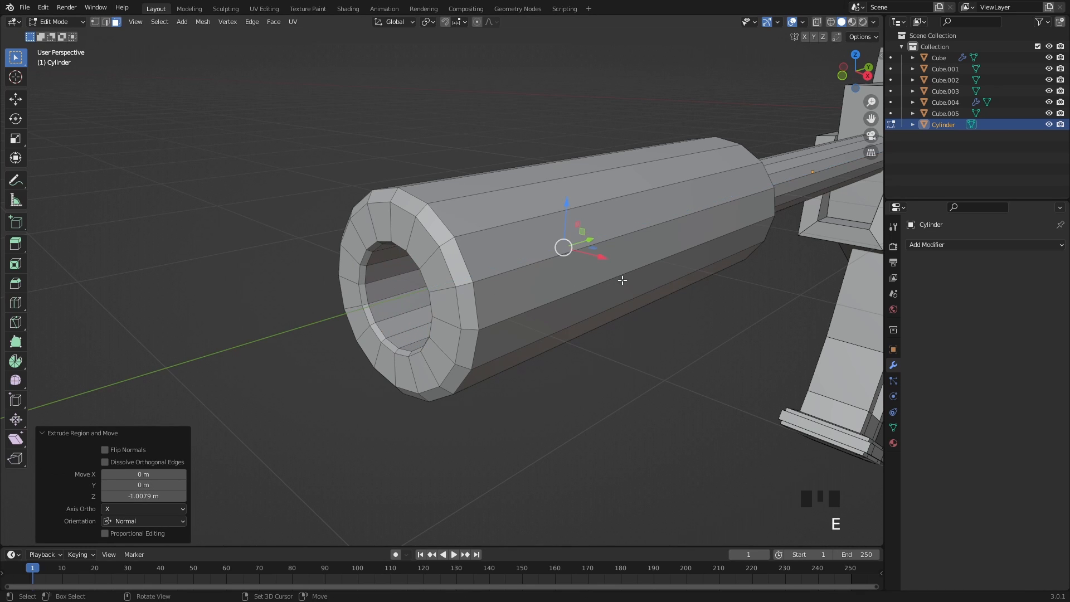
middle_click_drag(621, 280, 656, 300, "shift")
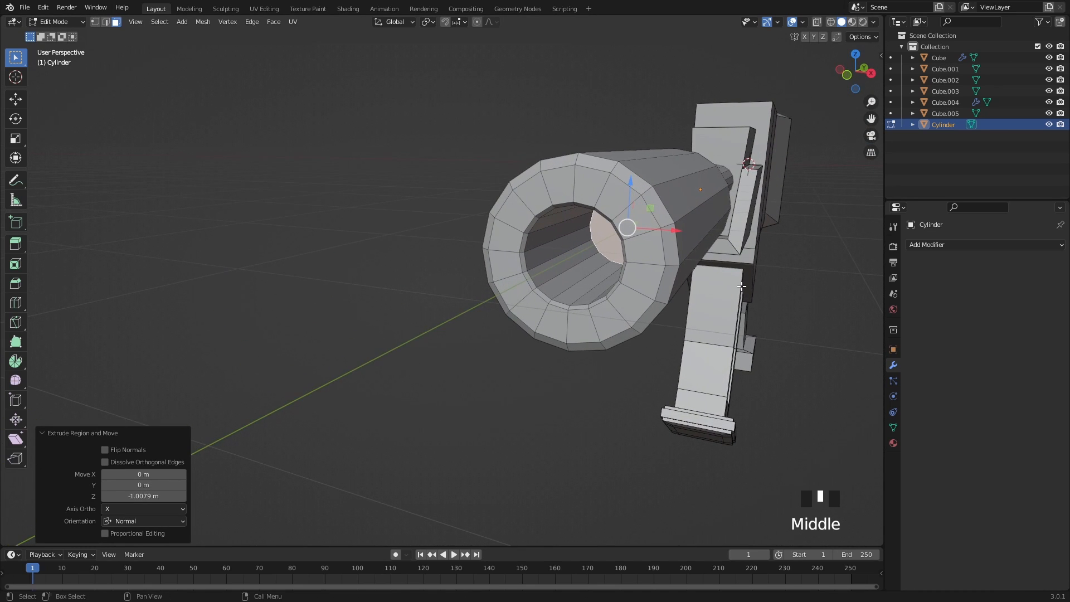
key("i")
left_click(714, 282)
middle_click_drag(715, 281, 656, 308, "shift")
key("m")
left_click(722, 276)
scroll(700, 291, "down", 2)
scroll(504, 296, "up", 2)
middle_click_drag(504, 296, 454, 306, "shift")
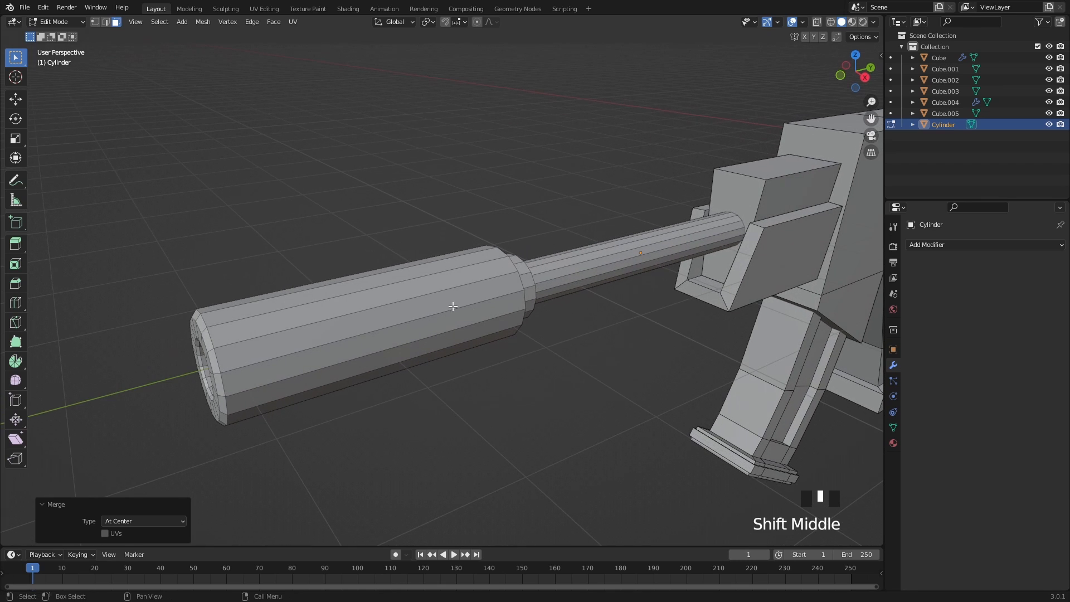
Add a loop cut around the suppressor near its barrel end and bevel it about 0.06 m wide
key("ctrl+r")
left_click(443, 291)
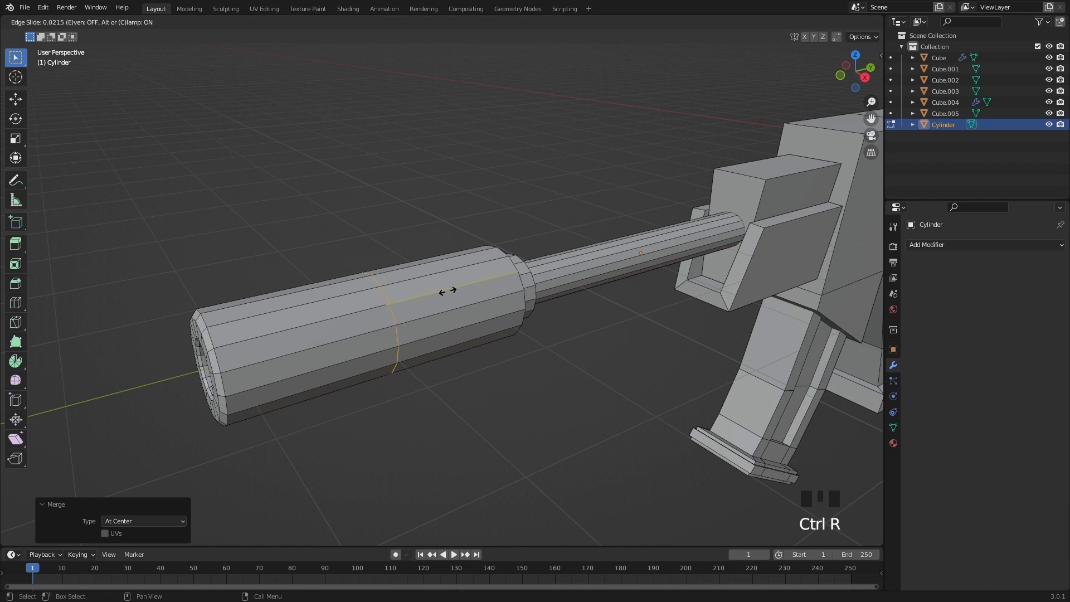
left_click(526, 276)
scroll(521, 291, "up", 2)
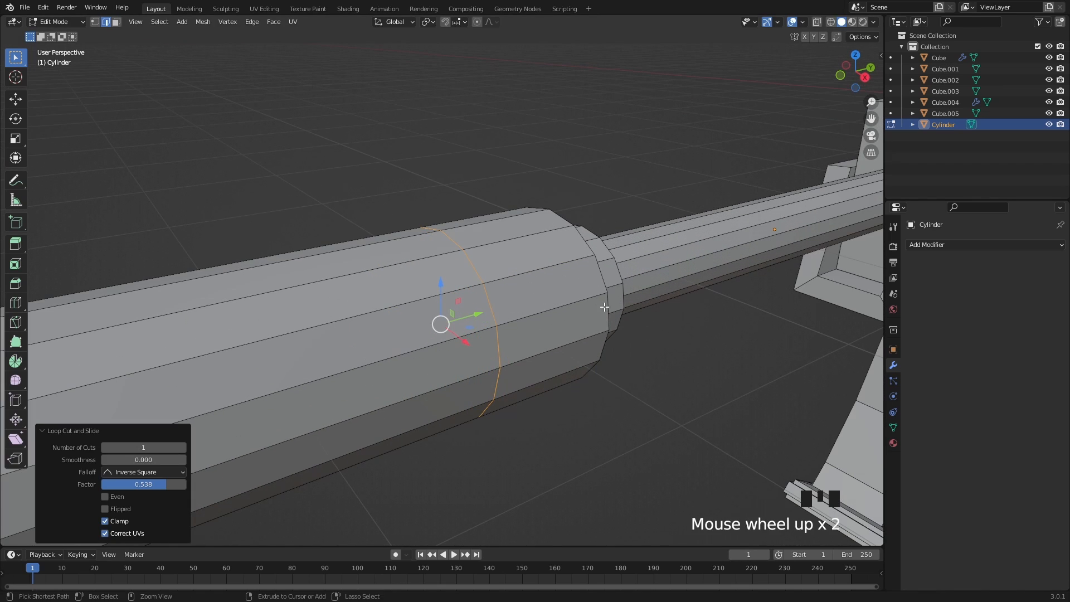
key("ctrl+b")
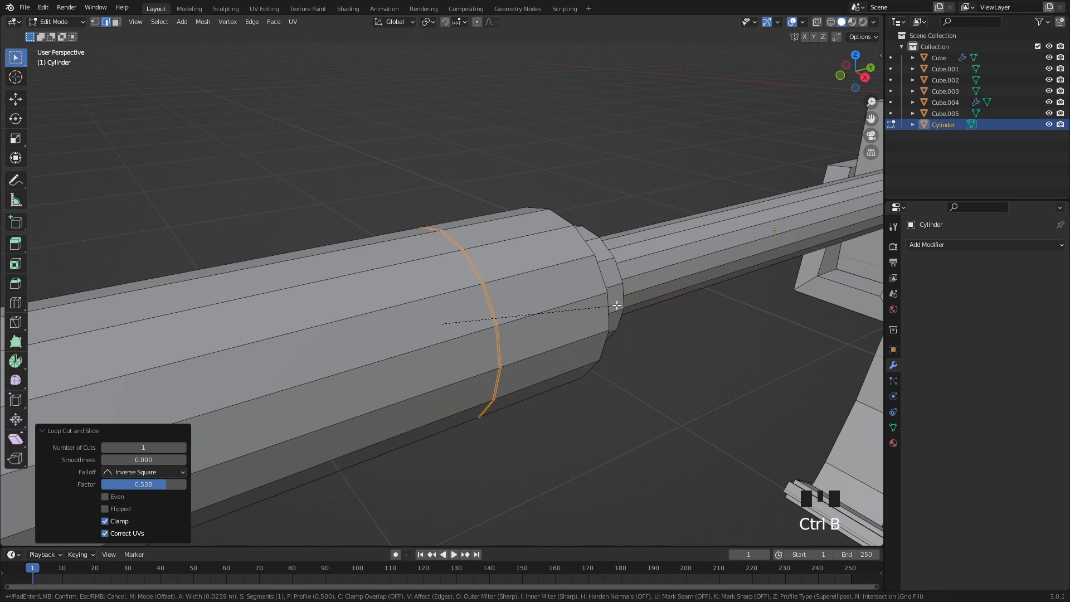
left_click(618, 305)
Narrow the beveled band to 0.669 along Y and delete its faces to leave a gap in the suppressor
scroll(560, 300, "up", 2)
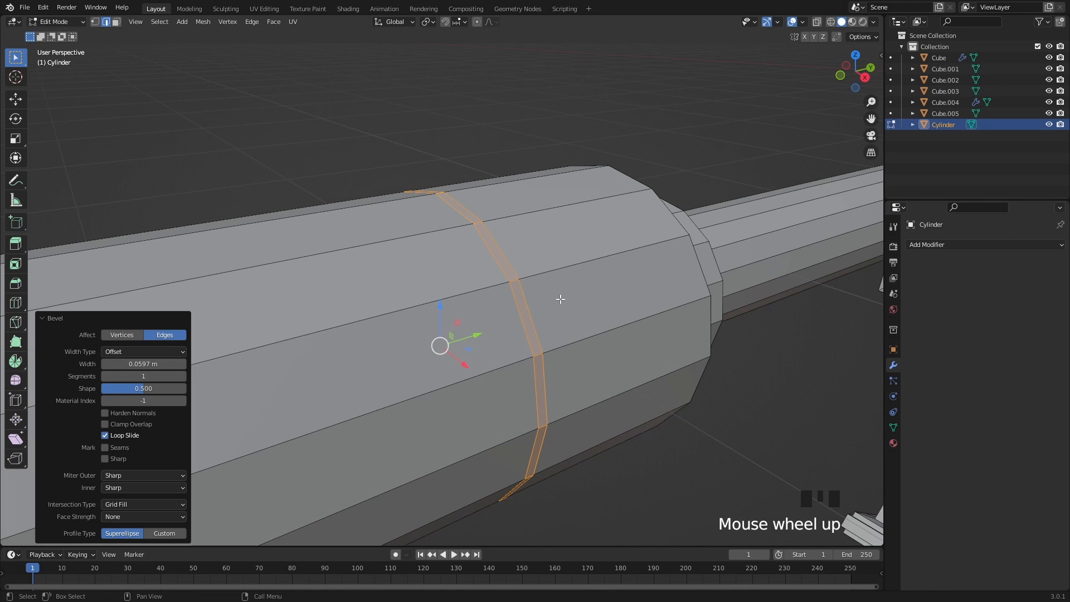
key("s")
key("y")
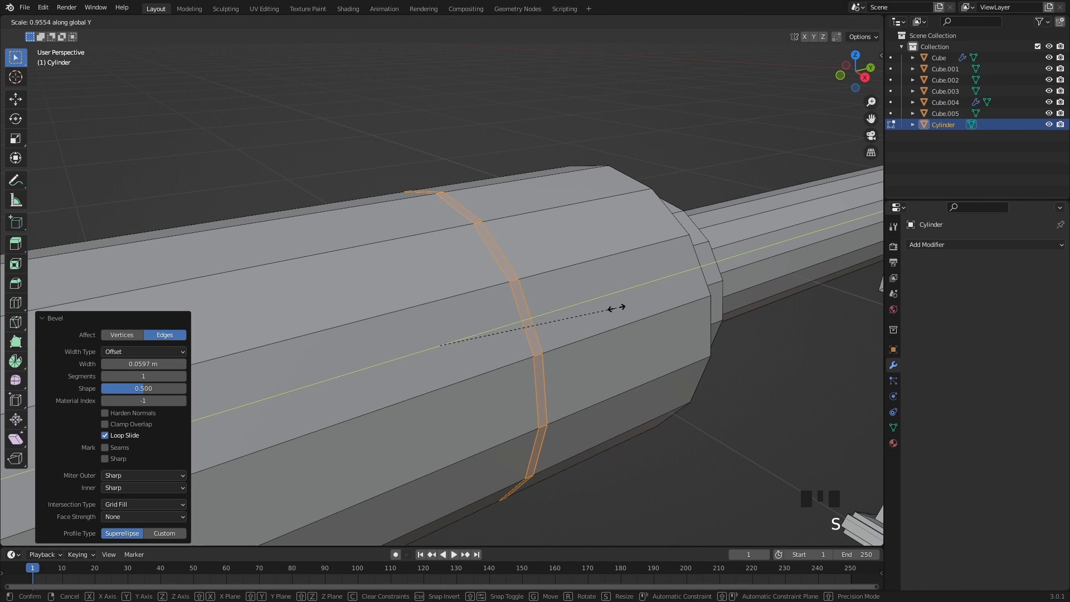
left_click(563, 319)
key("x")
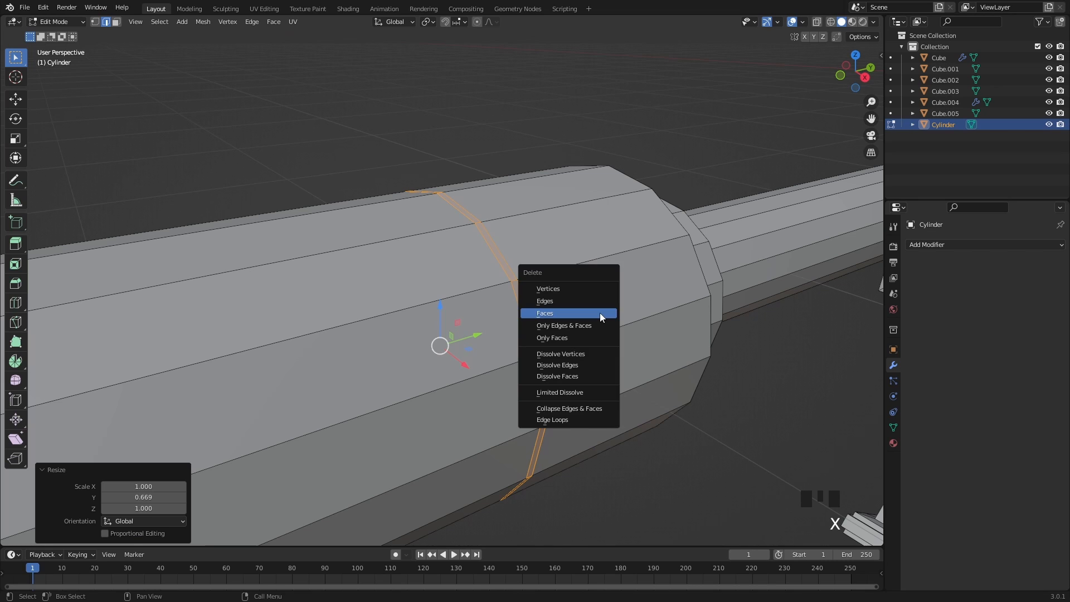
left_click(600, 312)
With X-ray on, cap one rim of the suppressor gap: fill it, inset about 0.89 m, and merge at center
key("2")
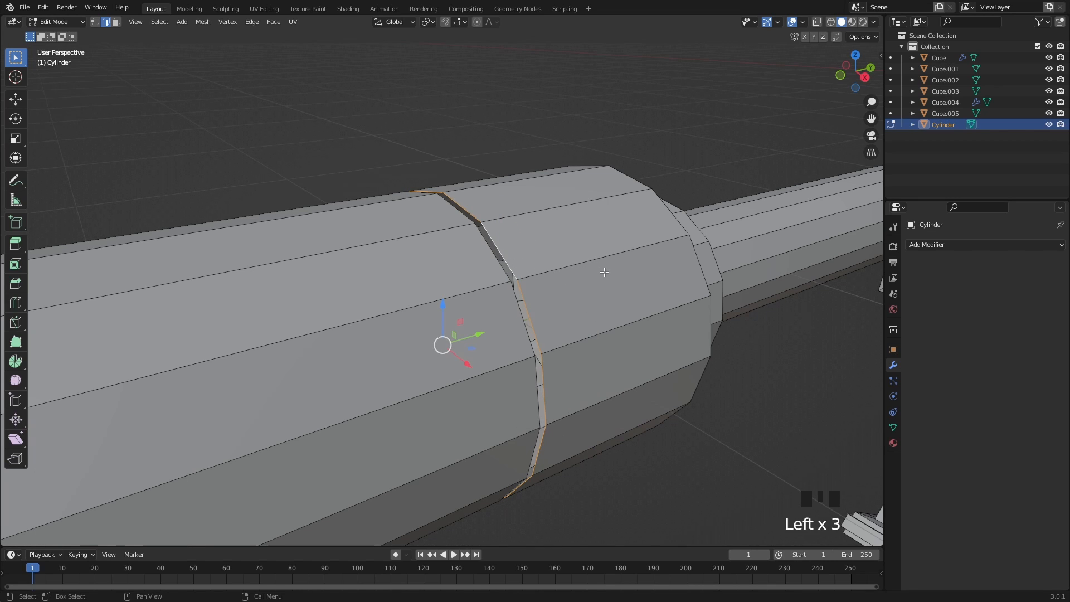
key("alt+z")
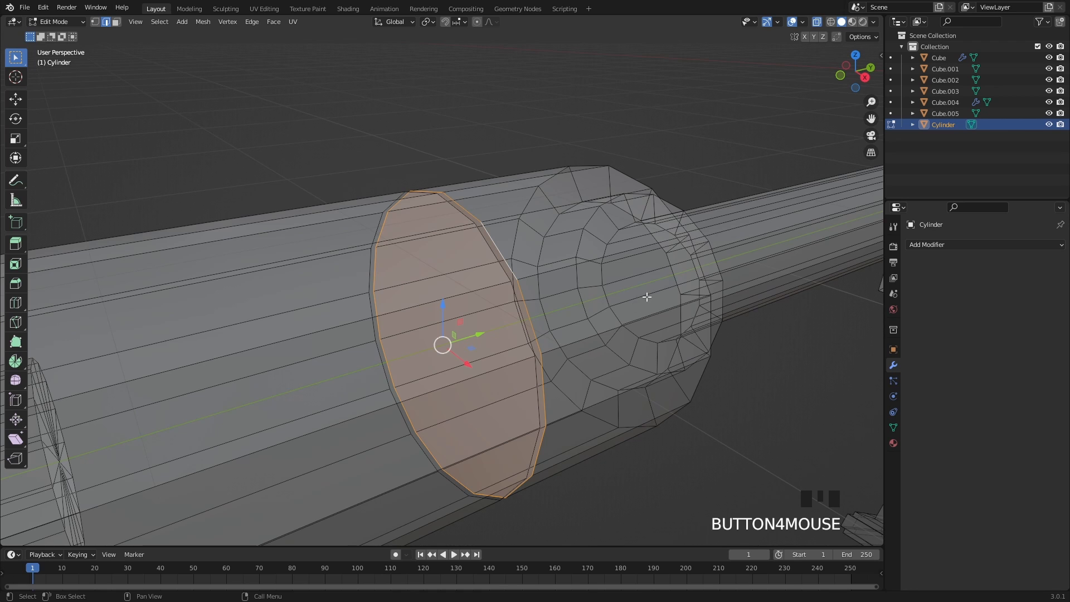
key("i")
left_click(581, 318)
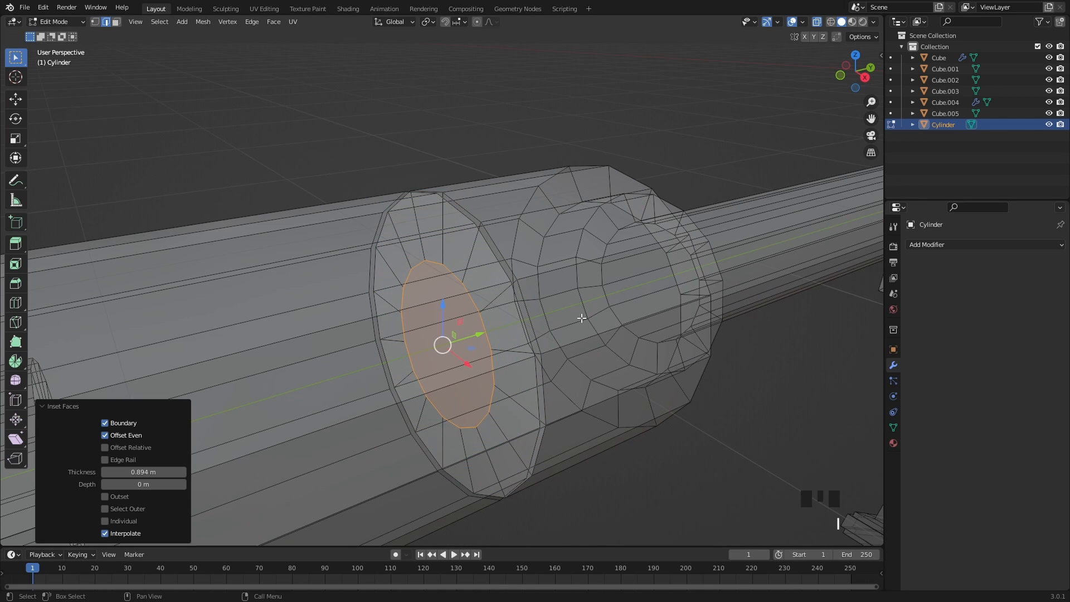
key("m")
left_click(581, 317)
Cap the opposite rim of the gap with a fill inset about 1.03 m and merged at center, then leave Edit Mode
middle_click_drag(446, 324, 384, 289, "shift")
scroll(321, 255, "up", 3)
triple_click(281, 224)
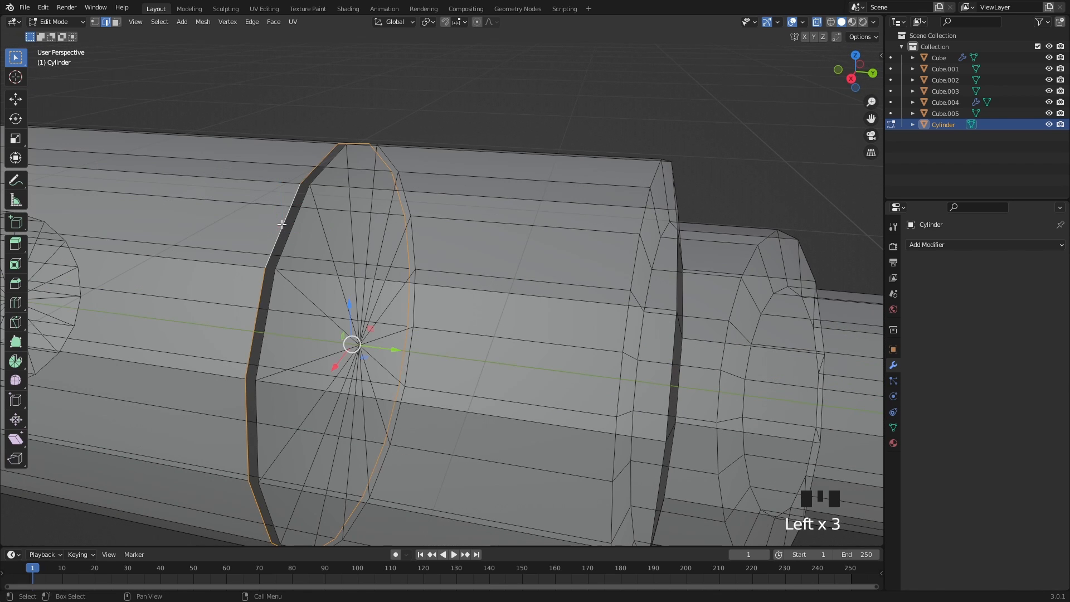
key("f")
key("i")
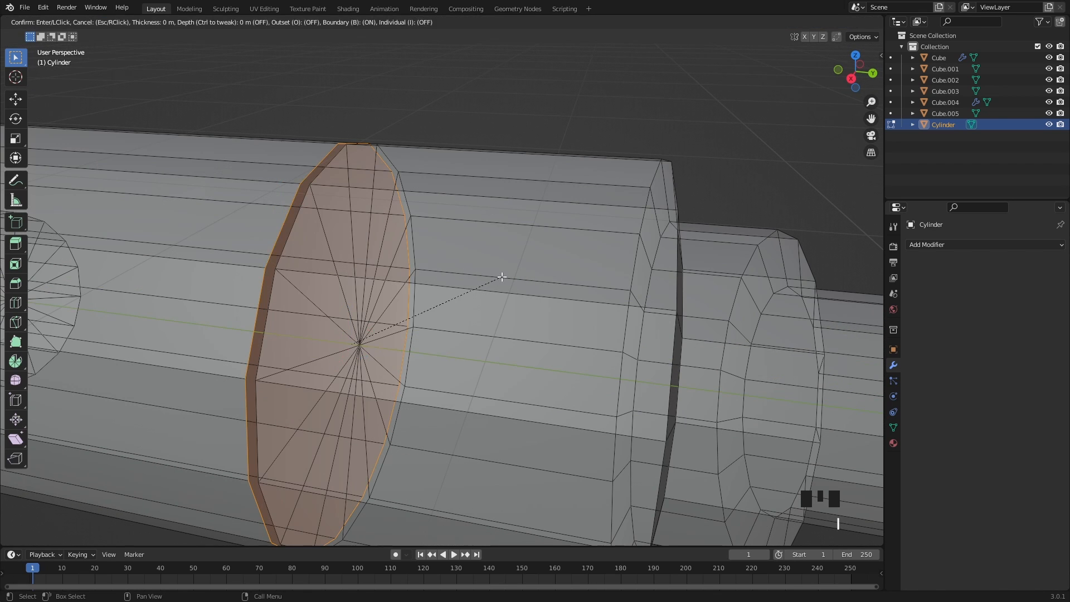
left_click(400, 302)
key("m")
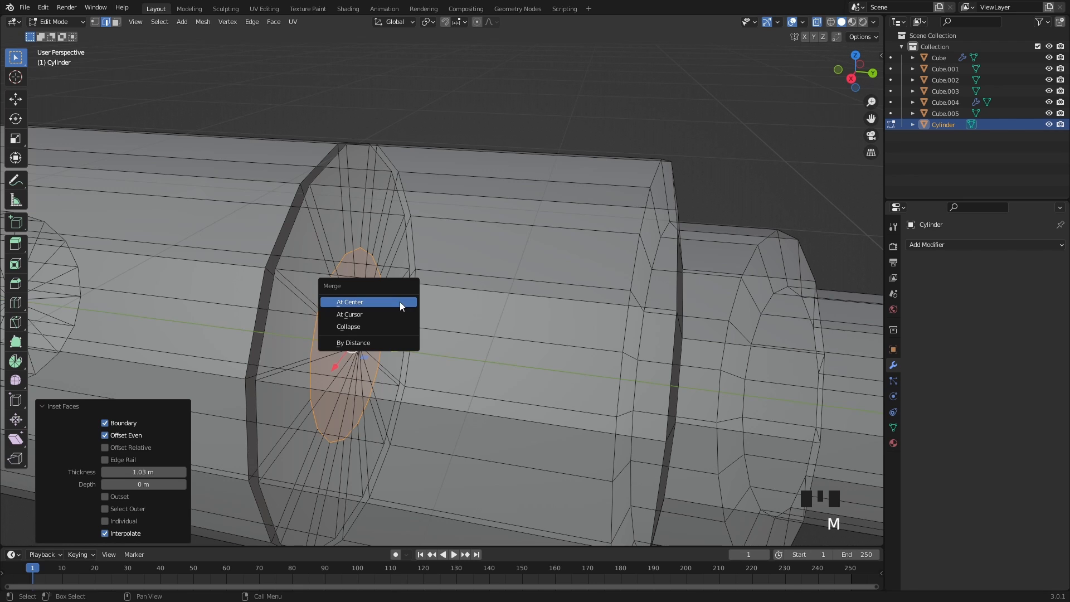
left_click(400, 302)
scroll(399, 303, "down", 2)
key("Tab")
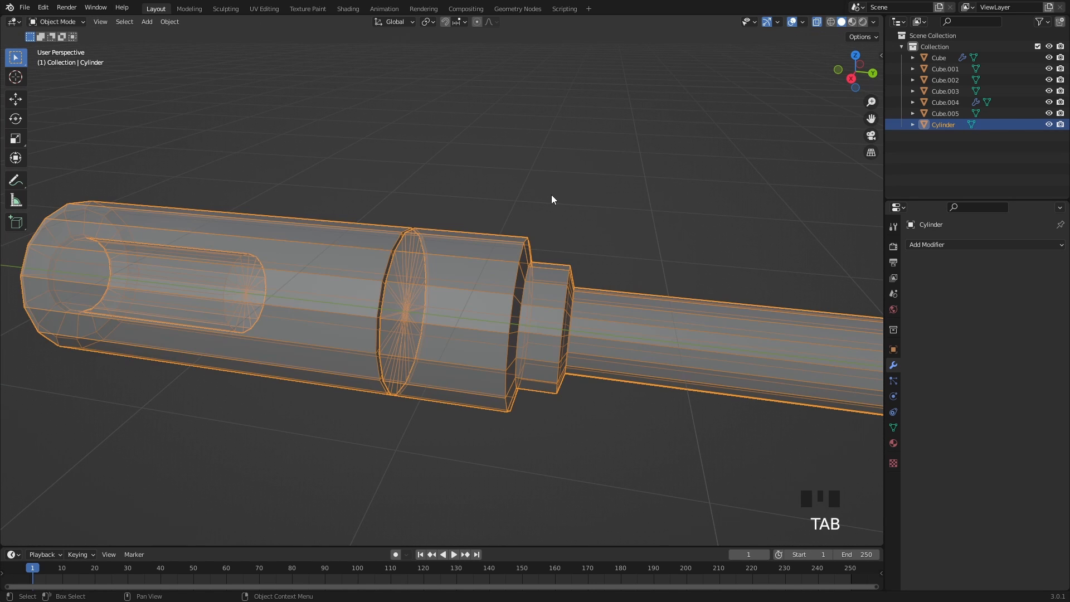
left_click(548, 198)
In Edit Mode without X-ray, narrow the muzzle bore by scaling all its inner faces to 0.75 on X and Z only
scroll(548, 198, "down", 4)
middle_click_drag(564, 219, 557, 291)
scroll(428, 332, "up", 3)
left_click(428, 332)
key("Tab")
scroll(463, 330, "up", 1)
key("3")
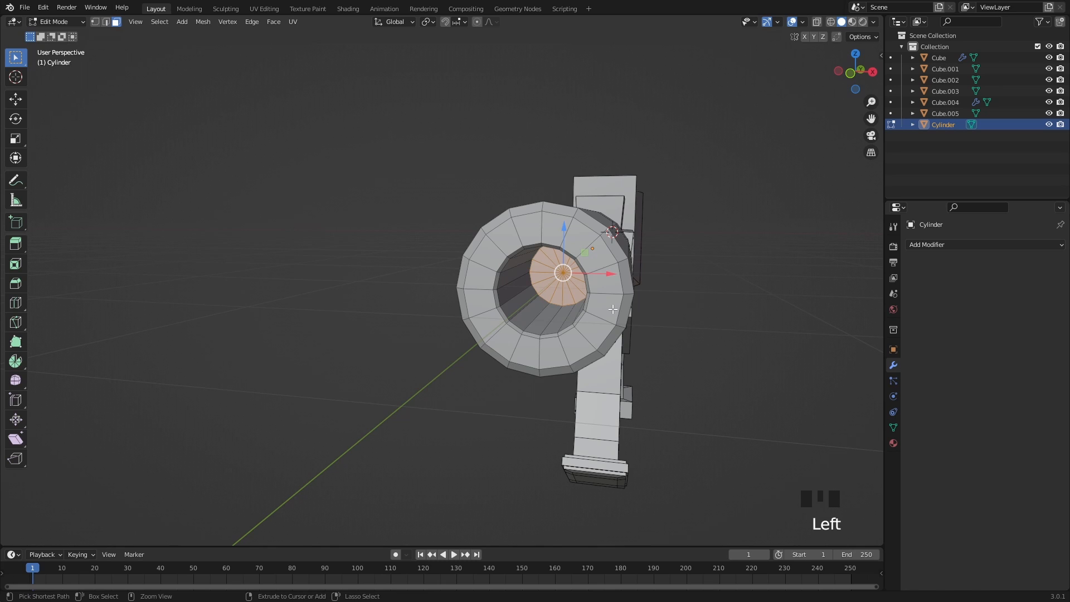
key("ctrl+KP_Add")
key("ctrl+KP_Add")
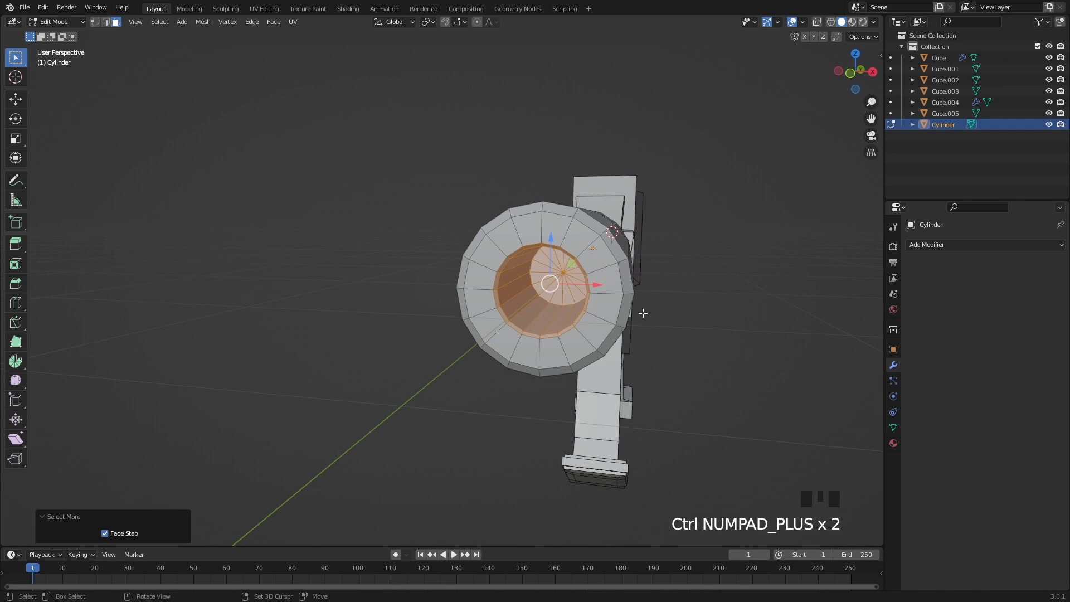
middle_click_drag(643, 314, 696, 322, "shift")
key("s")
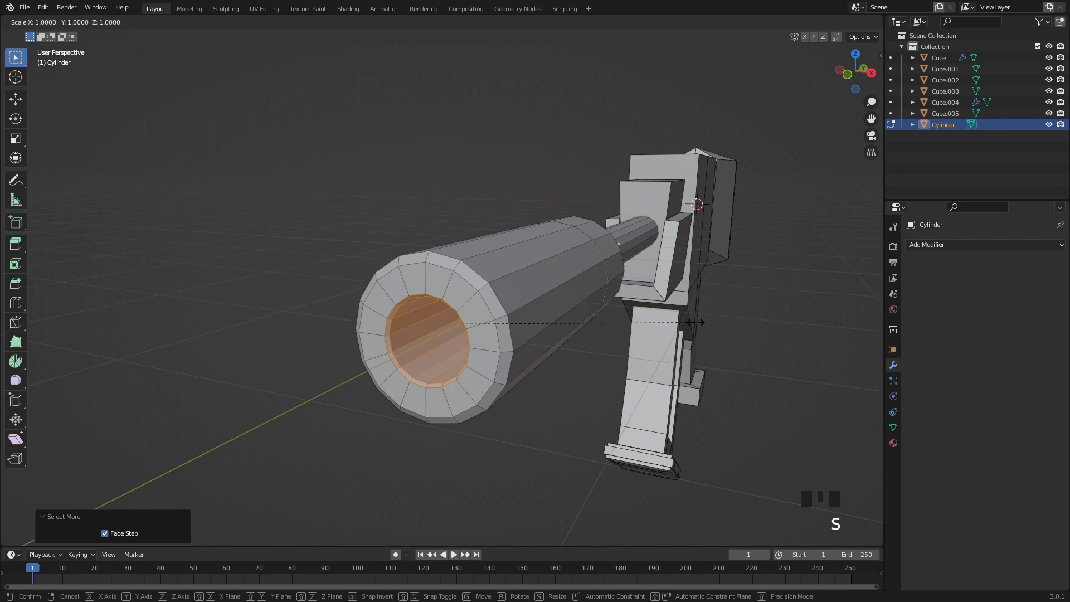
key("shift+y")
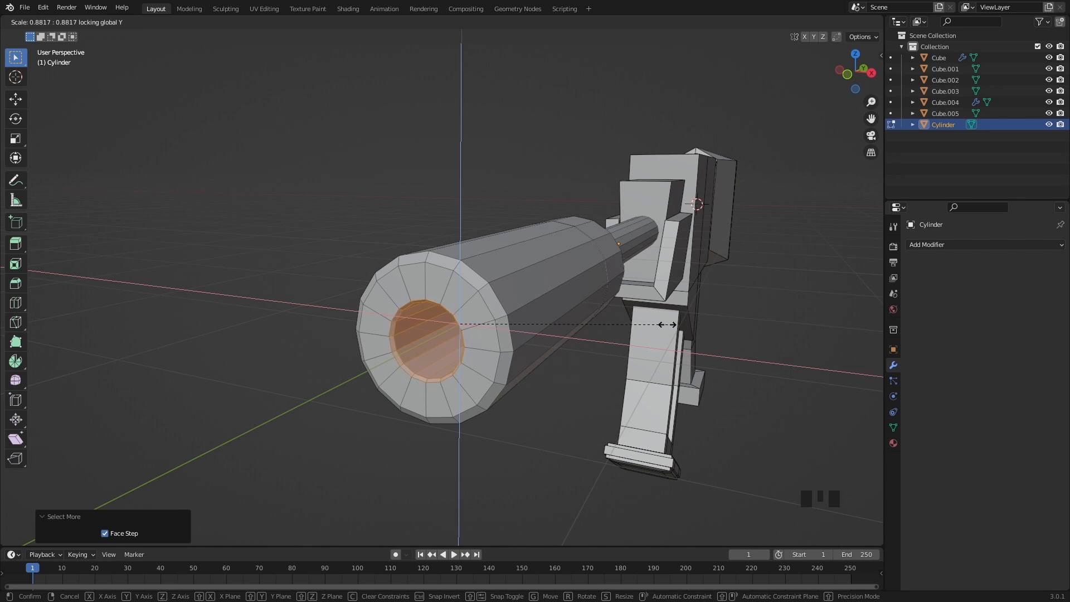
left_click(637, 330)
scroll(641, 330, "down", 3)
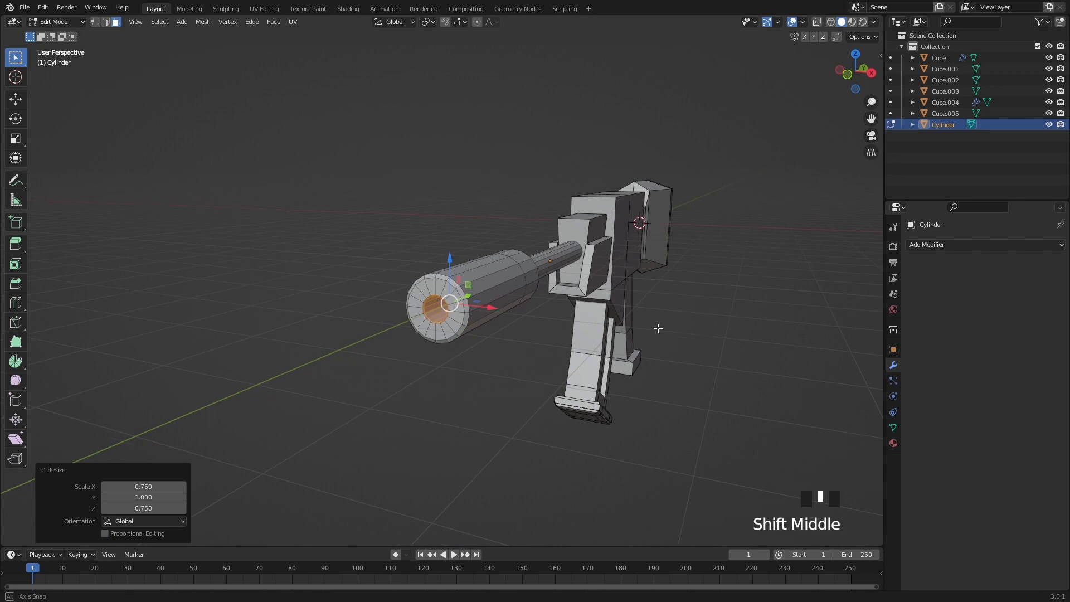
middle_click_drag(657, 327, 646, 337, "shift")
key("Tab")
left_click(550, 336)
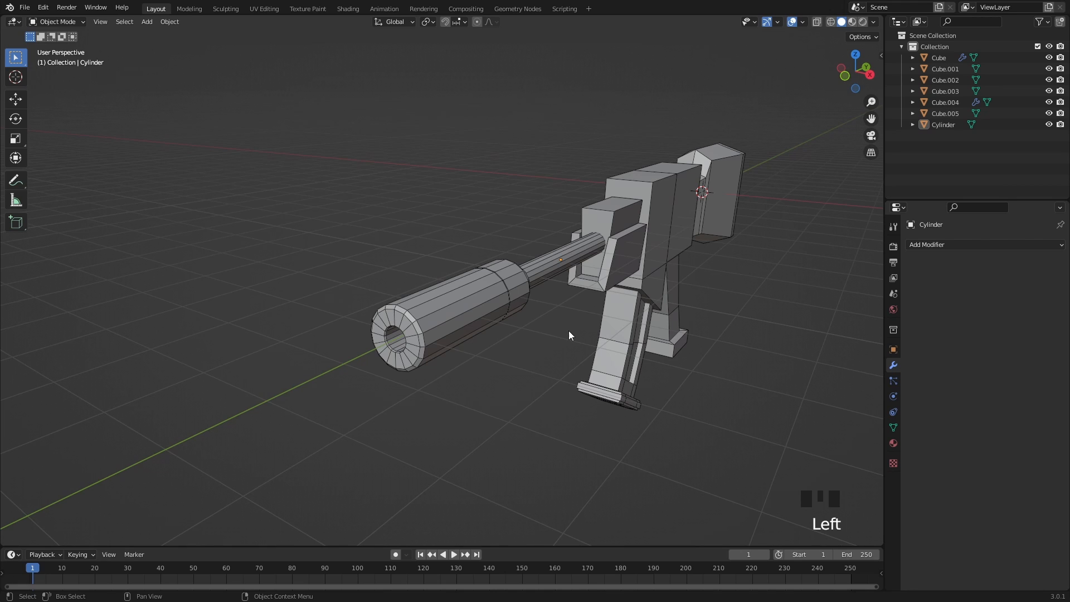
Turn off the wireframe edge display on the gun's parts and select the barrel in Object Mode
key("alt+z")
key("alt+z")
key("shift+alt+z")
middle_click_drag(604, 350, 585, 342)
middle_click_drag(585, 343, 595, 343, "shift")
left_click(498, 301)
middle_click_drag(502, 298, 624, 348)
middle_click_drag(624, 348, 645, 351, "shift")
scroll(641, 345, "down", 2)
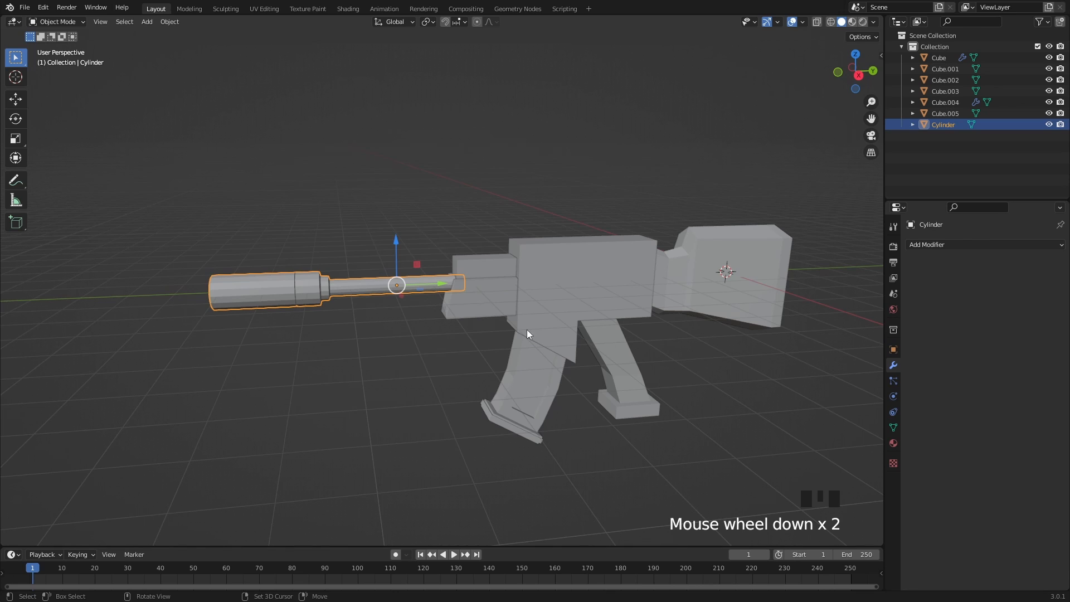
Extend the front block and its shell by moving their front vertices about 0.41 m toward the muzzle along Y, with X-ray on
middle_click_drag(527, 329, 578, 336)
left_click(597, 322)
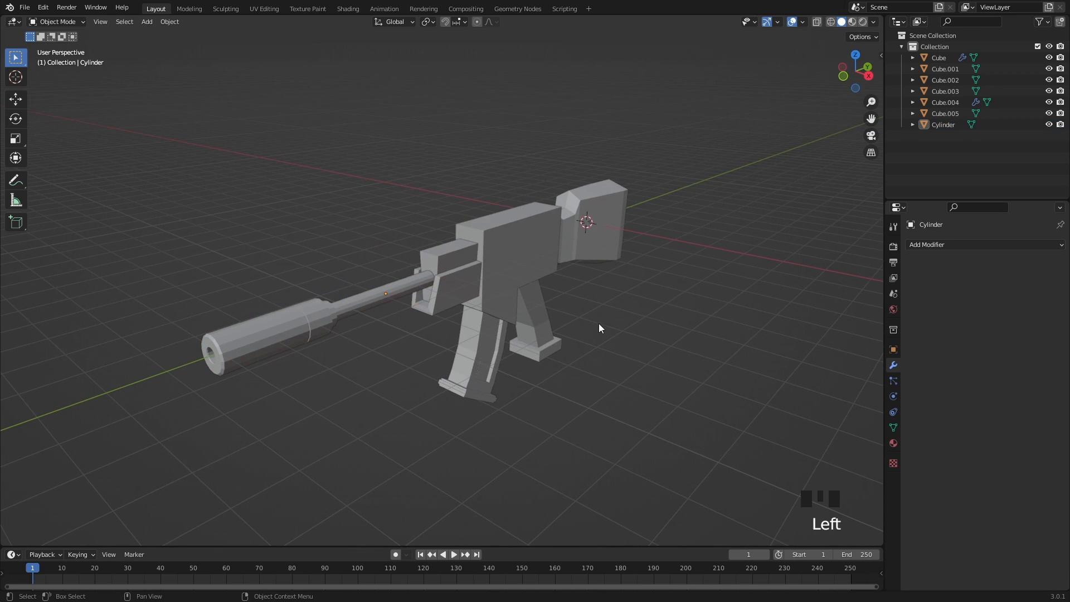
scroll(466, 290, "up", 3)
left_click(447, 242)
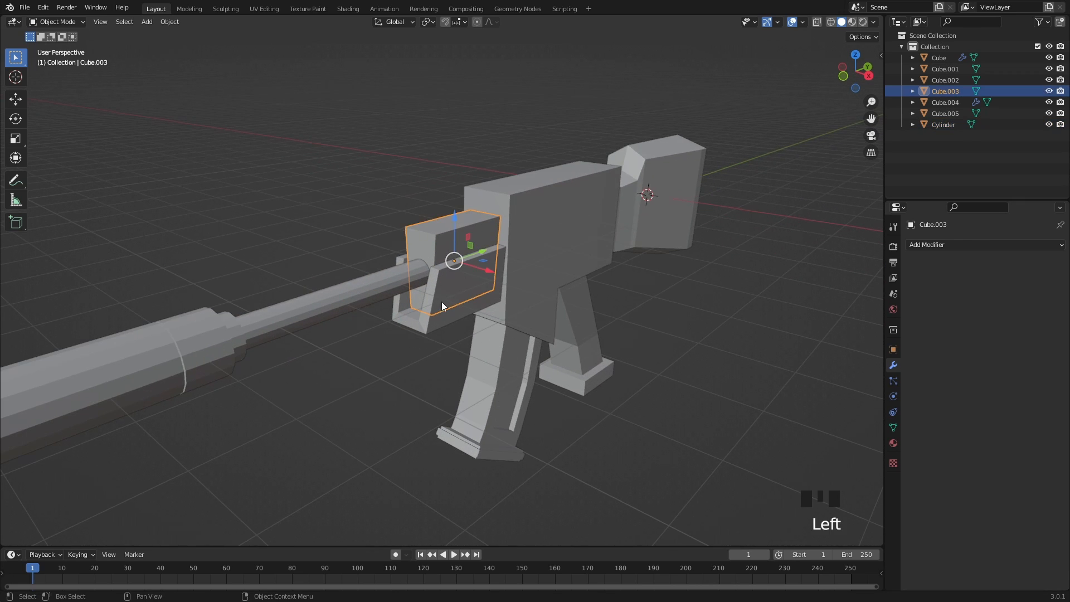
left_click(442, 315, "shift")
key("Tab")
scroll(441, 296, "up", 2)
middle_click_drag(442, 296, 383, 275, "shift")
key("alt+z")
left_click_drag(395, 190, 528, 452)
left_click_drag(528, 322, 487, 322)
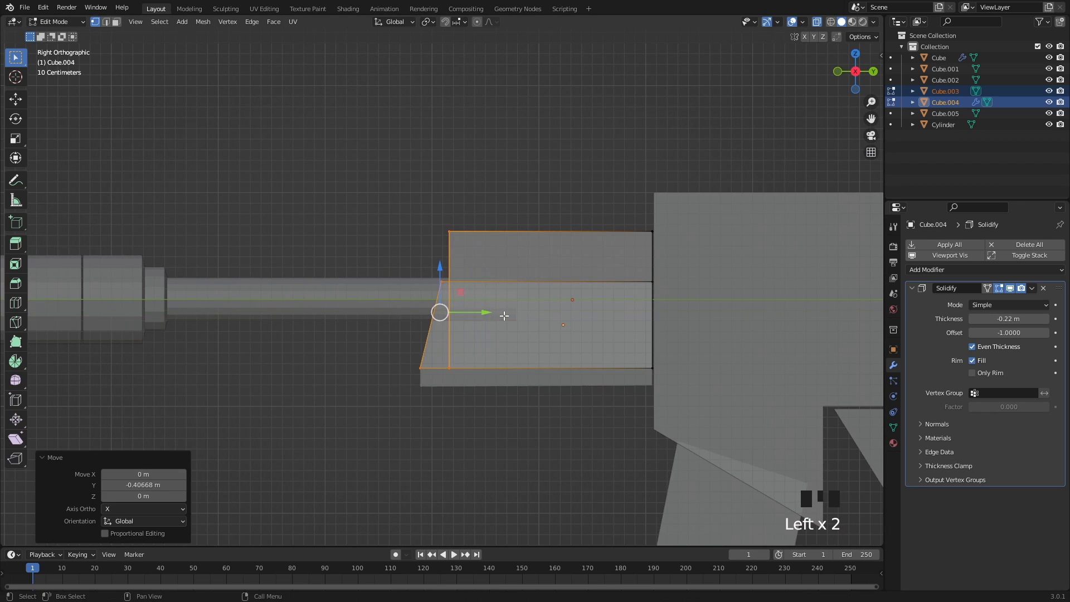
Turn X-ray off, nudge the same front vertices slightly further toward the muzzle, then leave Edit Mode and deselect the parts
scroll(487, 322, "down", 4)
middle_click_drag(487, 322, 641, 347)
key("alt+z")
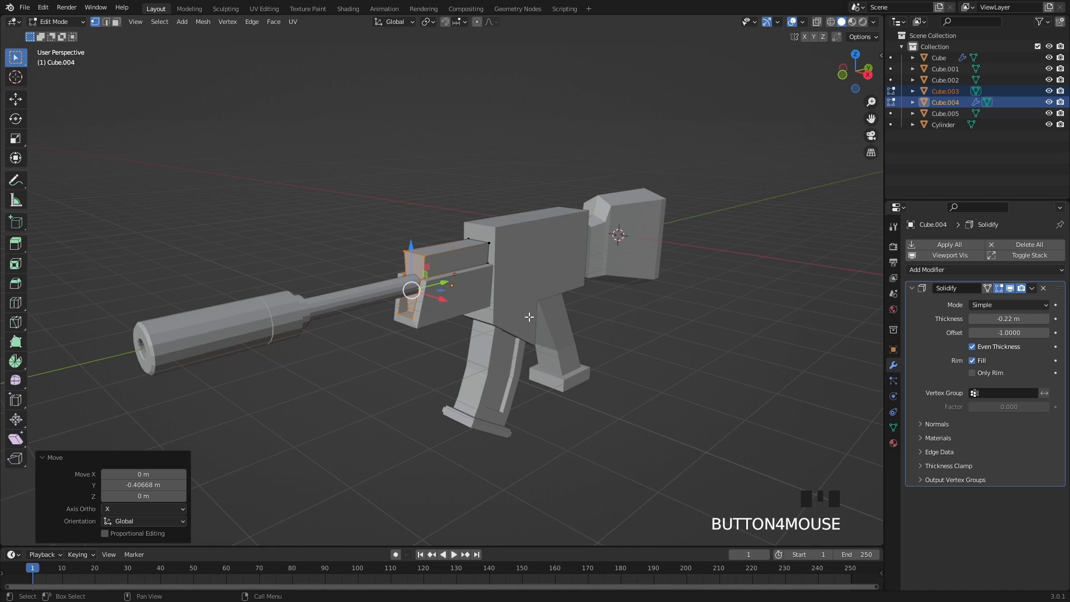
left_click_drag(446, 281, 437, 284)
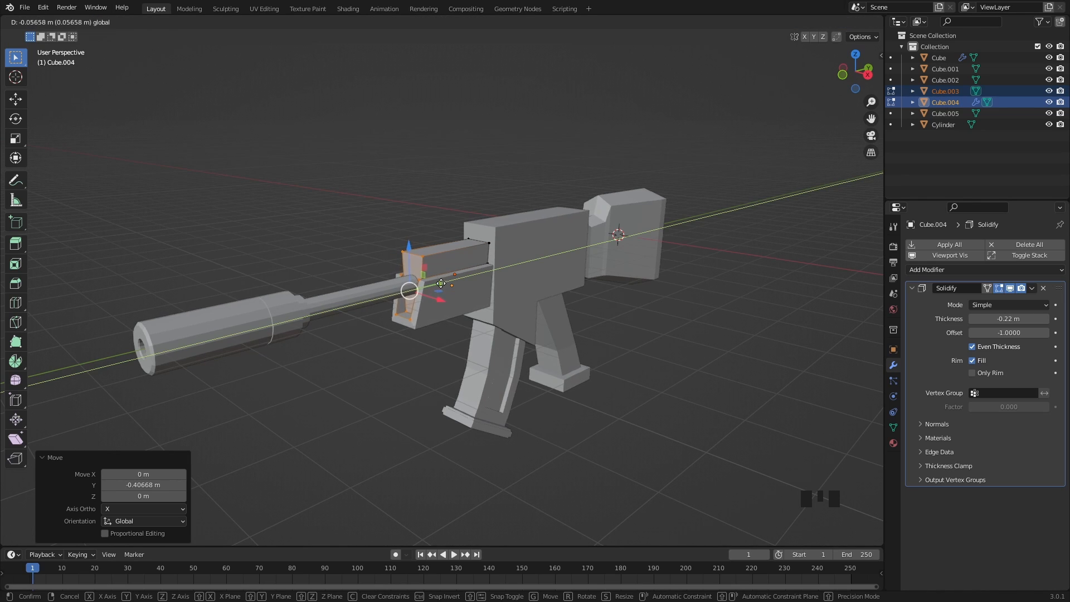
left_click_drag(440, 284, 440, 285)
middle_click_drag(440, 285, 718, 346, "shift")
key("Tab")
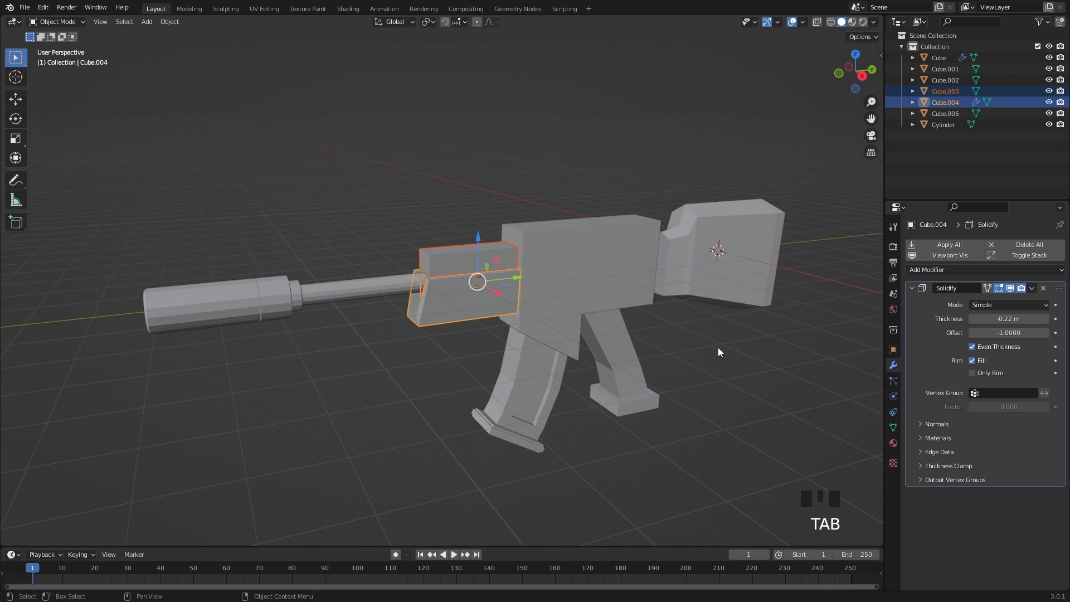
left_click(649, 329)
Add a 16-vertex cylinder, radius 1 m and depth 2 m, and move it about -4.06 m along Y over the body
middle_click_drag(650, 329, 514, 374)
scroll(581, 332, "up", 2)
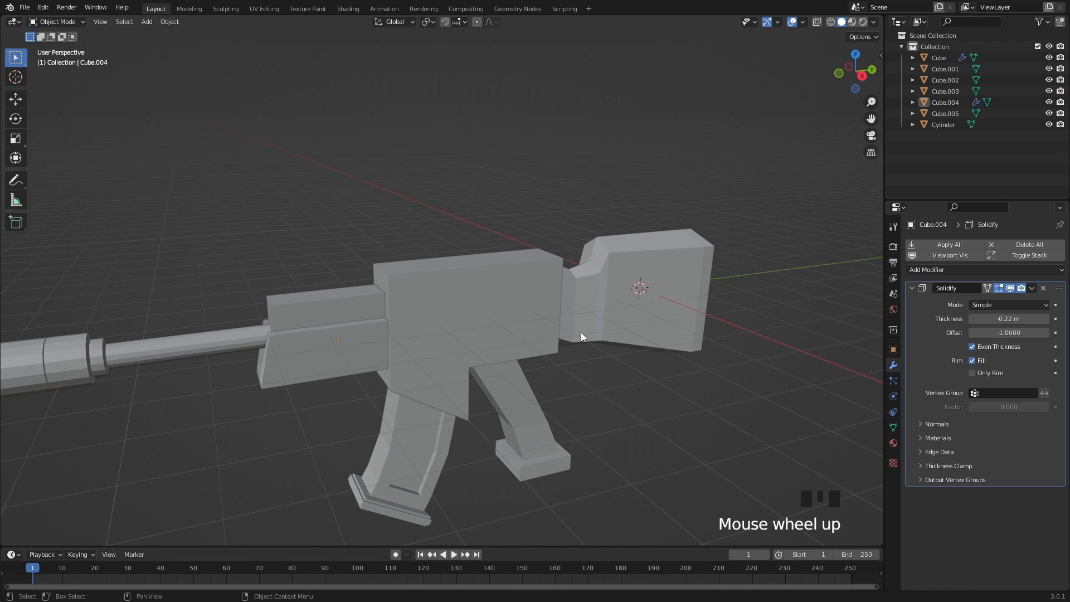
key("shift+a")
mouse_move(581, 332)
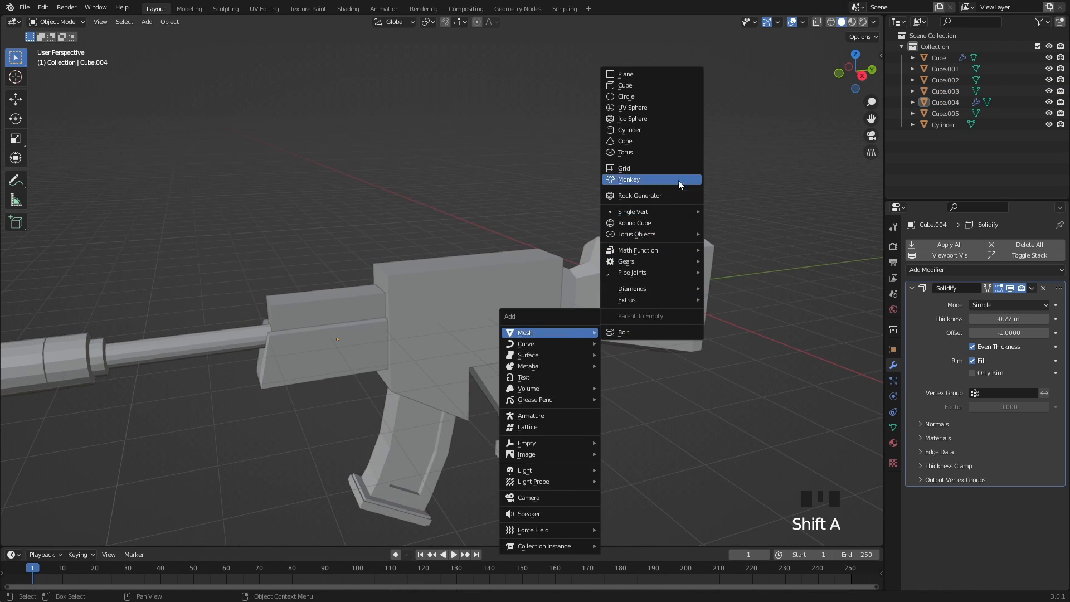
left_click(663, 132)
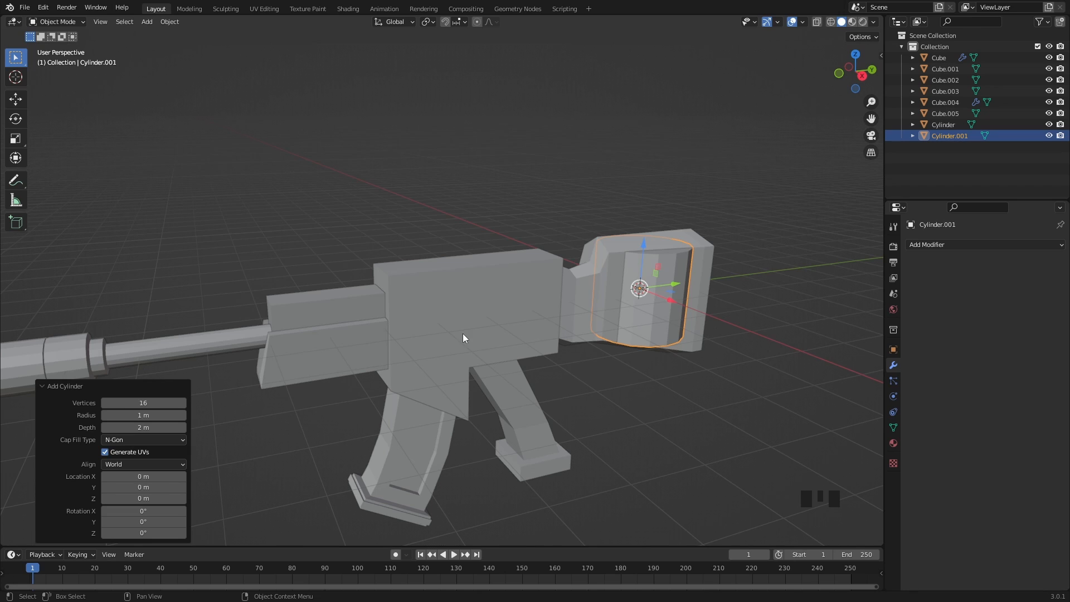
middle_click_drag(377, 409, 585, 345)
left_click_drag(654, 292, 546, 349)
Rotate the cylinder 90° about X and raise it about 1.87 m above the body
type("rx")
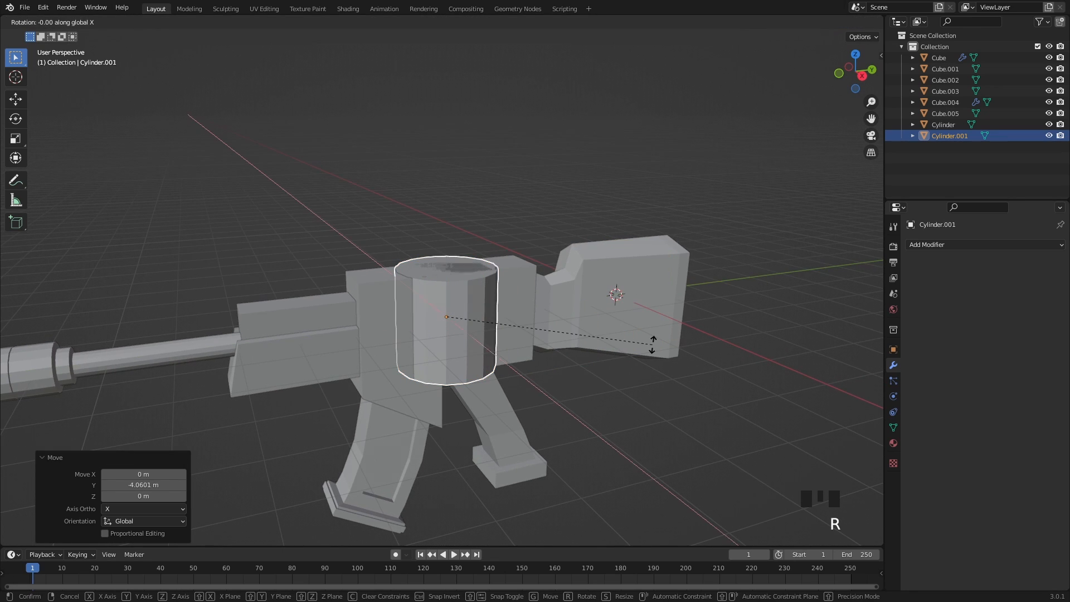
type("90")
key("Return")
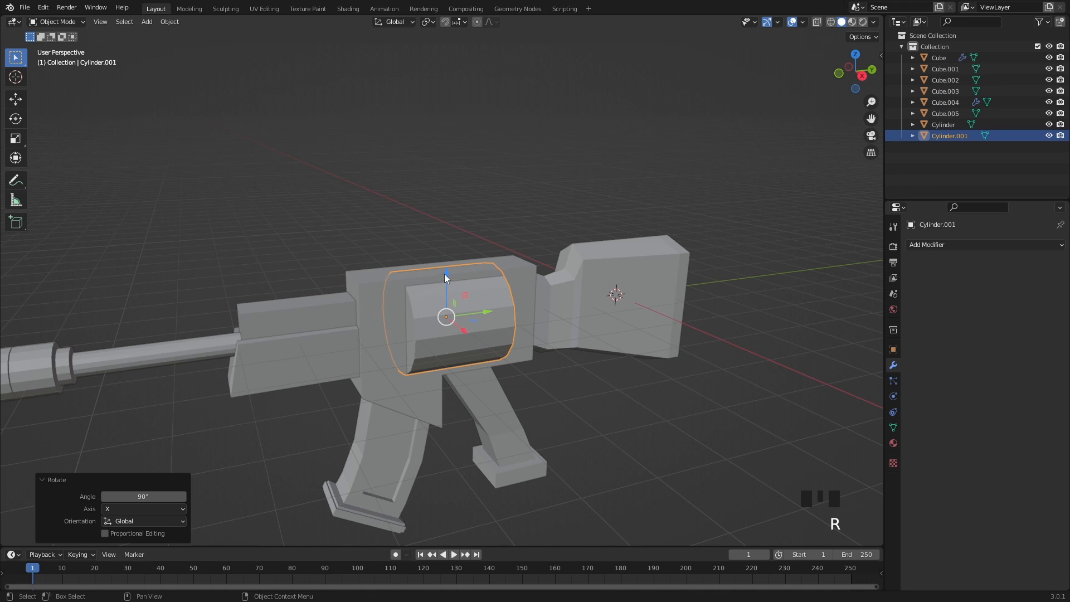
left_click_drag(445, 276, 445, 182)
Scale the cylinder to 0.3 and lower it slightly toward the top of the body
key("s")
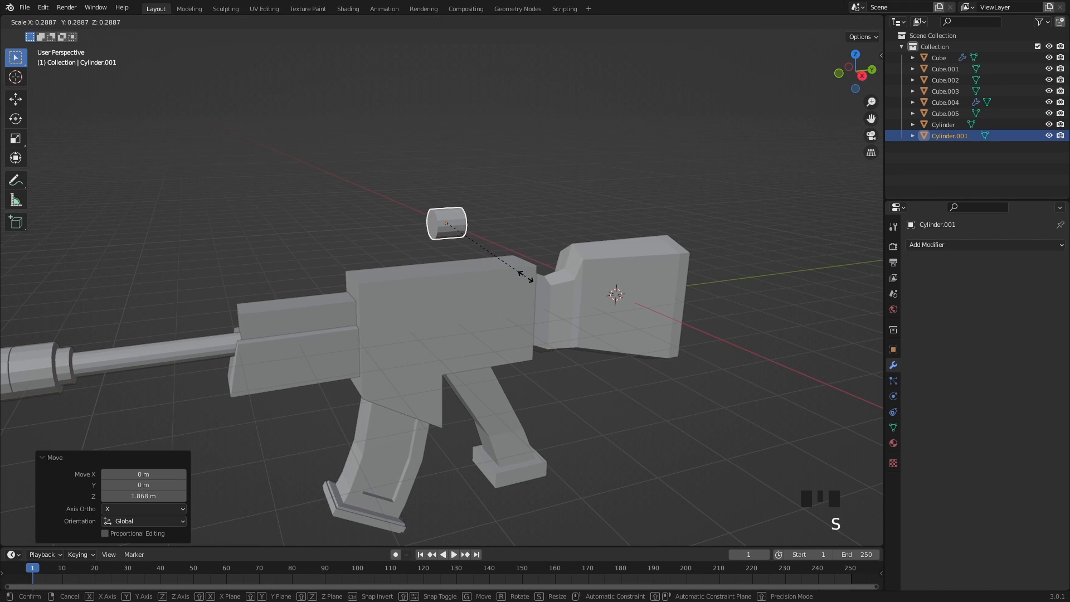
left_click(531, 275)
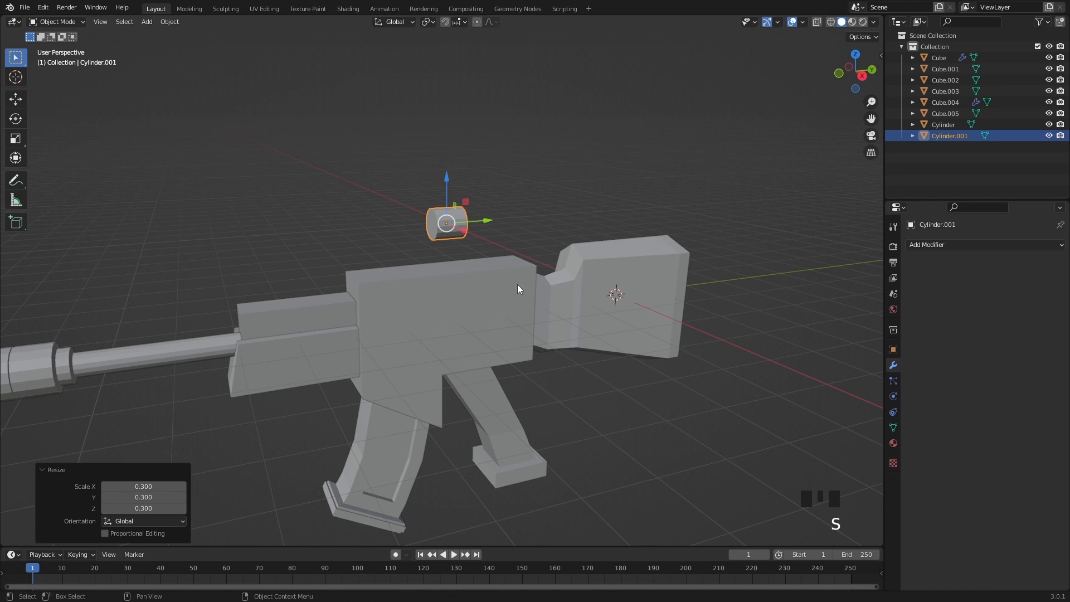
middle_click_drag(517, 284, 570, 252, "shift")
middle_click_drag(416, 237, 493, 250)
scroll(477, 257, "up", 3)
left_click_drag(389, 192, 389, 206)
Move the cylinder about 0.33 m along Y toward the stock and scale it to 0.98
middle_click_drag(703, 294, 494, 266, "shift")
scroll(516, 265, "down", 2)
left_click_drag(472, 242, 516, 289)
middle_click_drag(516, 293, 675, 340, "shift")
key("s")
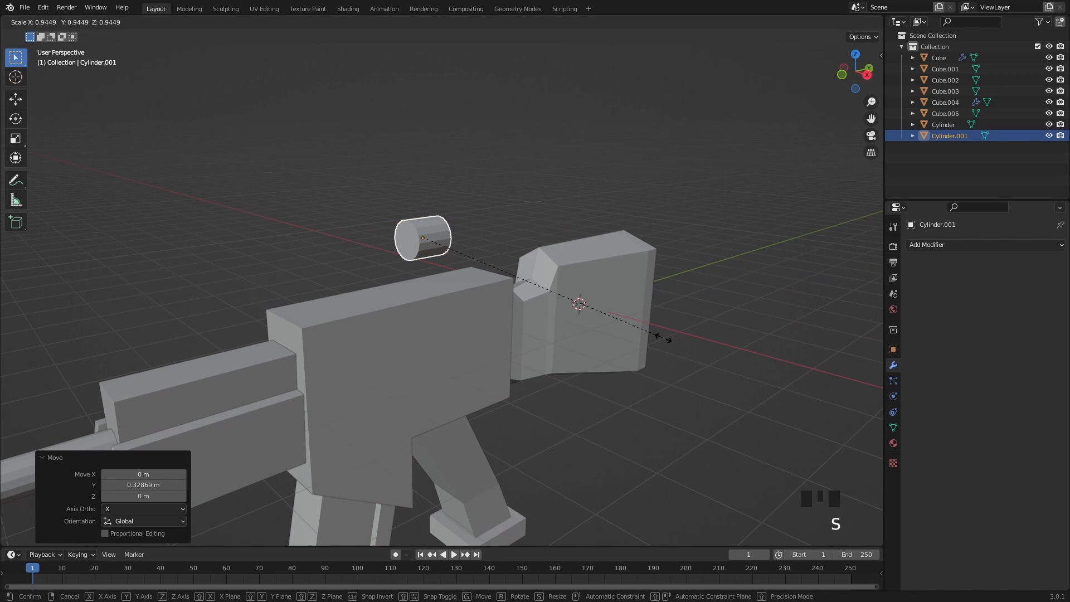
left_click(673, 340)
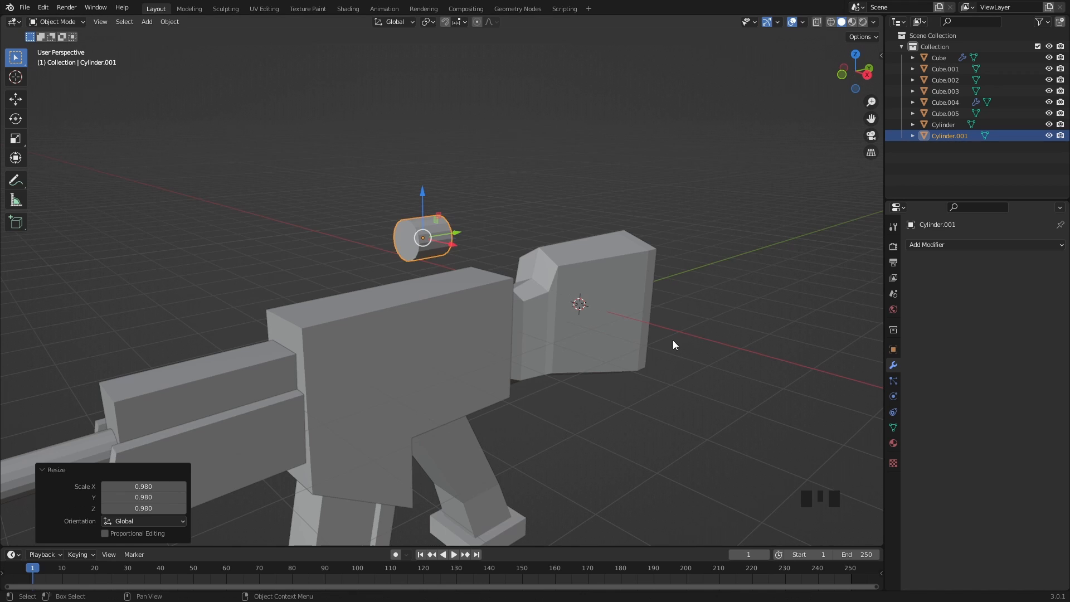
Enlarge the cylinder by a factor of about 1.13 and apply its transform
scroll(436, 281, "up", 4)
middle_click_drag(437, 281, 516, 353)
key("KP_Decimal")
scroll(517, 357, "down", 2)
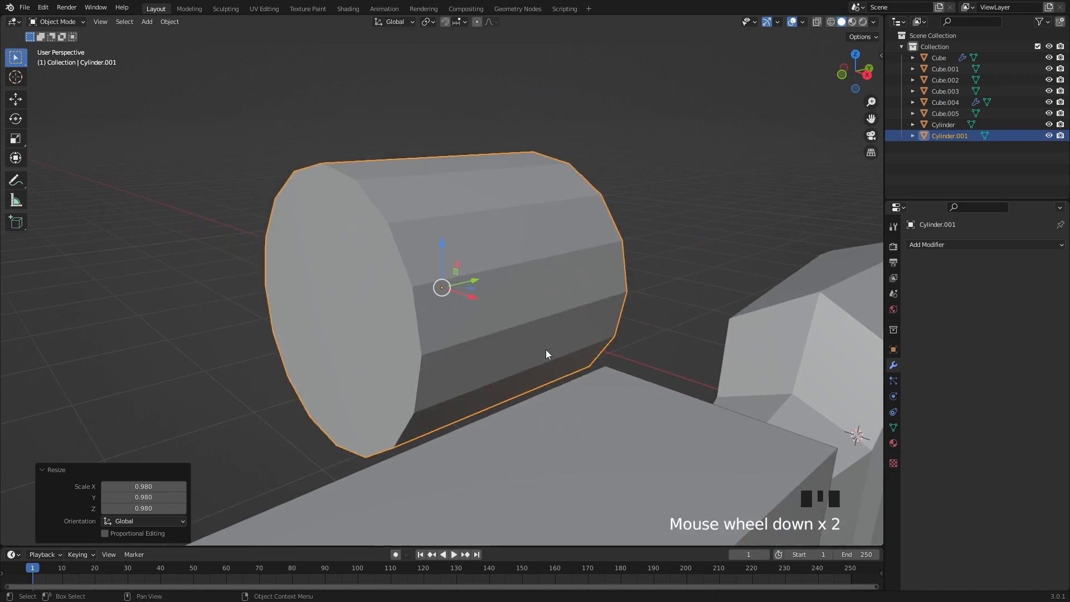
key("s")
left_click(625, 351)
middle_click_drag(624, 351, 520, 349)
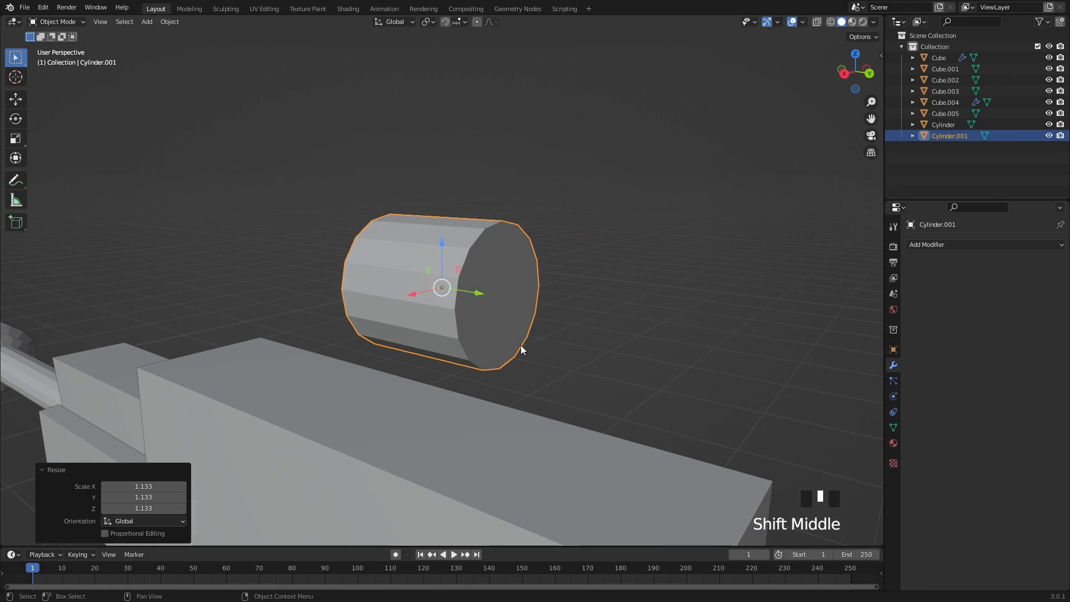
key("ctrl+a")
left_click(518, 348)
In face mode of Edit Mode, inset both end caps of the cylinder by about 0.14 m
key("Tab")
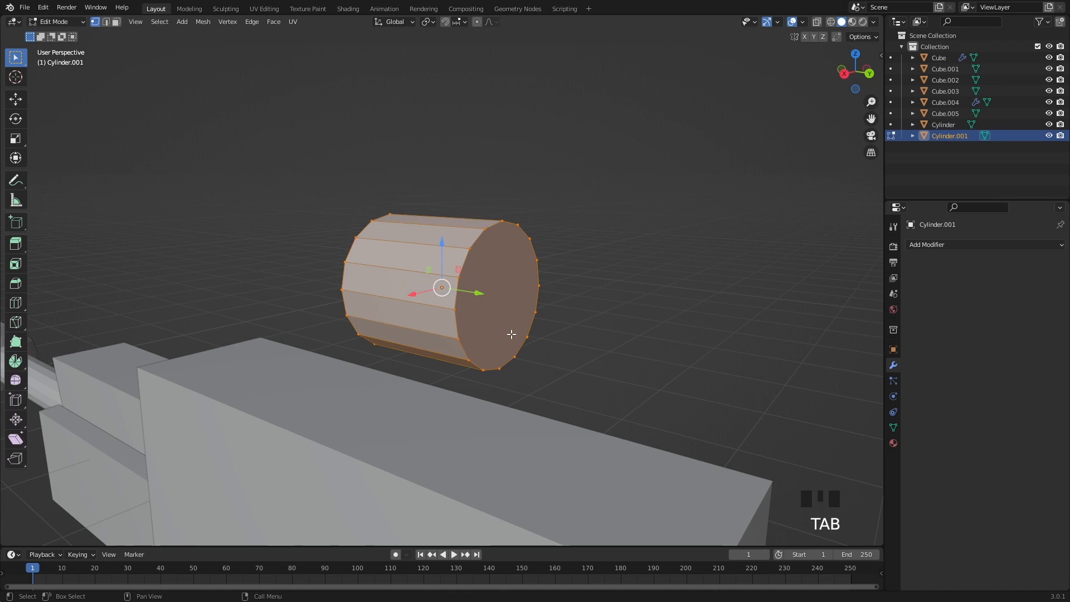
key("3")
left_click(500, 304)
middle_click_drag(368, 357, 488, 351)
left_click(411, 310, "shift")
middle_click_drag(411, 310, 555, 355, "shift")
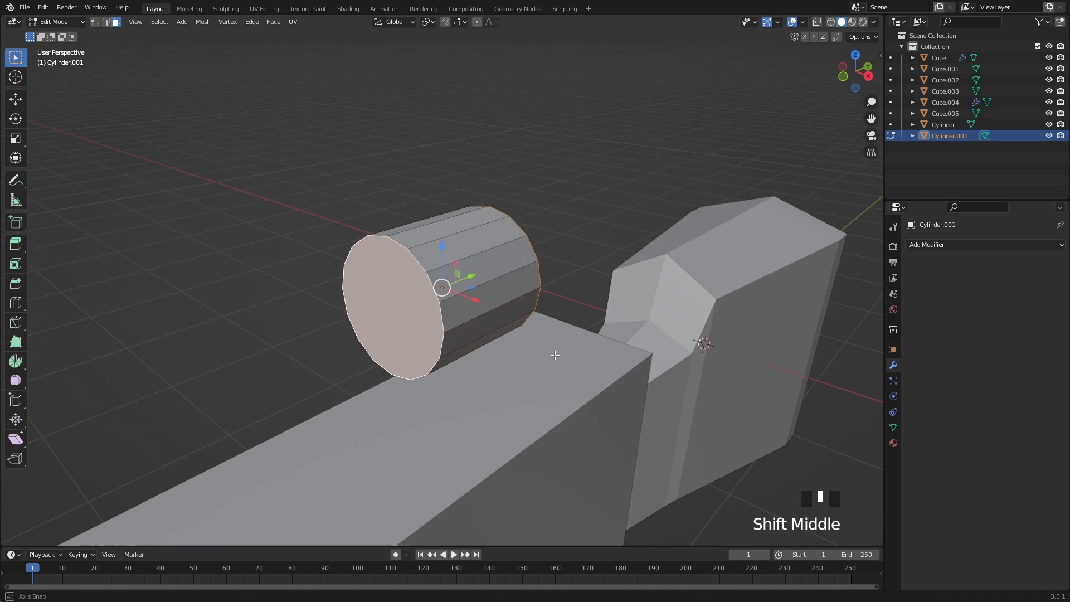
key("i")
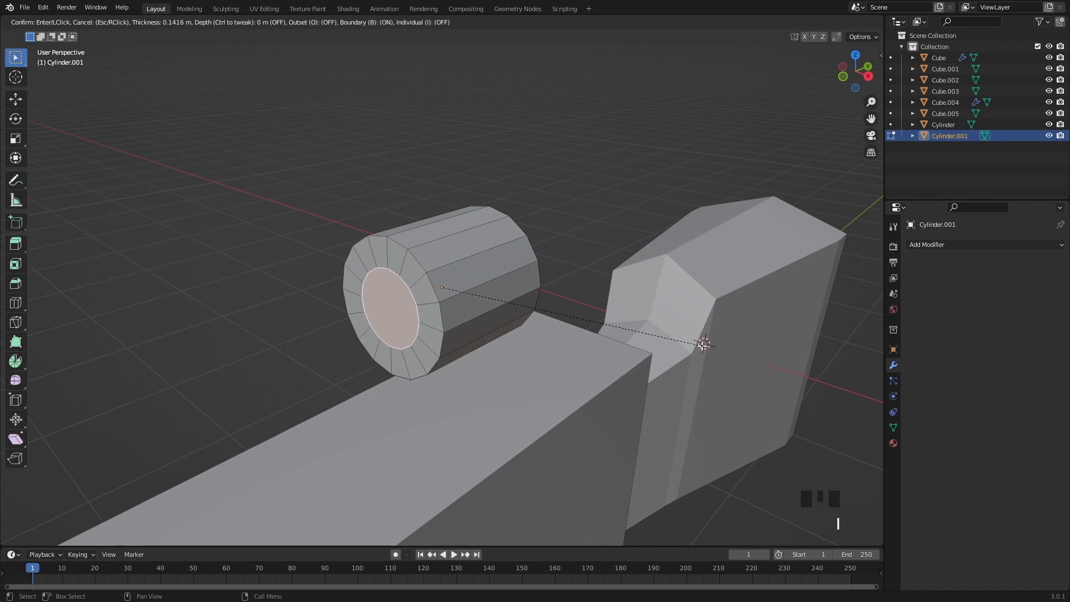
left_click(703, 344)
middle_click_drag(704, 344, 647, 342)
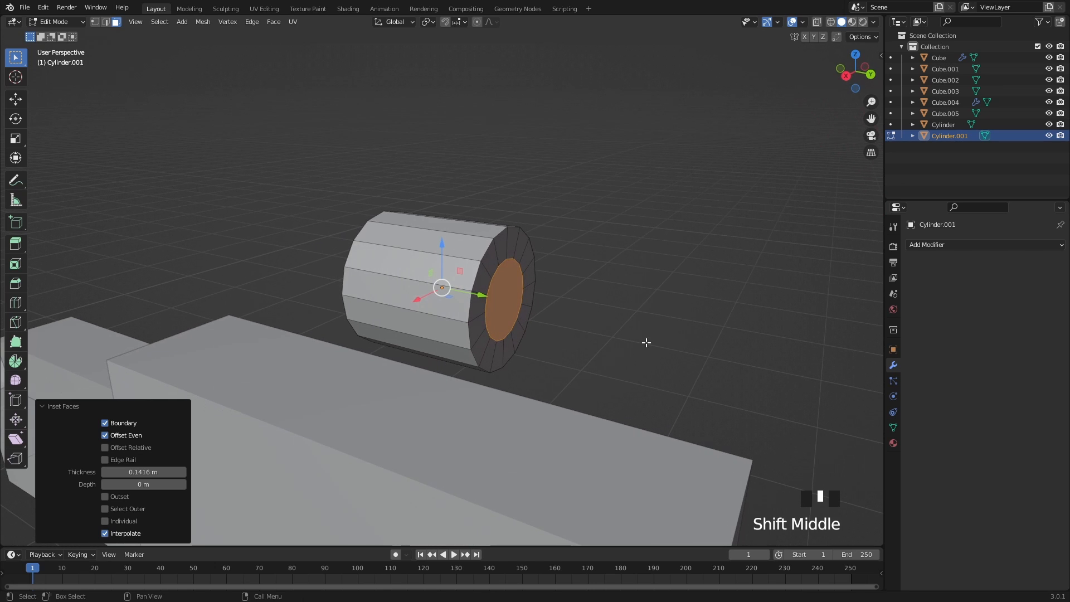
Extrude both inset caps outward along their normals by about 0.27 m using Shrink/Fatten
key("e")
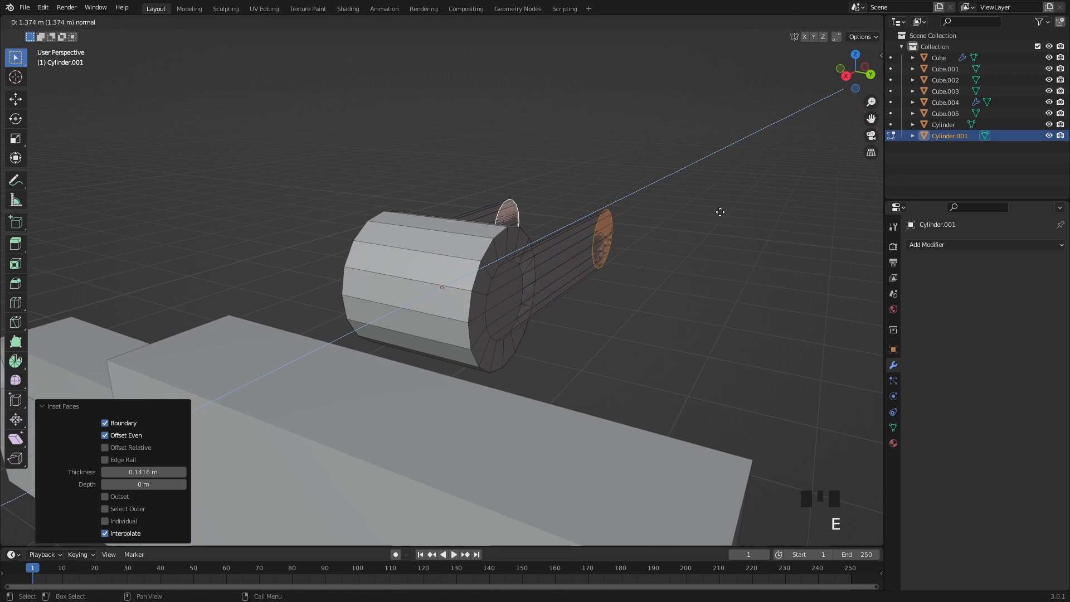
right_click(724, 267)
key("alt+s")
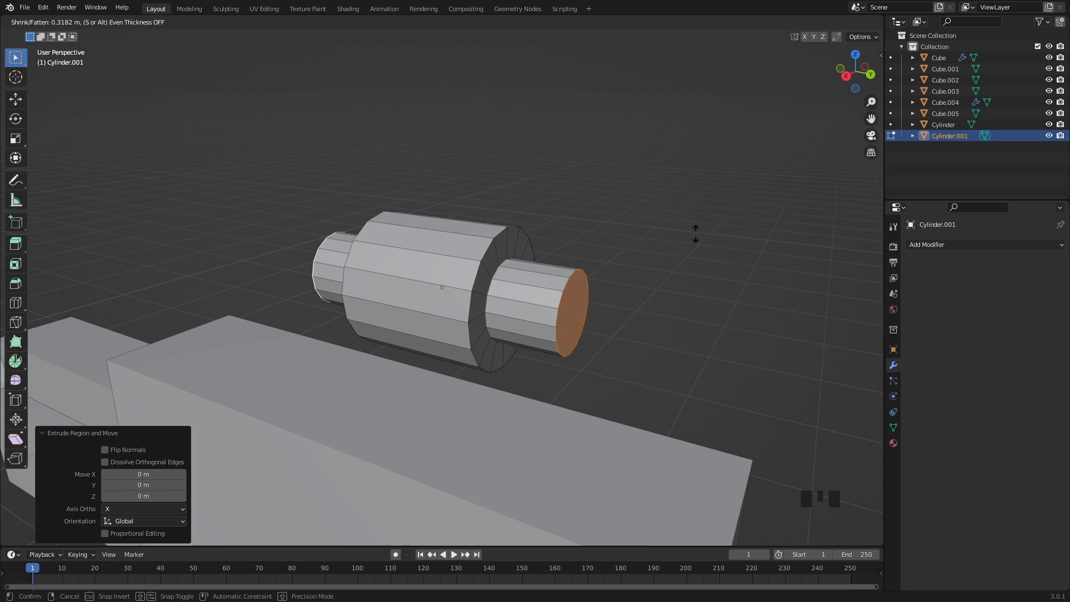
left_click(689, 256)
middle_click_drag(688, 258, 671, 334, "shift")
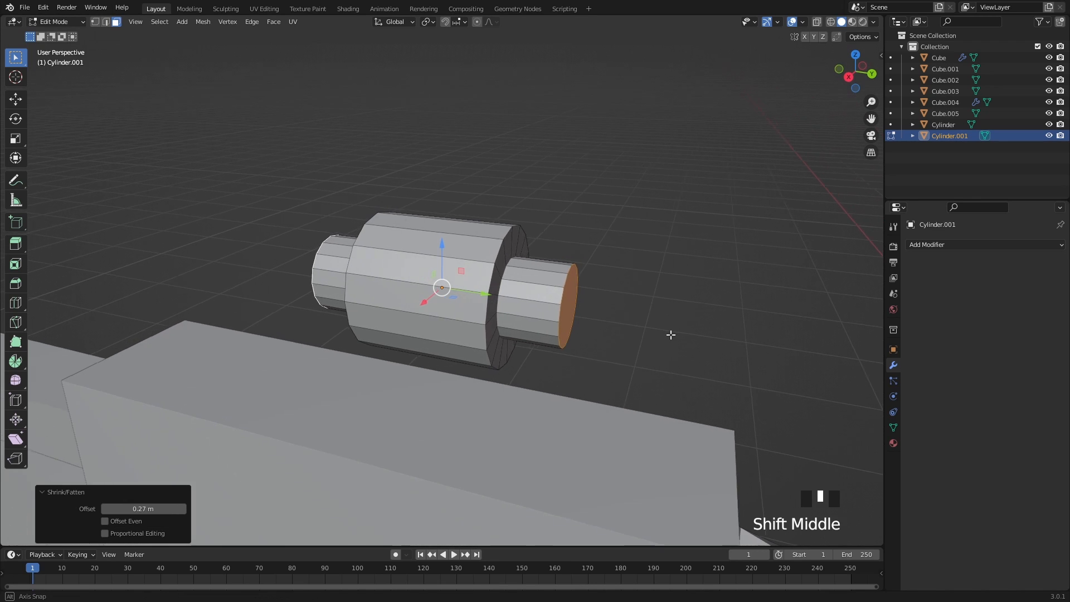
Extrude the stock-side end cap in place and scale it to about 1.57 to start a flange
middle_click_drag(574, 310, 607, 306)
key("e")
right_click(681, 299)
key("s")
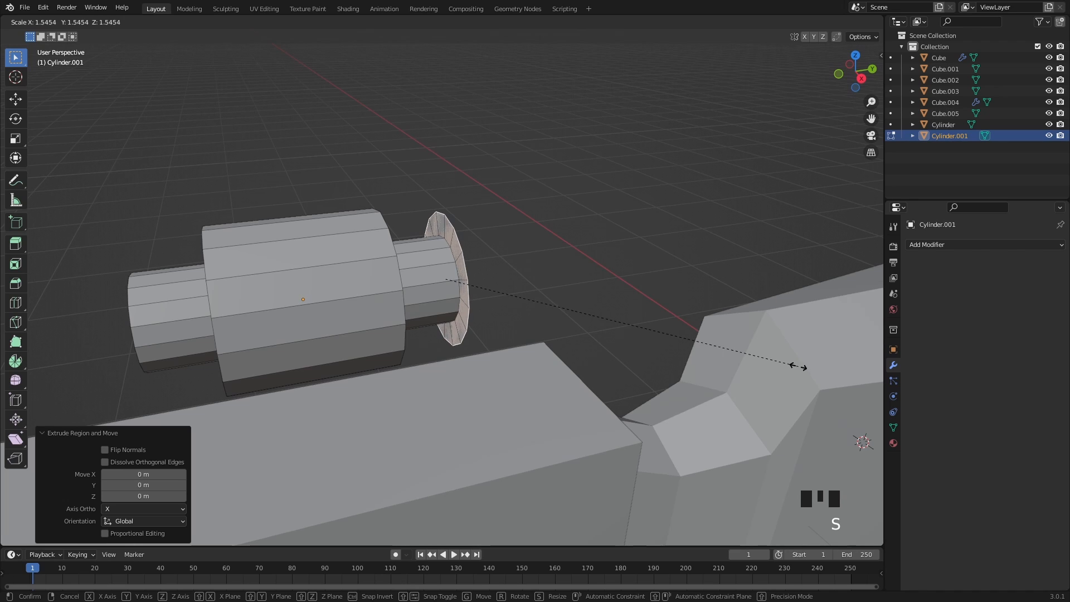
left_click(802, 368)
Extrude the flange about 0.09 m thick and widen its outer end by a scale of 1.27
key("e")
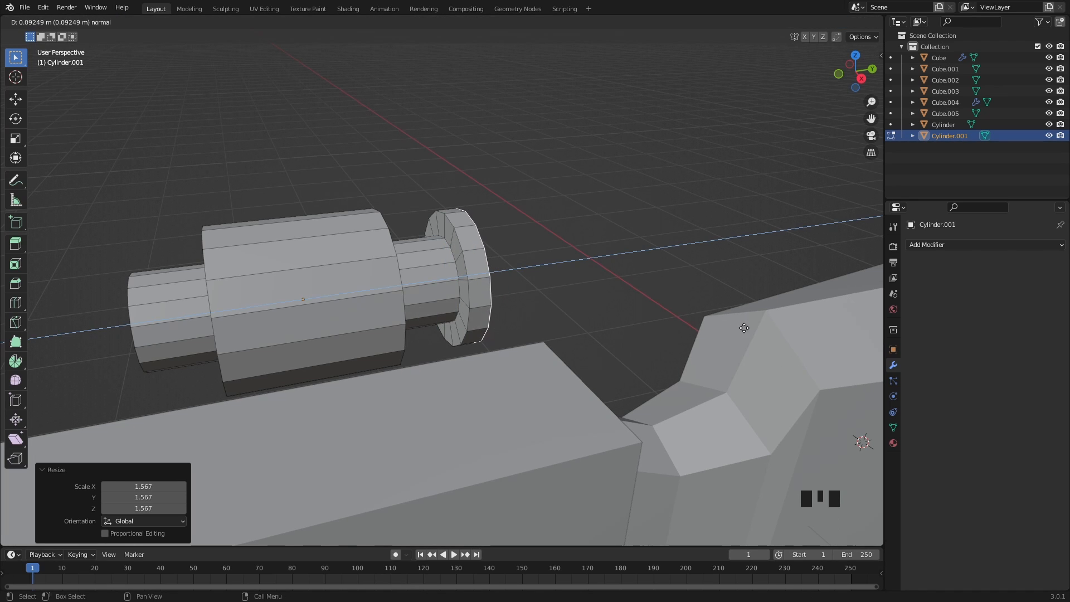
left_click(744, 328)
key("s")
left_click(749, 301)
Extrude the widened end about 0.58 m toward the stock and taper it by scaling to about 0.88
key("e")
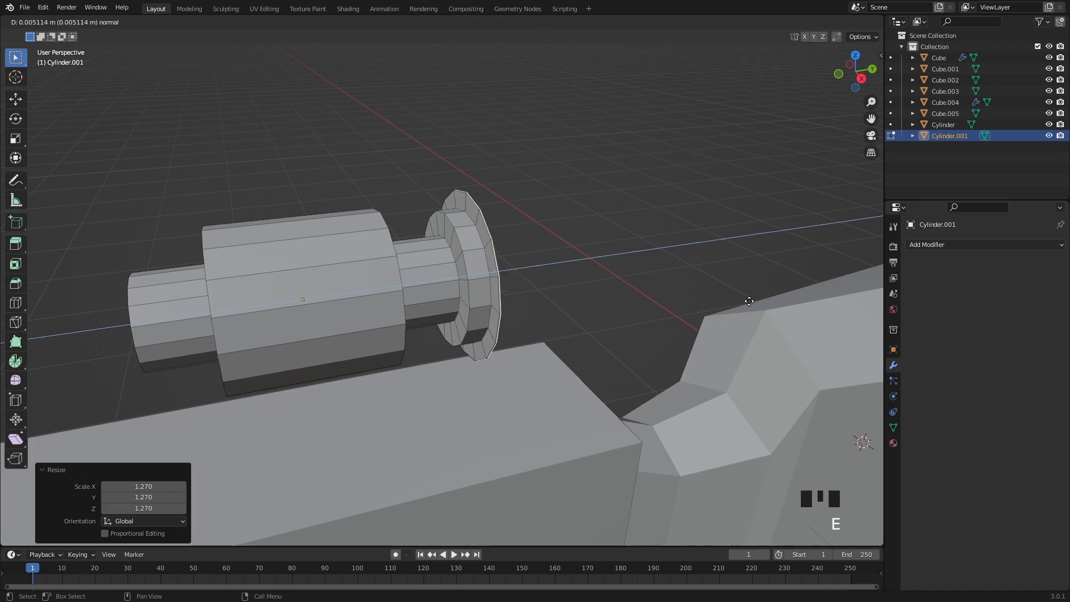
left_click(809, 305)
key("s")
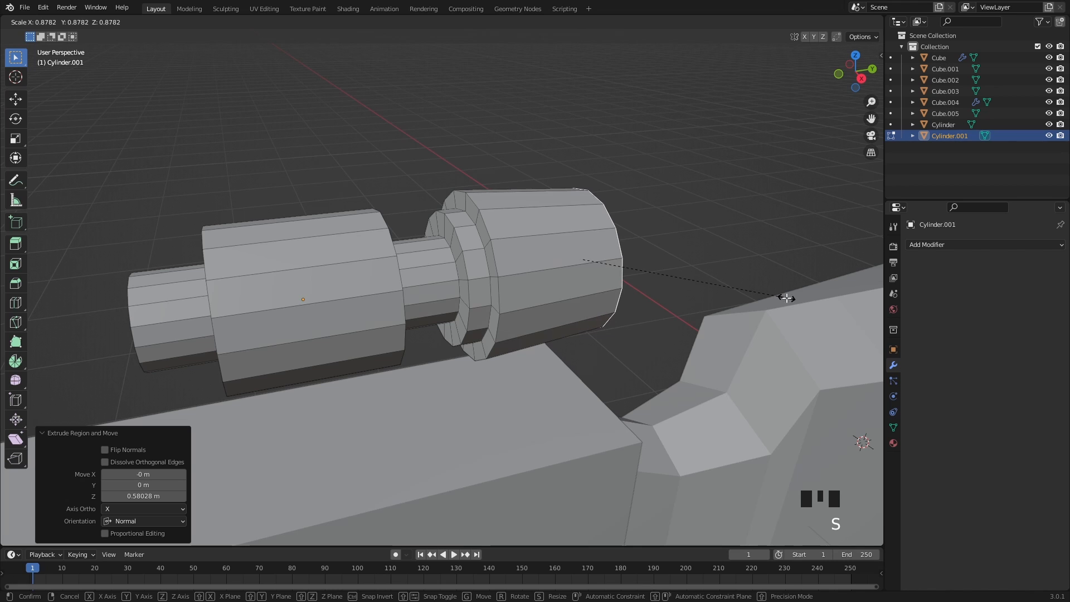
left_click(787, 298)
Inset the eyepiece end face about 0.08 m and extrude it inward to form a recess
middle_click_drag(783, 298, 574, 284)
middle_click_drag(574, 285, 551, 260, "shift")
key("i")
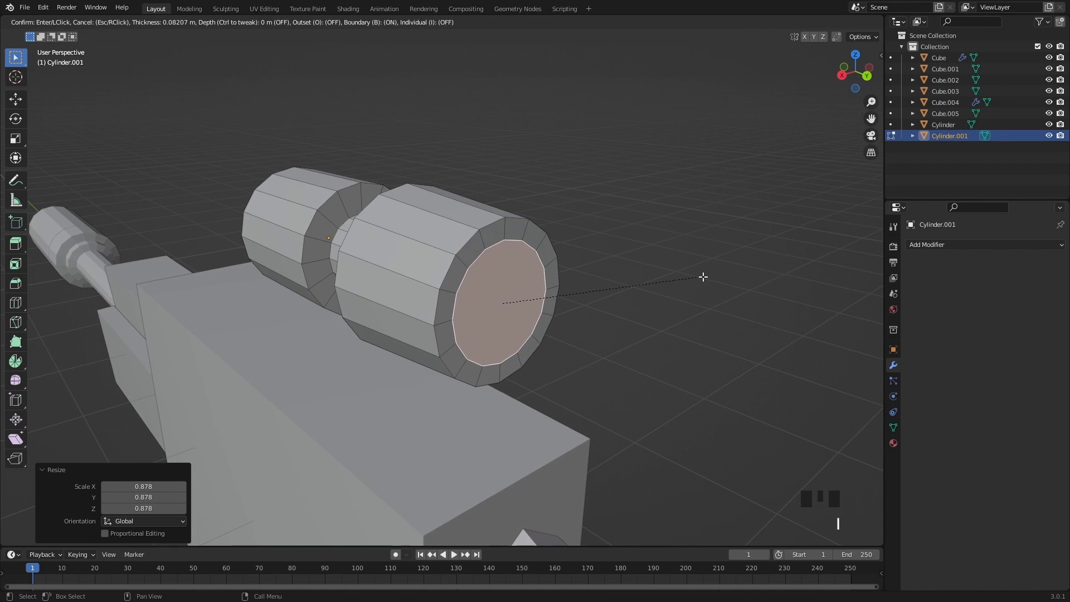
left_click(704, 277)
key("e")
left_click(719, 287)
Inset the recessed eyepiece face about 0.11 m and merge it at center
key("i")
left_click(698, 292)
key("m")
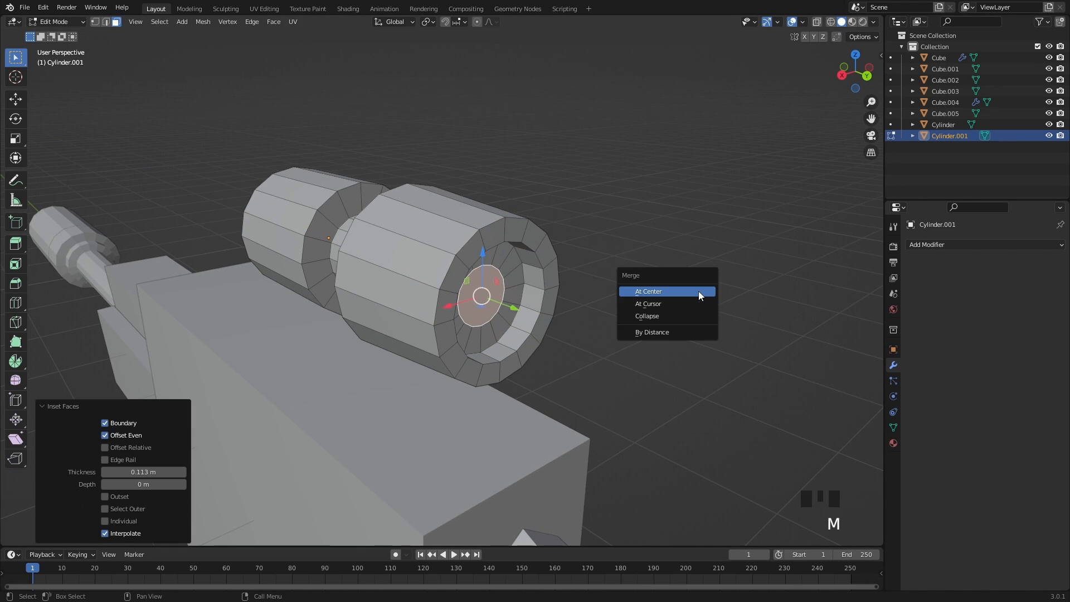
left_click(699, 292)
Extrude the muzzle-side end cap of the scope in place and scale it up to start a matching flange
scroll(700, 292, "down", 2)
middle_click_drag(699, 292, 451, 281, "shift")
middle_click_drag(452, 282, 561, 312, "shift")
key("e")
right_click(676, 281)
key("s")
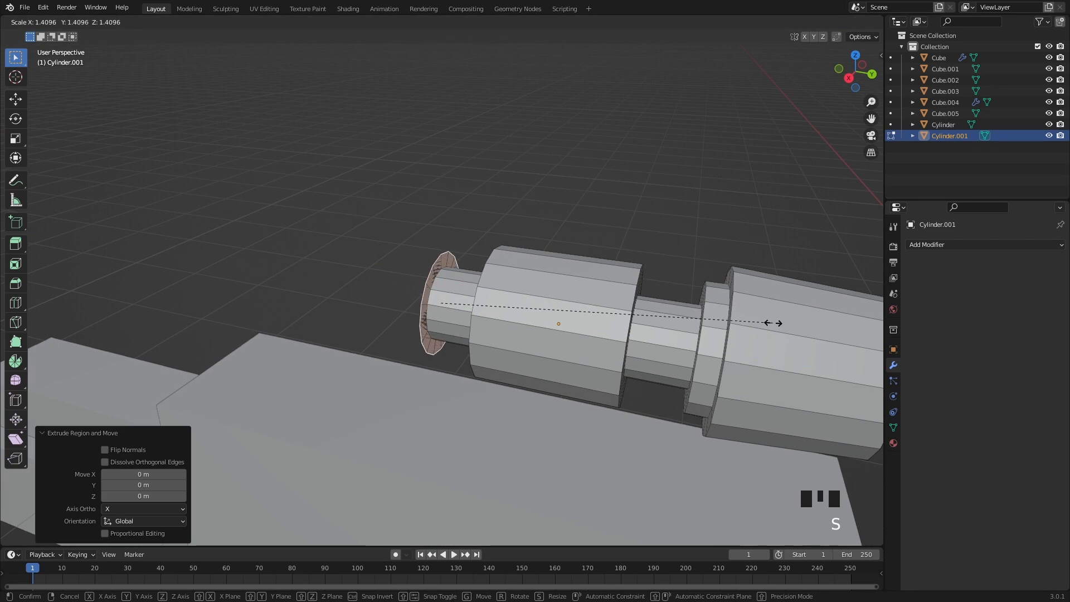
left_click(799, 335)
Extrude the muzzle-side flange to a thin rim and widen its outer face by a scale of about 1.47
key("e")
right_click(702, 308)
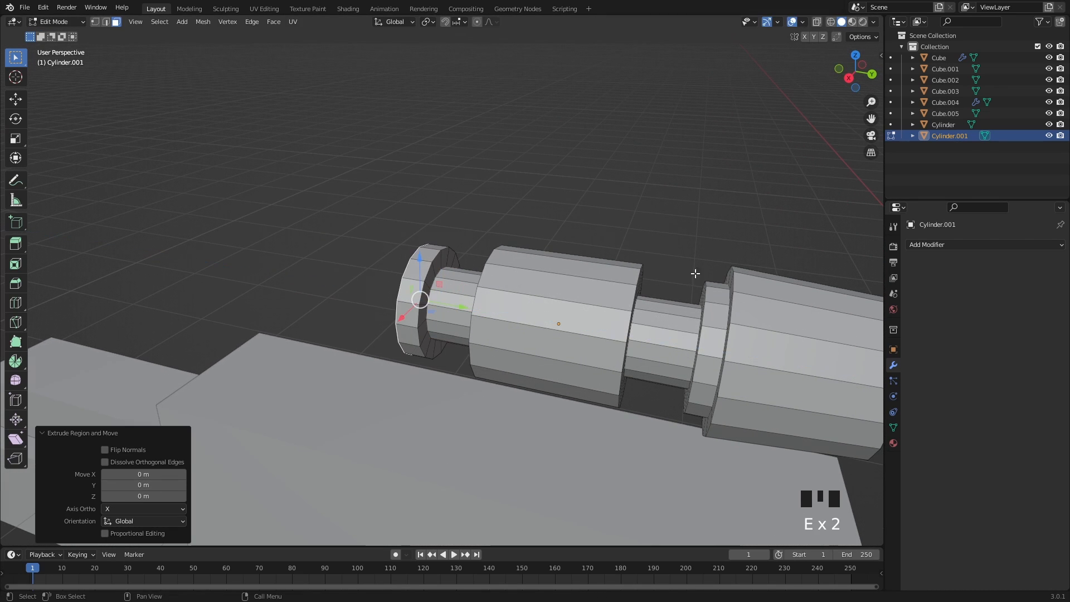
key("s")
left_click(768, 288)
Extrude the widened front face of the scope outward about 1.37 m to form the long front tube
middle_click_drag(768, 289, 466, 294, "shift")
key("e")
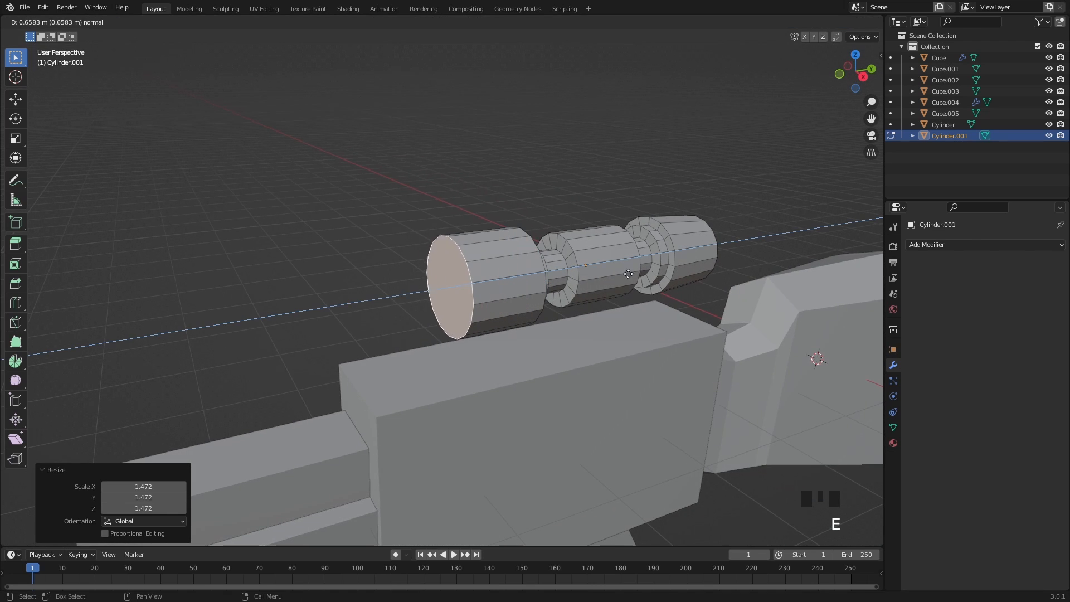
left_click(542, 286)
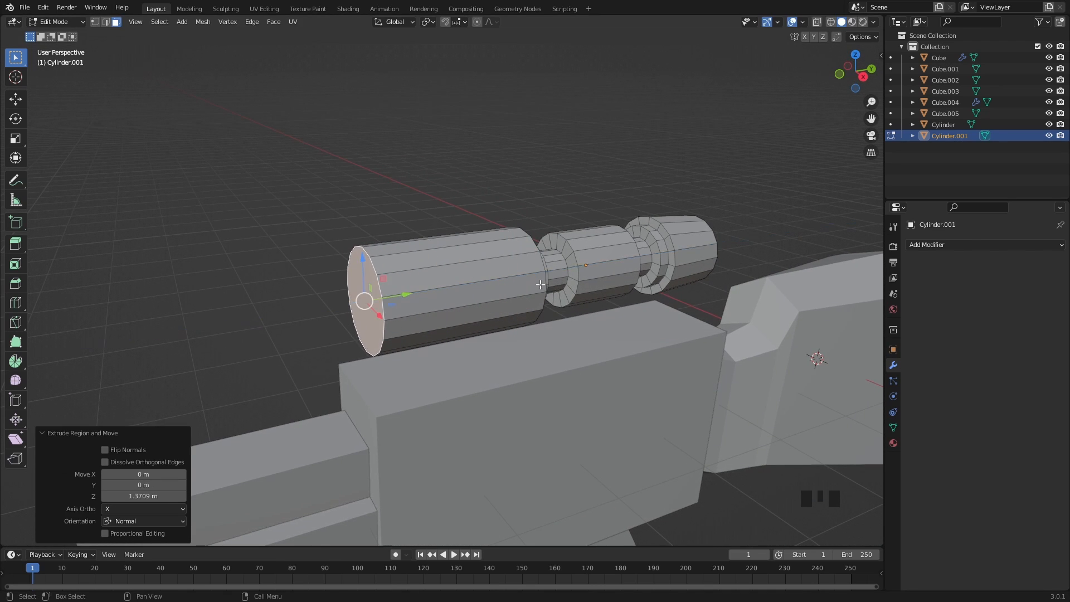
Scale up the front tube's end face to flare it, and move that face further toward the muzzle
scroll(540, 286, "down", 4)
middle_click_drag(540, 286, 505, 265)
middle_click_drag(504, 265, 580, 282, "shift")
key("s")
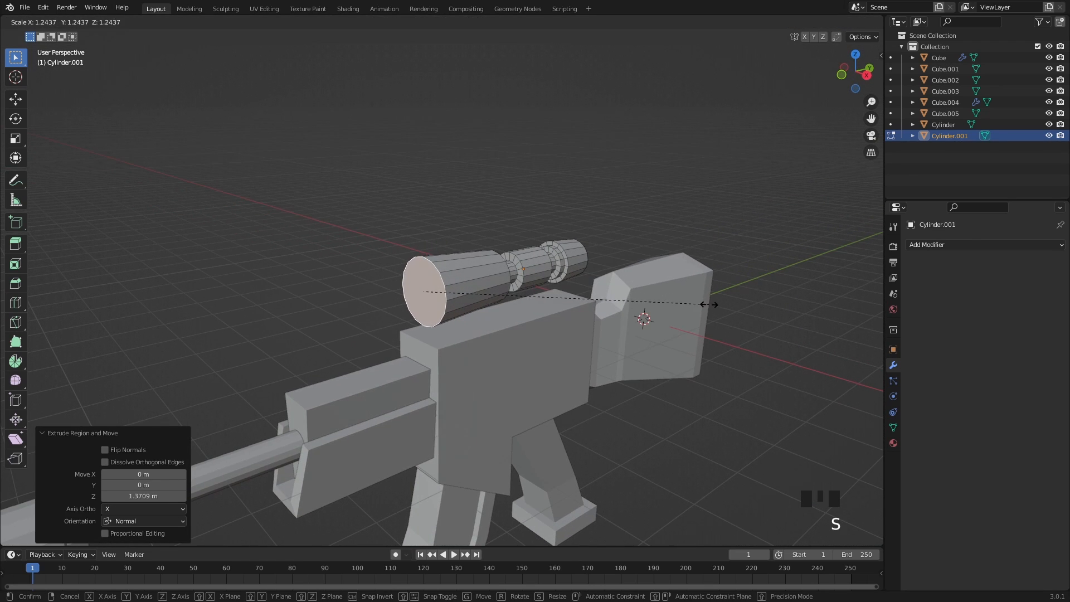
left_click(709, 305)
left_click_drag(459, 284, 411, 294)
Select the whole scope mesh and scale it along the Z axis
middle_click_drag(474, 295, 429, 281)
middle_click_drag(429, 282, 553, 288, "shift")
scroll(553, 288, "up", 2)
key("a")
key("s")
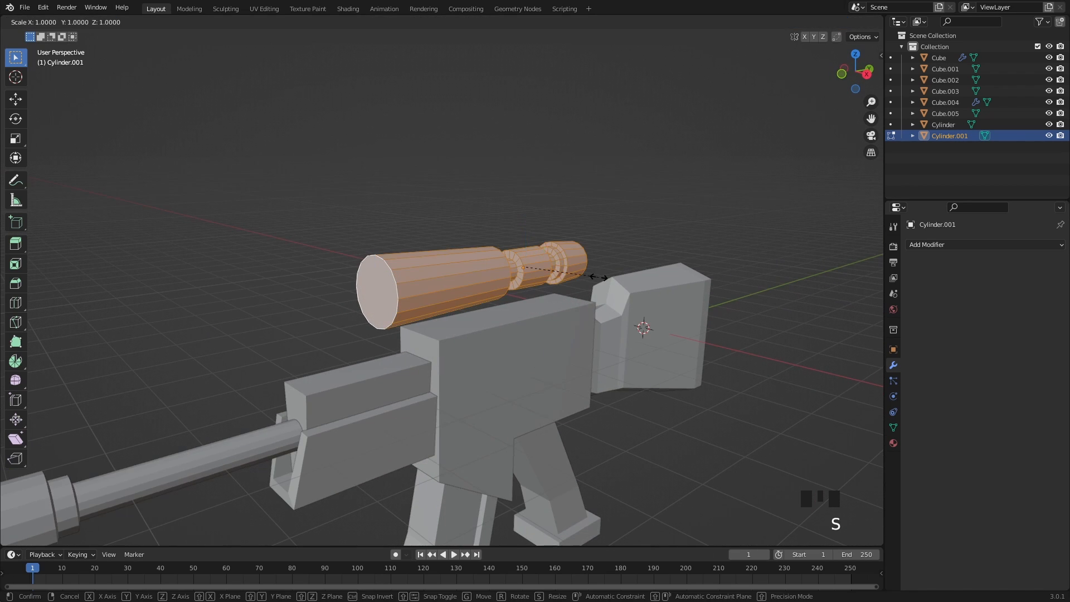
key("z")
left_click(627, 303)
Select only the scope's long front tube and thicken it by about 1.06 in X and Z, excluding Y
middle_click_drag(627, 303, 549, 290)
middle_click_drag(549, 290, 563, 301, "shift")
key("KP_3")
scroll(373, 244, "up", 1)
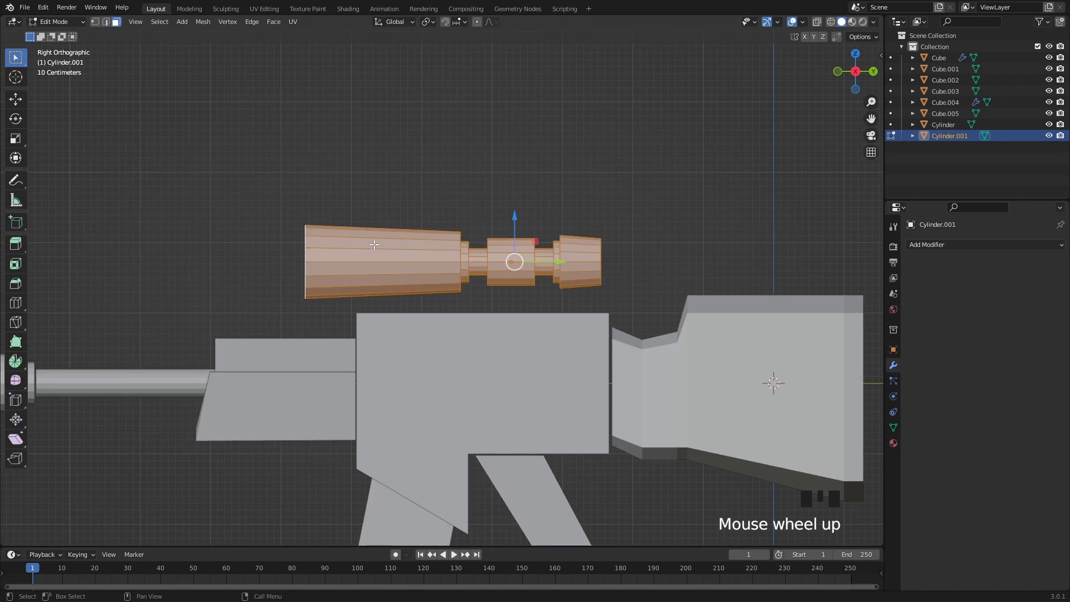
key("alt+z")
left_click_drag(272, 192, 467, 328)
scroll(467, 328, "up", 4)
middle_click_drag(505, 317, 560, 314, "shift")
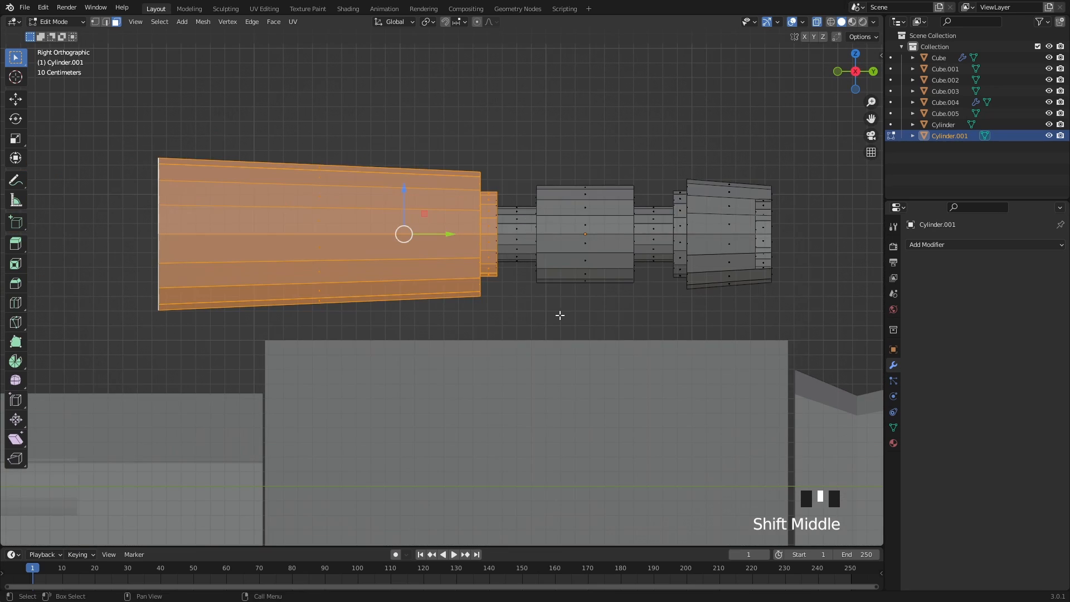
left_click_drag(587, 341, 485, 155, "ctrl")
middle_click_drag(443, 278, 564, 286, "shift")
key("alt+z")
scroll(554, 292, "down", 4)
key("s")
key("shift+y")
left_click(650, 309)
Slim the scope's middle section between the two necks by scaling it in X and Z, excluding Y
key("alt+z")
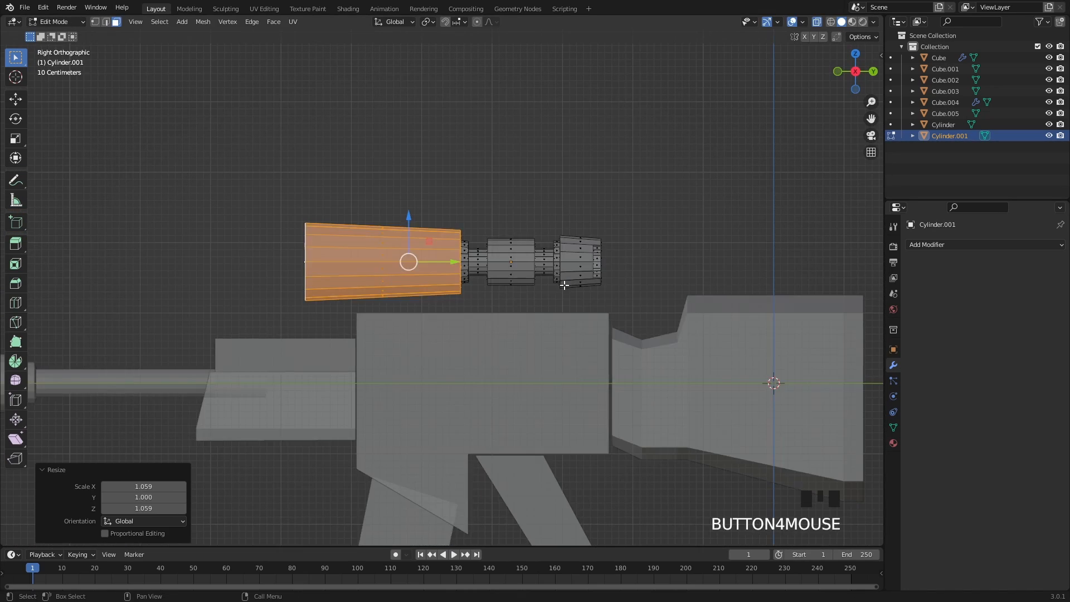
scroll(564, 285, "up", 2)
left_click_drag(520, 192, 563, 318)
key("alt+z")
middle_click_drag(563, 318, 471, 308, "shift")
scroll(627, 324, "down", 2)
key("s")
key("shift+y")
left_click(690, 328)
Inset the scope's large front face about 0.164 m and extrude it inward to form a lens recess
scroll(690, 328, "down", 3)
left_click(441, 293)
scroll(440, 293, "up", 3)
key("i")
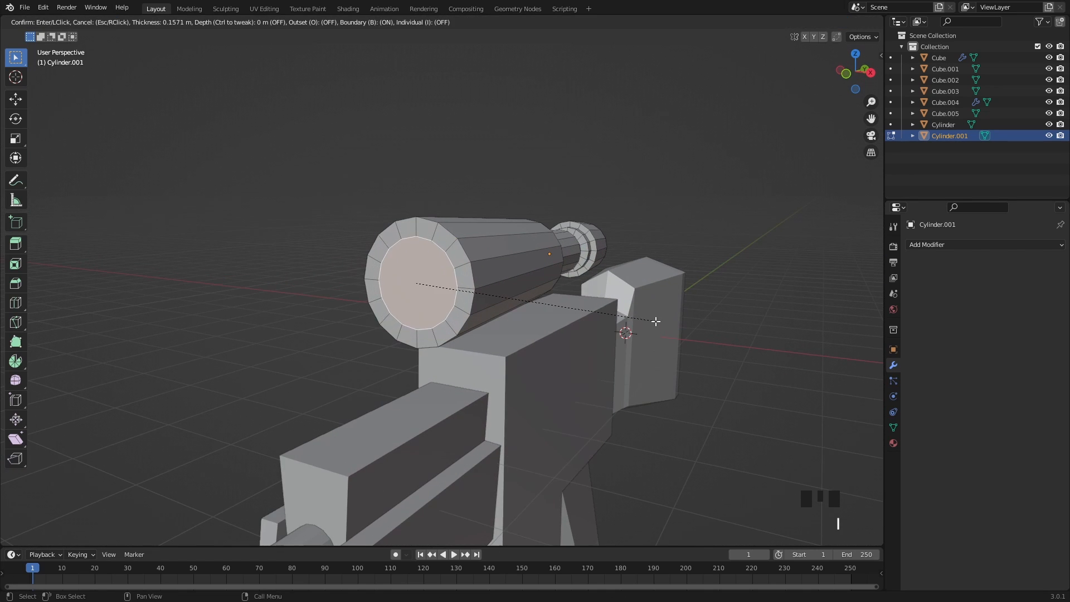
left_click(659, 323)
middle_click_drag(659, 322, 539, 329, "shift")
key("e")
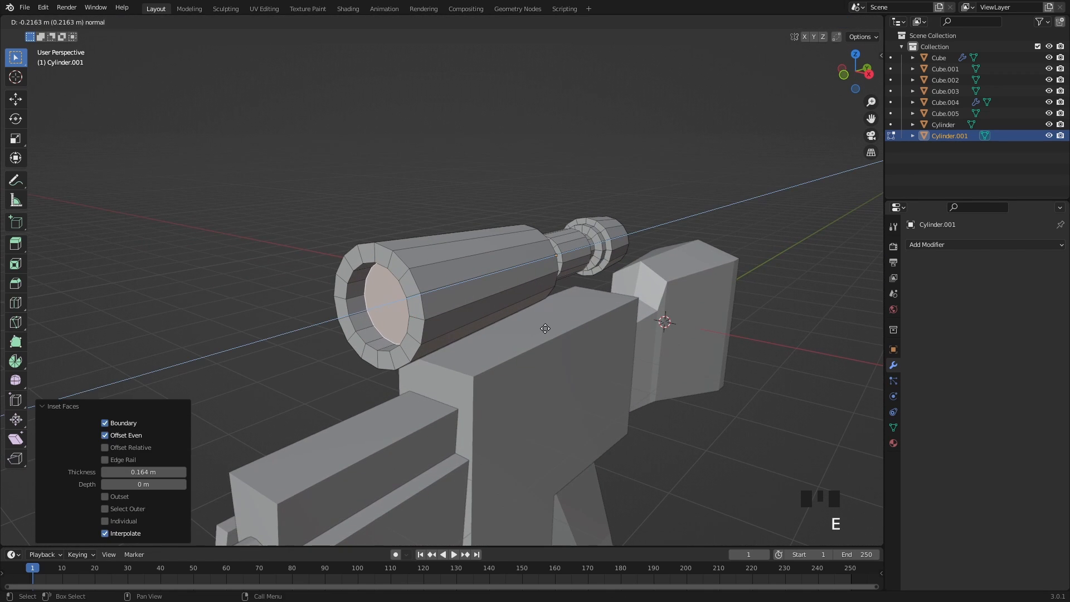
left_click(545, 329)
Merge the recessed front lens face at its center and return to Object Mode
key("m")
left_click(623, 334)
key("Tab")
Scale the whole scope up slightly and raise it a little above the body
scroll(607, 390, "down", 4)
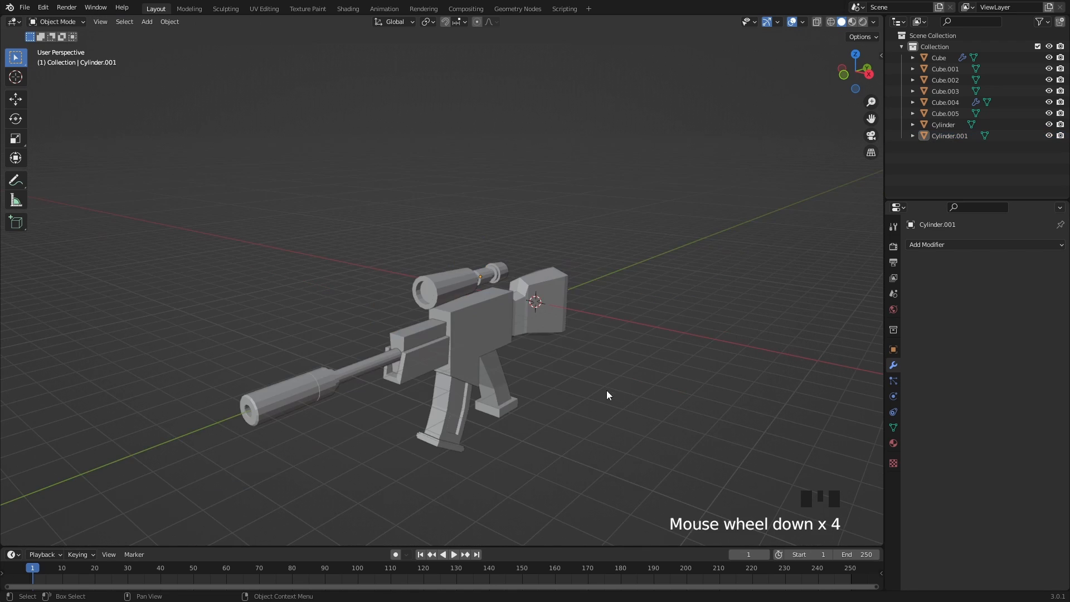
middle_click_drag(606, 390, 576, 363, "shift")
scroll(590, 352, "up", 3)
left_click(490, 273)
key("s")
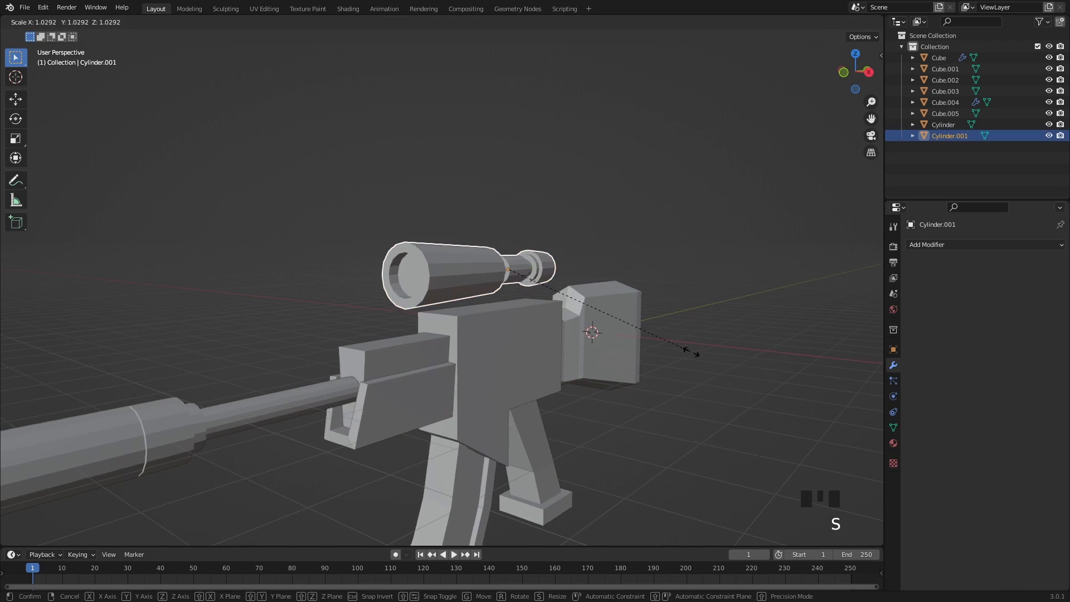
left_click(712, 363)
left_click_drag(508, 226, 509, 218)
Add a cube and scale it down to about 0.313 for the scope mount
middle_click_drag(641, 385, 581, 402, "shift")
key("shift+a")
mouse_move(585, 377)
left_click(680, 127)
key("s")
left_click(659, 337)
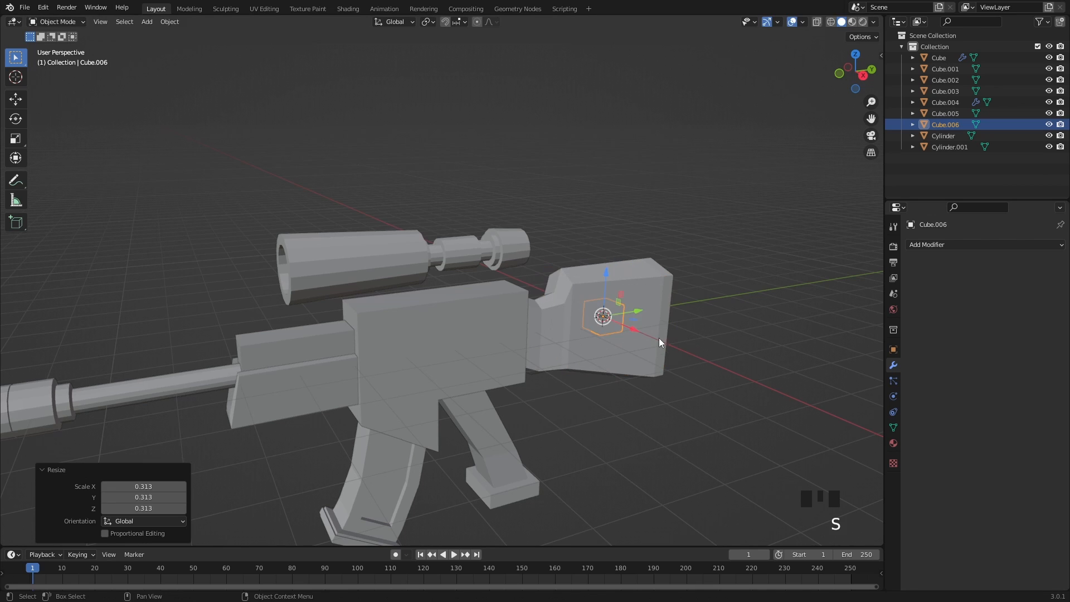
Raise the small cube about 1.21 m and shift it along Y to sit centered under the scope's middle section
left_click(863, 75)
scroll(511, 326, "up", 5)
left_click_drag(472, 367, 473, 220)
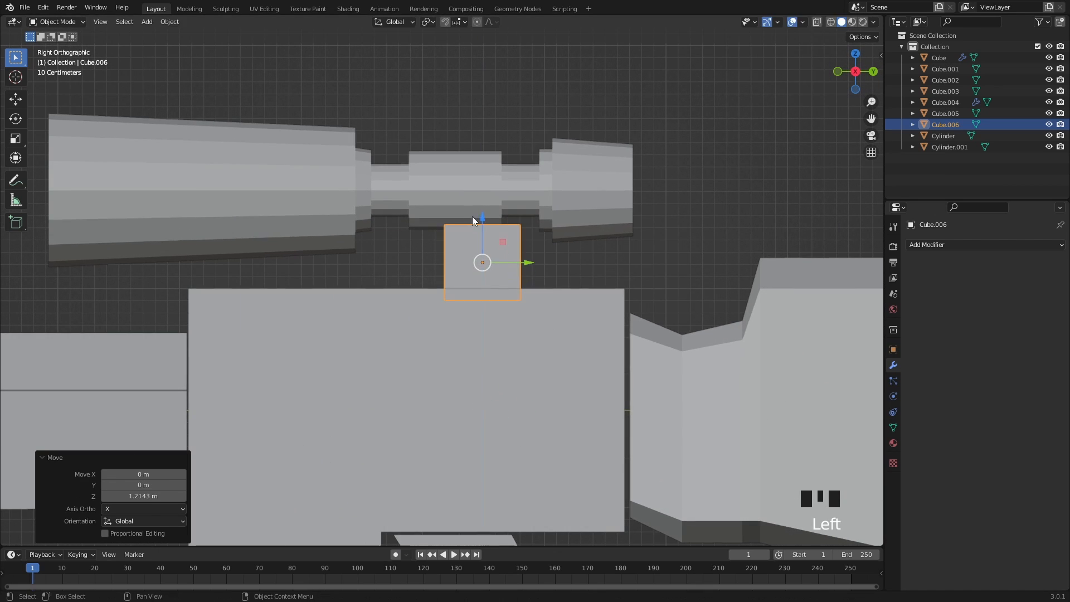
left_click_drag(526, 262, 498, 265)
Narrow the mount block to about 0.474 in X and raise it slightly to meet the scope
middle_click_drag(524, 340, 588, 354)
middle_click_drag(588, 354, 629, 363, "shift")
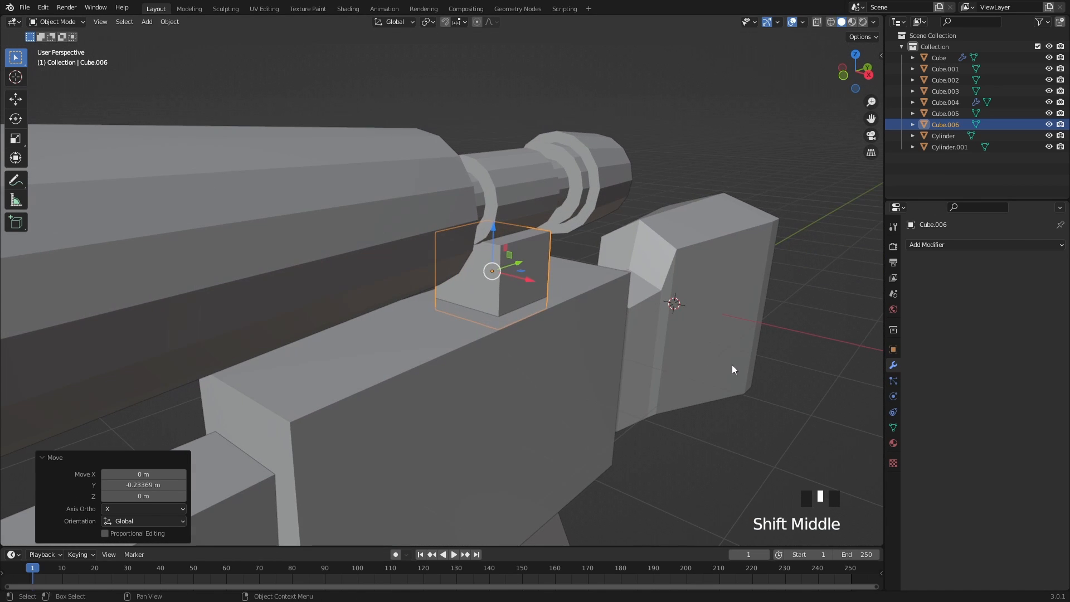
key("s")
key("x")
left_click(600, 329)
middle_click_drag(600, 329, 568, 321)
middle_click_drag(569, 321, 533, 310, "shift")
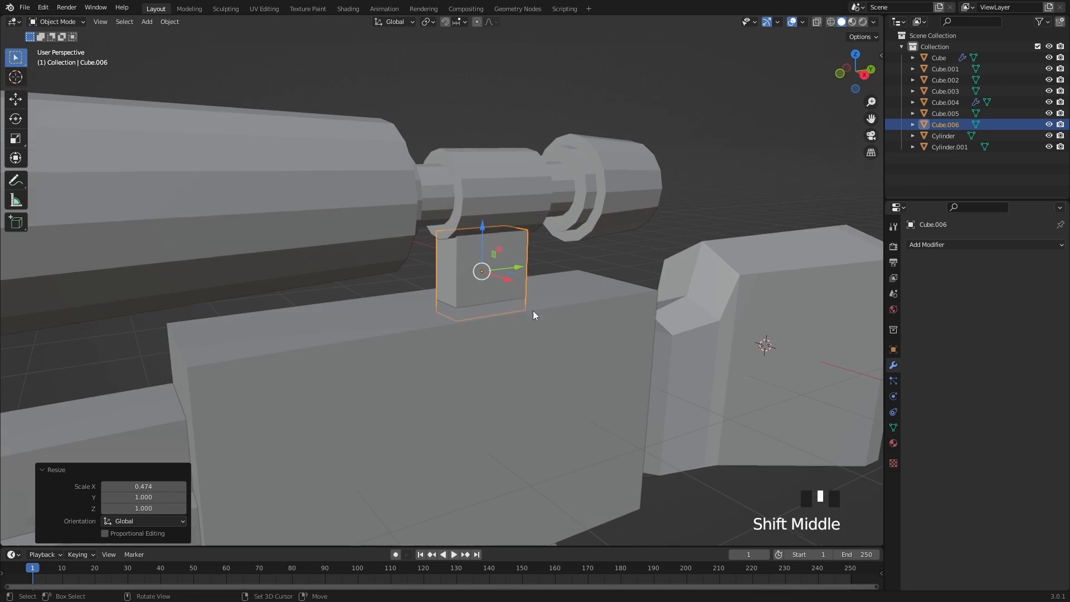
left_click_drag(483, 226, 483, 220)
Deselect the mount block and show the wireframe overlay on all the gun parts
left_click(628, 252)
scroll(613, 262, "down", 5)
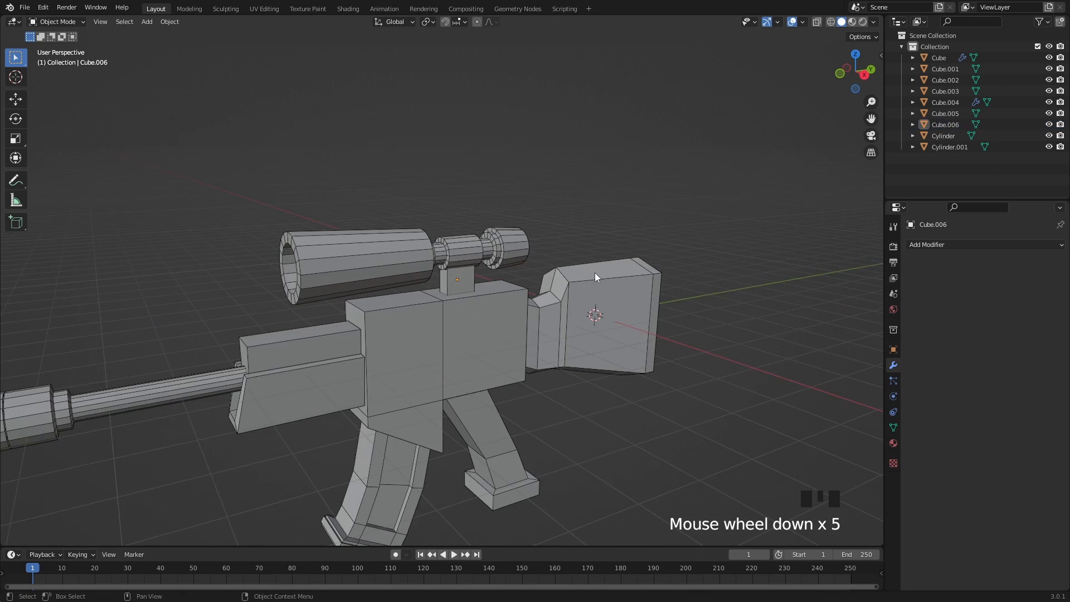
middle_click_drag(594, 273, 673, 325, "shift")
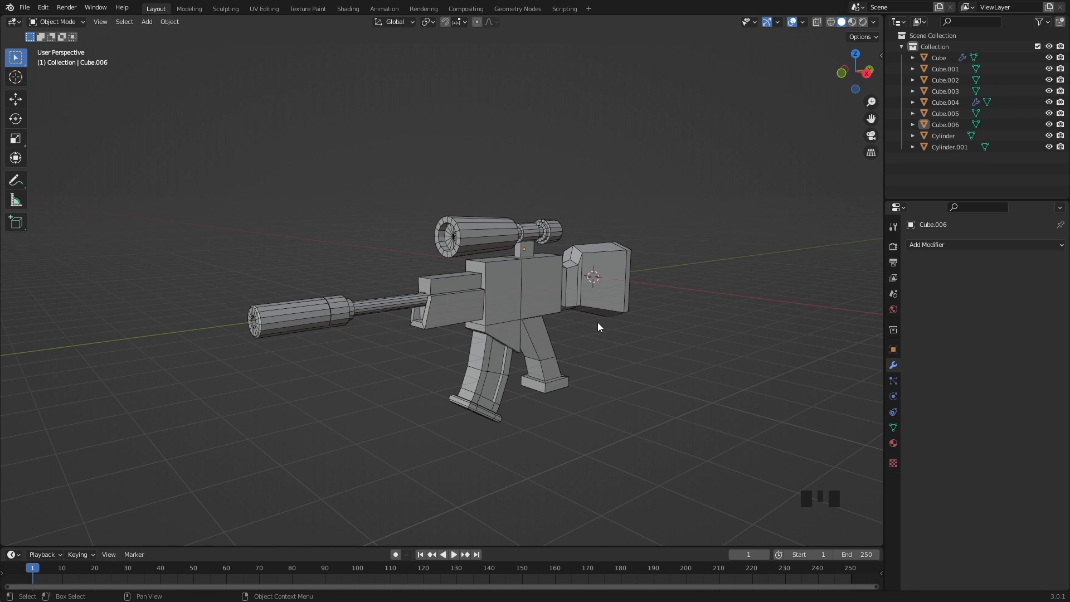
Lower the top vertices of the central gun body about 0.29 m and return to Object Mode
middle_click_drag(597, 329, 544, 308, "shift")
key("KP_3")
scroll(634, 334, "up", 2)
left_click(546, 309)
key("Tab")
scroll(564, 313, "up", 2)
key("1")
key("alt+z")
left_click_drag(387, 202, 666, 244)
left_click_drag(511, 187, 511, 203)
middle_click_drag(518, 223, 624, 251)
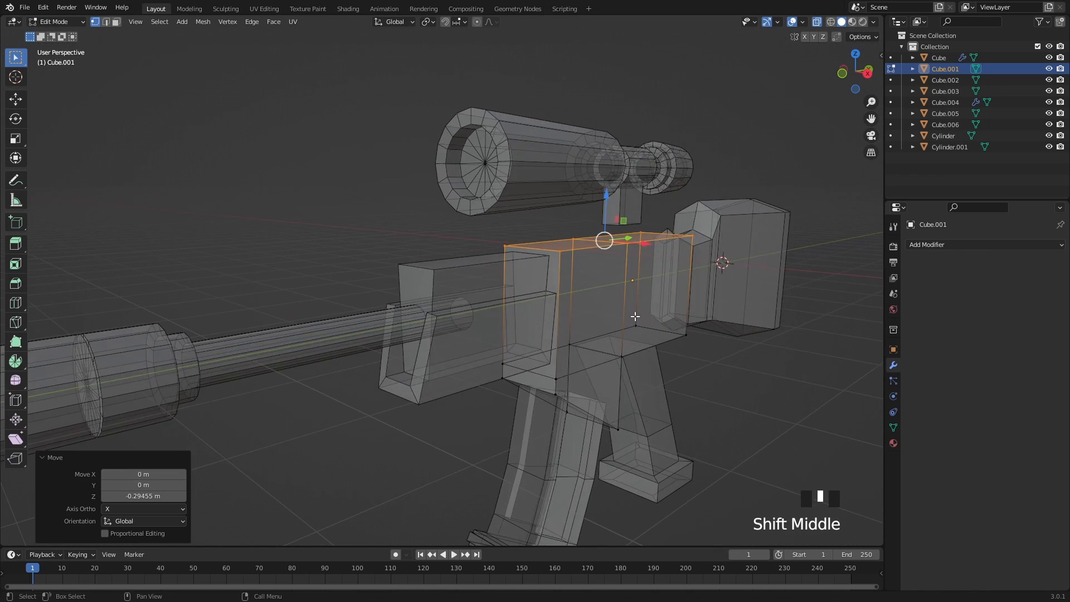
key("alt+z")
scroll(613, 301, "down", 3)
middle_click_drag(614, 312, 507, 348)
key("Tab")
Lower the stock along Z to line it up with the shortened body
left_click(545, 286)
left_click(546, 286)
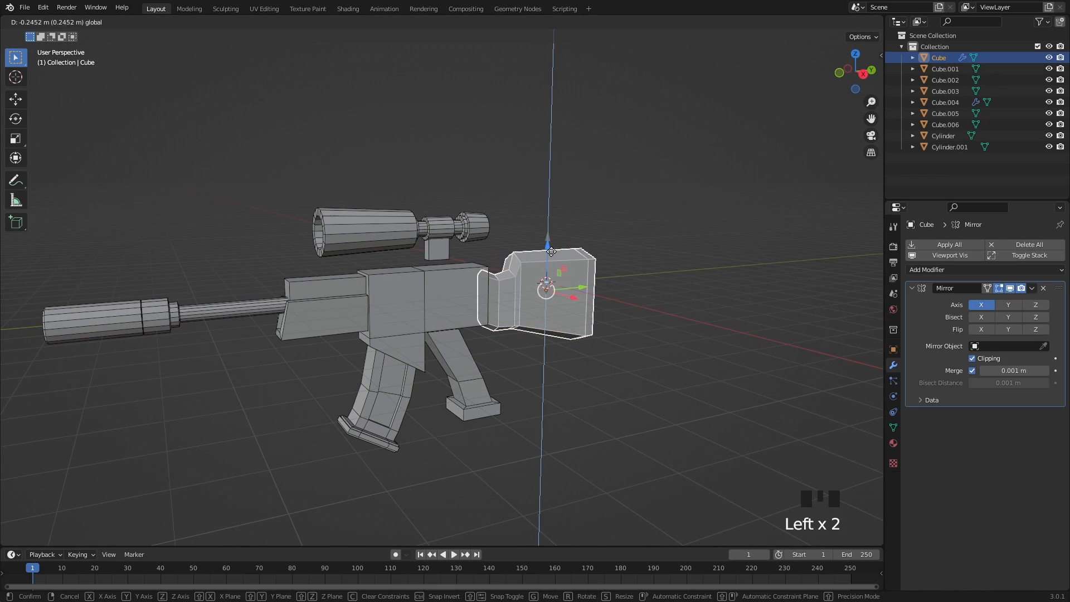
left_click(543, 282)
Select the mount block together with the scope and lower both along Z onto the body's top
scroll(491, 218, "up", 3)
left_click(438, 226)
left_click(433, 160, "shift")
left_click(432, 111)
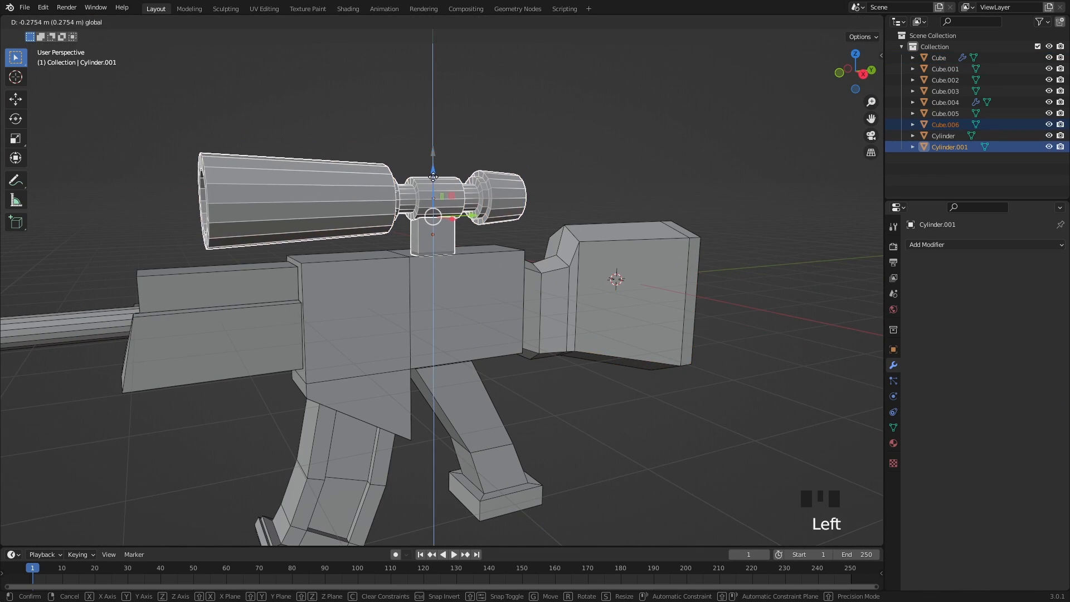
scroll(470, 320, "down", 3)
middle_click_drag(470, 320, 568, 384)
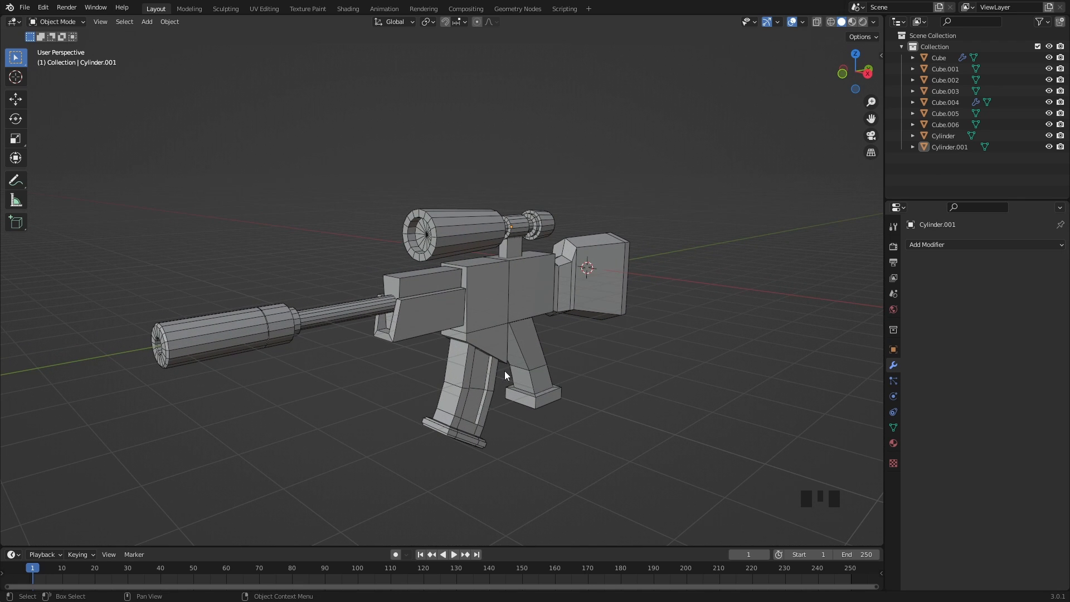
Open the stock mesh for editing and select the narrow strip of faces around its butt end
scroll(503, 370, "up", 2)
middle_click_drag(570, 379, 412, 360, "shift")
left_click(422, 340)
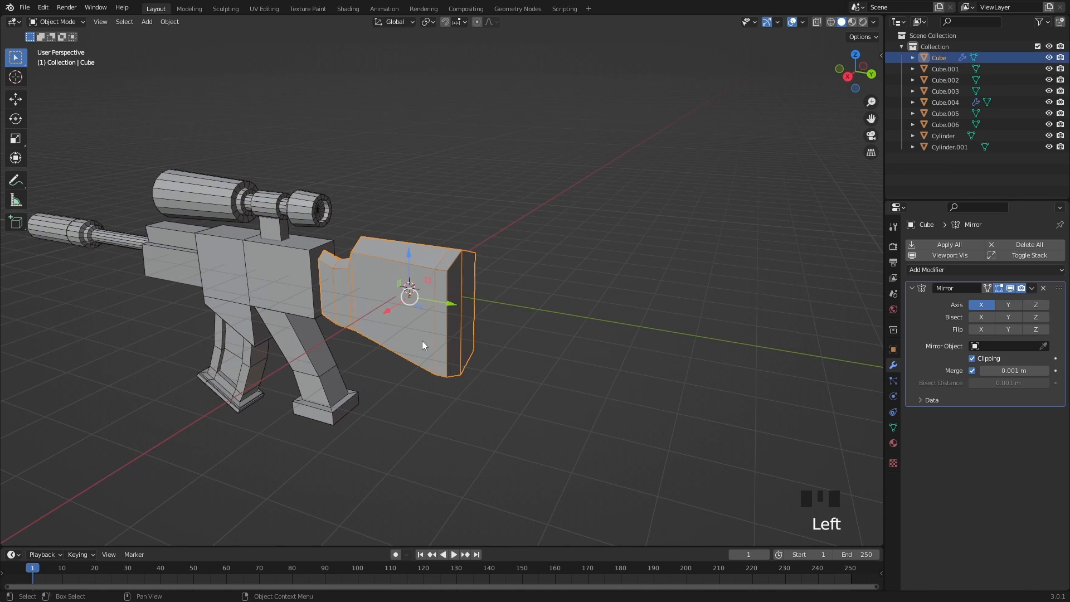
scroll(423, 340, "up", 3)
key("Tab")
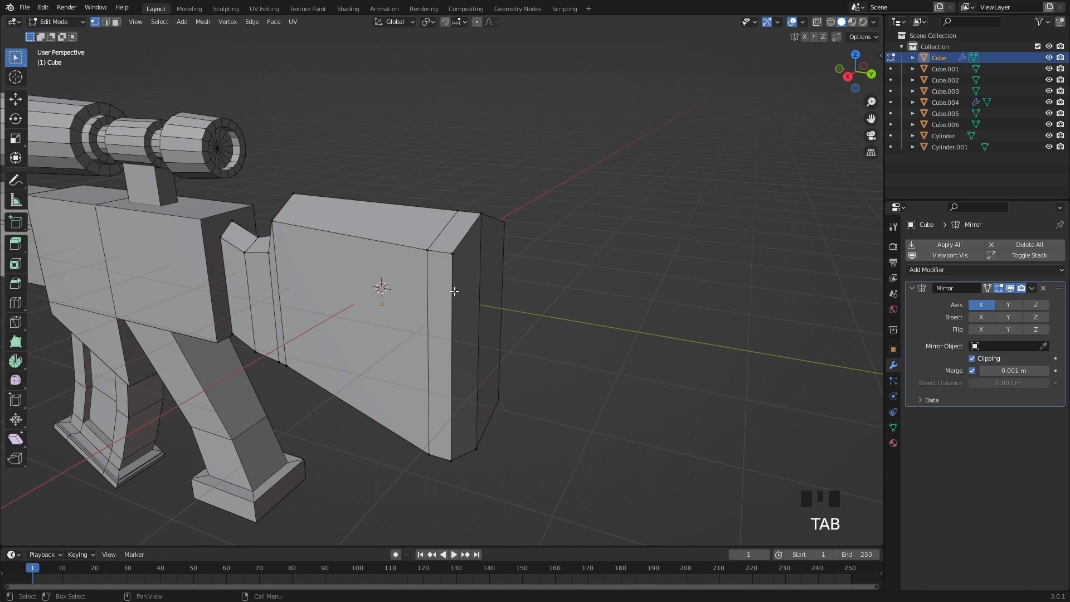
triple_click(440, 267)
middle_click_drag(533, 342, 618, 355)
Apply the stock's Mirror modifier in Object Mode and resume editing its mesh
key("Tab")
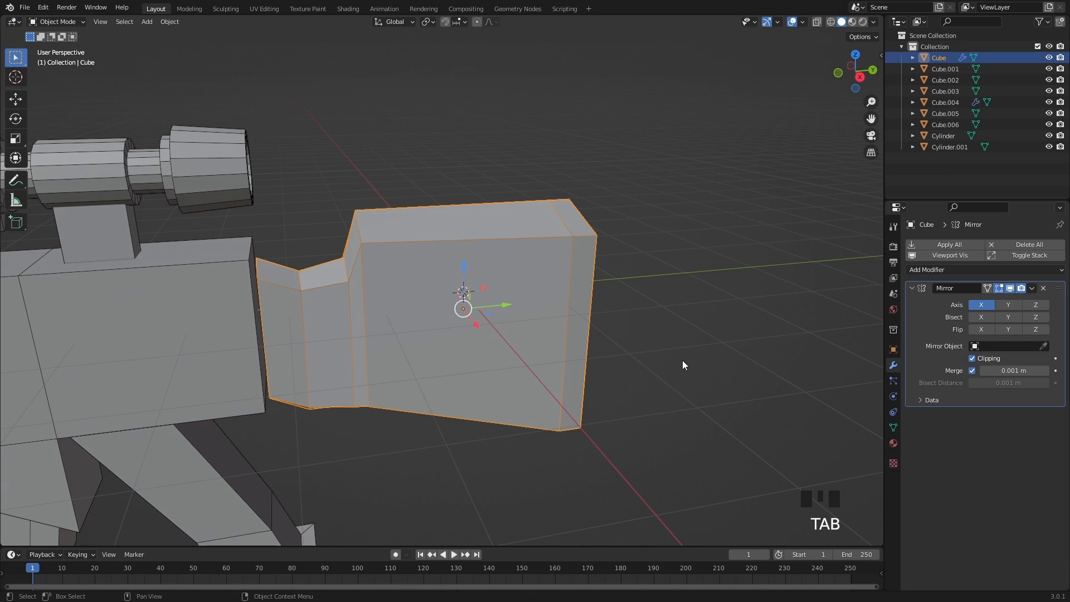
left_click(1033, 289)
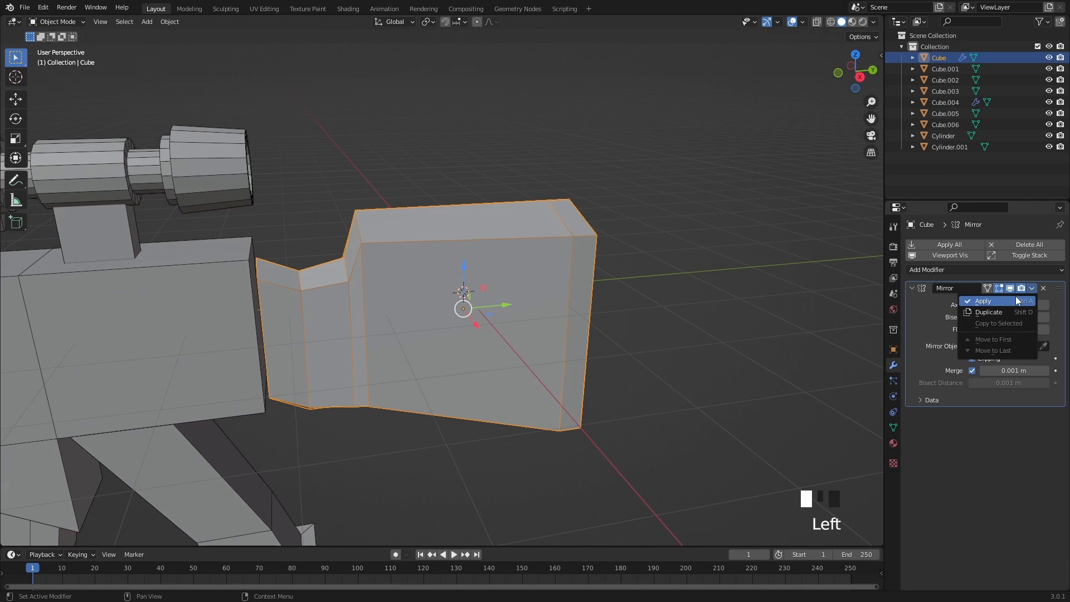
left_click(978, 301)
key("Tab")
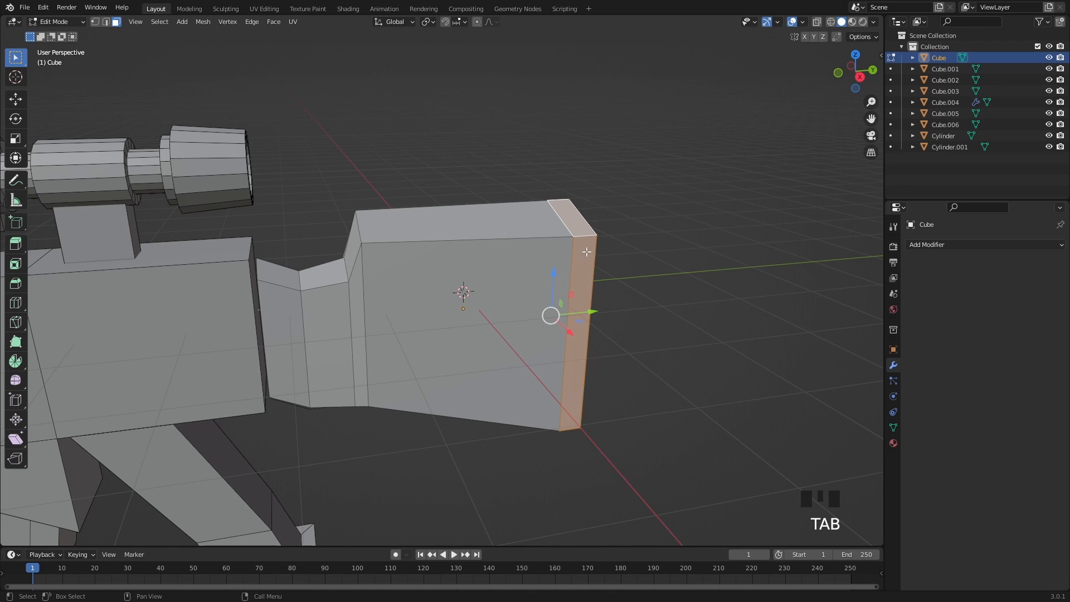
Extrude the butt-end faces in place and fatten them outward 0.205 m with Offset Even to form a butt pad
middle_click_drag(582, 237, 603, 359)
key("e")
right_click(748, 303)
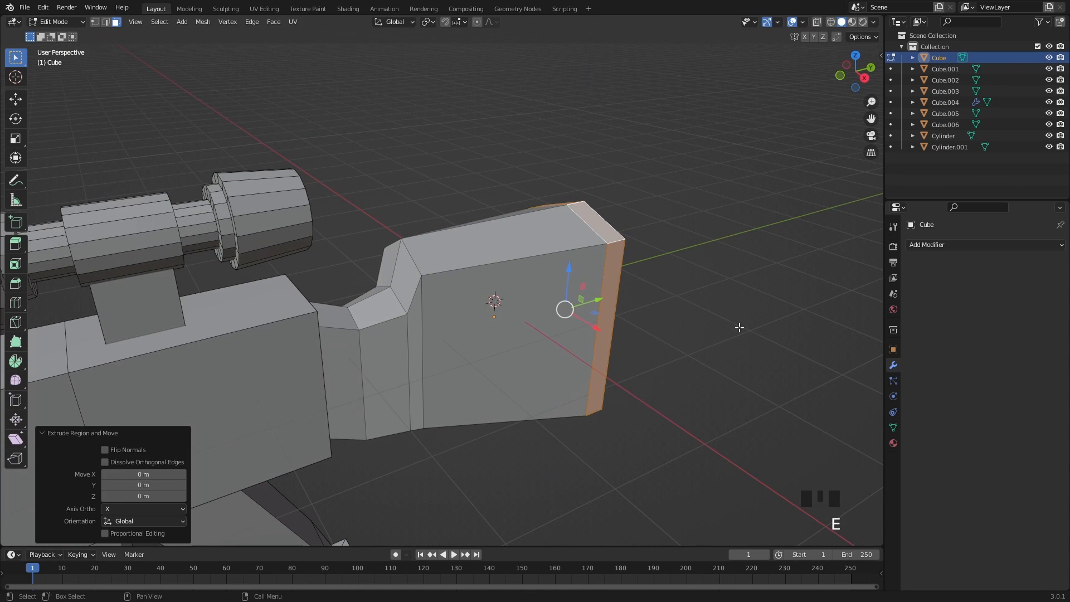
key("alt+s")
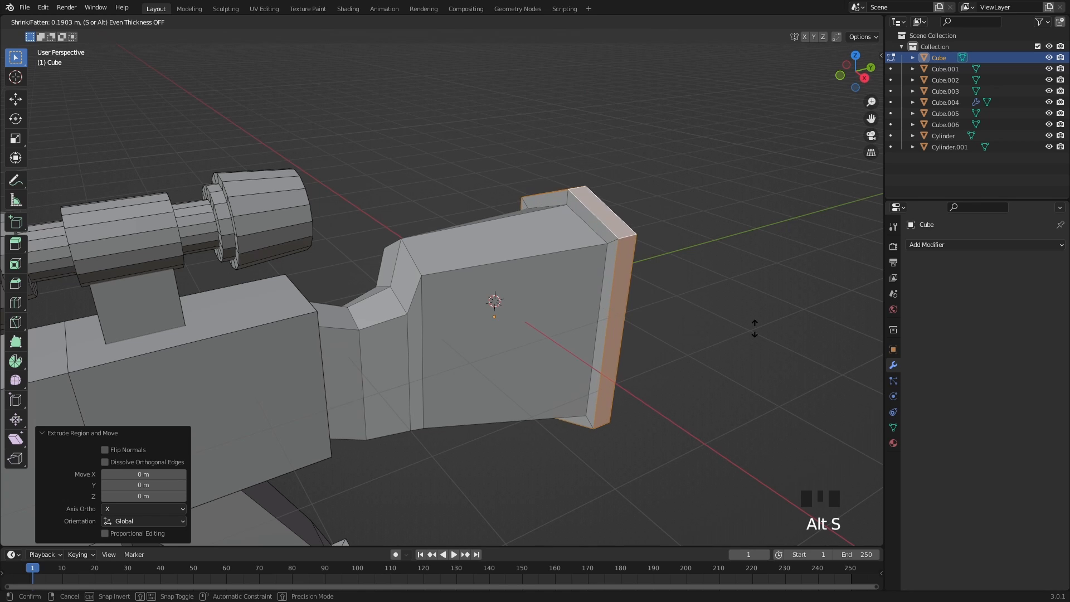
left_click(746, 330)
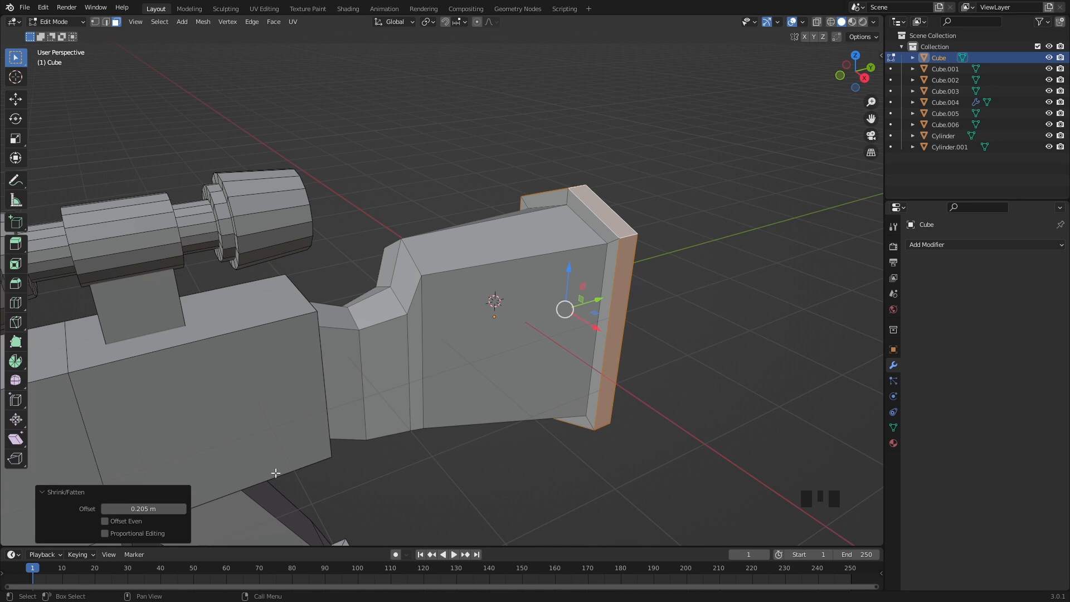
left_click(112, 521)
scroll(523, 349, "down", 2)
mouse_move(523, 349)
middle_mouse_down("shift")
mouse_move(499, 351)
mouse_move(534, 339)
middle_mouse_up("shift")
scroll(538, 338, "down", 3)
scroll(544, 344, "up", 2)
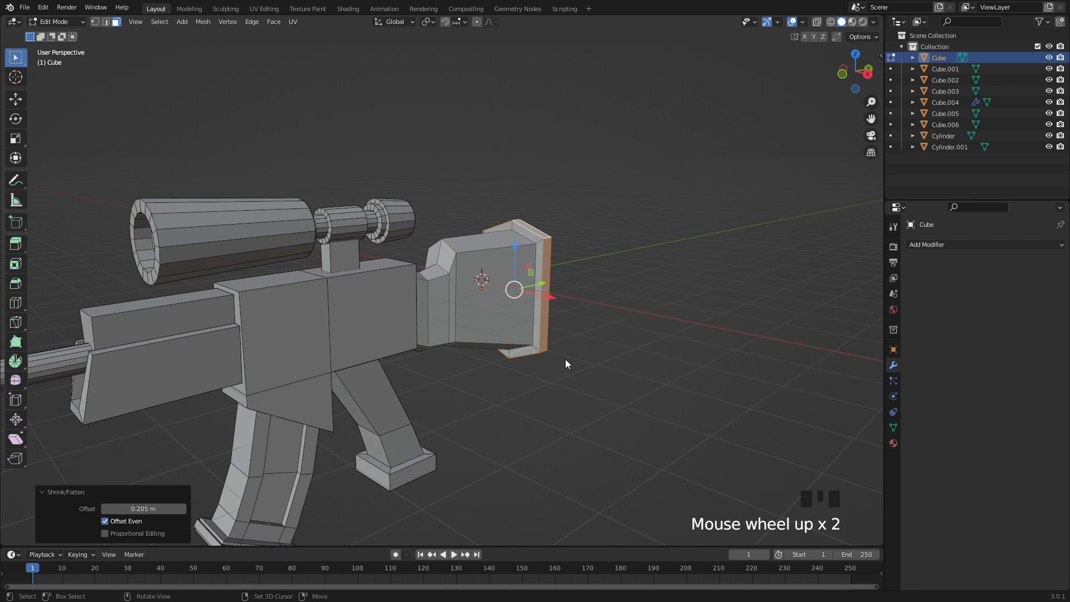
Select the stock's long upper and lower edges on both sides and bevel them 0.131 m with one segment
middle_click_drag(566, 359, 525, 342, "shift")
scroll(540, 356, "up", 2)
scroll(523, 312, "up", 1)
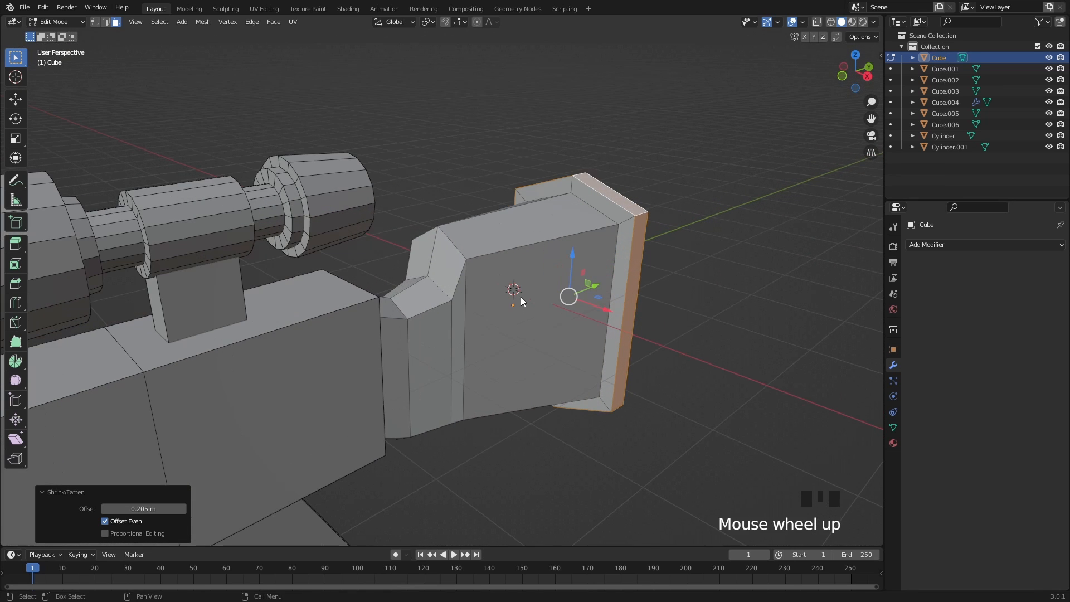
key("2")
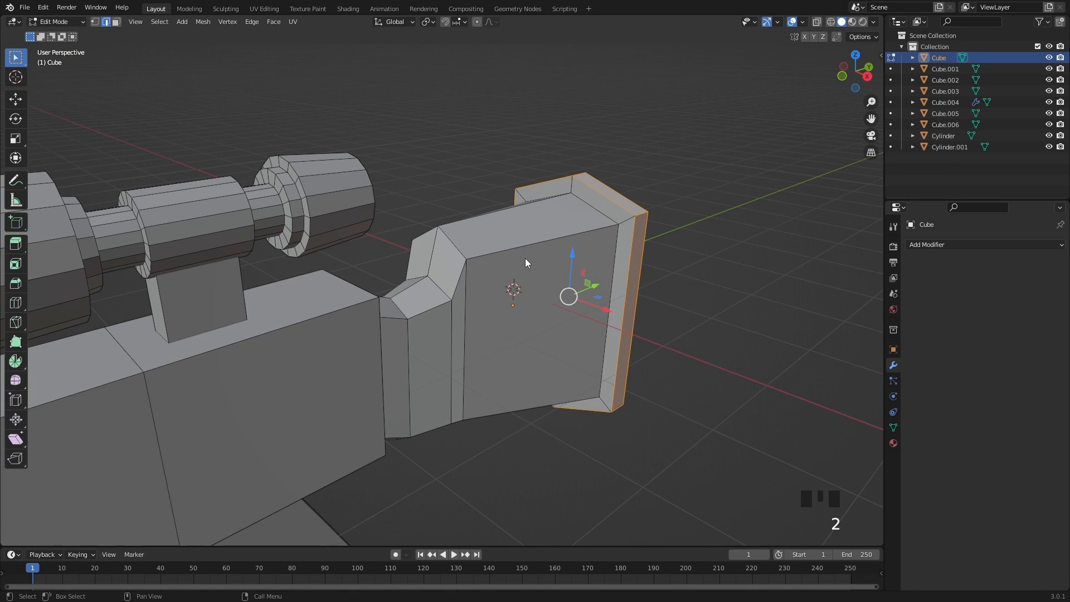
triple_click(516, 247)
middle_click_drag(490, 259, 535, 251, "shift")
triple_click(531, 254, "shift")
middle_click_drag(531, 339, 543, 300)
middle_click_drag(543, 299, 550, 269, "shift")
middle_click_drag(550, 269, 544, 293, "shift")
triple_click(528, 338, "shift")
middle_click_drag(554, 362, 558, 399)
triple_click(537, 299, "shift")
key("ctrl+b")
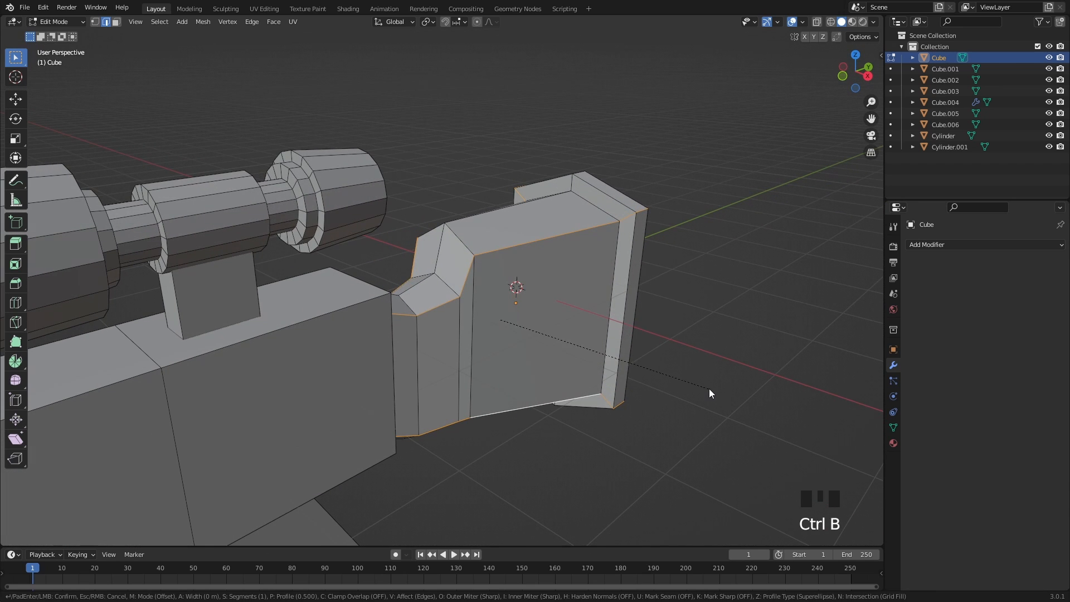
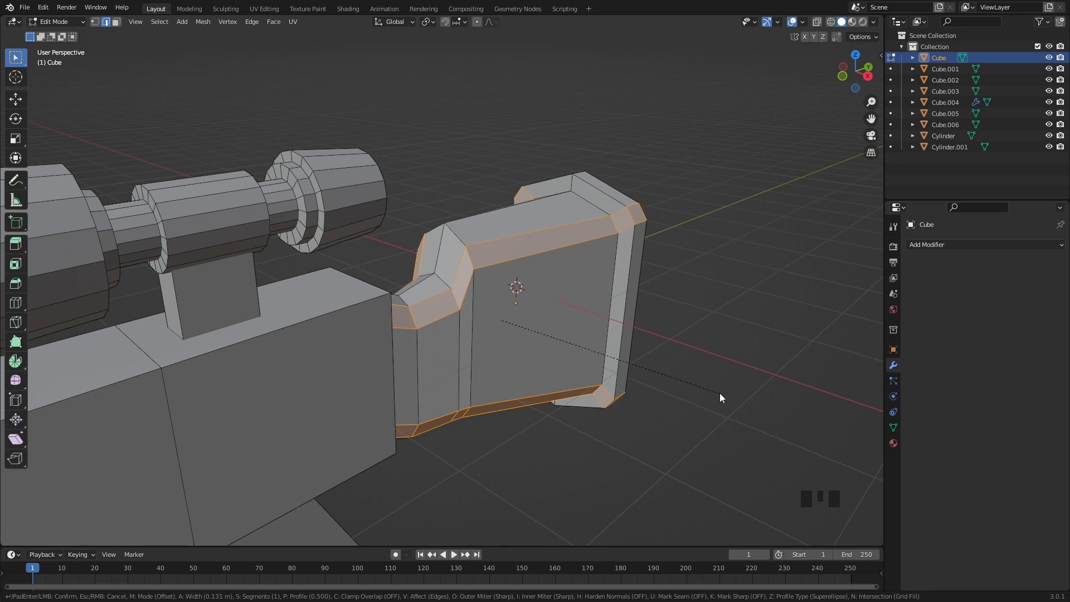
left_click(720, 394)
middle_click_drag(575, 305, 579, 346)
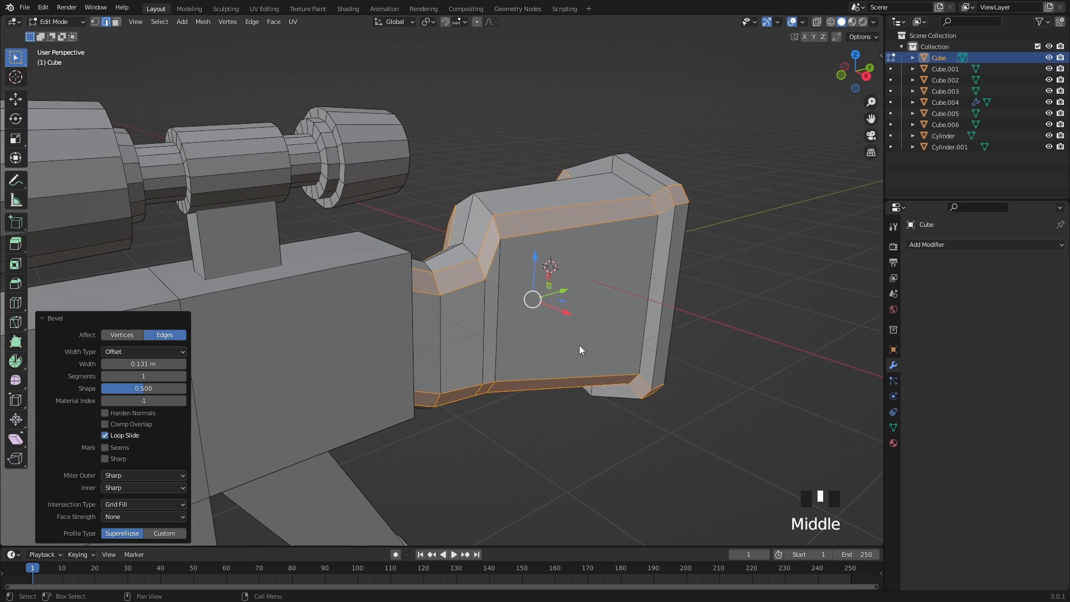
Add a Subdivision Surface modifier to the stock and set its viewport and render levels to 3
key("Tab")
left_click(747, 318)
left_click(935, 246)
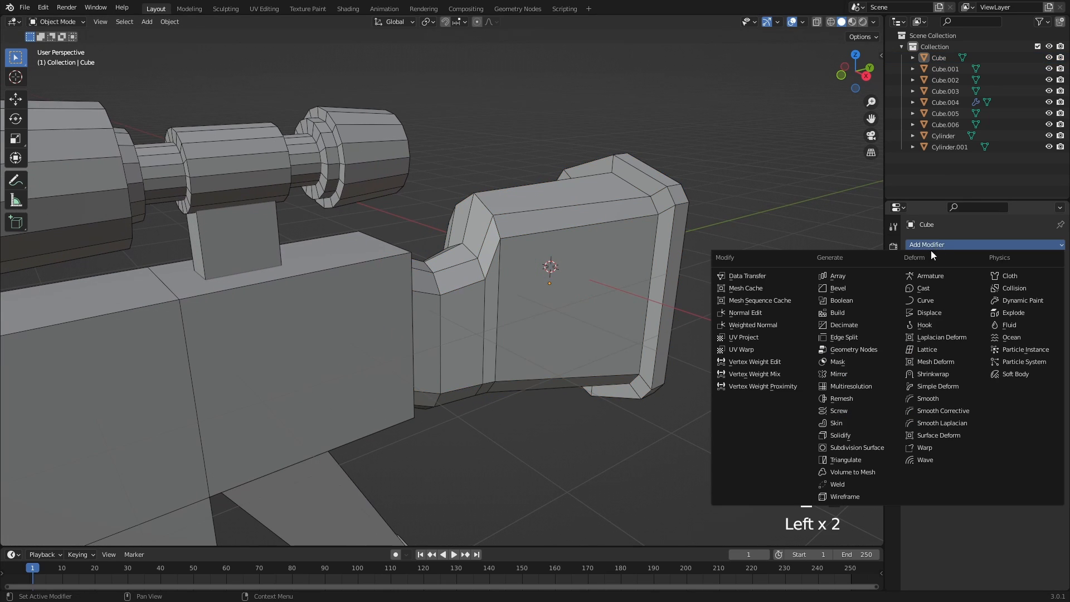
left_click(882, 446)
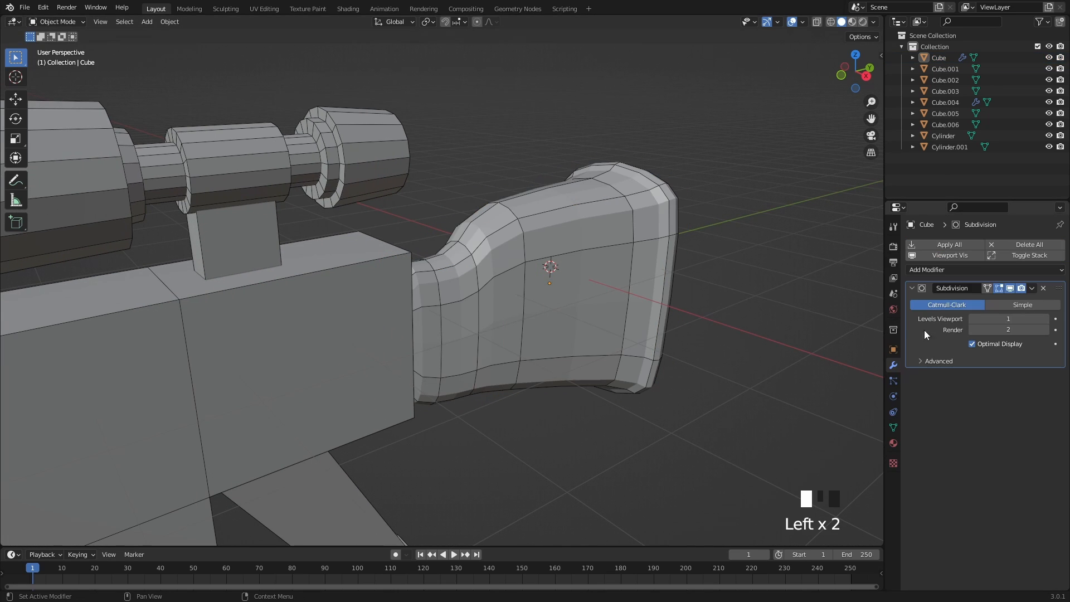
left_click(1046, 323)
left_click(1045, 319)
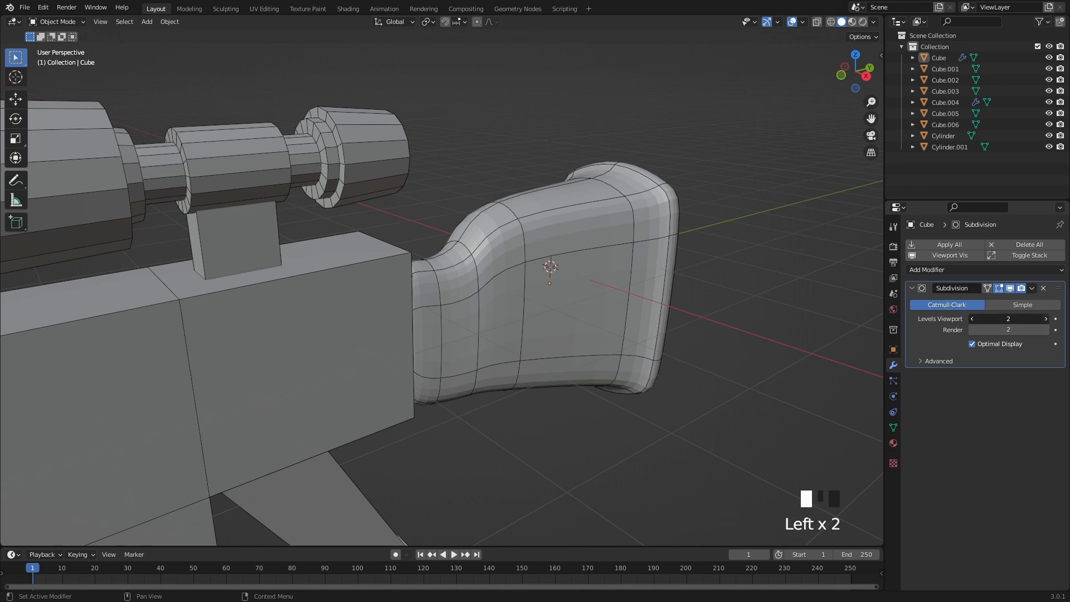
left_click(1046, 330)
Select the stock and shade it smooth
right_click(641, 288)
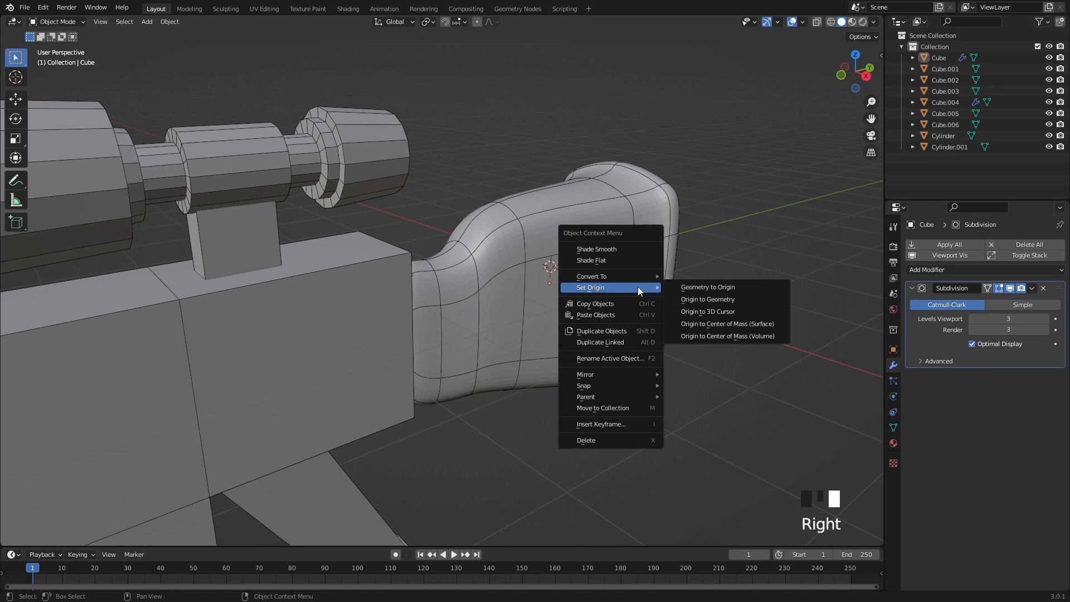
left_click(604, 249)
left_click(533, 271)
right_click(532, 271)
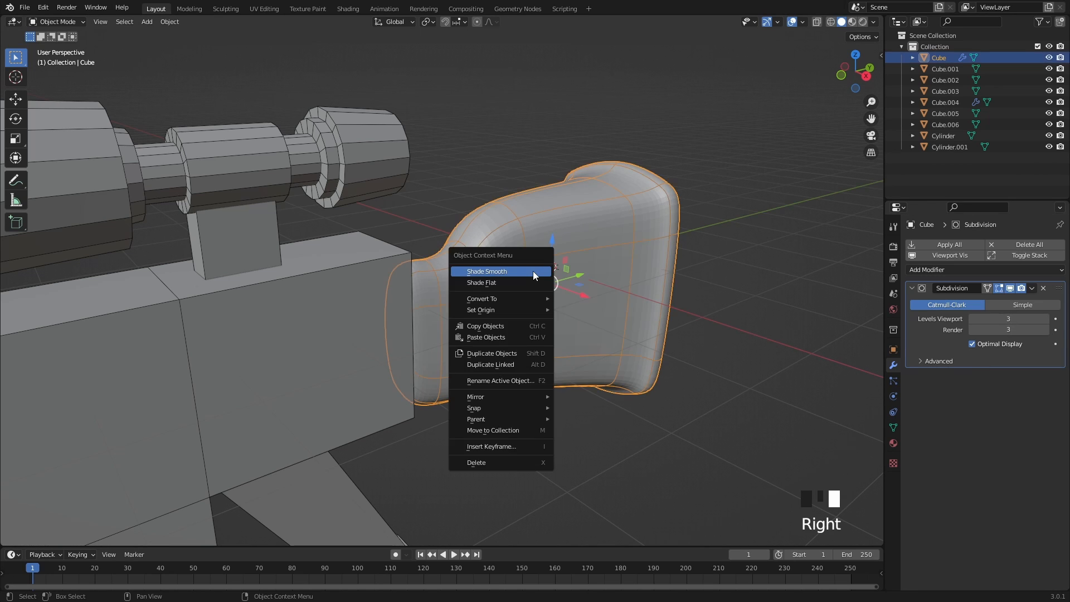
left_click(515, 270)
Delete the stock's front end-cap faces hidden inside the gun body, using X-ray to reach them
scroll(473, 283, "up", 1)
key("Tab")
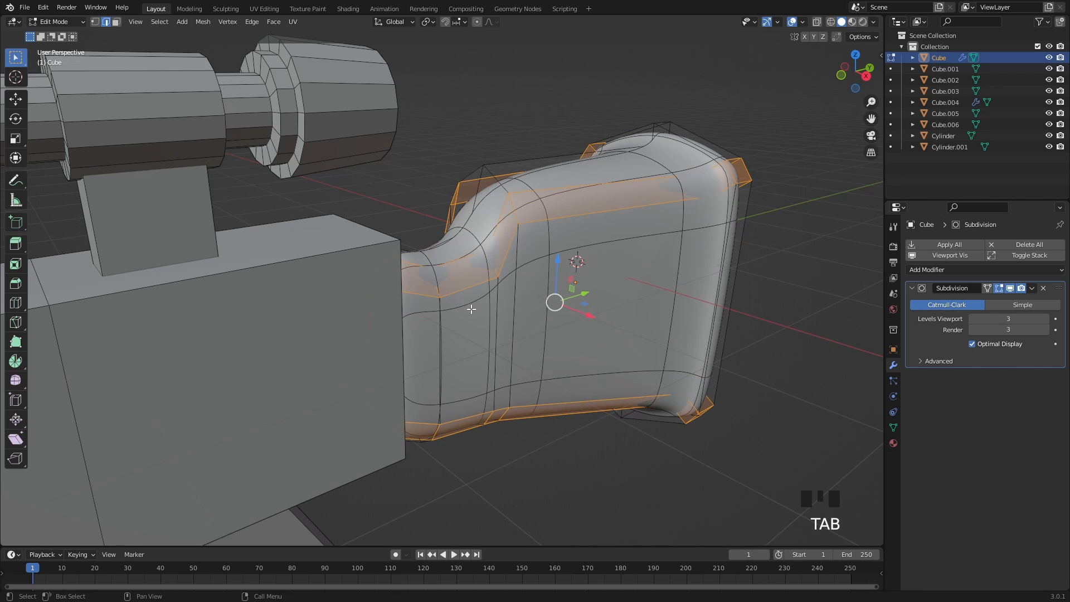
key("alt+z")
key("3")
left_click(381, 336)
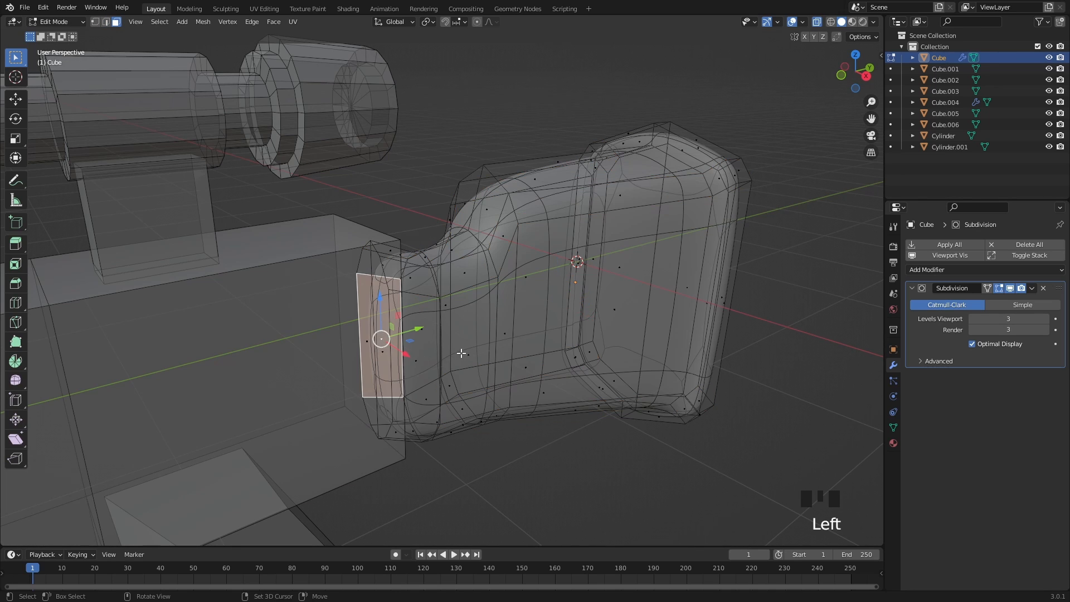
middle_click_drag(380, 336, 488, 355, "shift")
left_click(502, 300)
left_click(496, 330)
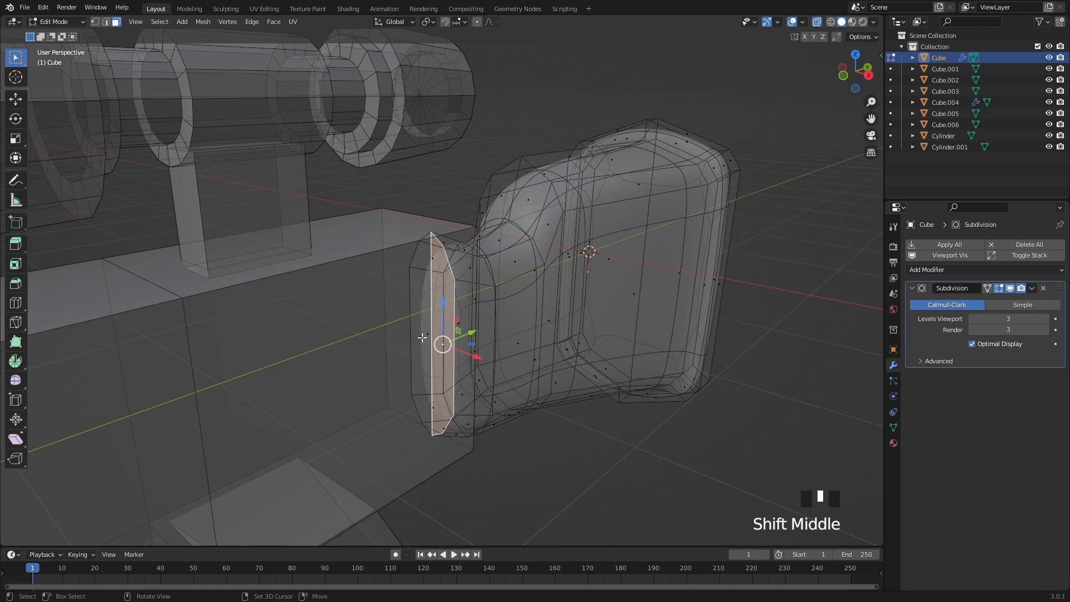
left_click(423, 338, "shift")
key("x")
left_click(517, 345)
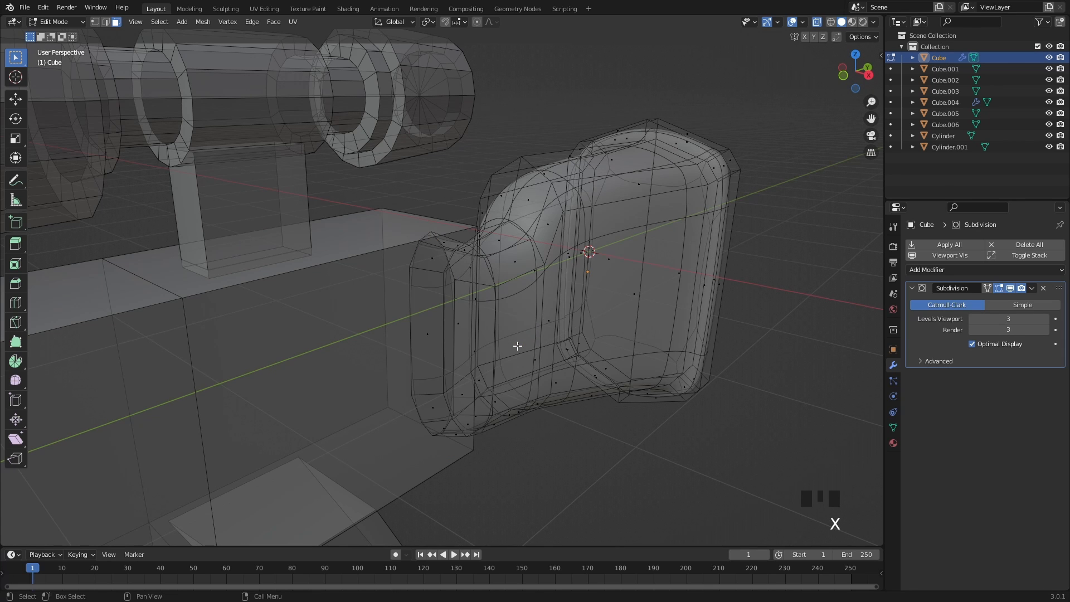
key("alt+z")
Turn off the Subdivision modifier's Edit Mode display and select the edge loops around the butt pad's rim and base
middle_click_drag(516, 346, 494, 237, "shift")
key("2")
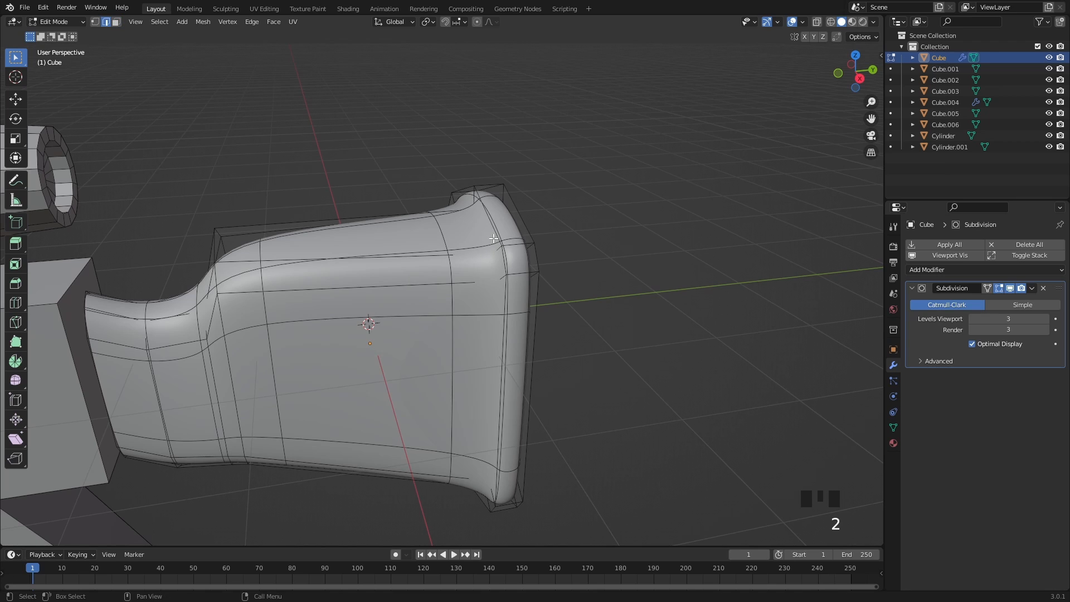
key("alt+z")
left_click(999, 288)
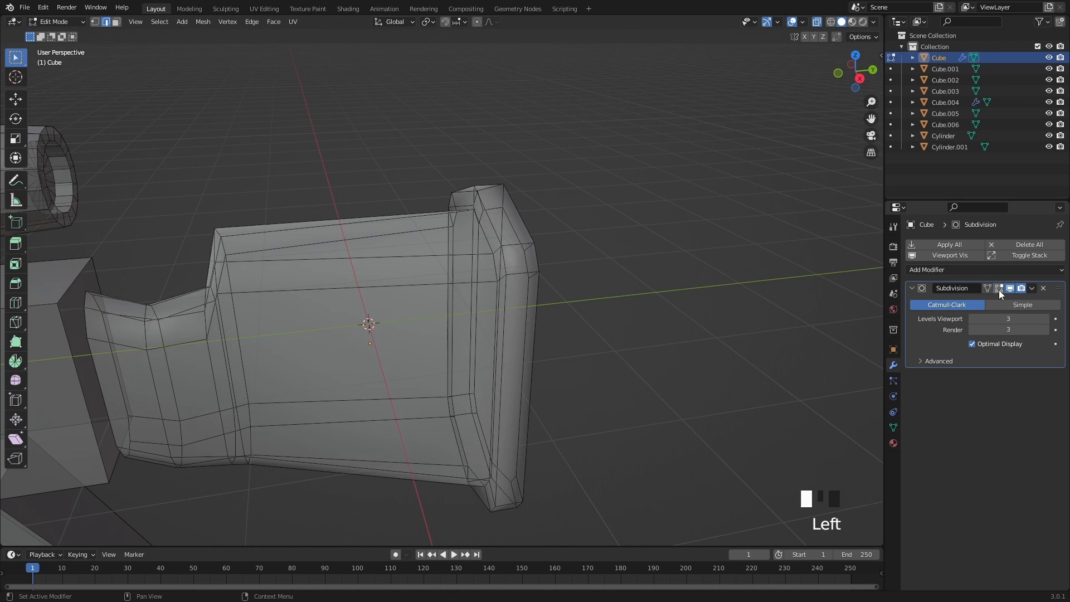
key("alt+z")
middle_click_drag(533, 282, 554, 277, "shift")
scroll(561, 276, "up", 2)
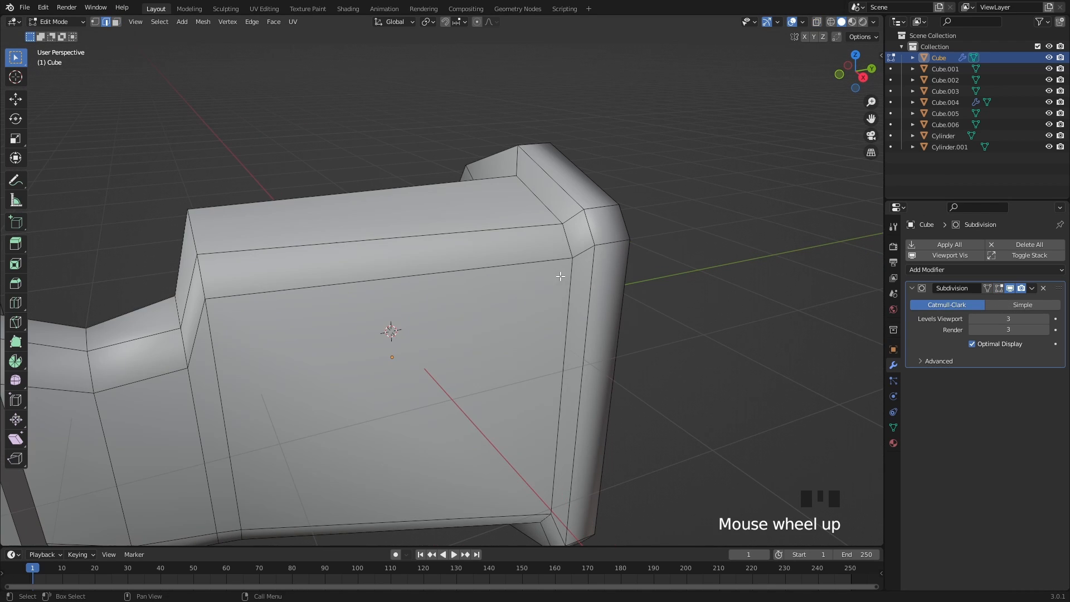
double_click(573, 202)
double_click(551, 214, "shift")
mouse_move(467, 284)
middle_mouse_down("shift")
mouse_move(394, 299)
mouse_move(354, 245)
mouse_move(474, 295)
middle_mouse_up("shift")
middle_click_drag(606, 292, 633, 282, "shift")
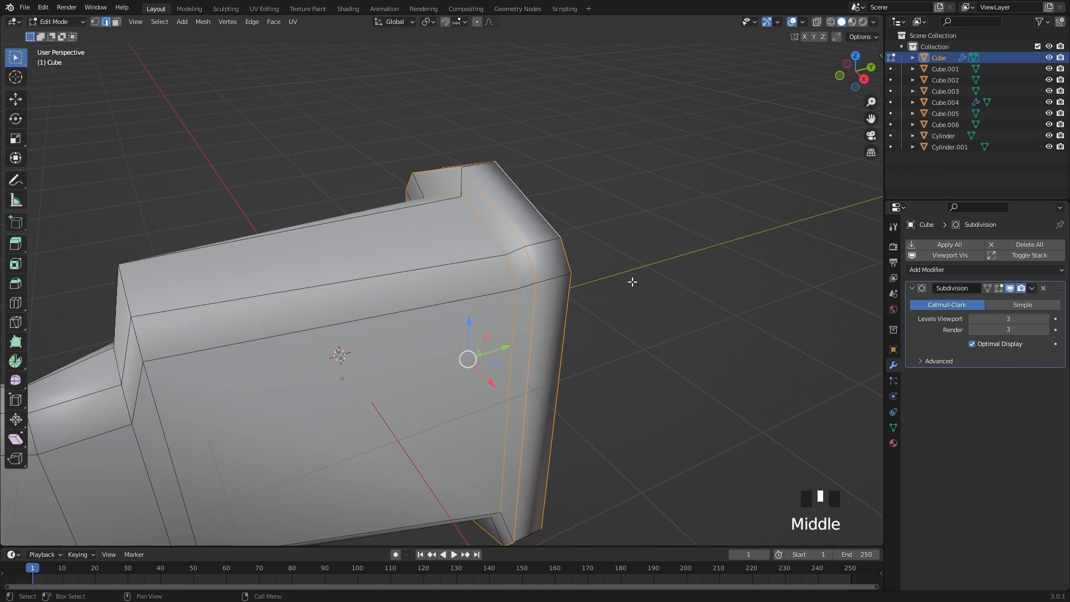
Show the subdivision in Edit Mode again and bevel the selected butt-pad loops 0.0174 m with one segment
left_click(998, 288)
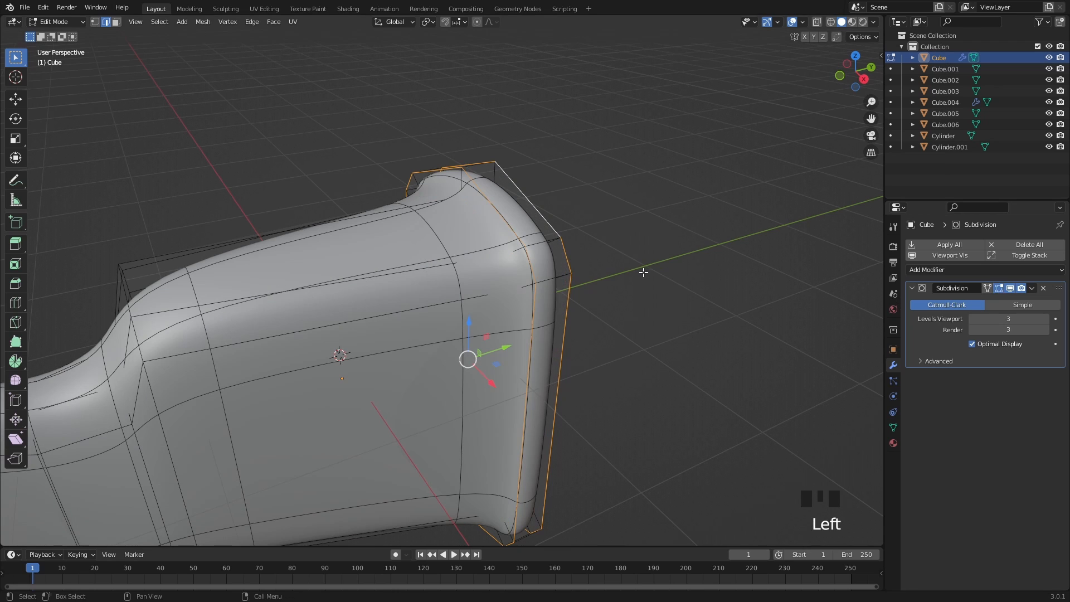
key("ctrl+b")
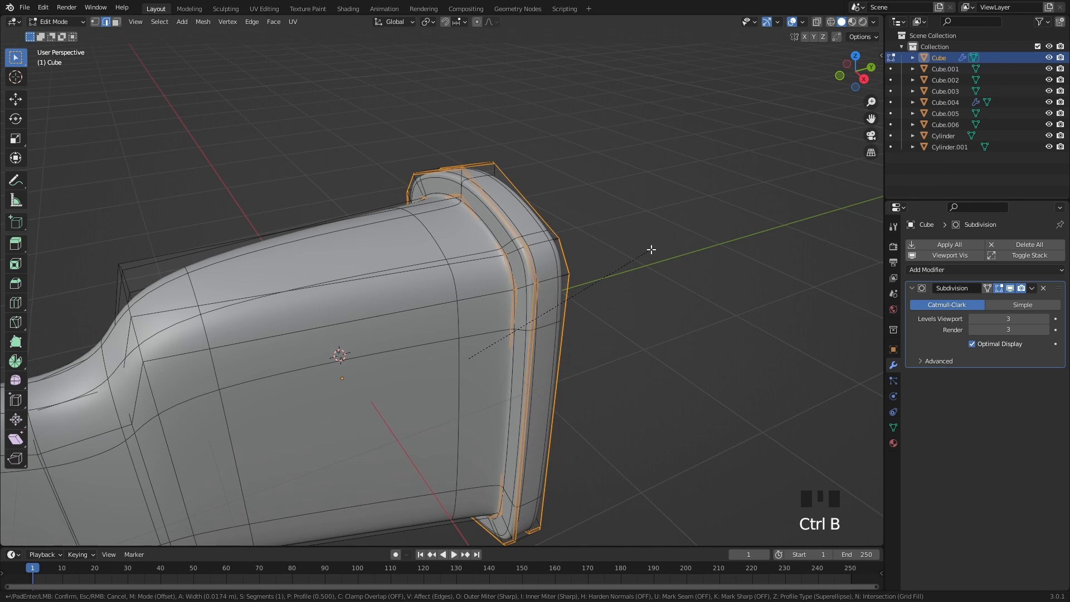
left_click(651, 249)
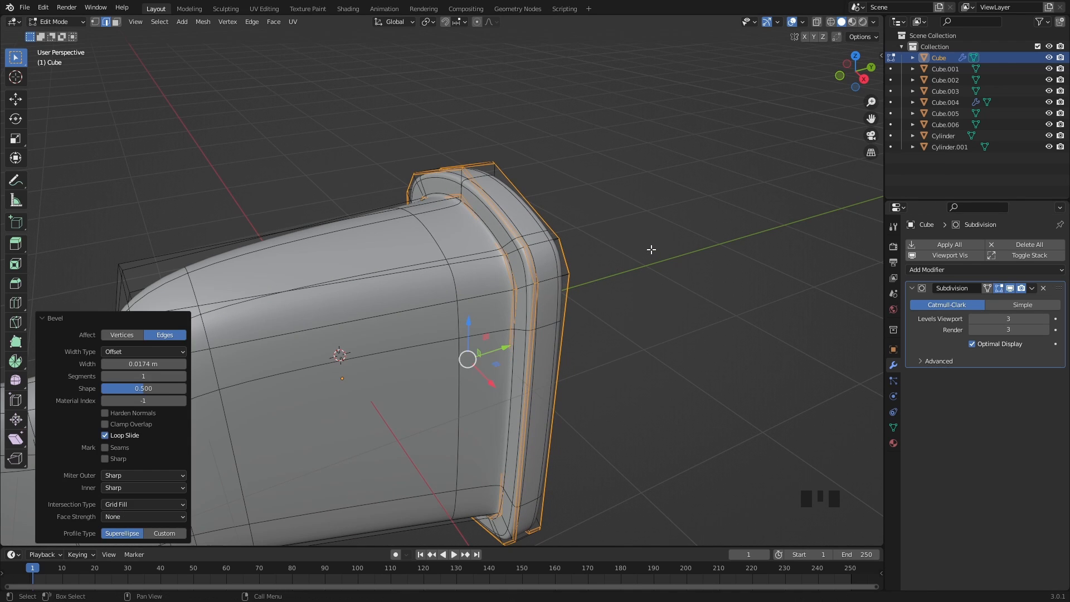
middle_click_drag(421, 320, 518, 241)
scroll(517, 241, "down", 2)
Return to Object Mode, hide the wireframe overlay and select the stock to inspect its smoothed shape
key("Tab")
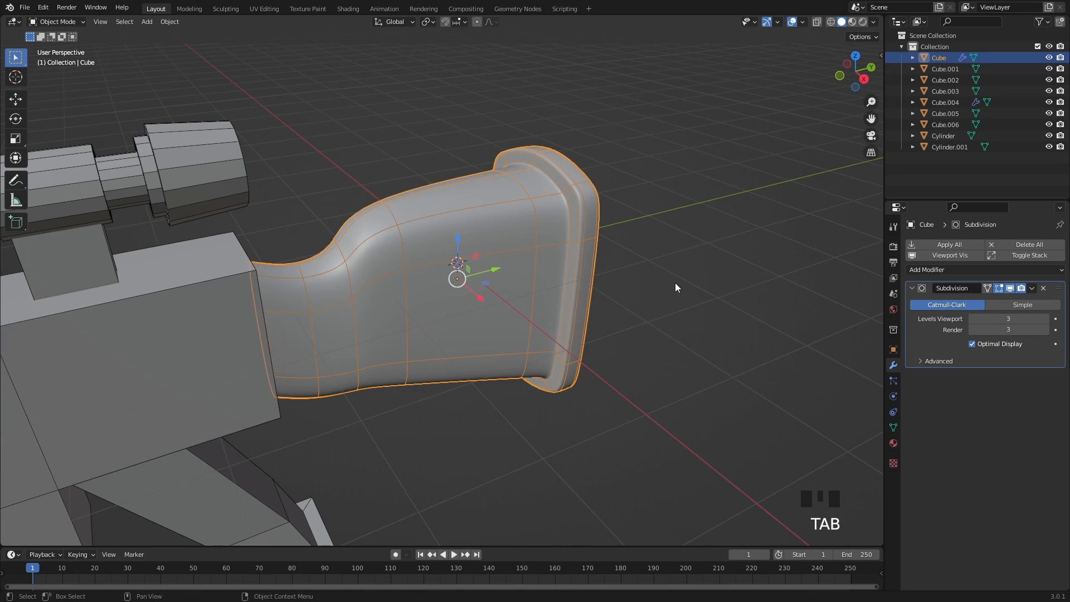
scroll(674, 282, "up", 2)
scroll(674, 336, "down", 1)
middle_click_drag(660, 339, 497, 315, "shift")
scroll(584, 326, "down", 2)
scroll(427, 272, "up", 3)
left_click(433, 264)
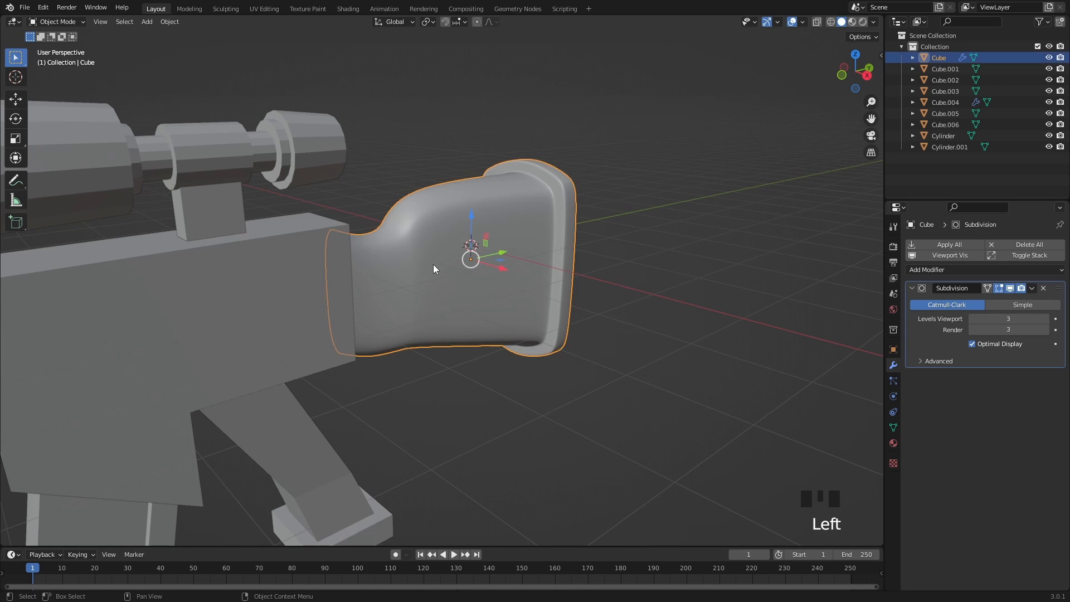
Add a loop cut around the stock's wide section and slide it close to the stepped edge behind the neck
key("Tab")
middle_click_drag(433, 264, 499, 223)
key("ctrl+r")
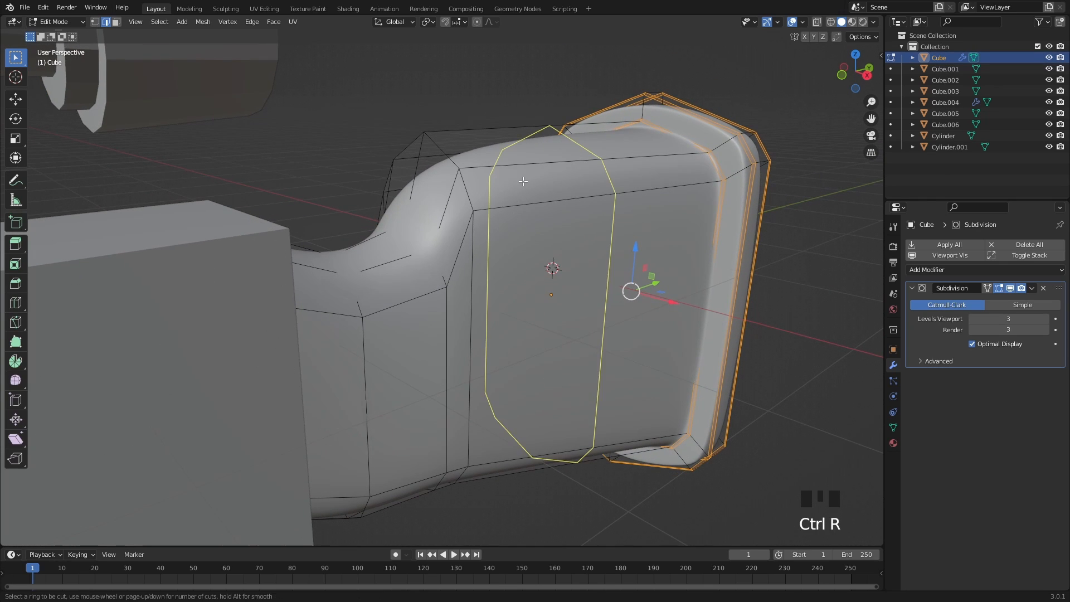
left_click(523, 180)
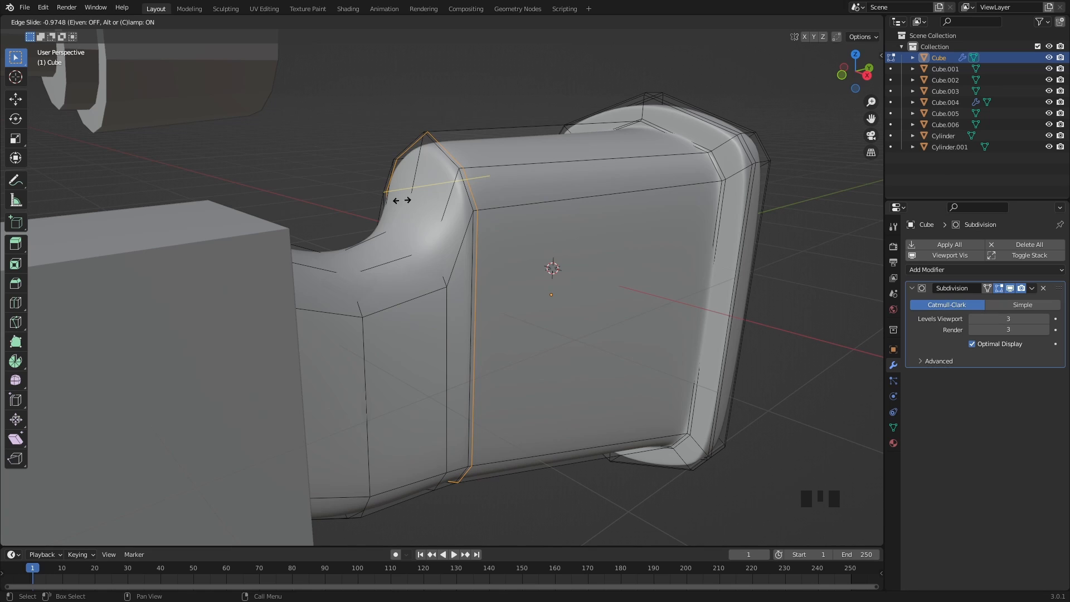
Add two supporting edge loops around the stock's neck transition, one on each side of the step, sliding the first by about -0.975
left_click(401, 201)
key("ctrl+r")
left_click(384, 257)
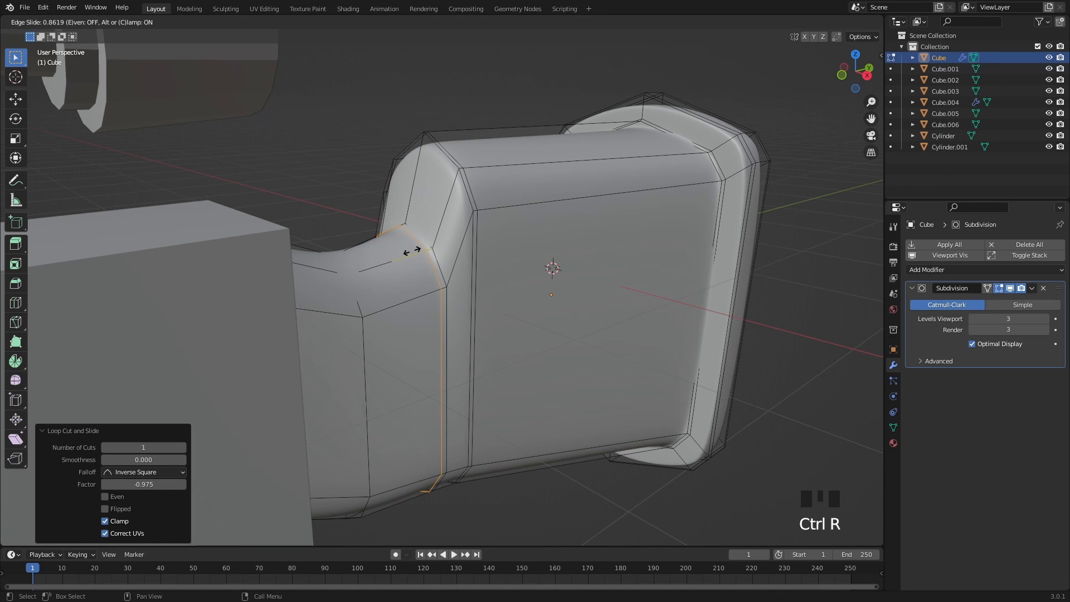
left_click(411, 251)
key("Tab")
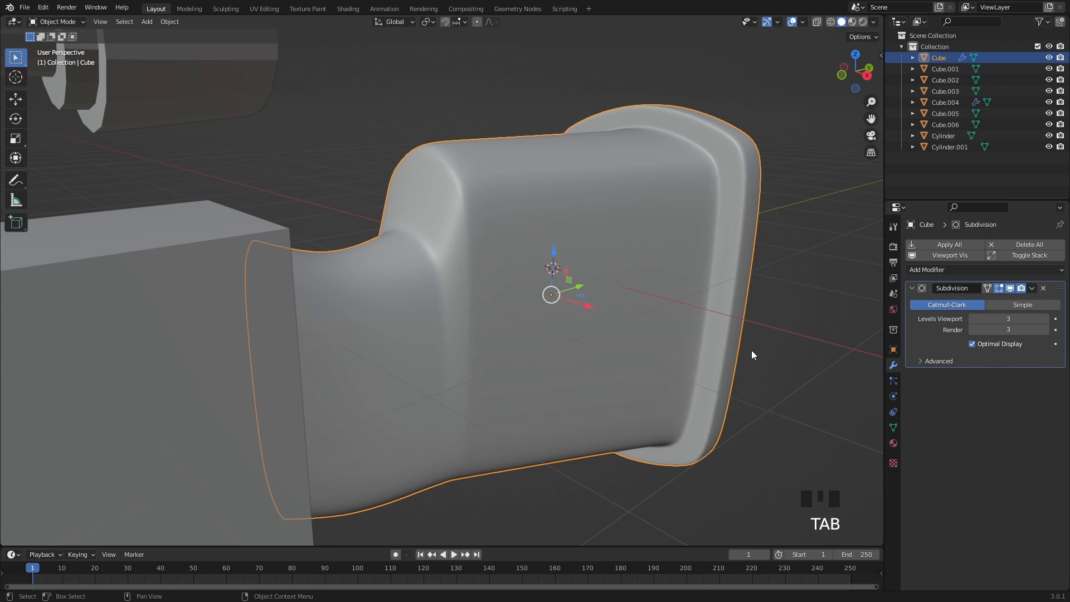
left_click(808, 331)
scroll(754, 314, "down", 3)
middle_click_drag(753, 314, 571, 329, "shift")
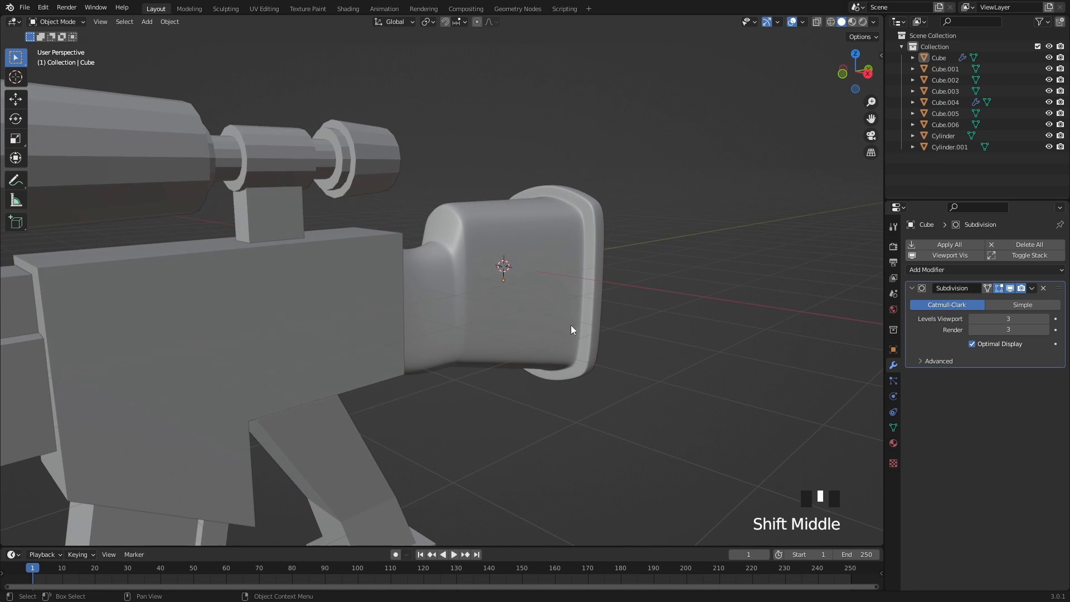
In side view with X-ray on, edge-slide the lower vertices of the stock's loop behind the neck transition back toward the butt
left_click(482, 306)
key("Tab")
scroll(449, 315, "up", 3)
mouse_move(448, 316)
middle_mouse_down("shift")
mouse_move(444, 325)
mouse_move(421, 290)
mouse_move(394, 303)
mouse_move(445, 322)
middle_mouse_up("shift")
scroll(445, 322, "up", 4)
key("1")
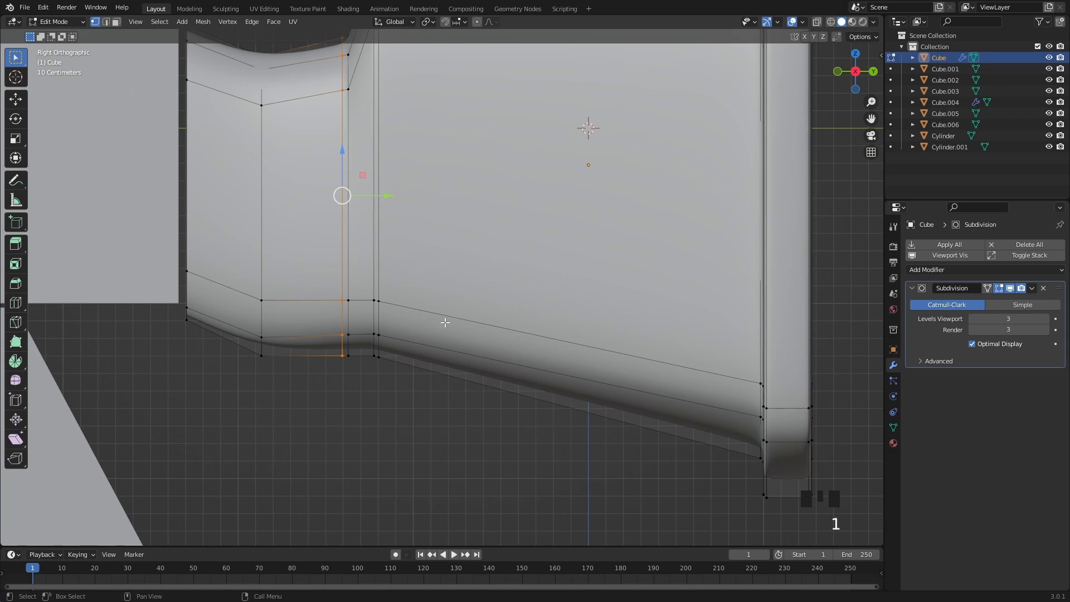
key("alt+z")
left_click_drag(439, 407, 378, 282)
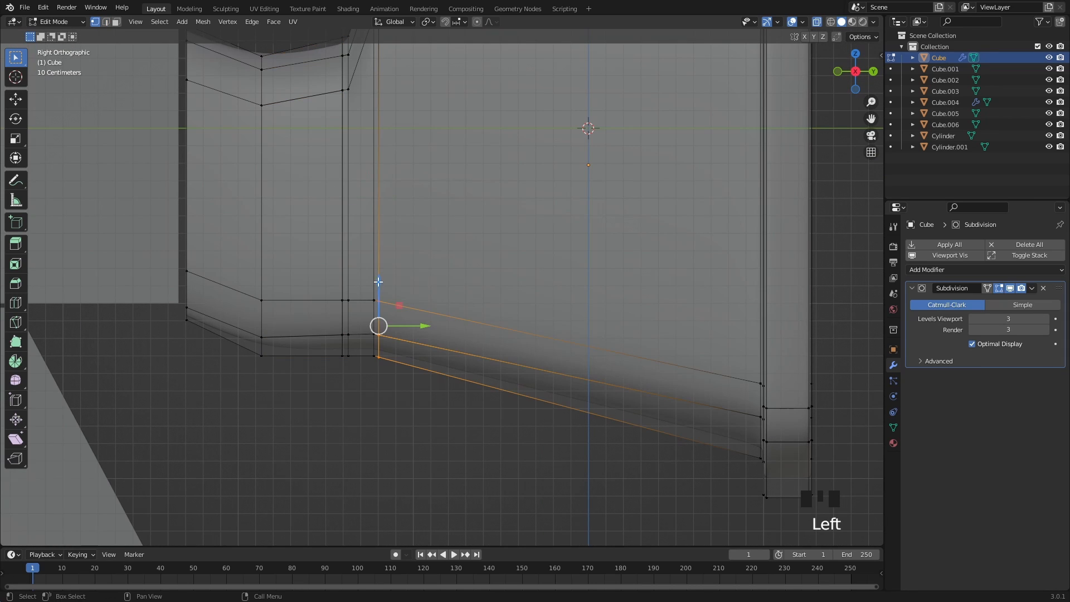
key("g")
key("g")
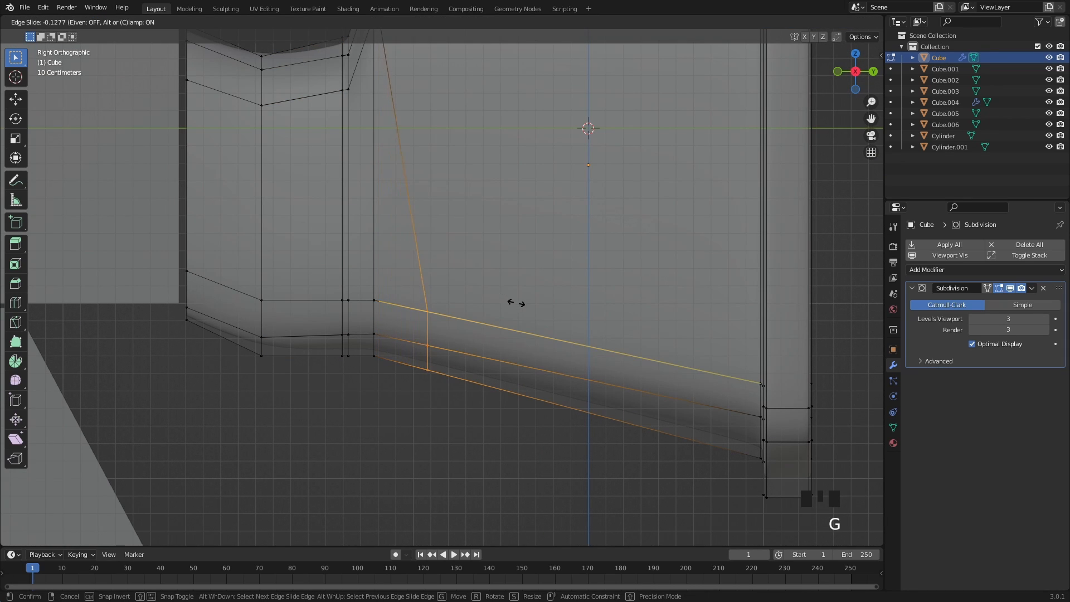
left_click(547, 331)
Edge-slide the lower vertices of the loop in front of the neck transition toward the receiver by a factor of about -0.487
left_click_drag(313, 274, 345, 381)
key("g")
key("g")
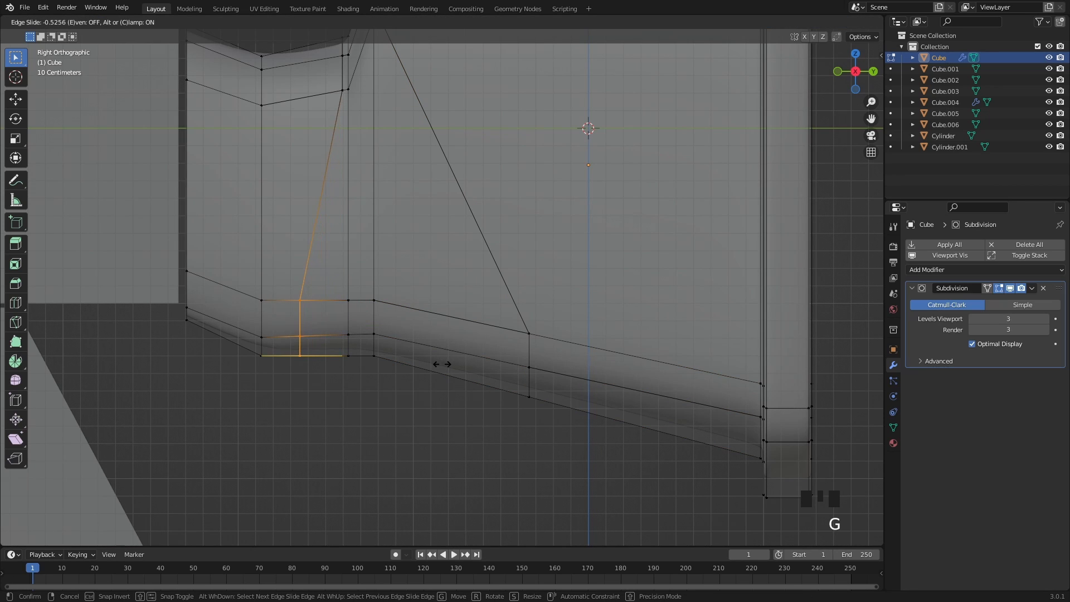
left_click(444, 366)
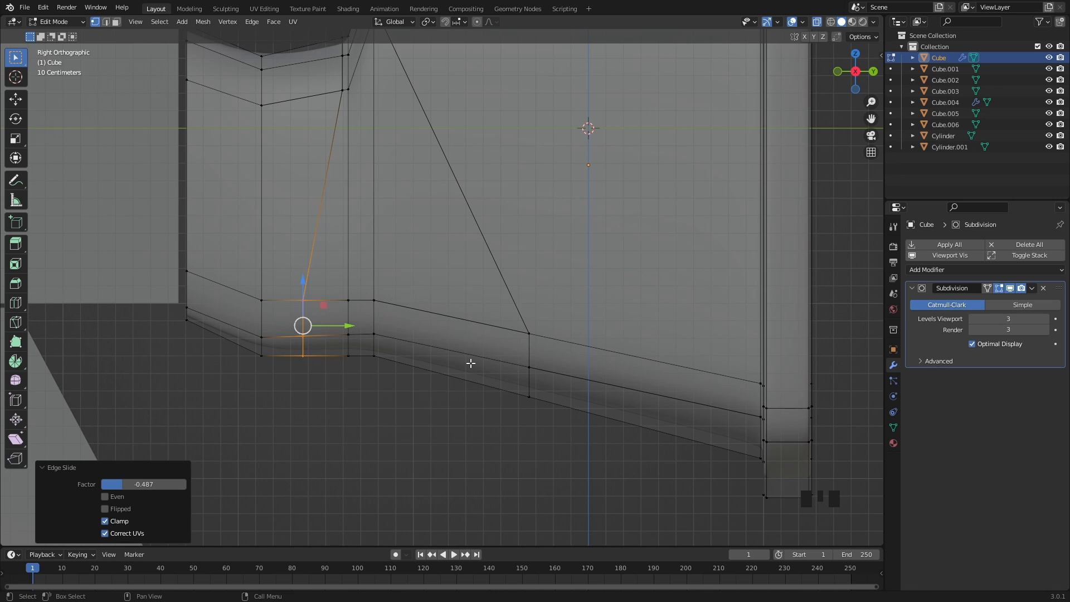
key("Tab")
left_click(469, 392)
scroll(463, 389, "down", 2)
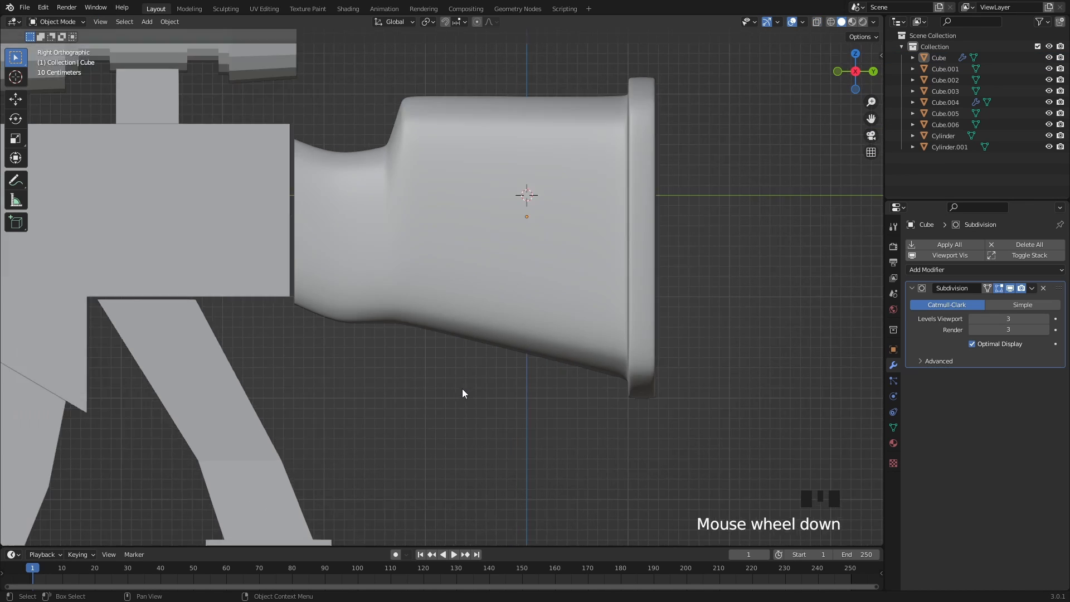
Apply the scale of the rifle's receiver body
middle_click_drag(463, 389, 468, 281, "shift")
scroll(526, 377, "down", 3)
left_click(441, 292)
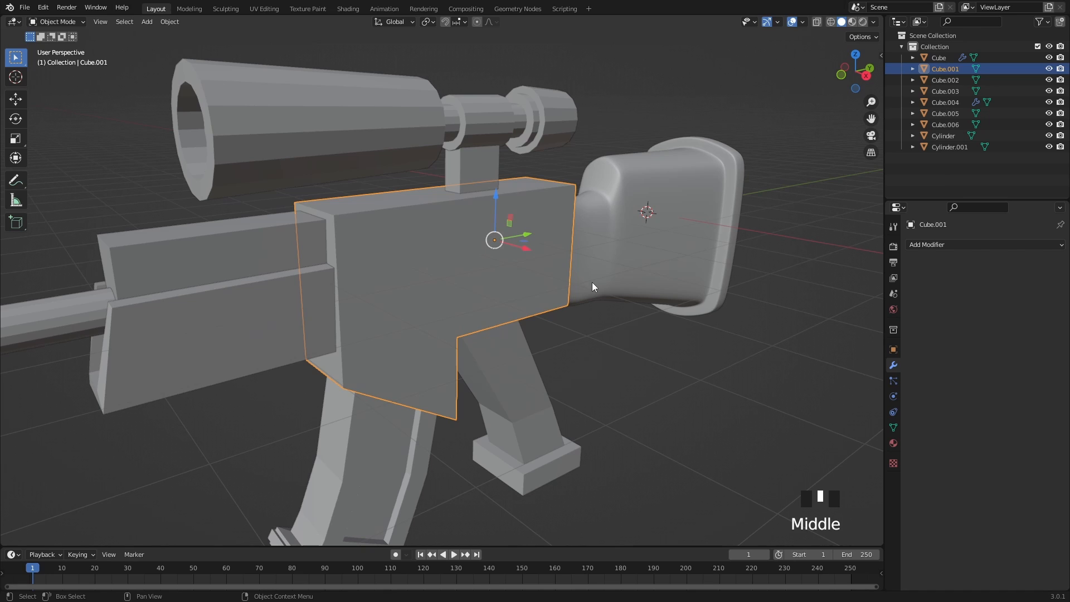
key("ctrl+a")
left_click(512, 286)
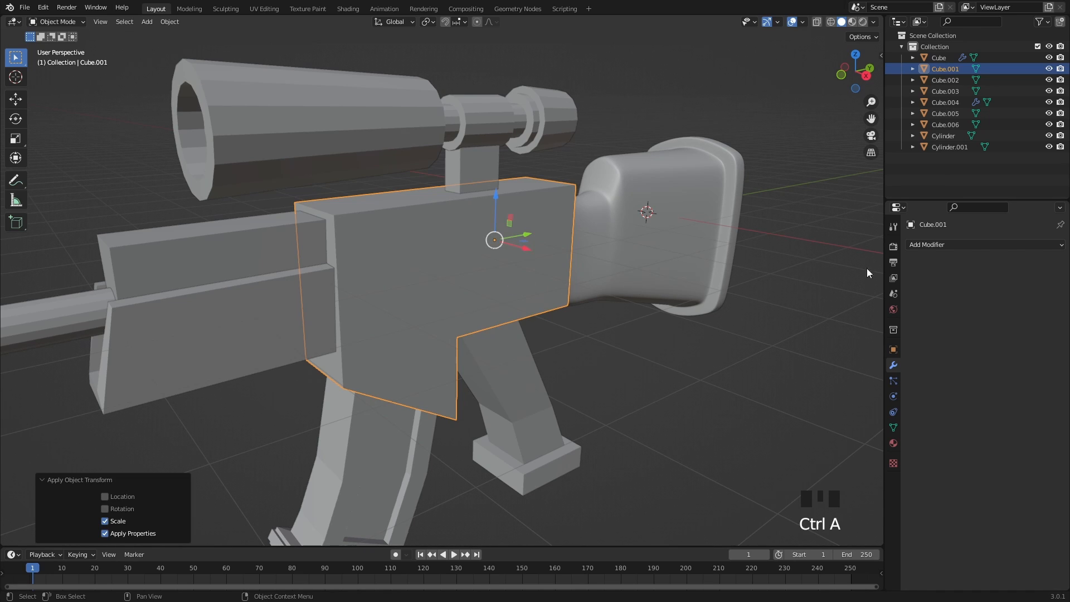
Add a Subdivision Surface modifier with 3 viewport levels to the receiver and shade it smooth
left_click(961, 245)
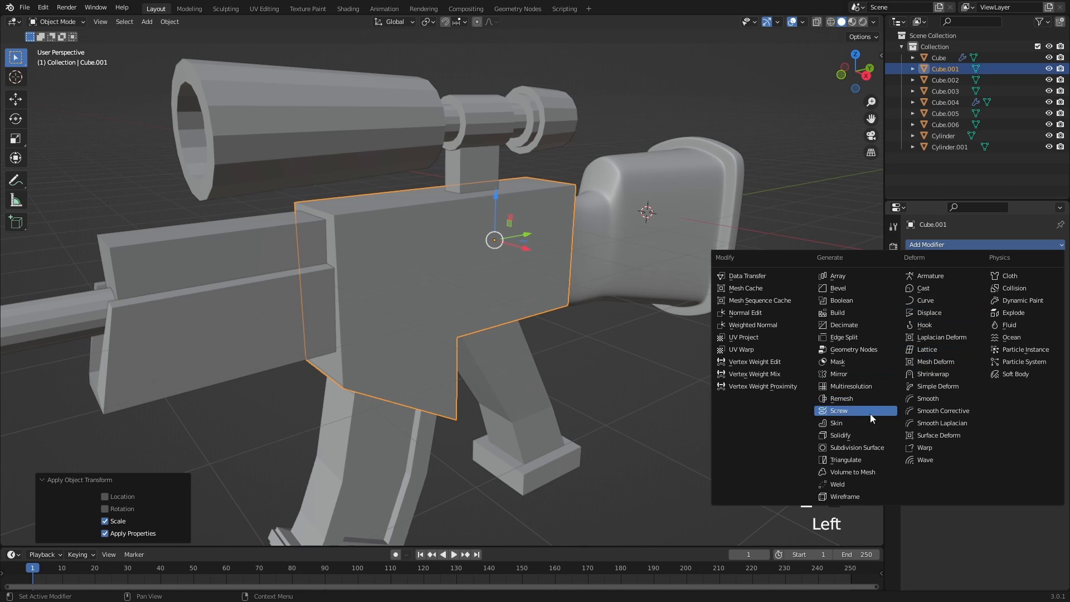
left_click(867, 447)
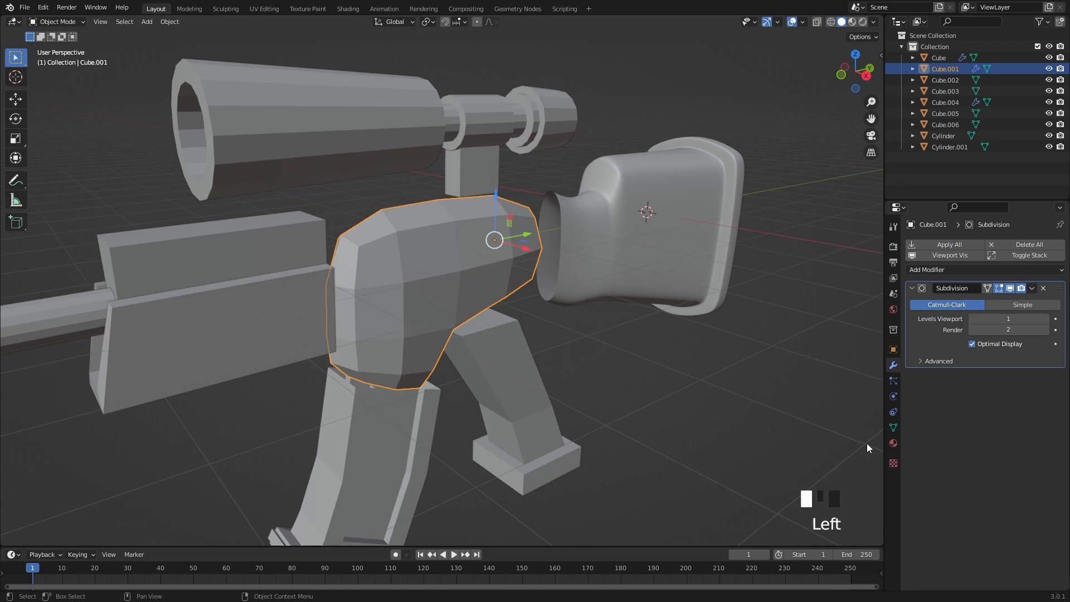
left_click(1046, 319)
left_click(1046, 319)
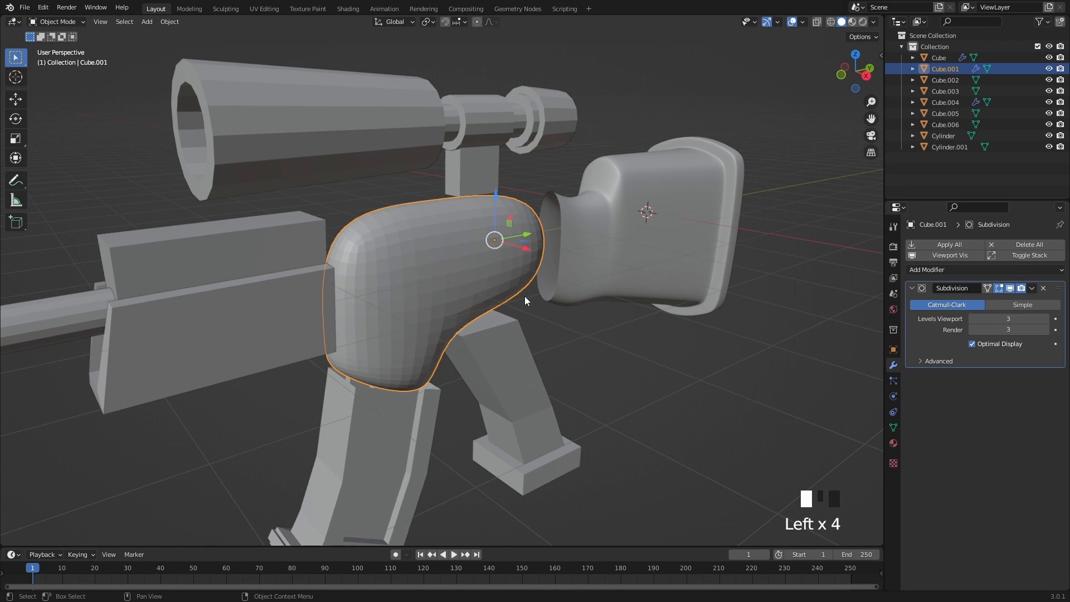
right_click(470, 267)
left_click(465, 268)
scroll(470, 272, "up", 2)
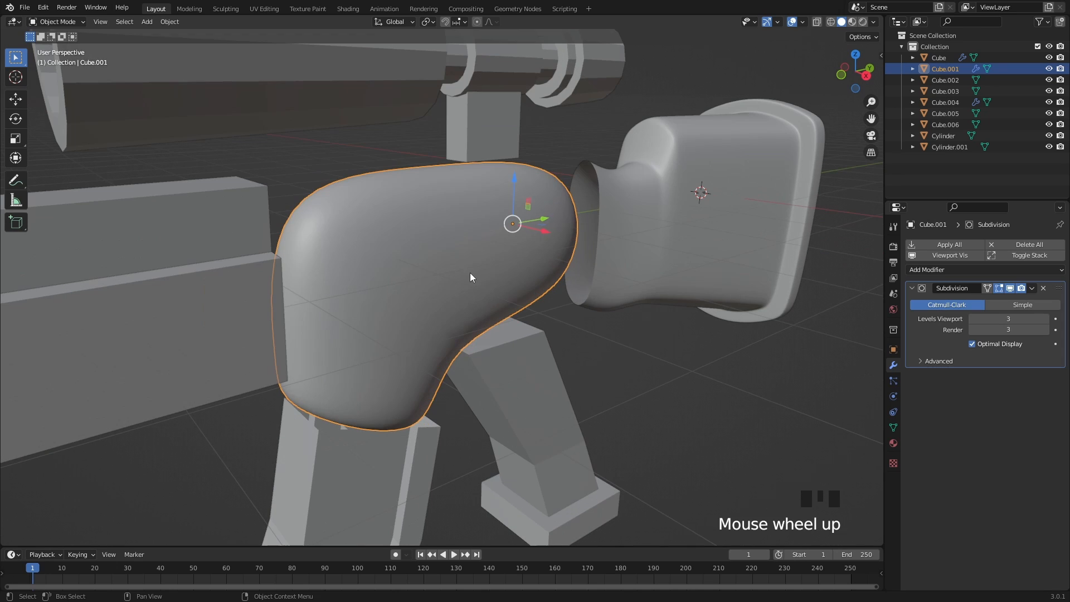
Open the receiver mesh for editing and isolate it in local view
key("Tab")
middle_click_drag(393, 265, 403, 259, "shift")
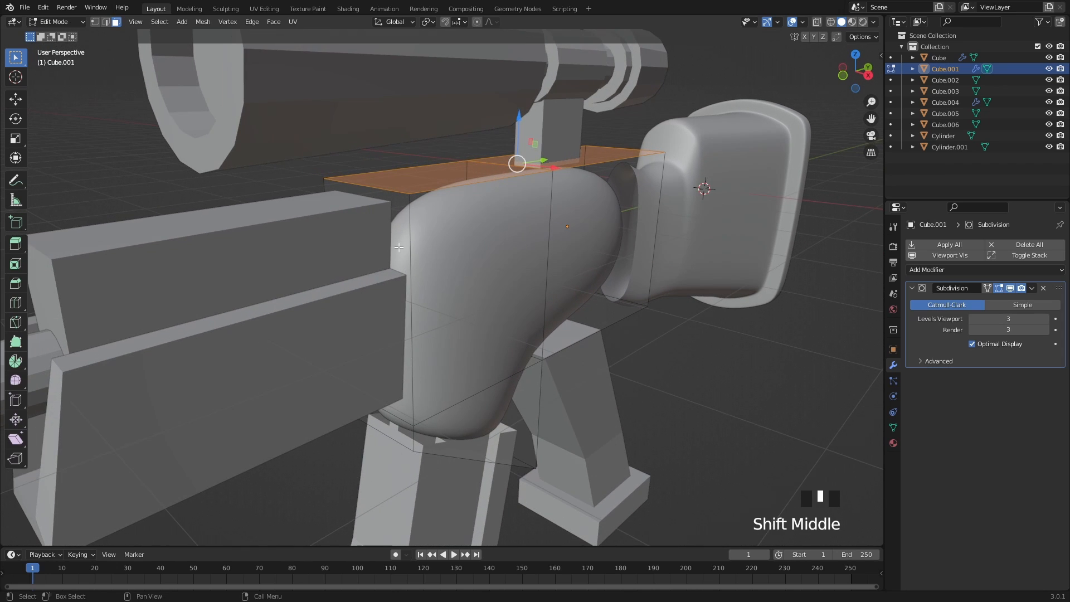
key("KP_Divide")
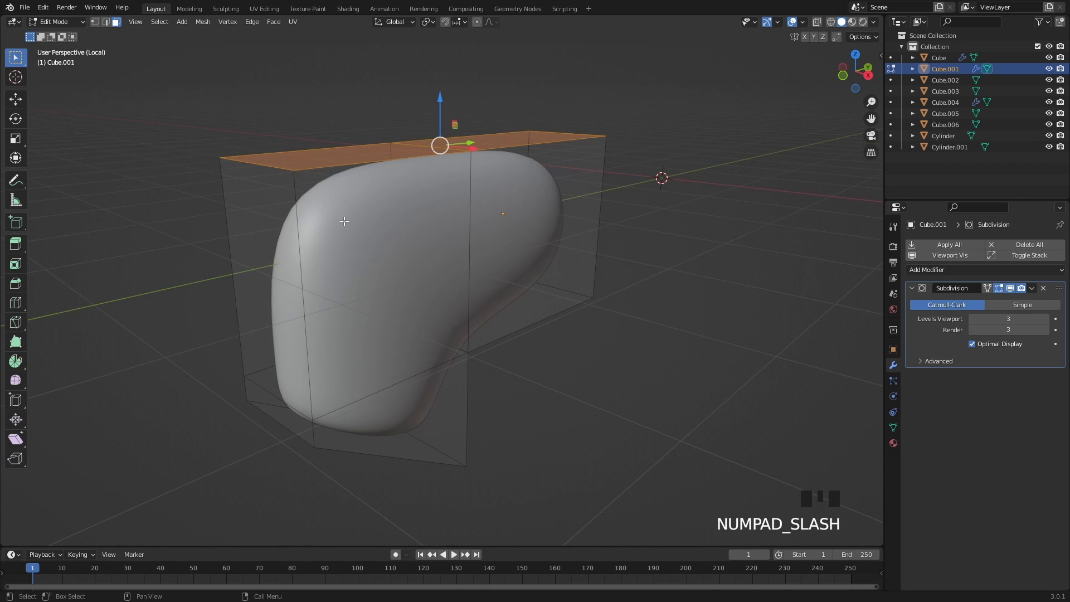
Bevel all edges bordering the receiver's front and rear faces with 2 segments and a width of about 0.025 m
key("2")
left_click(278, 171)
double_click(231, 237, "shift")
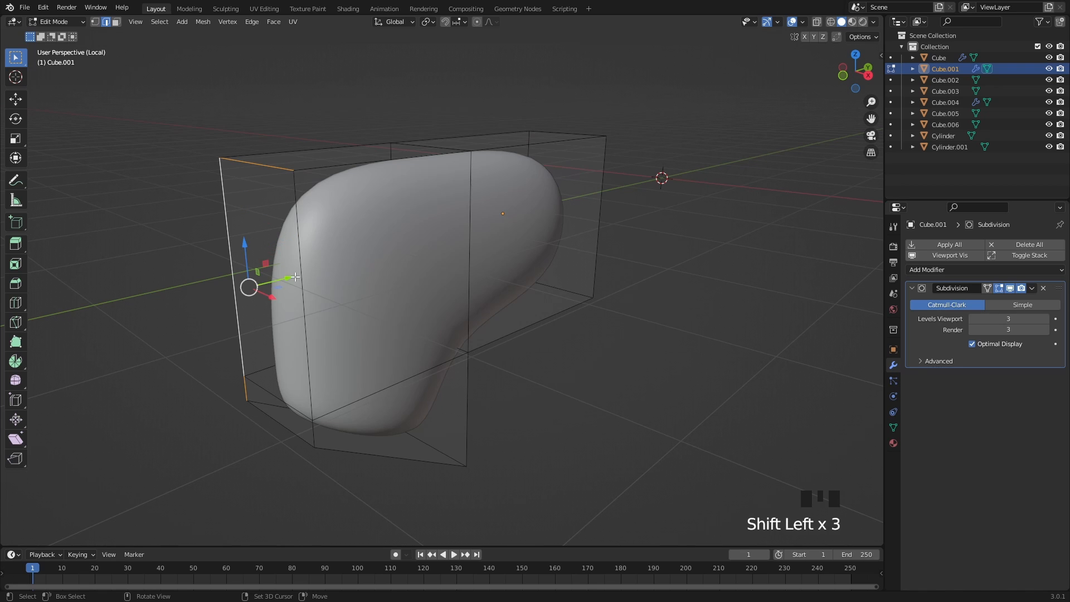
left_click(299, 279, "shift")
double_click(297, 349, "shift")
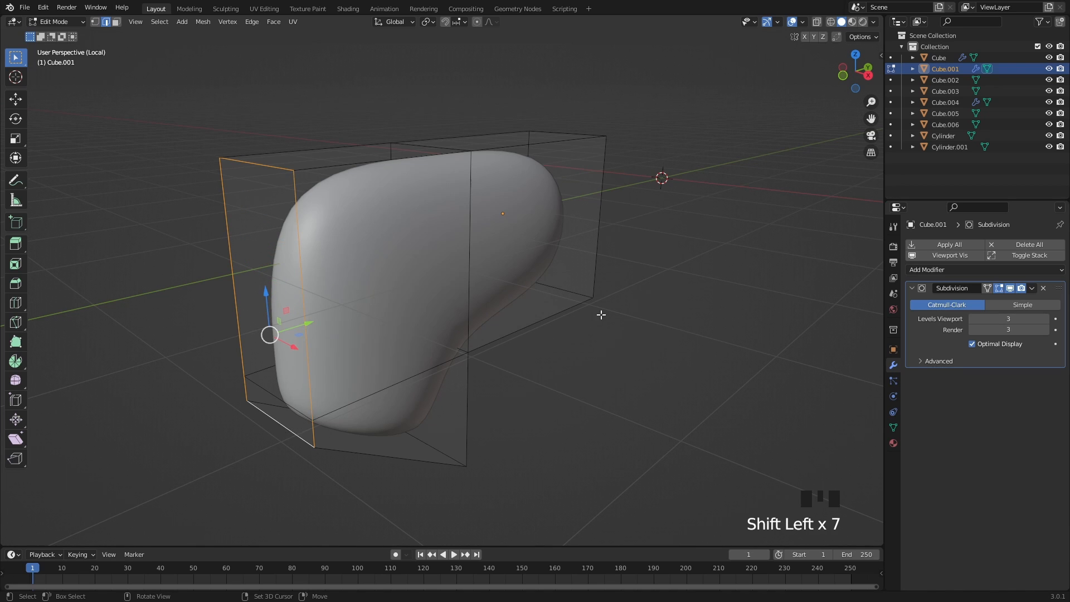
middle_click_drag(602, 313, 506, 307, "shift")
left_click_drag(486, 249, 710, 293, "shift")
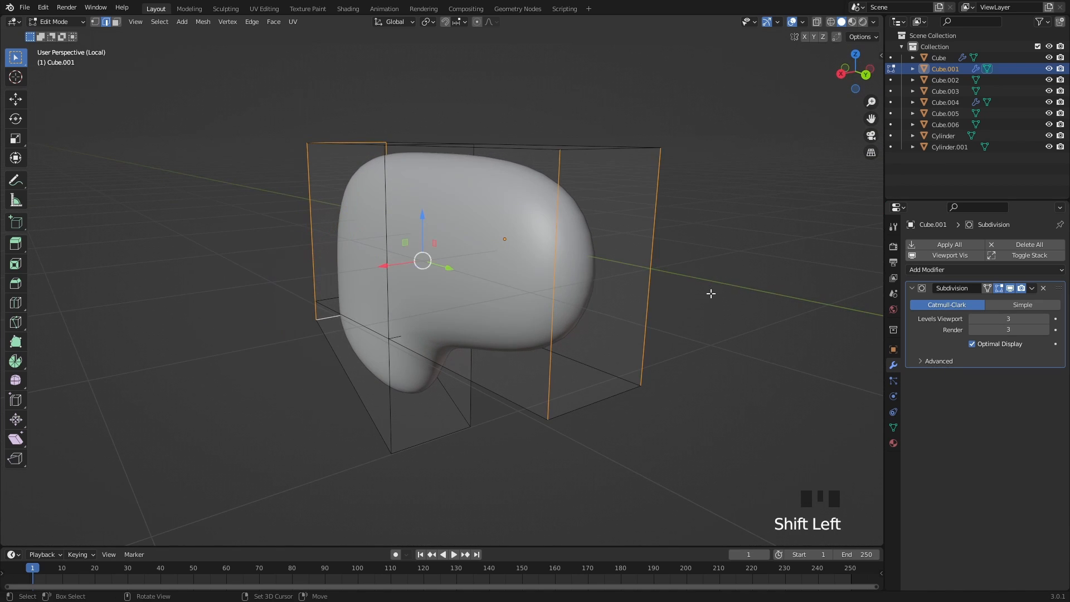
left_click(600, 156, "shift")
left_click(607, 369, "shift")
middle_click_drag(616, 368, 602, 335, "shift")
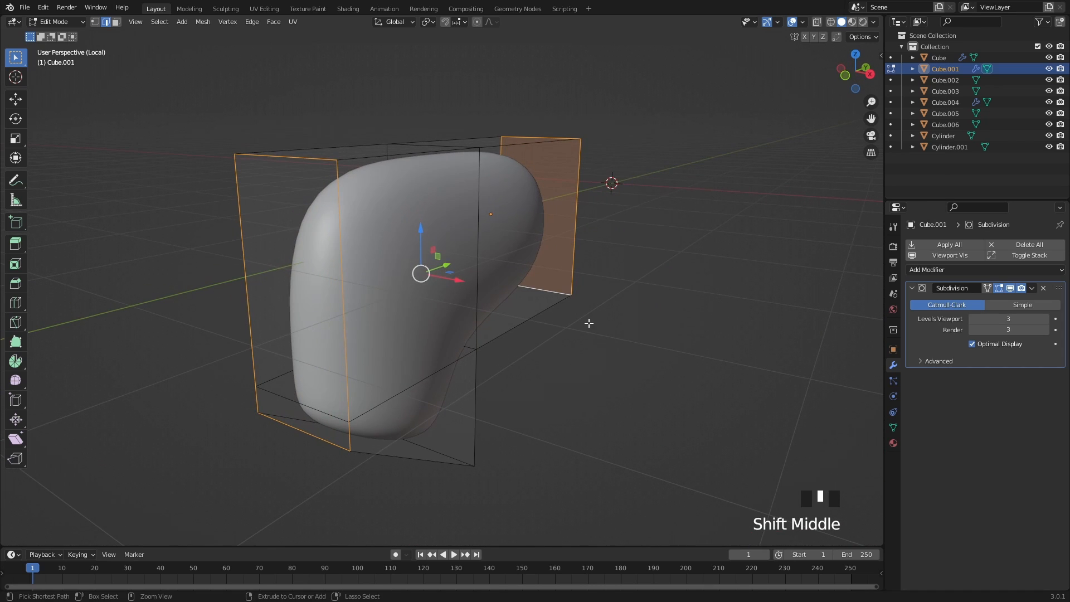
key("ctrl+b")
scroll(593, 323, "up", 1)
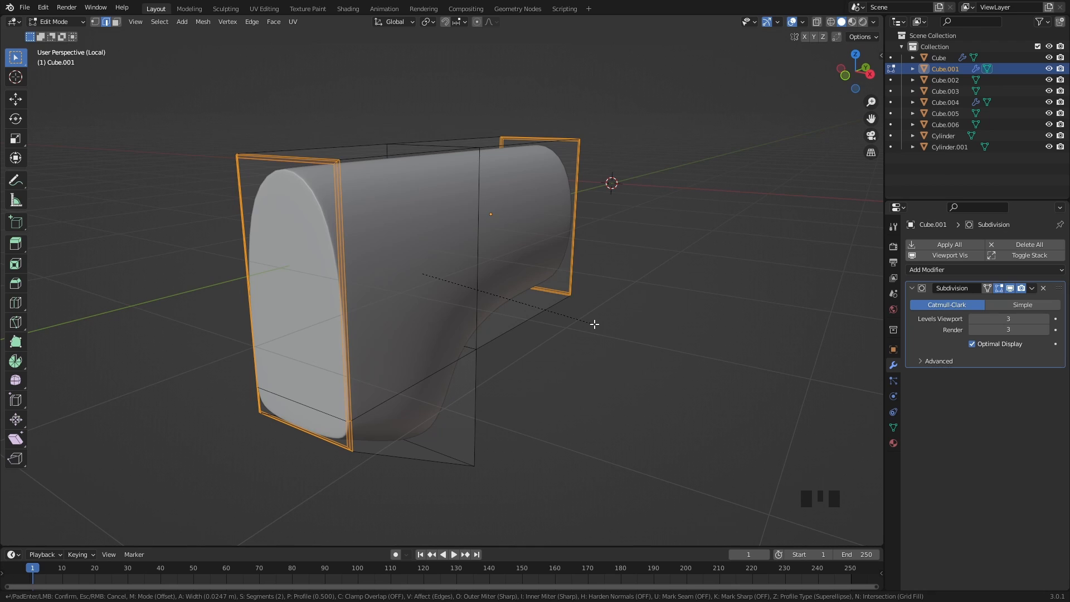
left_click(594, 324)
Bevel the receiver's two long top edges with 1 segment and a width of about 0.085 m
middle_click_drag(421, 273, 418, 302)
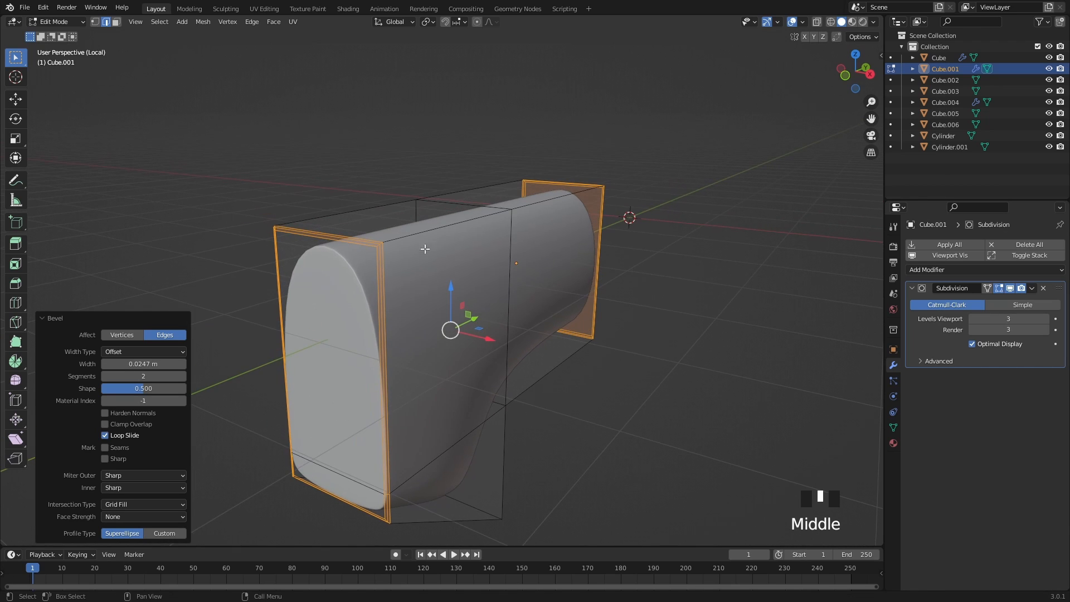
triple_click(419, 234)
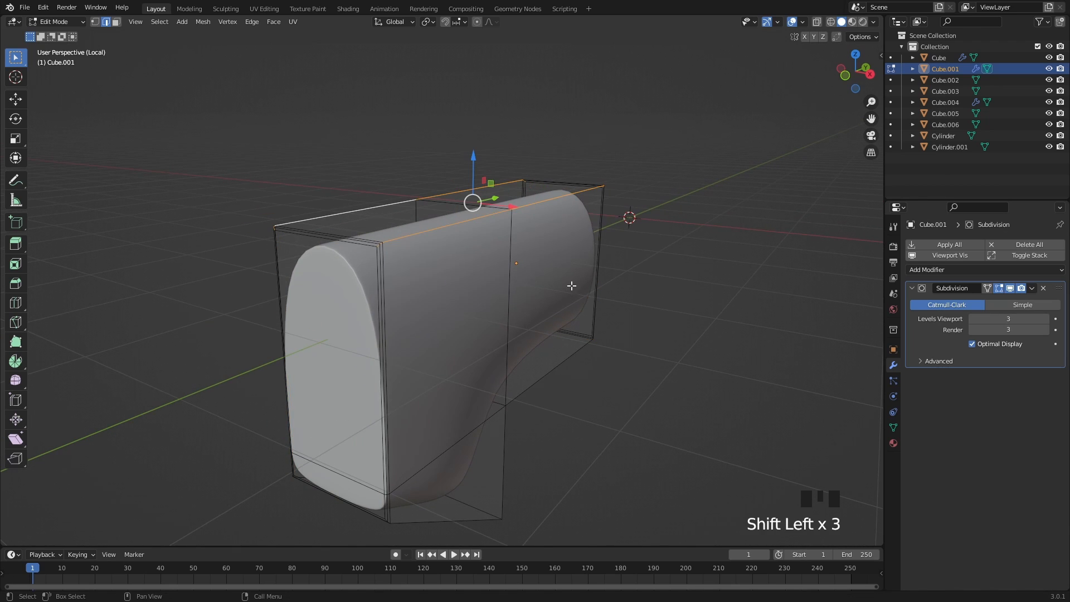
key("ctrl+b")
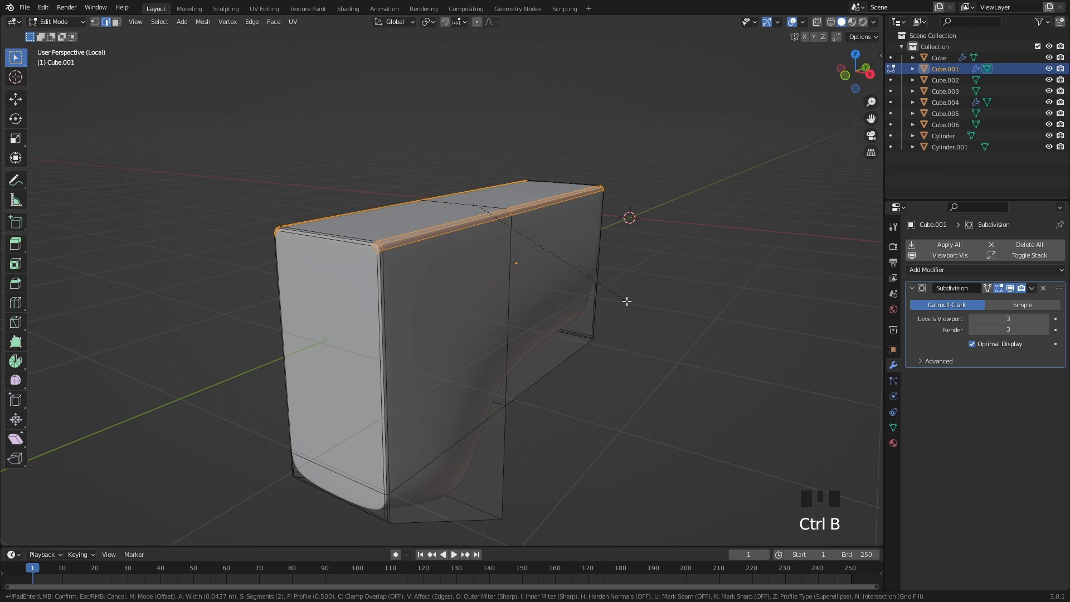
scroll(629, 303, "down", 1)
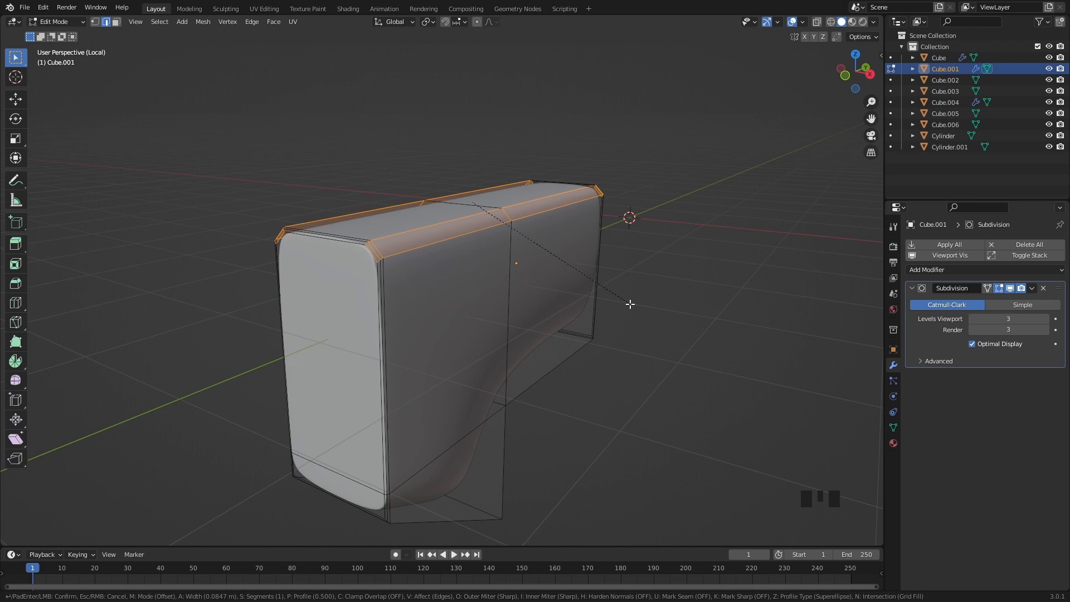
left_click(629, 303)
Bevel the receiver's underside edges on both sides, including the lower magazine section, with 1 segment and a width of about 0.069 m
middle_click_drag(557, 360, 405, 286, "shift")
left_click(419, 297)
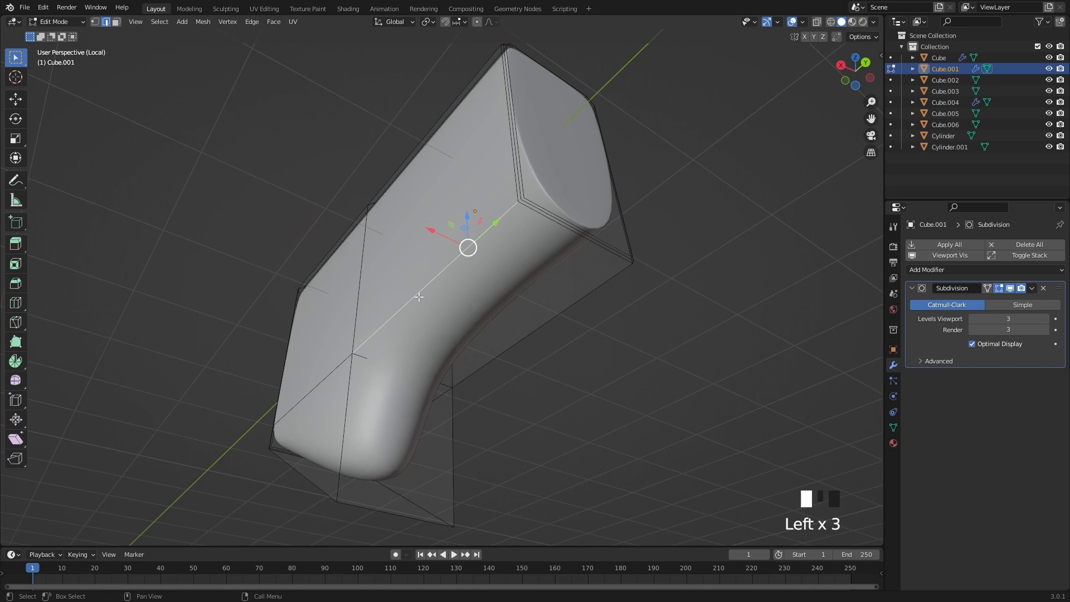
left_click(500, 351, "shift")
left_click(500, 354, "shift")
left_click(500, 353, "shift")
left_click(349, 434, "shift")
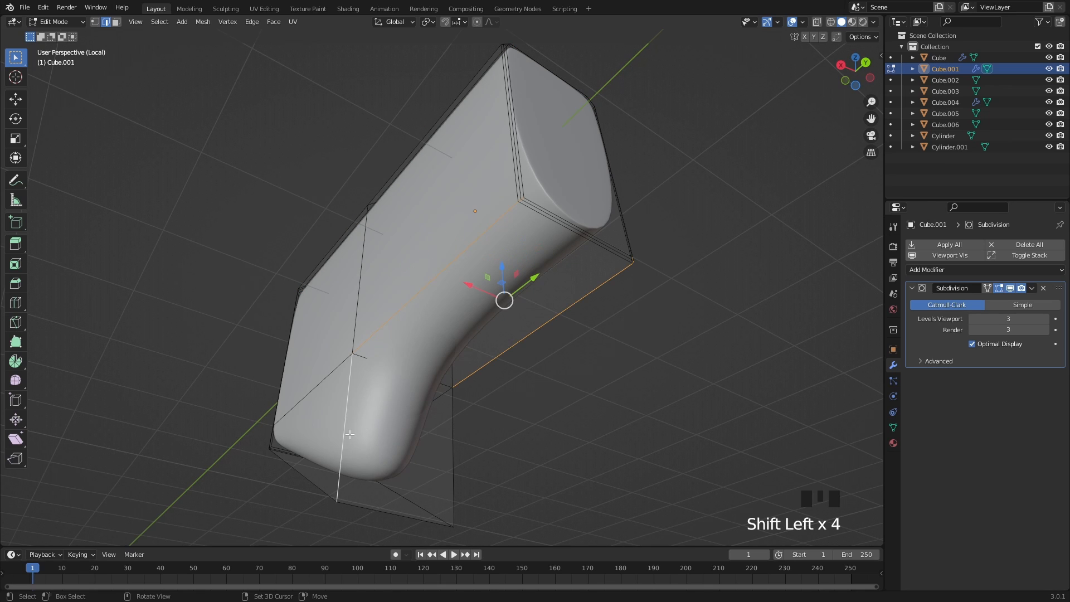
left_click(435, 453, "shift")
middle_click_drag(418, 485, 403, 523, "shift")
left_click(404, 525, "shift")
left_click(336, 495, "shift")
left_click(337, 496, "shift")
left_click(337, 495, "shift")
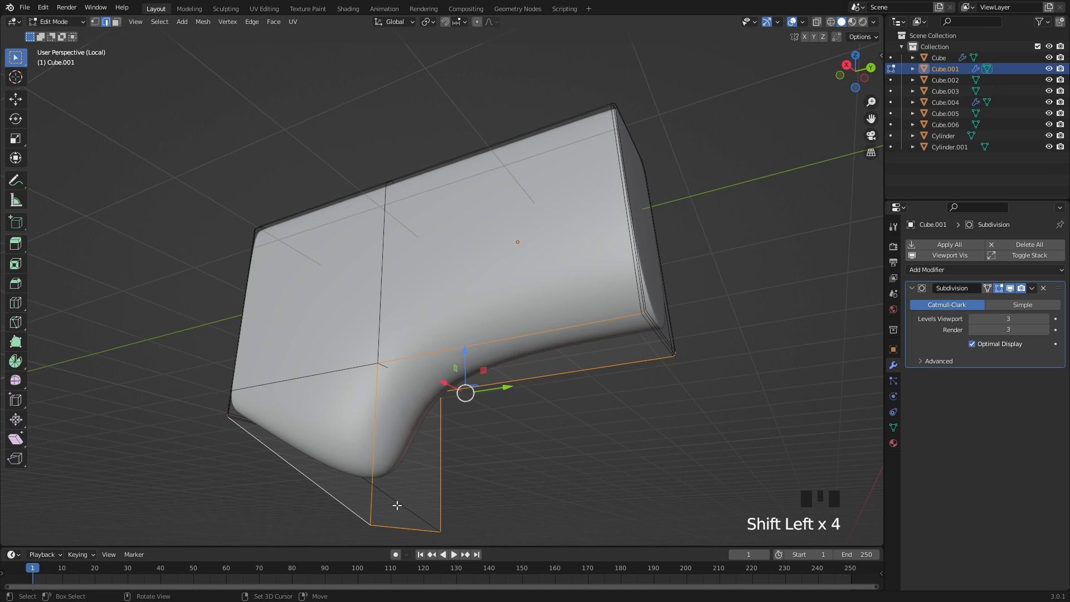
middle_click_drag(400, 505, 494, 493, "shift")
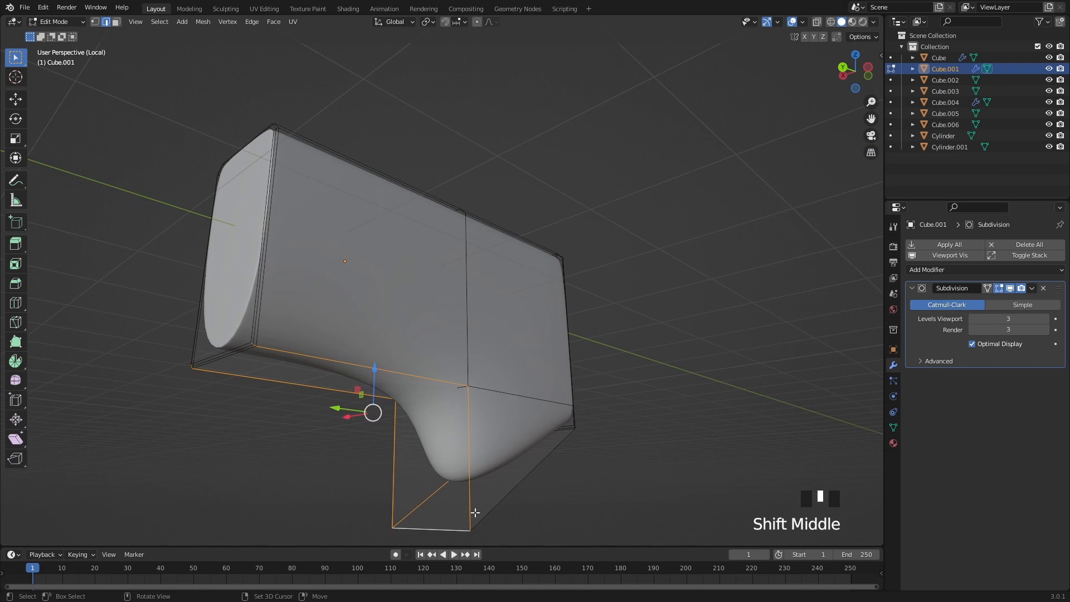
left_click(496, 496, "shift")
left_click(496, 496, "shift")
left_click(496, 496, "shift")
middle_click_drag(349, 461, 598, 407, "shift")
key("ctrl+b")
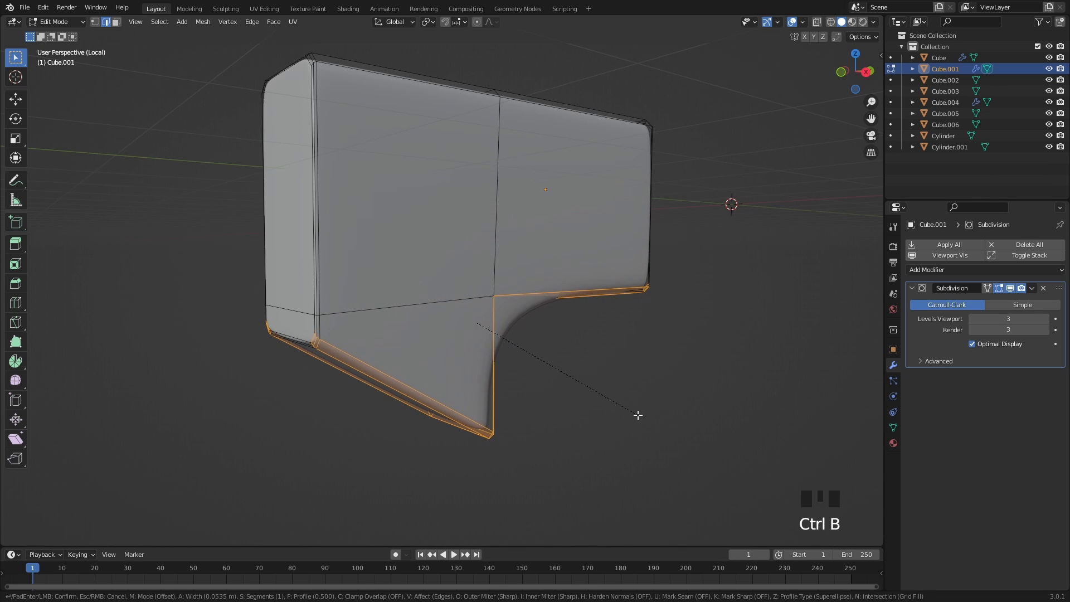
left_click(639, 415)
Bevel the receiver's inner corner edge behind the magazine section with 4 segments and a width of about 0.4 m, and leave local view
middle_click_drag(557, 452, 423, 372, "shift")
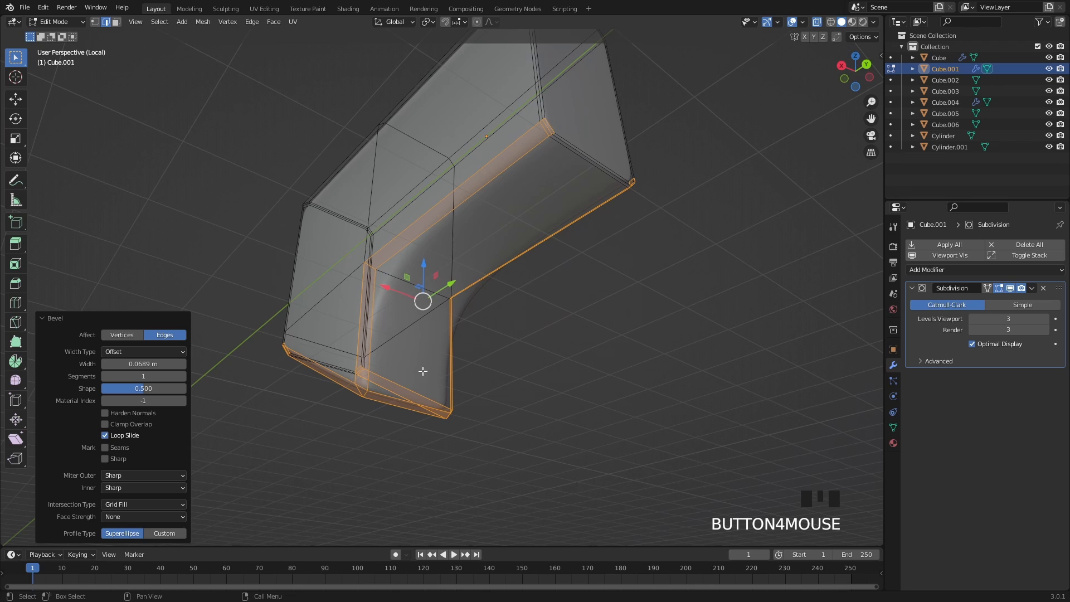
triple_click(399, 280)
middle_click_drag(455, 305, 499, 334, "shift")
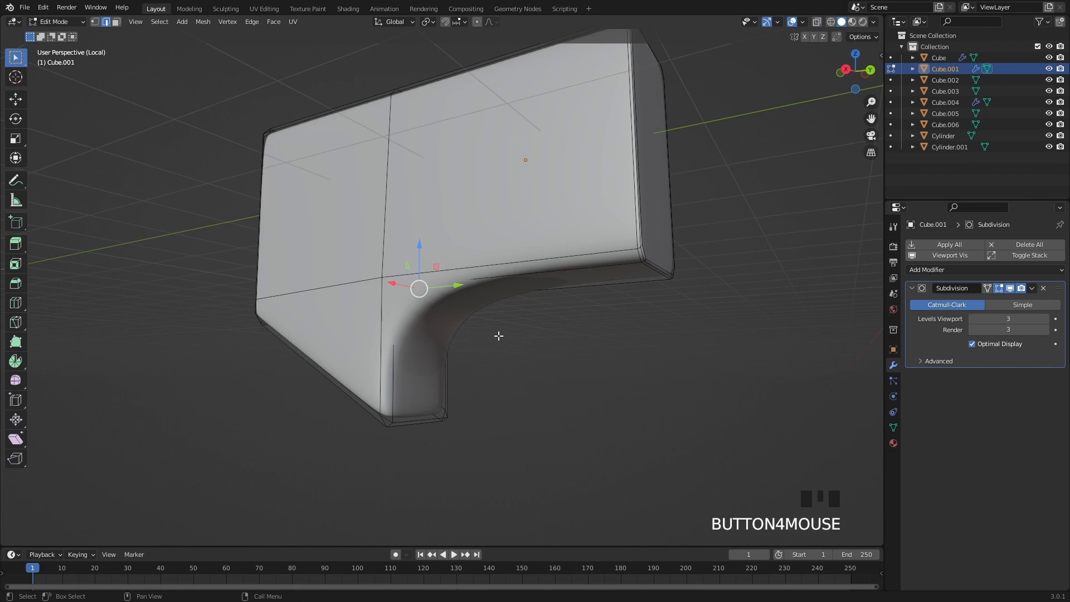
scroll(607, 342, "up", 2)
key("ctrl+b")
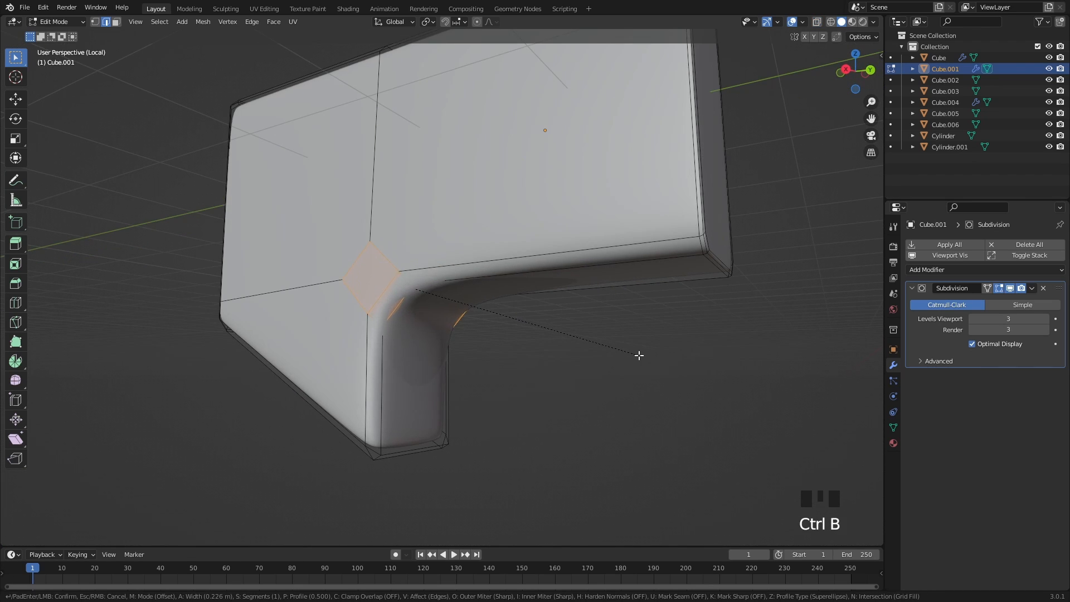
scroll(639, 355, "up", 1)
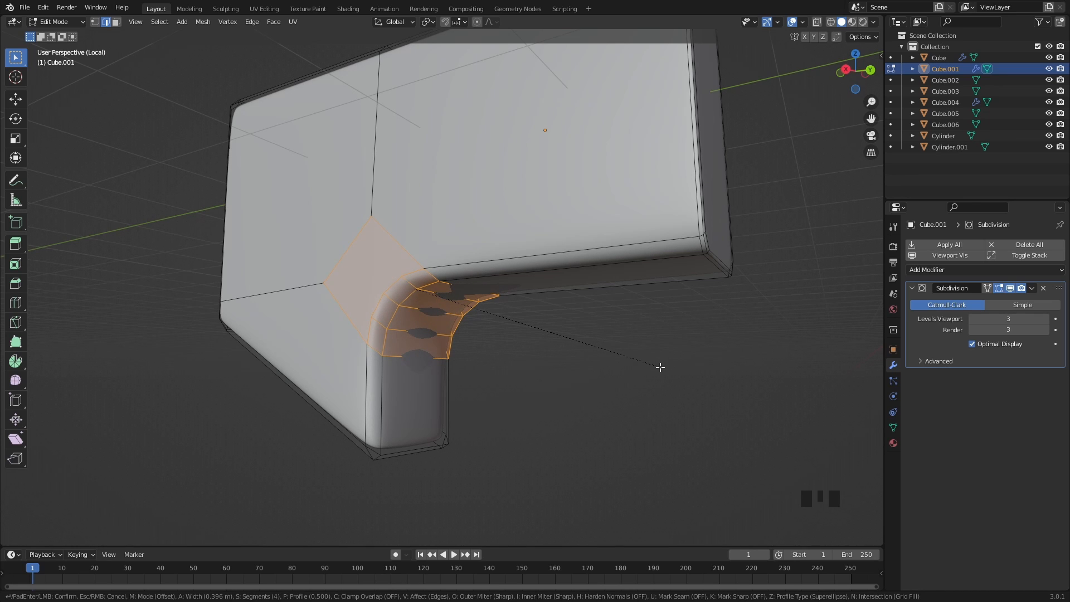
left_click(660, 367)
middle_click_drag(660, 367, 564, 373, "shift")
key("Tab")
scroll(613, 355, "down", 3)
key("KP_Divide")
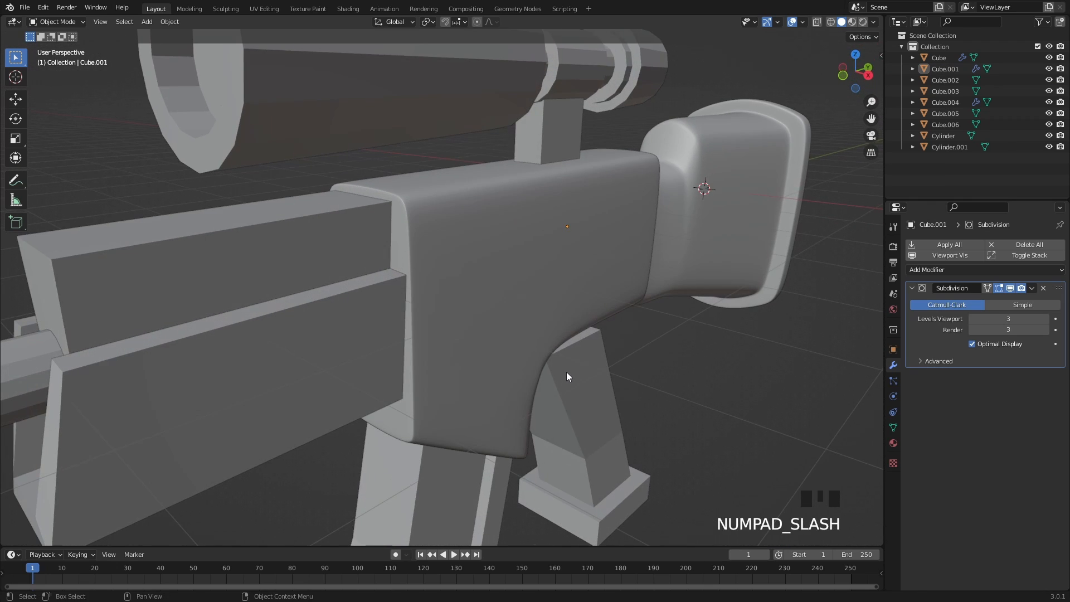
Open the stock mesh for editing in the right orthographic view
scroll(517, 320, "down", 3)
middle_click_drag(517, 320, 551, 290, "shift")
scroll(502, 273, "up", 1)
scroll(502, 258, "up", 1)
left_click(511, 301)
key("Tab")
middle_click_drag(551, 290, 548, 296, "shift")
key("KP_3")
middle_click_drag(547, 297, 537, 291, "shift")
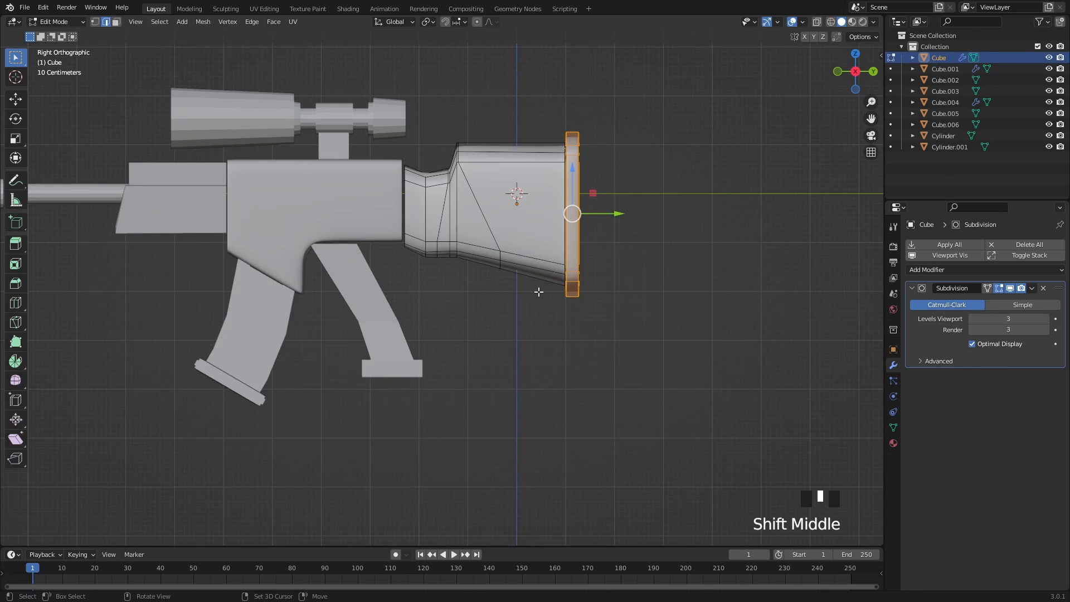
Raise the vertices at the stock's lower front corner about 0.137 m along Z
scroll(462, 265, "up", 2)
key("1")
key("alt+z")
left_click_drag(402, 253, 376, 194)
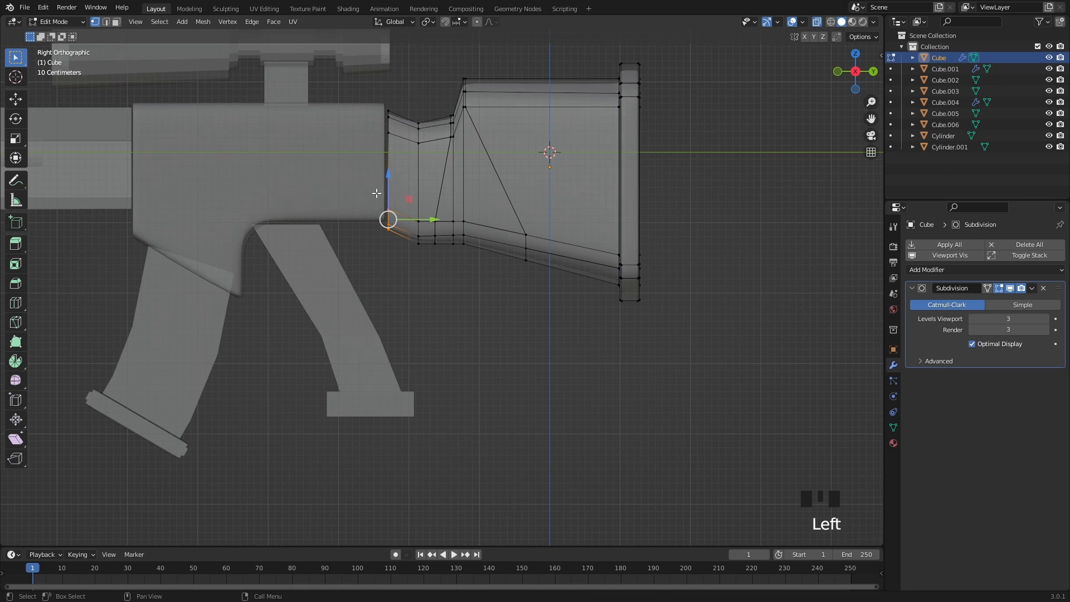
scroll(390, 205, "up", 3)
middle_click_drag(398, 209, 454, 308, "shift")
key("alt+z")
middle_click_drag(440, 258, 474, 266)
middle_click_drag(475, 266, 584, 306, "shift")
scroll(584, 307, "down", 3)
left_click_drag(588, 271, 585, 252)
middle_click_drag(585, 253, 413, 262, "shift")
scroll(532, 301, "down", 2)
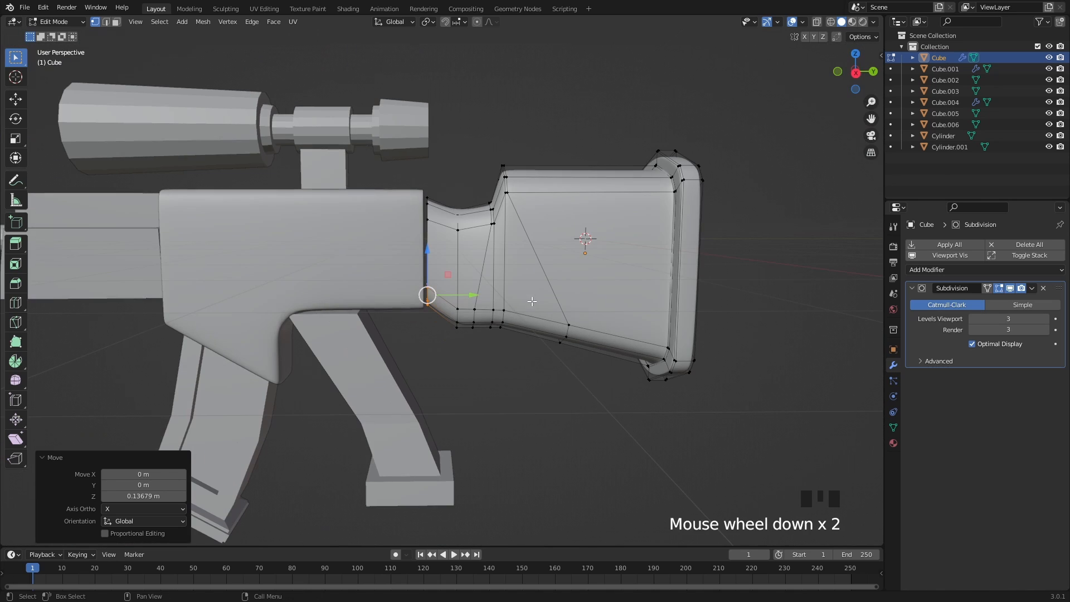
key("Tab")
Move the whole stock slightly toward the receiver along Y and slightly up along Z to close the gap
middle_click_drag(552, 308, 557, 335)
key("KP_3")
scroll(552, 279, "up", 3)
scroll(647, 293, "up", 1)
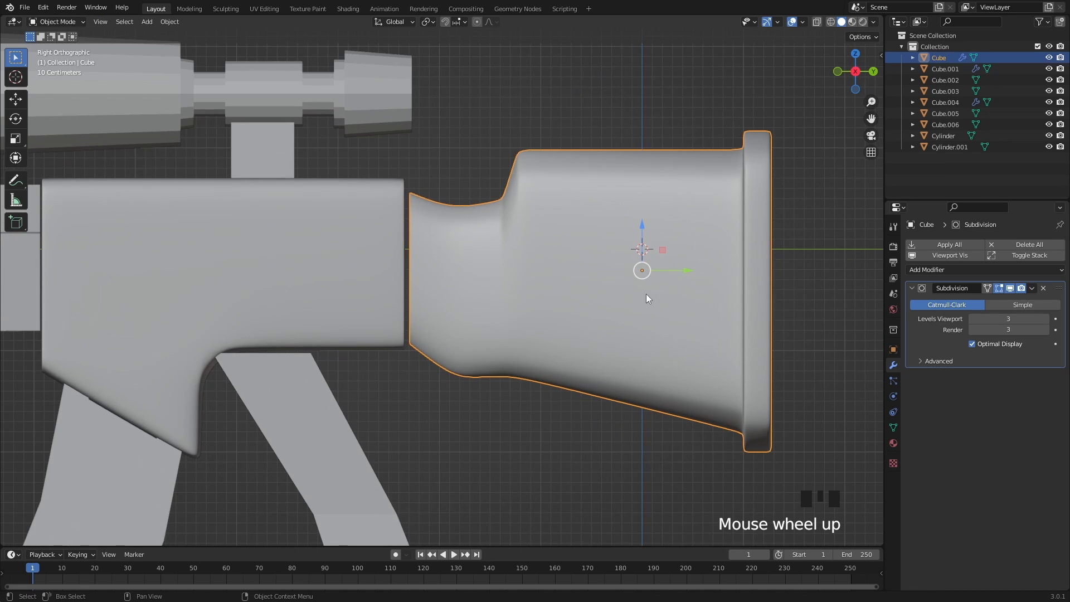
left_click_drag(676, 272, 673, 272)
left_click_drag(639, 228, 639, 225)
left_click(510, 408)
scroll(473, 365, "down", 4)
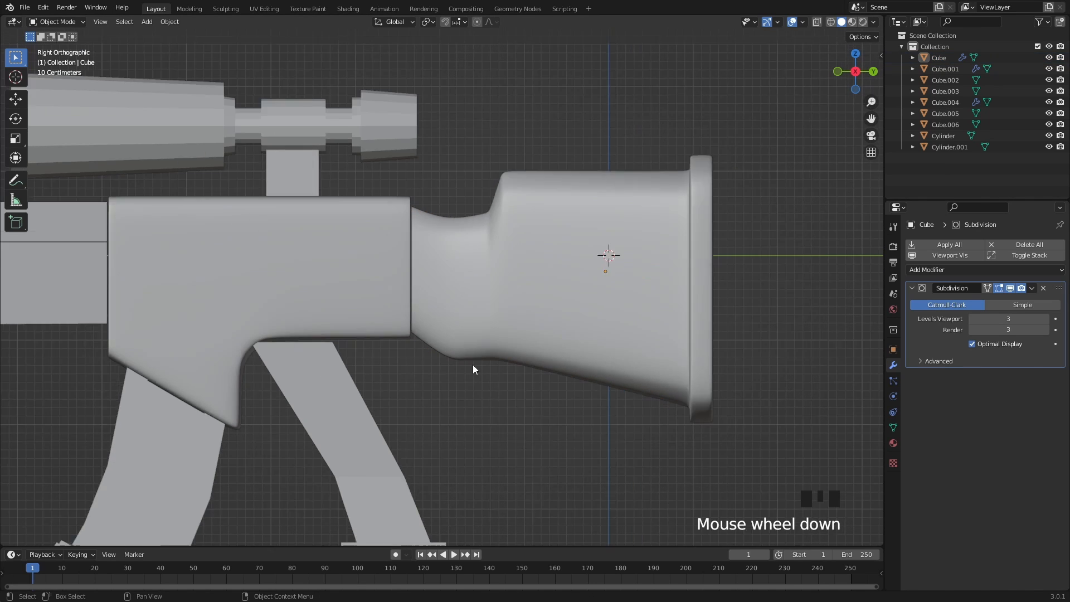
Isolate the rear pistol grip in local view
middle_click_drag(474, 345, 533, 352)
scroll(613, 374, "down", 2)
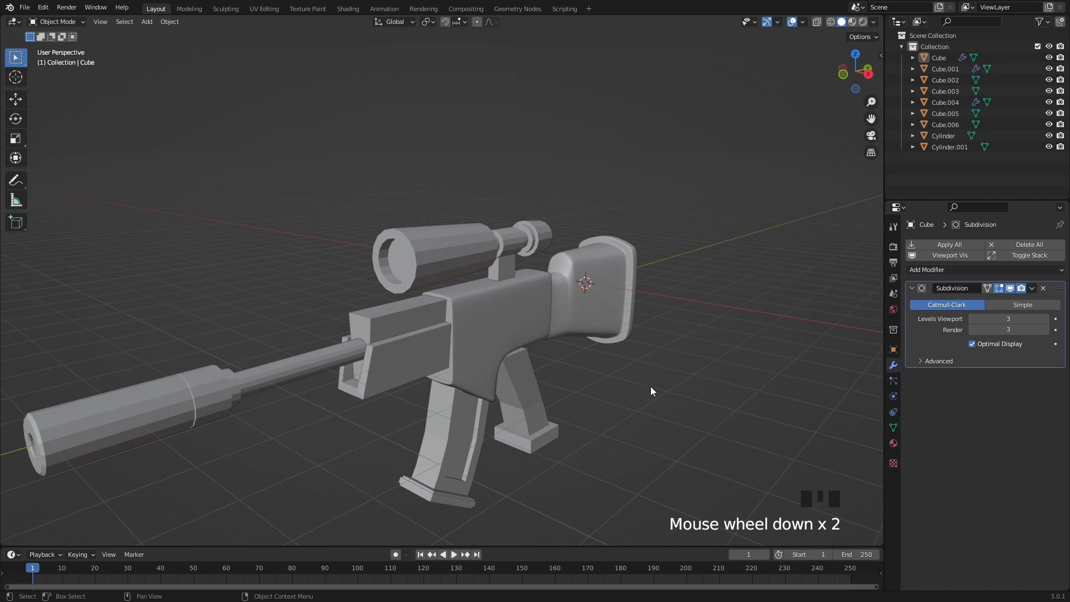
middle_click_drag(651, 386, 630, 335)
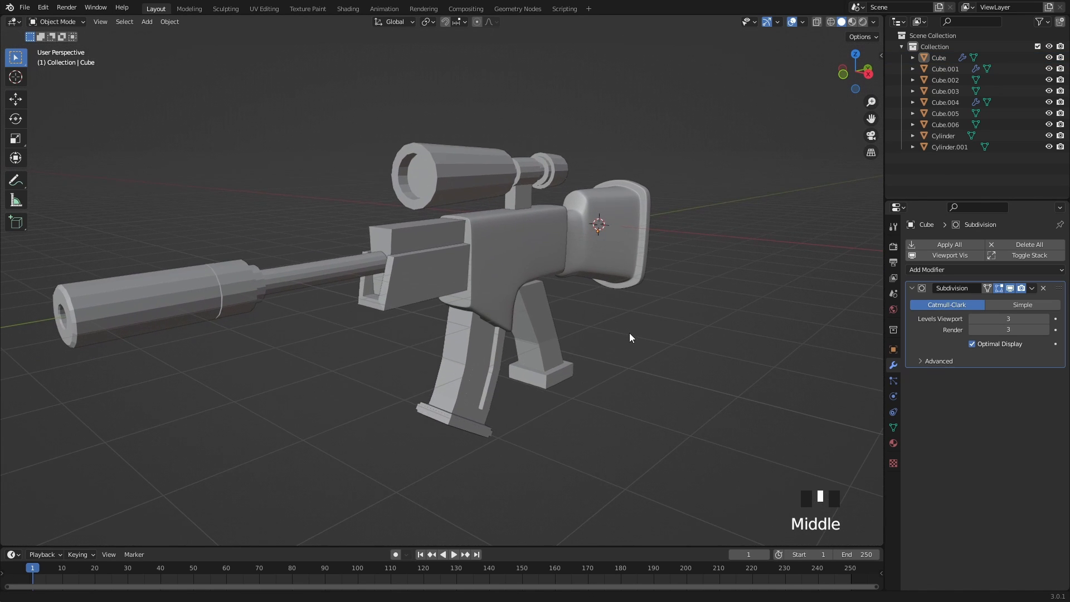
left_click(539, 333)
key("KP_Divide")
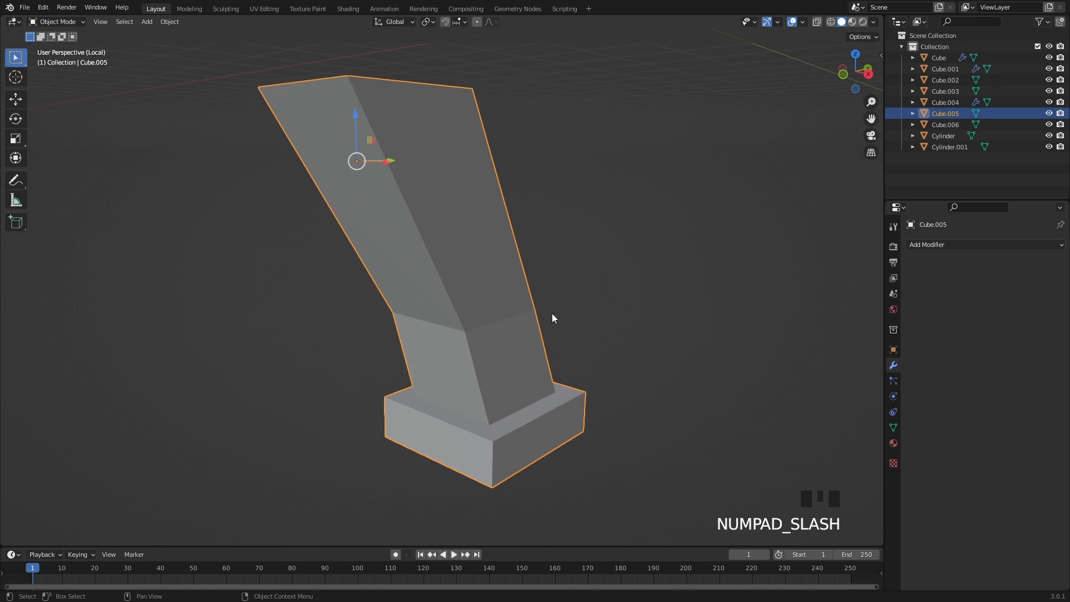
middle_click_drag(552, 314, 558, 286)
Add a Subdivision Surface modifier to the grip with viewport and render levels of 3, and shade it smooth
key("Tab")
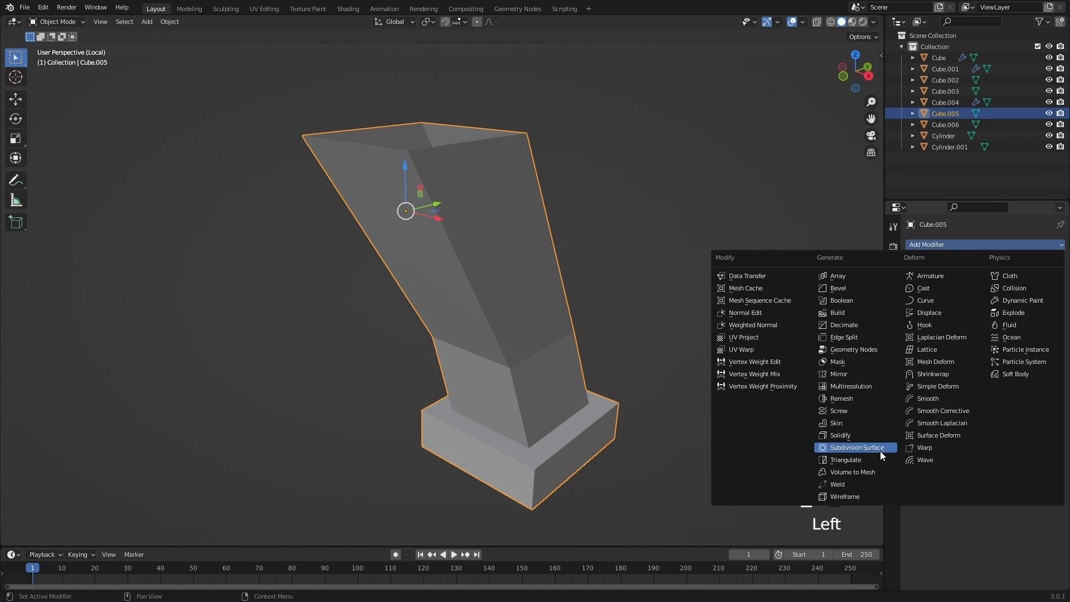
left_click(878, 449)
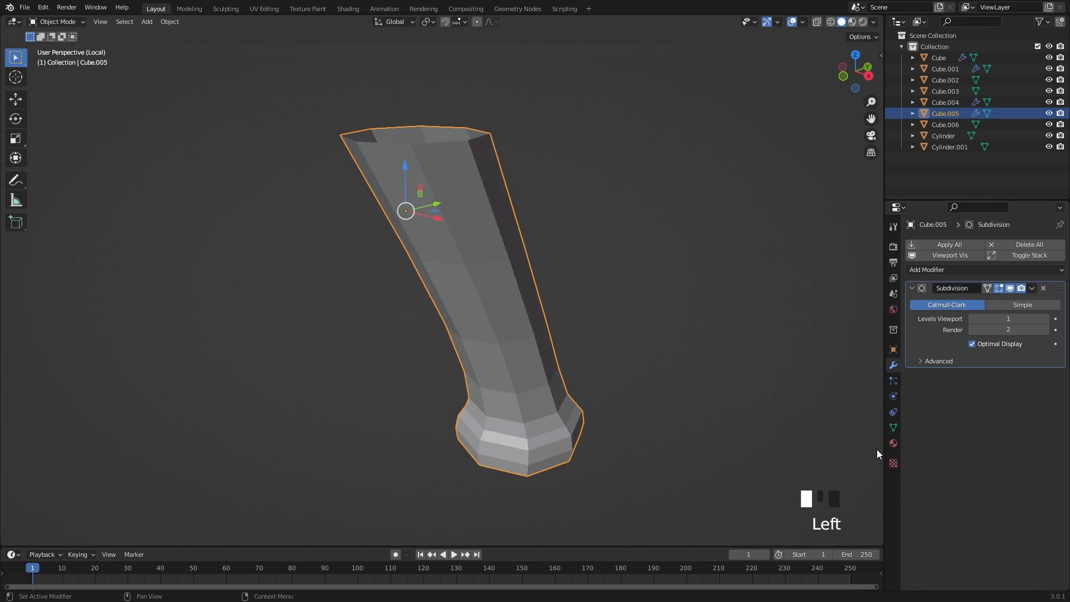
left_click(1038, 318)
left_click(1038, 318)
left_click(1045, 329)
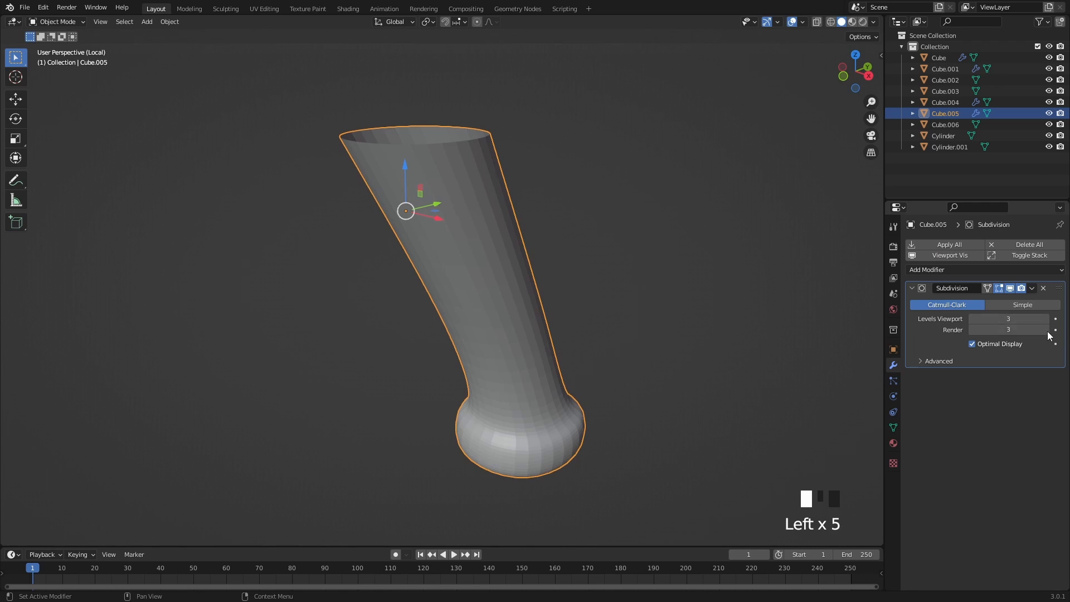
right_click(527, 363)
left_click(527, 365)
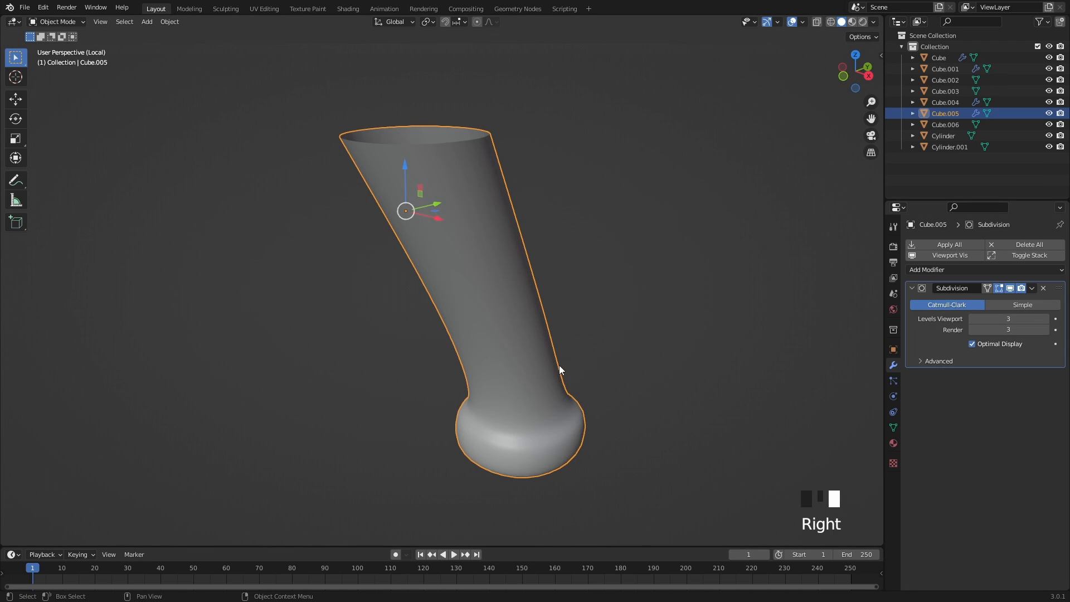
Bevel the grip's four lengthwise corner edges, including the base block's corners, with 1 segment and a width of about 0.036 m
key("Tab")
double_click(493, 335)
double_click(567, 306, "shift")
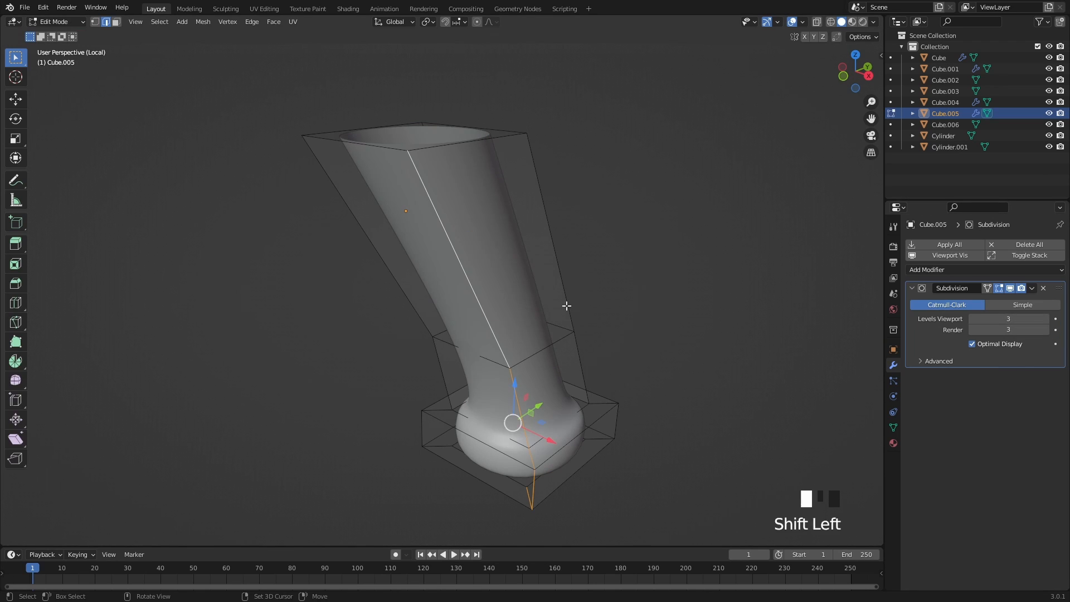
double_click(427, 328, "shift")
middle_click_drag(425, 318, 348, 335, "shift")
double_click(348, 334, "shift")
middle_click_drag(518, 362, 420, 347, "shift")
key("ctrl+b")
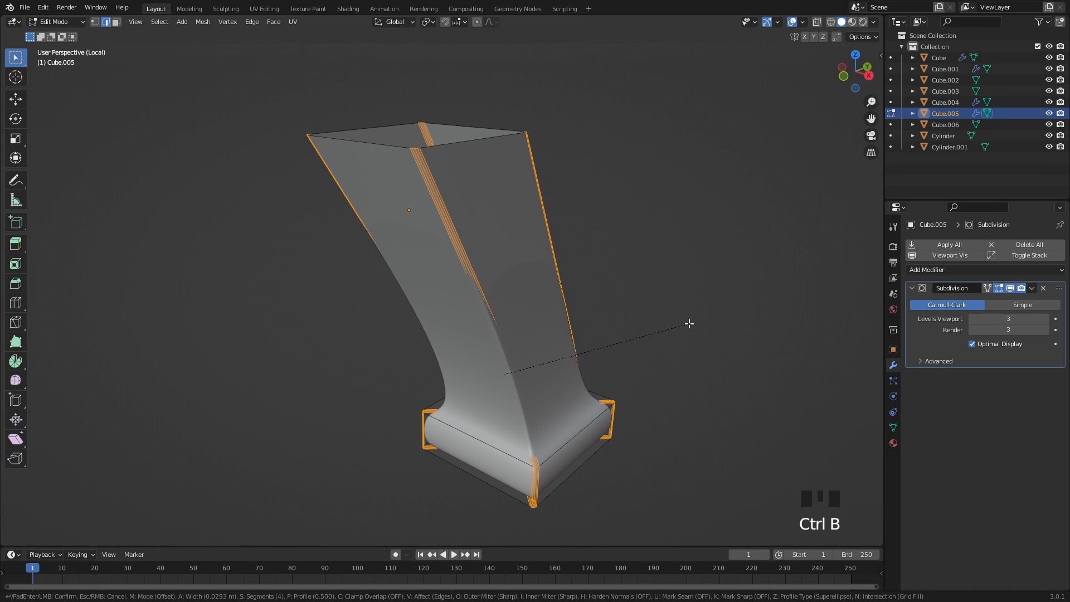
scroll(690, 324, "up", 1)
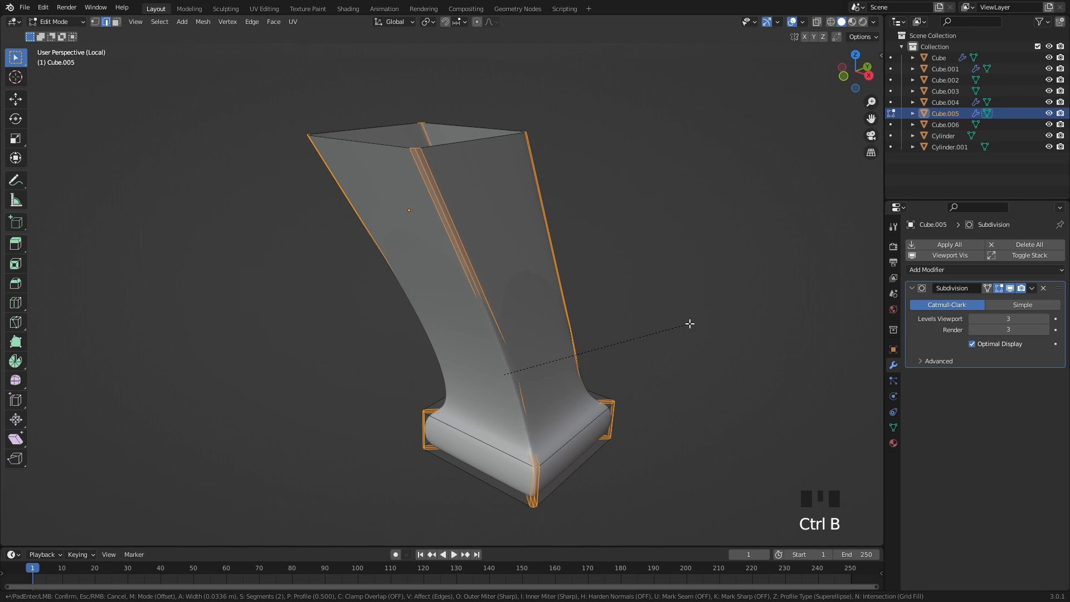
scroll(690, 324, "down", 1)
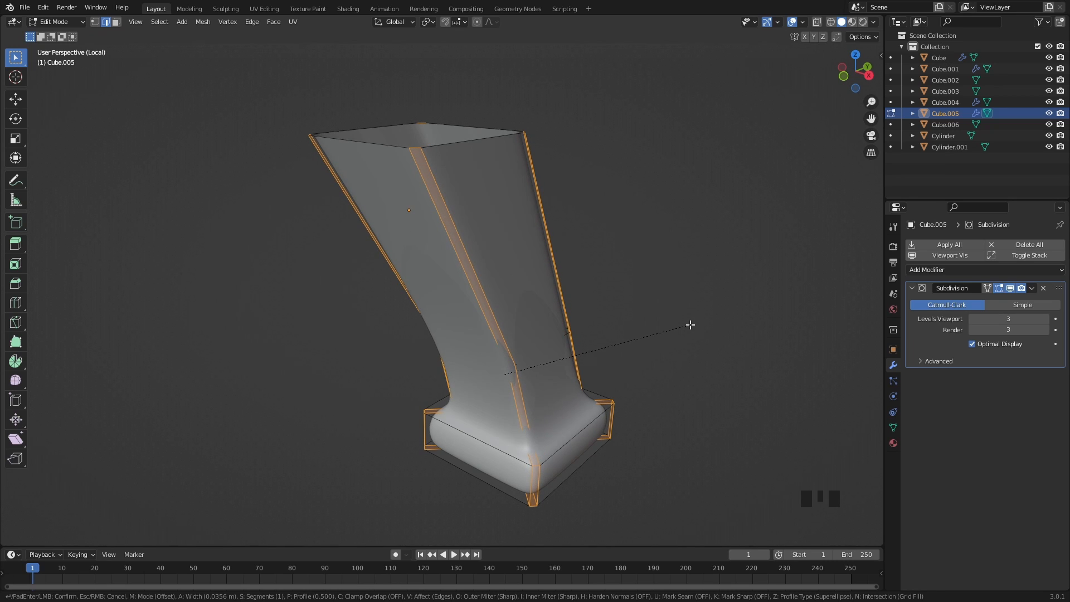
left_click(690, 324)
Bevel the grip base's top and bottom perimeter loops and the loop where the handle meets it, using 1 segment about 0.015 m wide
middle_click_drag(609, 367, 603, 267)
scroll(583, 316, "up", 2)
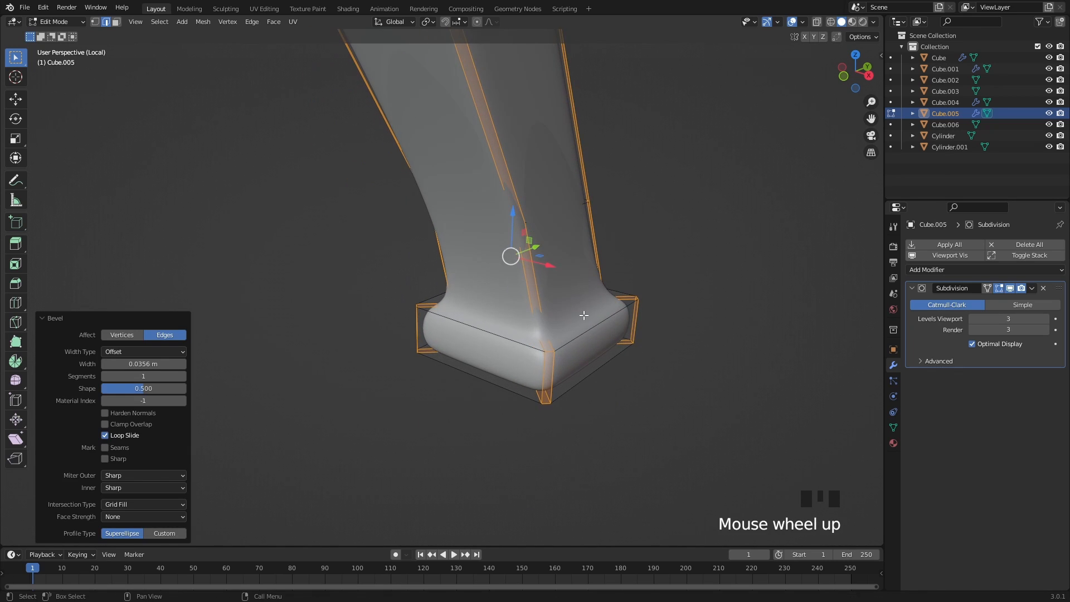
key("alt+z")
double_click(520, 329)
double_click(517, 341, "shift")
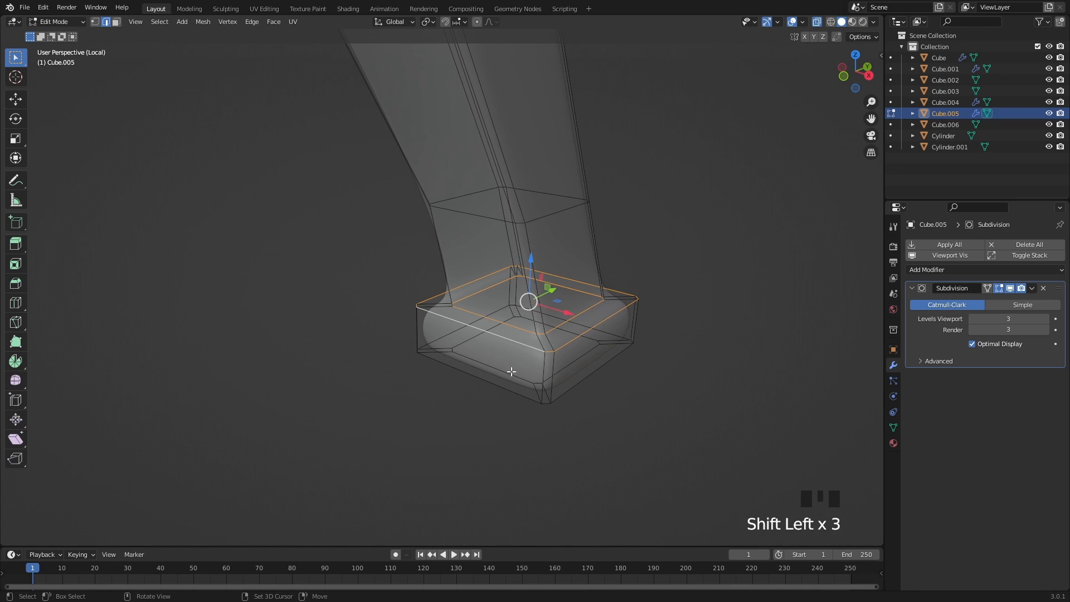
double_click(499, 383, "shift")
key("alt+z")
scroll(613, 338, "up", 2)
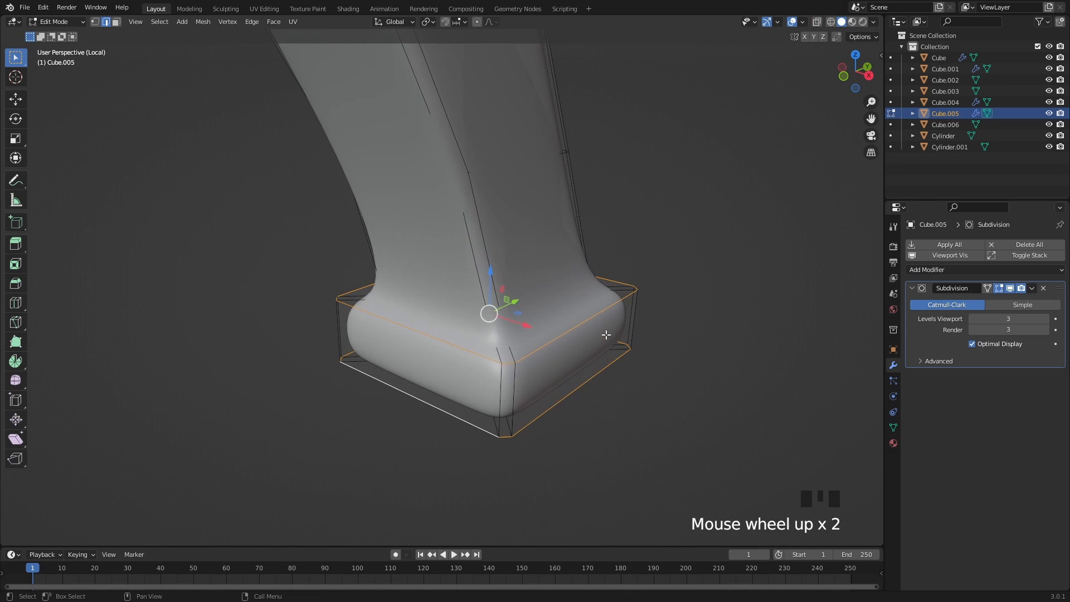
key("ctrl+b")
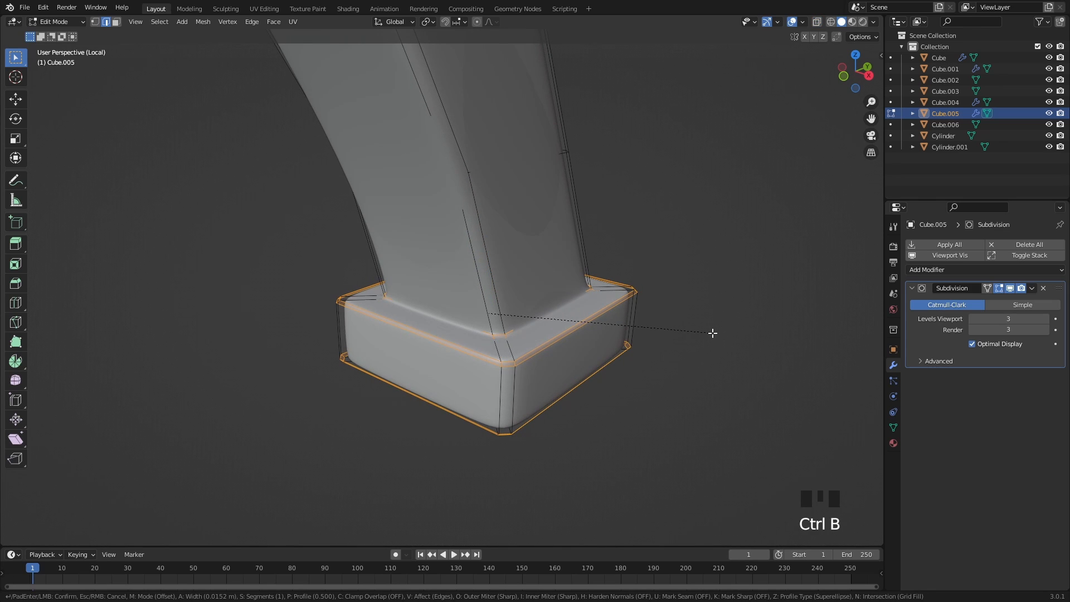
left_click(713, 333)
key("Tab")
left_click(733, 316)
Leave local view and raise the grip about 0.127 m along Z into the receiver's underside
scroll(630, 347, "down", 4)
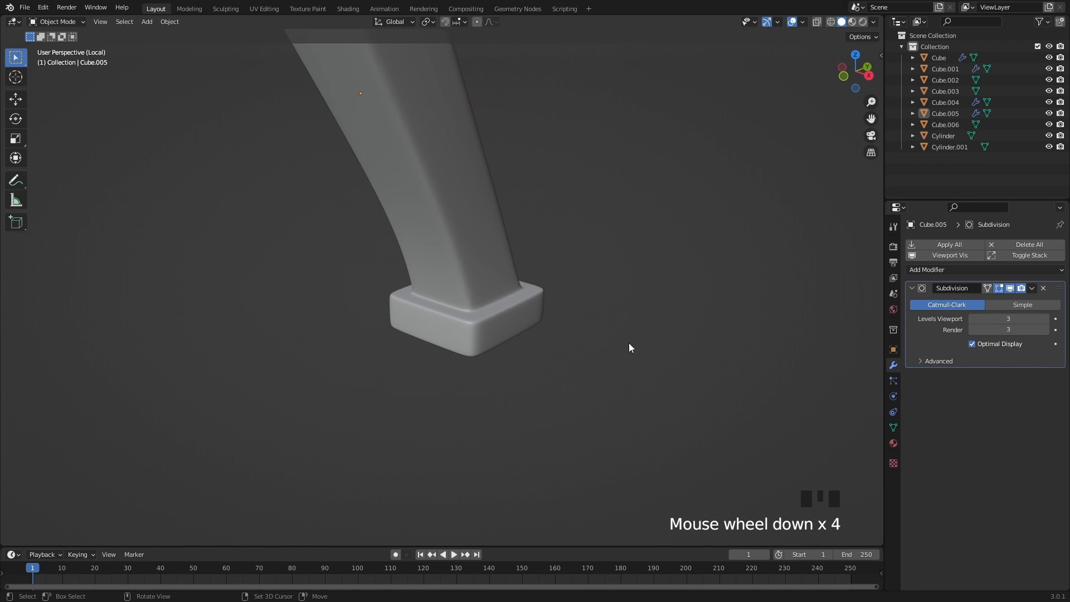
middle_click_drag(629, 343, 602, 333, "shift")
scroll(569, 304, "down", 4)
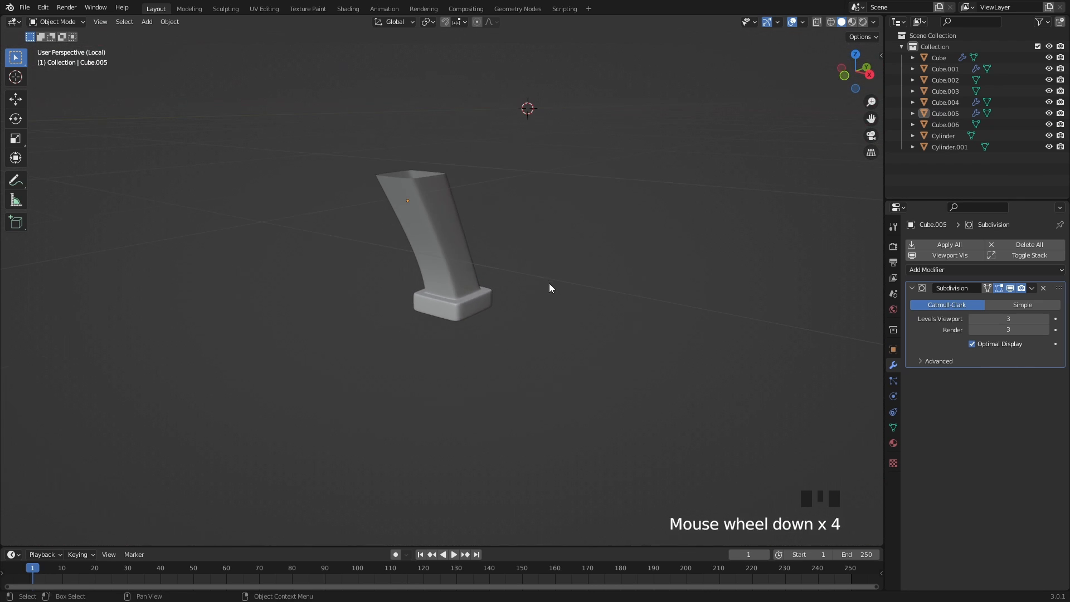
middle_click_drag(549, 284, 454, 319)
key("KP_Divide")
left_click(569, 357)
scroll(463, 323, "up", 4)
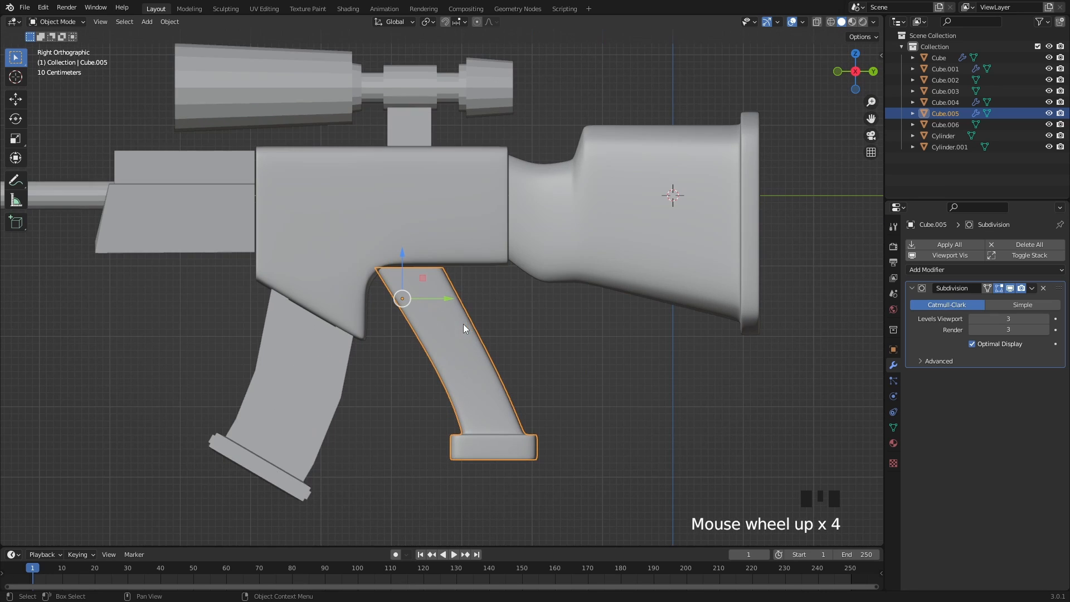
left_click_drag(403, 263, 404, 248)
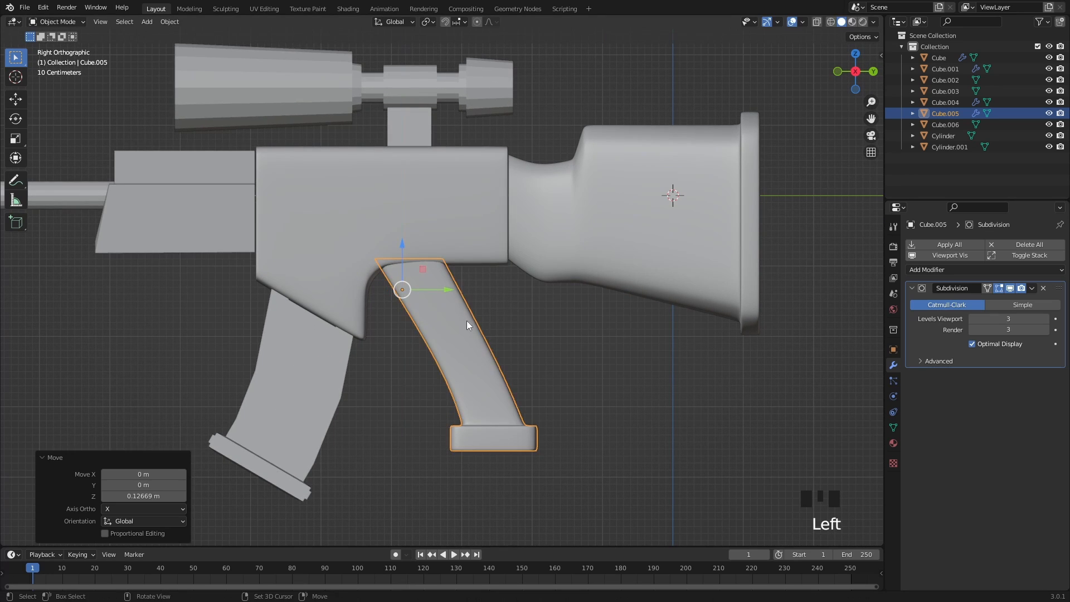
middle_click_drag(466, 320, 594, 373, "shift")
left_click(751, 400)
Scale the grip's top vertices to about 0.908 along X so the grip narrows at the receiver
scroll(740, 395, "down", 4)
scroll(672, 405, "up", 3)
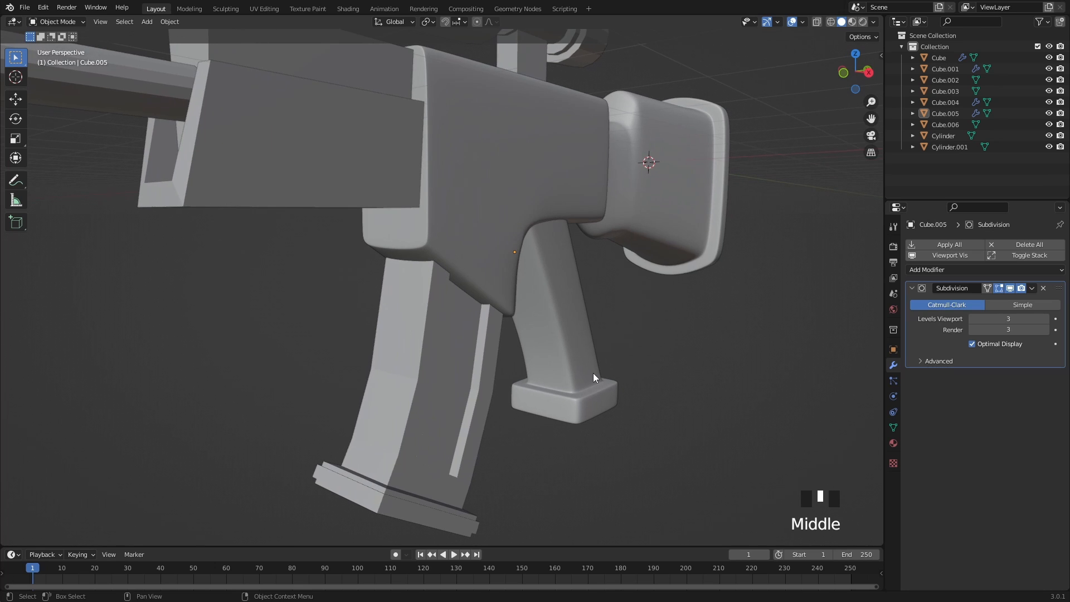
left_click(563, 313)
key("Tab")
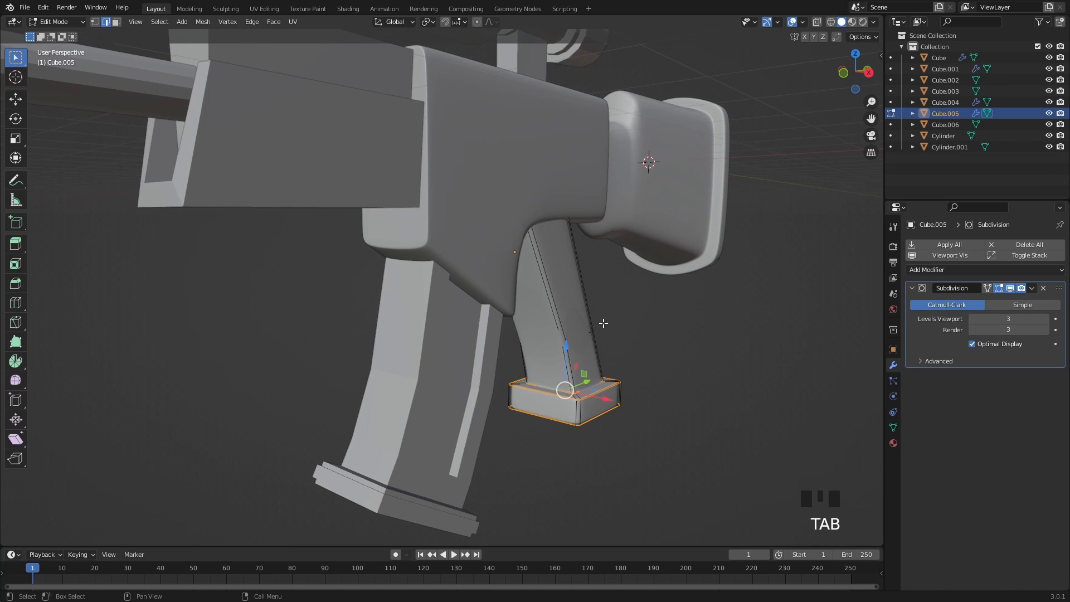
middle_click_drag(604, 323, 577, 315, "shift")
key("alt+z")
left_click_drag(432, 174, 589, 226)
key("1")
key("alt+z")
key("s")
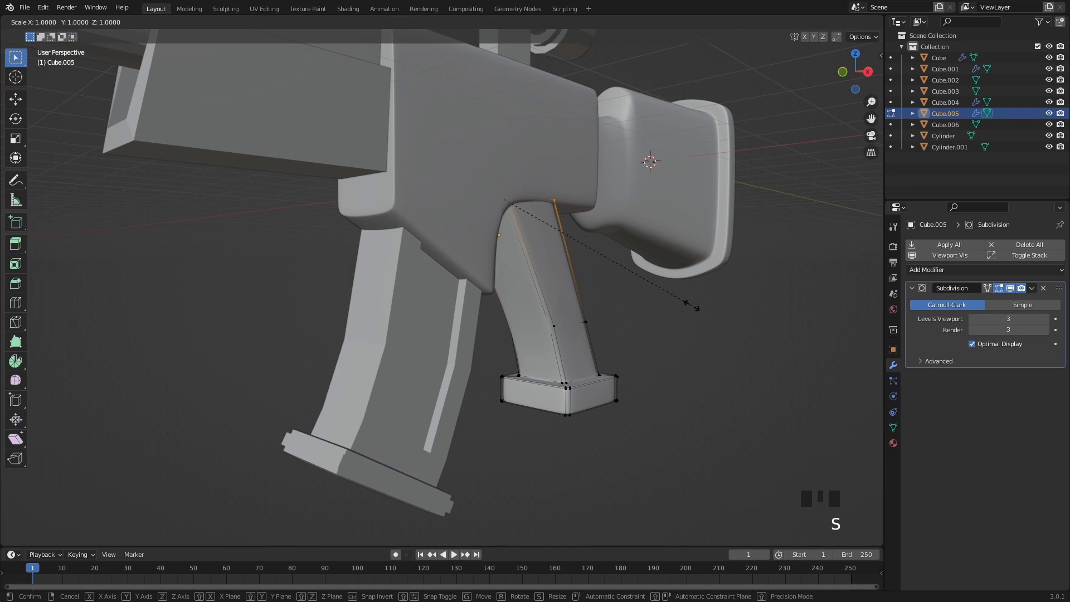
key("x")
left_click(670, 310)
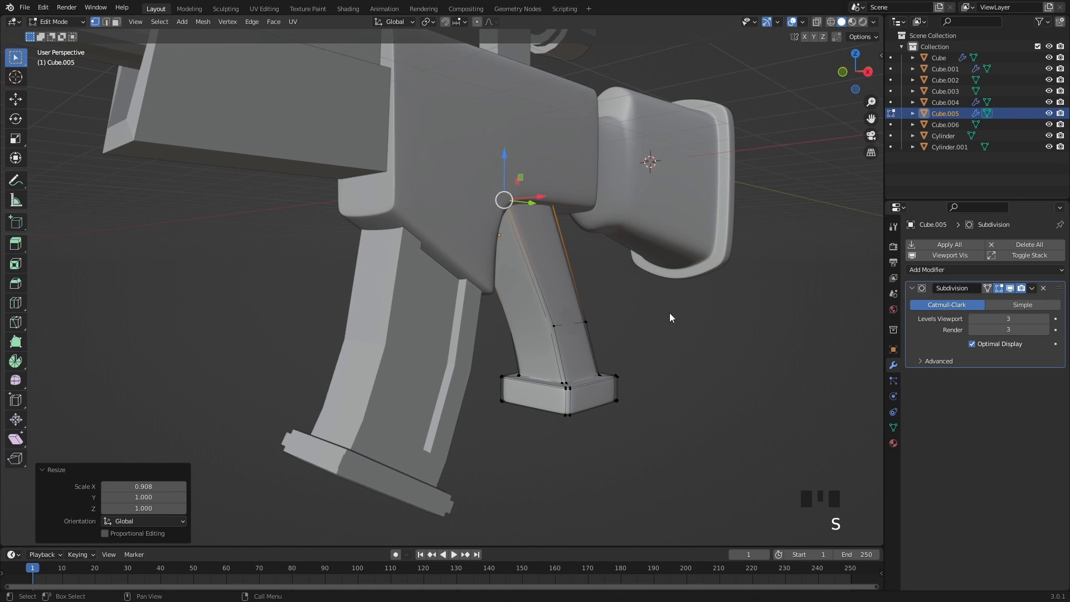
key("Tab")
left_click(655, 319)
Leave the grip's Edit Mode, isolate the magazine in local view and show its wireframe
scroll(629, 329, "down", 2)
middle_click_drag(600, 339, 614, 361)
scroll(615, 362, "down", 2)
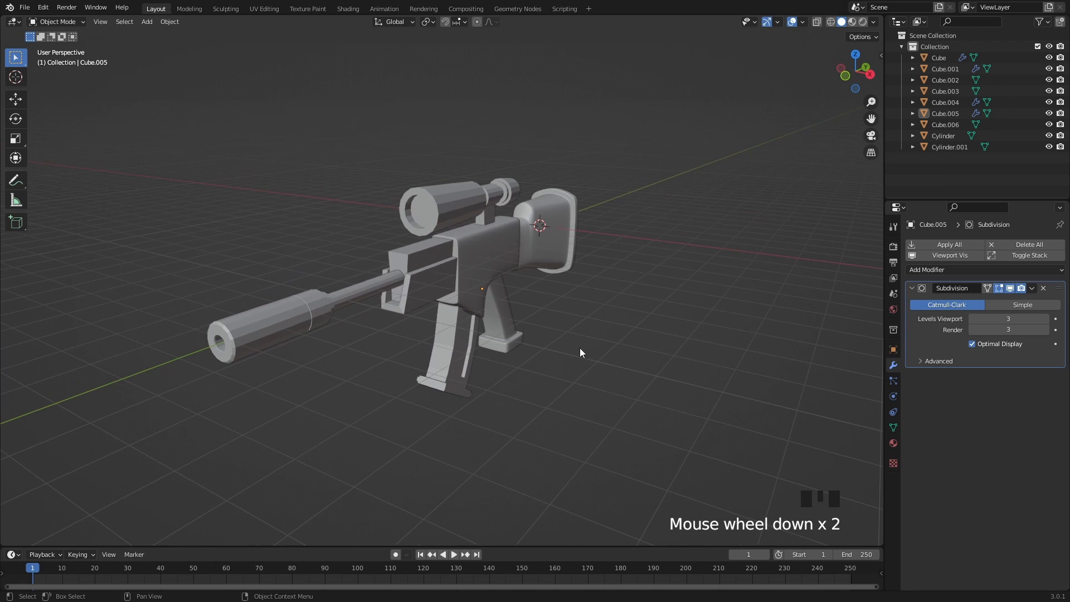
middle_click_drag(538, 345, 525, 300)
scroll(454, 322, "up", 2)
left_click(468, 335)
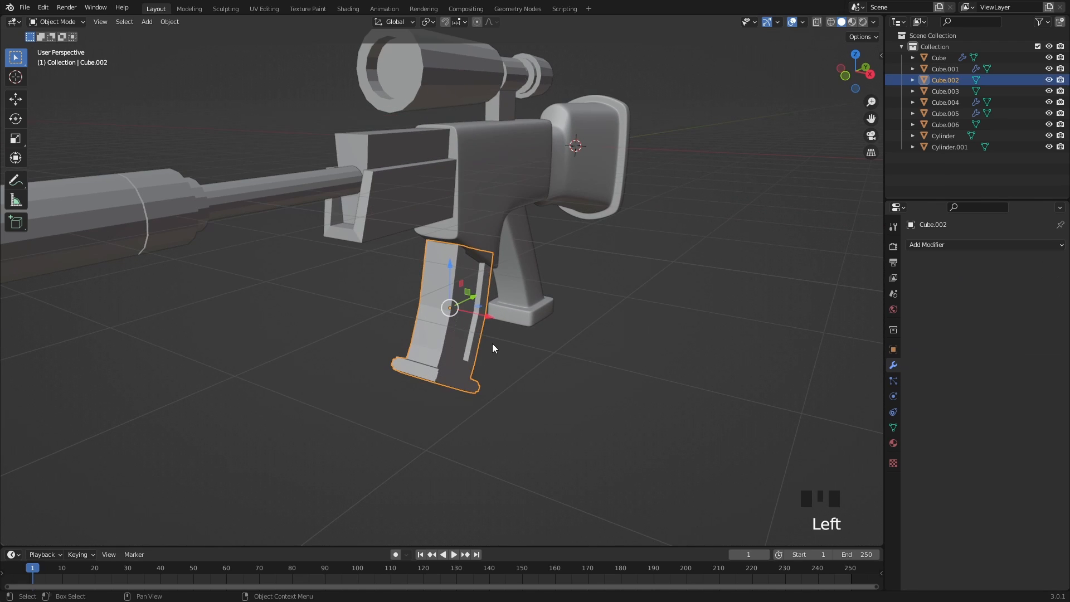
key("KP_Divide")
middle_click_drag(580, 346, 529, 356, "shift")
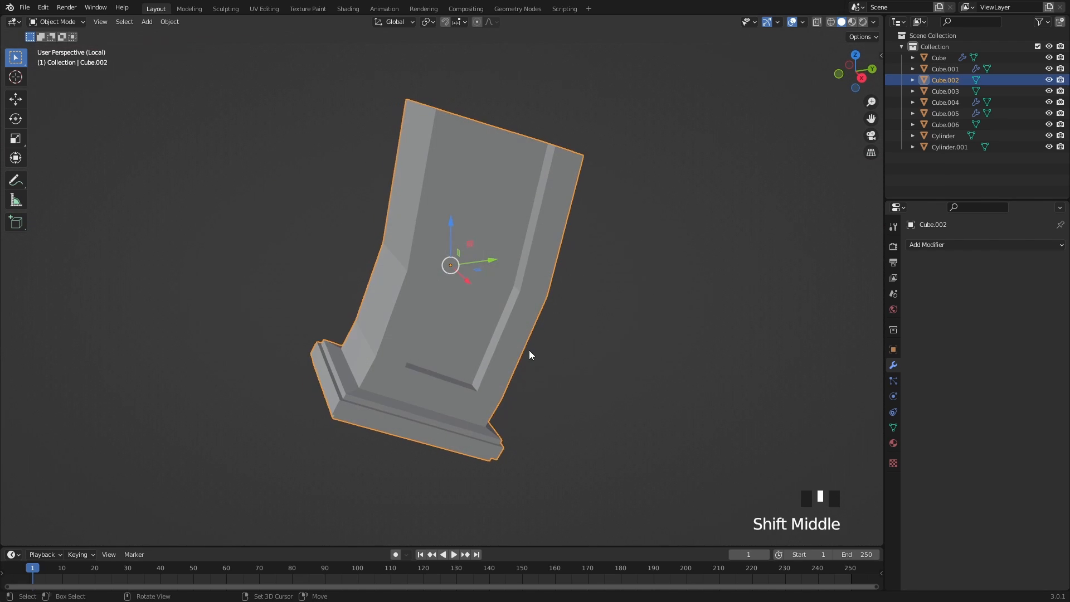
key("BUTTON5MOUSE")
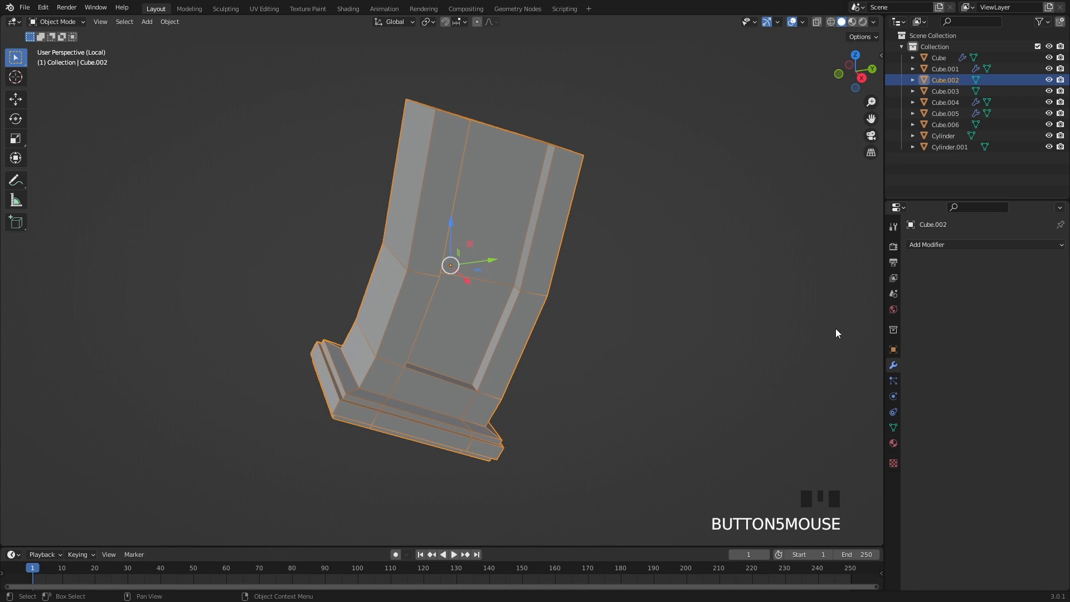
Add a Subdivision Surface modifier to the magazine with viewport and render levels of 3, and shade it smooth
left_click(945, 248)
left_click(867, 449)
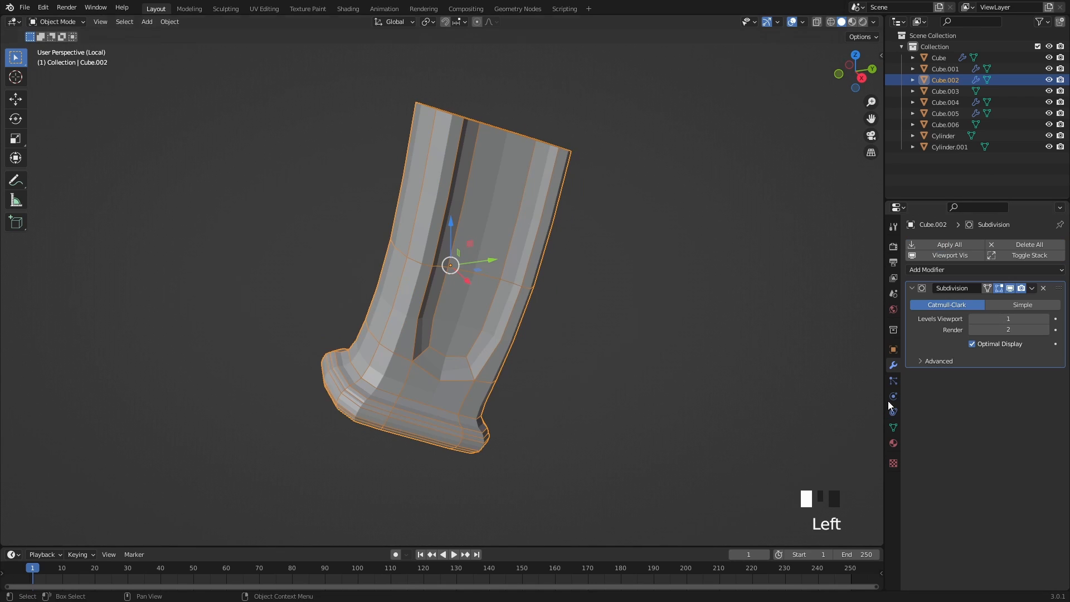
left_click(1045, 318)
left_click(1045, 318)
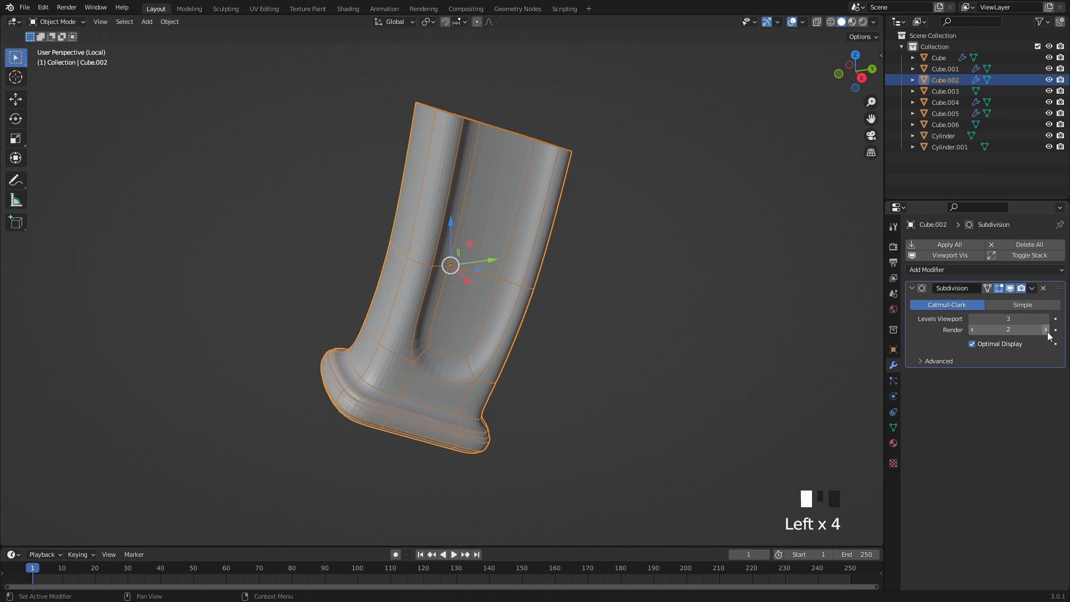
right_click(487, 339)
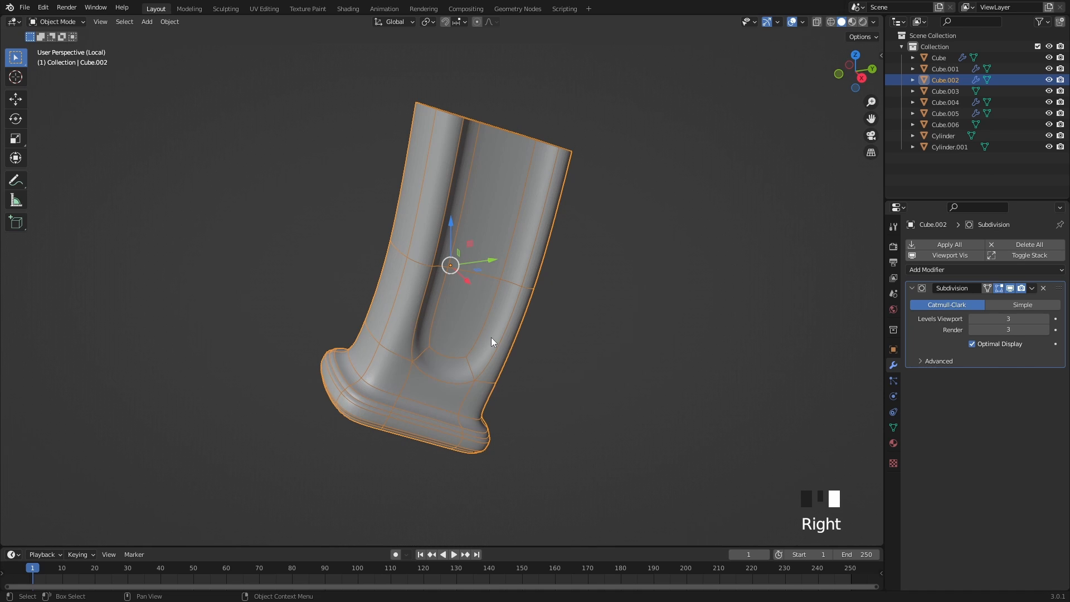
Add a loop cut along the wall of the magazine's side recess, near its inner edge, with a slide factor of about -0.633
scroll(487, 335, "up", 2)
middle_click_drag(486, 333, 503, 352)
key("Tab")
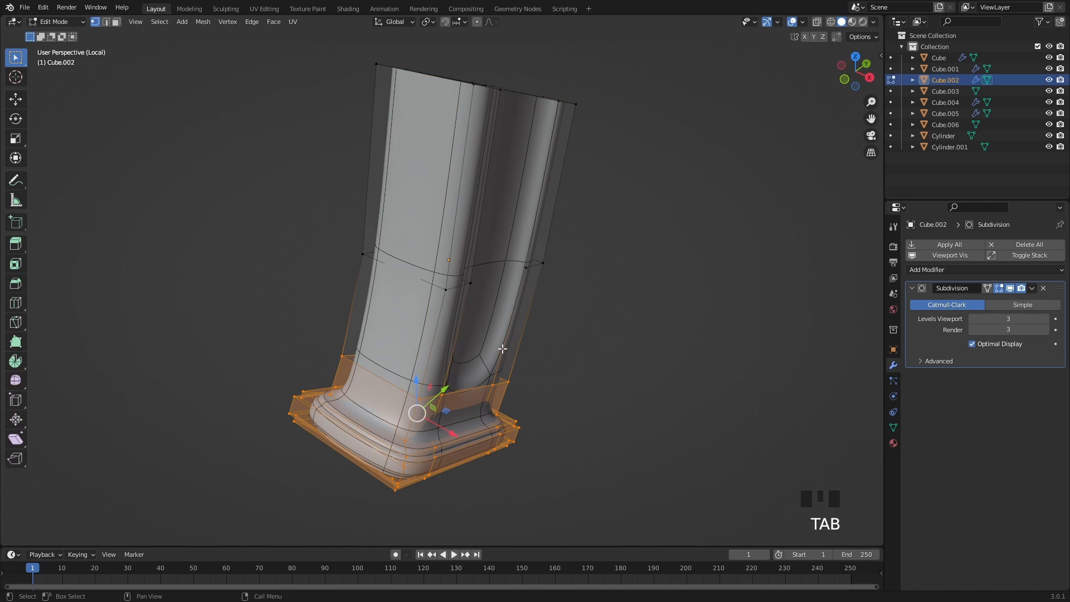
left_click(999, 288)
middle_click_drag(384, 368, 412, 338, "shift")
scroll(384, 357, "up", 1)
scroll(413, 337, "up", 2)
left_click(999, 289)
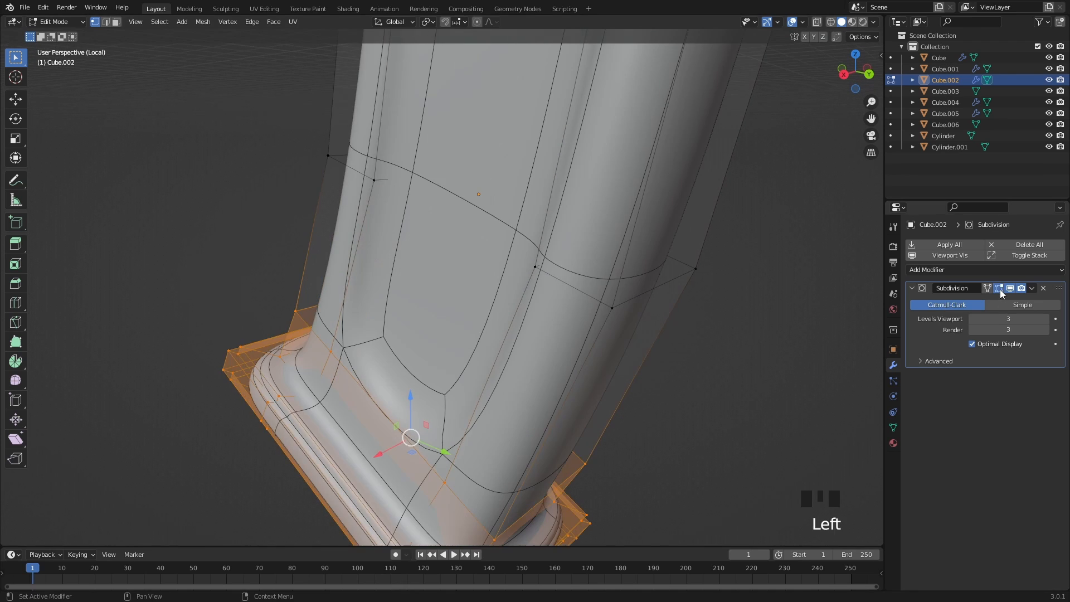
key("ctrl+r")
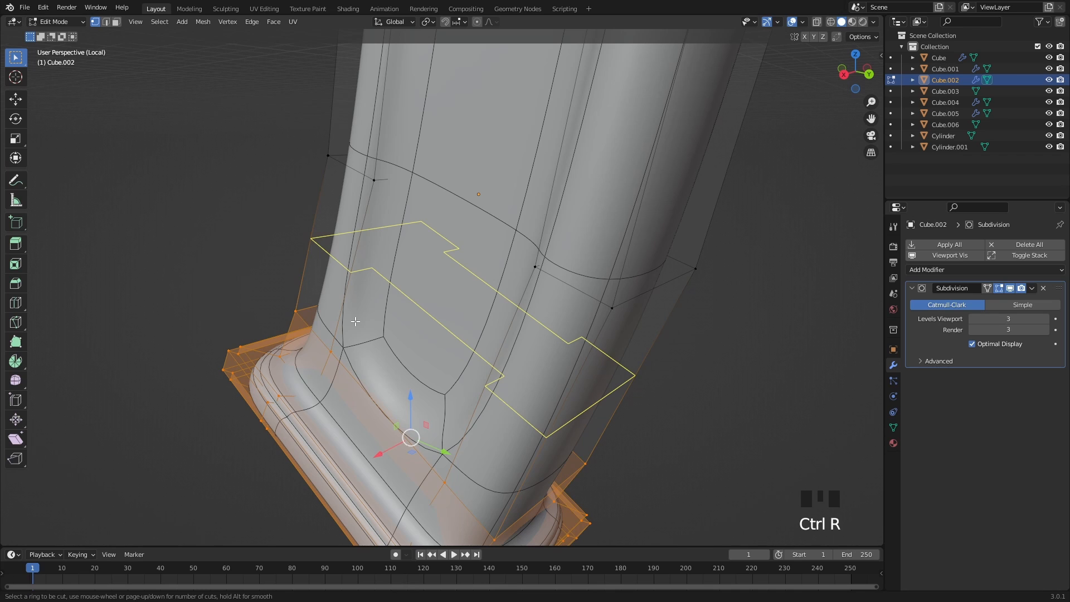
key("alt+z")
key("ctrl+r")
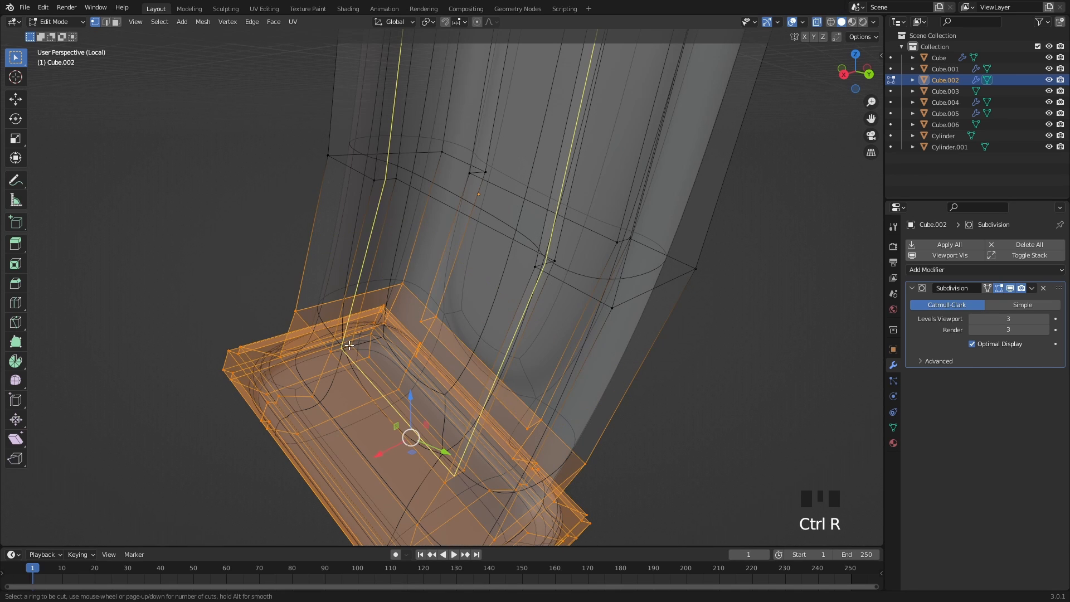
left_click(349, 346)
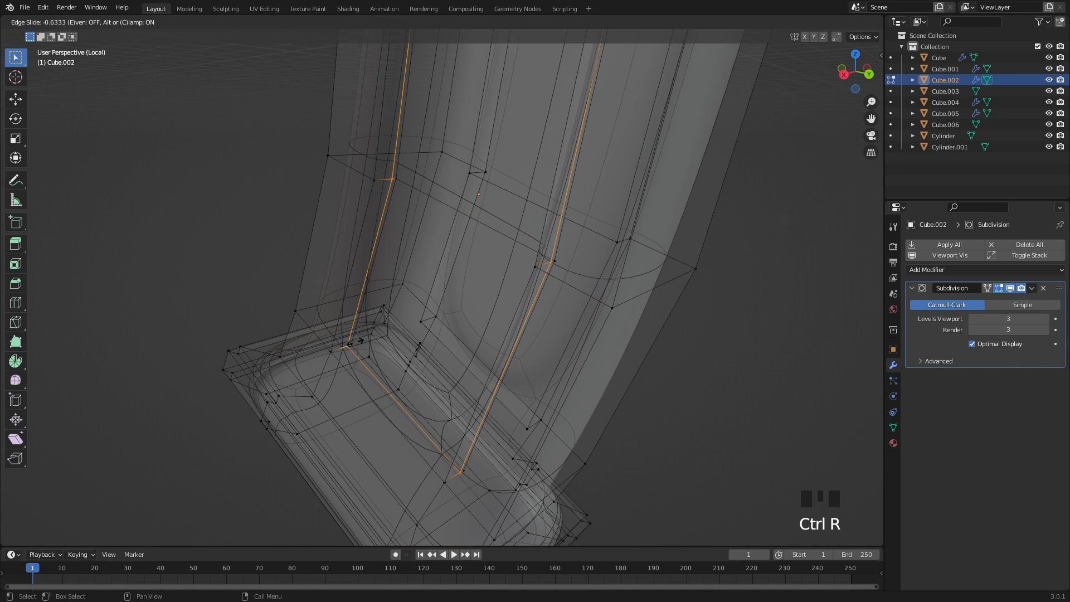
left_click(354, 343)
key("alt+z")
Add a second loop cut along the recess wall, near its outer edge, with a slide factor of about 0.800
key("ctrl+r")
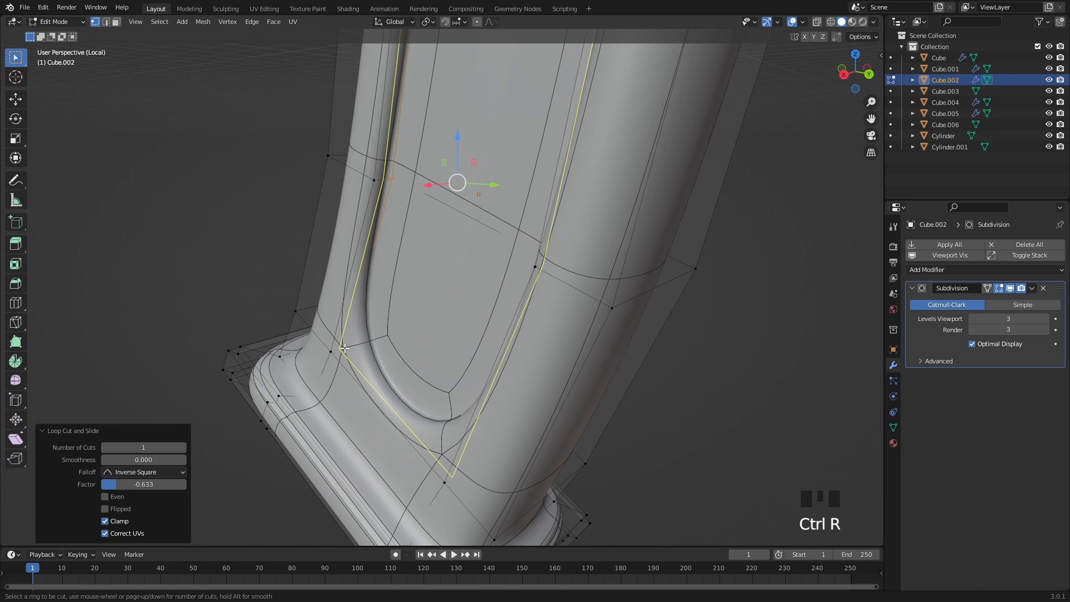
left_click(342, 347)
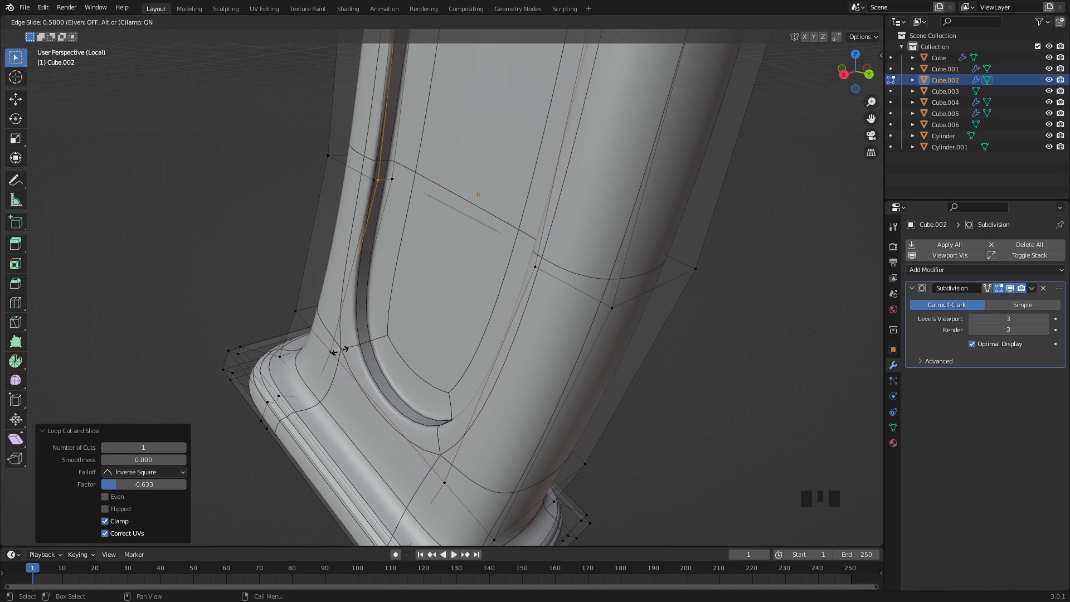
left_click(338, 350)
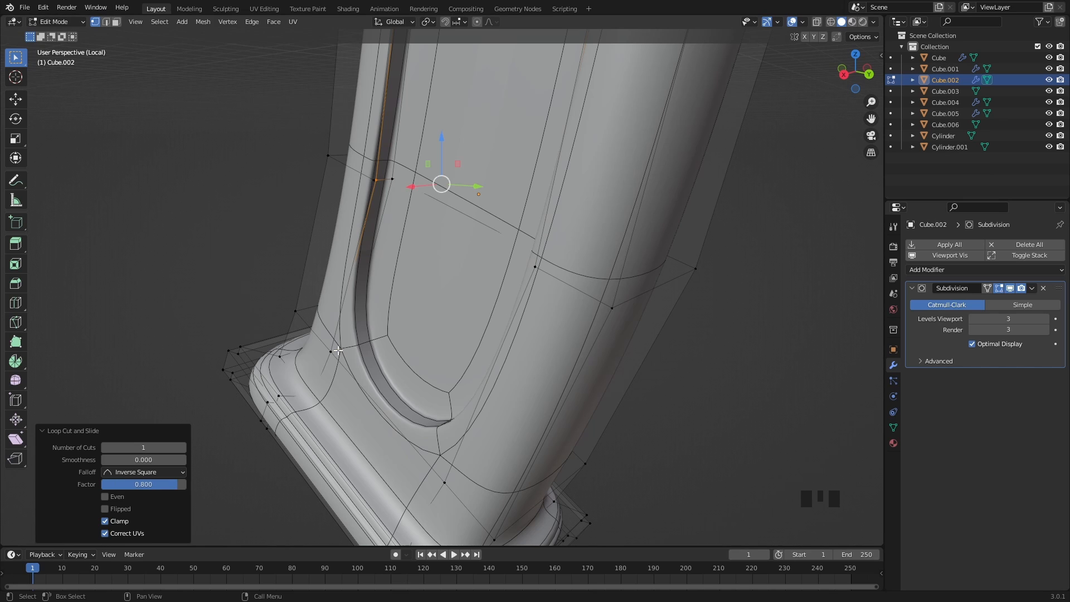
middle_click_drag(450, 333, 490, 338, "shift")
key("alt+z")
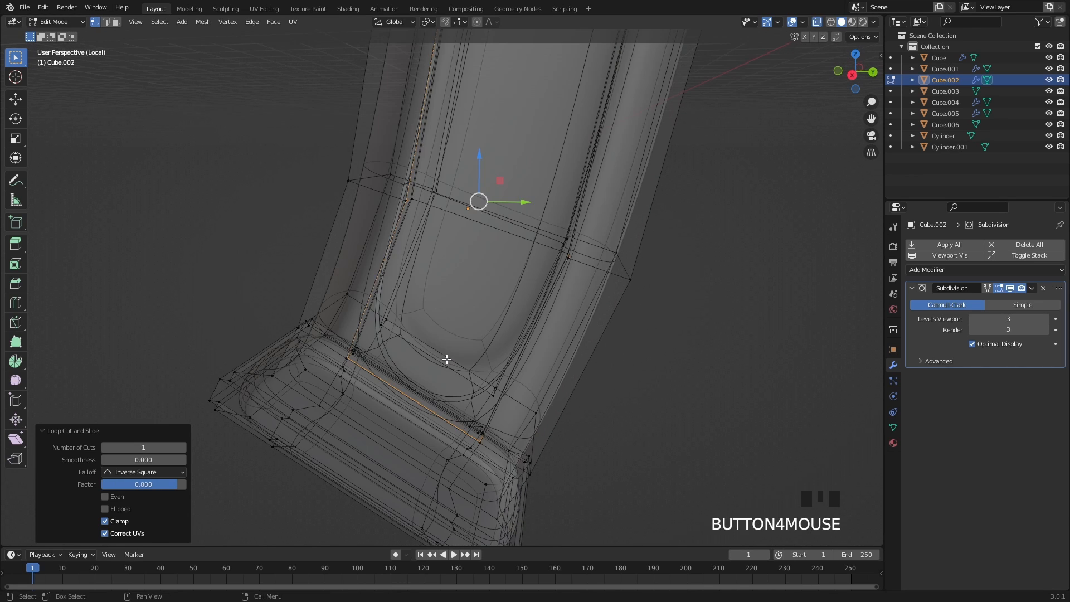
Add a horizontal loop cut around the magazine just above the recess's lower end, with a slide factor of about -0.828
key("alt+z")
key("ctrl+r")
left_click(390, 262)
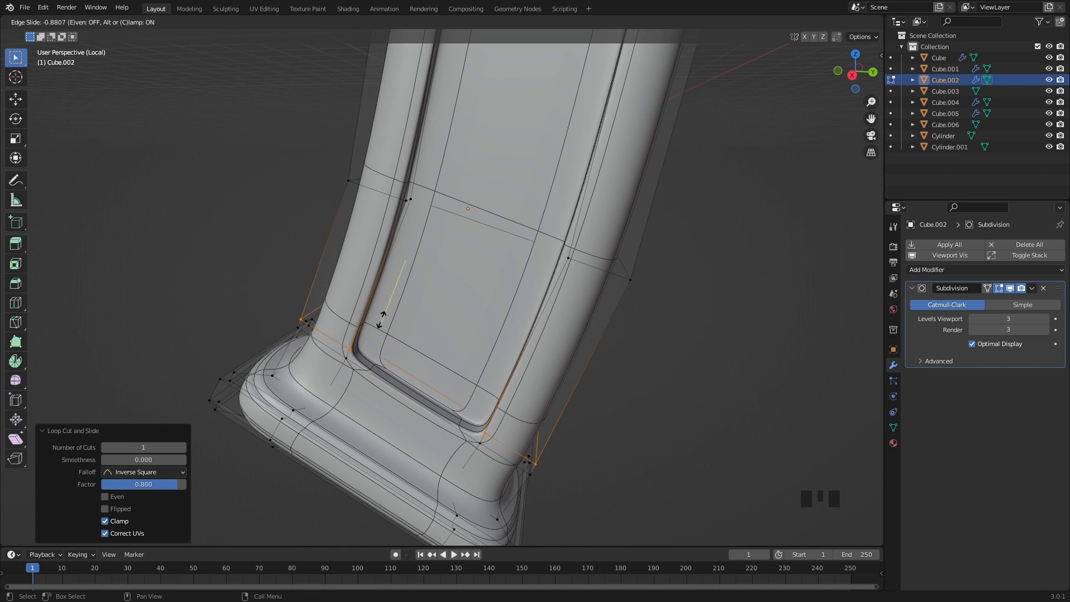
left_click(385, 317)
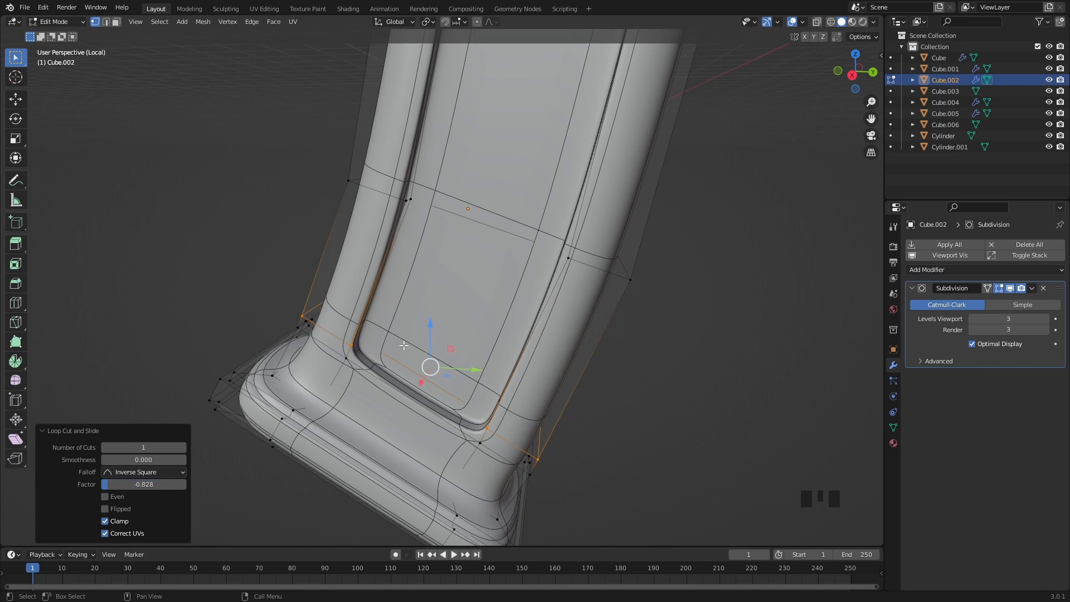
scroll(406, 347, "down", 1)
key("alt+z")
key("alt+z")
middle_click_drag(463, 349, 545, 363, "shift")
middle_click_drag(457, 396, 491, 340)
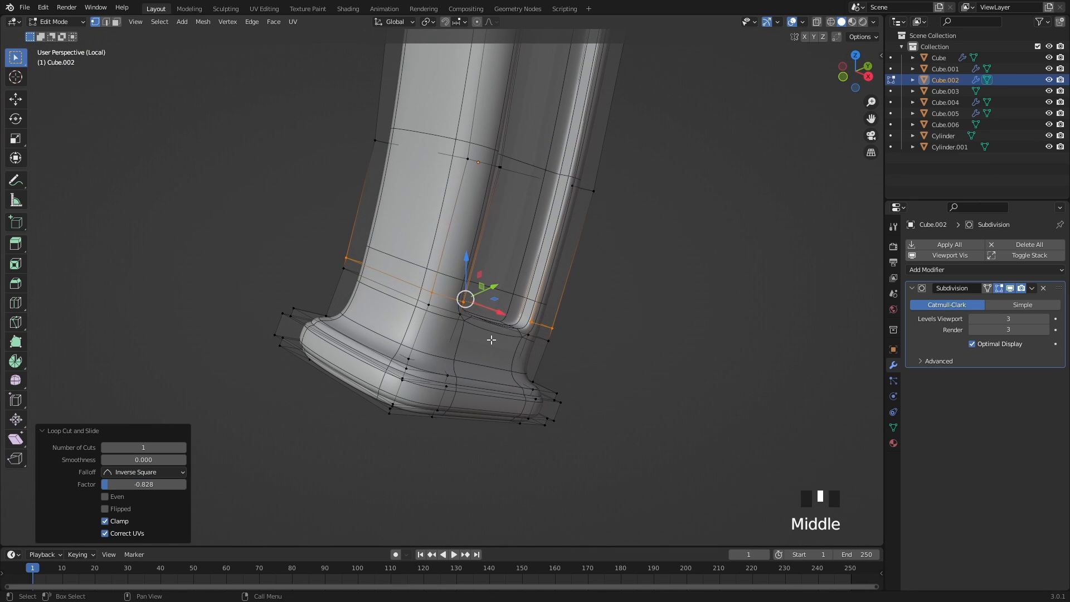
Bevel the loop where the magazine body meets its base and the base's stepped perimeter loops, using 1 segment about 0.0033 m wide
left_click(999, 288)
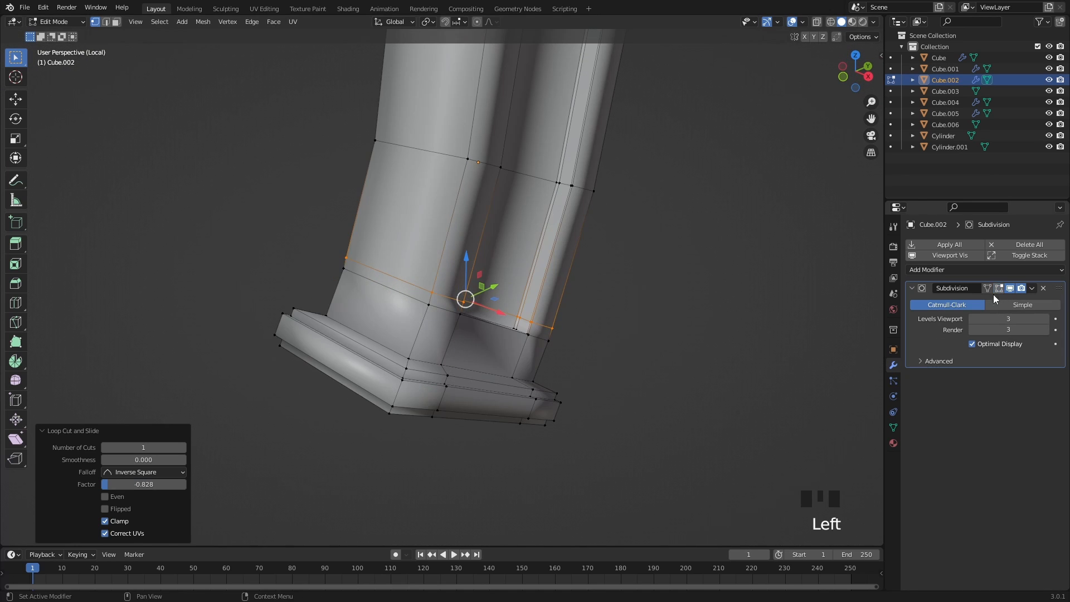
middle_click_drag(475, 396, 479, 395, "shift")
scroll(436, 397, "up", 2)
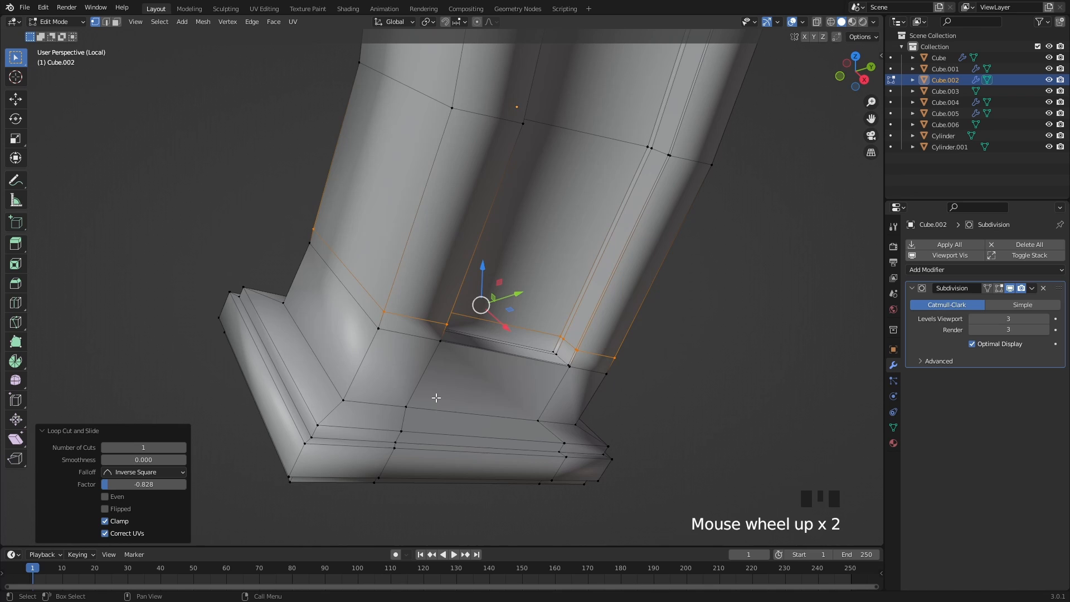
double_click(366, 403)
middle_click_drag(376, 409, 428, 350, "shift")
key("2")
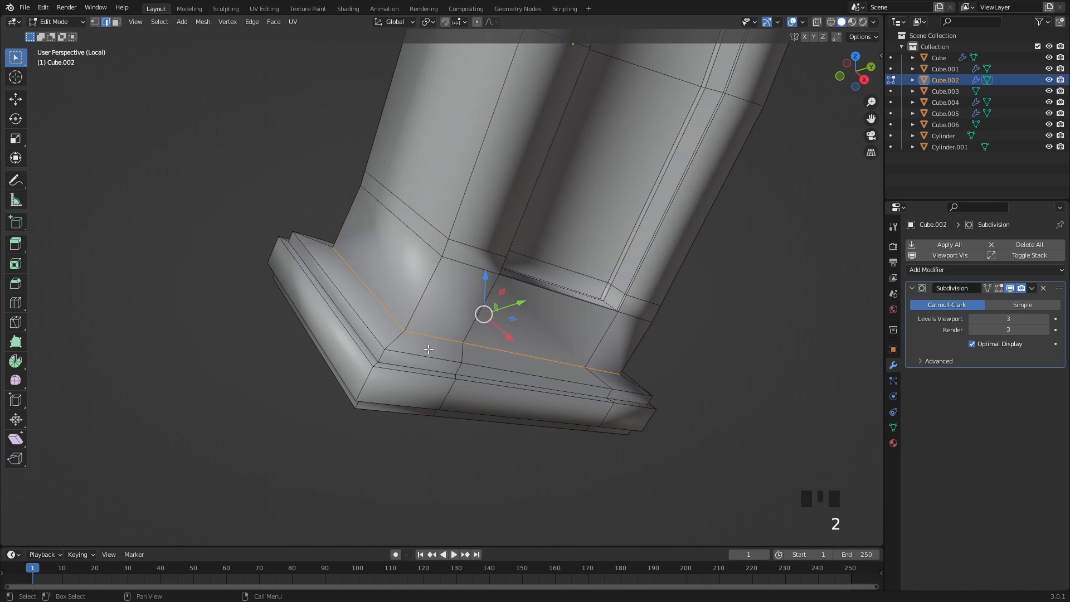
scroll(429, 349, "up", 1)
double_click(359, 354, "shift")
double_click(351, 365, "shift")
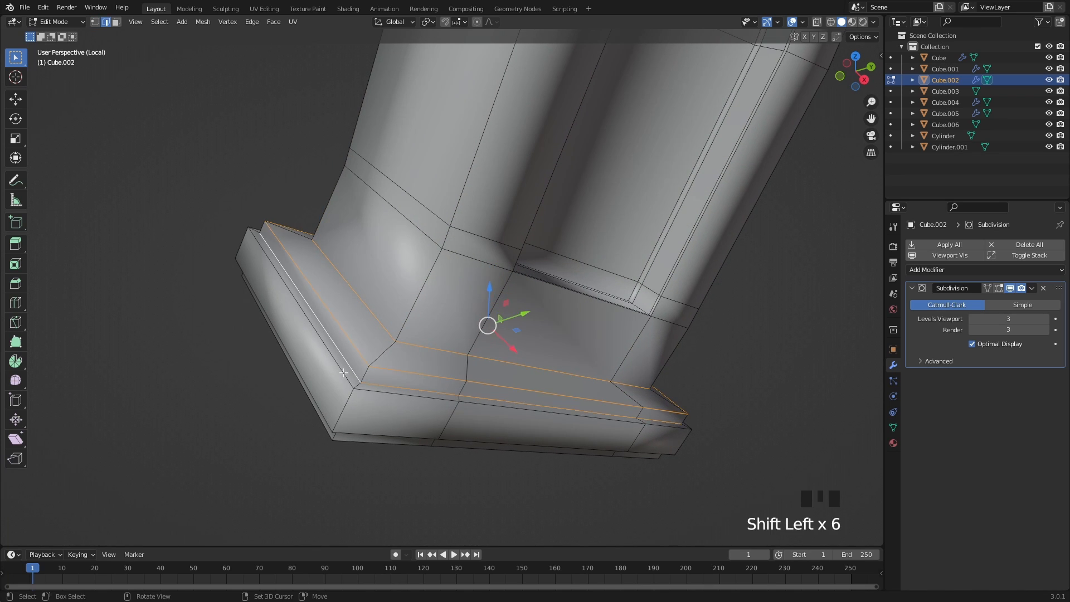
double_click(343, 373, "shift")
middle_click_drag(400, 400, 443, 345)
double_click(433, 315, "shift")
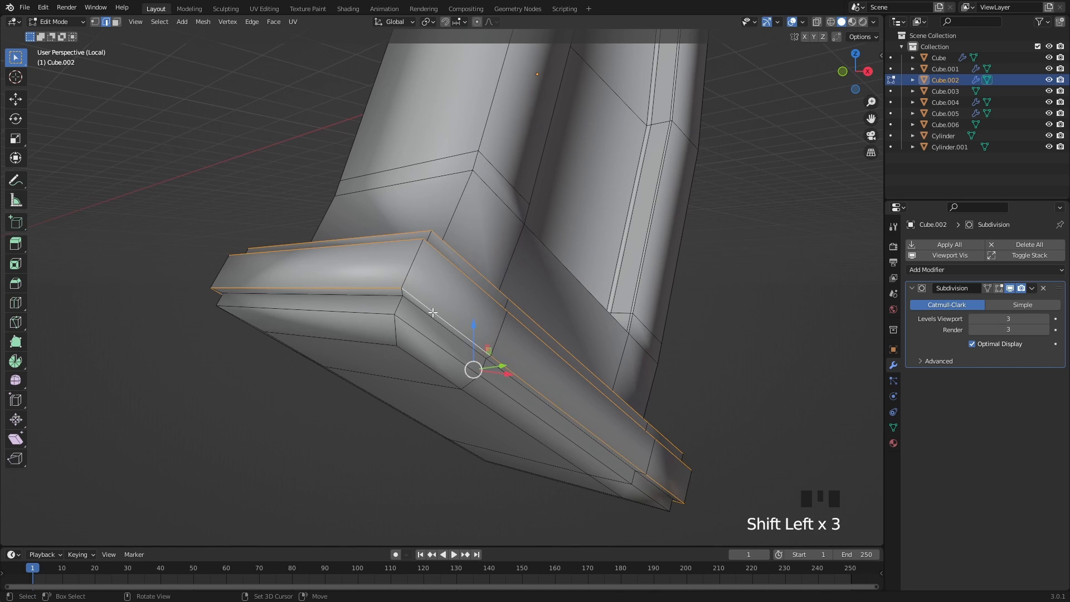
double_click(432, 317, "shift")
double_click(352, 315, "shift")
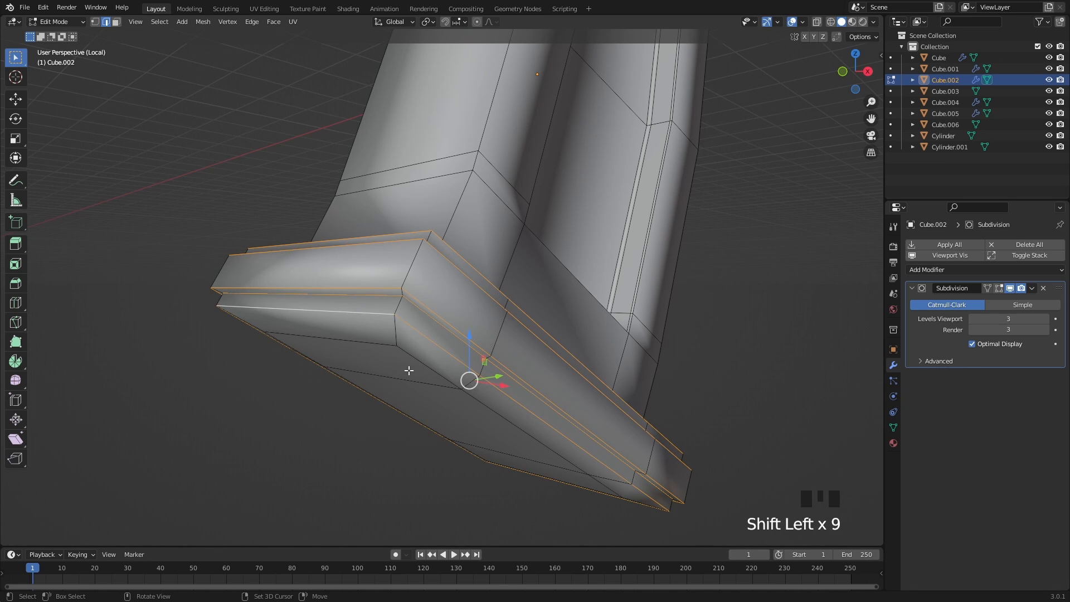
middle_click_drag(411, 370, 601, 388, "shift")
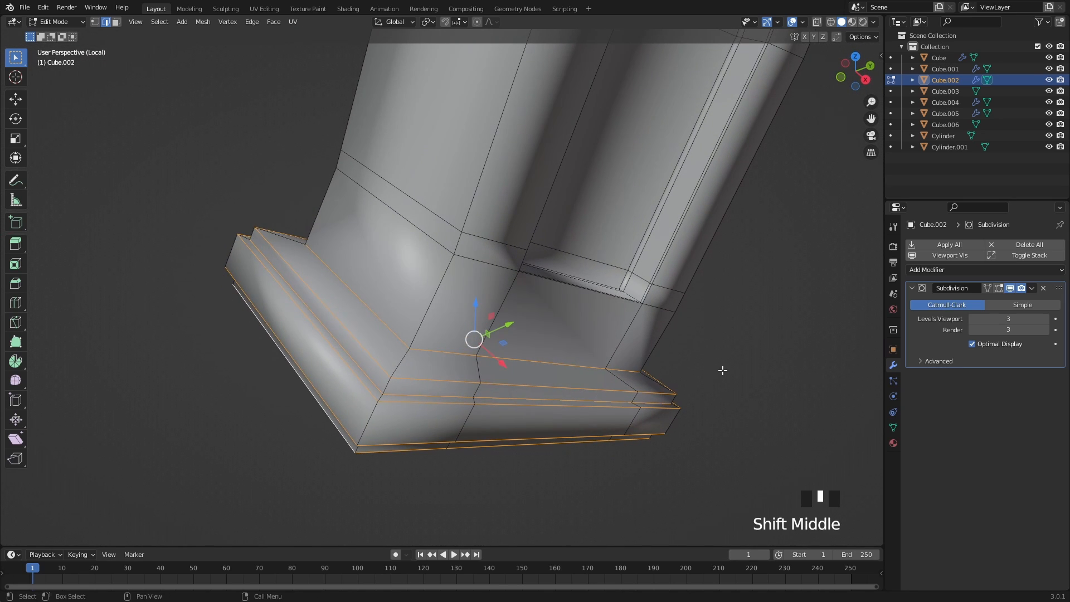
left_click(998, 289)
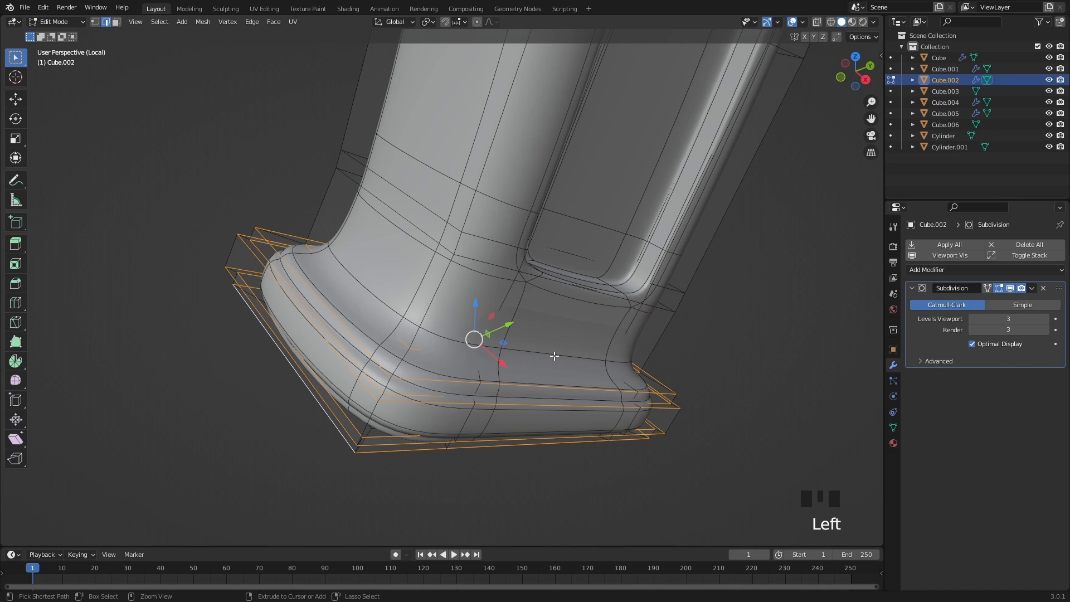
key("ctrl+b")
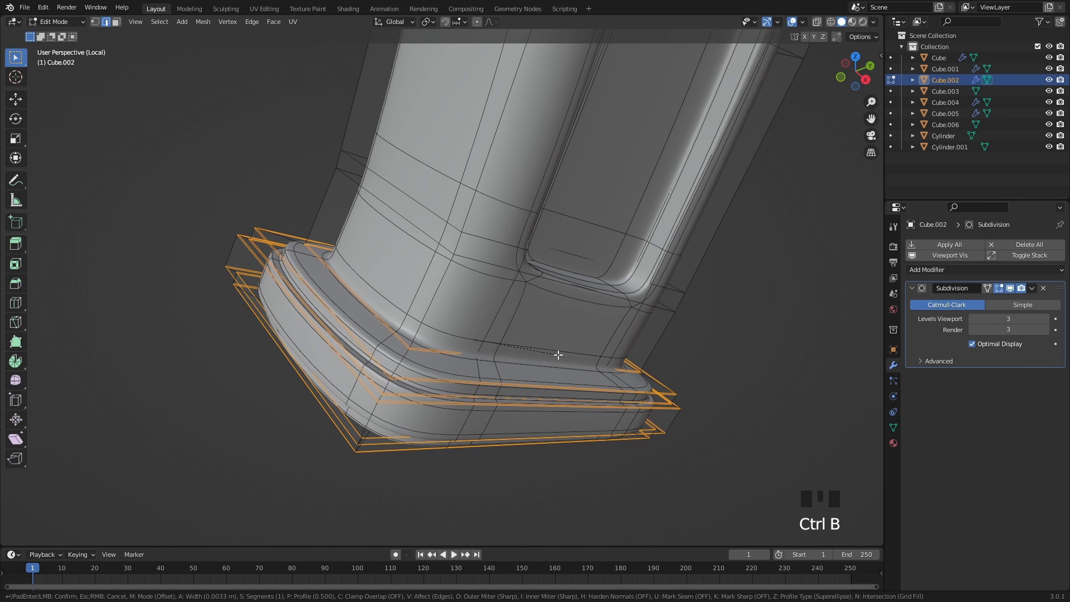
left_click(558, 354)
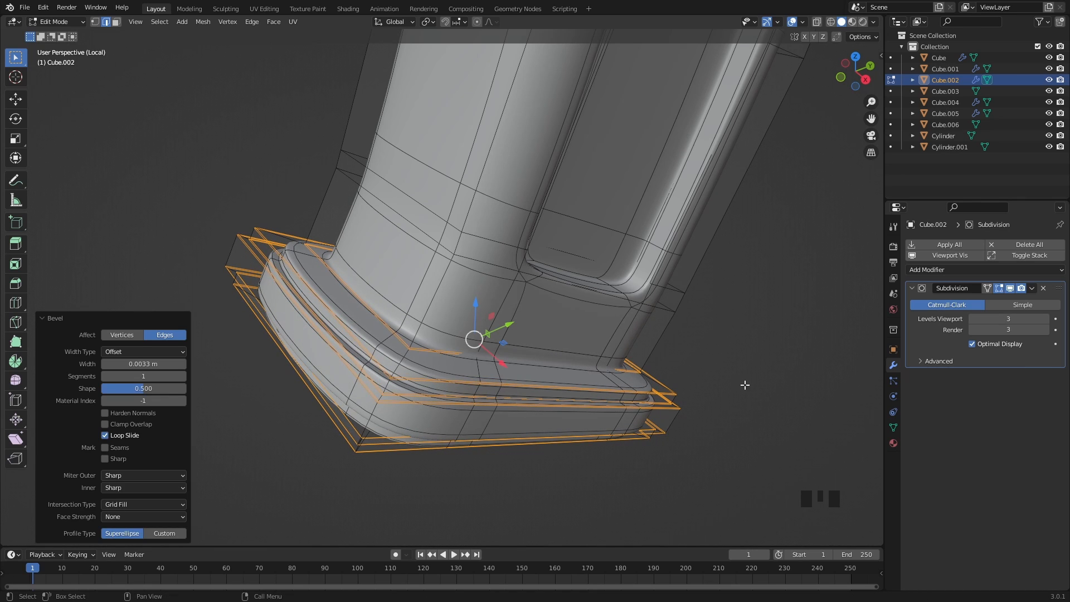
scroll(732, 372, "down", 3)
key("alt+z")
key("alt+z")
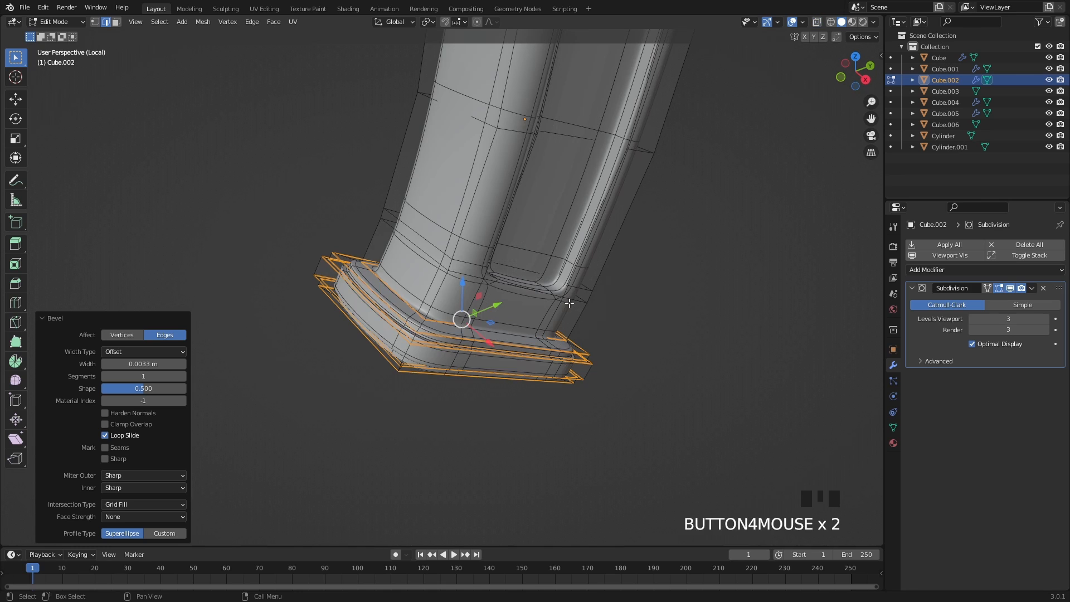
Bevel the magazine's lengthwise outer corner edges, including the base's corners, with 1 segment and a width of about 0.0869 m
middle_click_drag(569, 295, 497, 428)
triple_click(407, 229)
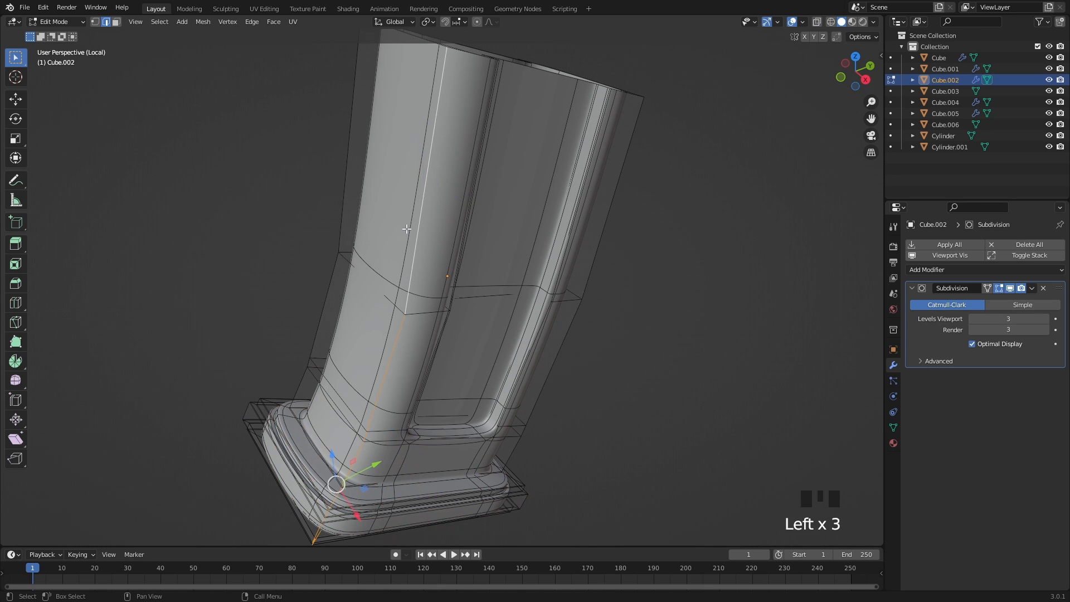
middle_click_drag(572, 288, 523, 310, "shift")
triple_click(527, 311, "shift")
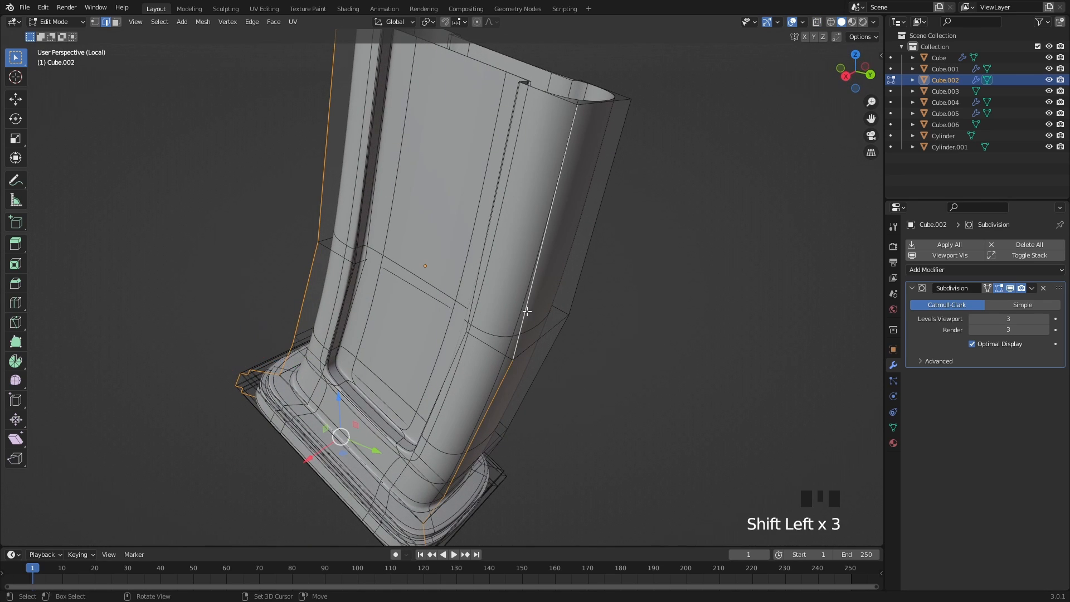
triple_click(570, 294, "shift")
middle_click_drag(376, 280, 444, 294)
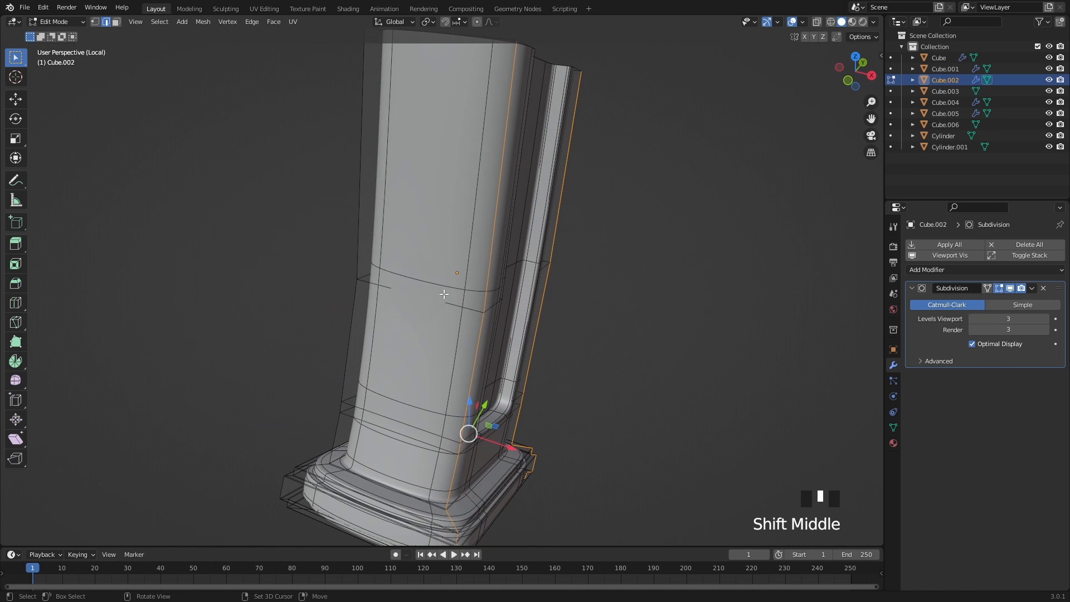
scroll(505, 315, "down", 2)
middle_click_drag(461, 258, 625, 282, "shift")
key("ctrl+b")
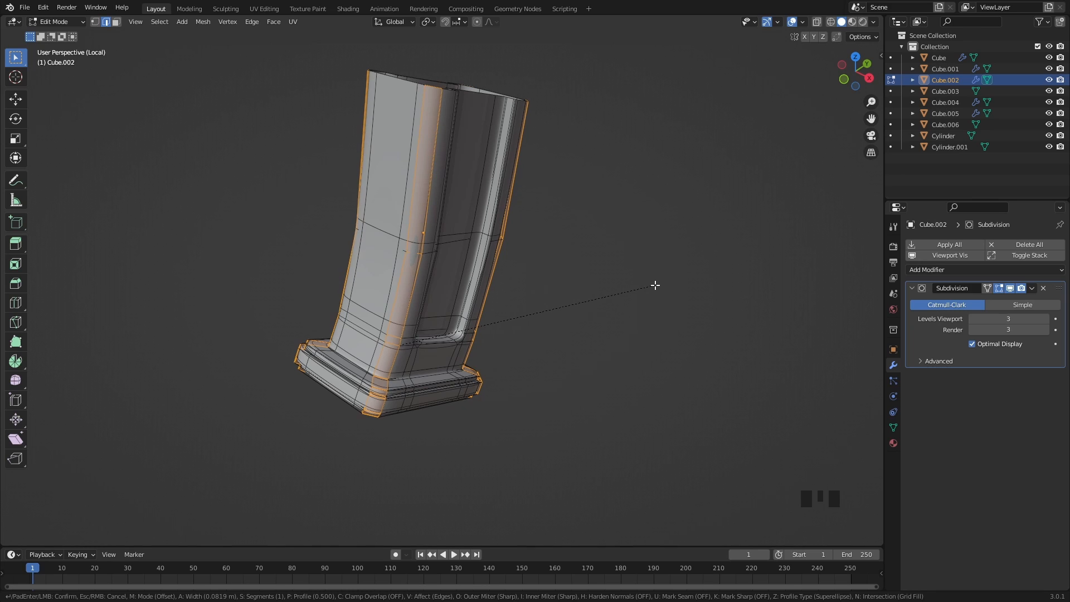
left_click(656, 285)
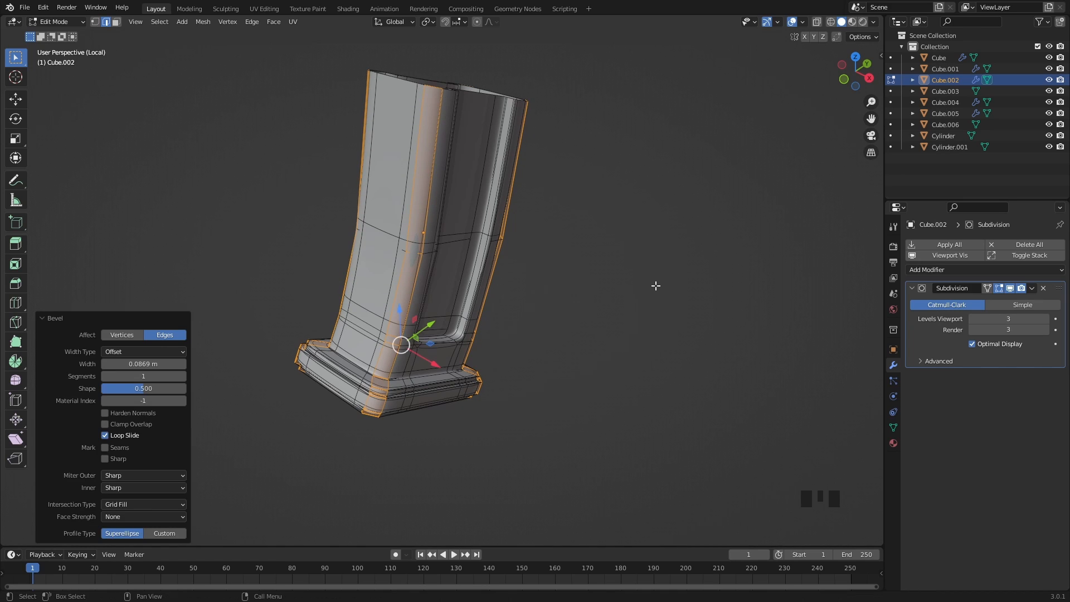
Bevel both long edges of every corner chamfer along the magazine body and its base
left_click(999, 289)
scroll(404, 278, "up", 2)
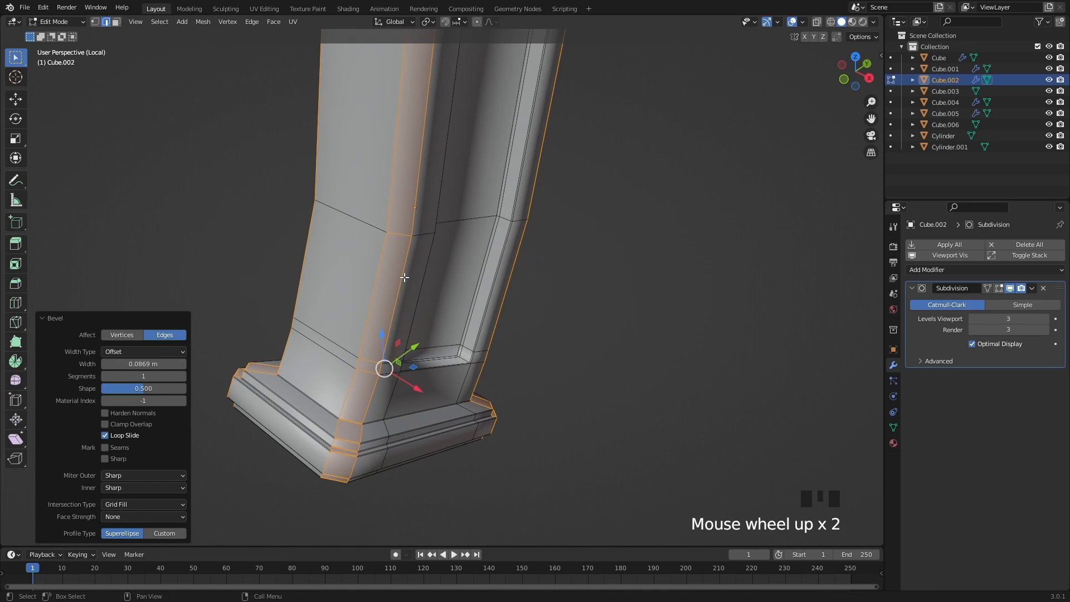
left_click(403, 277)
middle_click_drag(358, 278, 462, 285, "shift")
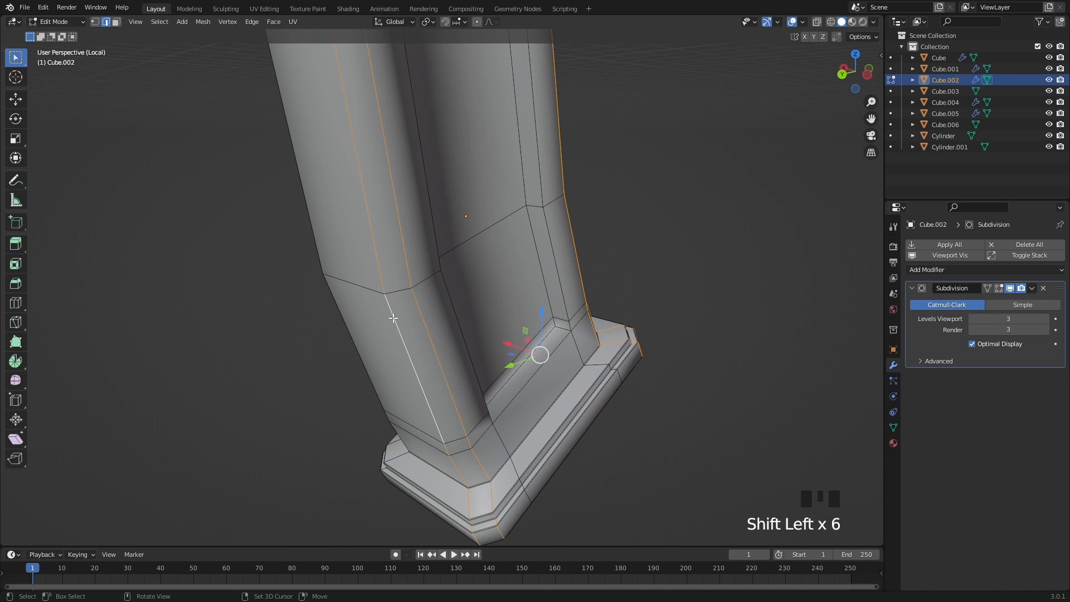
middle_click_drag(393, 317, 495, 319, "shift")
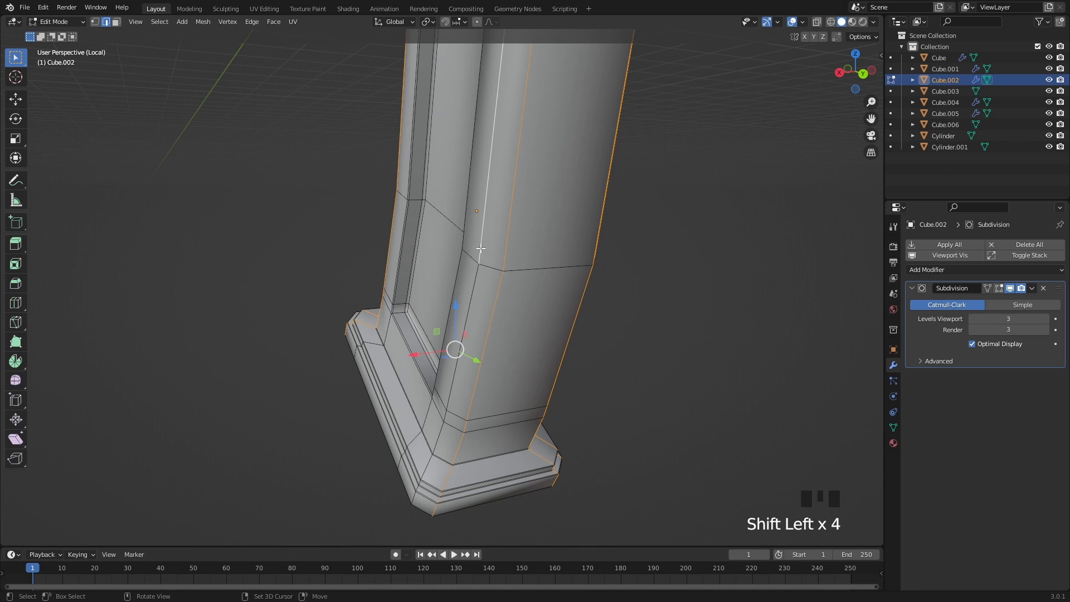
middle_click_drag(358, 317, 519, 333, "shift")
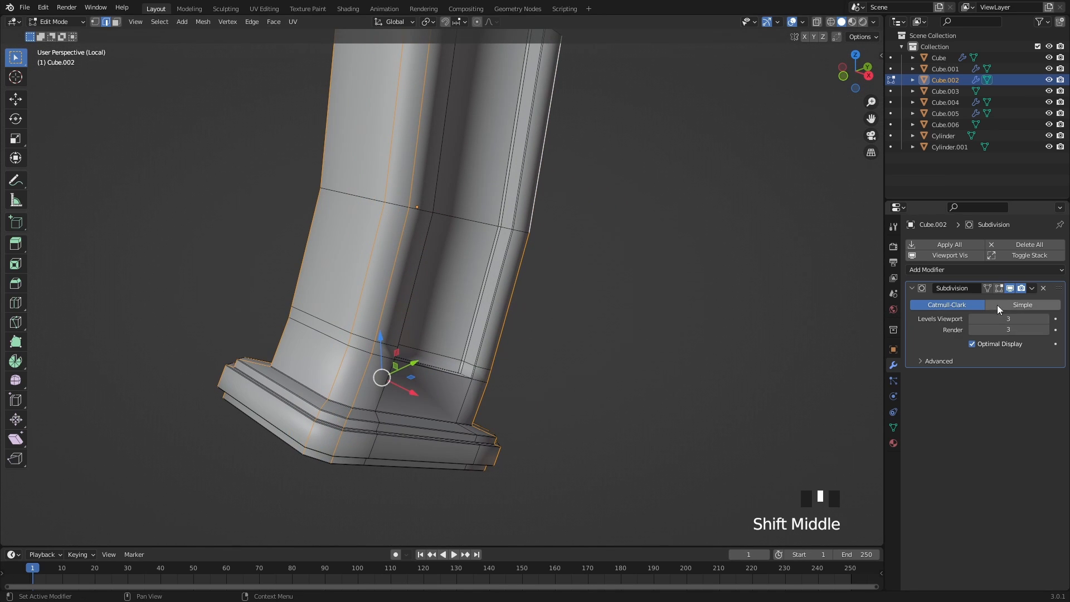
left_click(999, 288)
middle_click_drag(574, 373, 664, 373)
key("ctrl+b")
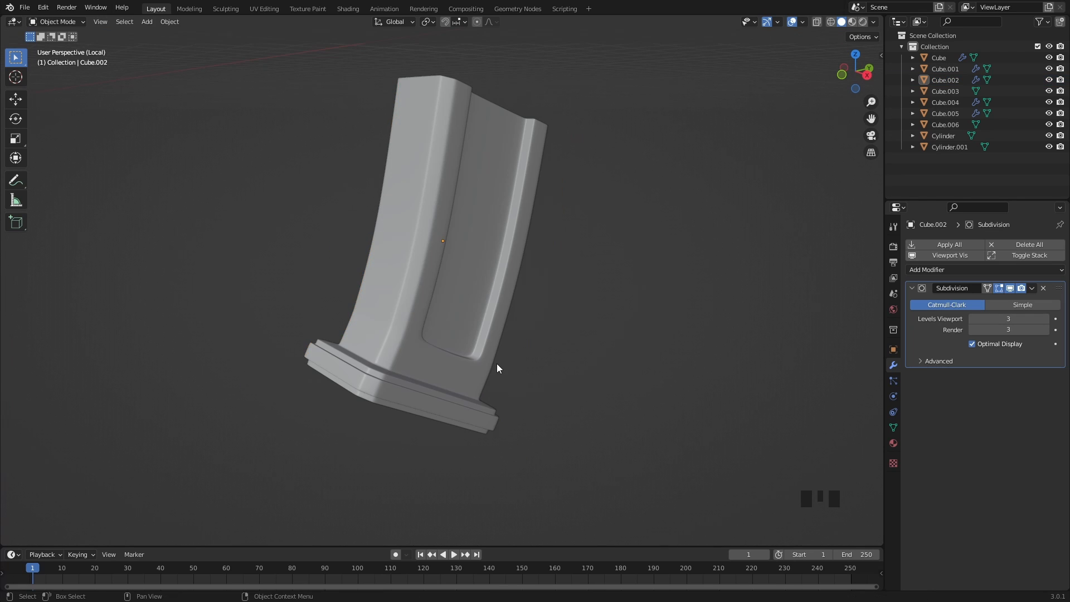
Move the front corner vertices of the loop just above the recess's lower end 0.007836 m along Y
key("Tab")
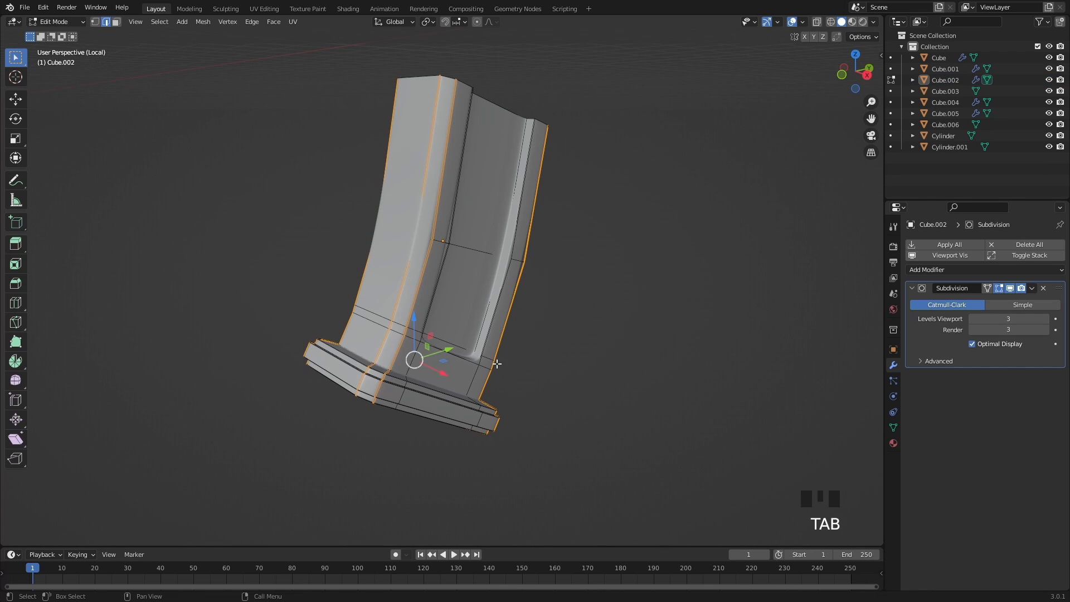
scroll(423, 364, "up", 2)
middle_click_drag(424, 364, 388, 348, "shift")
scroll(388, 346, "up", 2)
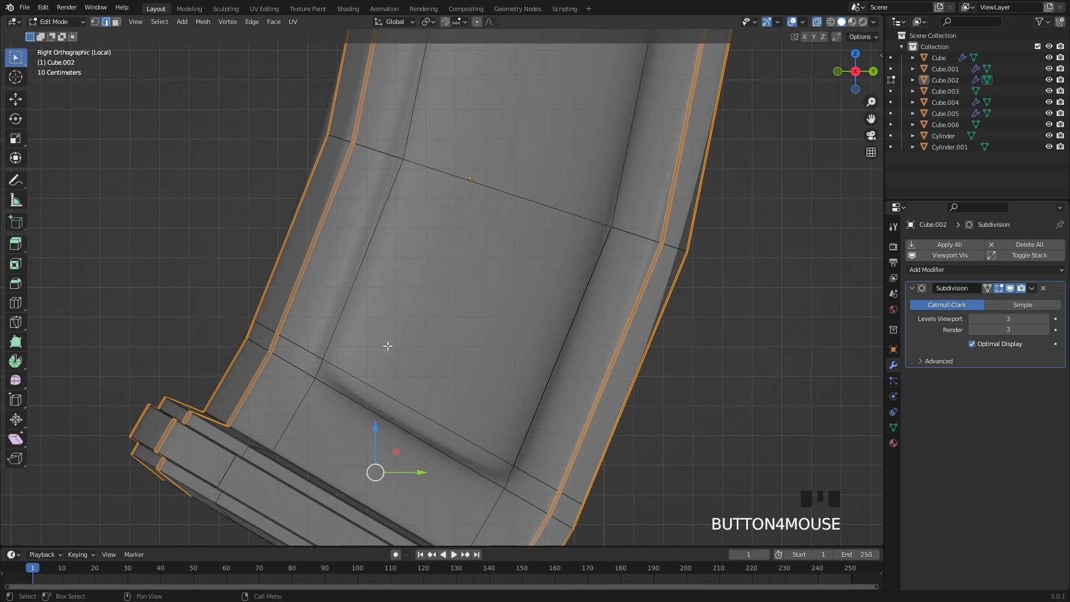
key("1")
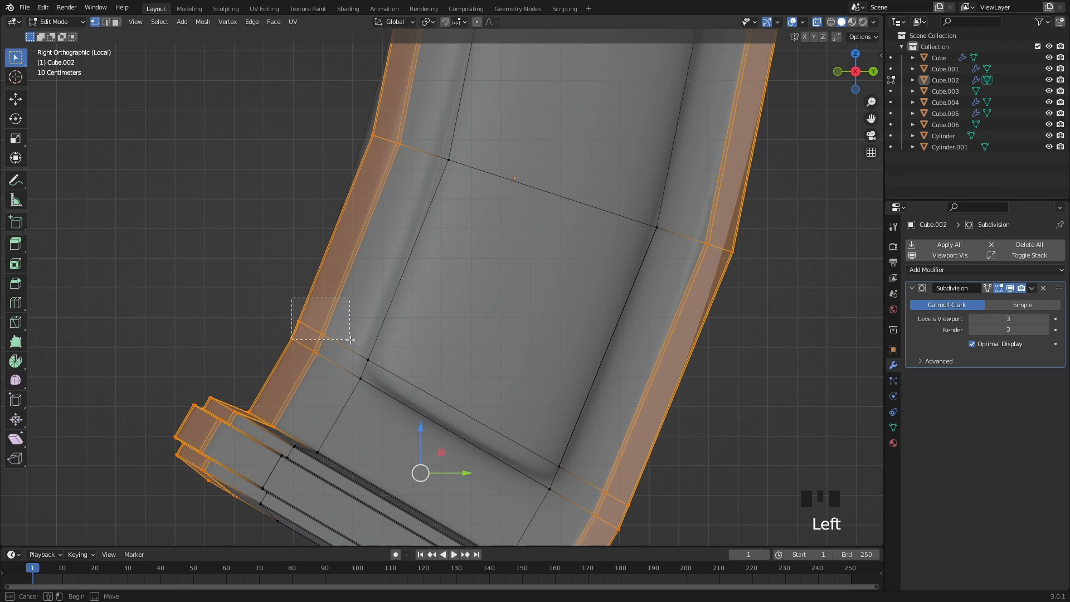
left_click_drag(350, 340, 350, 339)
middle_click_drag(353, 339, 287, 285, "ctrl")
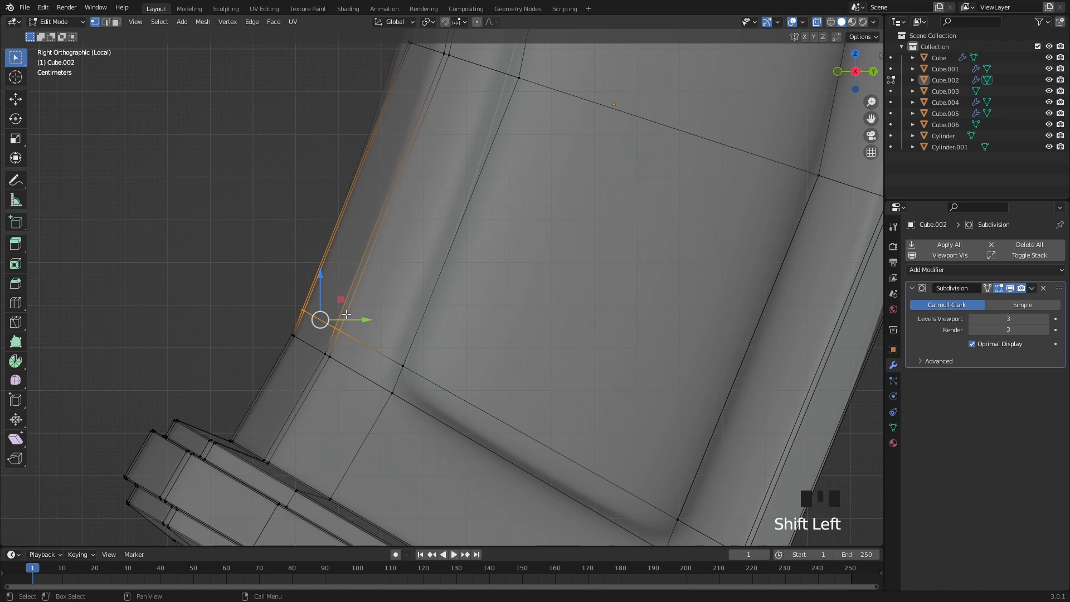
left_click_drag(365, 320, 369, 321)
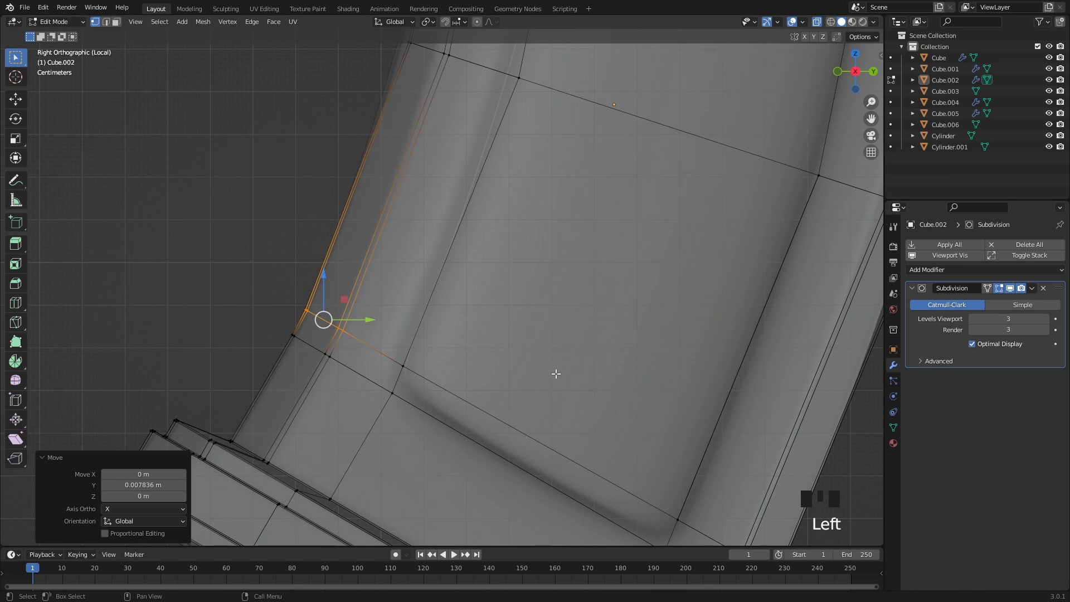
Nudge the matching rear corner vertices of the magazine slightly along Y and return from the isolated magazine to the whole rifle
middle_click_drag(554, 374, 521, 375, "shift")
left_click(576, 416, "shift")
left_click_drag(575, 398, 580, 399)
key("Tab")
scroll(619, 382, "down", 4)
middle_click_drag(464, 362, 523, 391)
key("alt+z")
scroll(503, 334, "down", 6)
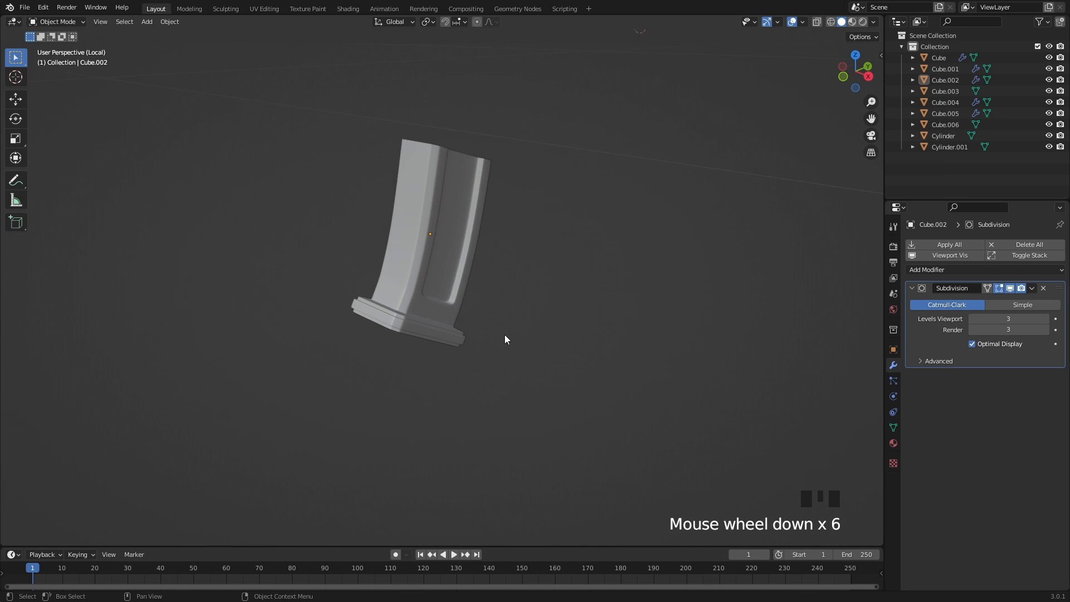
mouse_move(504, 334)
middle_mouse_down()
mouse_move(540, 382)
mouse_move(524, 405)
mouse_move(397, 387)
mouse_move(465, 421)
mouse_move(516, 351)
middle_mouse_up()
key("KP_Divide")
scroll(540, 369, "down", 2)
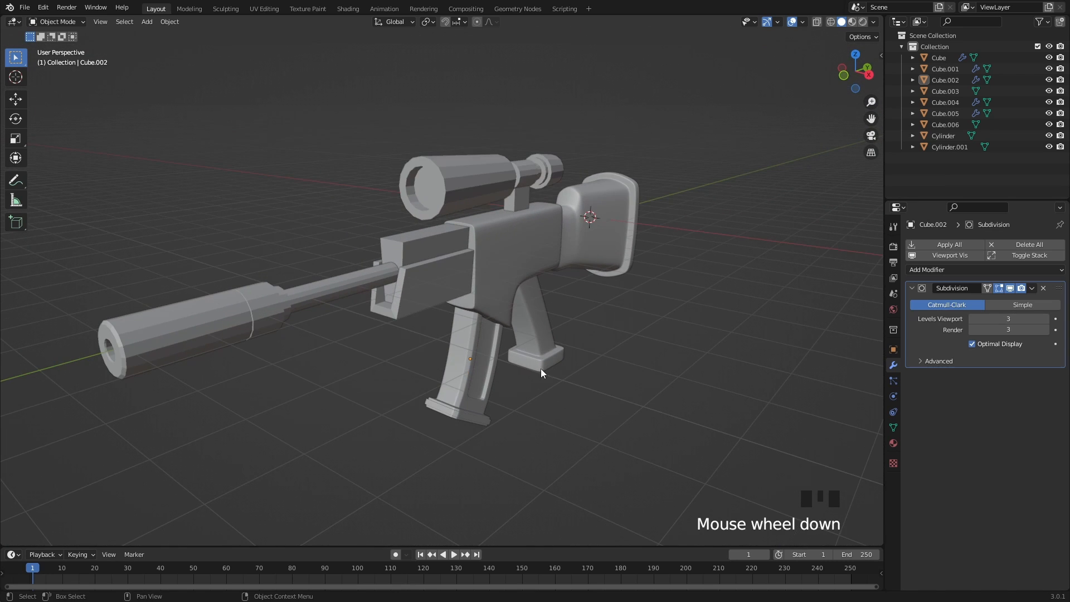
Delete the hidden rear face of the fore-end block where it meets the receiver
left_click(427, 244)
scroll(482, 317, "up", 5)
middle_click_drag(483, 316, 567, 337)
key("Tab")
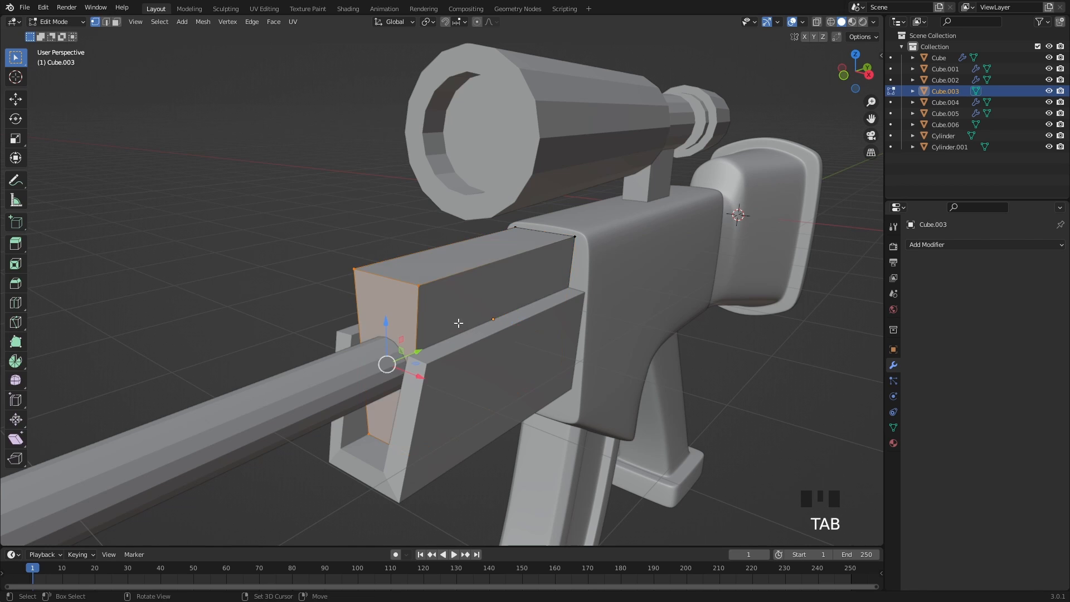
key("3")
middle_click_drag(459, 323, 418, 297)
key("alt+z")
left_click(216, 295)
middle_click_drag(418, 297, 396, 311, "shift")
left_click(401, 312)
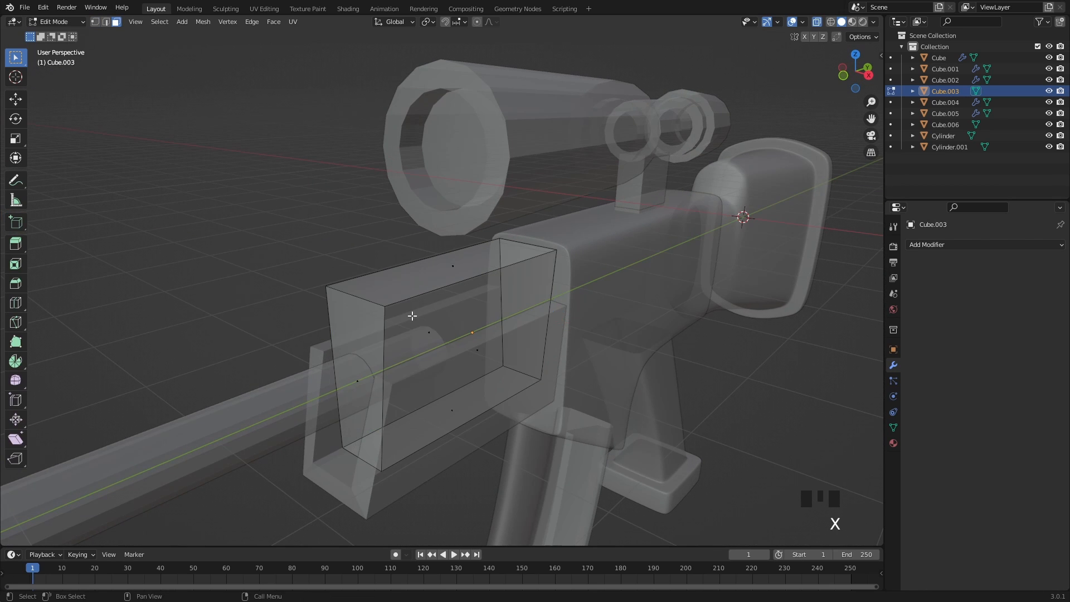
key("alt+z")
key("Tab")
Add a Subdivision Surface modifier to the fore-end block with viewport and render levels 3, and shade it smooth
left_click(932, 245)
left_click(883, 447)
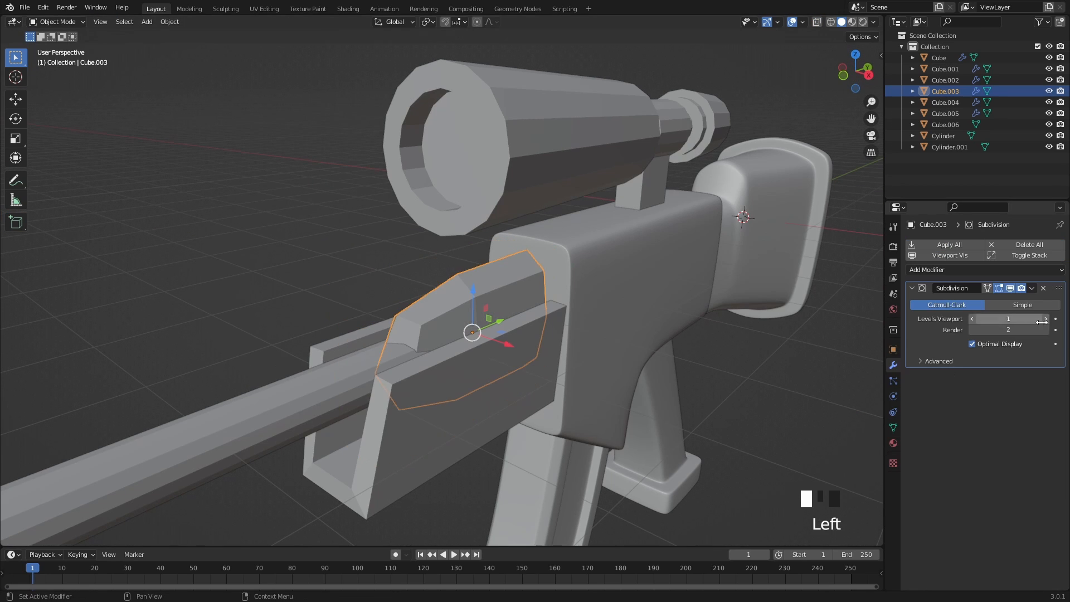
left_click(1046, 319)
left_click(1046, 319)
left_click(1045, 330)
right_click(502, 302)
left_click(503, 303)
Add a loop cut close to the block's front end with a slide factor of about -0.986, and inset the front face slightly
key("Tab")
middle_click_drag(419, 300, 429, 290)
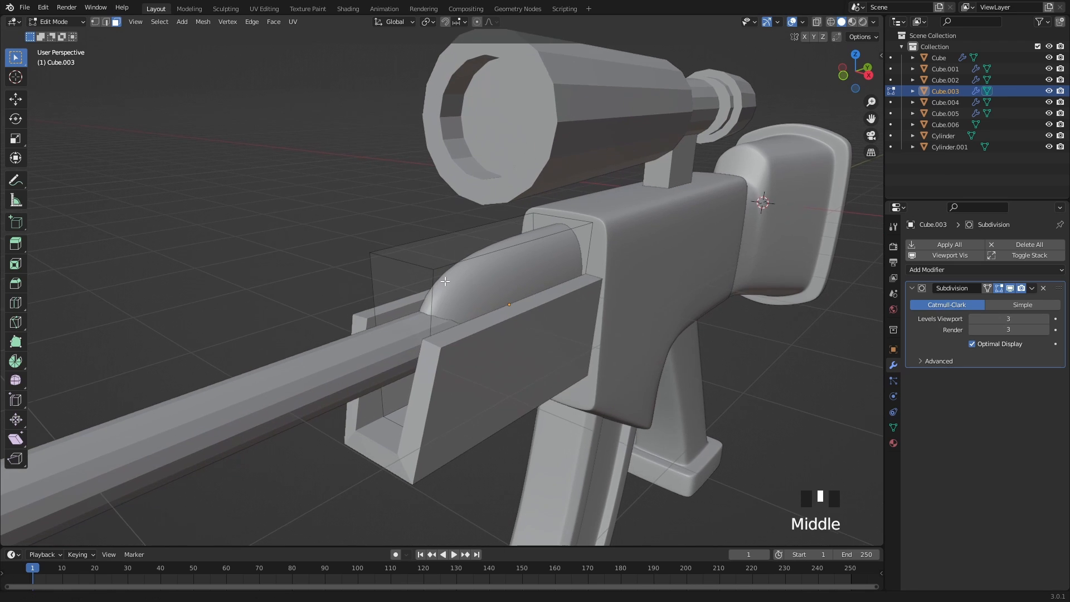
scroll(430, 289, "up", 2)
left_click(485, 237)
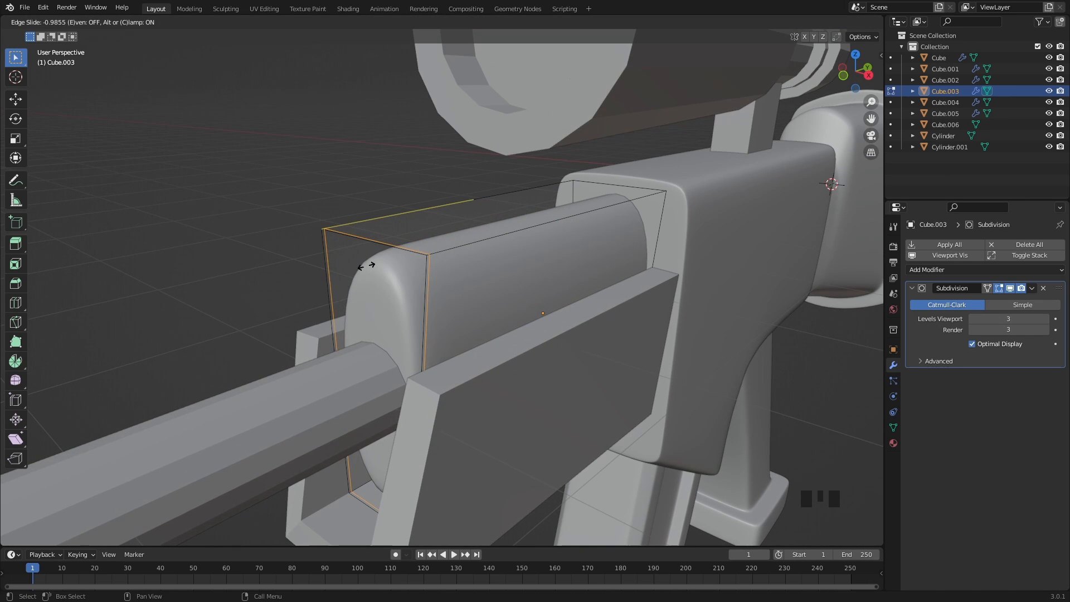
left_click(366, 267)
left_click(380, 329)
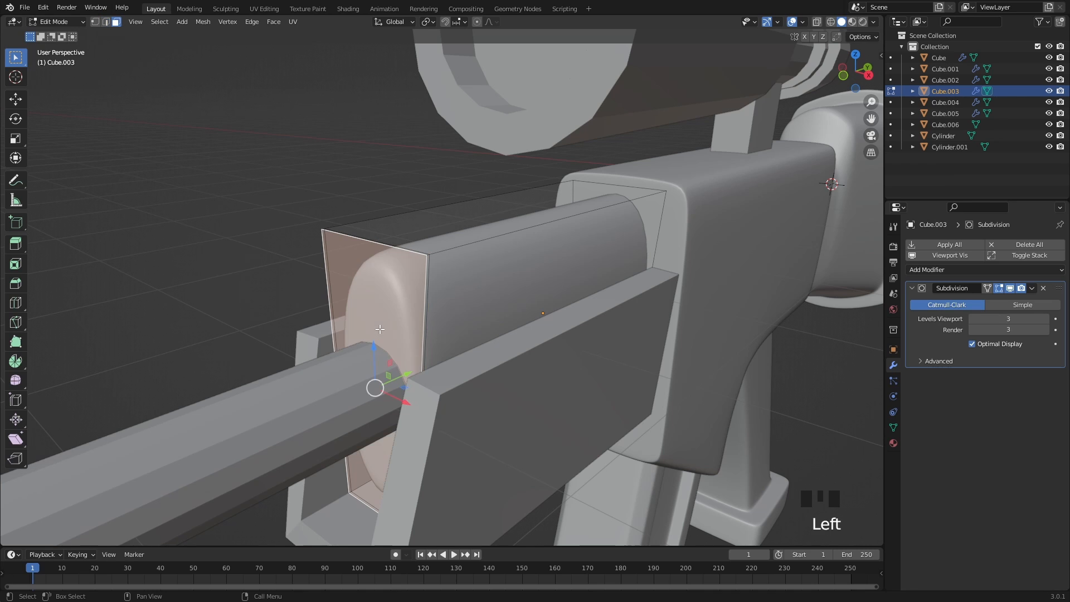
key("i")
left_click(581, 298)
Bevel the fore-end block's lengthwise edges with 2 segments and a width of about 0.159 m
key("2")
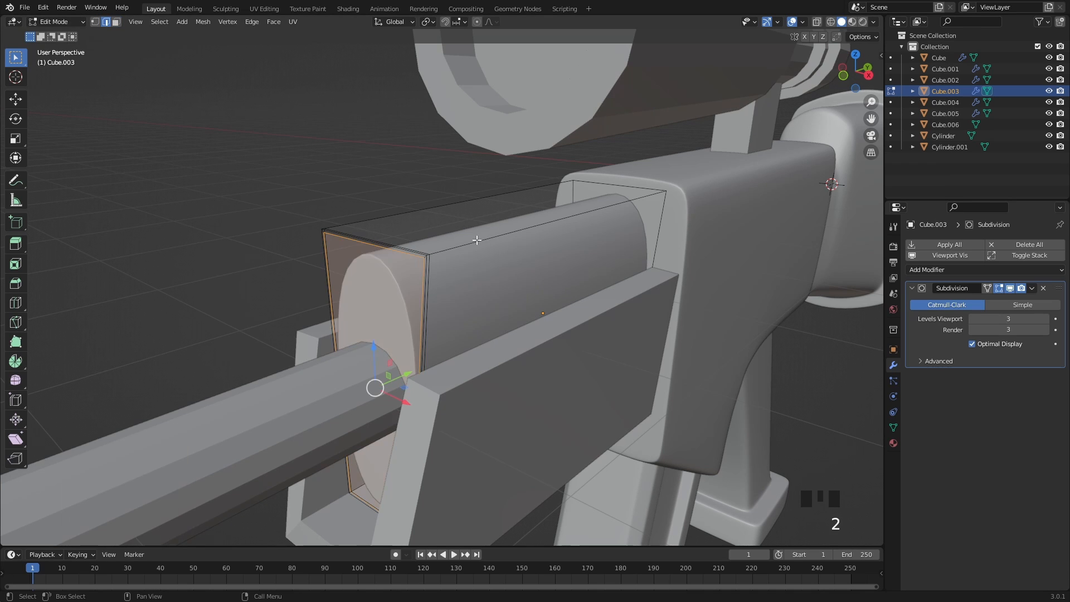
left_click(478, 241)
left_click(411, 212, "shift")
middle_click_drag(421, 451, 523, 334, "shift")
key("alt+z")
key("alt+z")
key("ctrl+b")
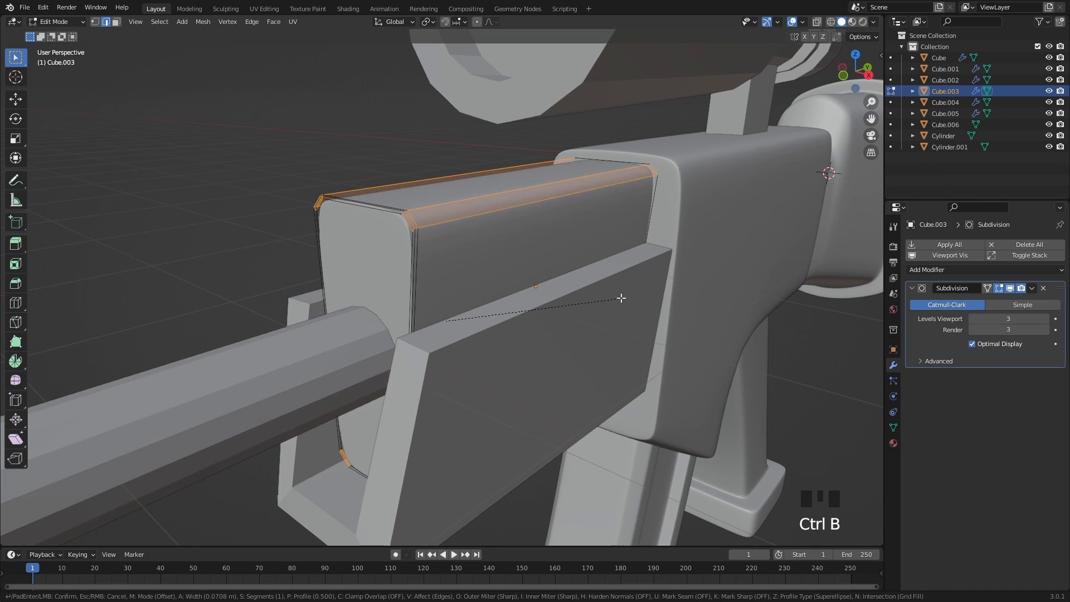
scroll(621, 298, "up", 1)
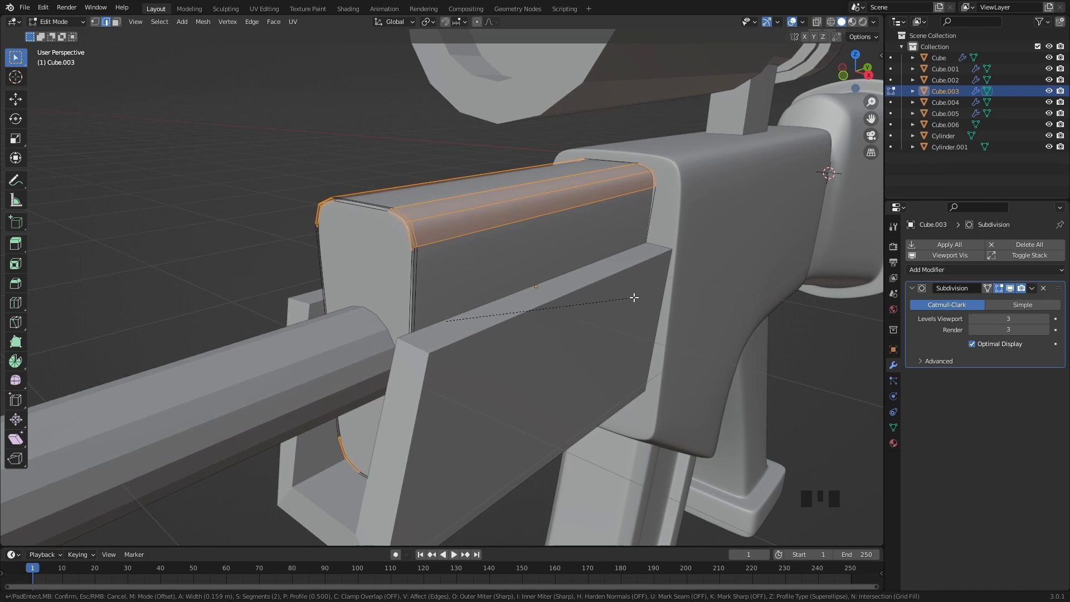
left_click(634, 298)
scroll(634, 297, "down", 3)
middle_click_drag(460, 362, 492, 306, "shift")
key("Tab")
Give the U-shaped handguard a Subdivision Surface with viewport and render levels 3 and smooth shading, and apply its Solidify modifier
left_click(460, 344)
scroll(468, 331, "up", 2)
key("ctrl+3")
right_click(490, 287)
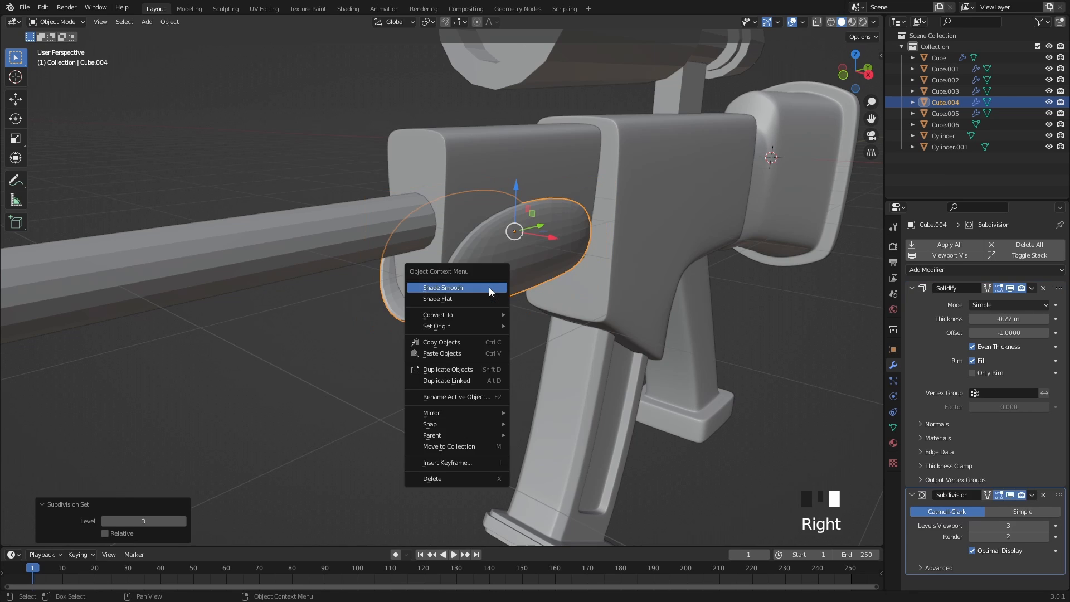
left_click(489, 289)
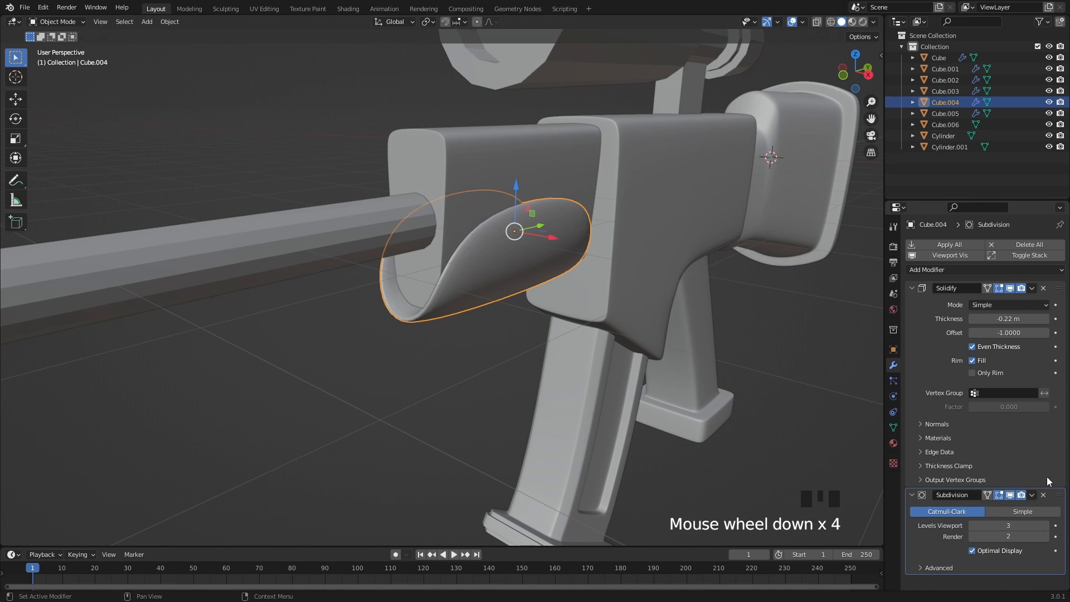
left_click(1011, 301)
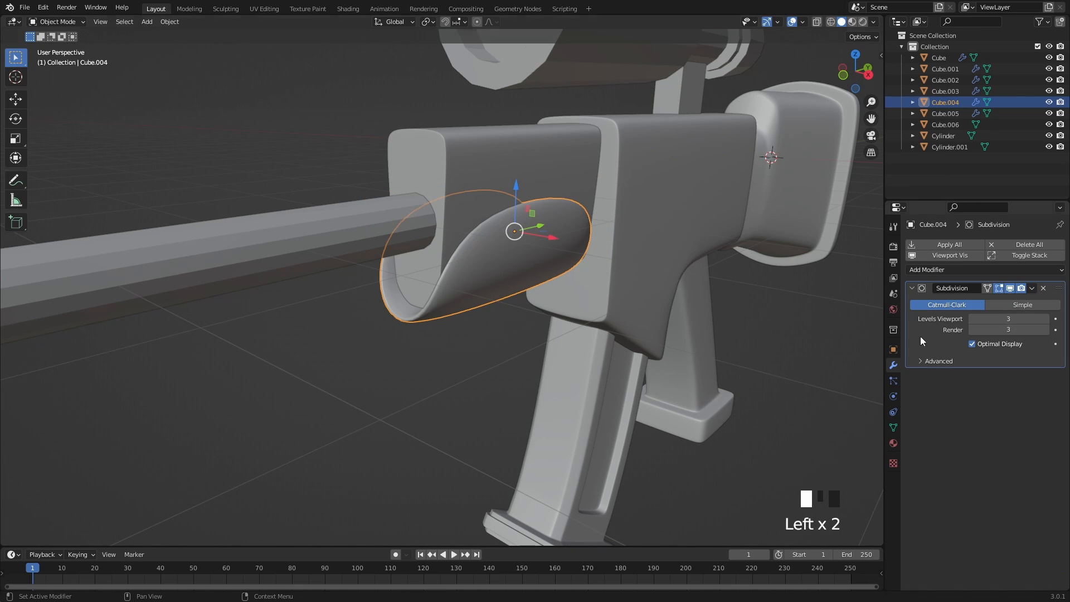
Add two loop cuts within the handguard's wall thickness, near its inner and outer faces, with slide factors of about -0.880 and 0.764
key("KP_Decimal")
key("Tab")
key("ctrl+r")
left_click(443, 150)
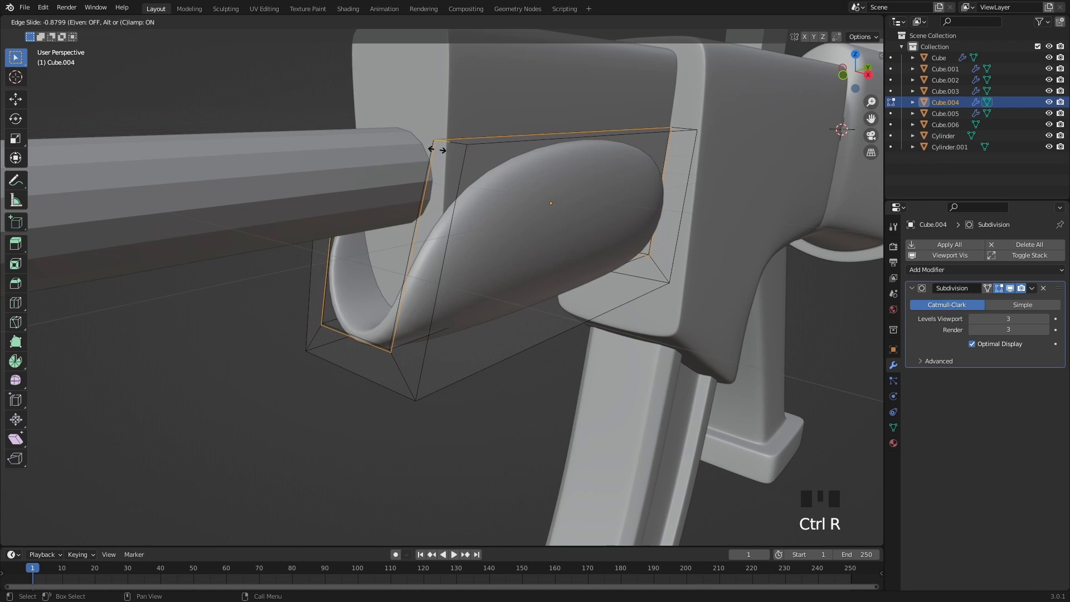
left_click(437, 150)
middle_click_drag(437, 149, 501, 223)
middle_click_drag(502, 223, 279, 287, "shift")
key("ctrl+r")
left_click(551, 266)
left_click(541, 280)
Add loop cuts close to the handguard's rear and front ends, with slide factors of 0.975 and about -0.973
key("ctrl+r")
left_click(279, 286)
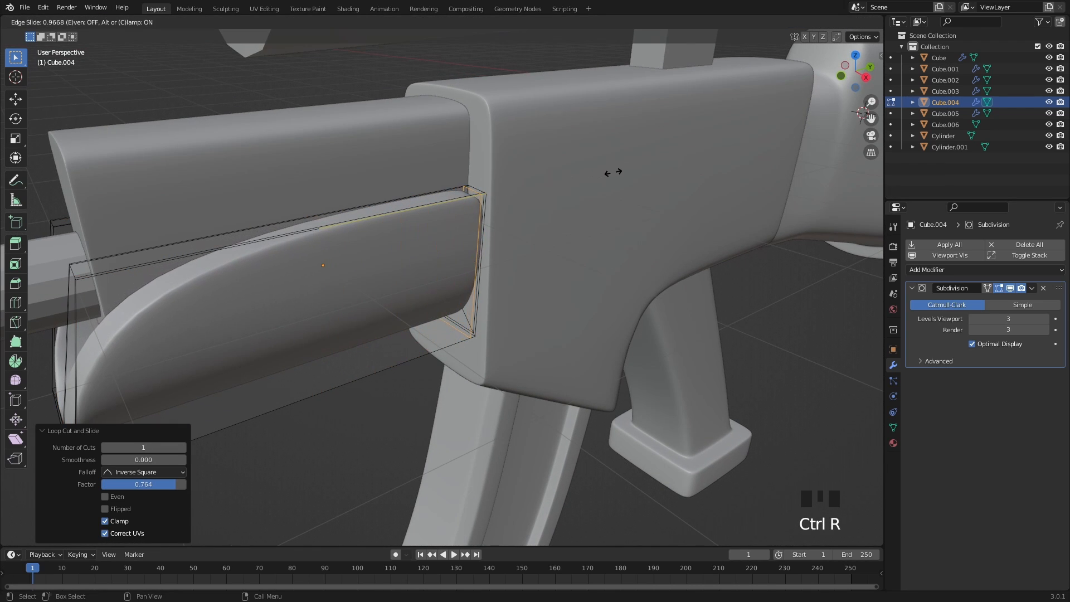
left_click(613, 172)
middle_click_drag(526, 222, 586, 199)
key("ctrl+r")
left_click(353, 240)
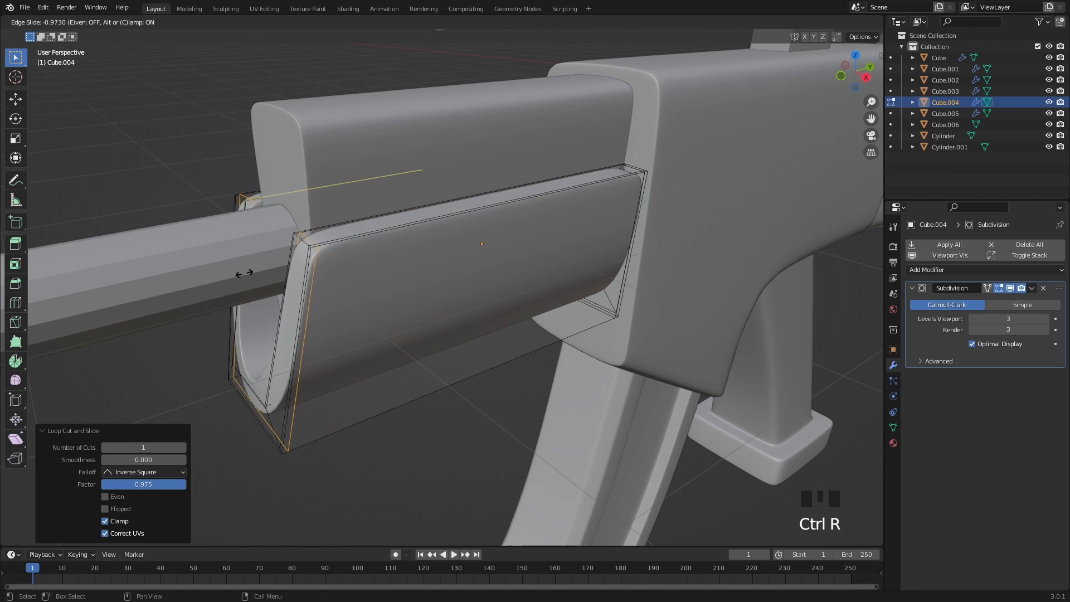
left_click(242, 274)
key("Tab")
middle_click_drag(413, 330, 581, 326)
left_click(406, 338)
scroll(406, 338, "down", 5)
scroll(474, 345, "up", 5)
Isolate the handguard and select the faces of its rear end, growing the selection by one ring
left_click(488, 330)
key("Tab")
key("KP_Divide")
key("3")
left_click(518, 414, "shift")
left_click(573, 382, "shift")
key("ctrl+KP_Add")
Remove the adjoining side faces from the selection so only the handguard's rear end faces remain, and return to the whole rifle
middle_click_drag(582, 326, 450, 353, "shift")
scroll(495, 181, "up", 5)
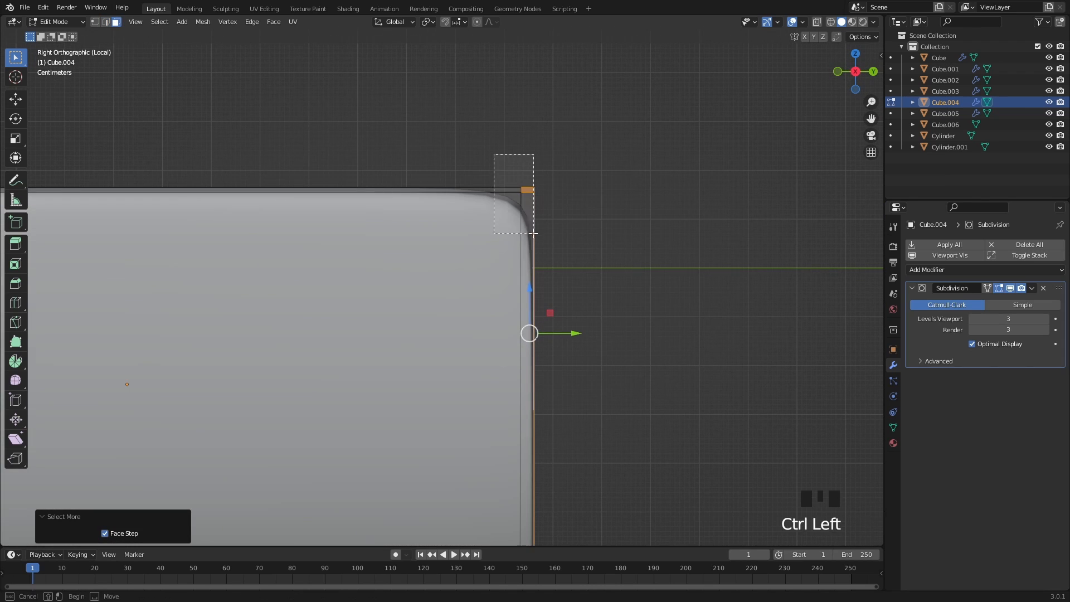
left_click_drag(534, 234, 534, 234, "ctrl")
key("alt+z")
left_click_drag(494, 160, 538, 224, "ctrl")
key("alt+z")
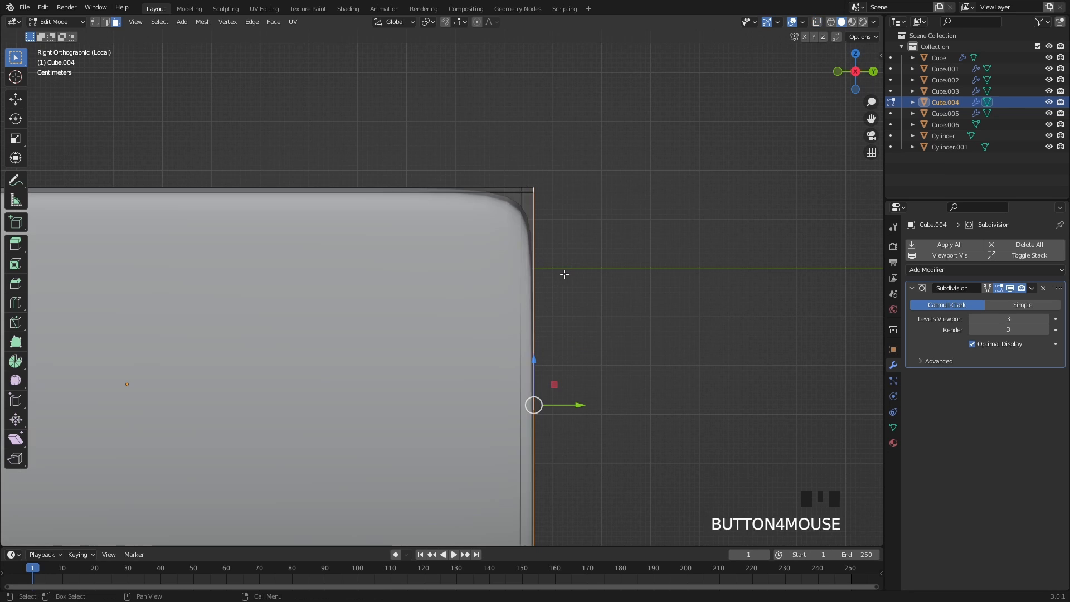
middle_click_drag(563, 272, 492, 310)
mouse_move(492, 310)
middle_mouse_down("shift")
mouse_move(499, 370)
mouse_move(495, 312)
middle_mouse_up("shift")
middle_click_drag(574, 330, 530, 362)
key("Tab")
left_click(561, 357)
key("KP_Divide")
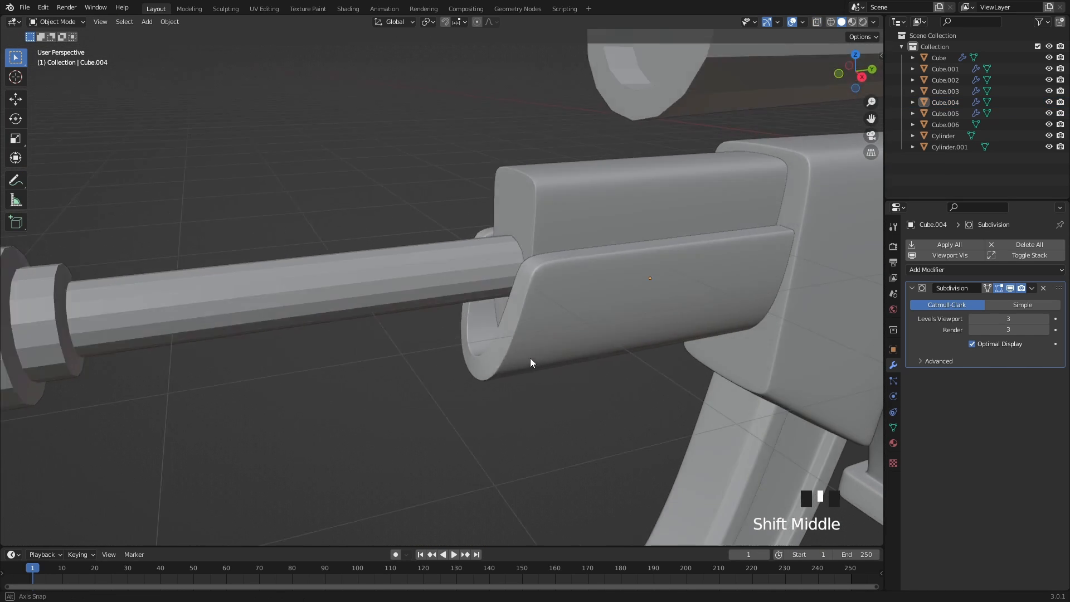
Add a Subdivision Surface to the barrel and suppressor with viewport and render levels 3, and shade it smooth
scroll(560, 346, "down", 2)
left_click(564, 275)
key("ctrl+3")
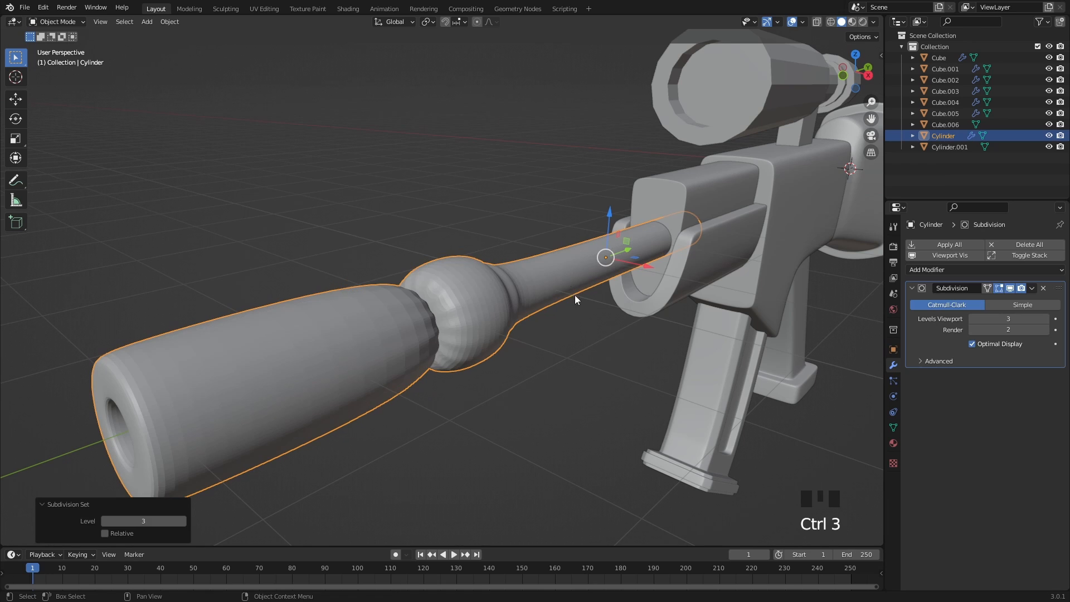
left_click(1046, 330)
right_click(564, 306)
left_click(564, 306)
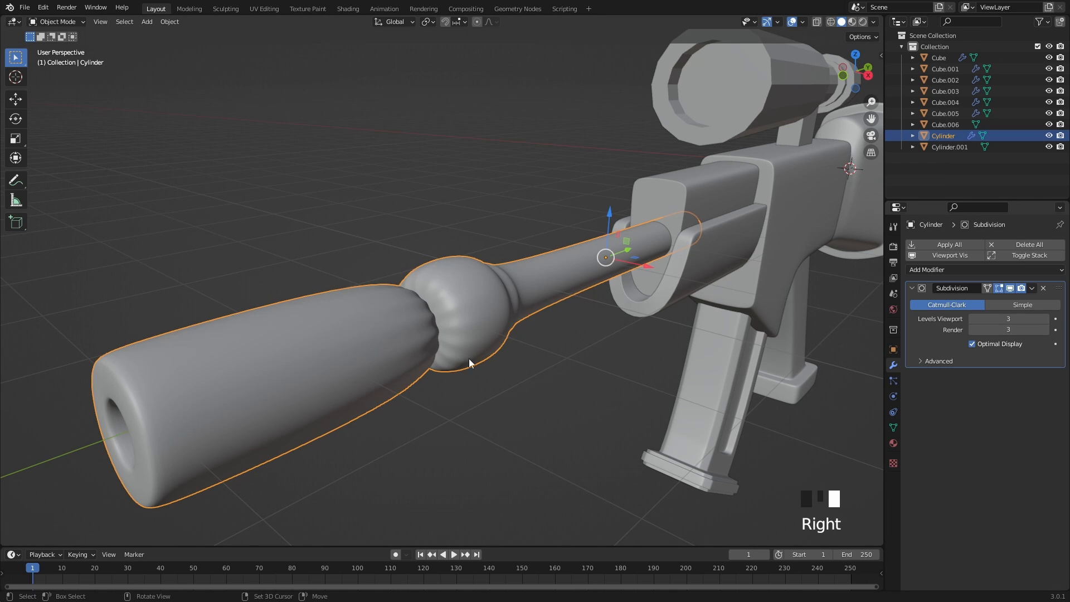
Add a loop cut around the barrel tube, slid toward the suppressor
middle_click_drag(469, 359, 339, 341)
key("Tab")
scroll(543, 320, "up", 3)
key("ctrl+r")
left_click(584, 291)
left_click(360, 331)
Bevel the circular edge loops at the suppressor's front rim, bore and rear shoulders with 1 segment and a width of 0.0116 m
key("KP_Decimal")
scroll(356, 323, "down", 4)
middle_click_drag(392, 306, 364, 279)
key("alt+z")
middle_click_drag(364, 279, 399, 331, "shift")
double_click(418, 325)
double_click(388, 322, "shift")
double_click(400, 325, "shift")
middle_click_drag(393, 323, 447, 261, "shift")
double_click(374, 322, "shift")
scroll(346, 321, "down", 3)
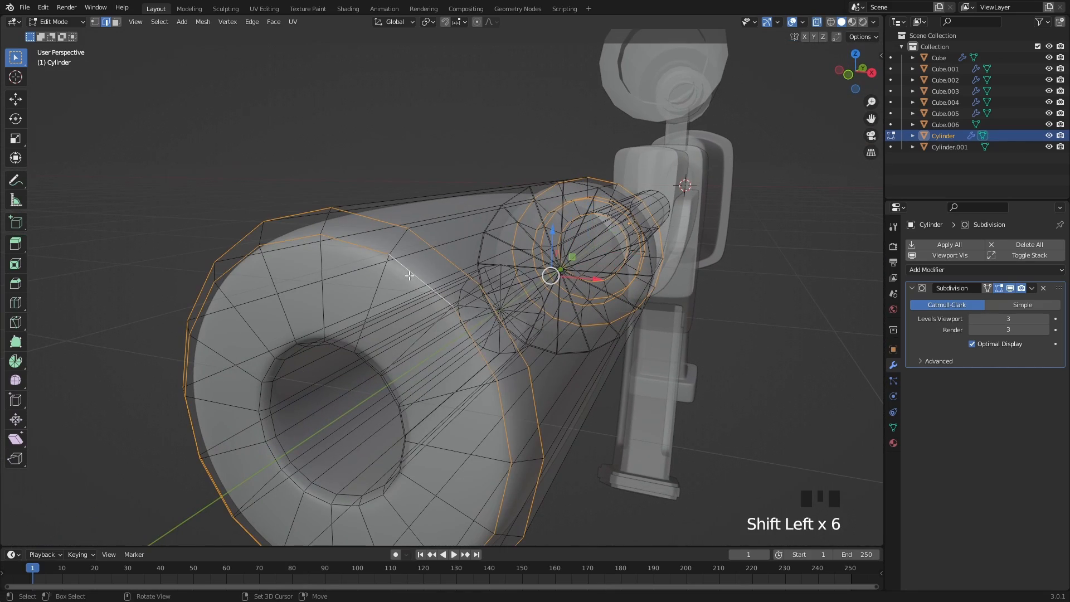
key("alt+z")
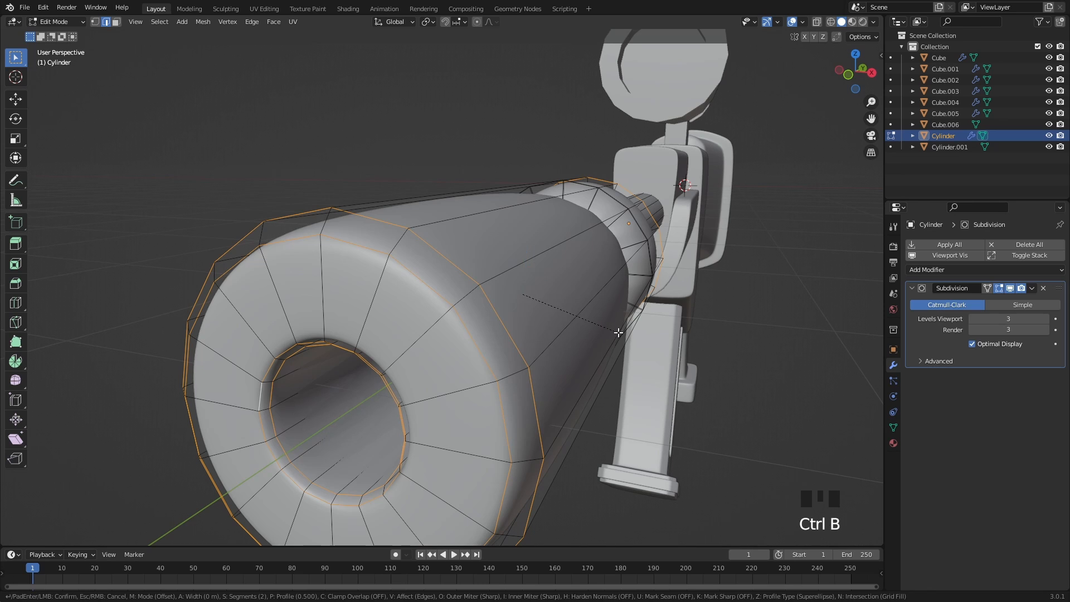
left_click(626, 336)
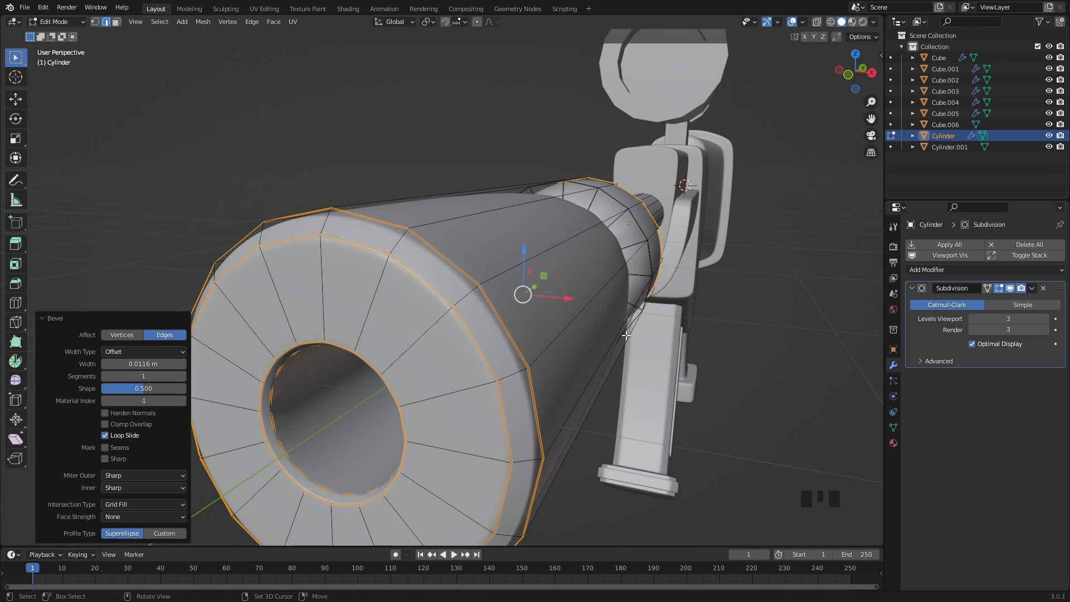
Add loop cuts near the suppressor body's front and rear ends and one on the rear collar, slid toward the body
middle_click_drag(626, 335, 513, 313)
scroll(513, 301, "down", 2)
key("ctrl+r")
left_click(516, 266)
left_click(356, 296)
key("ctrl+r")
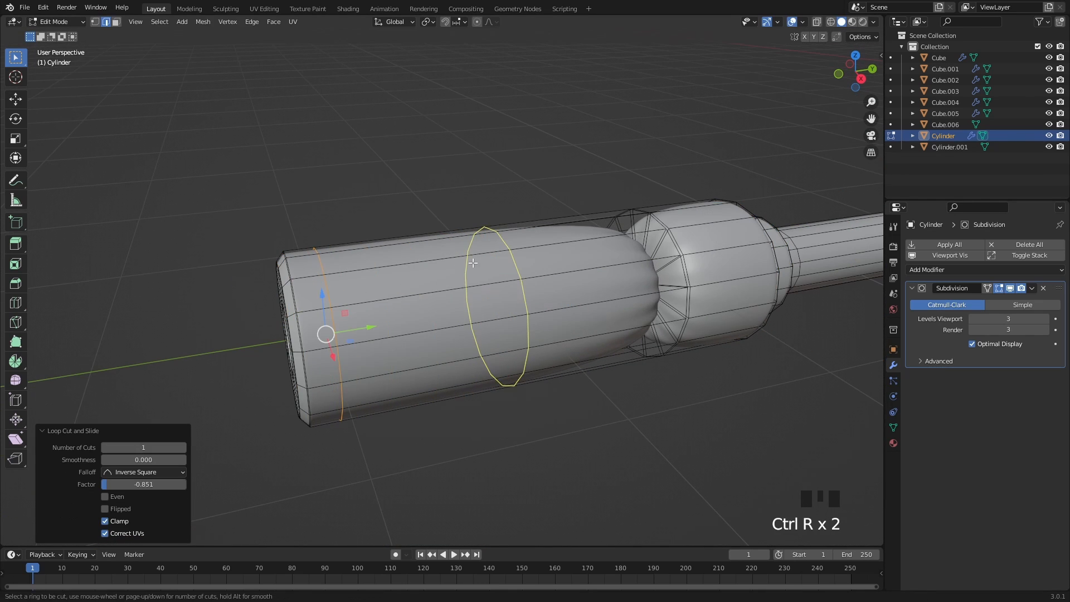
left_click(473, 263)
left_click(619, 268)
scroll(618, 273, "up", 2)
key("ctrl+r")
left_click(490, 262)
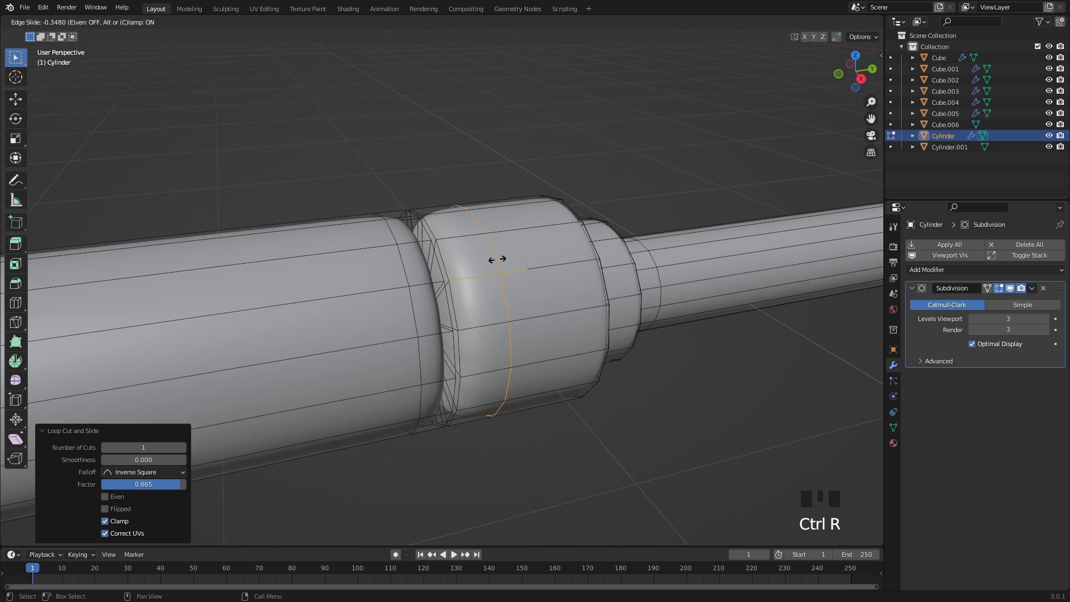
left_click(481, 260)
Bevel the edge loop between the suppressor body and rear collar with 1 segment and a width of 0.0244 m
scroll(461, 259, "up", 2)
double_click(449, 258)
key("ctrl+b")
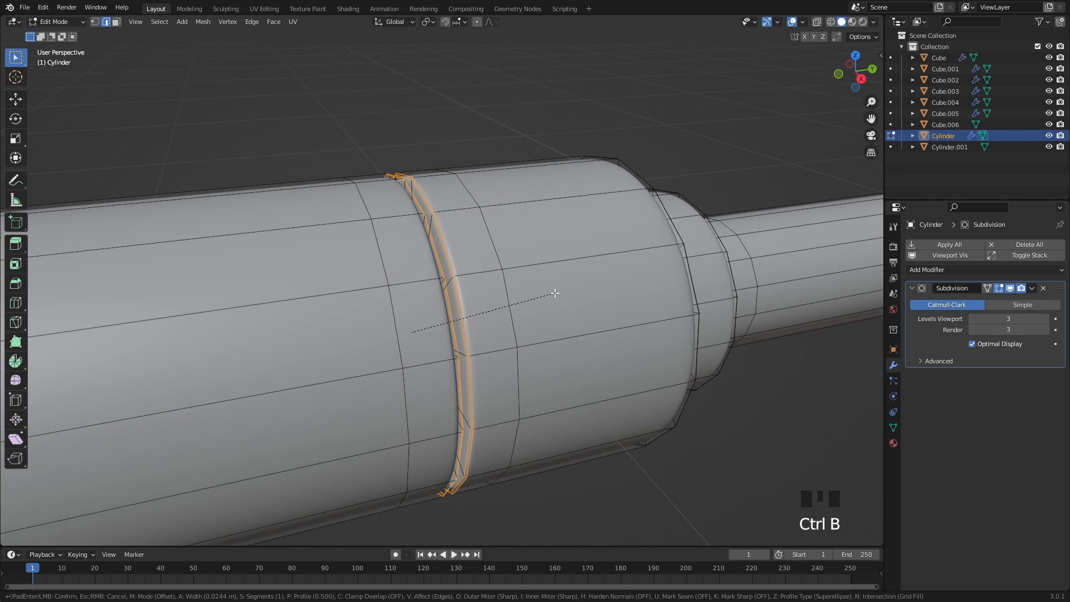
left_click(555, 293)
scroll(712, 402, "down", 2)
key("Tab")
scroll(647, 361, "down", 4)
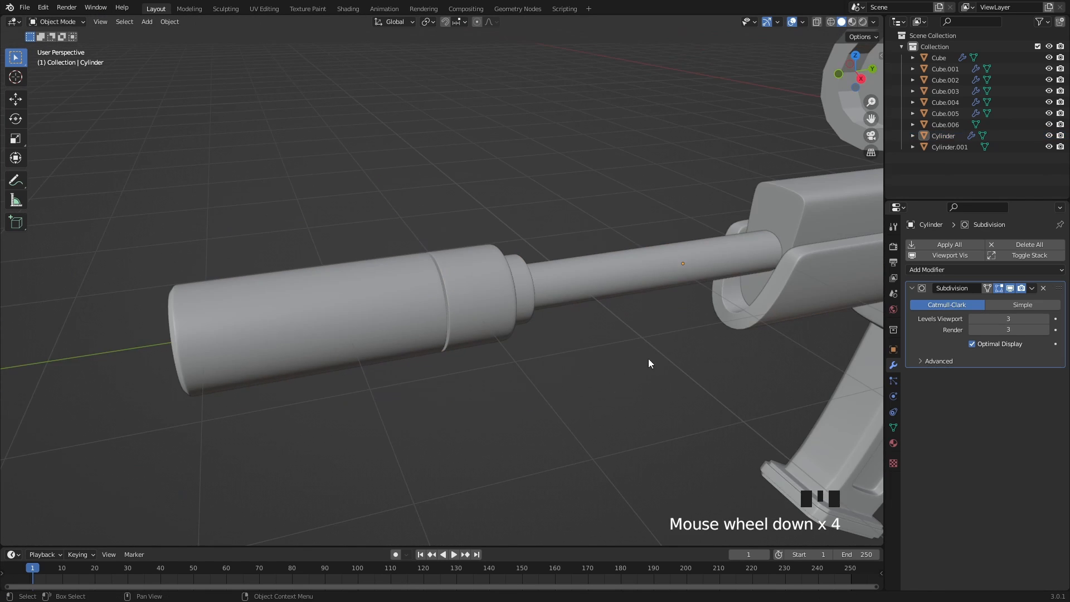
Bevel the circular edge loop at the inner end of the suppressor's bore and return to solid display
middle_click_drag(647, 361, 411, 307)
key("Tab")
scroll(377, 349, "up", 2)
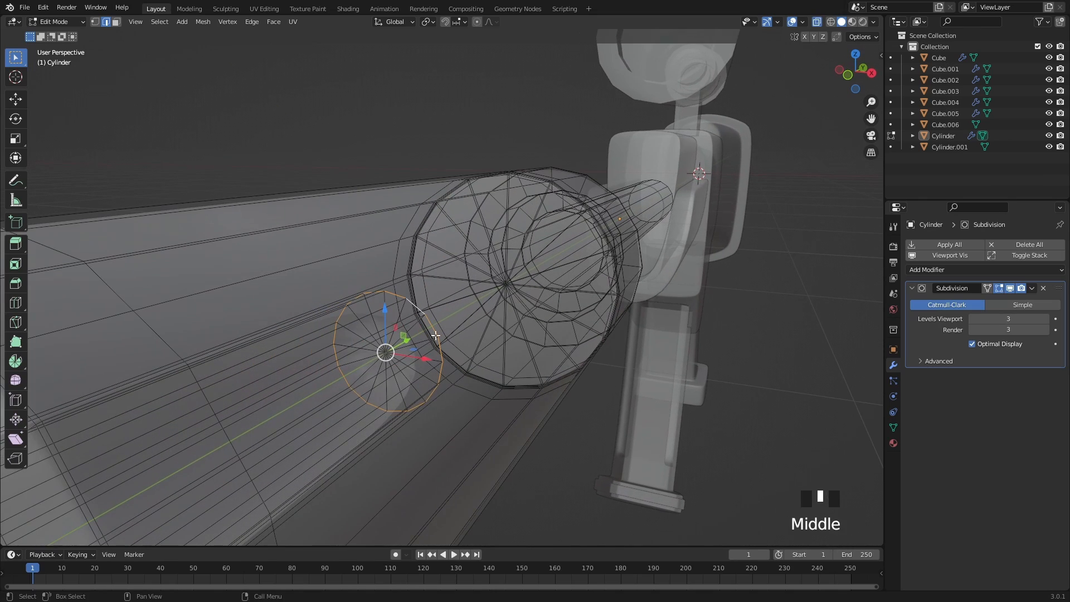
key("ctrl+b")
left_click(497, 336)
key("Tab")
scroll(529, 394, "down", 2)
middle_click_drag(529, 394, 478, 374, "shift")
key("alt+z")
Isolate the scope mount block for mesh editing
middle_click_drag(478, 374, 339, 347)
scroll(338, 347, "down", 3)
middle_click_drag(496, 359, 491, 330, "shift")
scroll(510, 375, "up", 3)
left_click(479, 303)
key("KP_Decimal")
scroll(524, 354, "down", 3)
key("Tab")
scroll(496, 324, "up", 3)
key("KP_Divide")
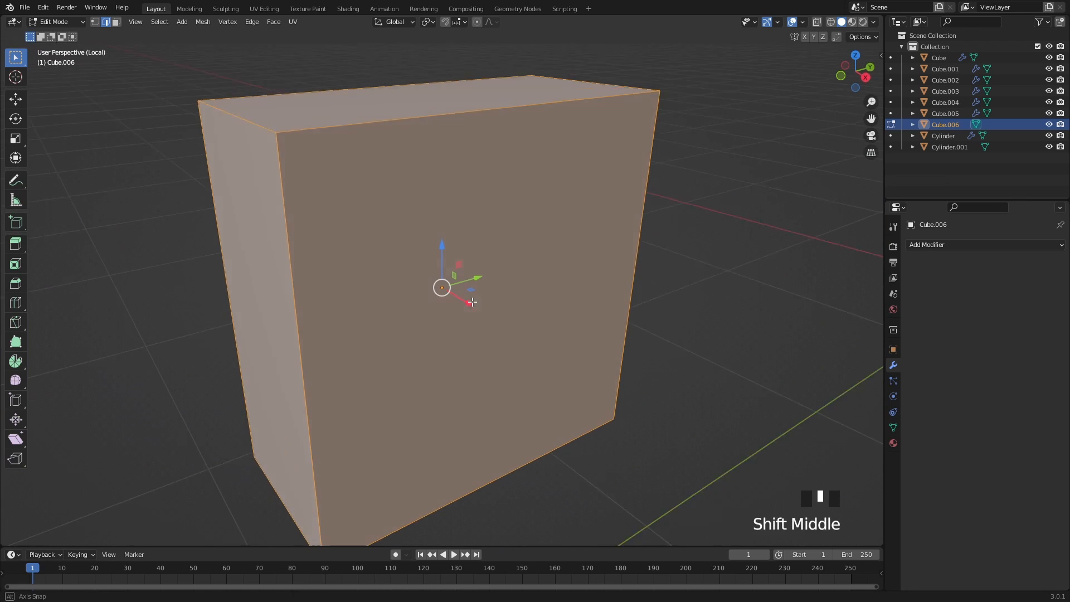
Delete the top and bottom faces of the scope mount block
scroll(479, 312, "down", 3)
key("3")
left_click(433, 200)
middle_click_drag(446, 452, 454, 367, "shift")
left_click(453, 367, "shift")
middle_click_drag(502, 285, 538, 372, "shift")
key("x")
left_click(538, 372)
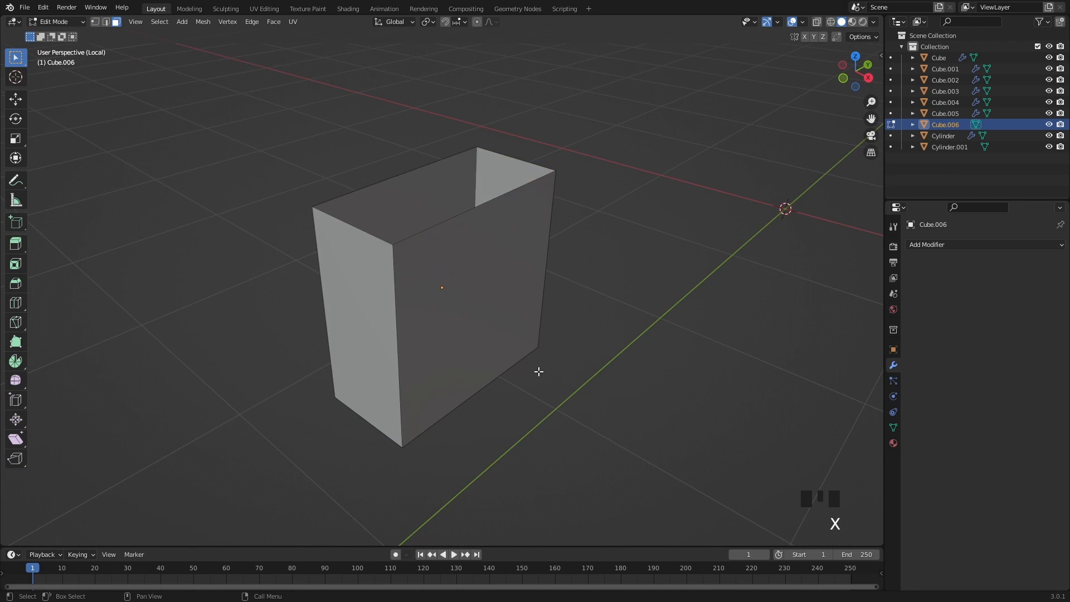
Add a Subdivision Surface to the scope mount with viewport and render levels 3, and shade it smooth
key("Tab")
key("ctrl+3")
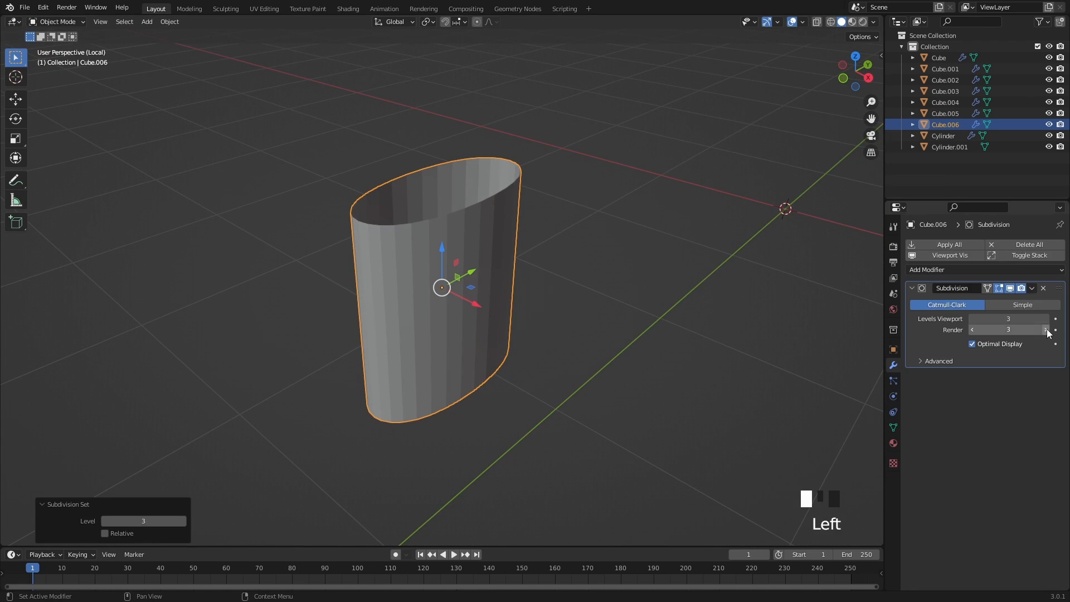
right_click(472, 326)
left_click(475, 327)
Bevel the scope mount's four vertical corner edges with 1 segment and a width of 0.0727 m
key("Tab")
key("2")
left_click(398, 332)
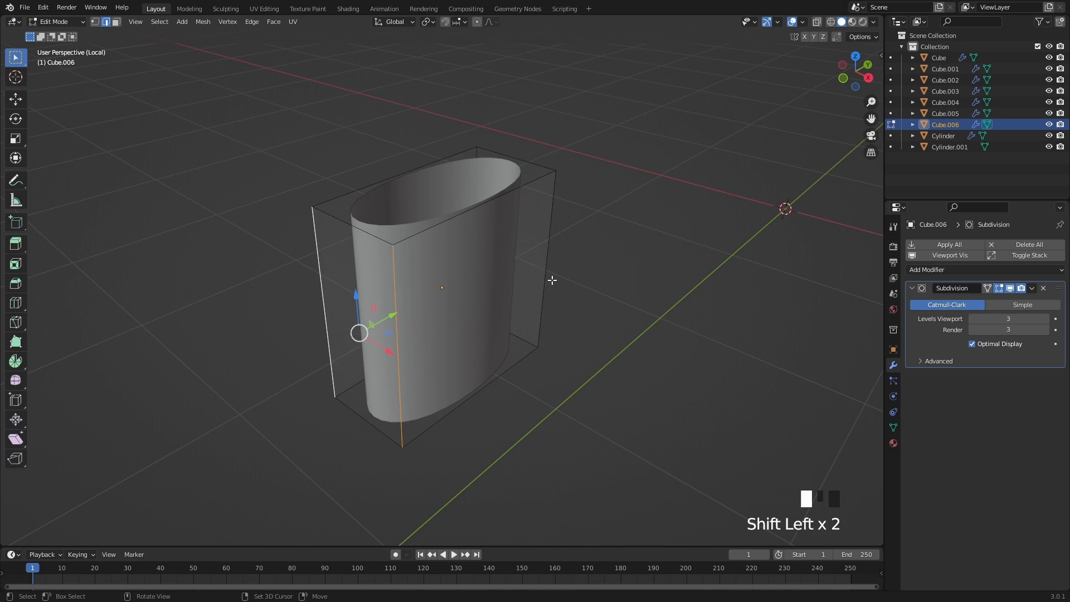
left_click(552, 280, "shift")
middle_click_drag(552, 281, 589, 328, "shift")
left_click(513, 316, "shift")
key("ctrl+b")
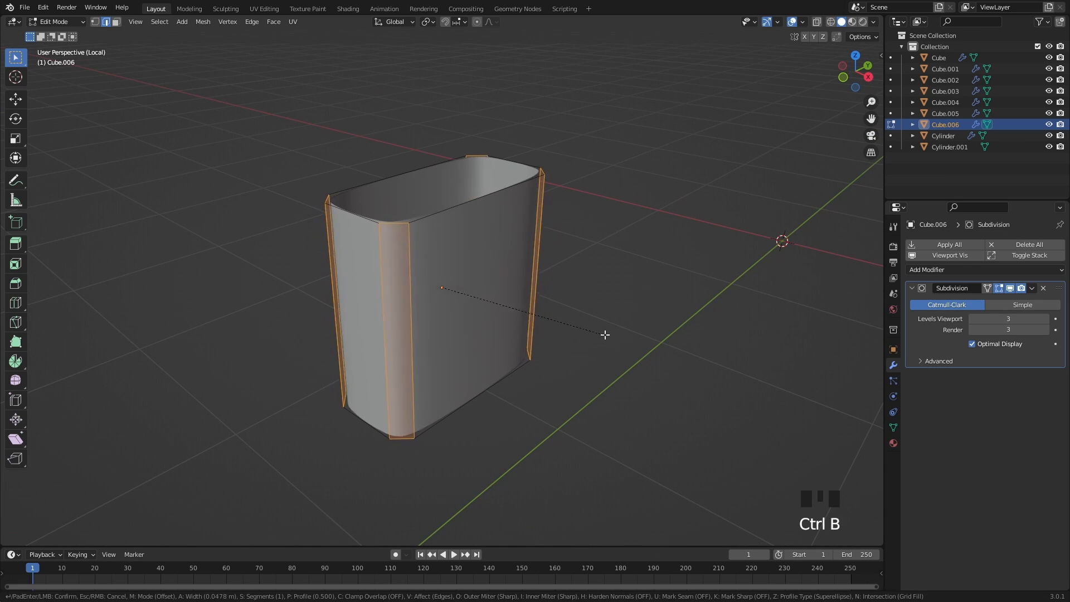
left_click(612, 337)
middle_click_drag(513, 341, 418, 304, "shift")
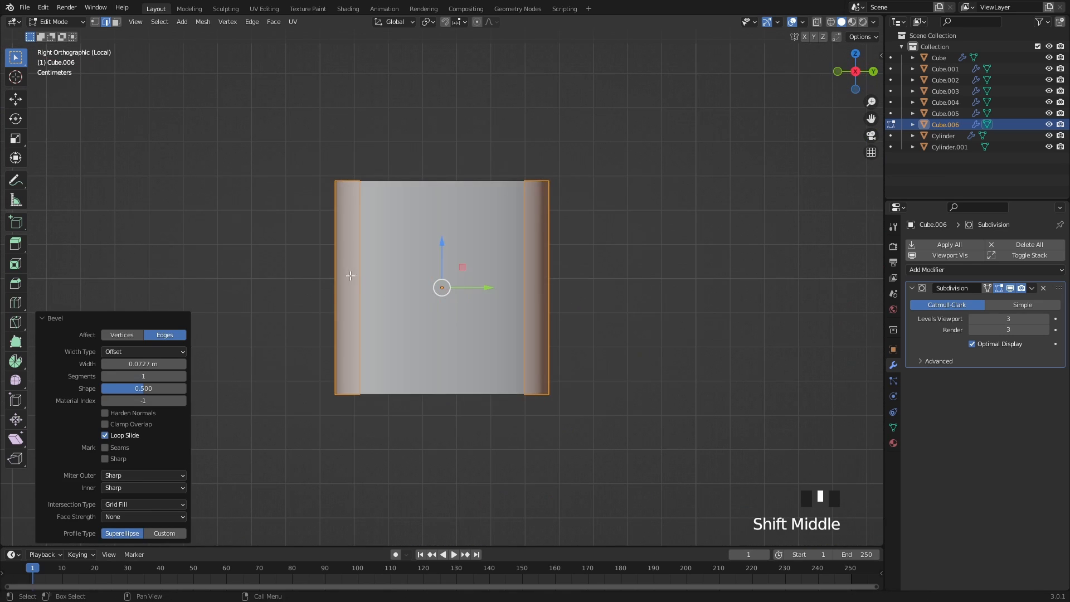
Bevel all the vertical edges around the scope mount's corners again and return to the whole rifle
key("alt+z")
left_click_drag(262, 244, 663, 316)
middle_click_drag(532, 312, 535, 376, "shift")
key("alt+z")
key("ctrl+b")
left_click(650, 351)
key("Tab")
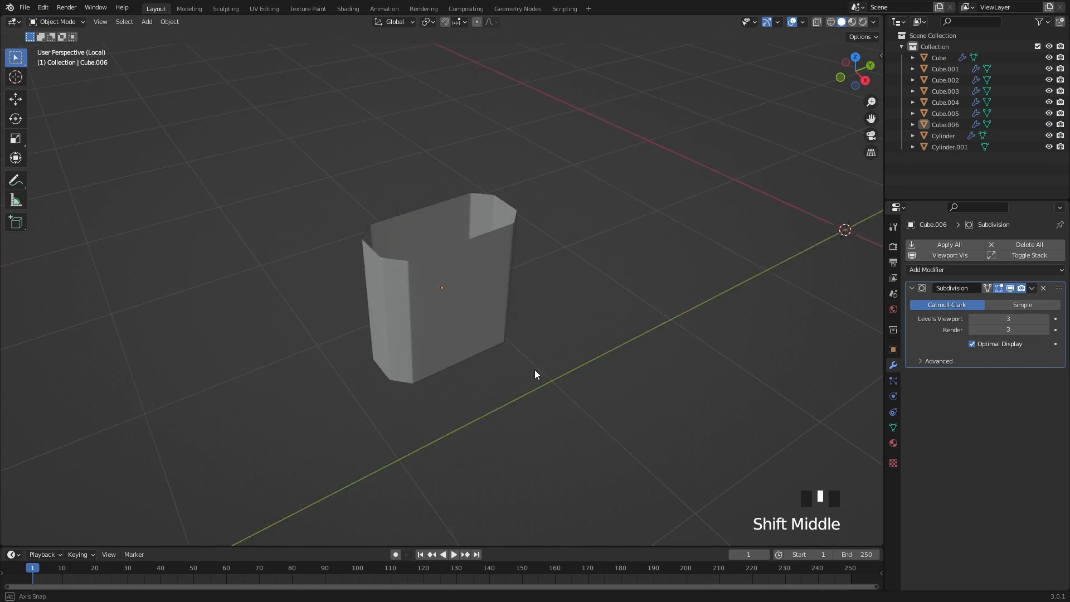
key("KP_Divide")
scroll(516, 323, "down", 6)
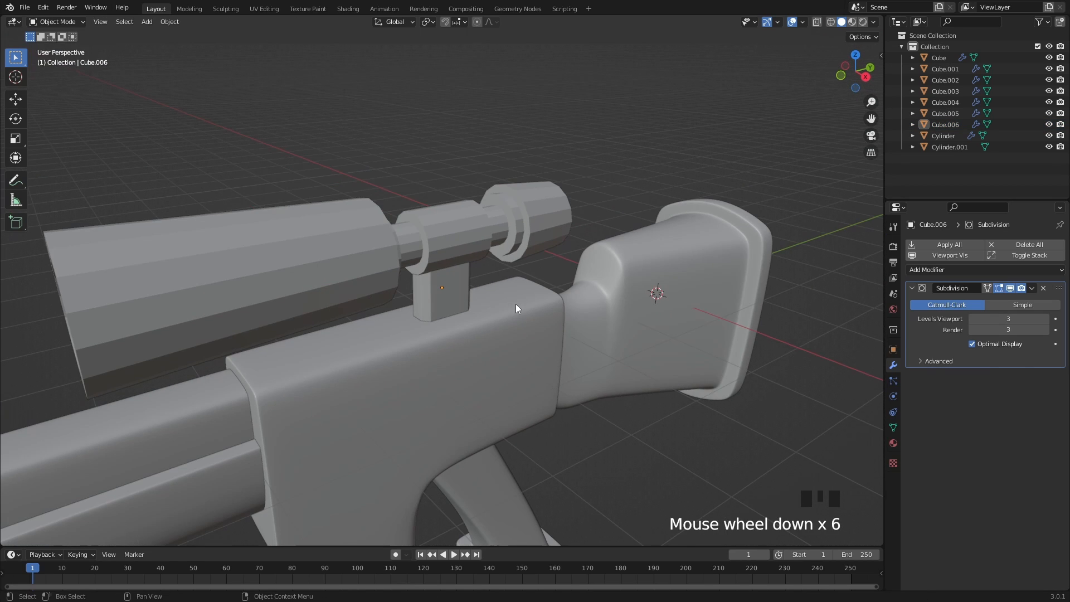
Select all the sharp edges of the scope mesh using a sharpness of 30°
left_click(532, 264)
middle_click_drag(532, 269, 554, 270)
key("Tab")
middle_click_drag(317, 280, 422, 271, "shift")
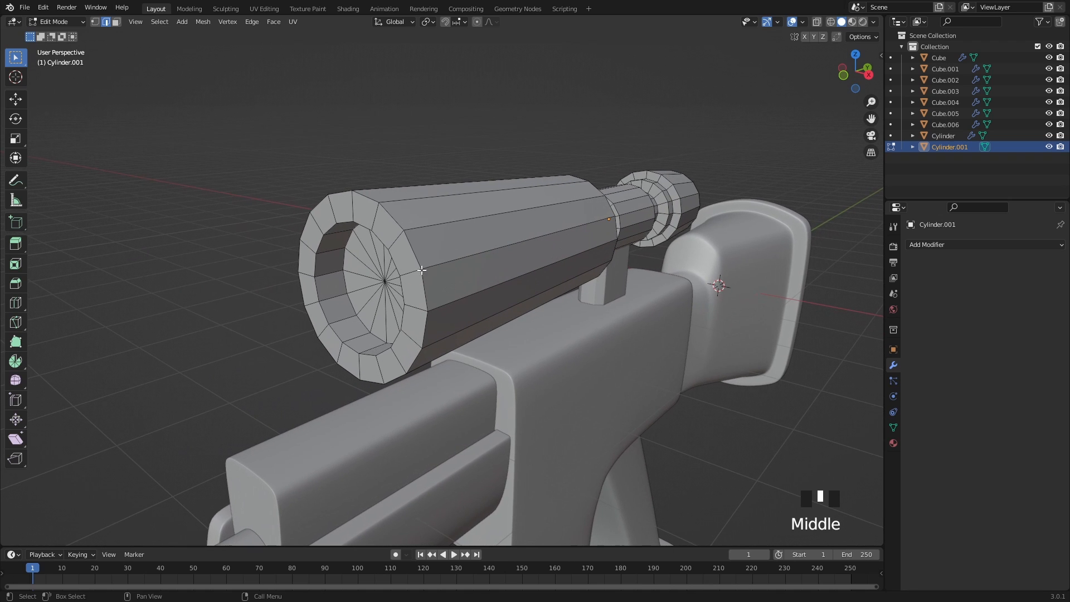
scroll(372, 273, "up", 2)
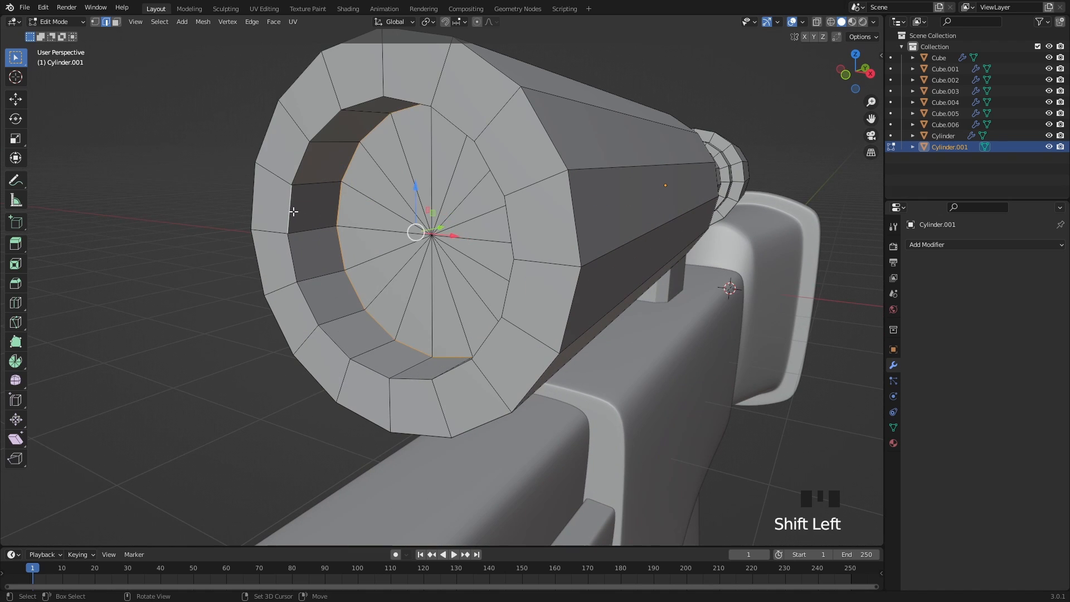
scroll(521, 292, "down", 2)
middle_click_drag(521, 292, 267, 122, "shift")
left_click(160, 23)
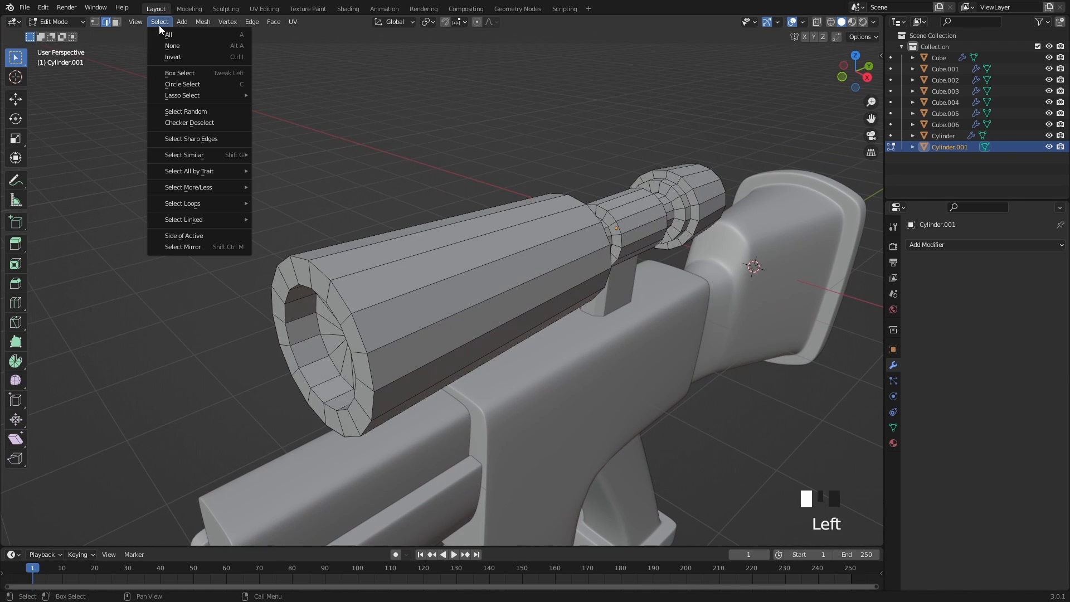
left_click(221, 143)
middle_click_drag(470, 241, 674, 244, "shift")
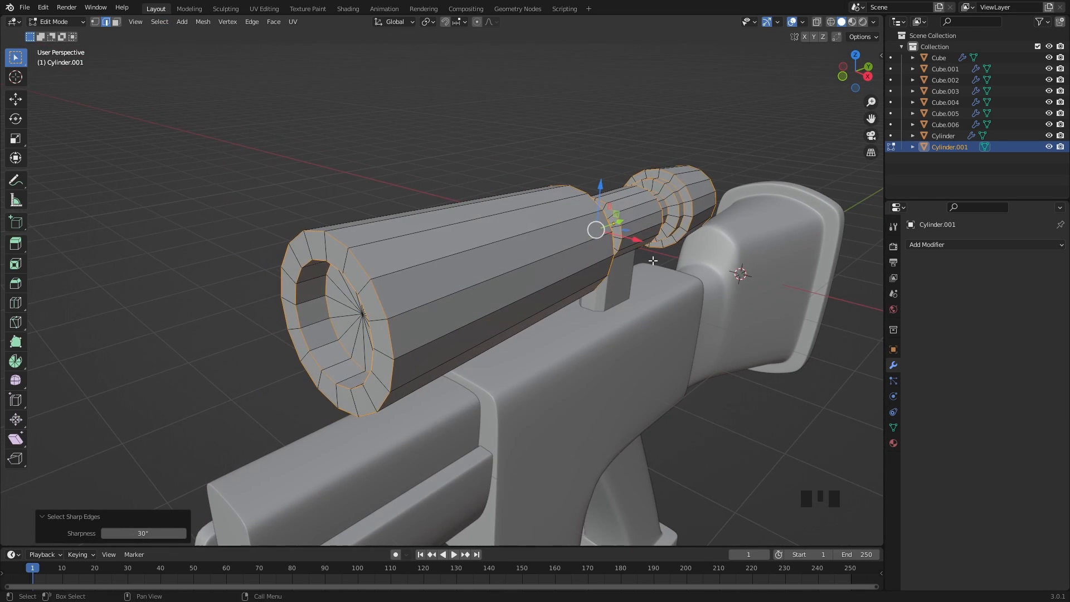
Bevel the scope's selected sharp edges with 2 segments and a width of 0.0106 m
middle_click_drag(436, 265, 465, 246)
scroll(480, 243, "up", 2)
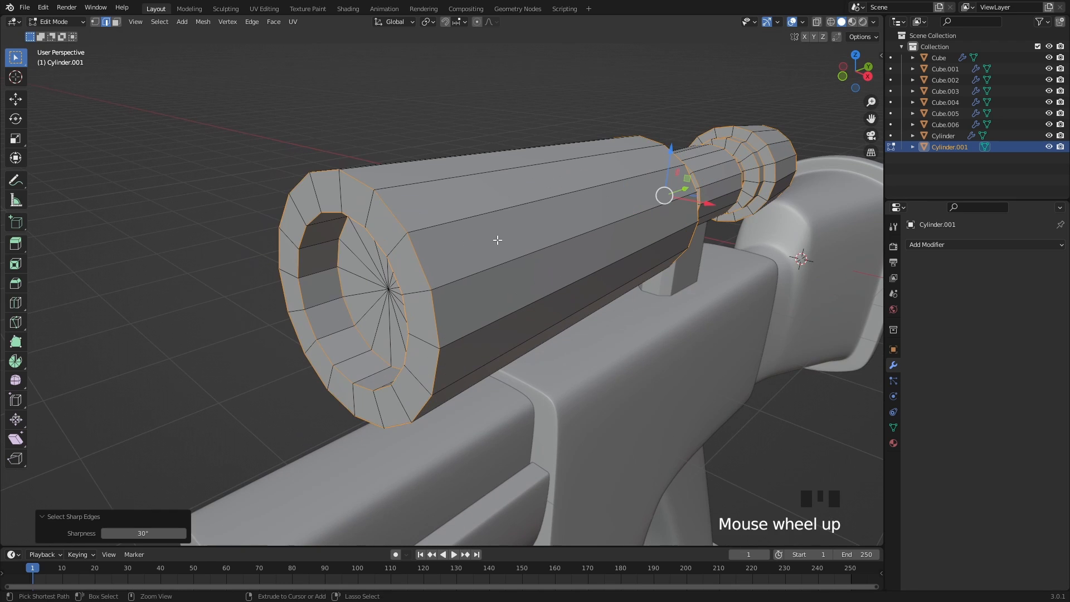
key("ctrl+b")
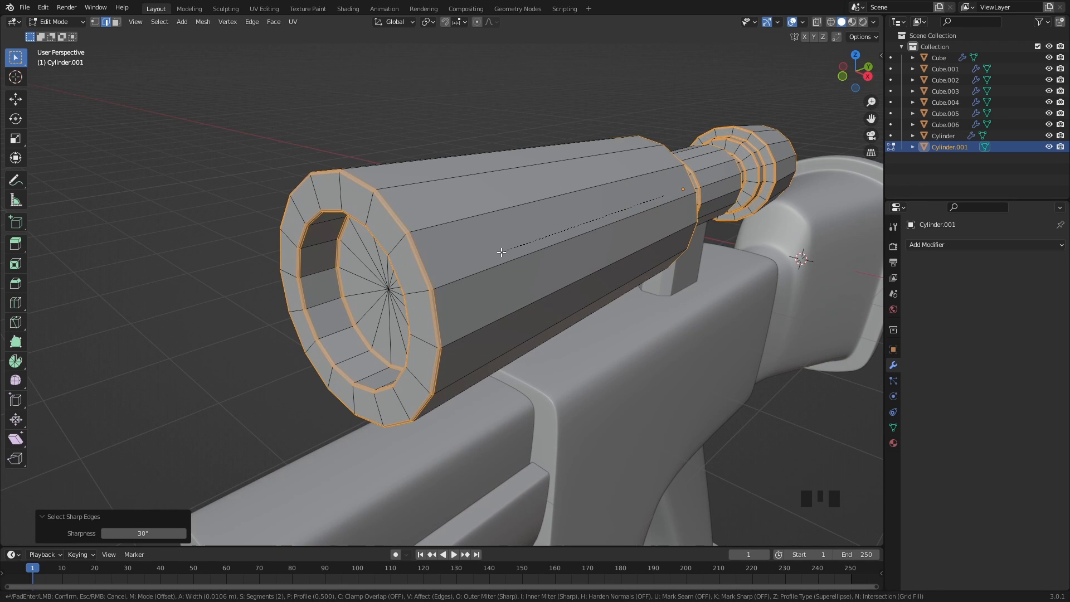
left_click(502, 253)
key("Tab")
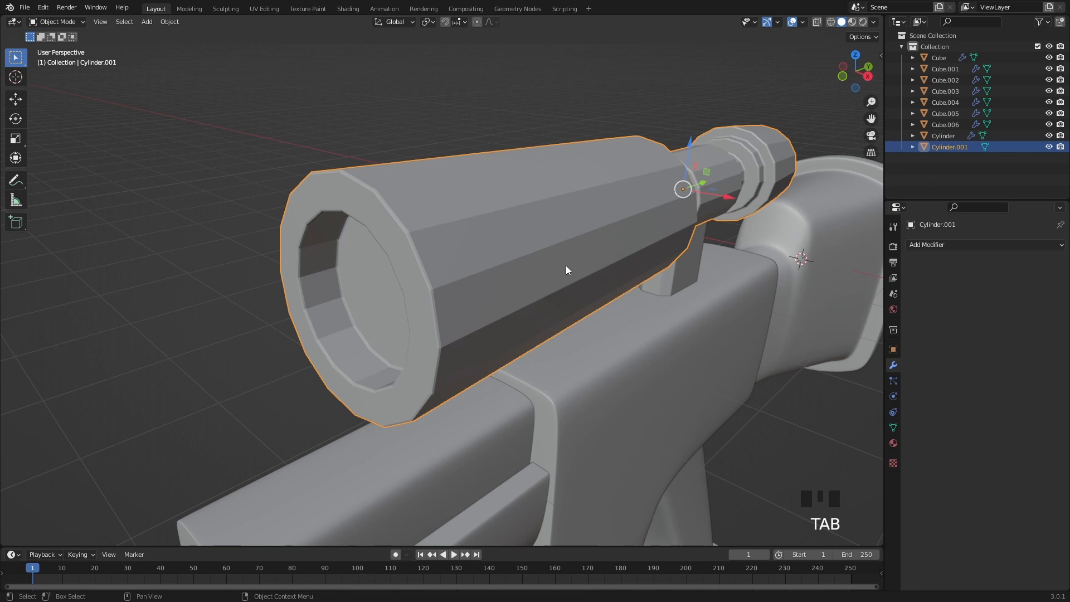
Add a Subdivision Surface to the scope with viewport and render levels 3, and shade it smooth
key("ctrl+3")
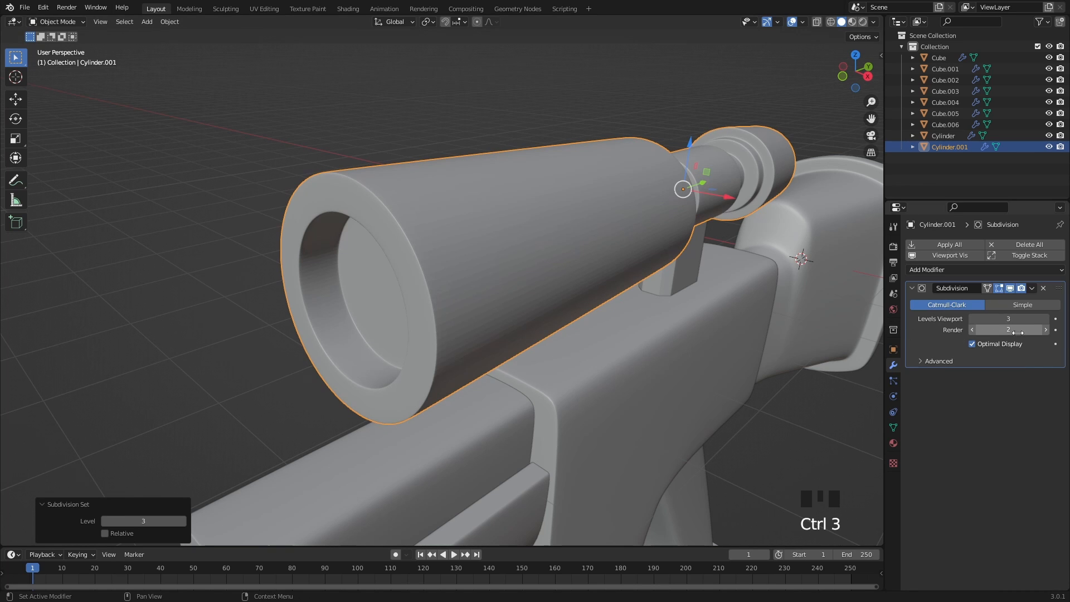
right_click_drag(503, 256, 497, 256)
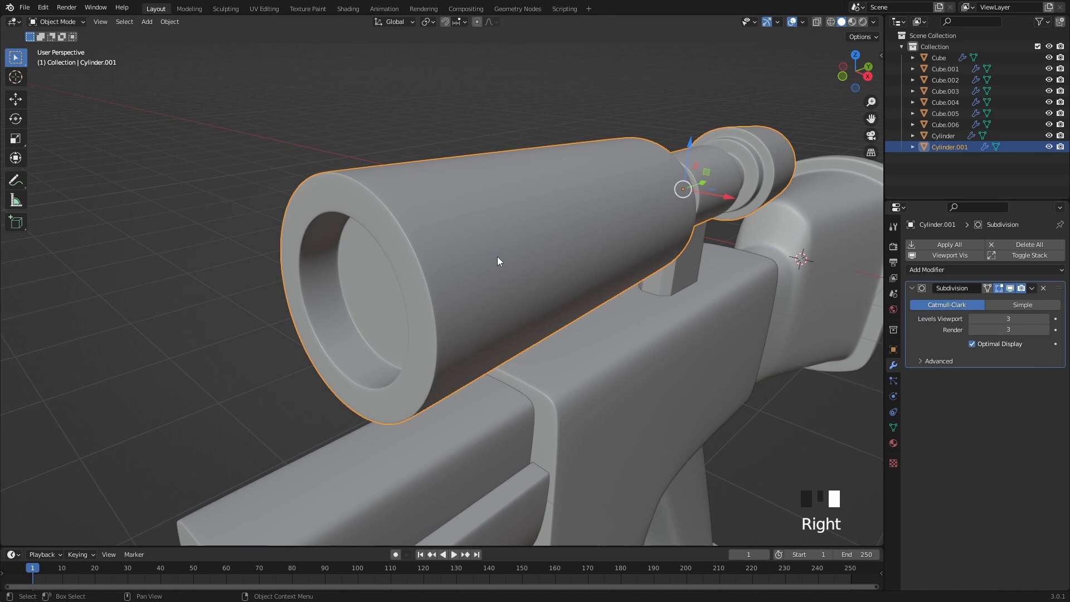
scroll(530, 246, "down", 3)
middle_click_drag(674, 243, 631, 268, "shift")
scroll(685, 243, "down", 2)
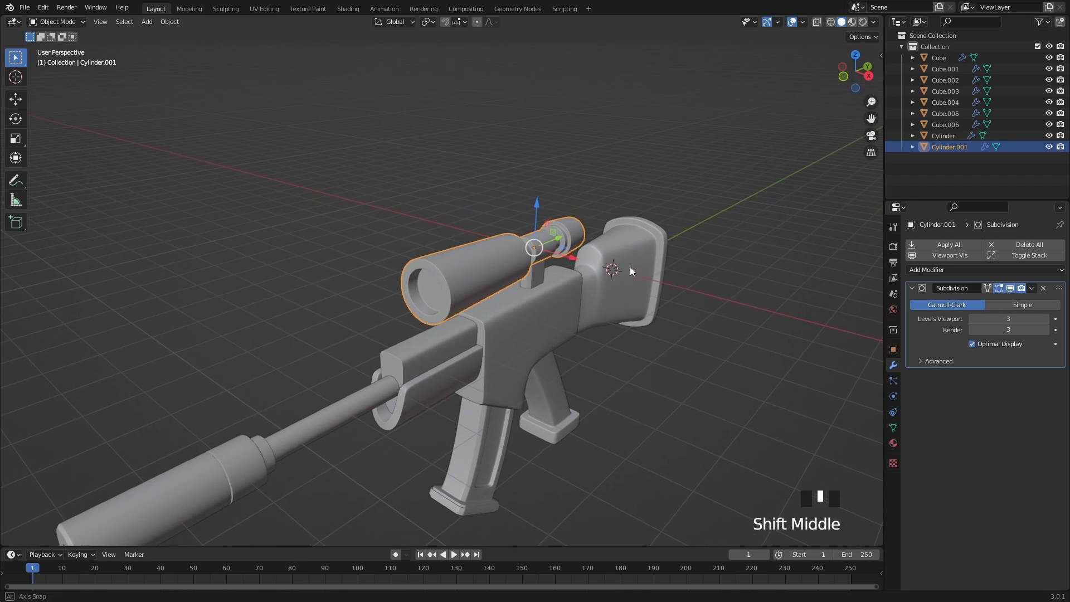
Add a 16-vertex cylinder with a 1 m radius and 2 m depth at the world origin
left_click(483, 198)
key("shift+a")
mouse_move(603, 256)
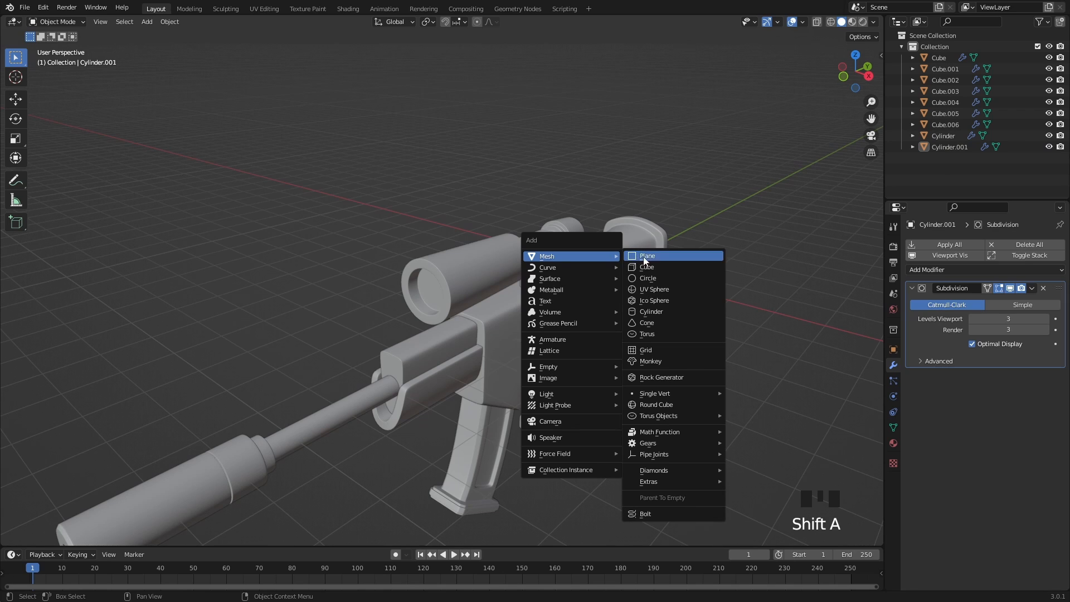
left_click(680, 312)
mouse_move(714, 314)
middle_mouse_down("shift")
mouse_move(643, 316)
mouse_move(706, 320)
middle_mouse_up("shift")
type("r")
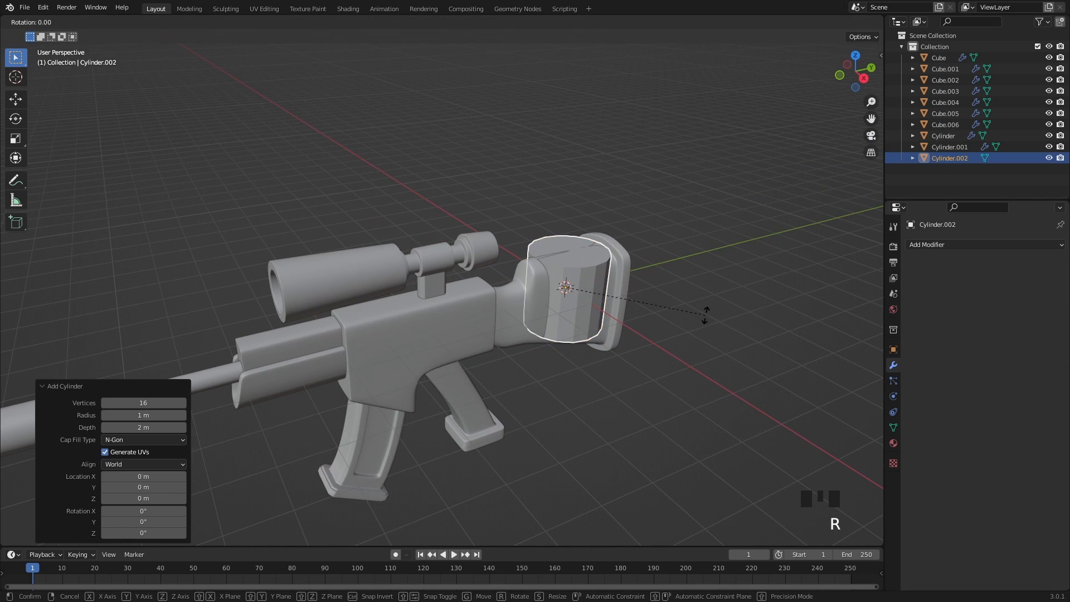
type("x90")
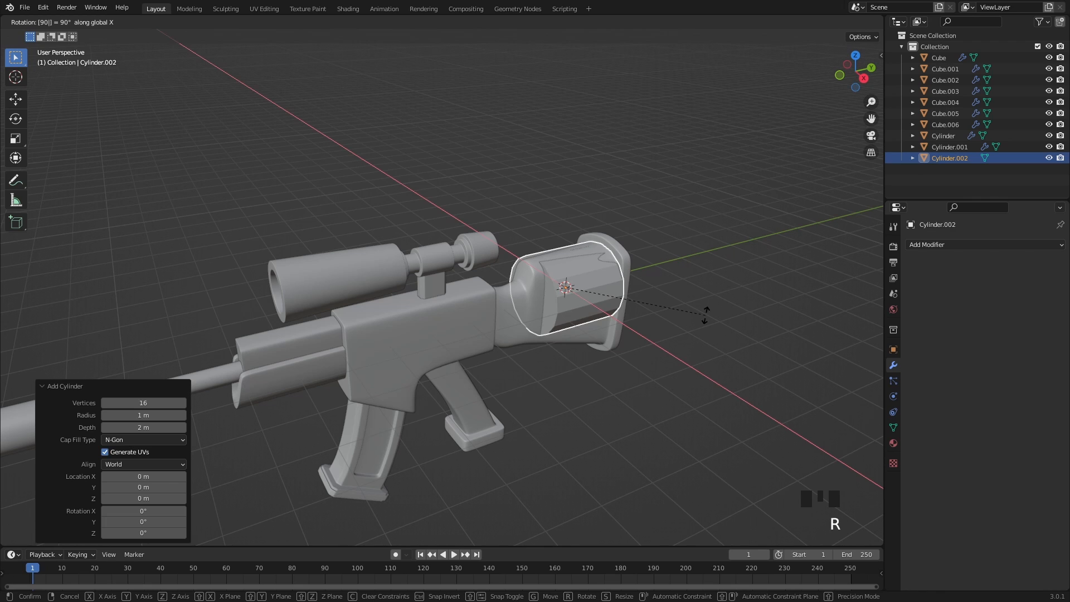
key("Escape")
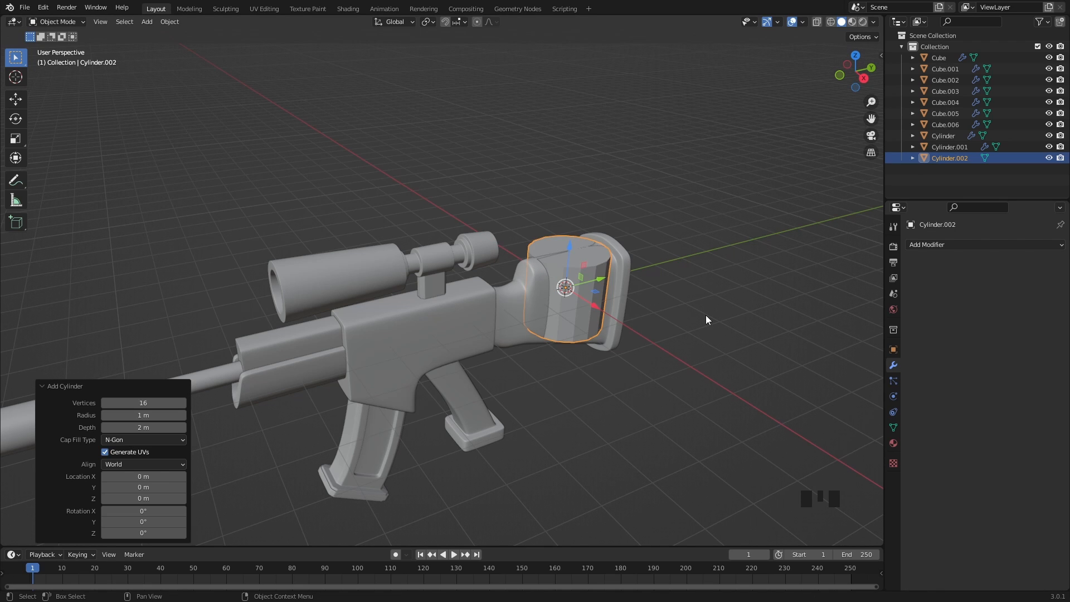
key("r")
right_click(706, 320)
Move the new cylinder above the scope's central tube and scale it to 0.236
middle_click_drag(706, 319, 626, 320, "shift")
left_click_drag(626, 306, 456, 204)
key("s")
left_click(500, 241)
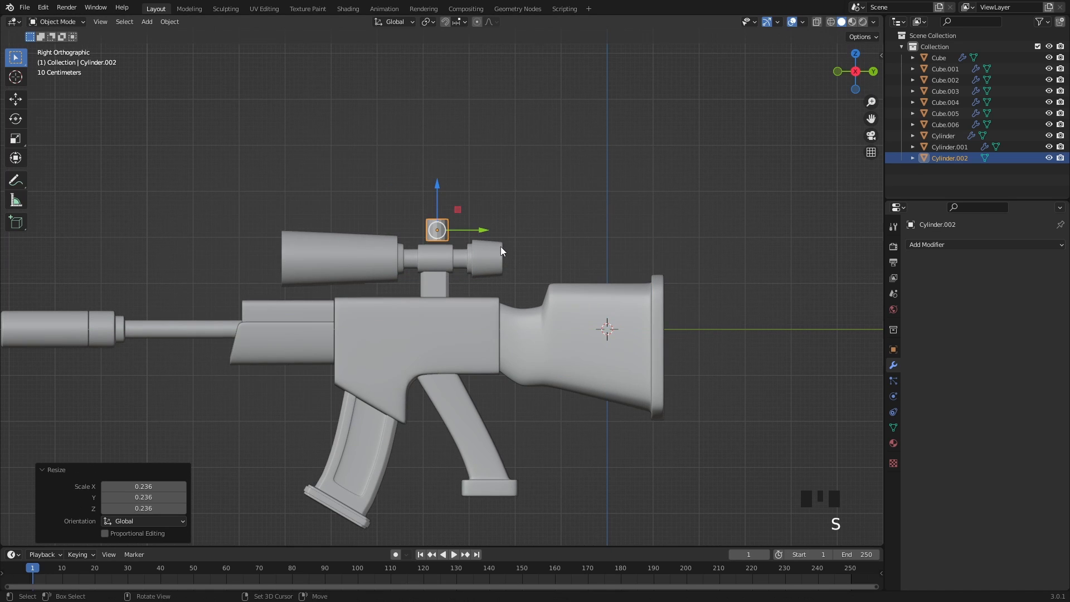
Delete the bottom cap face of the small cylinder above the scope
middle_click_drag(500, 246, 519, 267)
middle_click_drag(518, 268, 491, 250, "shift")
scroll(497, 267, "up", 5)
scroll(490, 250, "up", 3)
key("Tab")
key("3")
left_click(460, 171)
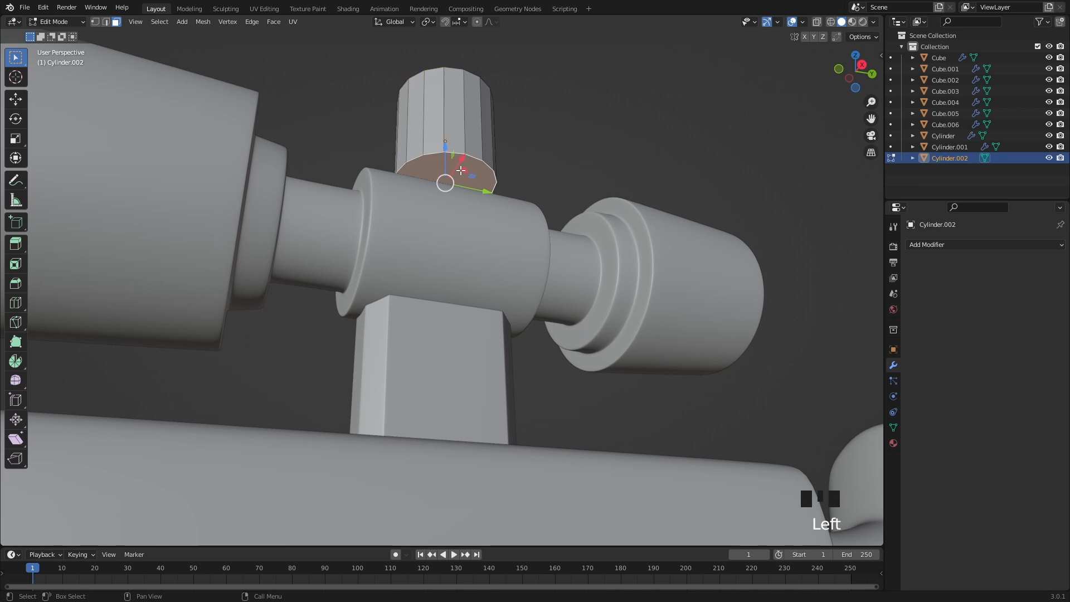
key("x")
left_click(460, 169)
Apply the scale of the small cylinder
middle_click_drag(460, 169, 491, 250)
middle_click_drag(491, 251, 545, 240, "shift")
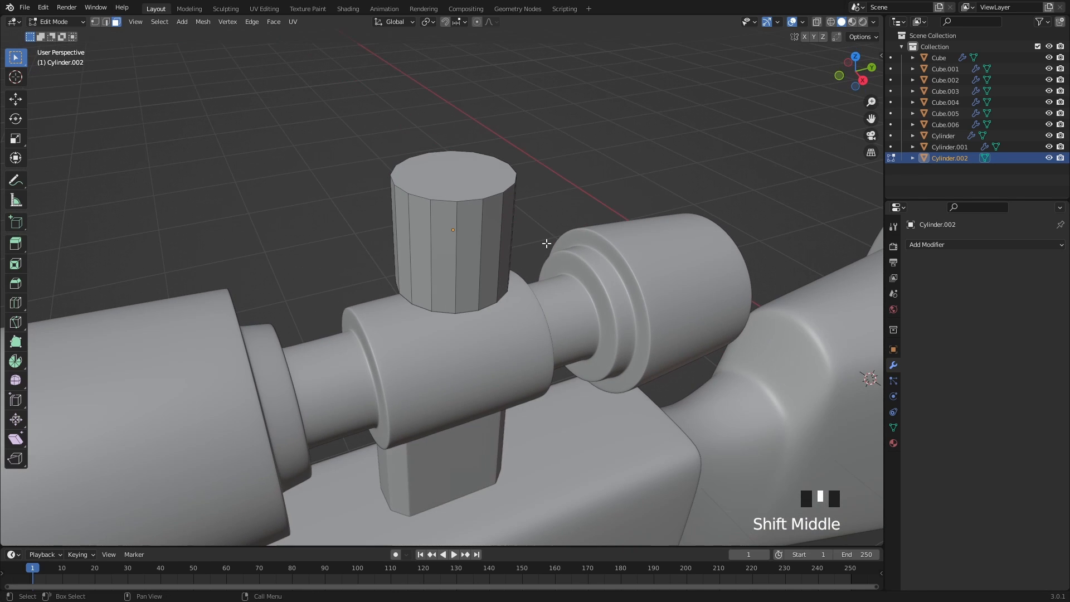
key("Tab")
key("ctrl+a")
left_click(544, 240)
scroll(537, 289, "down", 2)
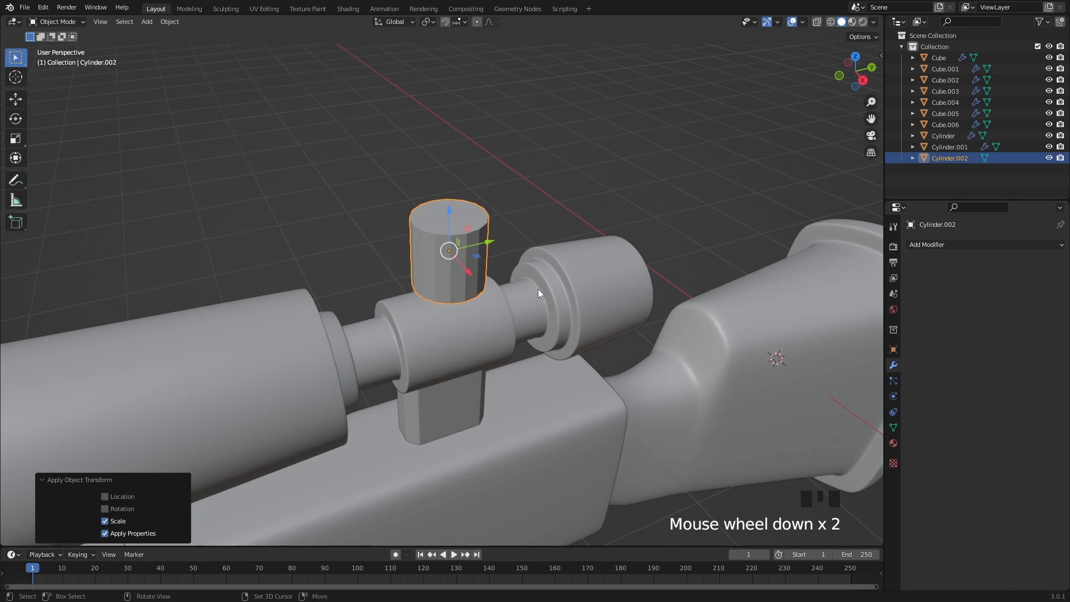
Move the small cylinder about 0.215 m down and 0.02 m toward the muzzle
middle_click_drag(538, 288, 514, 257, "shift")
key("KP_3")
left_click_drag(443, 185, 439, 219)
scroll(486, 275, "down", 3)
middle_click_drag(486, 276, 543, 307)
middle_click_drag(543, 306, 551, 310, "shift")
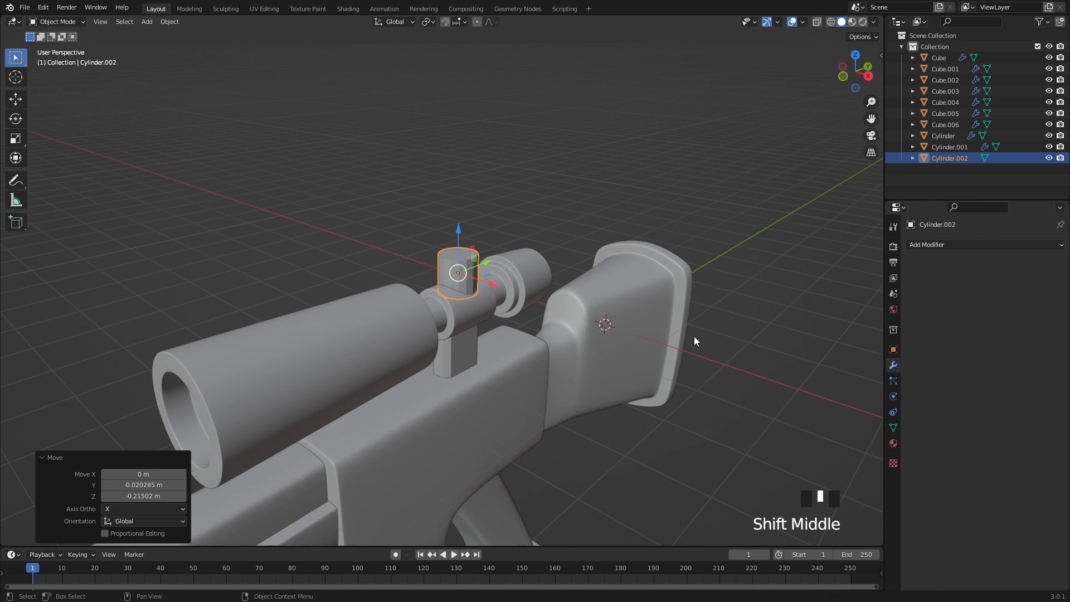
Scale the small cylinder to 0.699 and nudge it slightly along Y toward the muzzle
key("s")
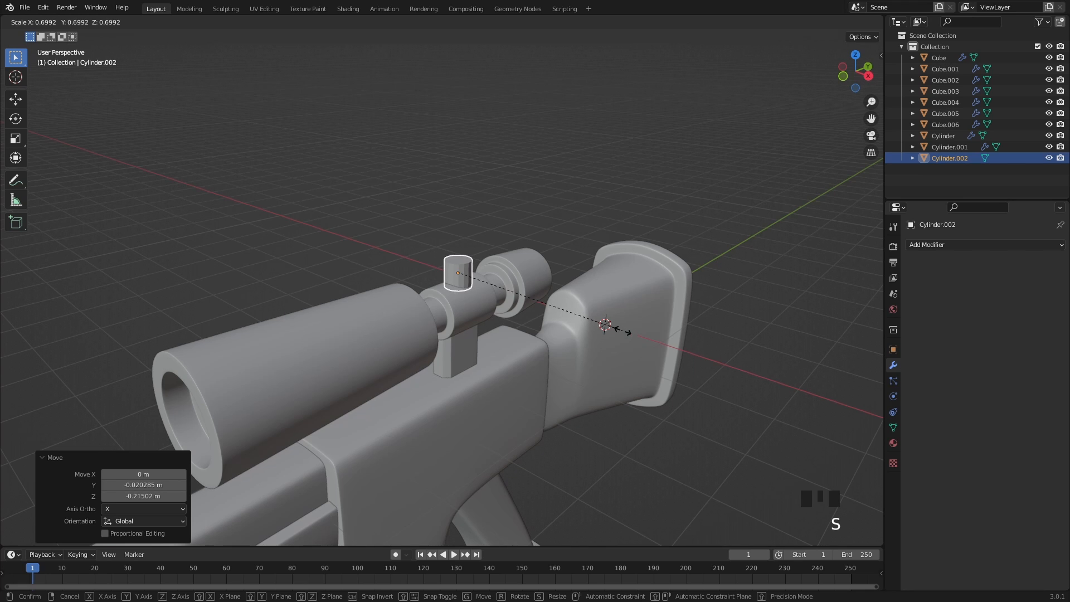
left_click(623, 331)
key("KP_3")
middle_click_drag(590, 349, 530, 321, "shift")
scroll(498, 280, "up", 6)
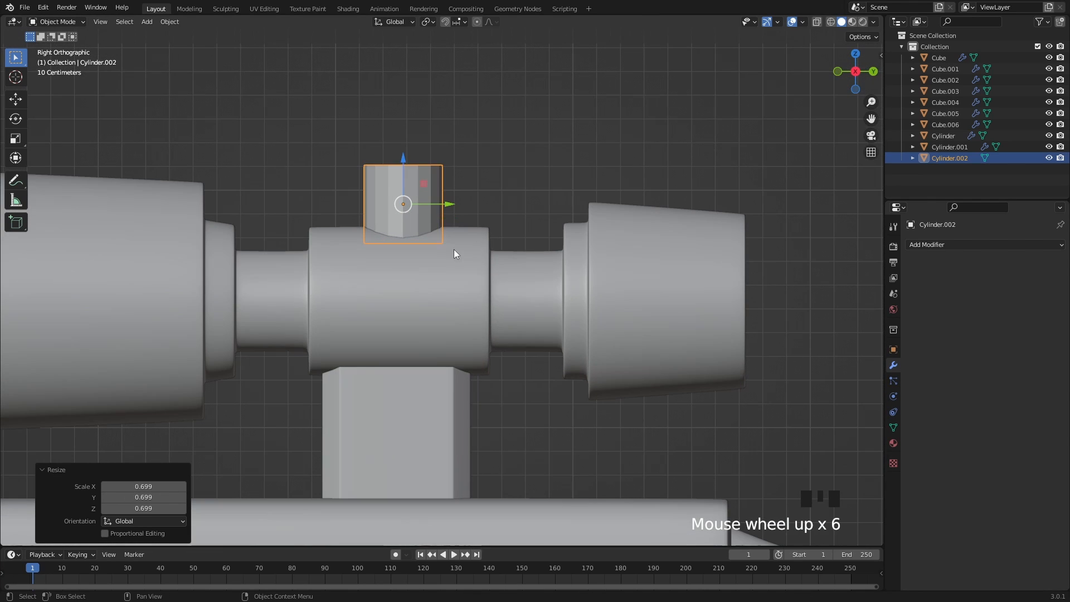
left_click_drag(444, 204, 439, 204)
Inset the small cylinder's top face by about 0.094 m and merge the inset face into a single center point
middle_click_drag(440, 204, 474, 293)
middle_click_drag(473, 293, 514, 332, "shift")
middle_click_drag(514, 332, 517, 308, "shift")
scroll(519, 302, "up", 1)
key("Tab")
left_click(498, 232)
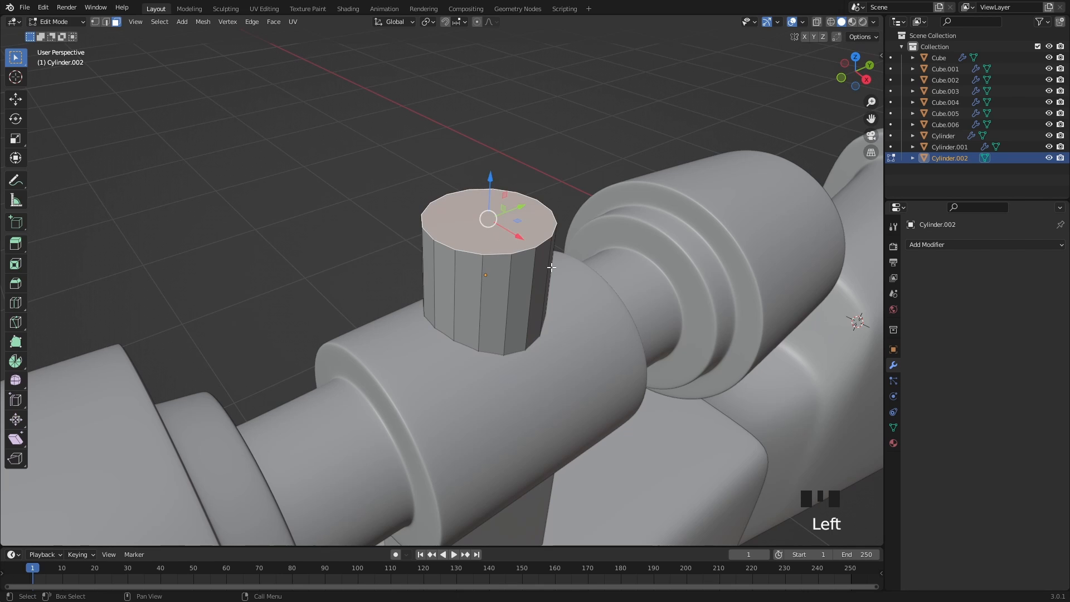
key("i")
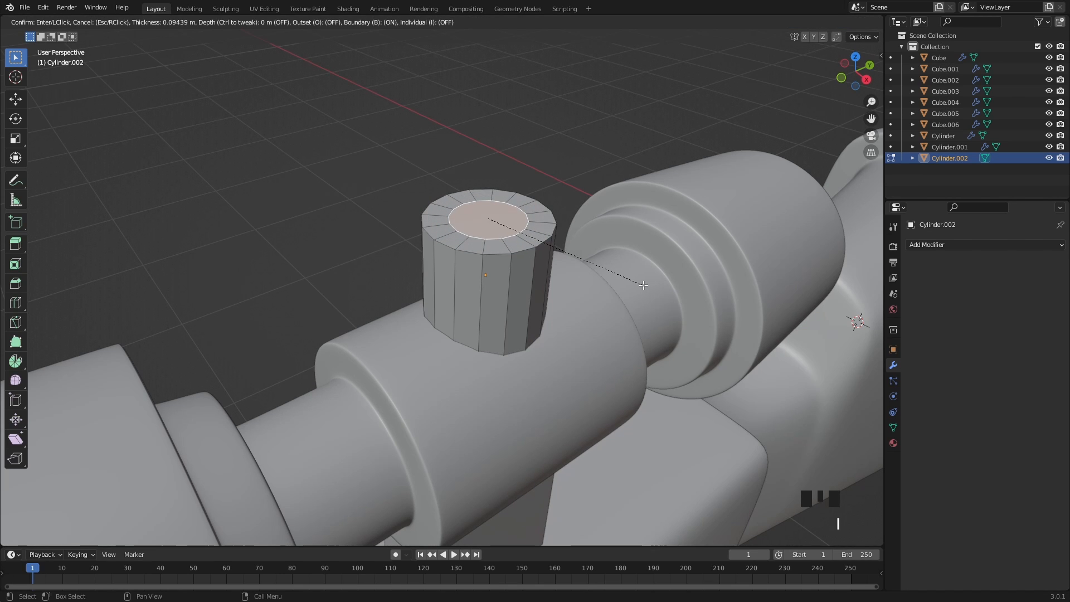
left_click(644, 286)
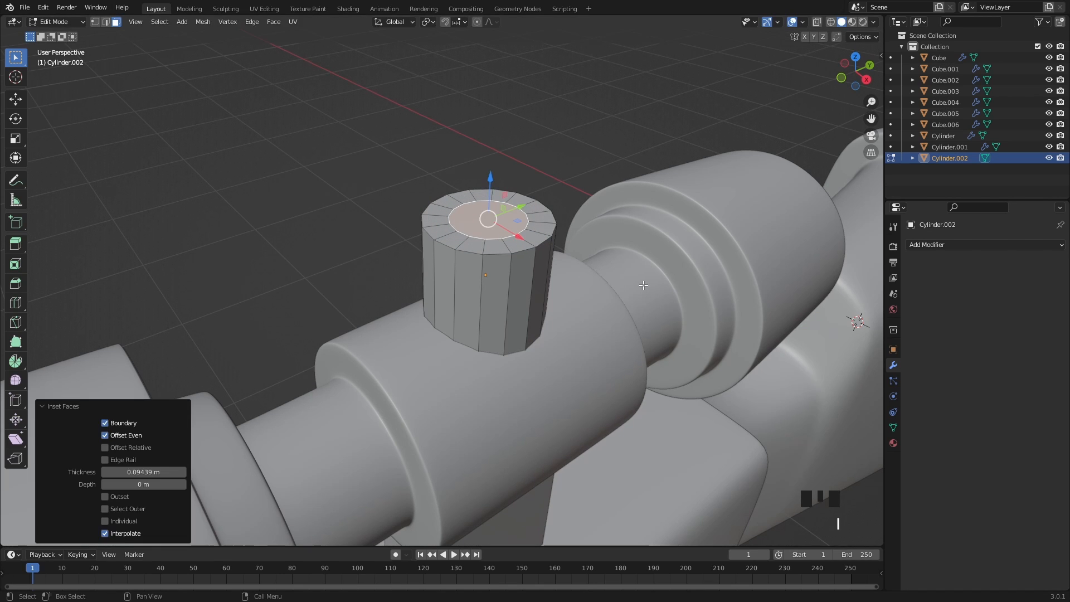
key("m")
left_click(644, 286)
Bevel the small cylinder's top rim edge loop about 0.017 m wide with 1 segment
key("2")
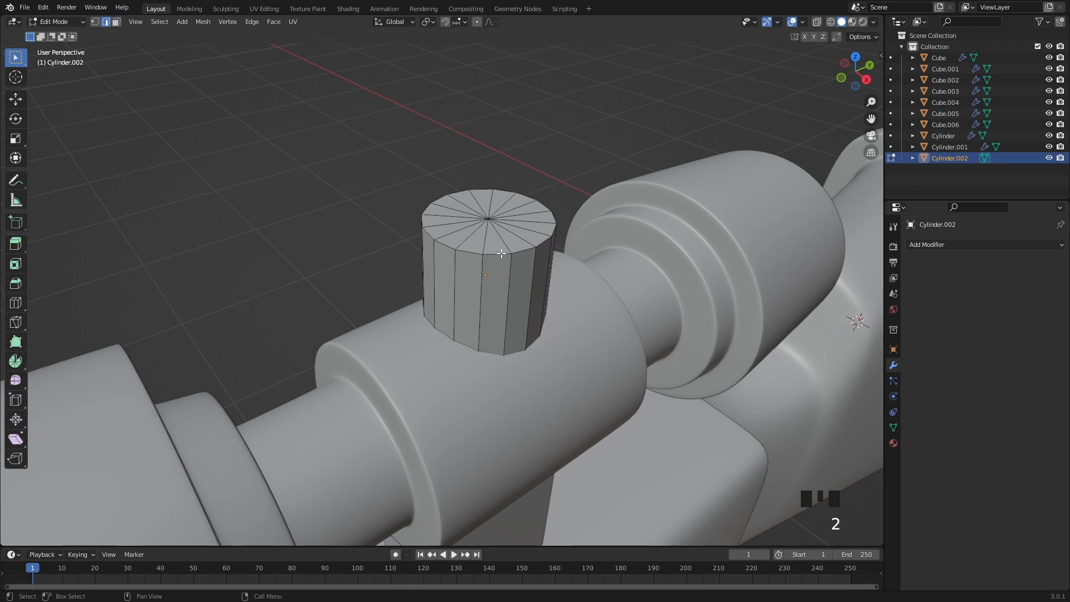
scroll(501, 254, "up", 2)
middle_click_drag(490, 223, 425, 234)
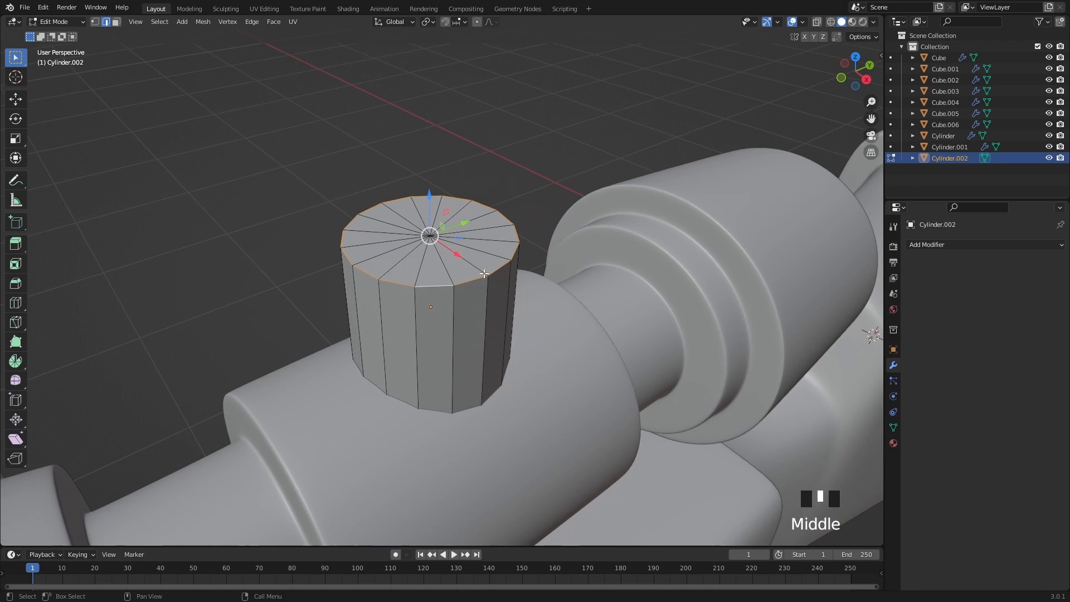
scroll(421, 218, "up", 2)
key("ctrl+b")
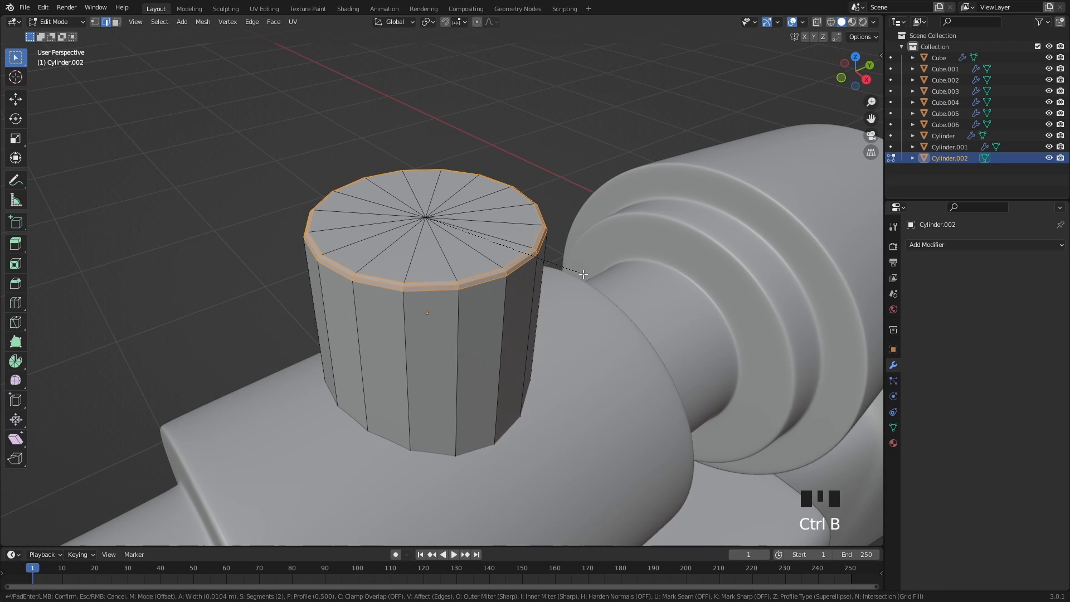
left_click(582, 273)
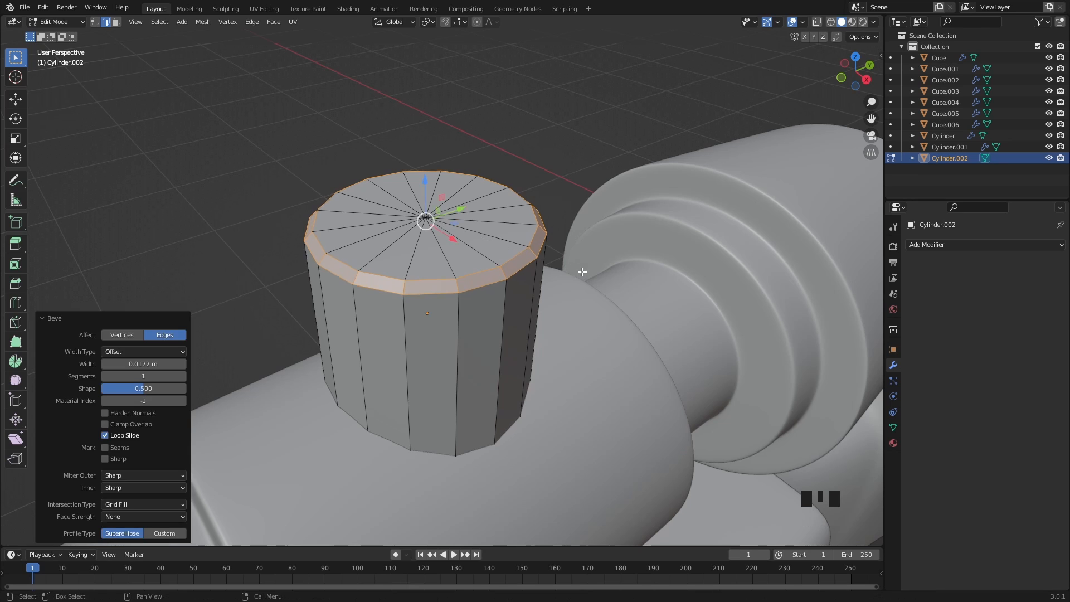
Add a Subdivision Surface to the small cylinder with viewport and render levels 3, and shade it smooth
key("Tab")
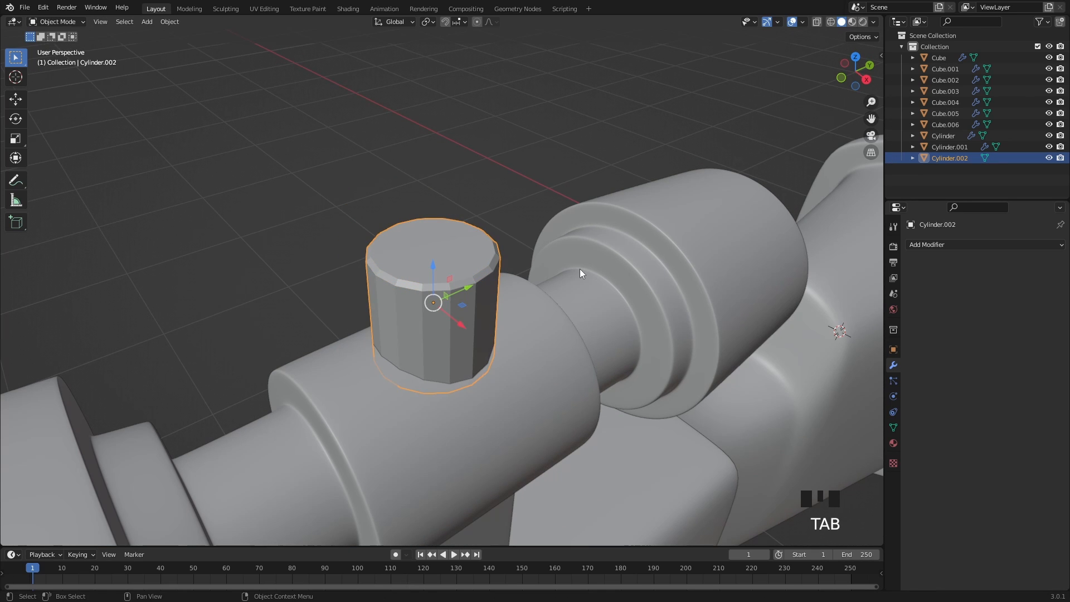
key("ctrl+3")
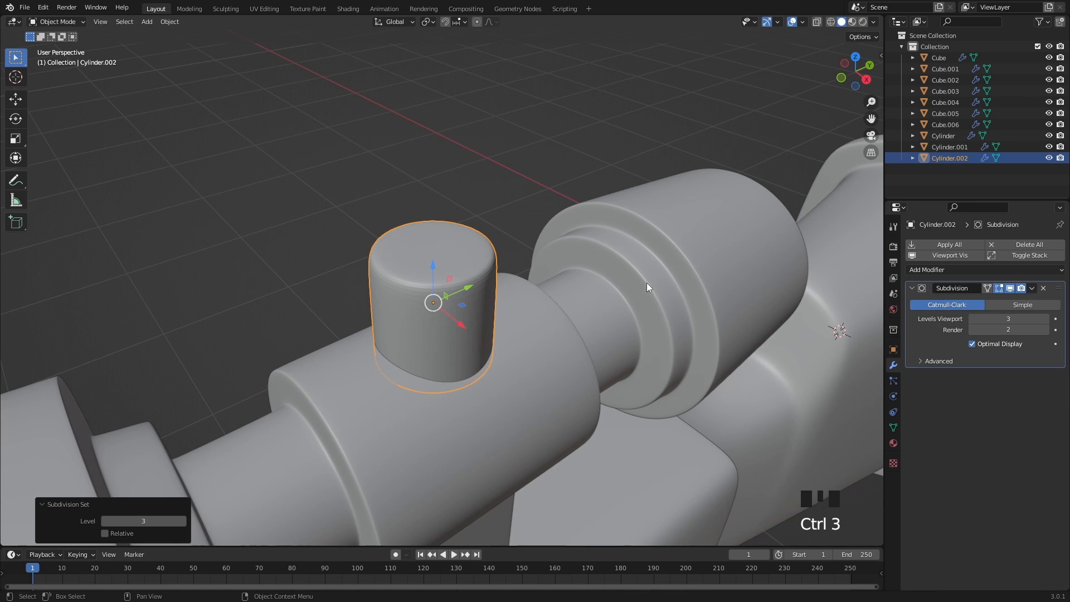
left_click(1047, 329)
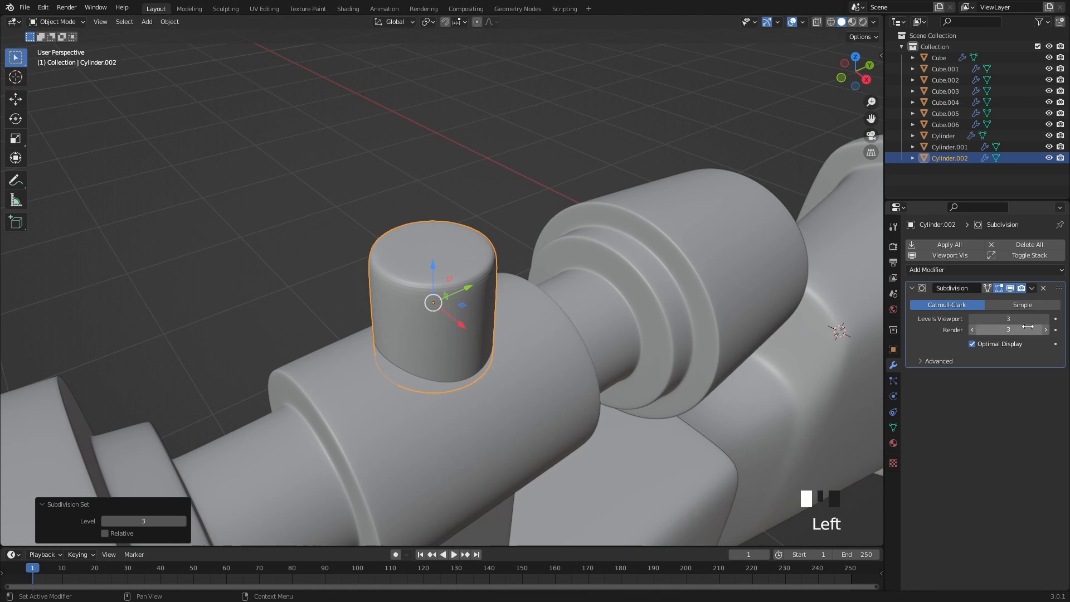
right_click(466, 279)
left_click(467, 279)
Add a loop cut around the small cylinder's side and slide it up close beneath the beveled top rim
key("Tab")
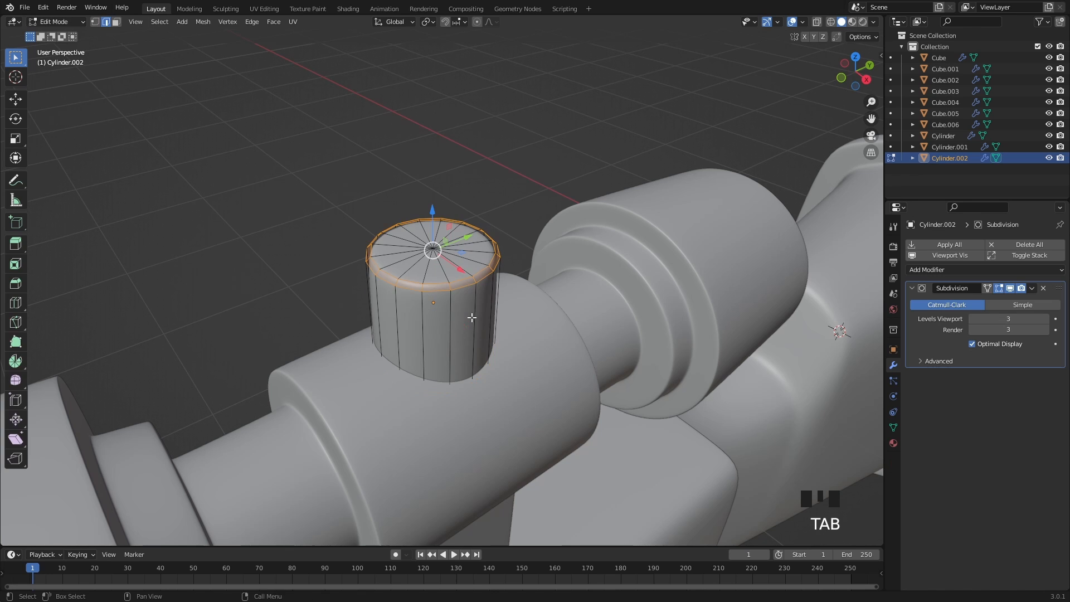
key("ctrl+r")
left_click(434, 325)
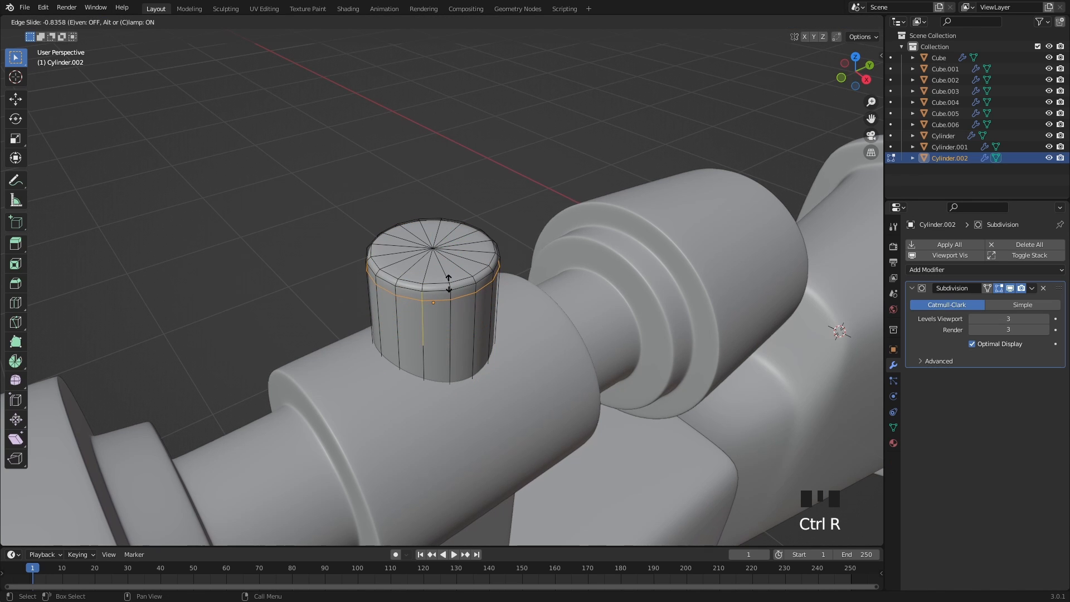
left_click(449, 283)
key("Tab")
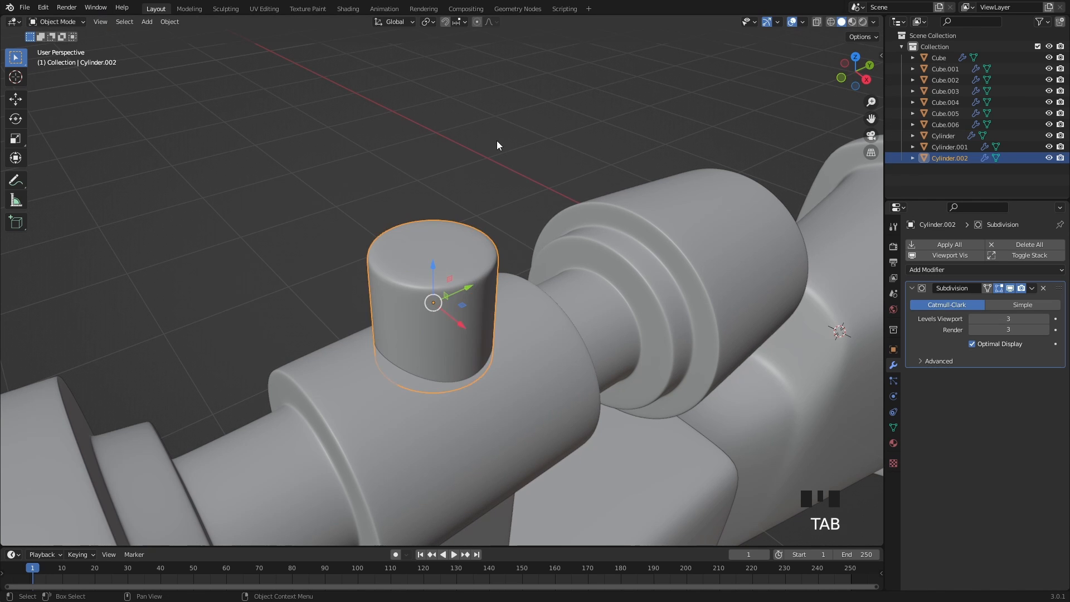
Add a UV sphere with 32 segments, 16 rings and a 1 m radius
scroll(485, 257, "down", 4)
middle_click_drag(485, 257, 510, 290, "shift")
scroll(458, 330, "down", 2)
scroll(505, 290, "down", 1)
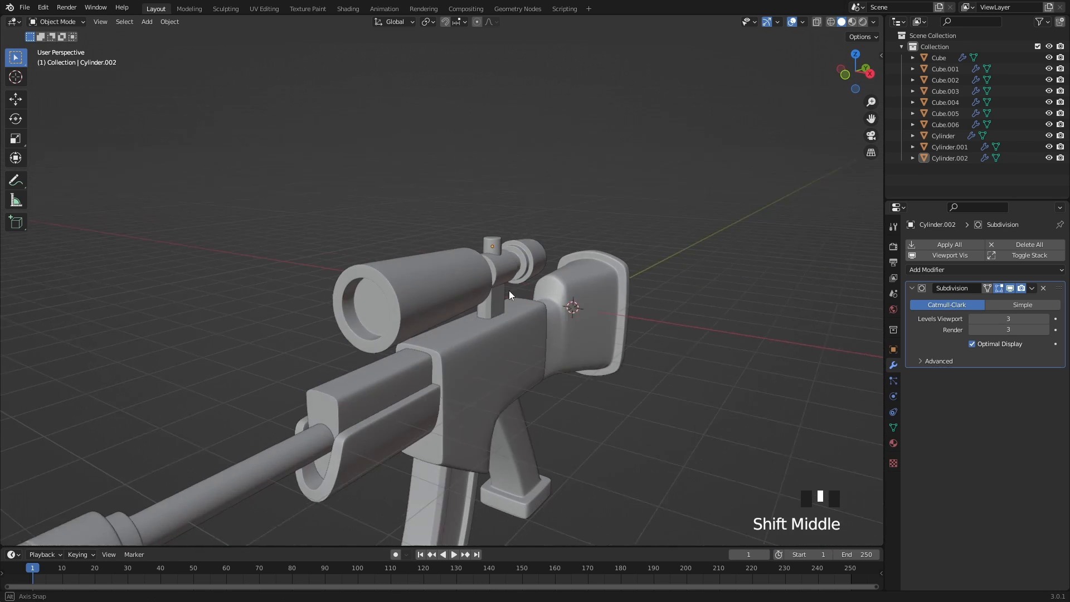
scroll(502, 288, "down", 2)
key("shift+a")
mouse_move(507, 296)
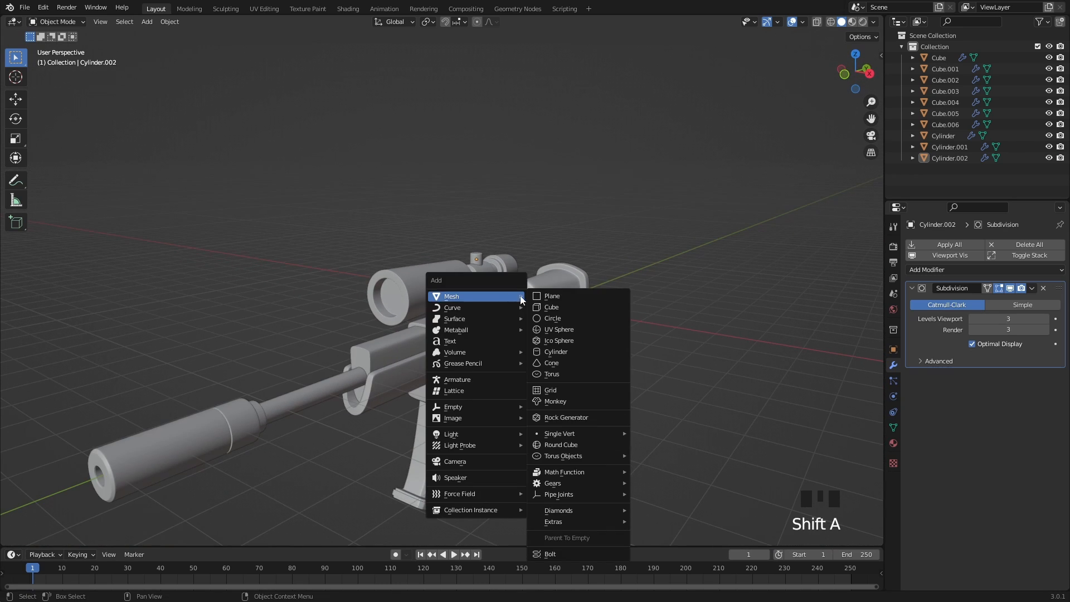
left_click(589, 328)
middle_click_drag(590, 327, 637, 320, "shift")
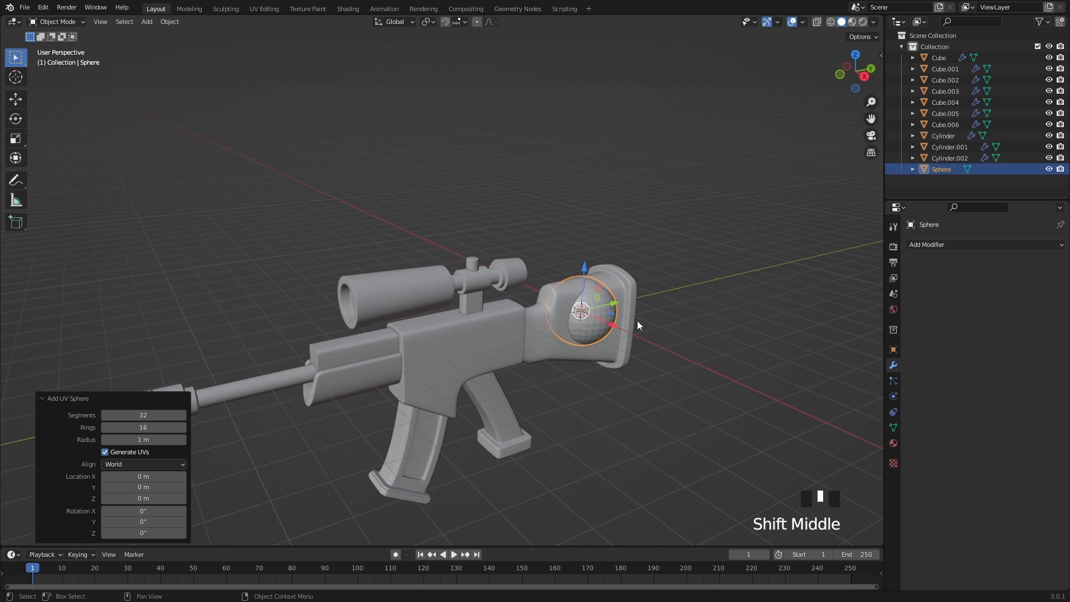
Move the UV sphere about 8.08 m along Y toward the muzzle and 1.43 m up, and rotate it 90° about X
left_click_drag(614, 303, 339, 364)
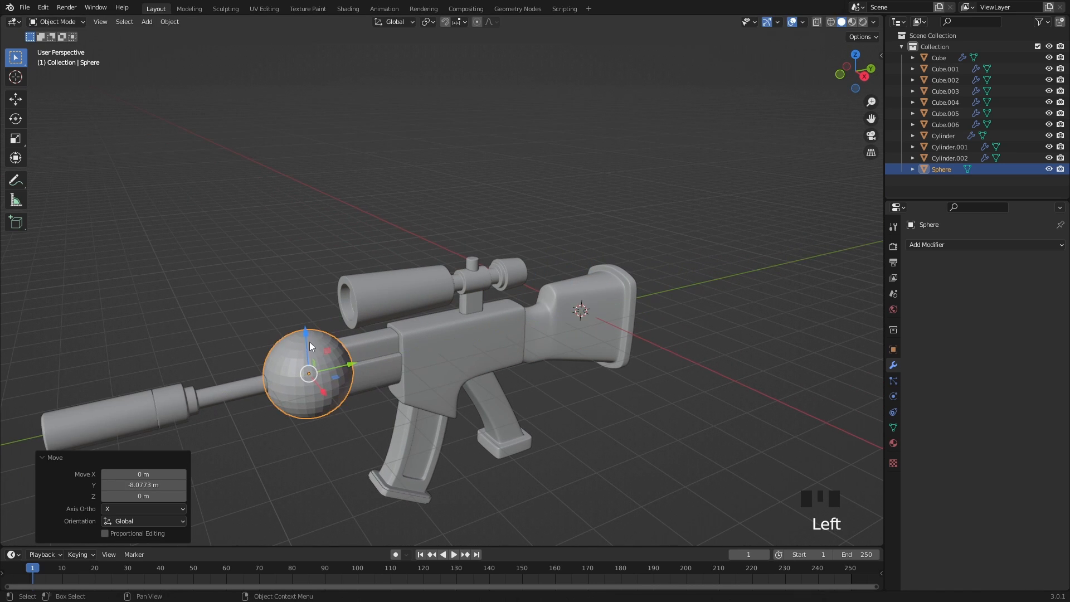
left_click_drag(301, 326, 297, 270)
key("r")
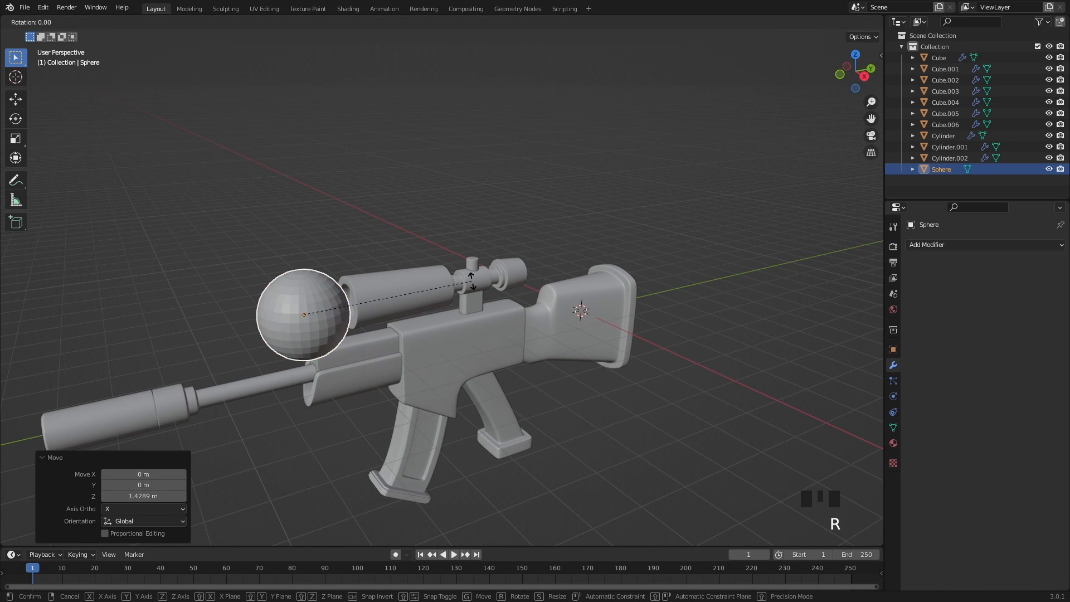
key("x")
key("9")
key("0")
key("Return")
Delete the faces of the sphere half that faces the scope, selecting through the mesh in the right side view
mouse_move(460, 288)
middle_mouse_down("shift")
mouse_move(407, 276)
mouse_move(391, 258)
mouse_move(453, 268)
middle_mouse_up("shift")
scroll(447, 284, "up", 5)
key("Tab")
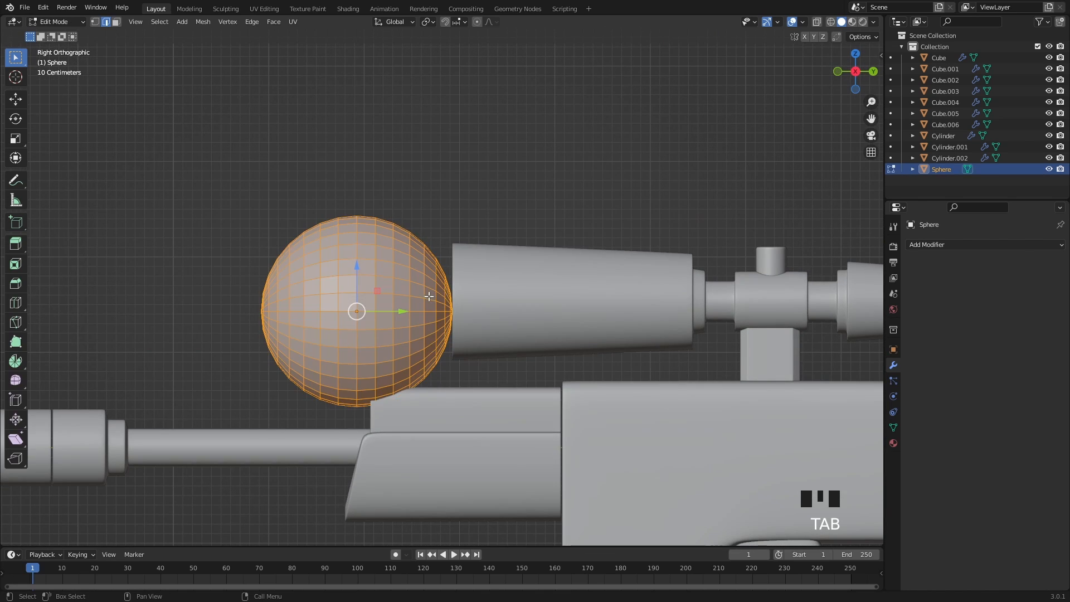
key("alt+z")
key("3")
left_click_drag(531, 458, 361, 179)
key("x")
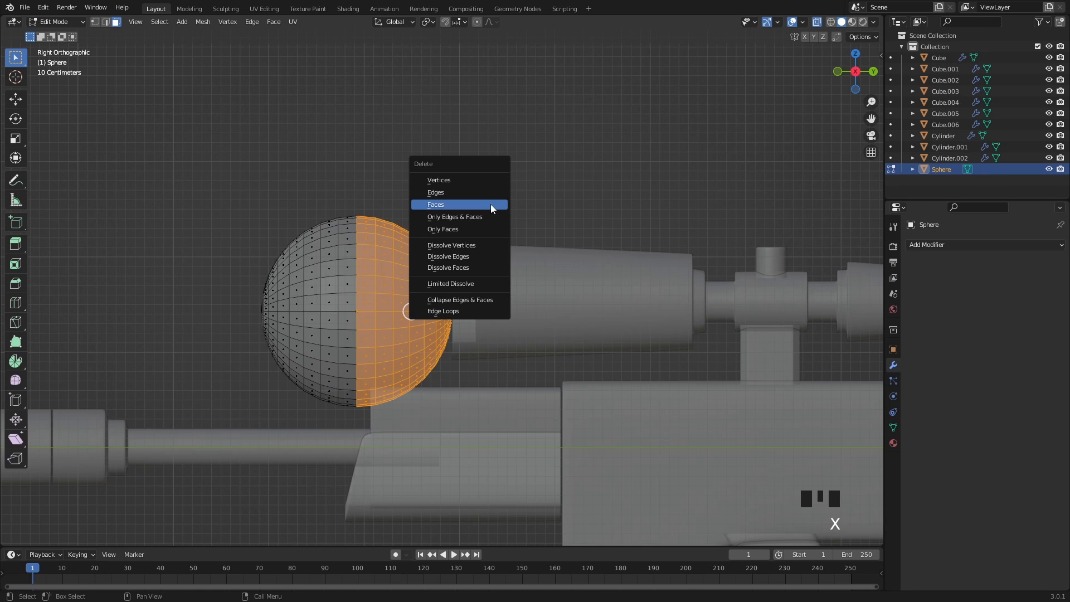
left_click(492, 208)
middle_click_drag(401, 282, 449, 299)
key("Tab")
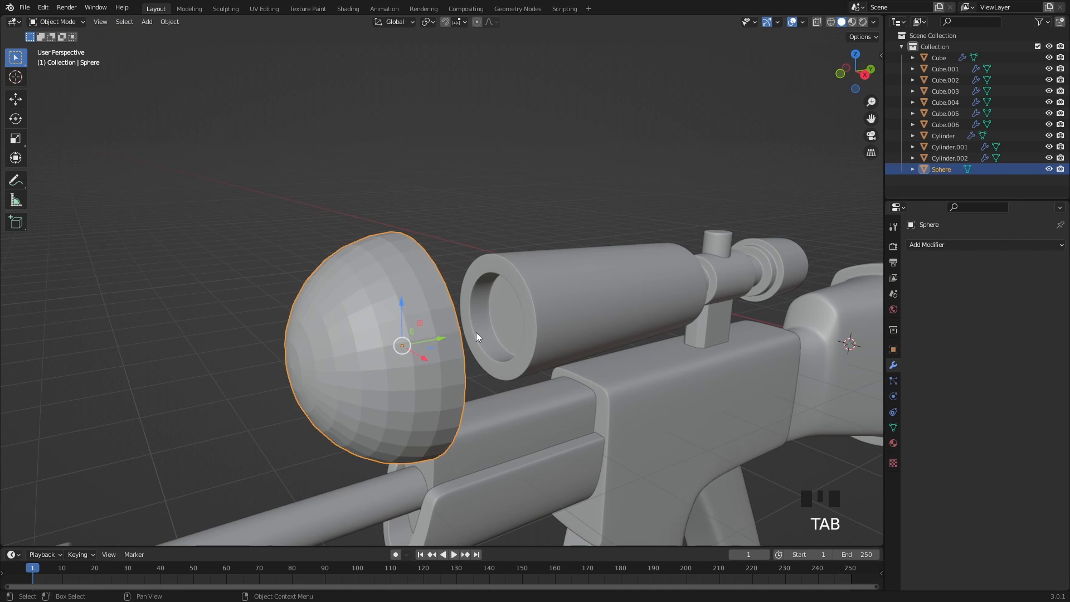
Add a level 2 Subdivision Surface to the half sphere and shade it smooth
mouse_move(476, 333)
middle_mouse_down()
mouse_move(479, 319)
mouse_move(473, 333)
middle_mouse_up()
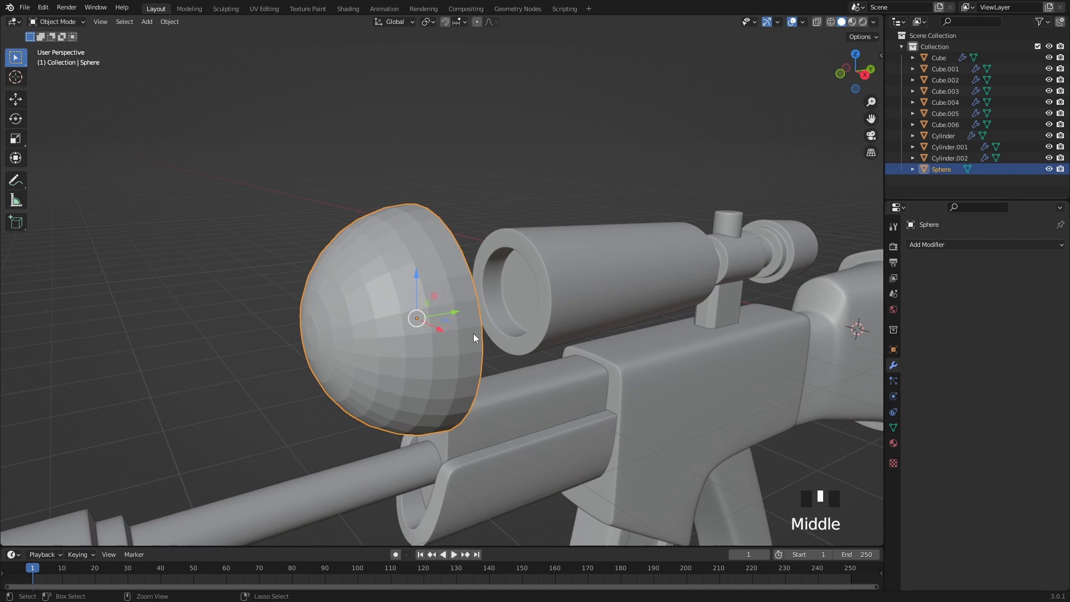
key("ctrl+2")
right_click(461, 335)
left_click(460, 333)
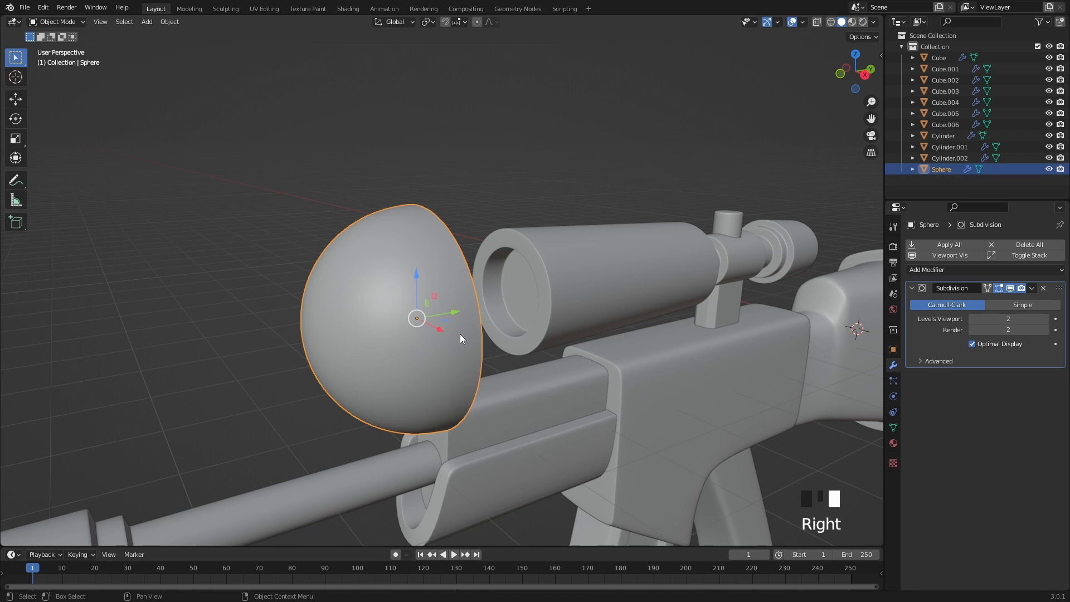
Scale the half sphere to about 0.47 of its size in the right side view
middle_click_drag(460, 330, 479, 317)
scroll(563, 323, "down", 2)
middle_click_drag(563, 323, 536, 316, "shift")
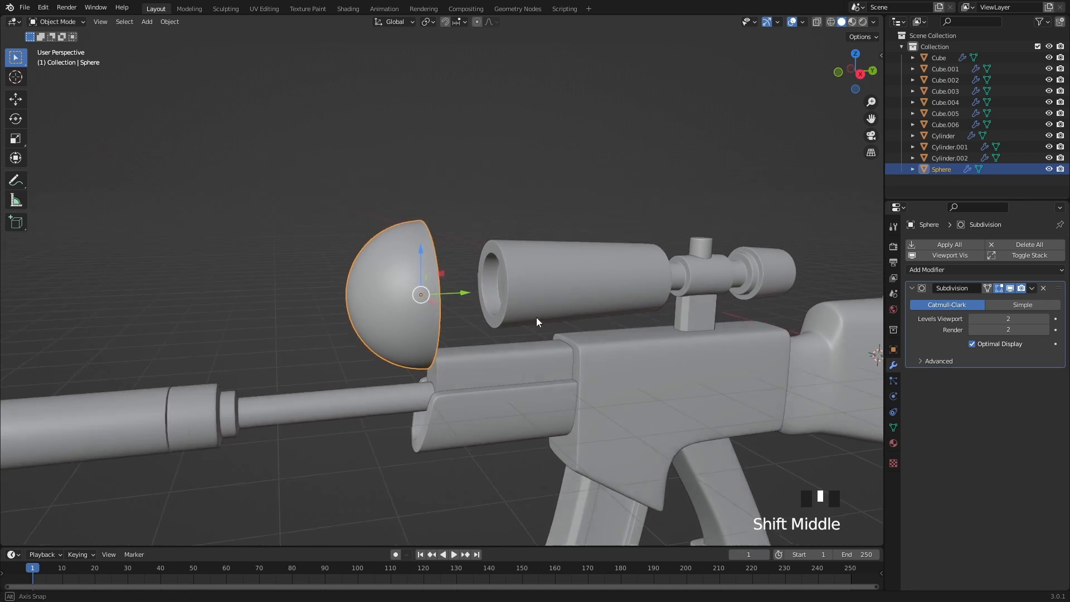
key("KP_3")
scroll(583, 300, "up", 2)
key("s")
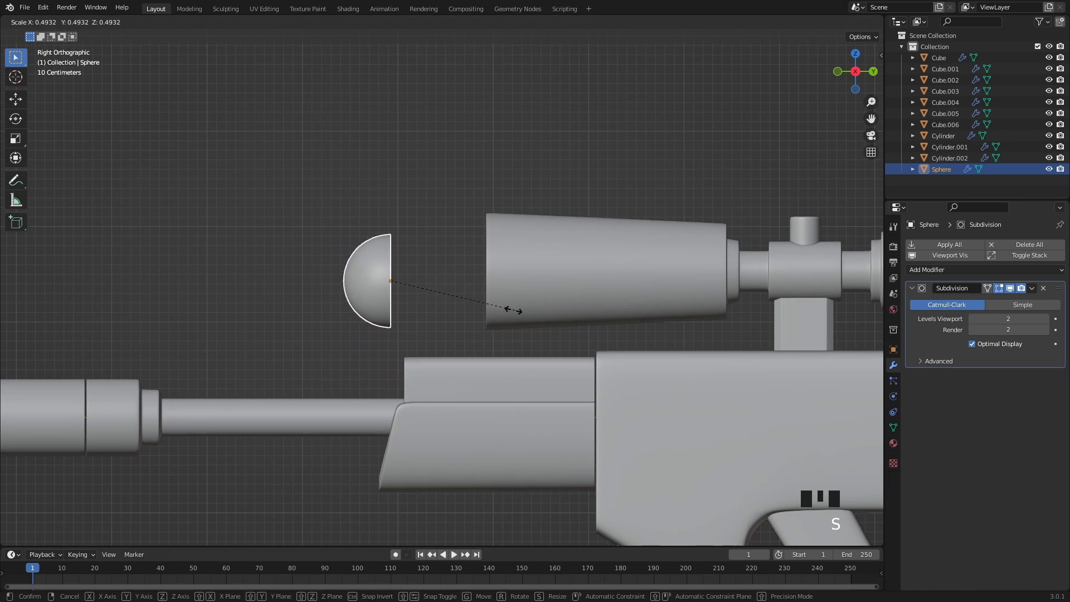
left_click(508, 312)
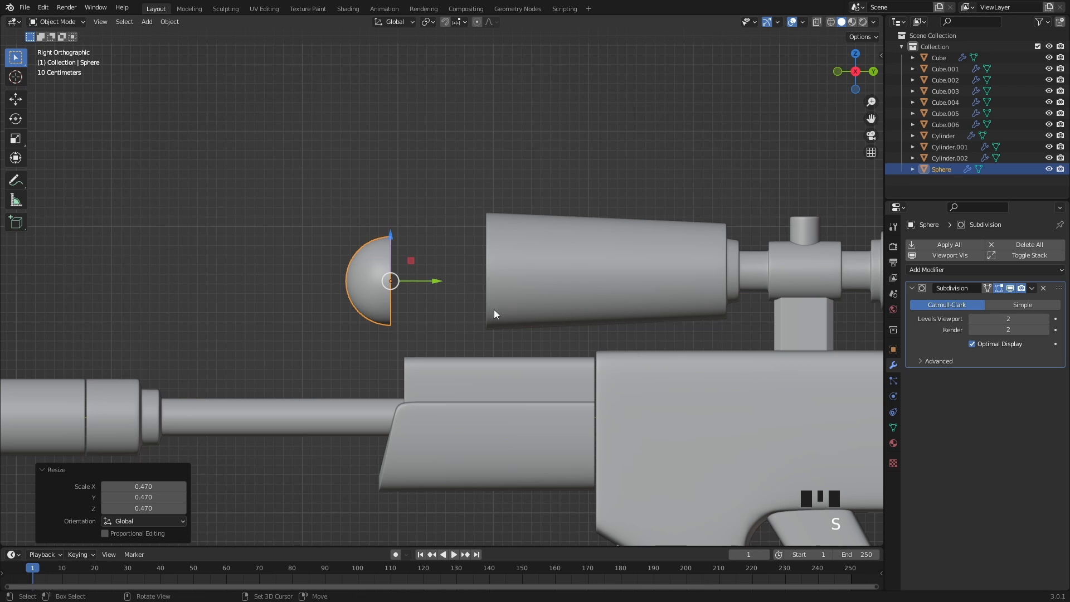
Turn off the viewport display of the scope's Subdivision modifier and show the wireframe overlay on all objects
middle_click_drag(478, 311, 553, 334)
scroll(491, 332, "up", 2)
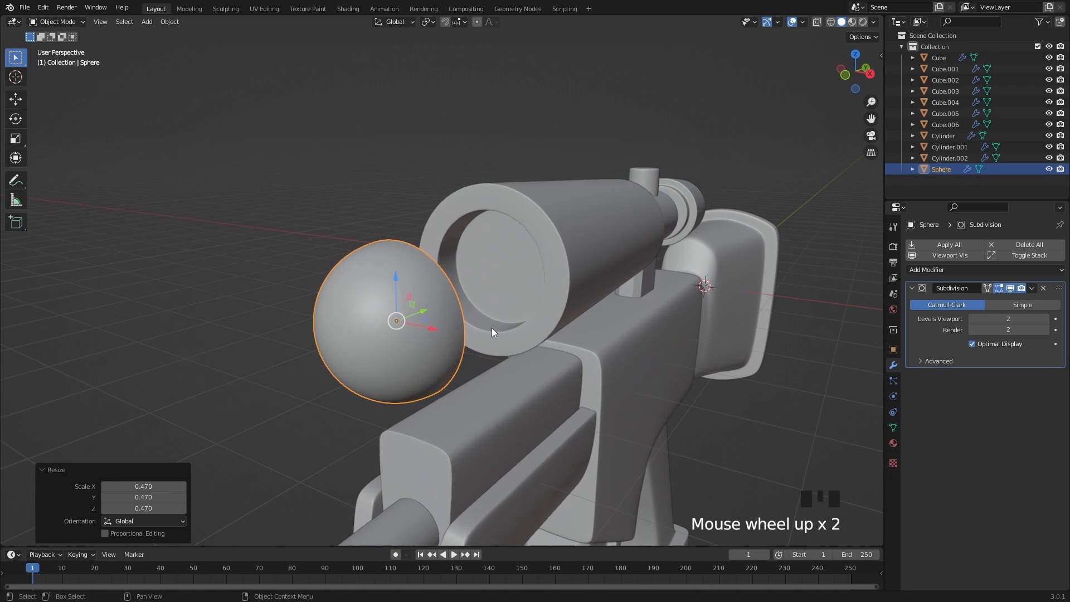
left_click(564, 277)
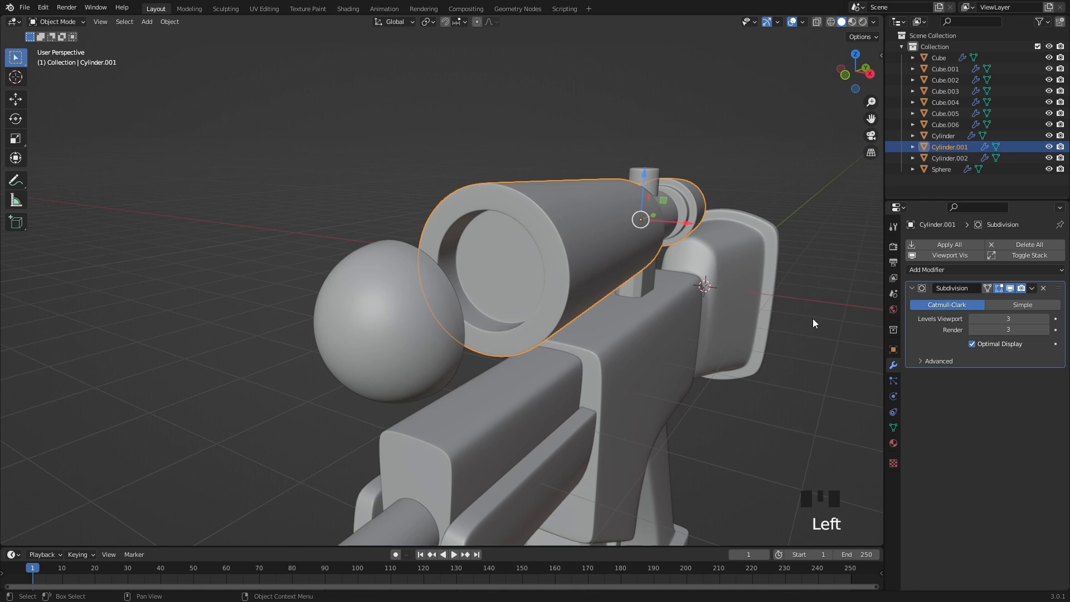
left_click(1011, 289)
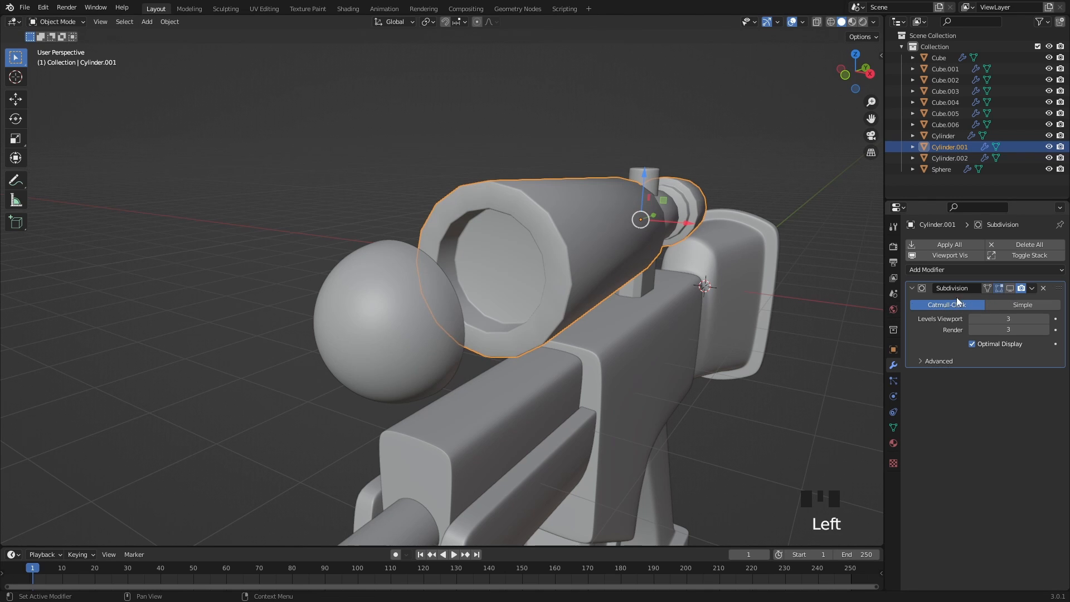
scroll(517, 280, "up", 1)
scroll(517, 278, "up", 1)
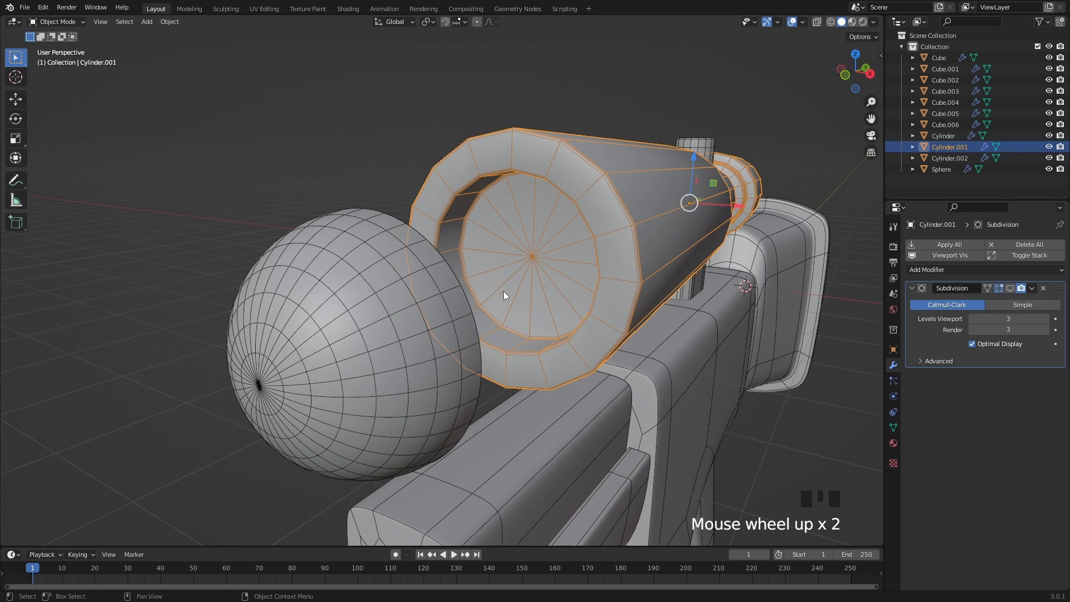
With the half sphere selected, set snapping to Vertex and Snap With to Center
left_click(370, 347)
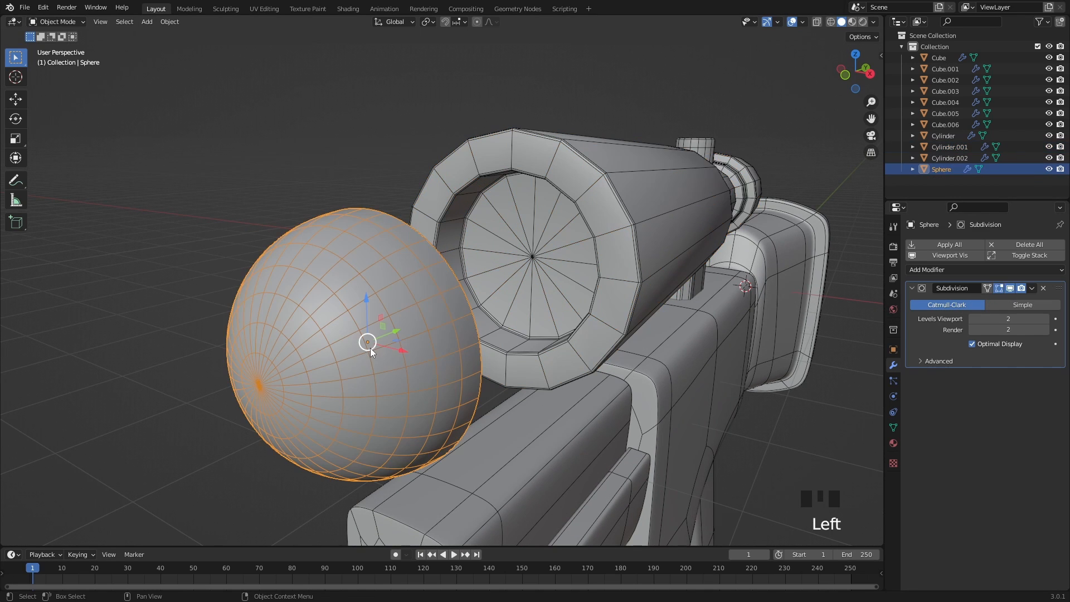
left_click(462, 22)
left_click(433, 67)
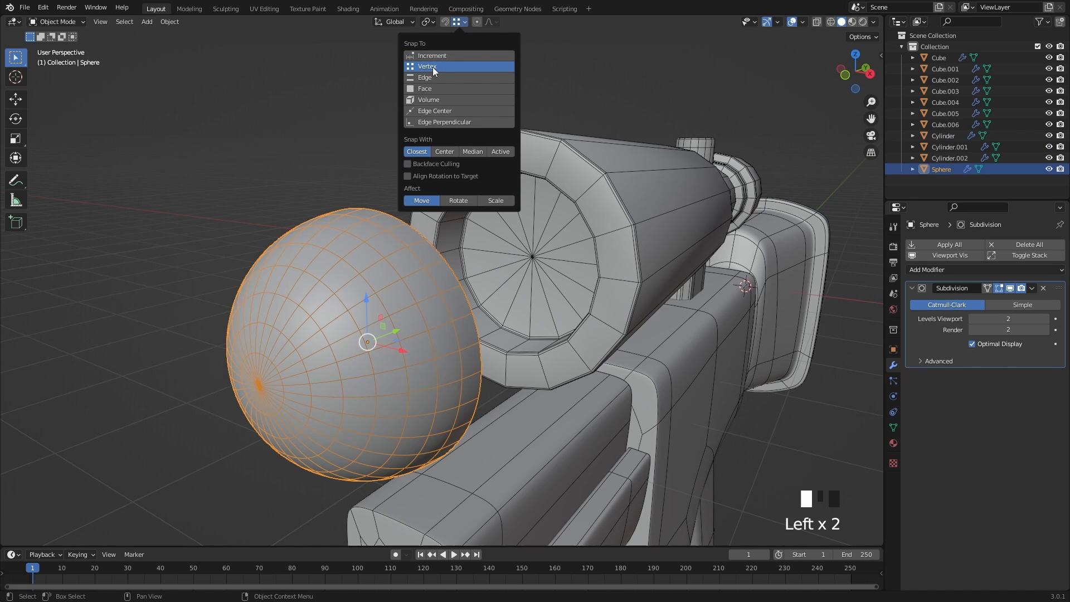
left_click(450, 151)
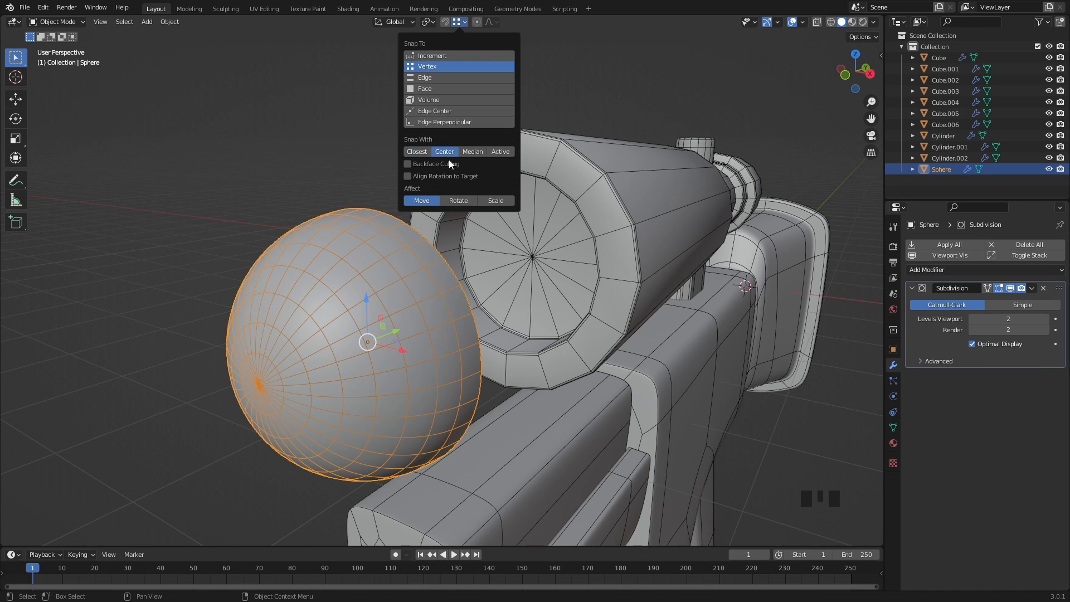
Raise the half sphere about 0.10 m along Z, aligning it by vertex snapping with the center point inside the scope's front opening
middle_click_drag(434, 319, 440, 300)
left_click_drag(427, 287, 525, 259)
middle_click_drag(525, 259, 491, 299, "shift")
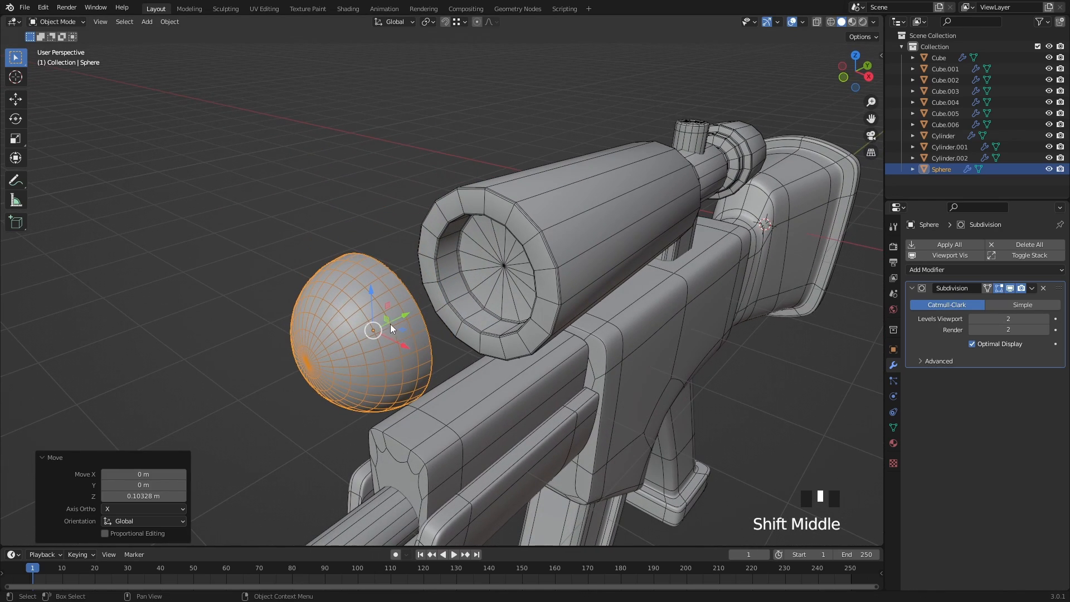
left_click_drag(390, 328, 506, 269)
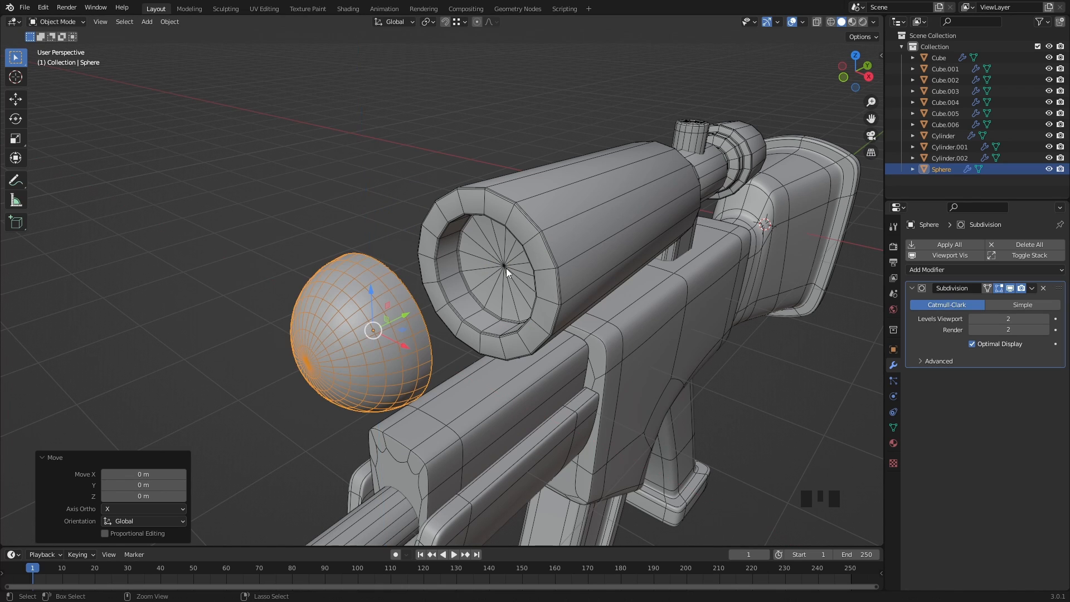
Move the half sphere about 0.50 m along Y toward the scope and flatten it along Y by factors of about 0.454 and 0.943
left_click_drag(408, 315, 469, 296)
middle_click_drag(468, 296, 549, 286, "shift")
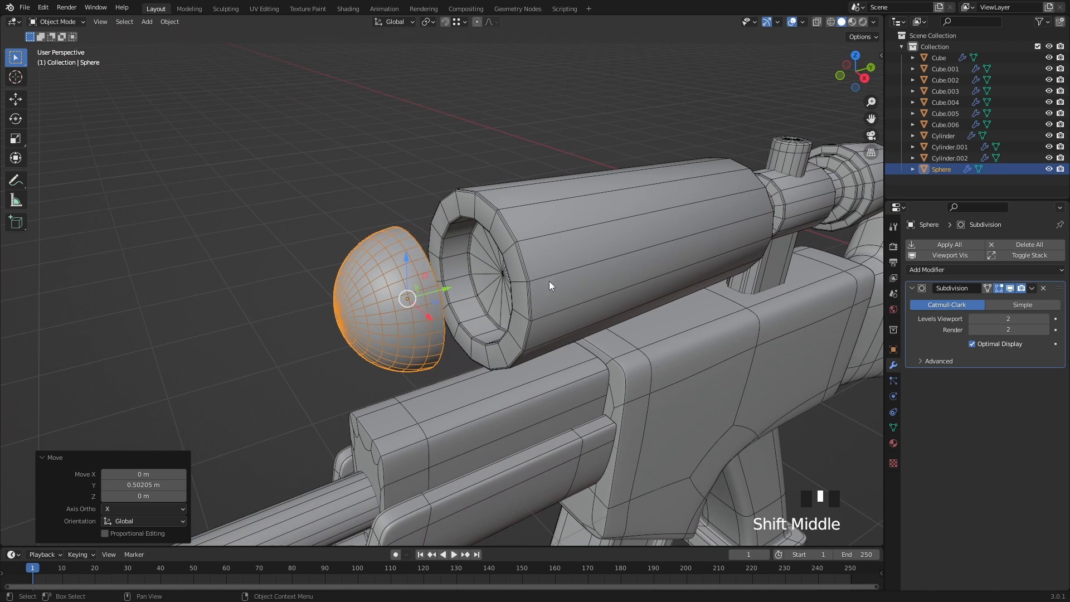
key("s")
key("y")
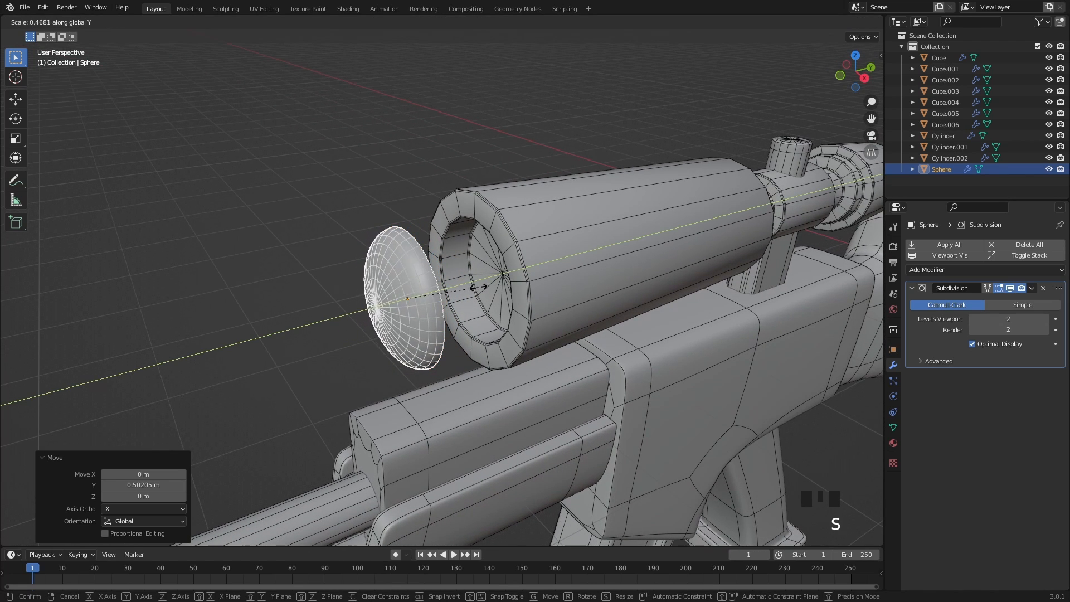
left_click(457, 302)
middle_click_drag(457, 302, 428, 266)
scroll(446, 268, "up", 2)
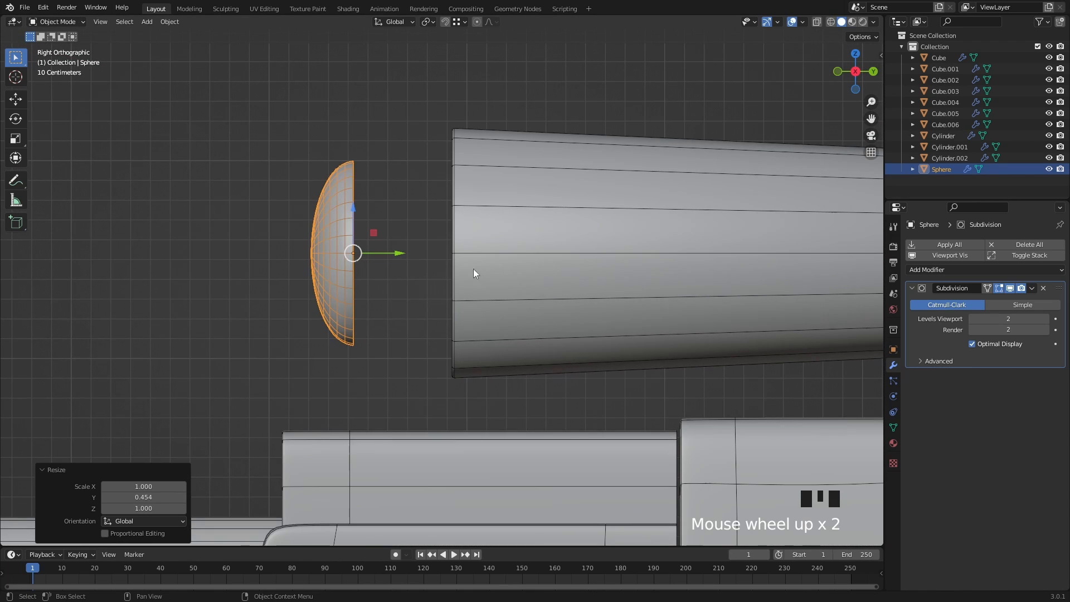
key("s")
key("y")
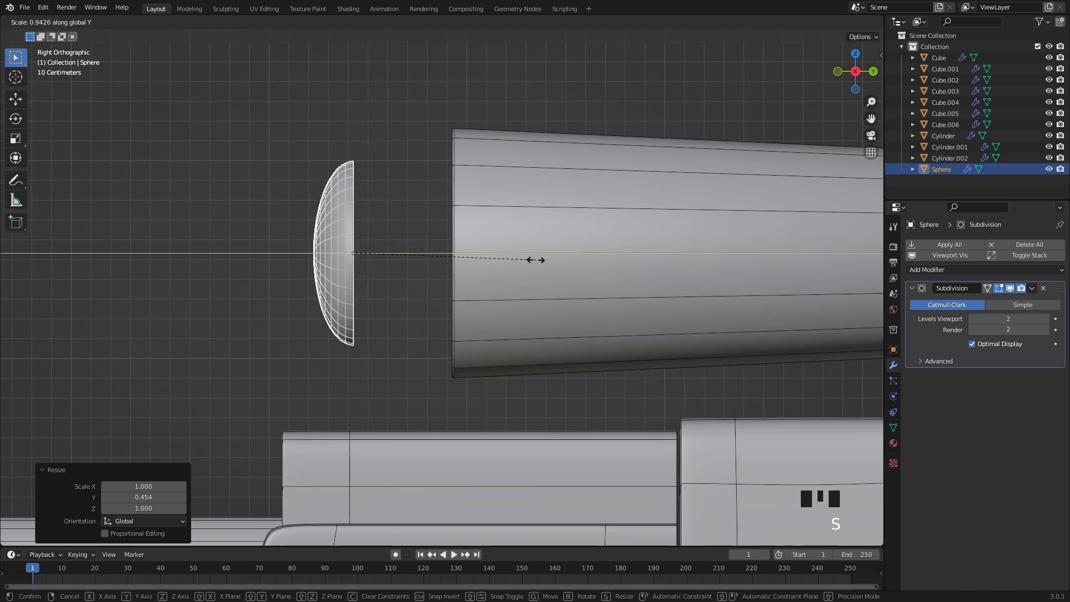
left_click(536, 260)
Scale the flattened half sphere uniformly to about 0.98 in the front view to match the scope's opening
scroll(464, 242, "down", 2)
middle_click_drag(464, 242, 597, 259)
scroll(597, 258, "up", 1)
key("s")
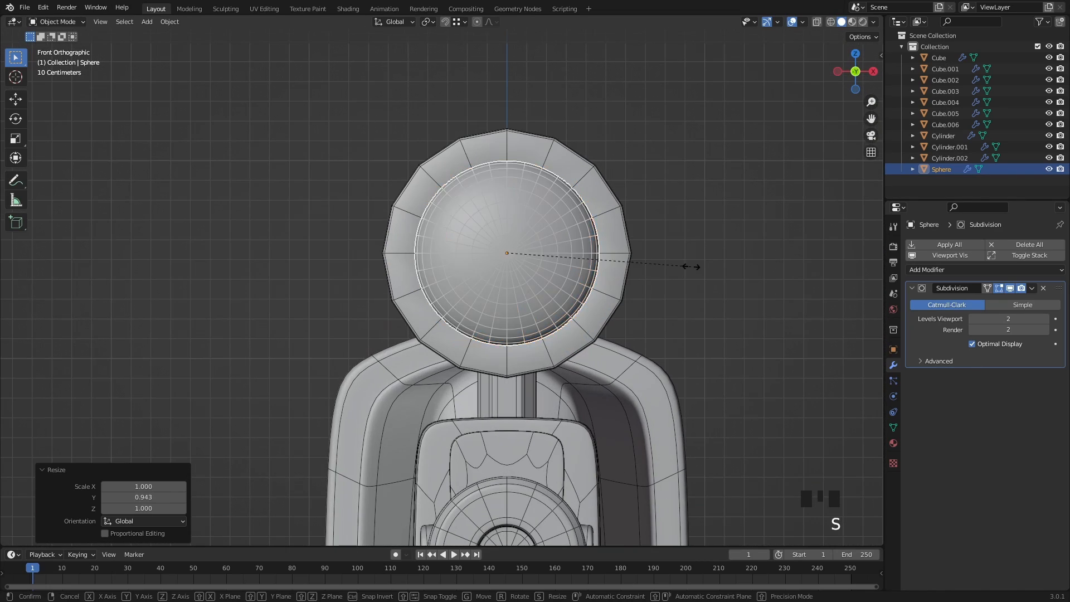
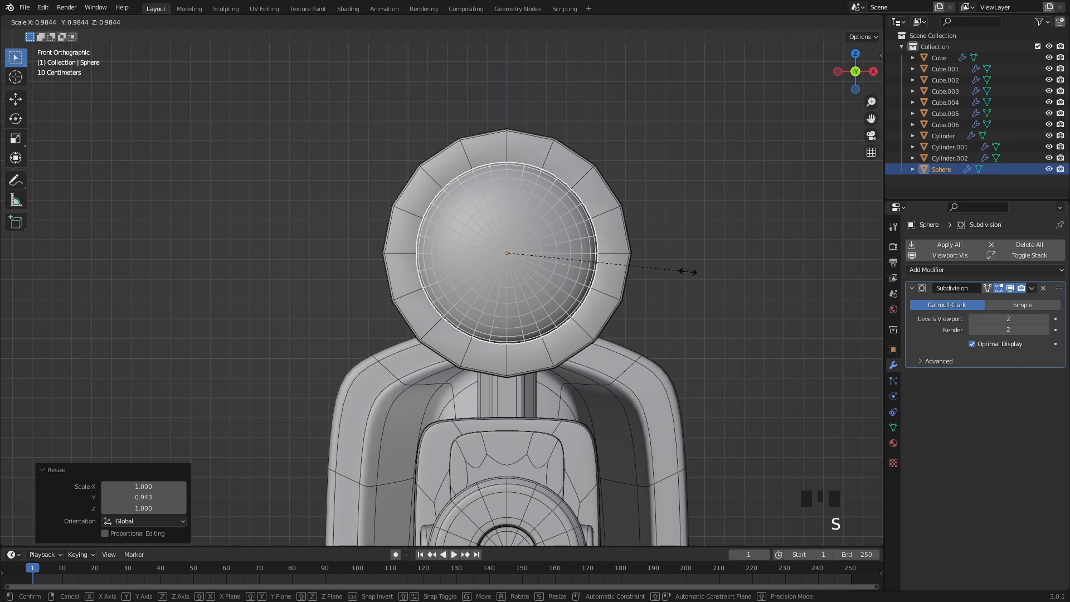
left_click(687, 272)
mouse_move(647, 282)
middle_mouse_down("shift")
mouse_move(614, 299)
mouse_move(641, 264)
middle_mouse_up("shift")
Turn the viewport display of the scope body's Subdivision modifier back on
left_click(642, 264)
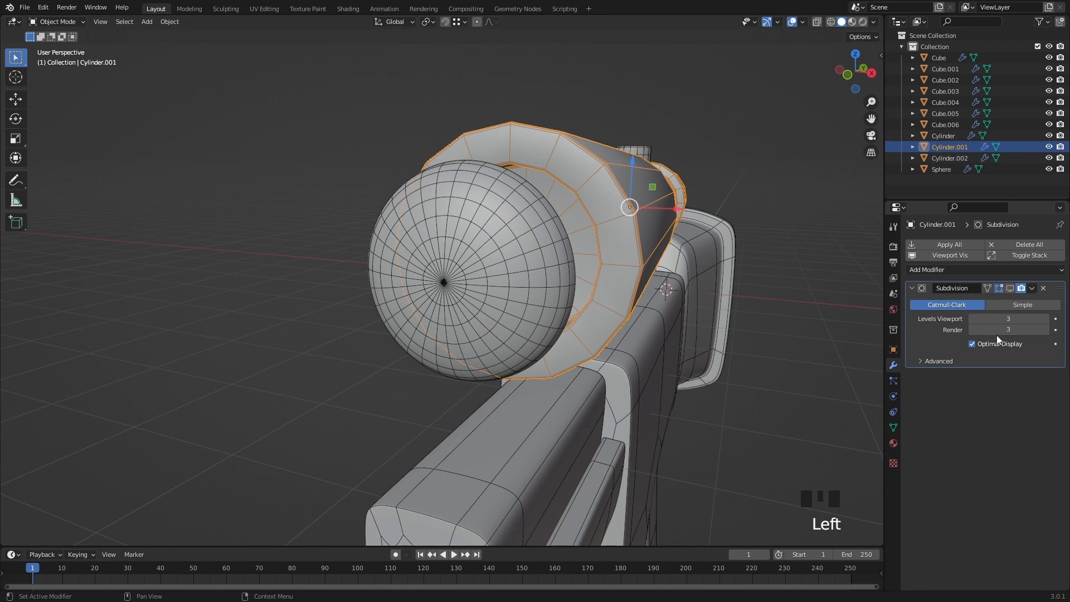
left_click(1011, 292)
middle_click_drag(612, 297, 777, 316, "shift")
Scale the half sphere to about 0.96 in the front view so it fits the smoothed scope opening
left_click(588, 270)
scroll(587, 270, "up", 2)
key("s")
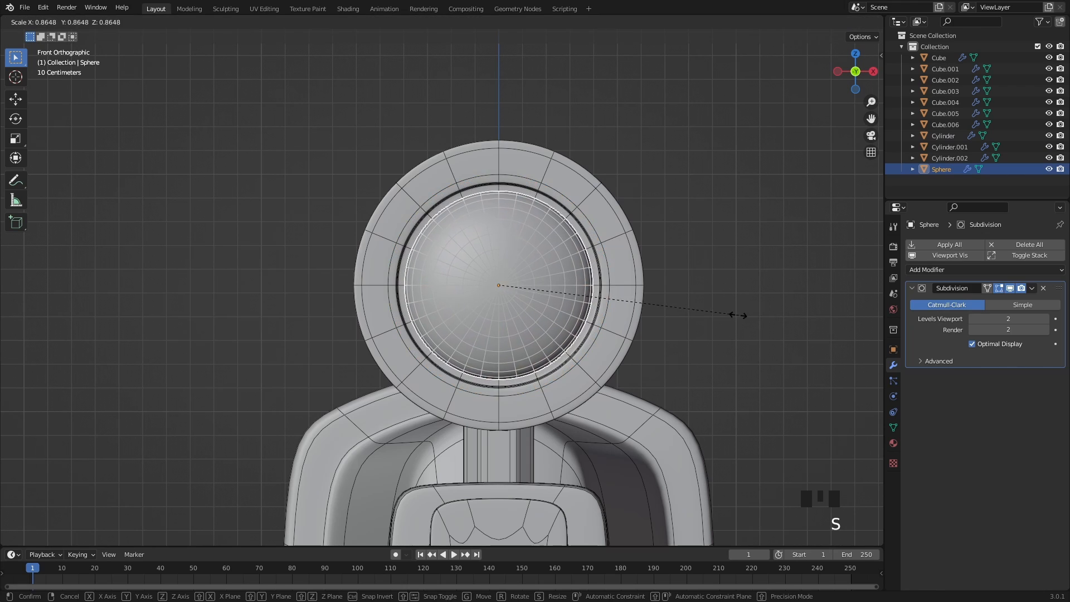
left_click(761, 318)
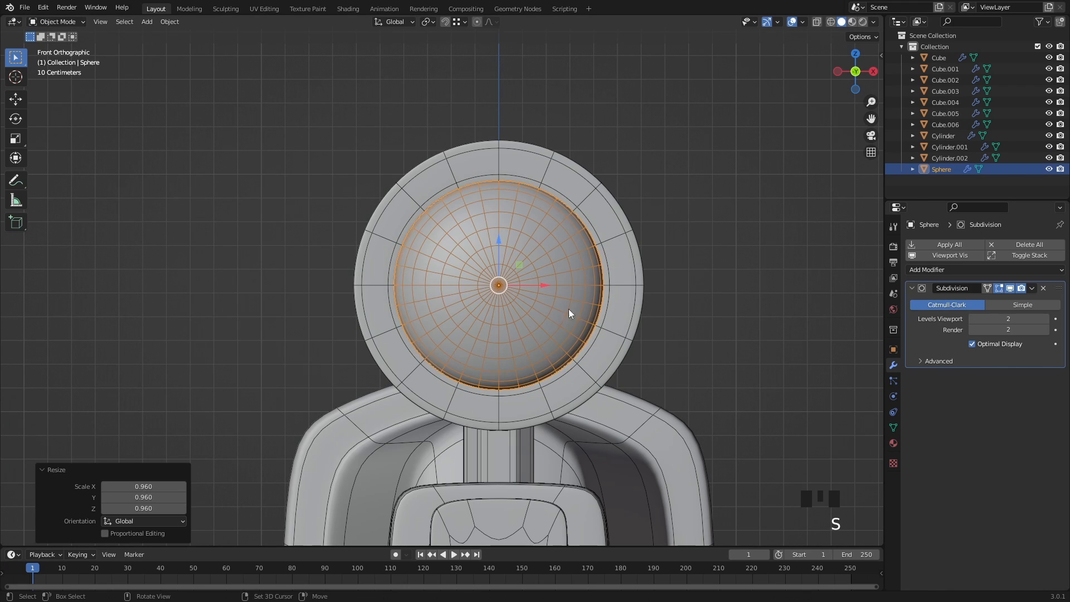
Slide the half-sphere lens along Y into the scope's front opening
middle_click_drag(573, 310, 412, 320, "shift")
left_click_drag(413, 320, 561, 321)
scroll(413, 296, "down", 2)
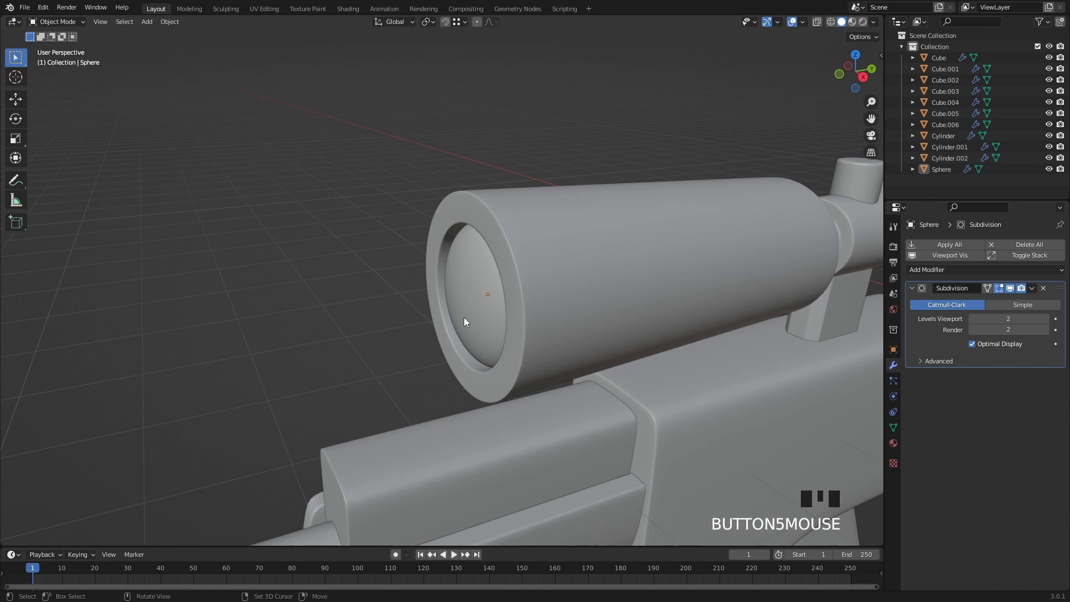
Make a linked duplicate of the lens about 0.80 m in front of the scope along Y and rotate it 180° about Z
middle_click_drag(461, 318, 562, 299, "shift")
left_click(490, 321)
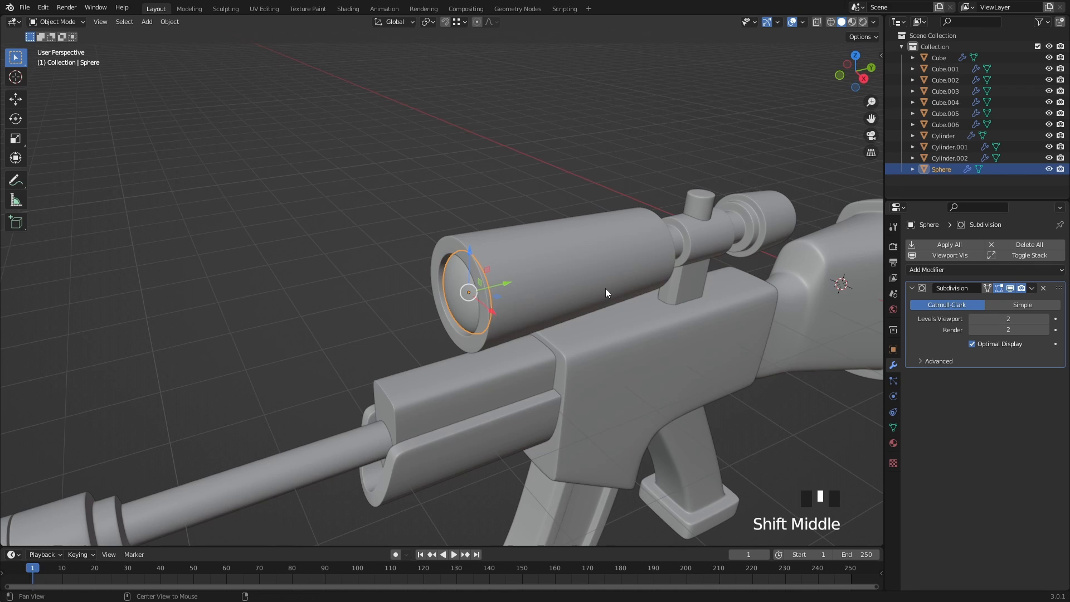
key("alt+d")
left_click(554, 302)
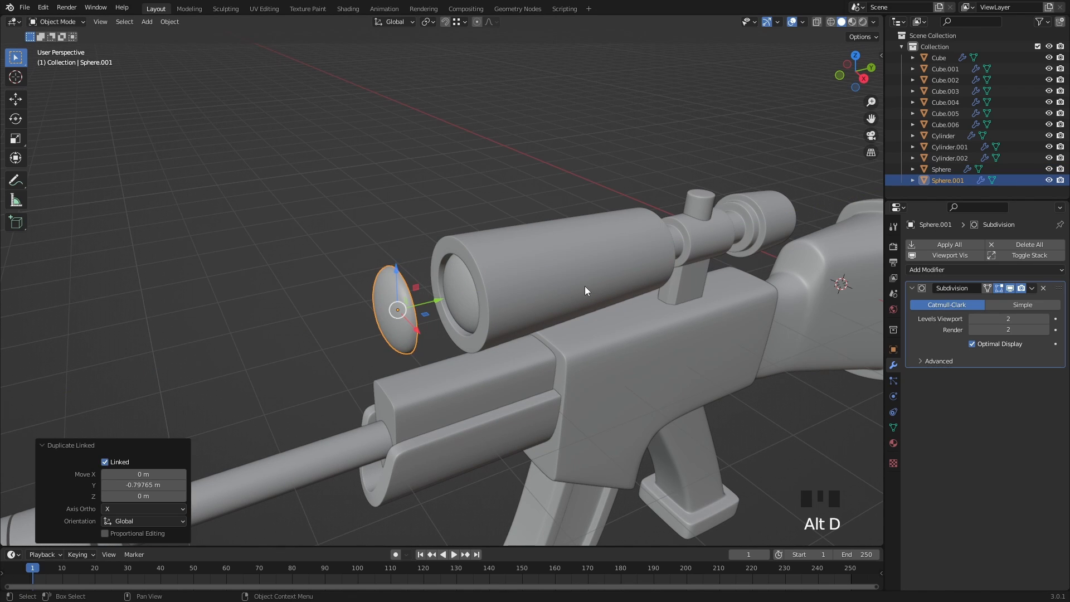
type("rz18")
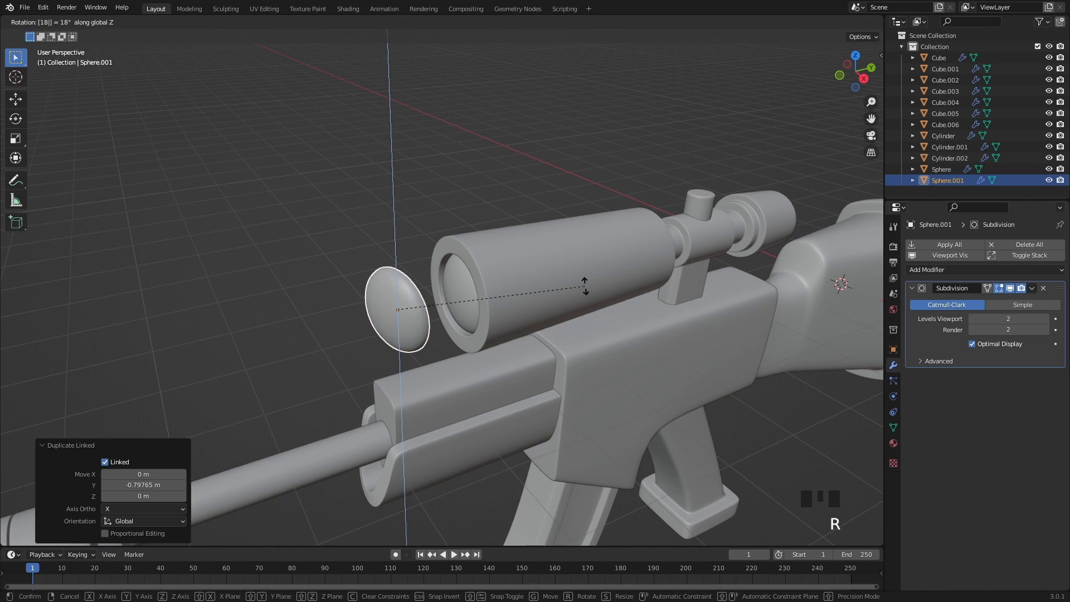
type("0")
key("Return")
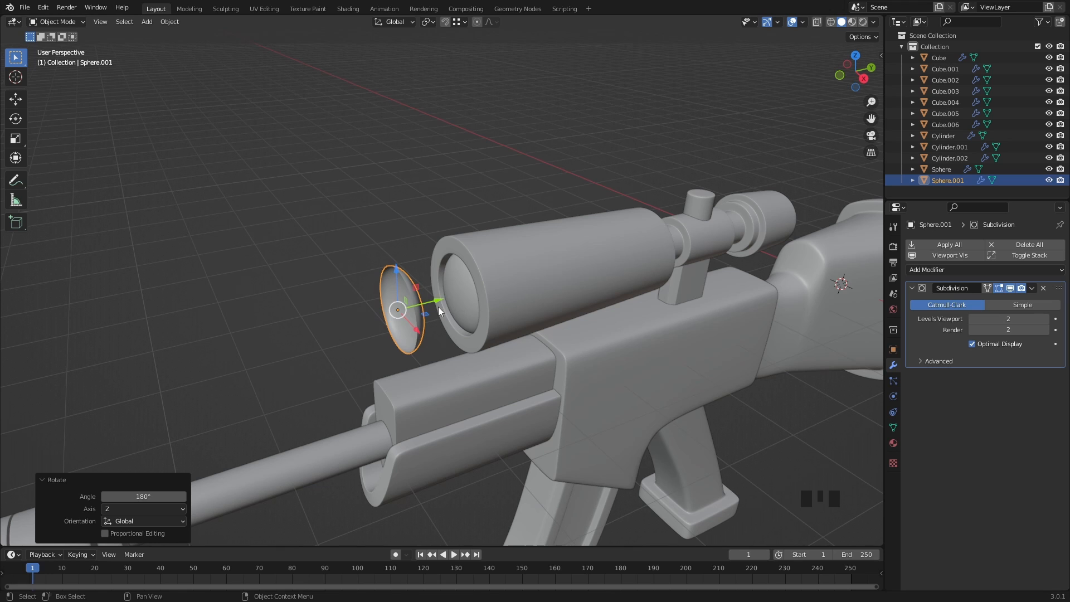
Move the duplicated lens about 5.55 m along Y to the scope's rear eyepiece and scale it to about 0.62
left_click_drag(439, 307, 819, 231)
middle_click_drag(819, 232, 611, 283, "shift")
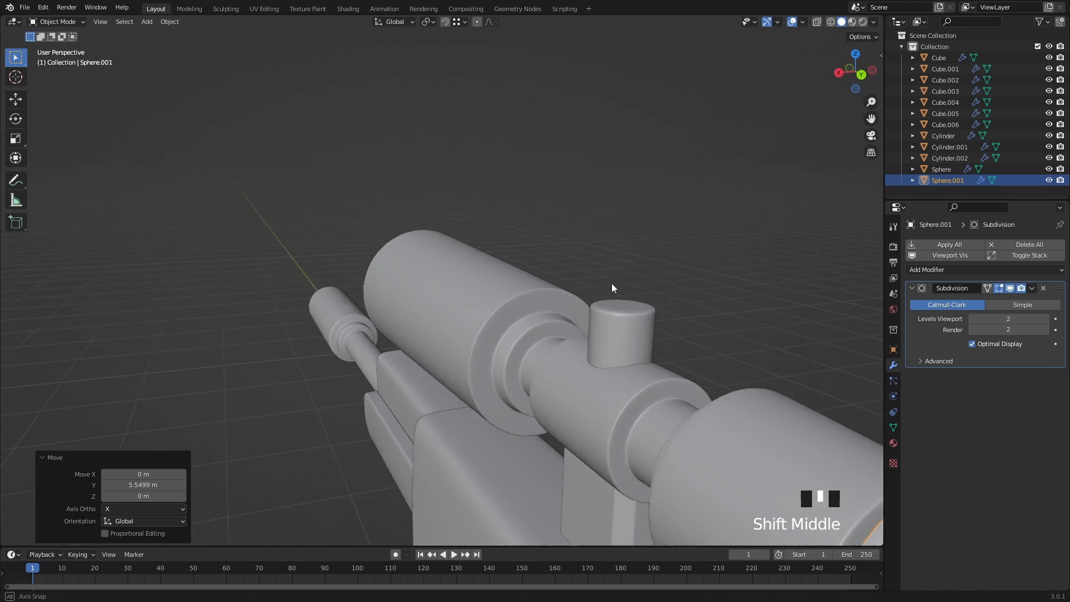
key("KP_Decimal")
key("ctrl+KP_1")
scroll(591, 309, "up", 3)
key("s")
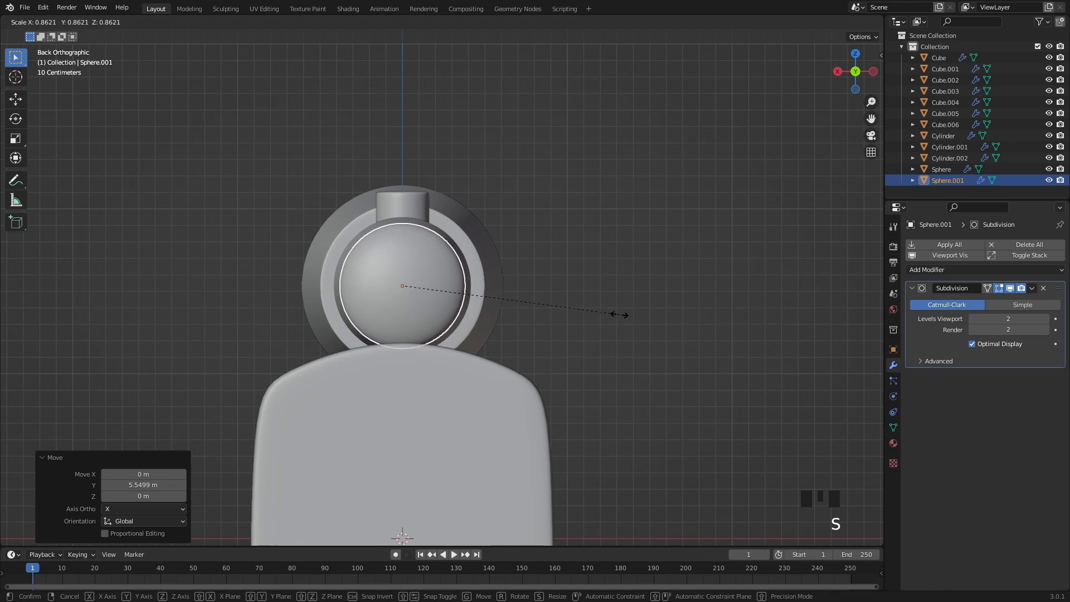
left_click(556, 317)
middle_click_drag(557, 317, 599, 341)
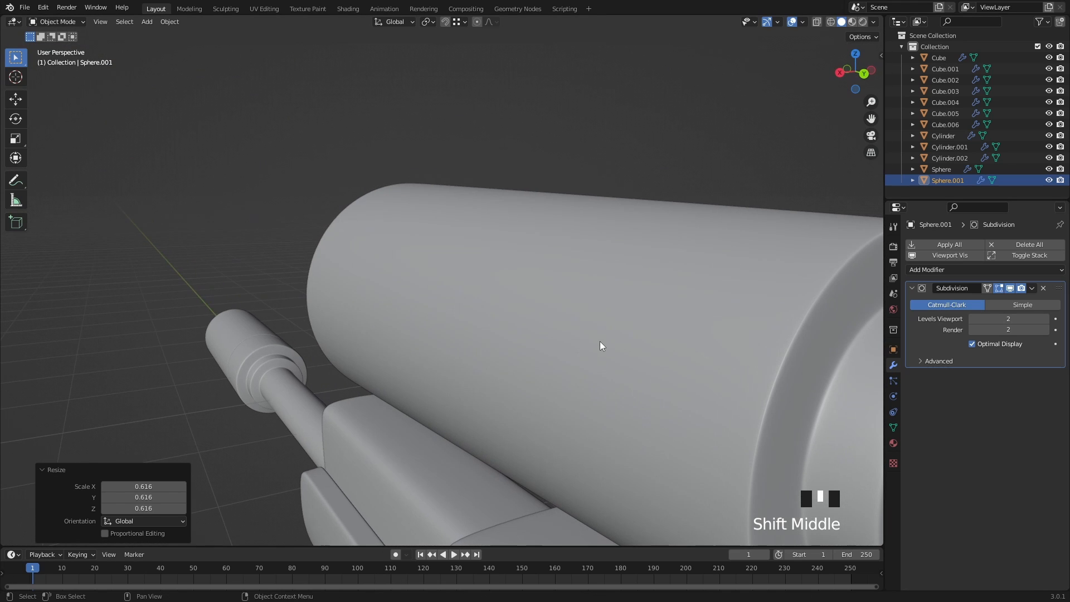
key("KP_Decimal")
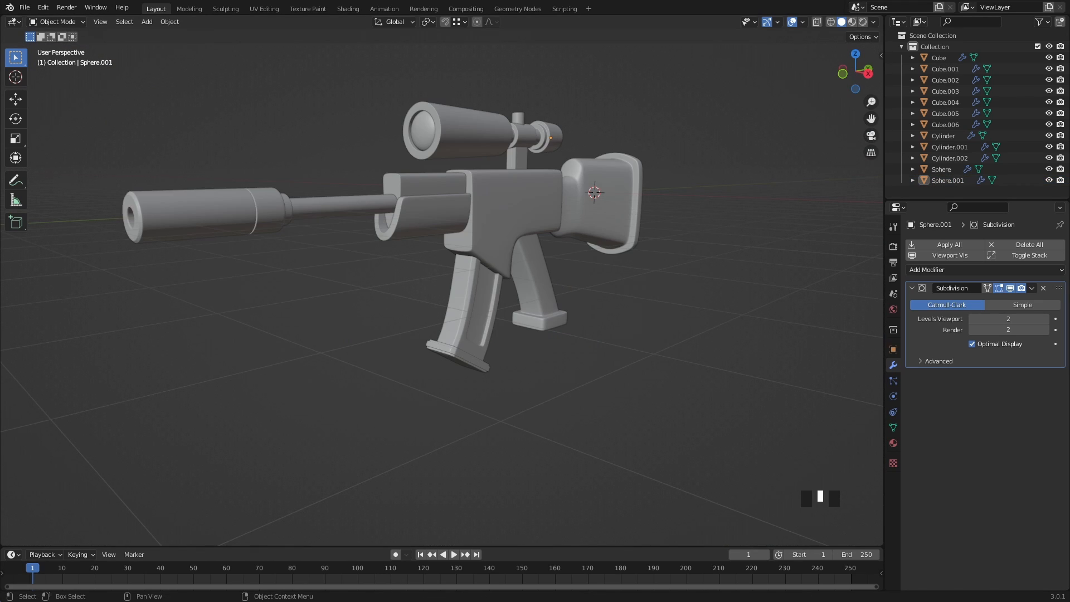
In Edit Mode, dissolve the magazine's horizontal edge loop crossing the lower end of its side recess
left_click(476, 357)
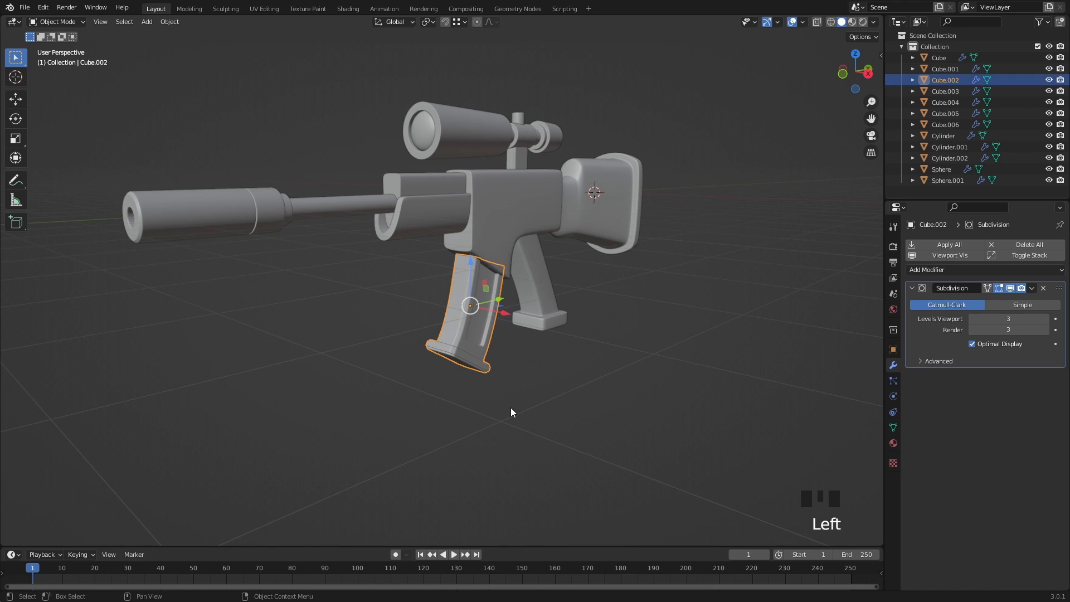
middle_click_drag(510, 409, 346, 365, "shift")
scroll(499, 407, "up", 3)
key("Tab")
scroll(502, 408, "up", 1)
scroll(407, 429, "up", 2)
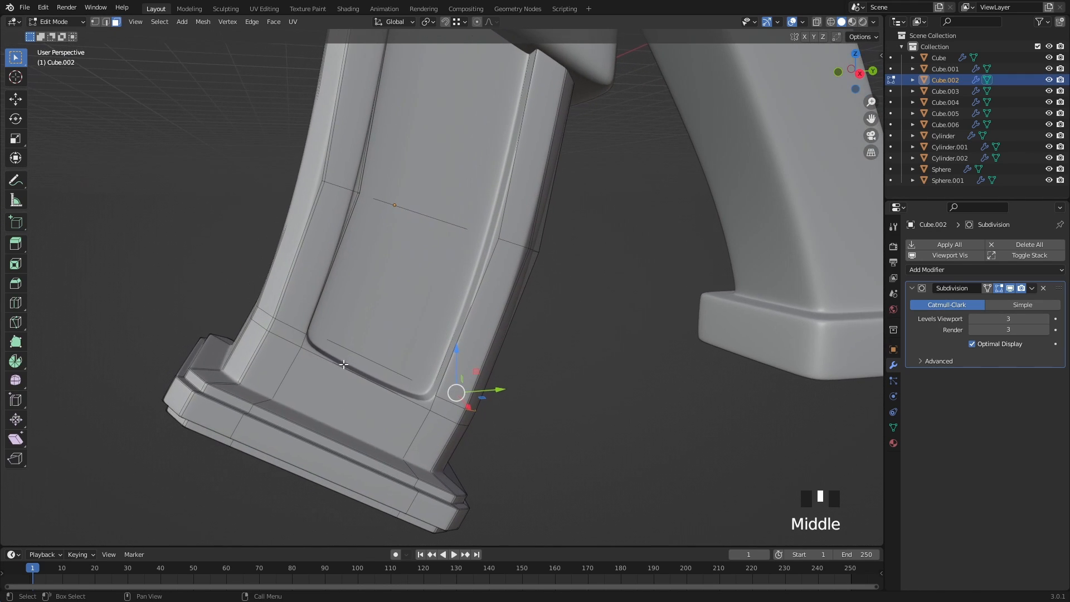
scroll(346, 365, "up", 1)
left_click(331, 376)
double_click(331, 376)
key("2")
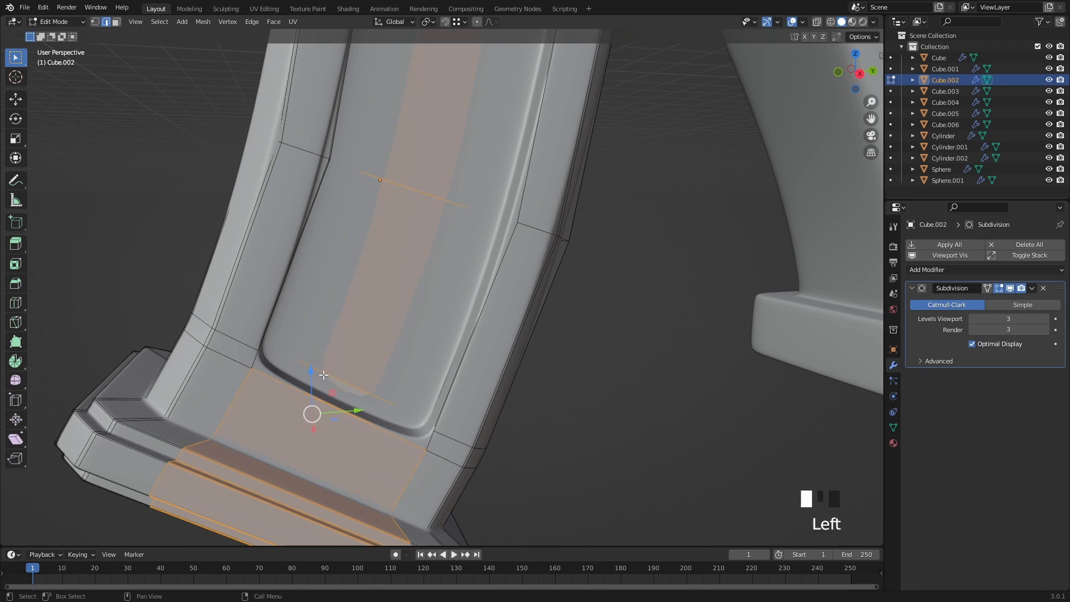
double_click(325, 374)
middle_click_drag(378, 376, 412, 385, "shift")
mouse_move(412, 385)
middle_mouse_down("shift")
mouse_move(499, 397)
mouse_move(399, 383)
middle_mouse_up("shift")
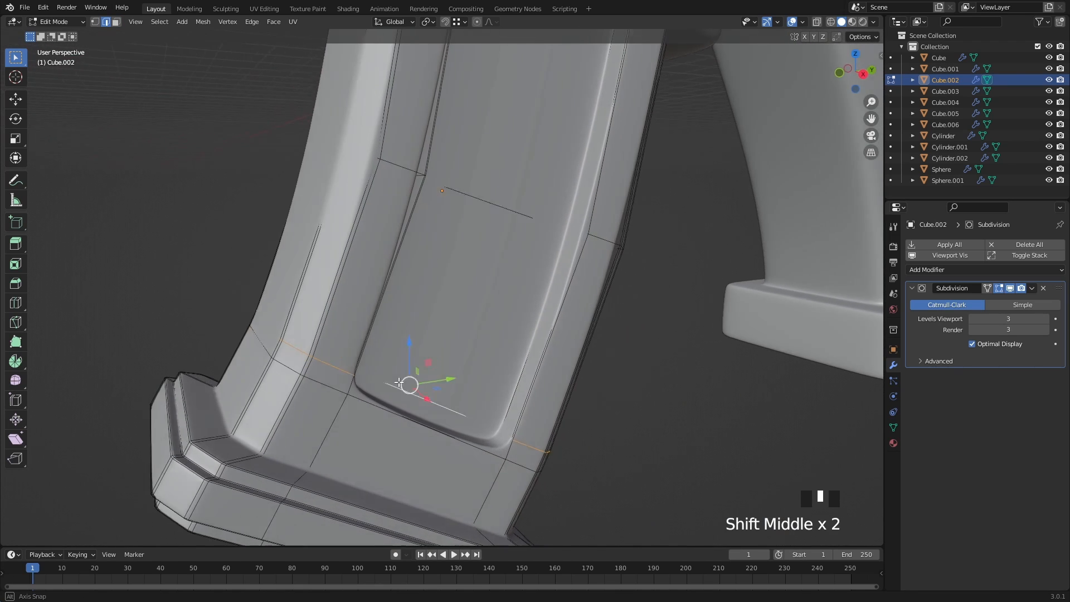
key("x")
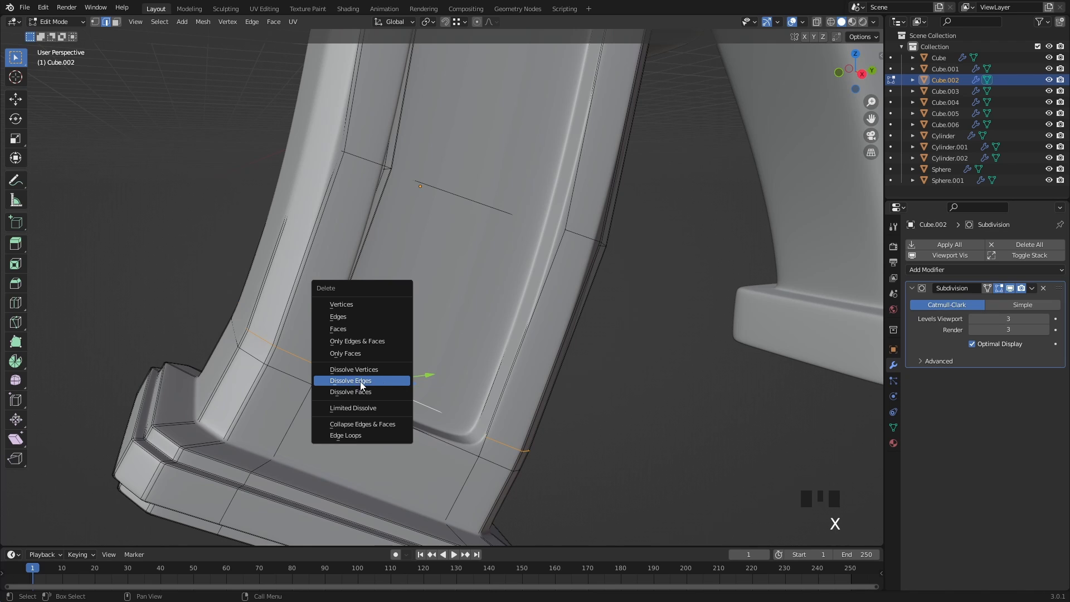
left_click(364, 381)
scroll(365, 382, "down", 2)
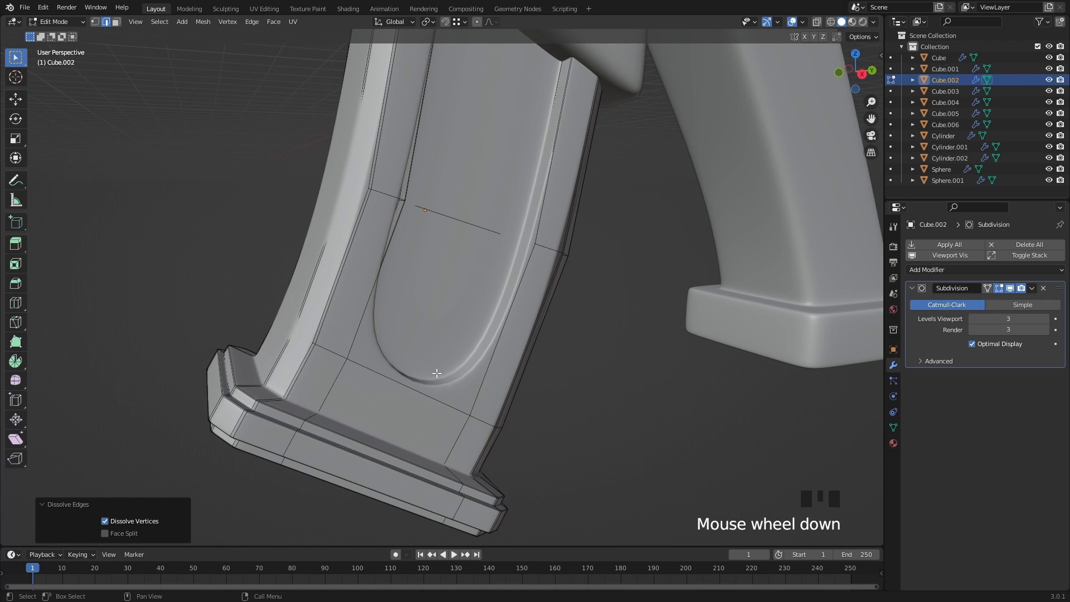
Add two lengthwise loop cuts near the magazine recess's sides at slide factors of about 0.892 and -0.874, then return to Object Mode
middle_click_drag(437, 373, 404, 385)
key("ctrl+r")
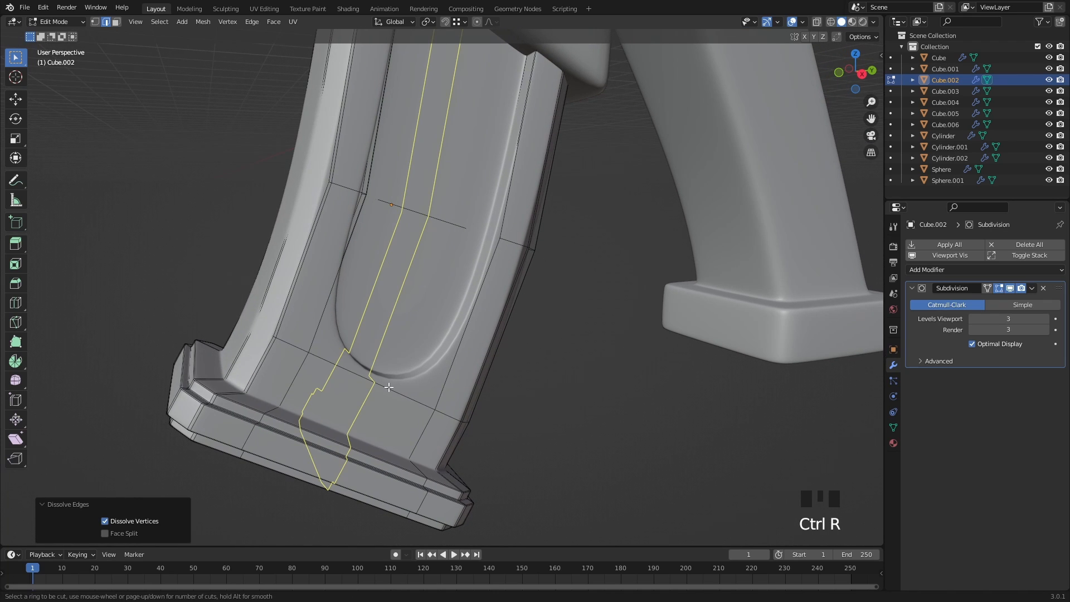
left_click(389, 387)
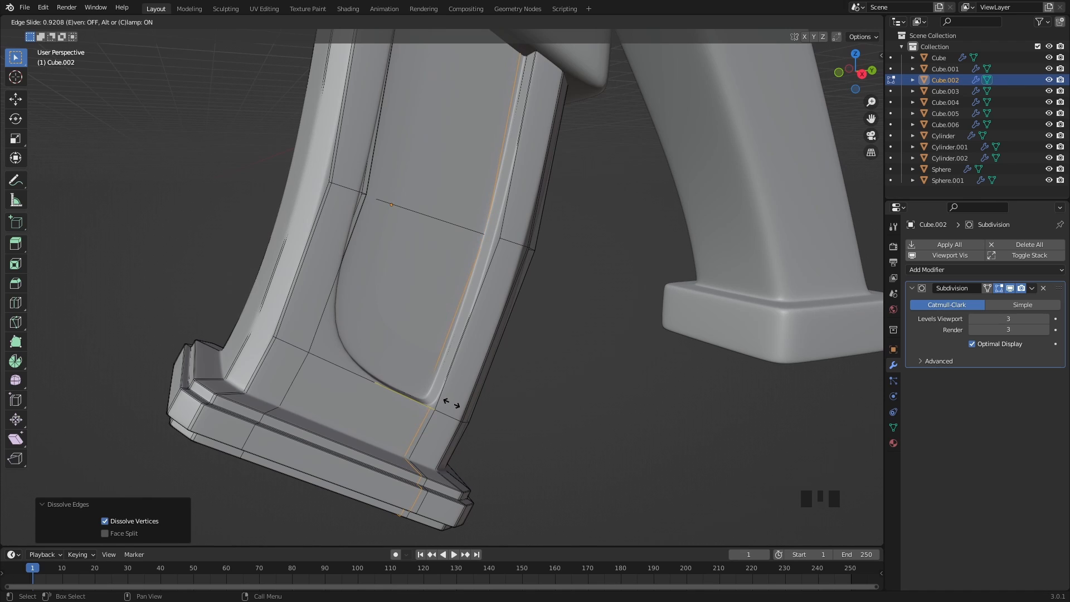
left_click(449, 403)
key("ctrl+r")
left_click(401, 410)
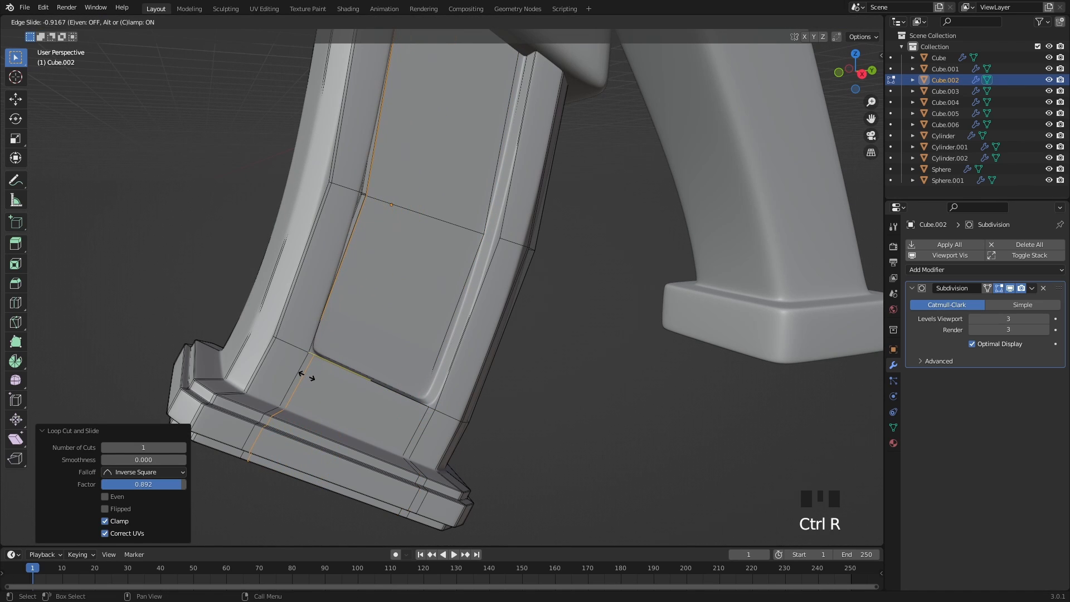
left_click(310, 376)
scroll(495, 423, "down", 2)
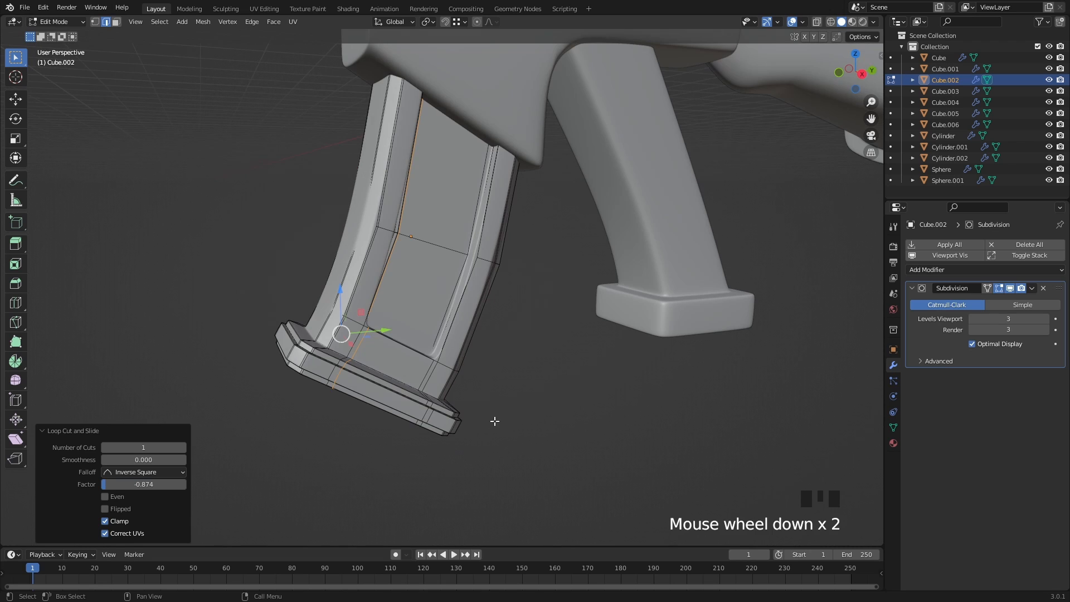
key("Tab")
left_click(523, 415)
scroll(511, 412, "down", 2)
mouse_move(511, 415)
middle_mouse_down("shift")
mouse_move(406, 406)
mouse_move(506, 429)
mouse_move(487, 408)
mouse_move(490, 387)
mouse_move(509, 407)
mouse_move(521, 397)
mouse_move(420, 396)
mouse_move(522, 402)
mouse_move(501, 406)
middle_mouse_up("shift")
scroll(496, 427, "down", 2)
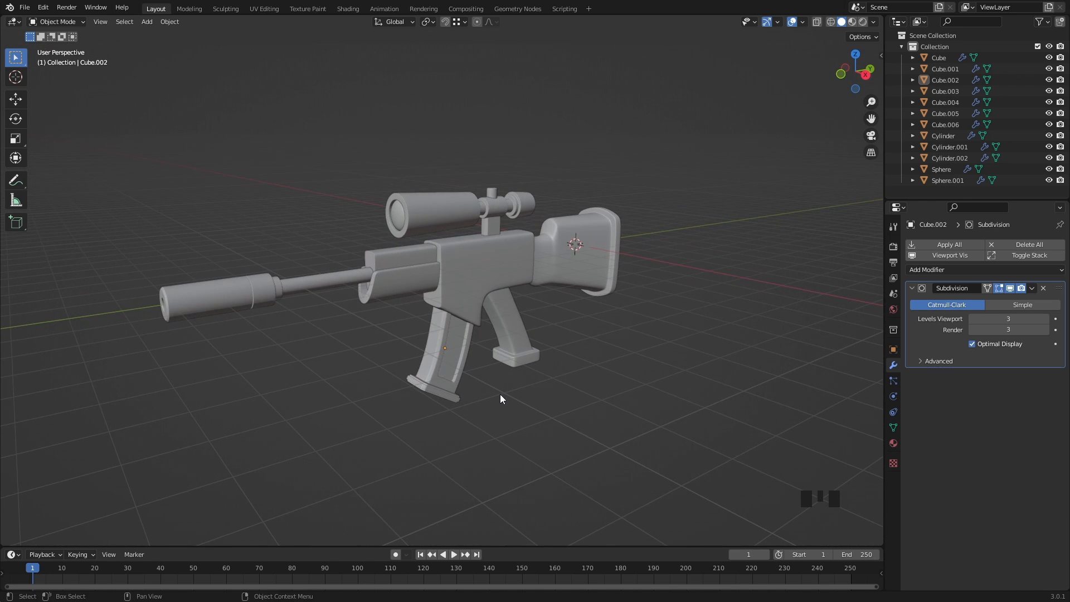
Add a cylinder mesh with 6 vertices, radius 1 m and depth 2 m
key("shift+a")
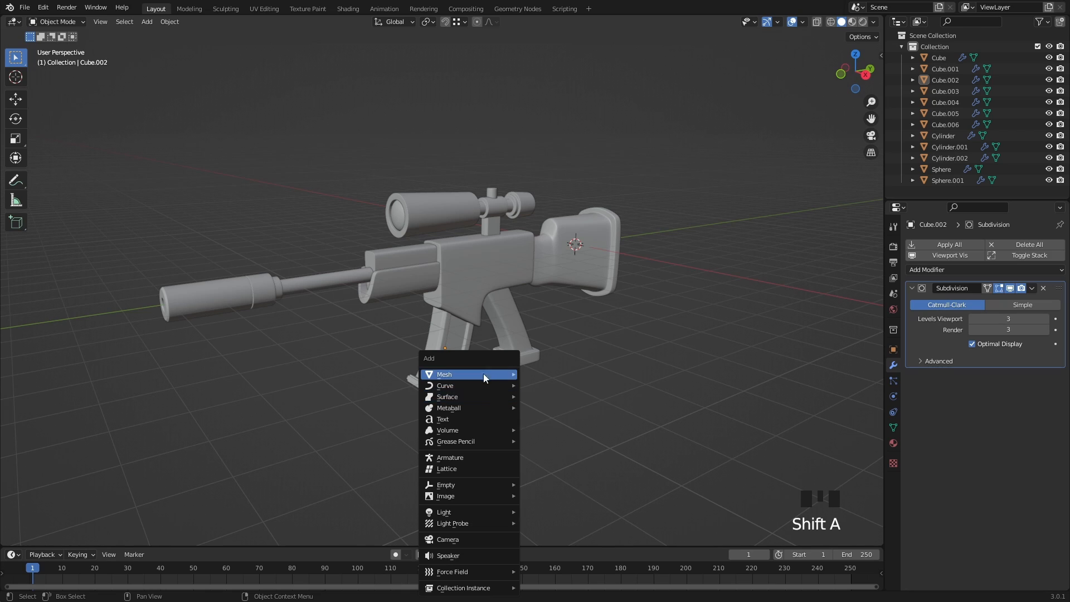
mouse_move(485, 374)
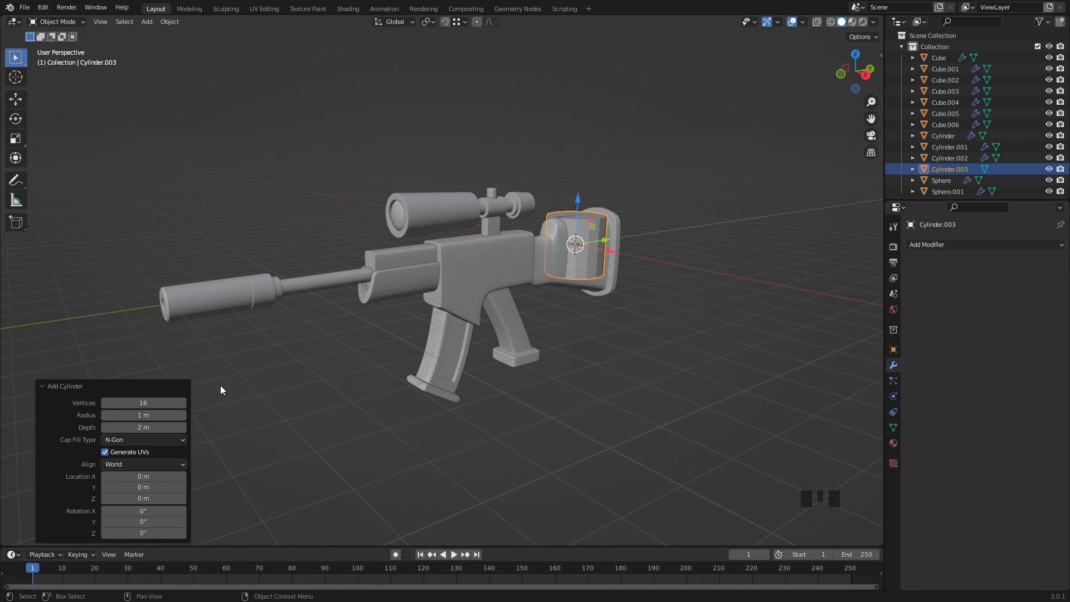
left_click(143, 403)
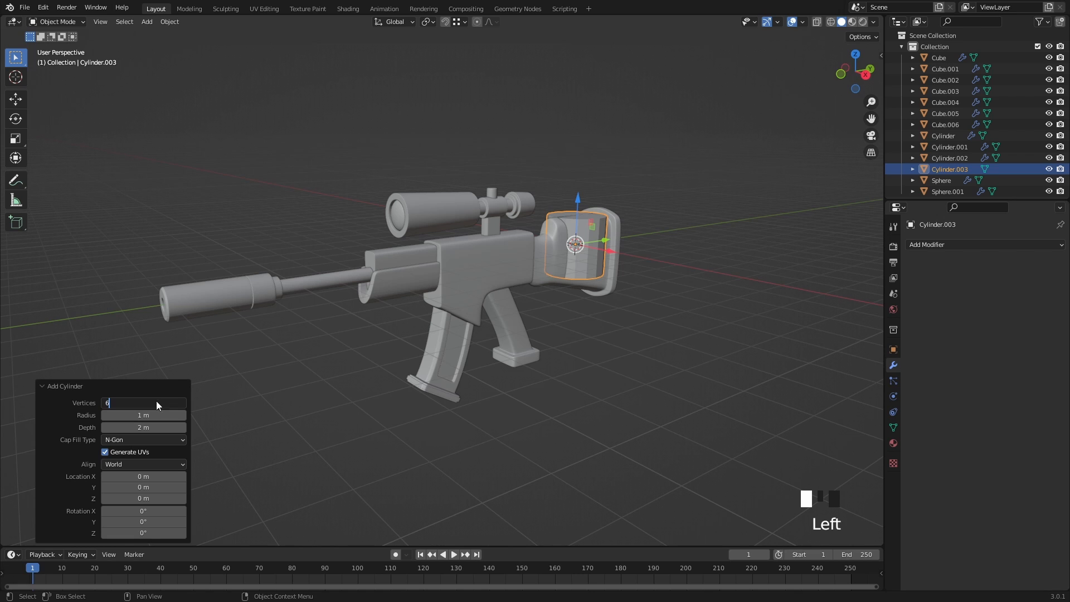
key("Return")
middle_click_drag(590, 329, 574, 352)
middle_click_drag(574, 351, 591, 337, "shift")
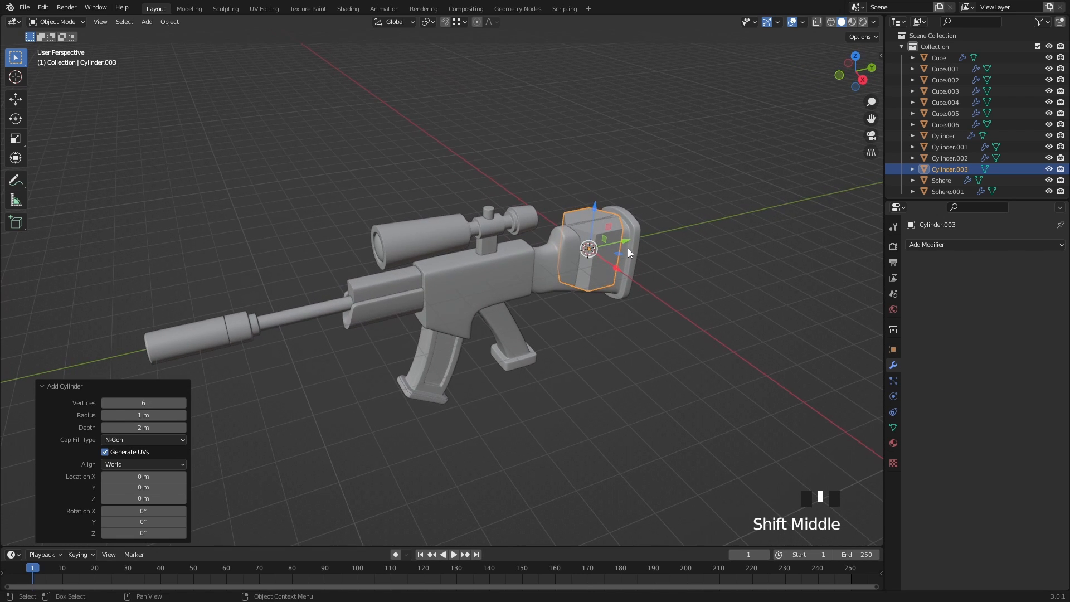
Move the hexagonal cylinder about -8.37 m along Y and about 3.00 m up along Z, clear of the rifle
left_click_drag(628, 245, 374, 314)
left_click_drag(327, 263, 327, 164)
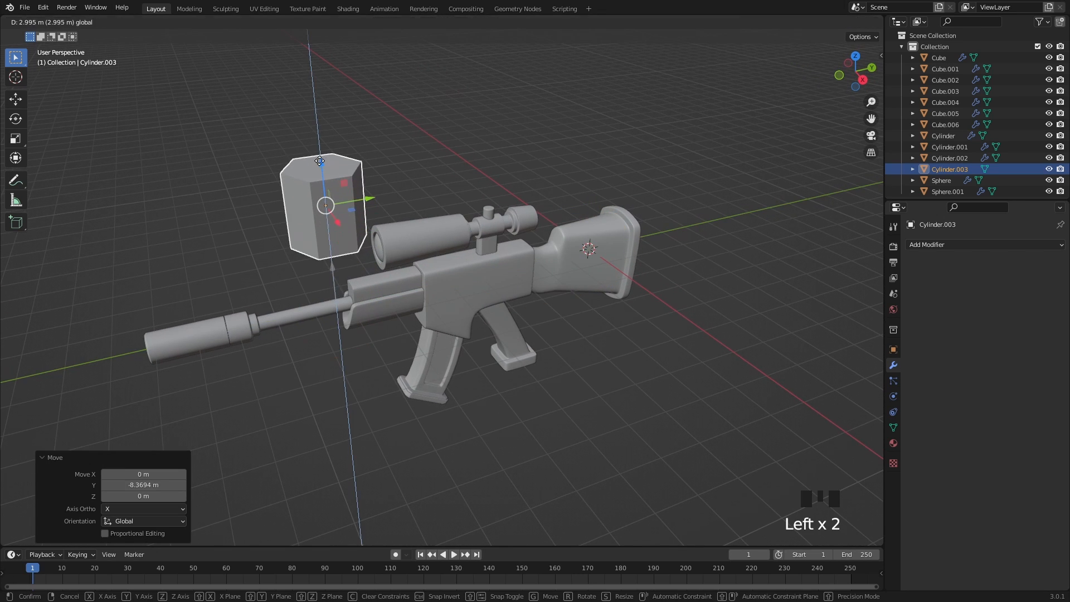
middle_click_drag(327, 164, 519, 287)
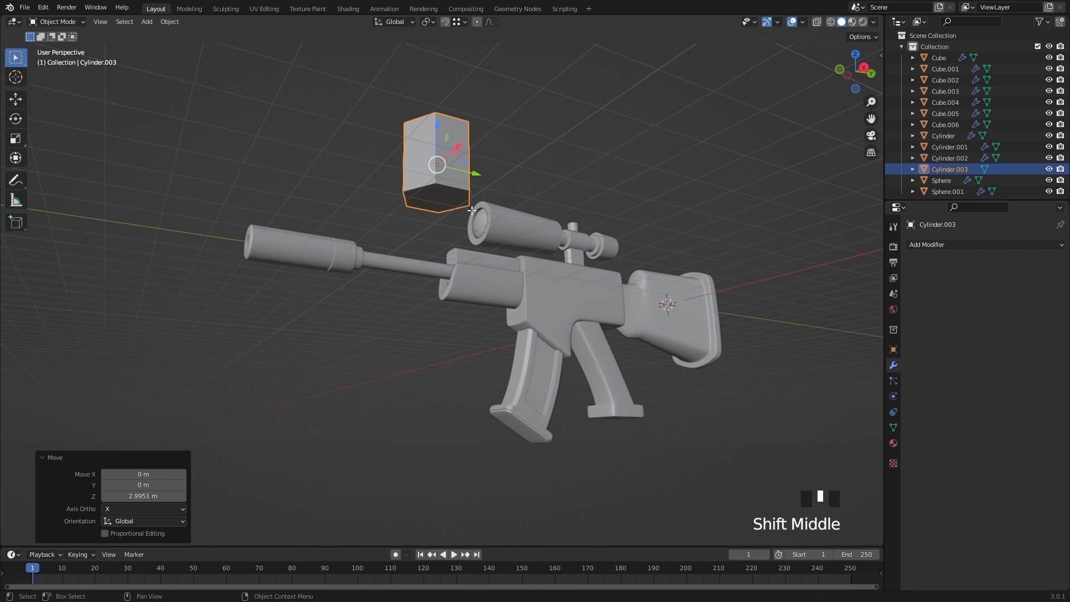
In Edit Mode, delete the bottom face of the hexagonal cylinder
key("Tab")
key("3")
left_click(446, 201)
key("x")
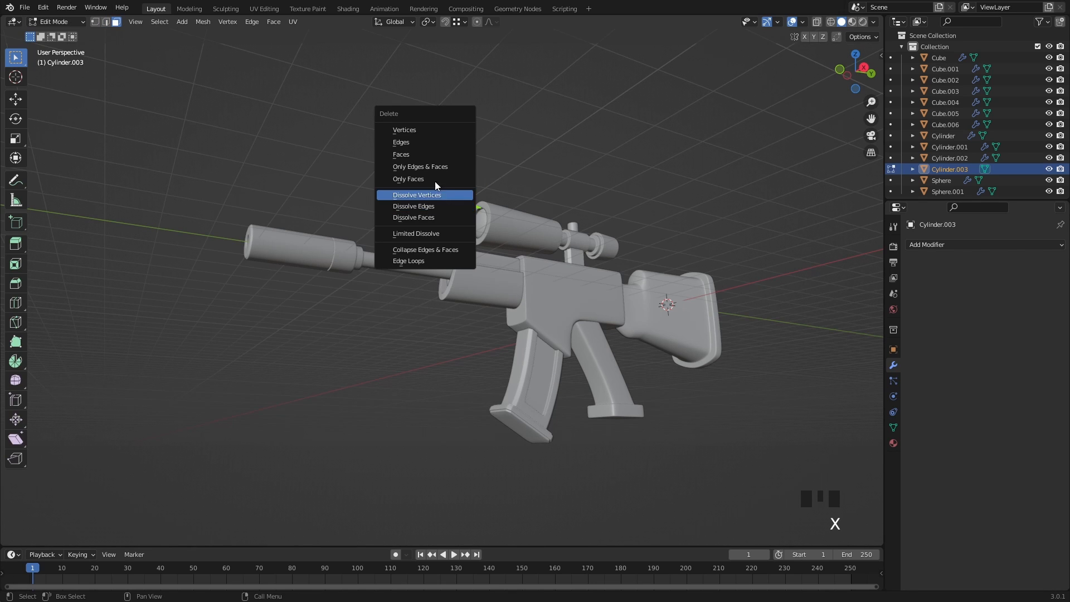
left_click(413, 153)
middle_click_drag(413, 153, 508, 274)
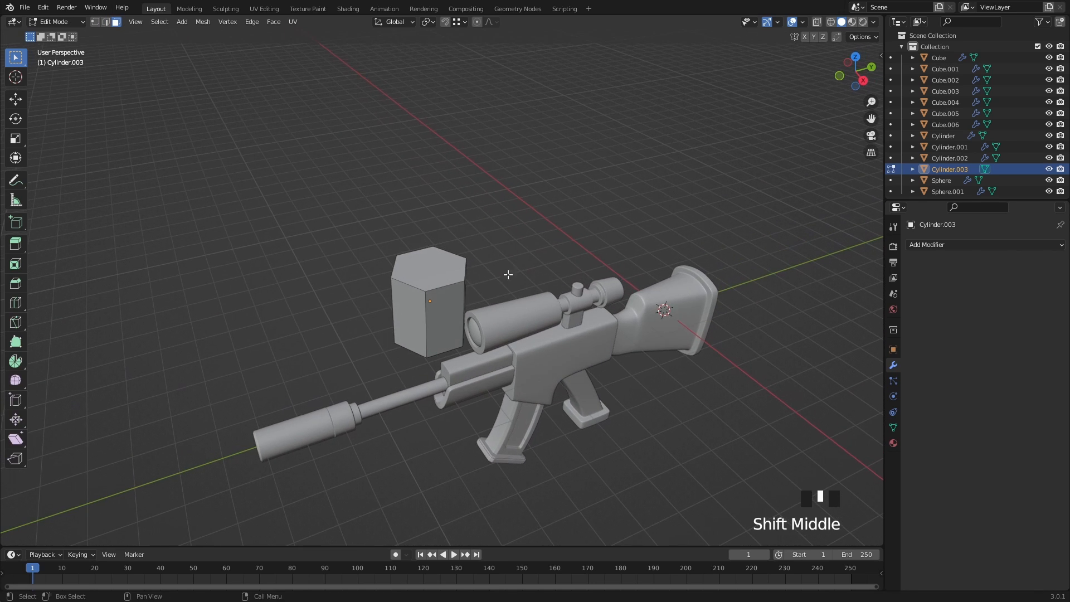
In Object Mode, add a level 2 subdivision to the hexagonal cylinder and shade it smooth
key("Tab")
scroll(506, 273, "up", 2)
key("ctrl+2")
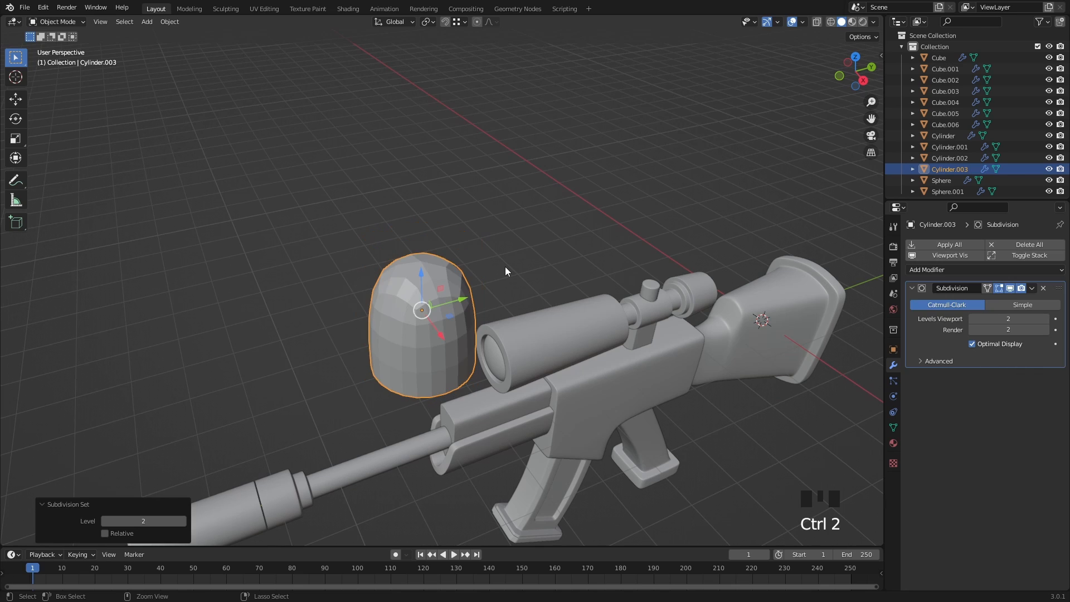
right_click(505, 266)
left_click(506, 266)
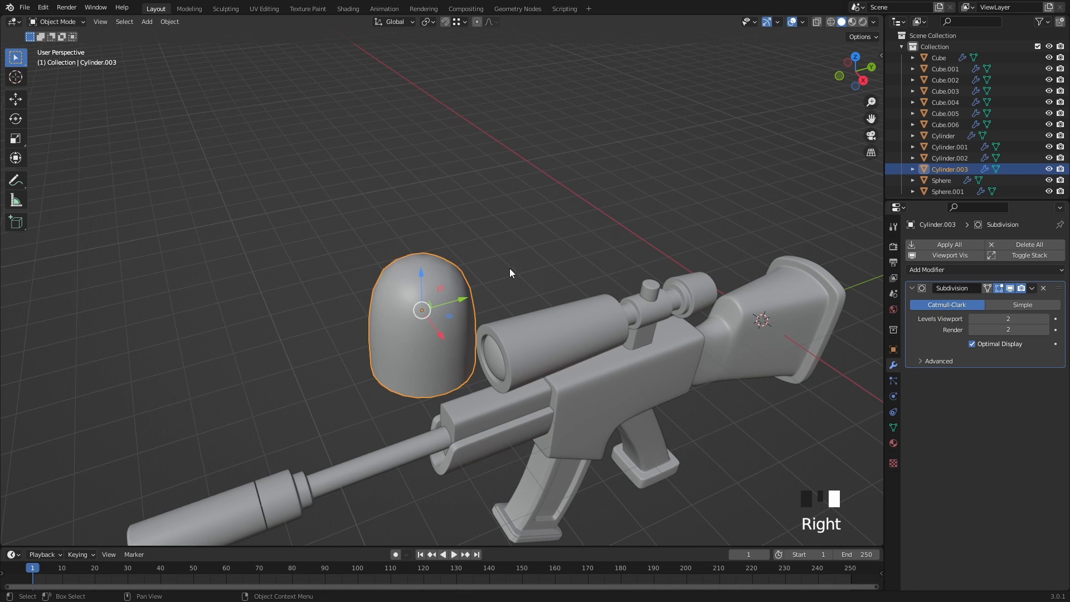
In Edit Mode, inset the cylinder's top face by about 0.416 m and merge the inset vertices at their center
key("Tab")
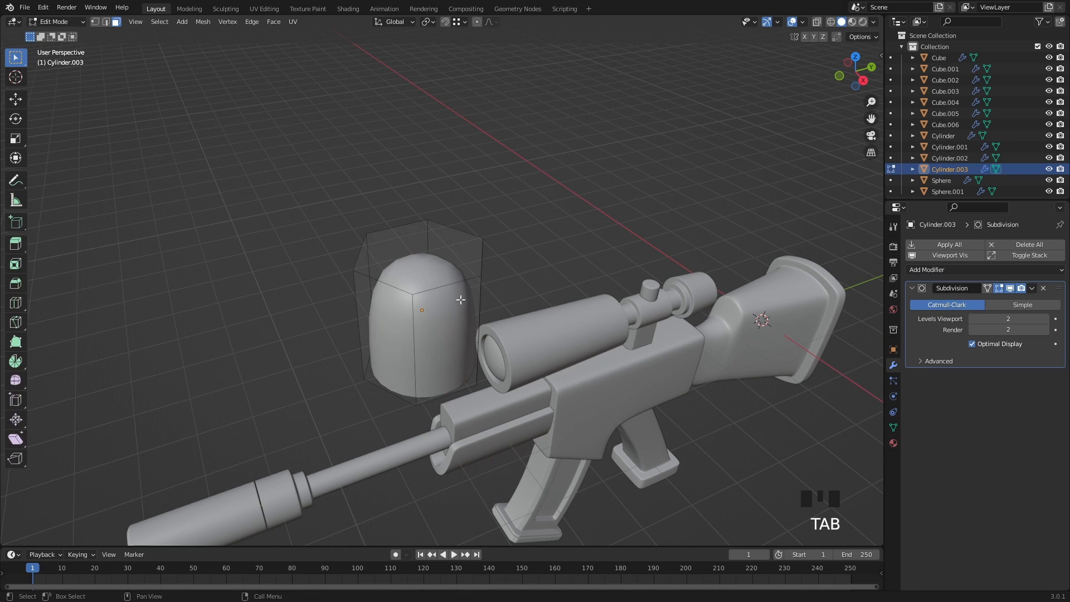
scroll(446, 285, "up", 2)
middle_click_drag(446, 285, 442, 279)
left_click(442, 274)
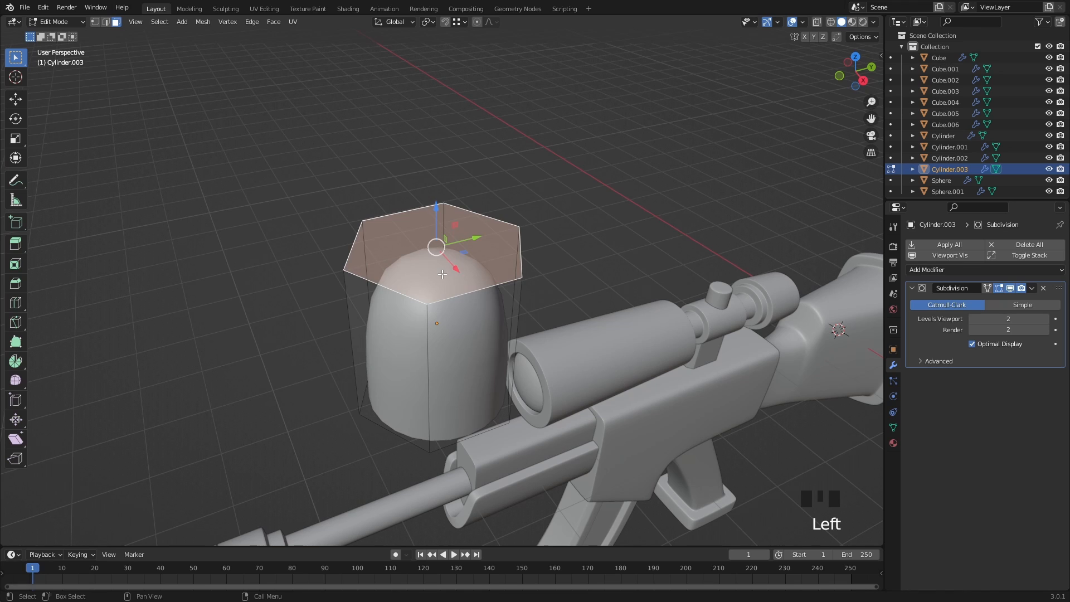
key("i")
left_click(600, 275)
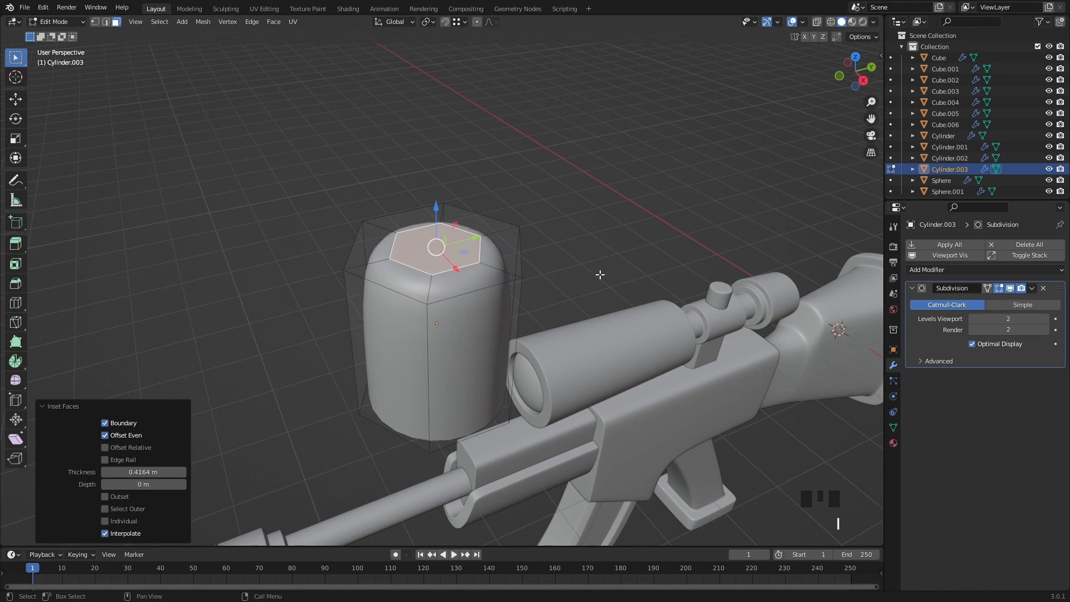
key("m")
left_click(600, 274)
Bevel the cylinder's top rim edge loop with 2 segments and a width of about 0.024 m
key("2")
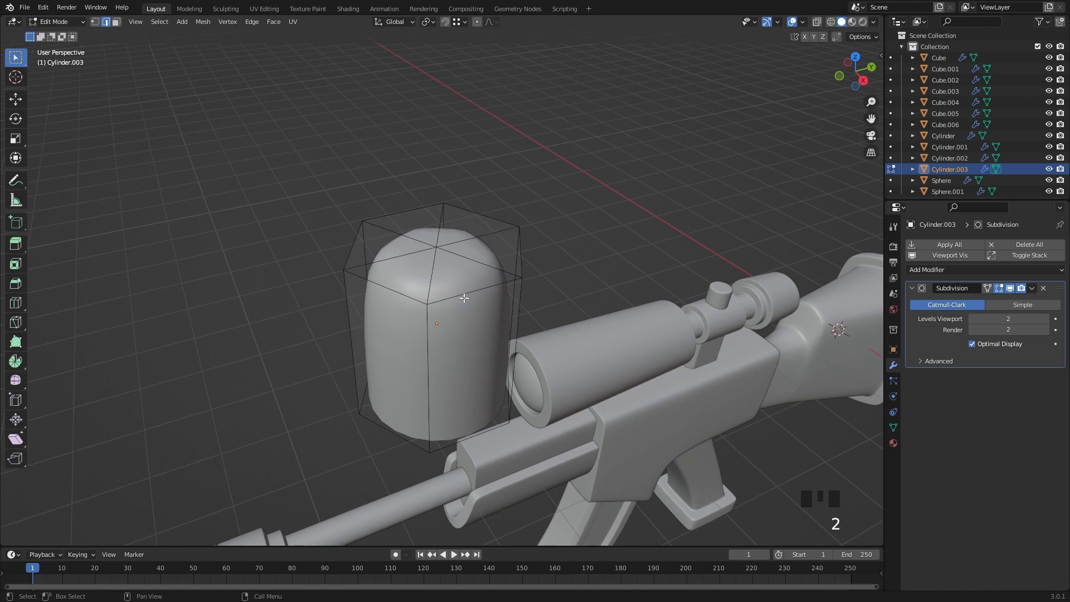
left_click(465, 297, "alt")
key("ctrl+b")
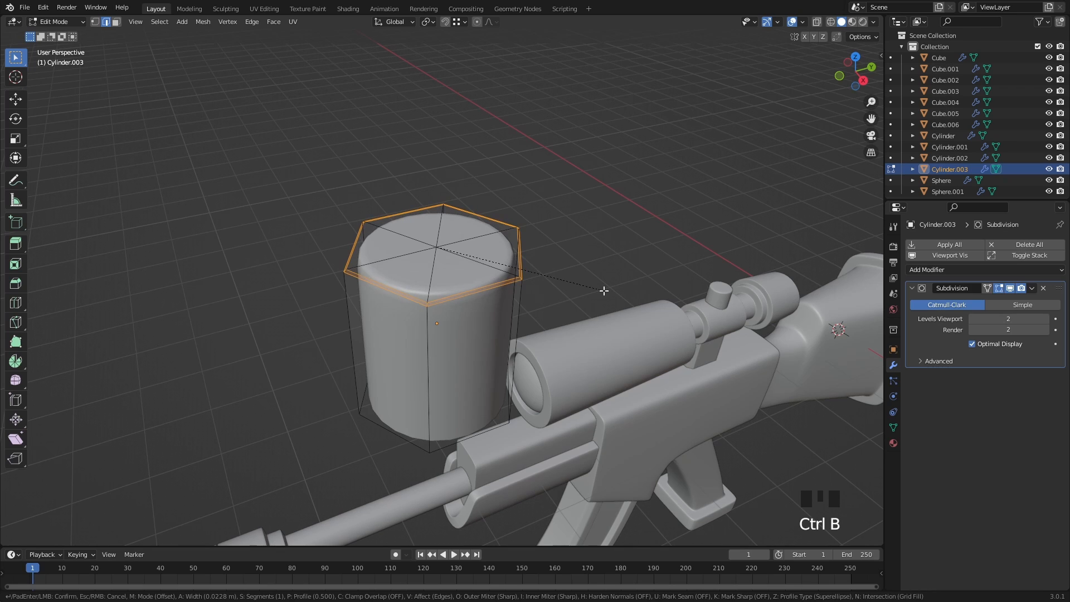
scroll(603, 291, "up", 1)
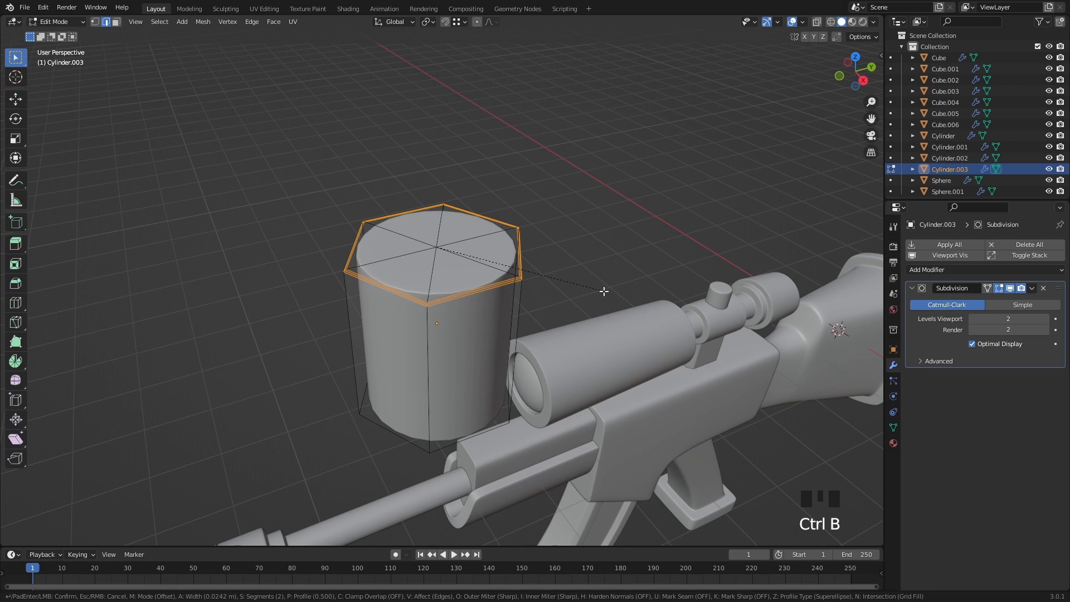
left_click(604, 291)
Add a horizontal loop cut around the cylinder's sides at a slide factor of about -0.675, toward the top rim
key("ctrl+r")
left_click(461, 340)
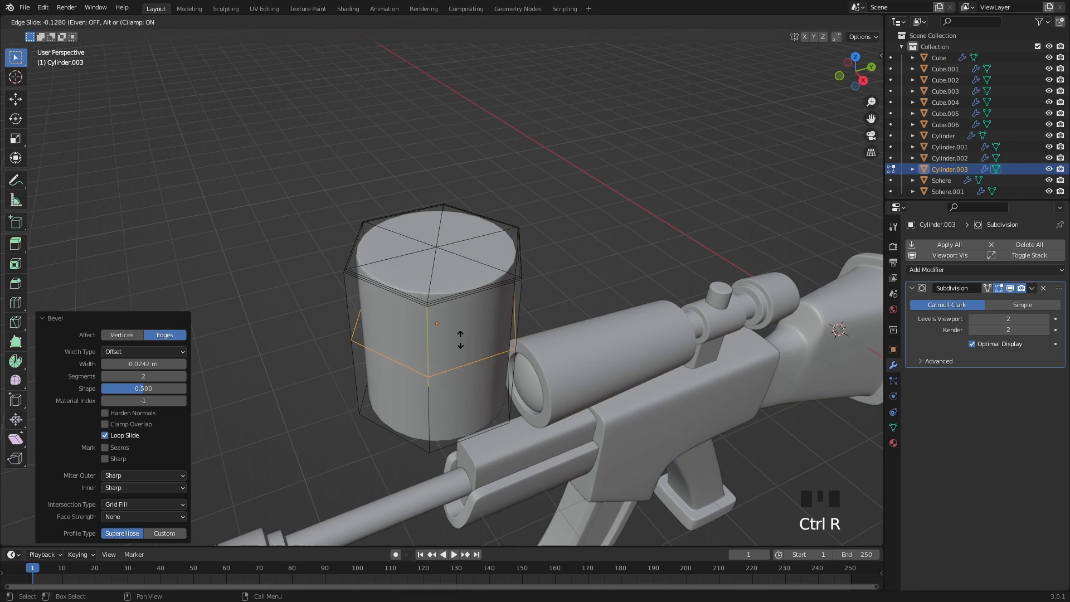
left_click(467, 300)
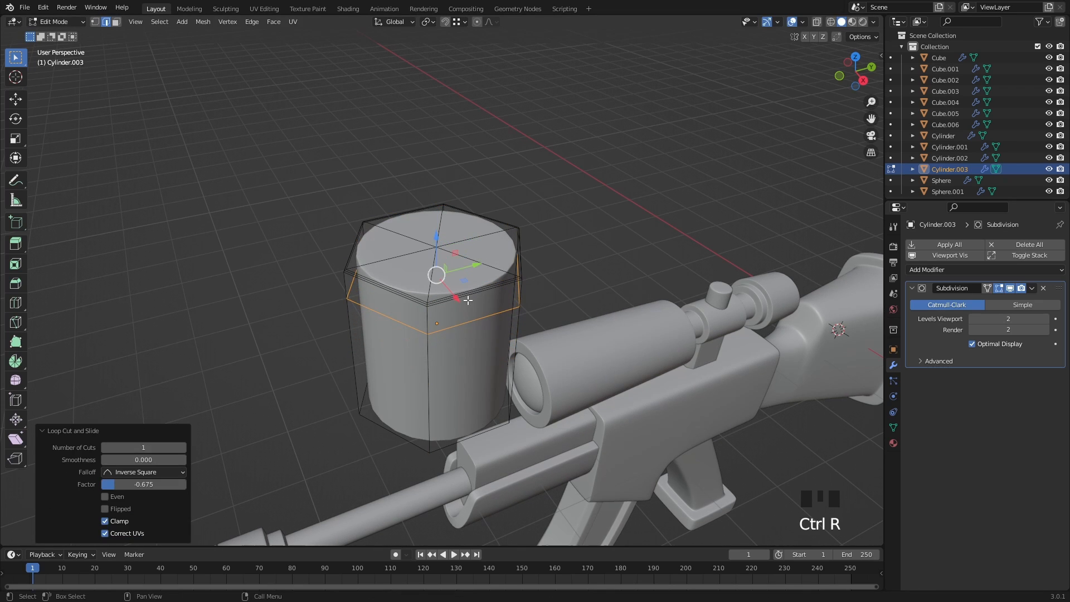
Bevel the cylinder's six vertical corner edges and radial top edges with 2 segments and about 0.022 m width, then return to Object Mode
left_click(430, 318)
middle_click_drag(497, 325, 490, 362, "shift")
left_click(279, 326, "shift")
left_click(529, 361, "shift")
double_click(493, 334, "shift")
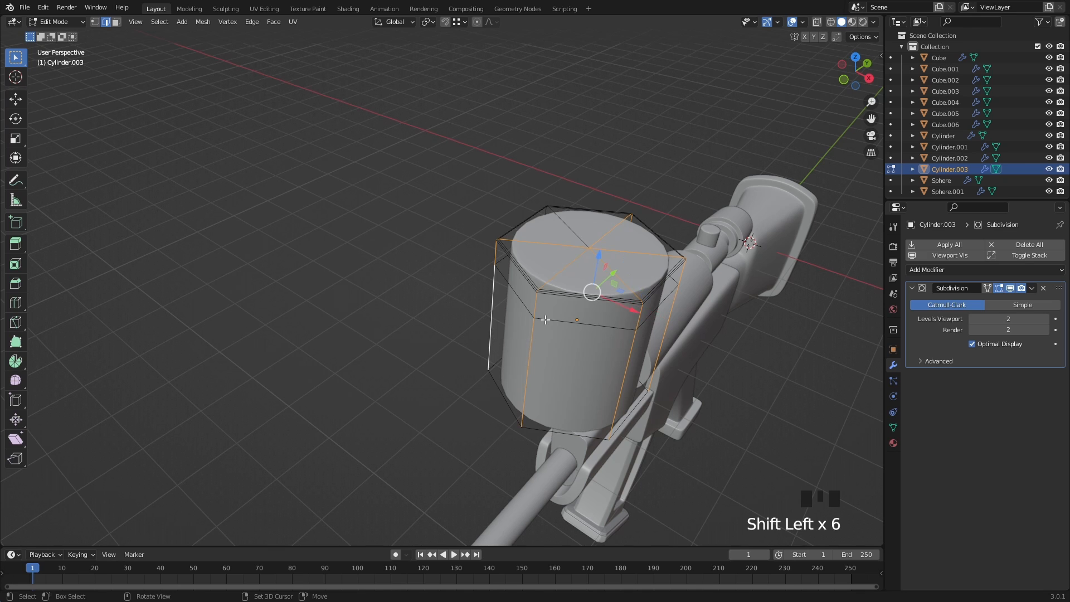
double_click(573, 228, "shift")
middle_click_drag(573, 228, 426, 239, "shift")
scroll(626, 310, "up", 2)
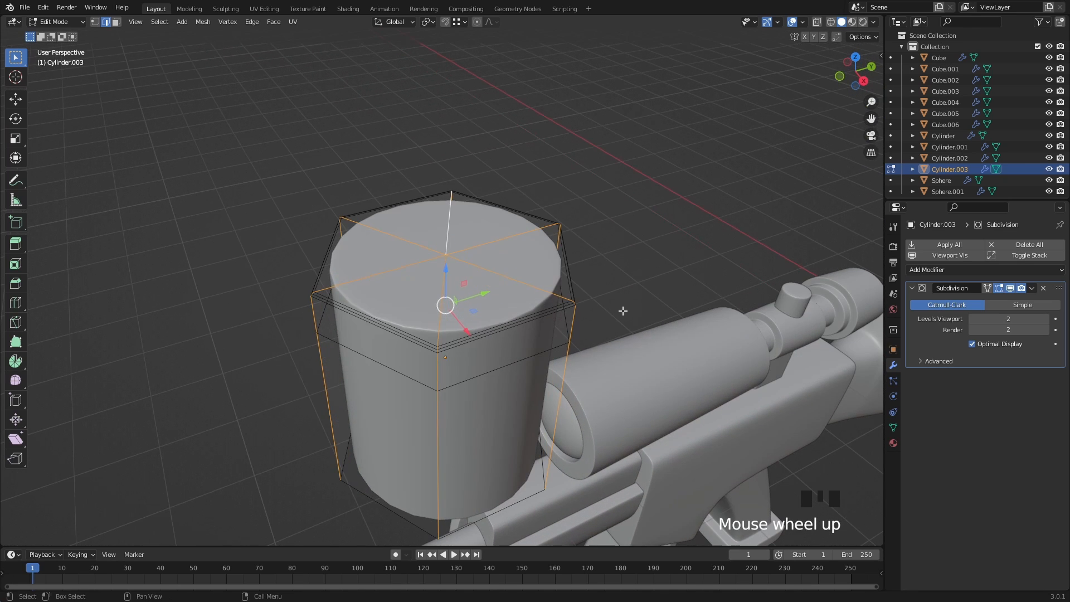
key("ctrl+b")
scroll(629, 311, "down", 1)
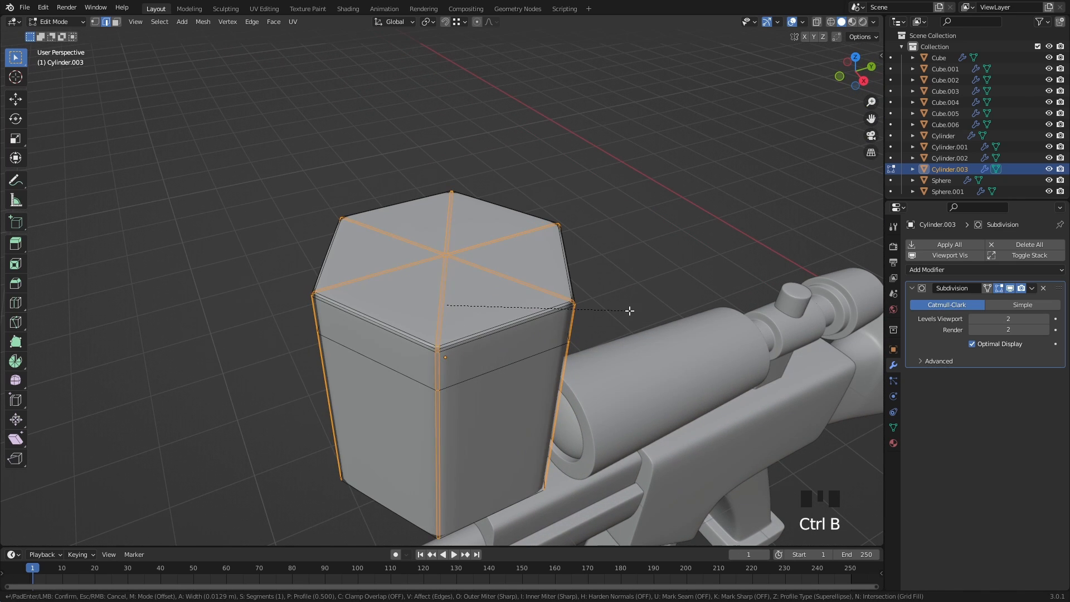
scroll(629, 311, "up", 1)
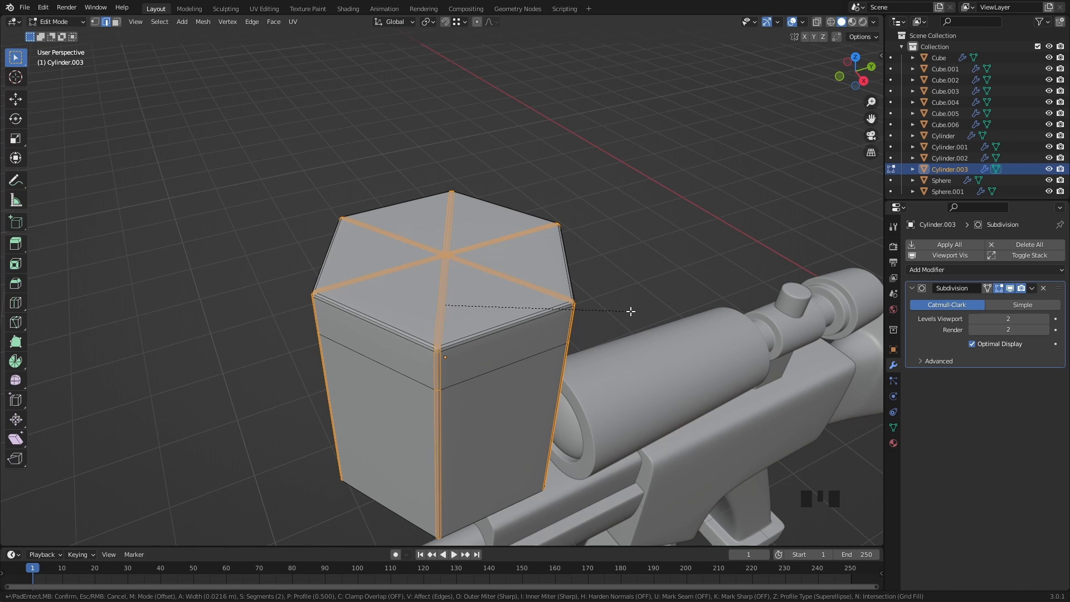
left_click(631, 311)
key("Tab")
left_click(617, 229)
scroll(617, 230, "down", 4)
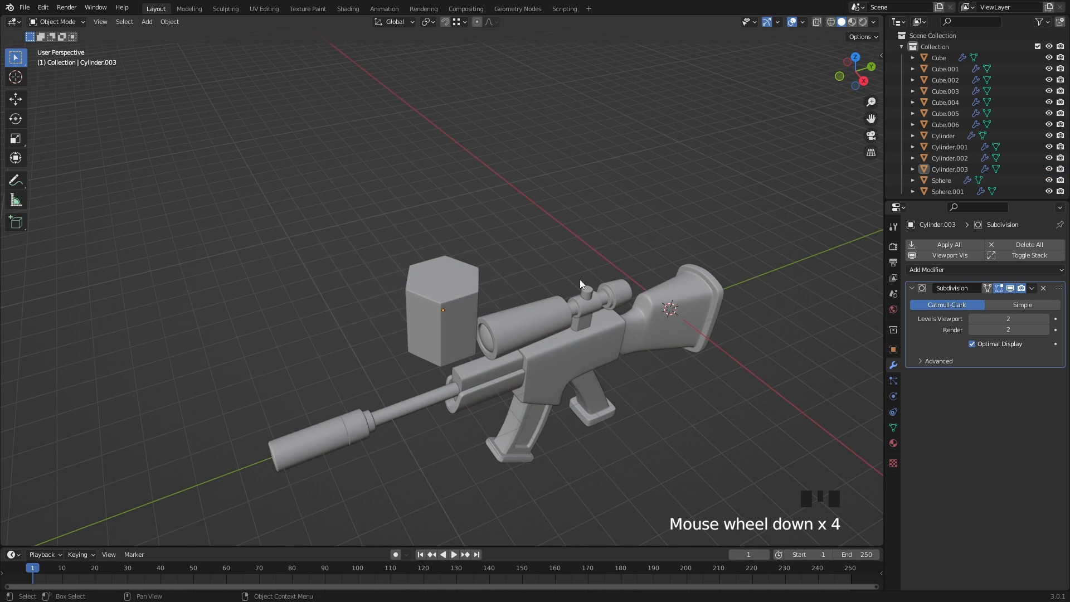
Scale the hexagonal cylinder to about 0.763 along Z and apply its scale
left_click(471, 289)
key("s")
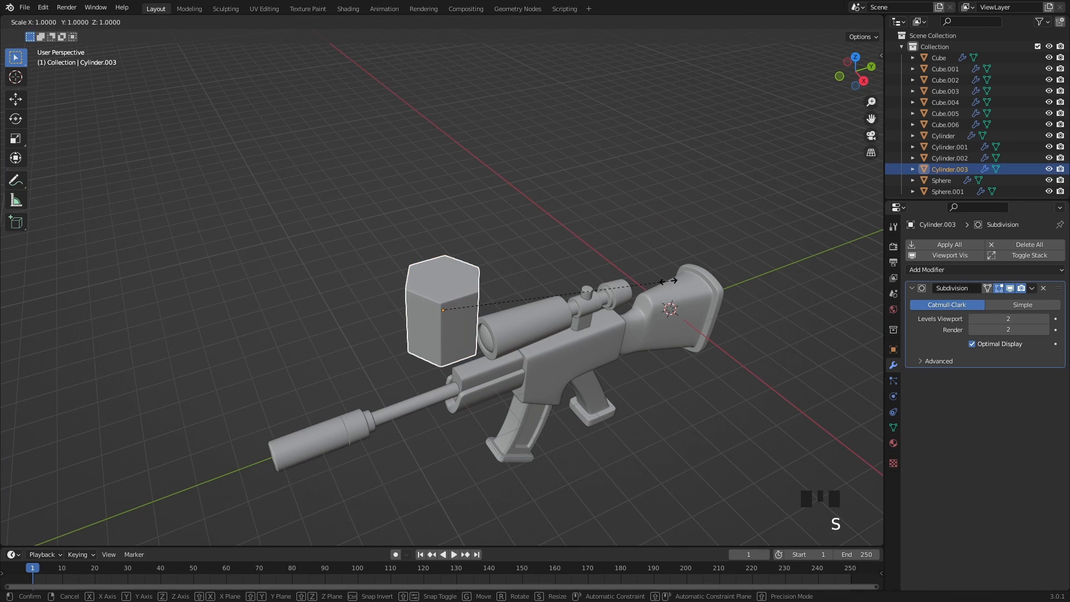
key("z")
left_click(614, 279)
key("ctrl+a")
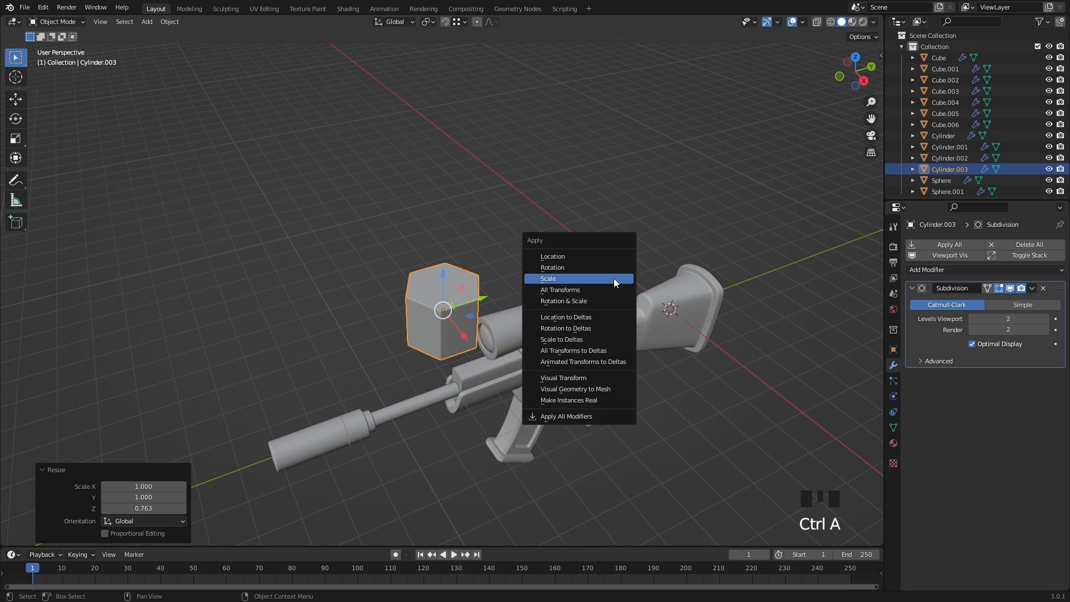
left_click(614, 279)
Scale the hexagonal piece uniformly to about 0.209 to make it bolt-sized
middle_click_drag(587, 280, 708, 332, "shift")
key("s")
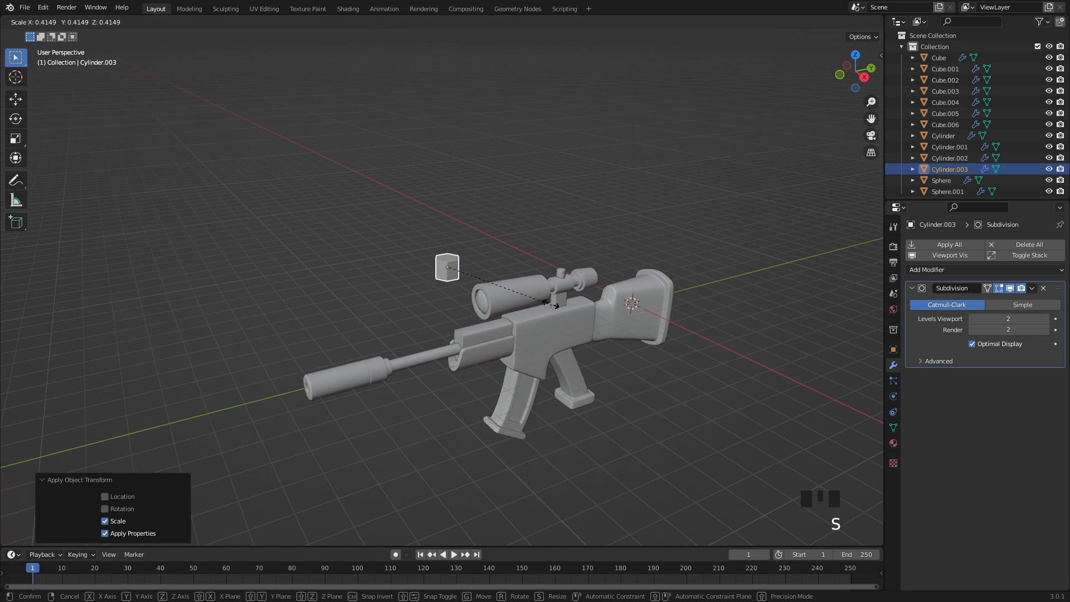
left_click(499, 291)
middle_click_drag(521, 312, 477, 289)
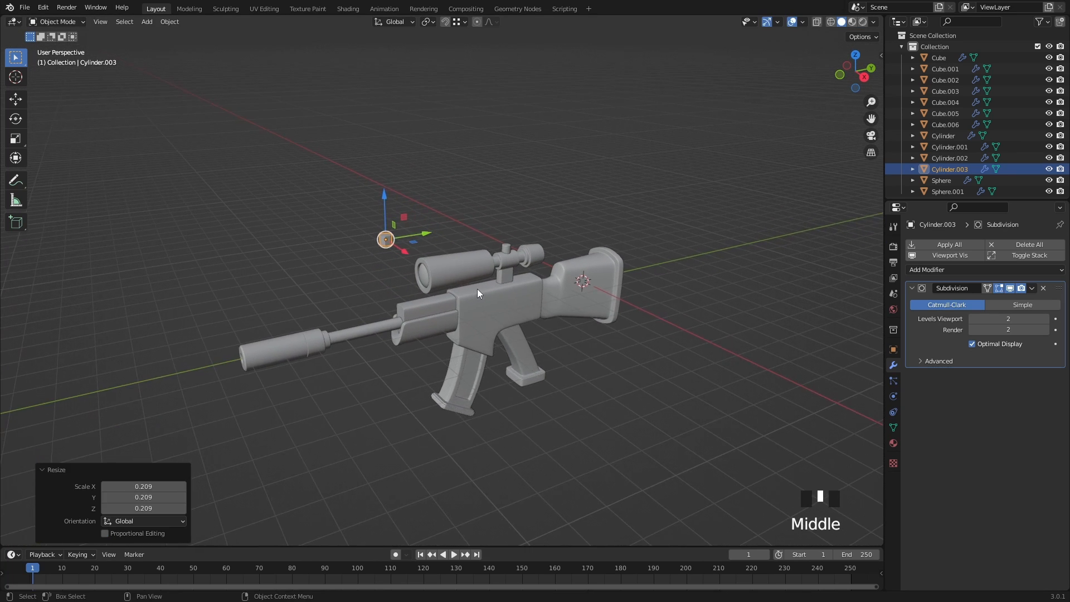
scroll(483, 288, "up", 2)
Set snapping to Face with Align Rotation to Target enabled
left_click(463, 24)
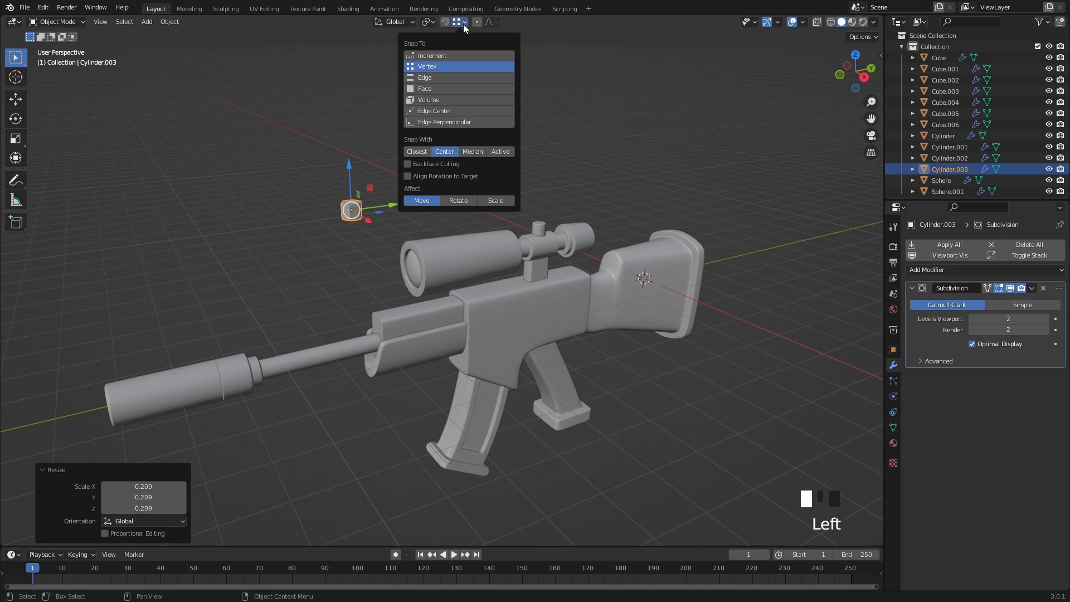
left_click(433, 89)
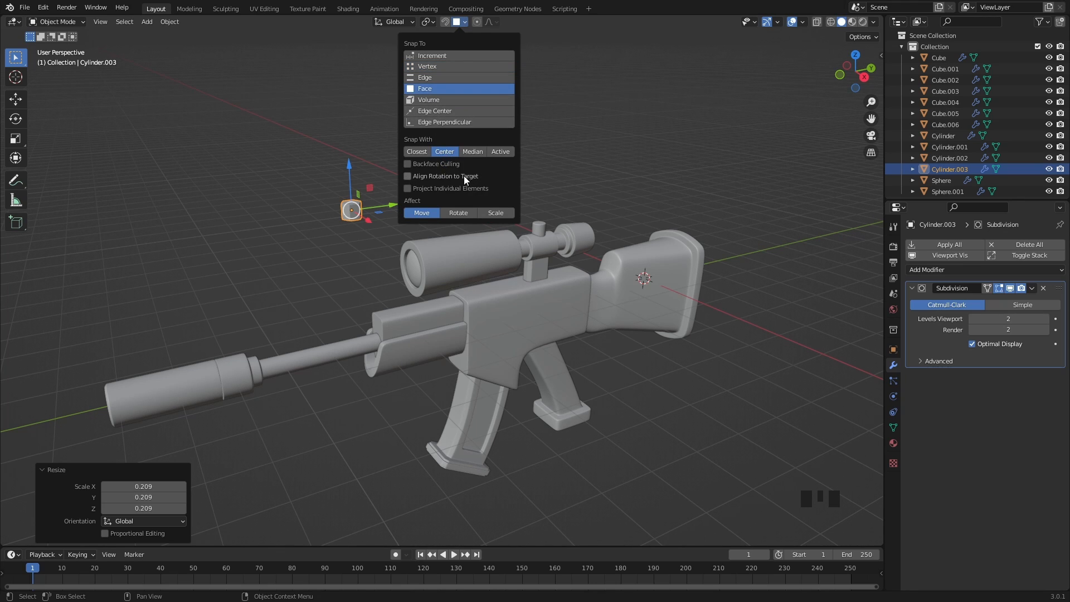
middle_click_drag(389, 257, 373, 209)
scroll(372, 210, "up", 2)
Snap the hexagonal bolt onto the receiver's side near its front upper corner and scale it to about 0.573
key("g")
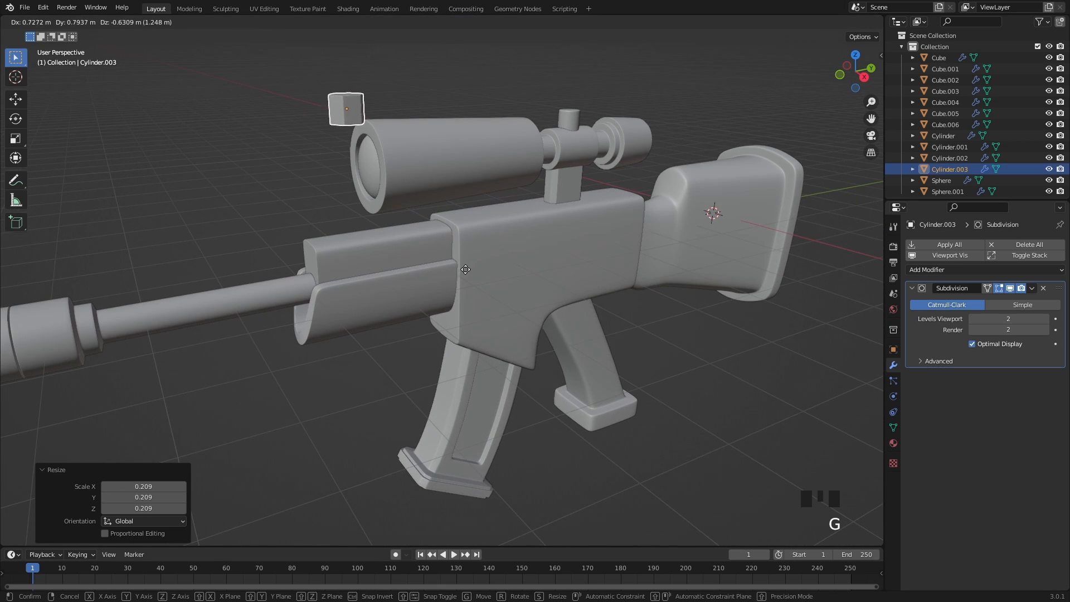
key("ctrl")
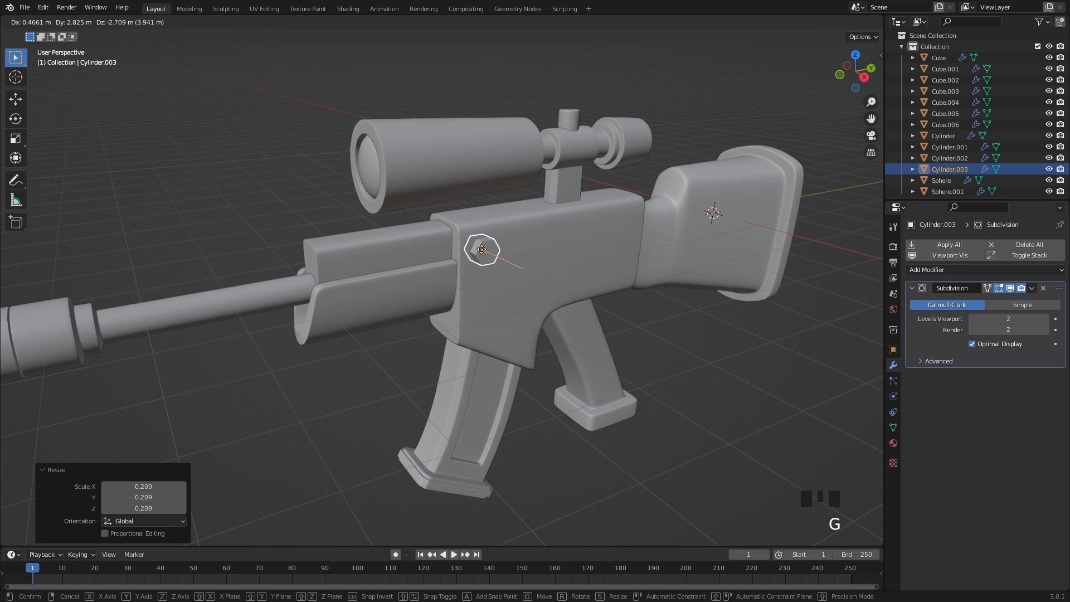
left_click(512, 262)
scroll(698, 295, "up", 2)
key("s")
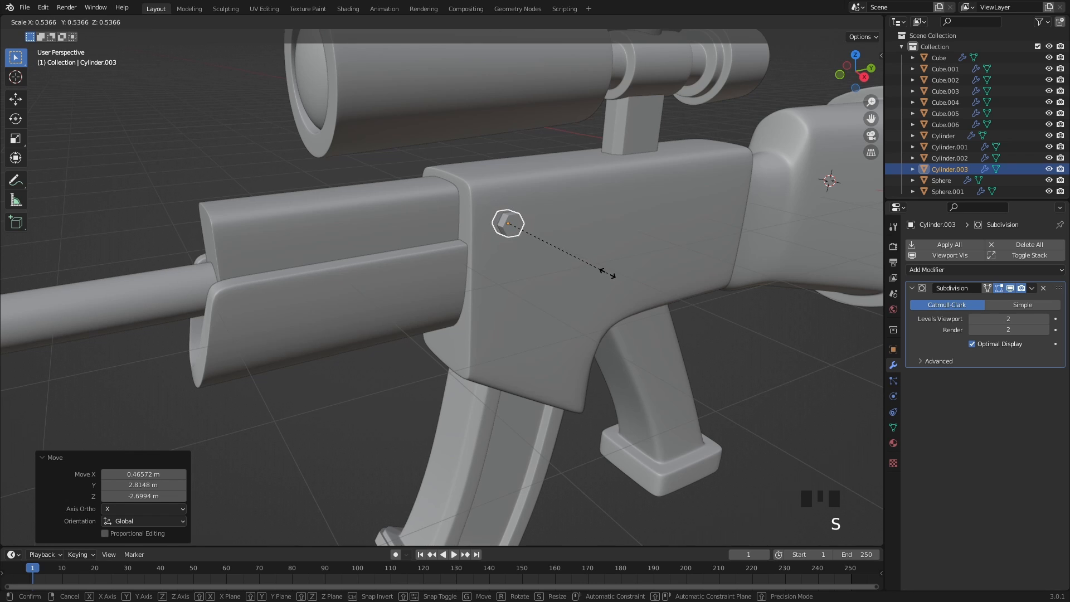
left_click(607, 273)
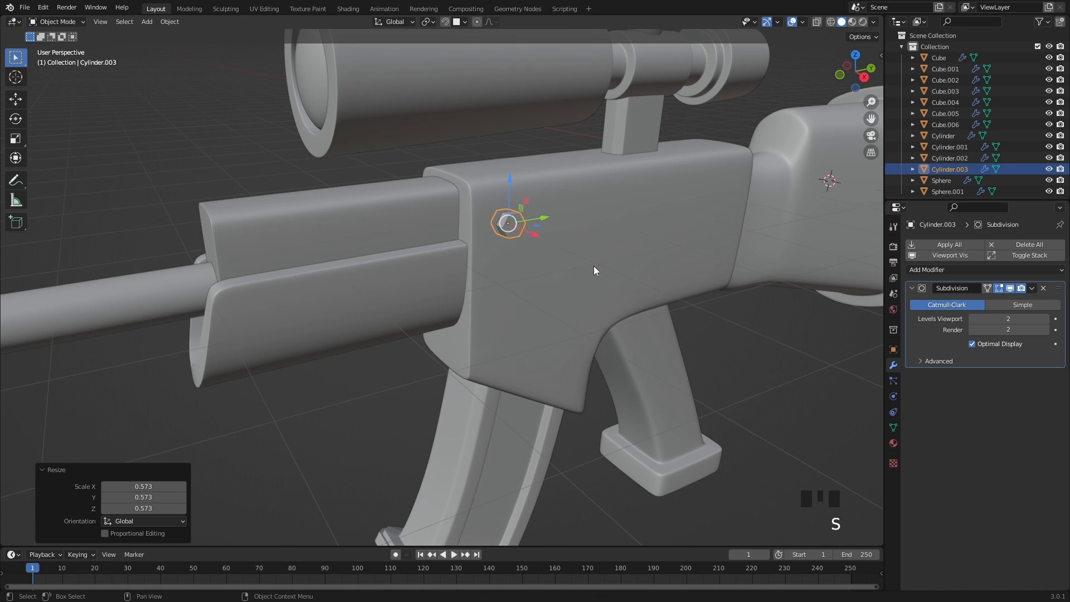
key("g")
key("ctrl")
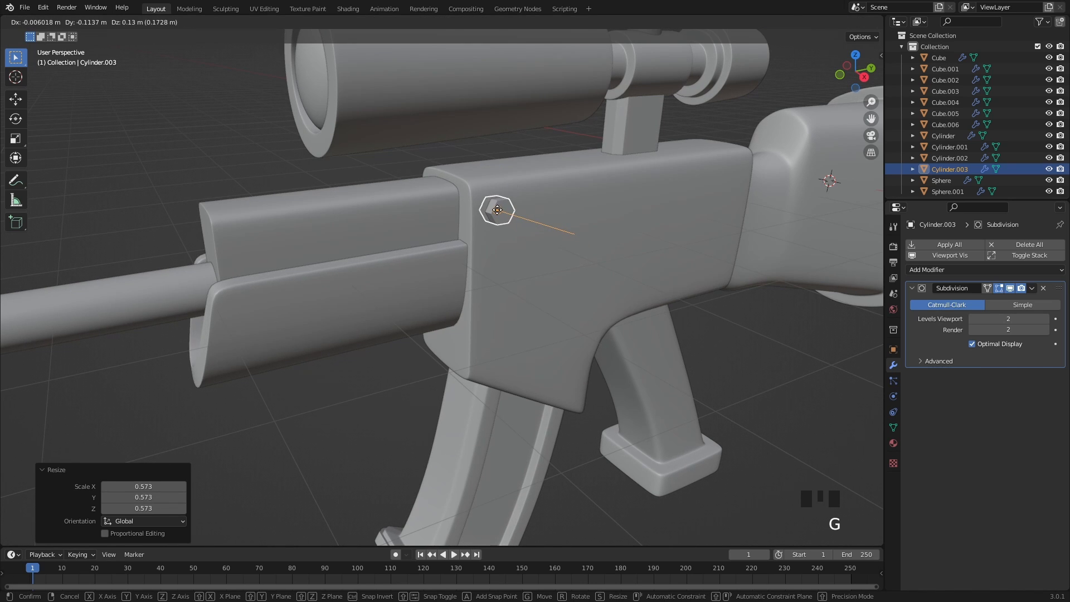
left_click(497, 210)
Make a linked duplicate of the bolt and snap it at the receiver's rear upper corner, about 3.01 m along Y
middle_click_drag(569, 274, 422, 279, "shift")
key("alt+d")
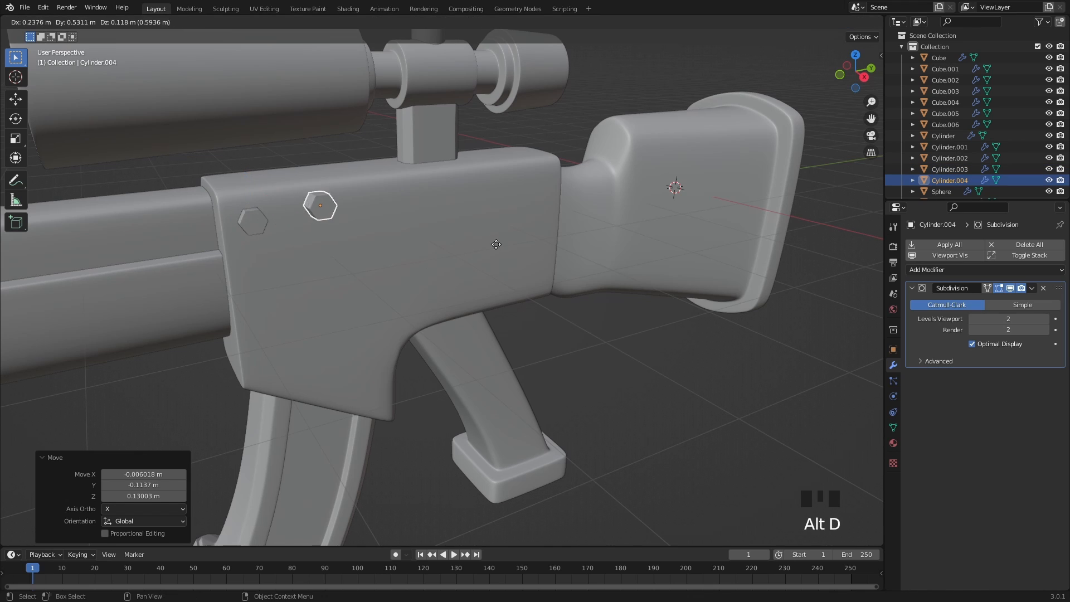
left_click(713, 225)
Place two linked bolt duplicates on the lower handguard's side, one near each end, scaled to about 0.554
middle_click_drag(713, 225, 503, 243)
scroll(587, 234, "up", 2)
key("alt+d")
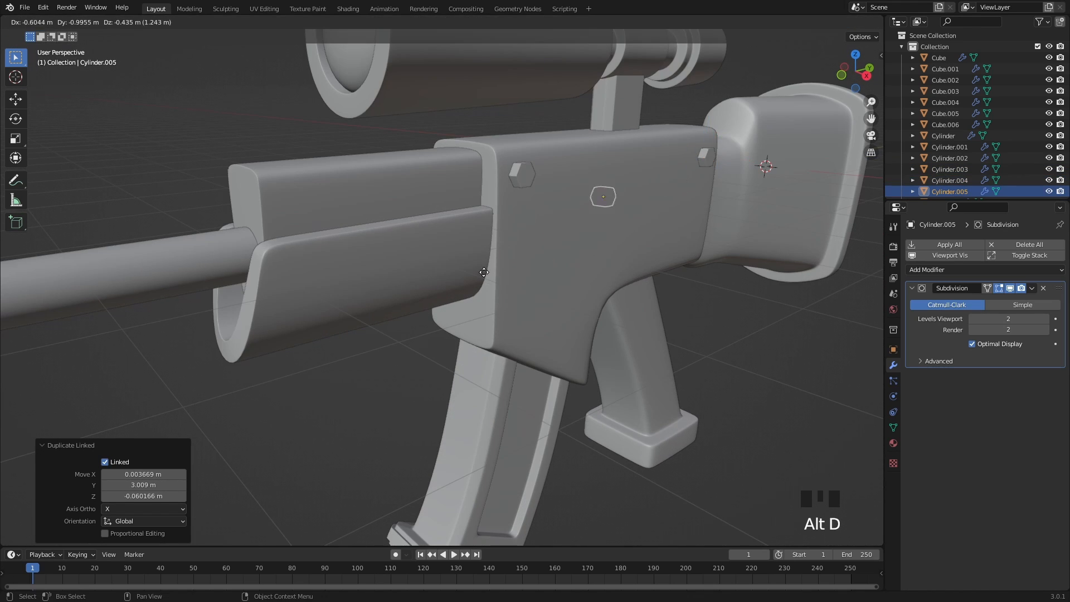
left_click(471, 242)
key("s")
left_click(541, 262)
key("alt+d")
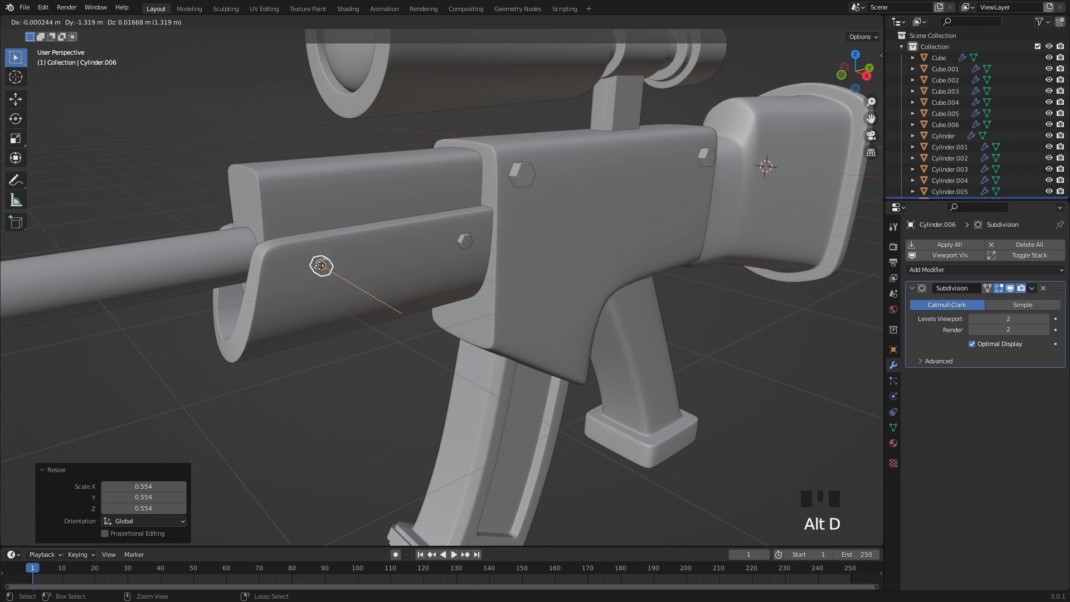
left_click(299, 274)
Make a linked duplicate of a large receiver bolt and snap it onto the receiver's lower corner behind the magazine
scroll(502, 301, "down", 3)
middle_click_drag(557, 301, 518, 304)
middle_click_drag(535, 312, 588, 329, "shift")
scroll(474, 250, "up", 3)
left_click(413, 182)
middle_click_drag(500, 266, 549, 273)
key("alt+d")
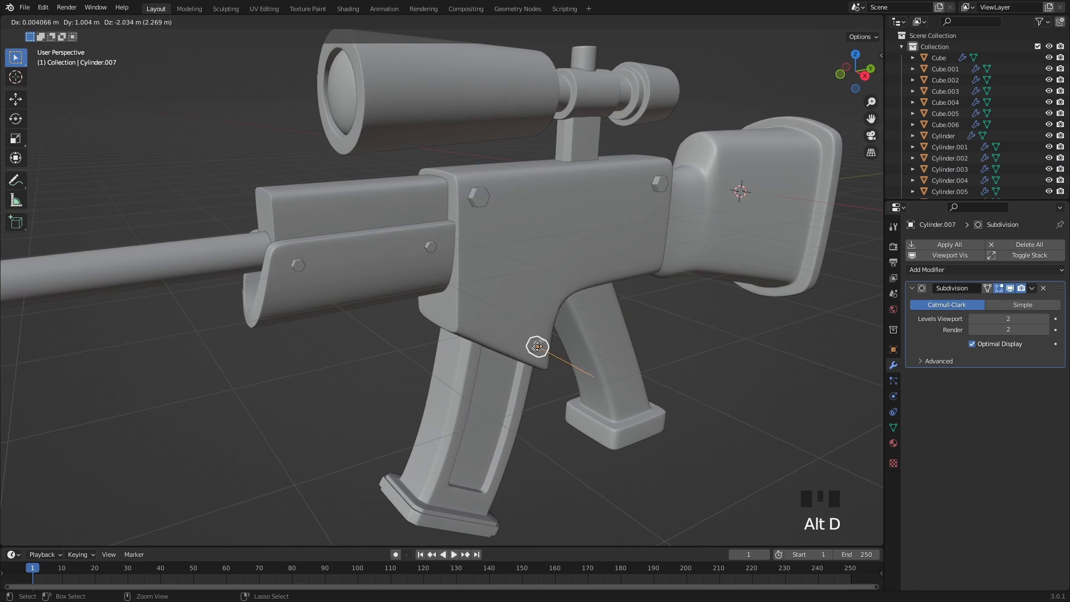
left_click(594, 377)
Rotate the receiver's lower bolt and the handguard's rear bolt so their hexagonal heads are angled differently
middle_click_drag(687, 346, 430, 218, "shift")
key("r")
left_click(595, 326)
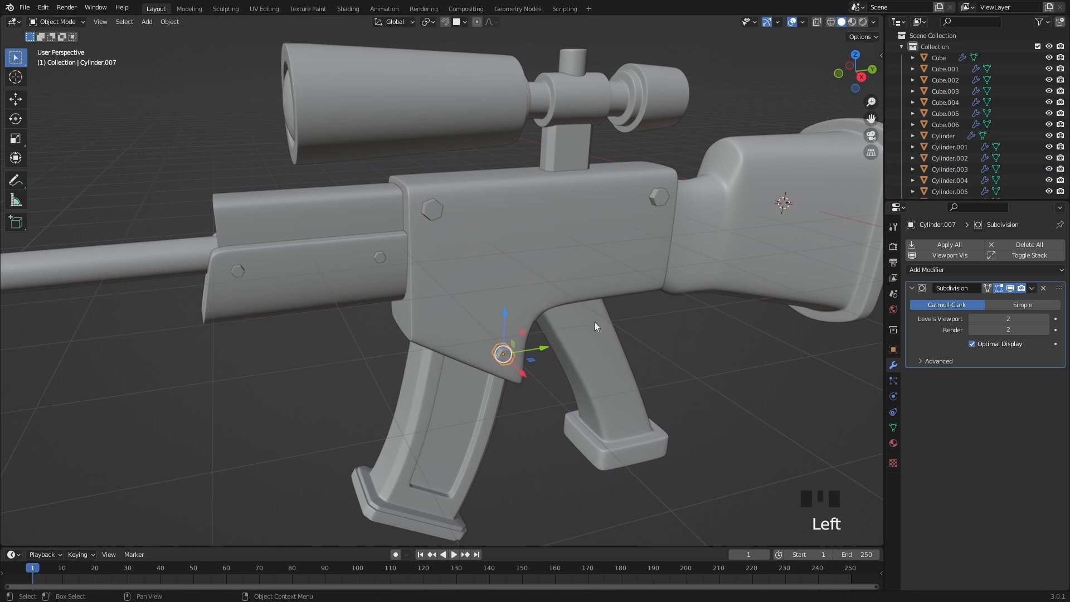
key("r")
left_click(581, 313)
left_click(381, 258)
key("r")
left_click(427, 234)
Join the five bolts on the receiver and lower handguard into a single object
left_click(432, 212)
left_click(659, 199, "shift")
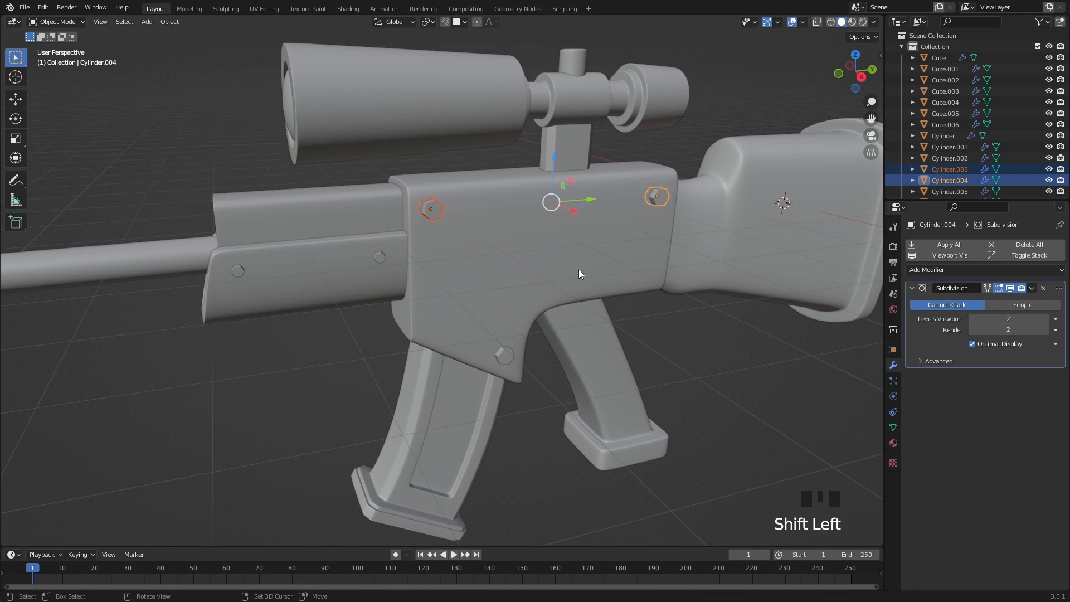
left_click(504, 355, "shift")
left_click(379, 257, "shift")
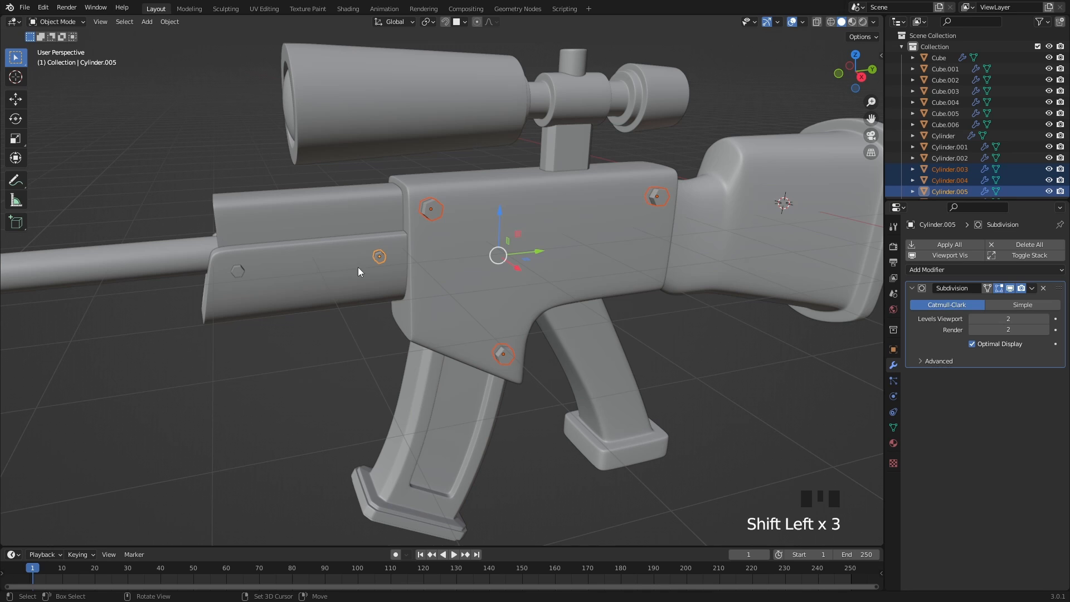
left_click(238, 272, "shift")
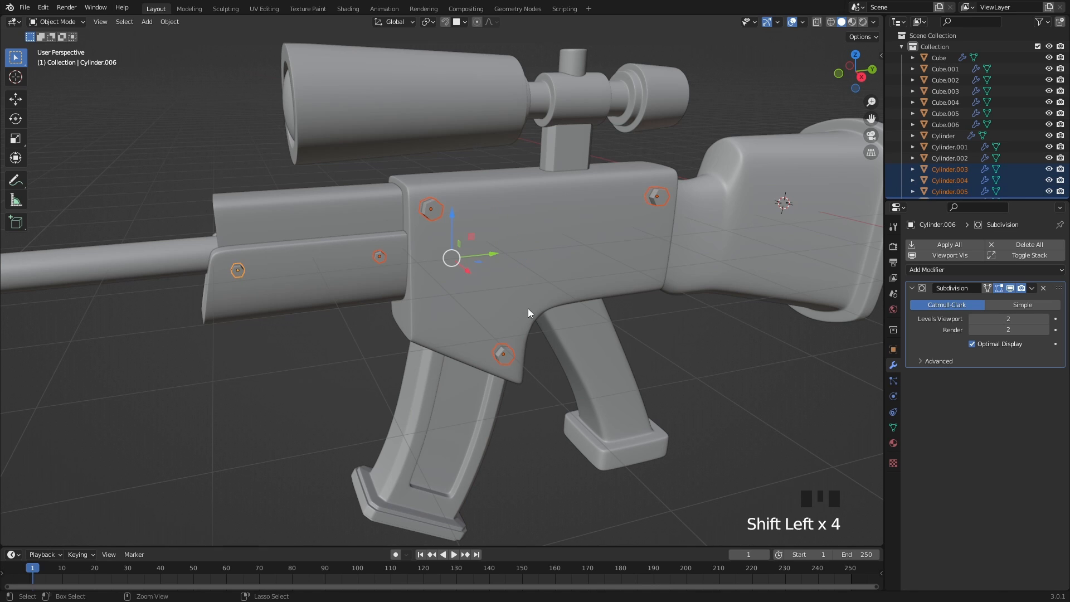
key("ctrl+j")
middle_click_drag(584, 339, 619, 345)
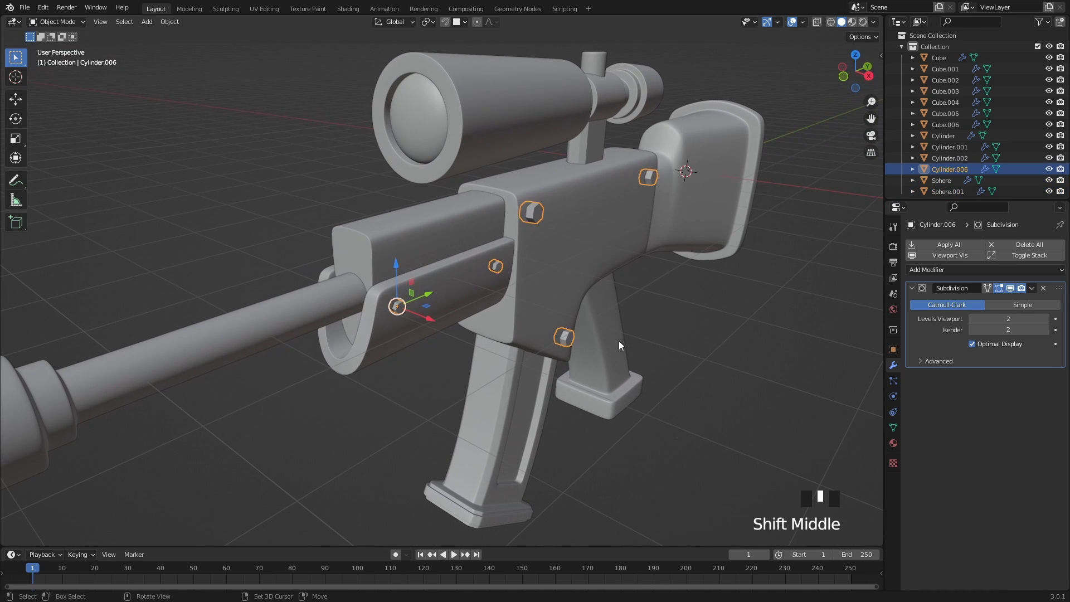
Add a Mirror modifier on X to the joined bolts, place it before Subdivision, and use the receiver as mirror object
left_click(912, 289)
left_click(928, 269)
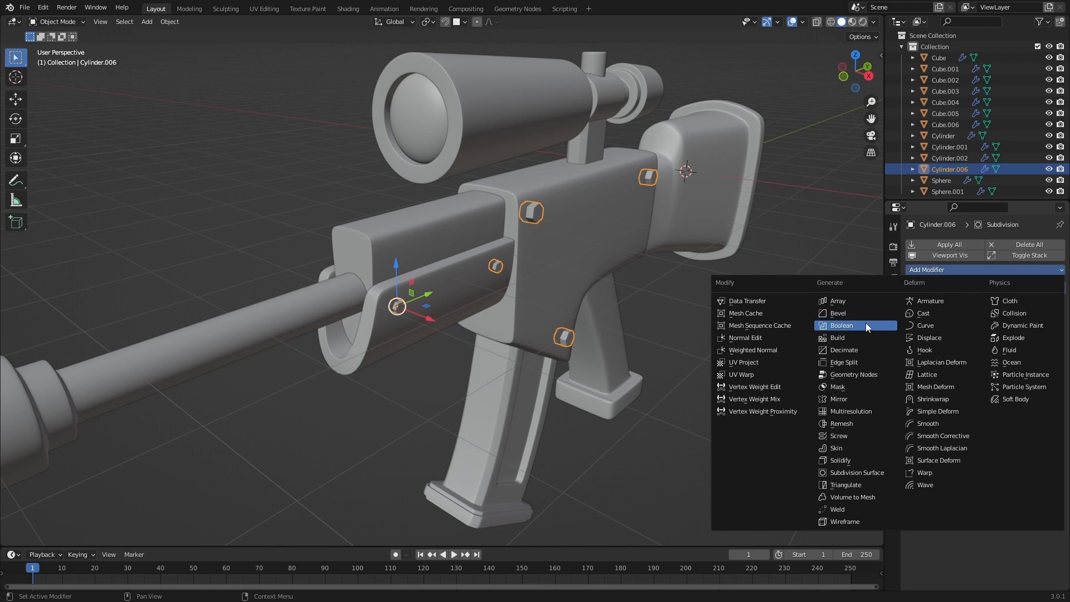
left_click(848, 398)
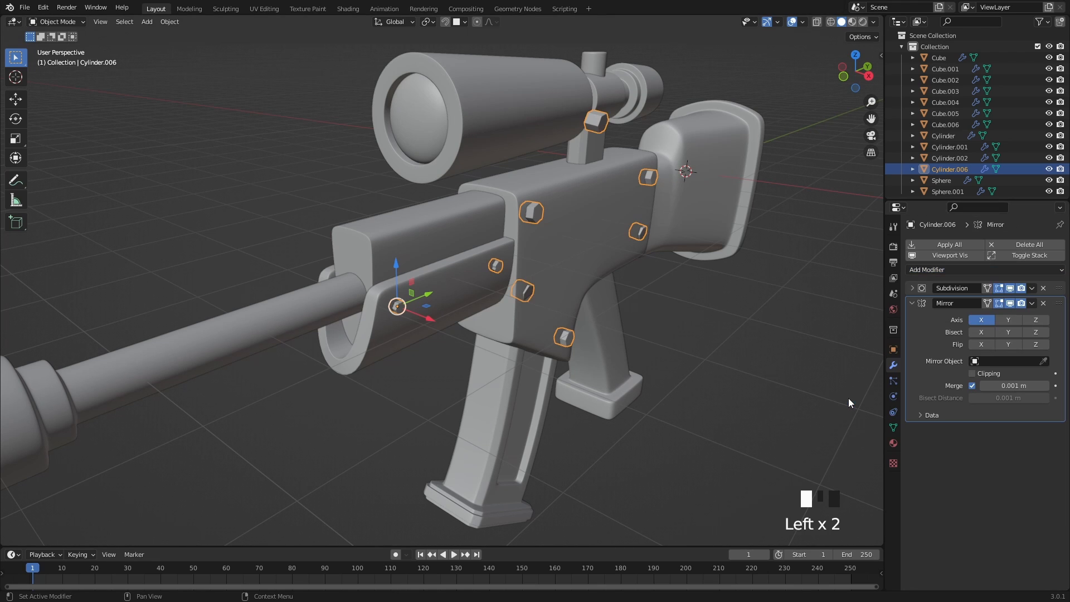
left_click_drag(1058, 303, 1057, 288)
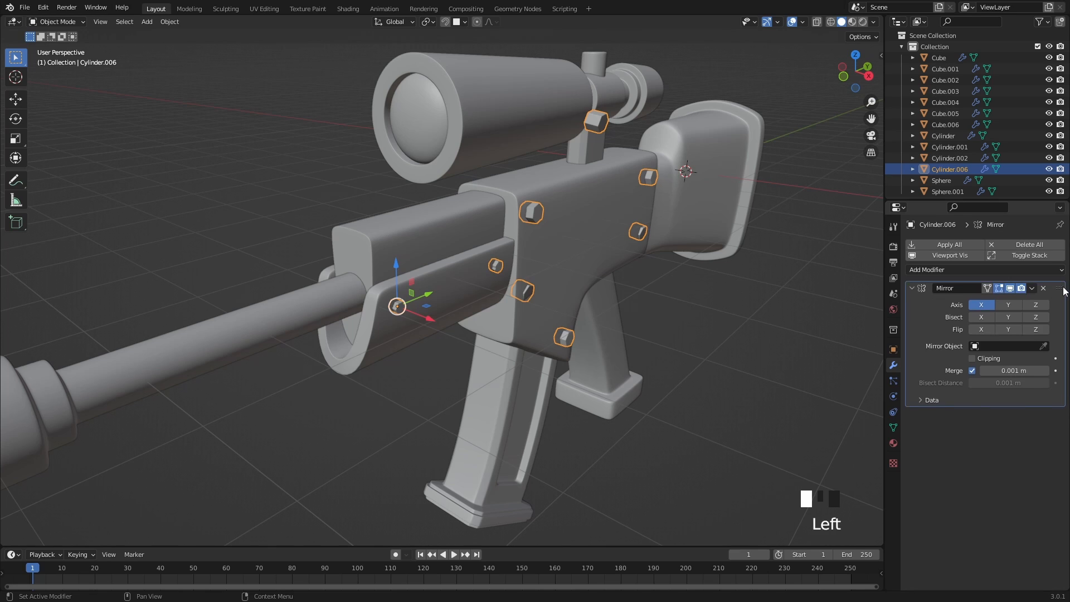
left_click(1044, 346)
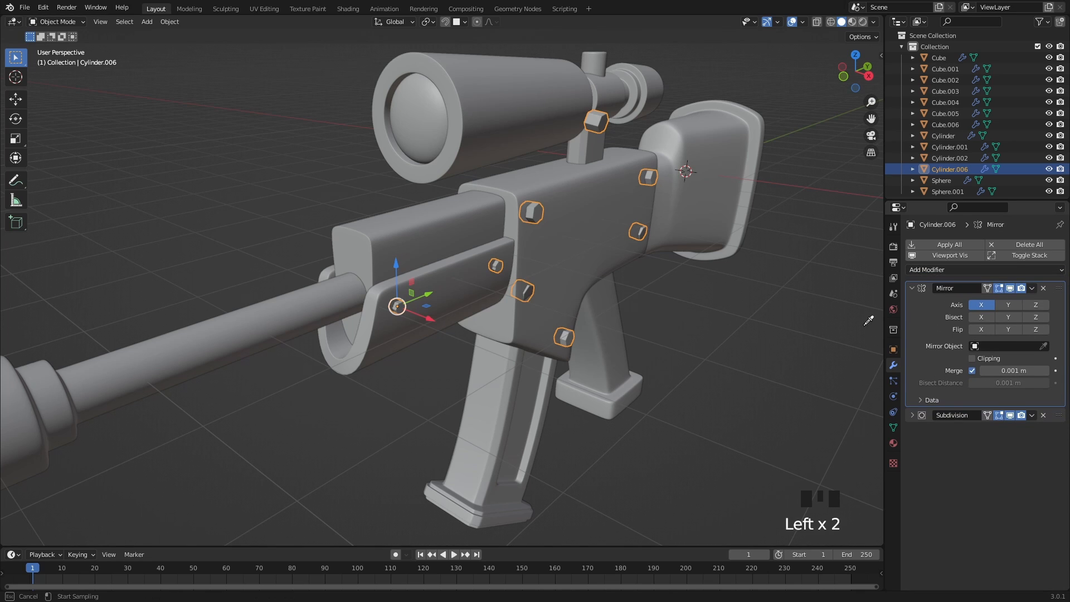
left_click(579, 237)
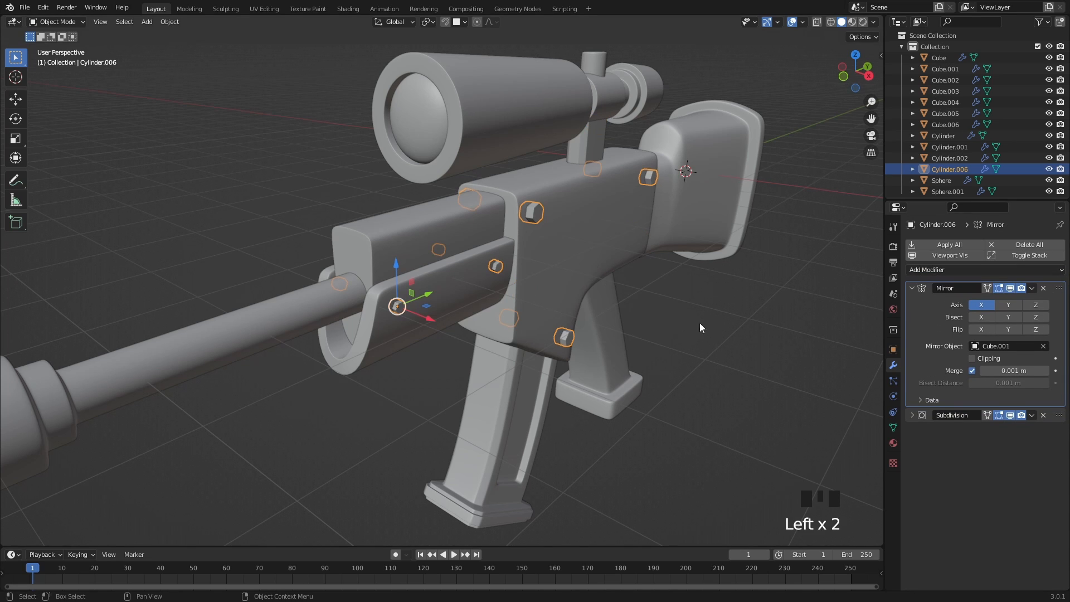
left_click(717, 318)
Raise the barrel and silencer object about 0.113 m along Z
mouse_move(609, 294)
middle_mouse_down("shift")
mouse_move(652, 301)
mouse_move(754, 285)
mouse_move(600, 284)
mouse_move(611, 297)
middle_mouse_up("shift")
scroll(607, 310, "down", 3)
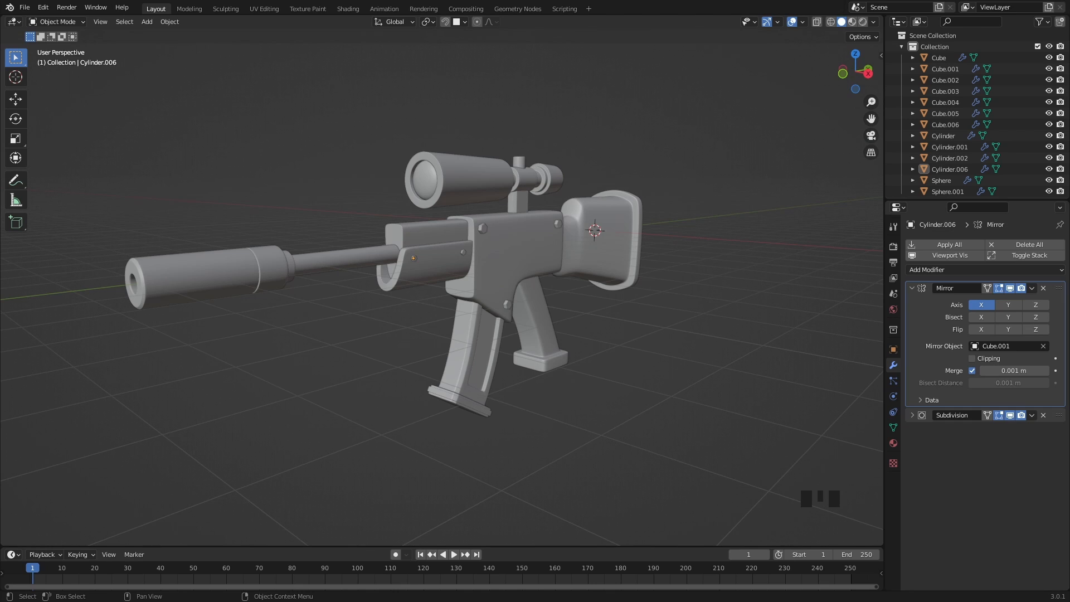
middle_click_drag(343, 365, 379, 349)
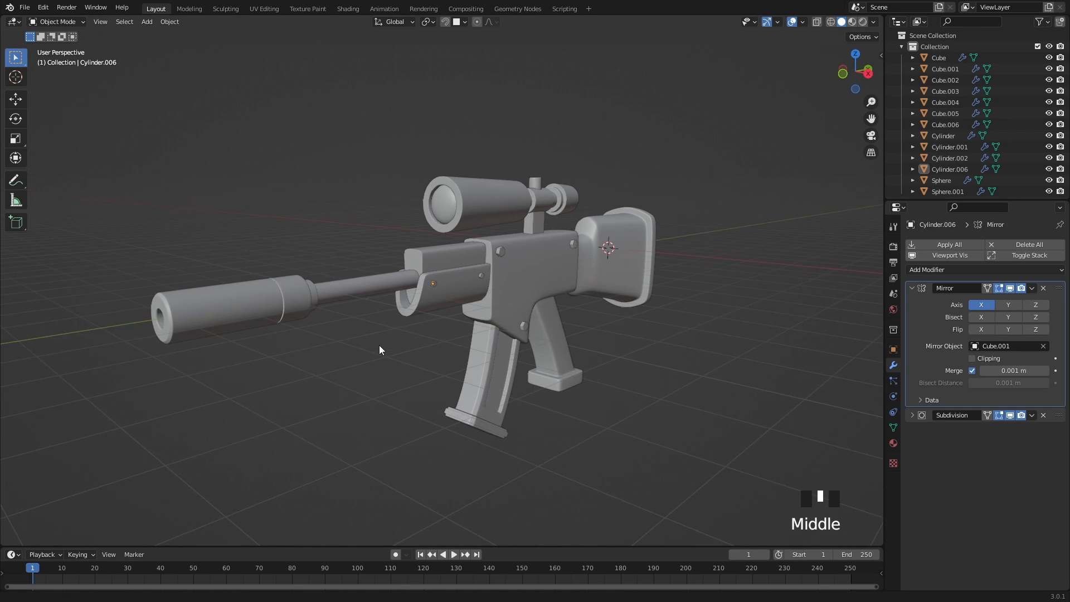
scroll(364, 308, "up", 2)
left_click(320, 289)
left_click_drag(333, 251, 334, 241)
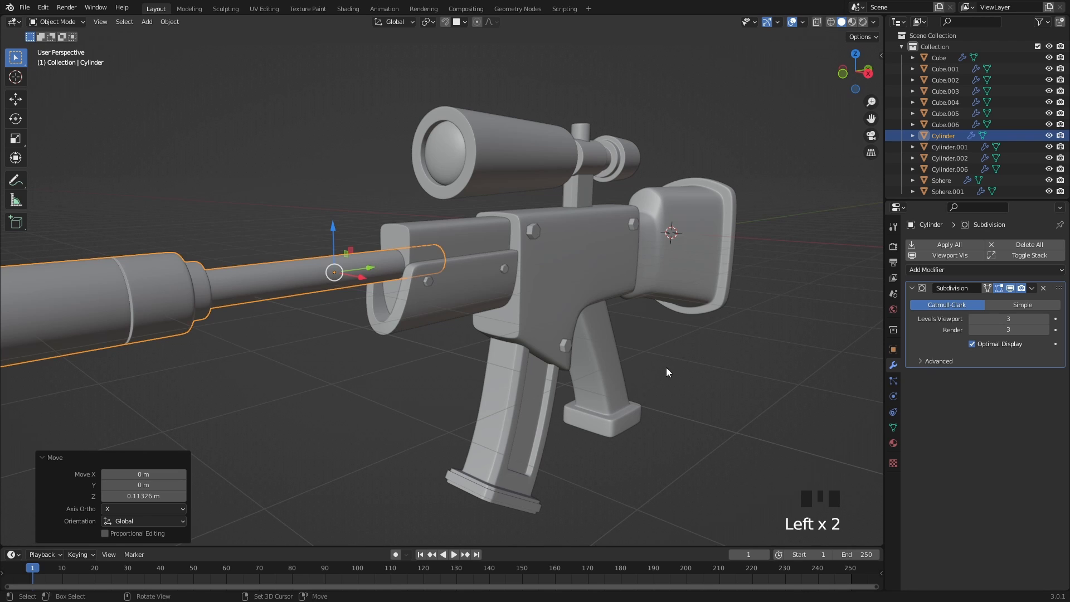
Lower the vertices at the middle of the receiver's top edges about 0.073 m along Z in Edit Mode
middle_click_drag(667, 373, 565, 323, "shift")
left_click(533, 279)
middle_click_drag(533, 278, 452, 312)
key("Tab")
scroll(441, 334, "up", 2)
left_click(425, 249)
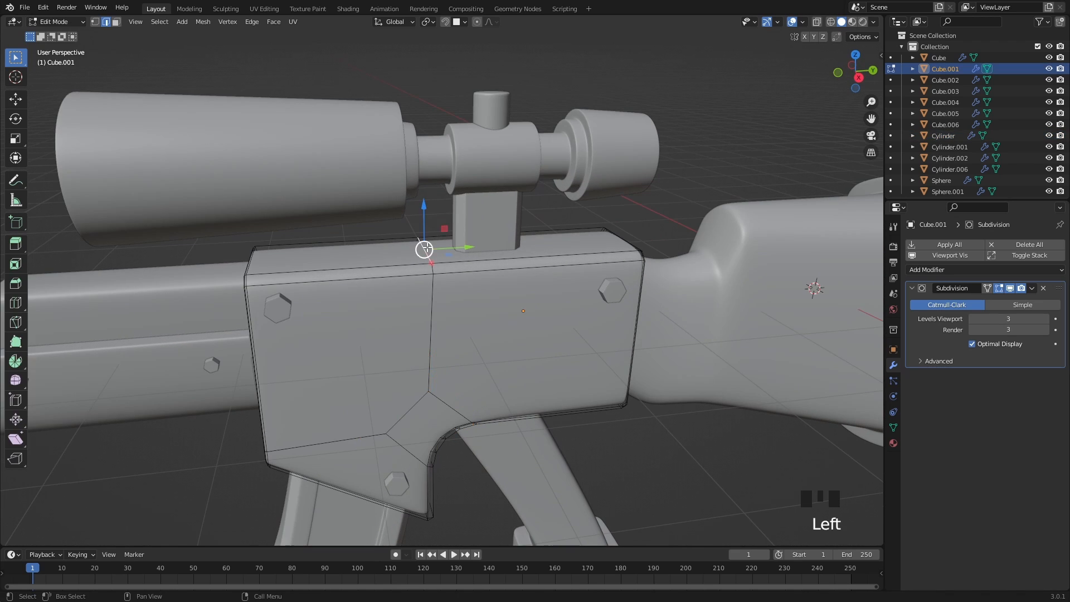
mouse_move(469, 266)
middle_mouse_down()
mouse_move(471, 250)
mouse_move(458, 243)
mouse_move(469, 262)
middle_mouse_up()
scroll(469, 262, "up", 2)
key("1")
key("alt+z")
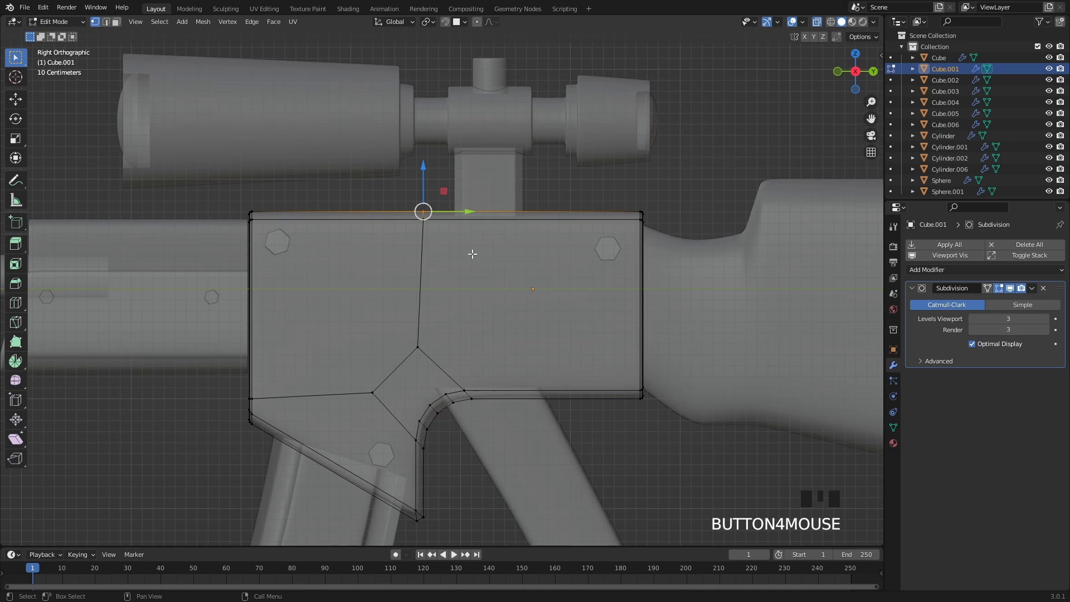
left_click_drag(470, 252, 399, 184)
key("alt+z")
scroll(402, 212, "down", 2)
middle_click_drag(408, 244, 446, 254)
middle_click_drag(447, 255, 532, 272, "shift")
left_click_drag(525, 222, 524, 234)
scroll(524, 234, "down", 2)
middle_click_drag(524, 234, 553, 262, "shift")
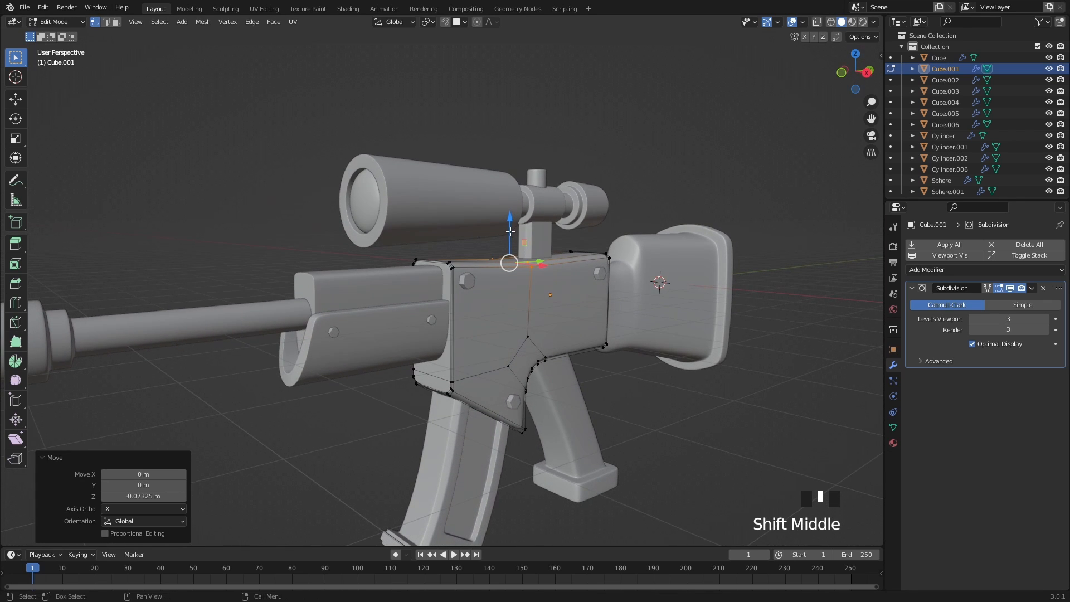
Lower the receiver's selected top vertices by a further 0.018 m, then return to Object Mode and deselect
left_click_drag(510, 231, 510, 235)
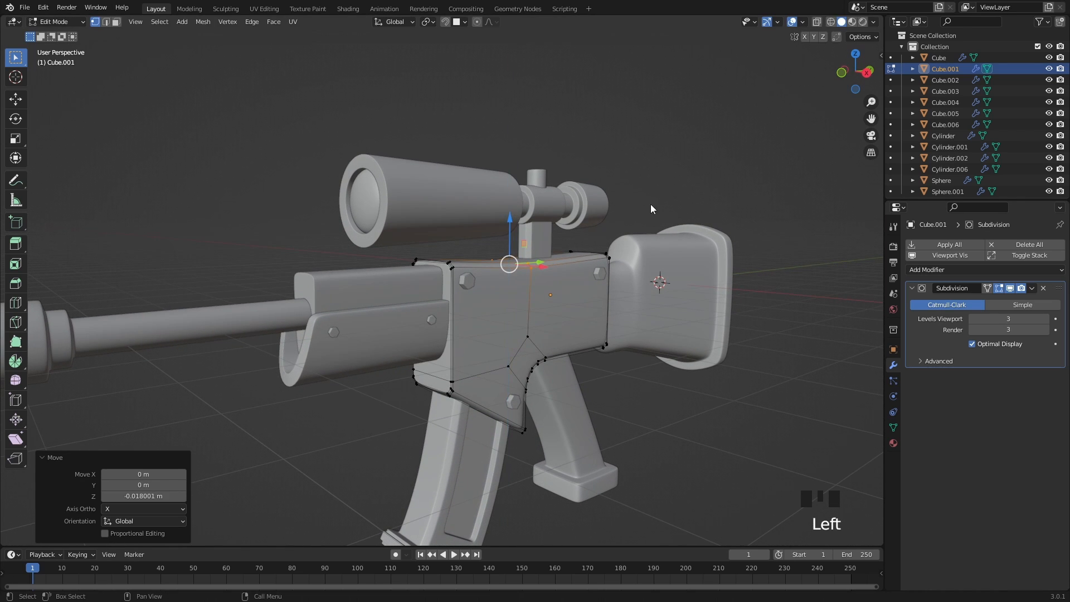
key("Tab")
left_click(641, 223)
Lower the scope together with its mounting block and top knob slightly toward the receiver
scroll(613, 245, "down", 2)
middle_click_drag(549, 285, 530, 272, "shift")
scroll(484, 259, "up", 7)
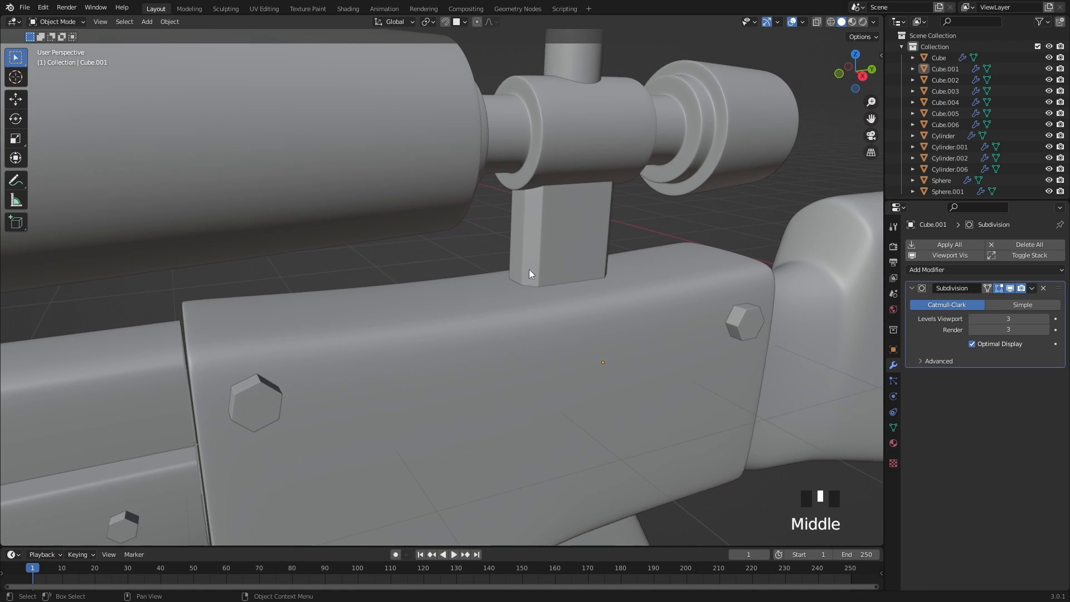
left_click(556, 251)
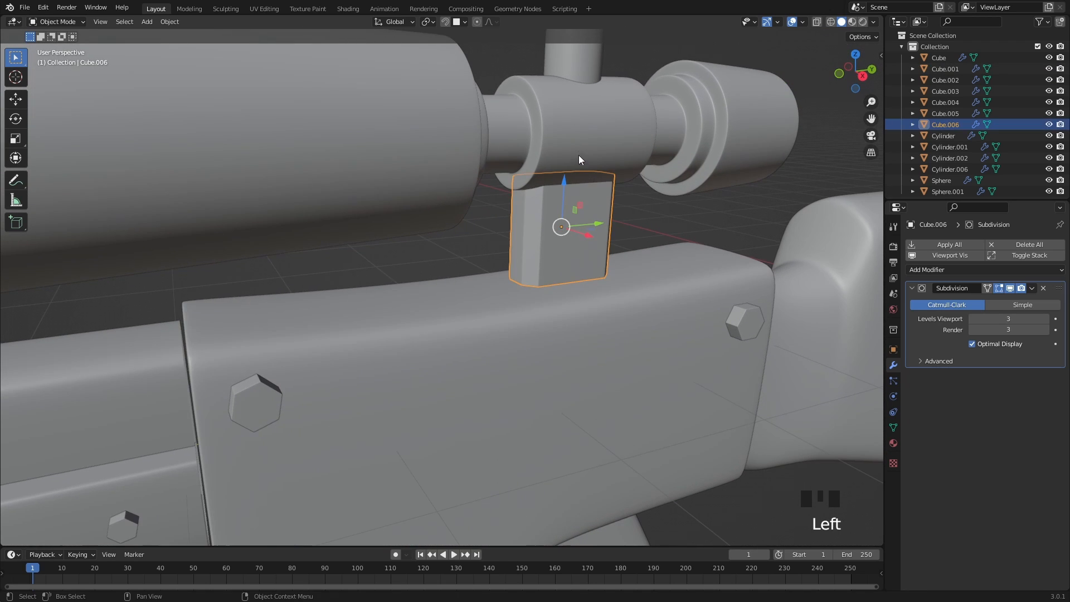
left_click(584, 121, "shift")
left_click(594, 69, "shift")
left_click_drag(573, 106, 691, 216)
left_click(690, 220)
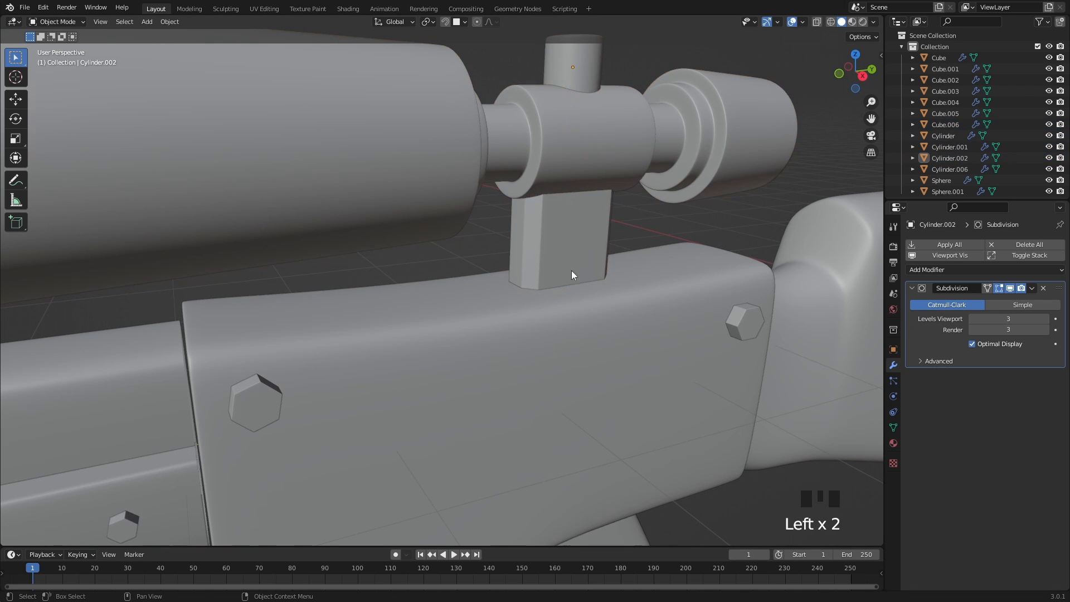
Change the snap target to Vertex and lower the scope's front lens about 0.048 m along Z to center it in the rim
scroll(473, 286, "down", 5)
middle_click_drag(473, 286, 429, 266, "shift")
scroll(313, 290, "up", 5)
key("alt+z")
key("alt+z")
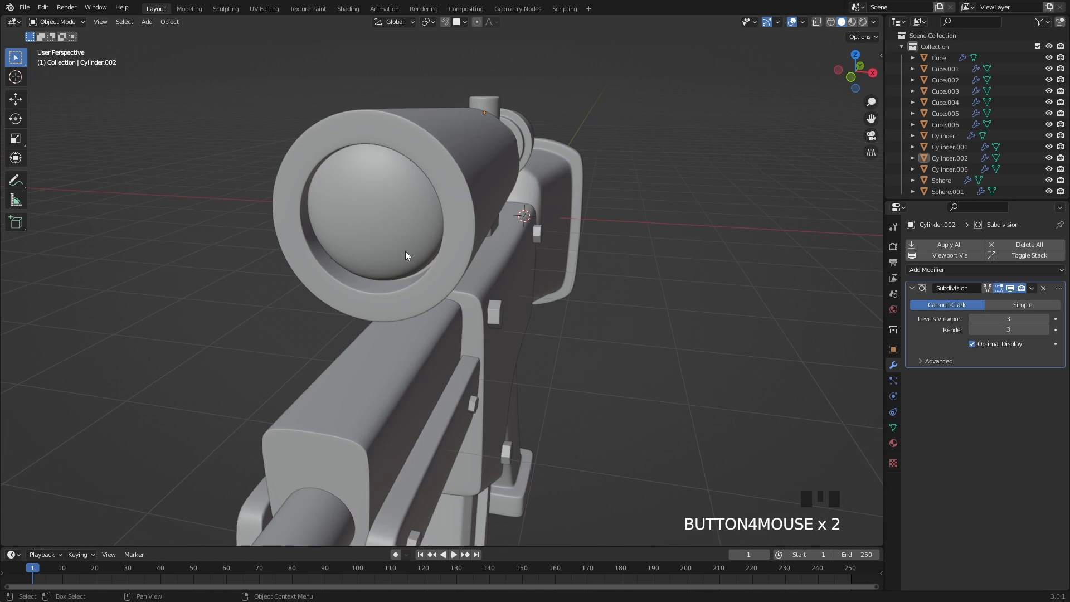
left_click(393, 218)
left_click_drag(383, 166, 375, 227)
left_click(460, 22)
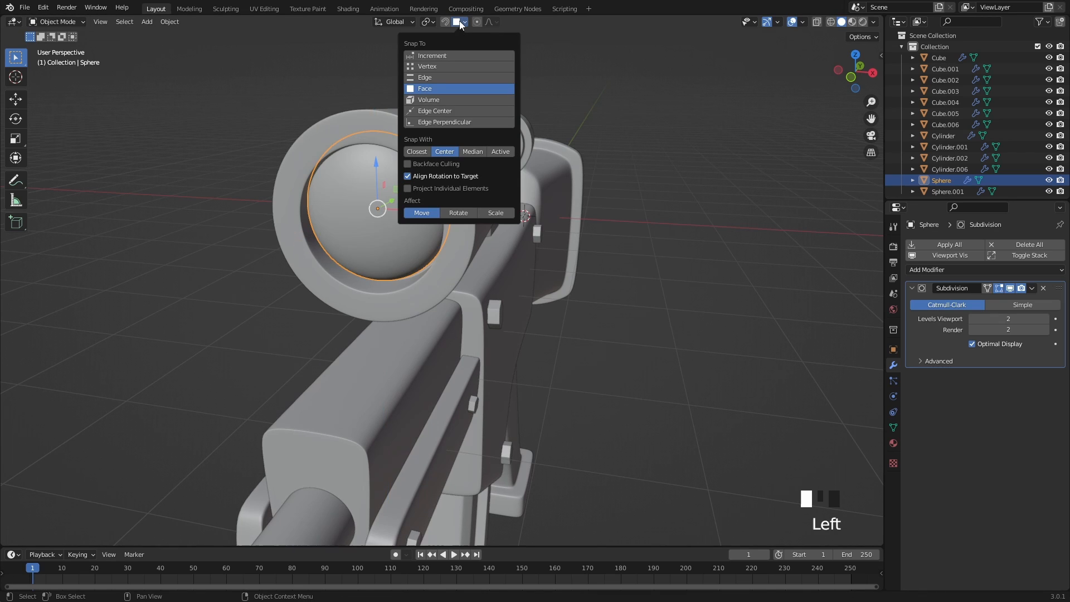
left_click(437, 66)
left_click_drag(375, 176, 380, 216)
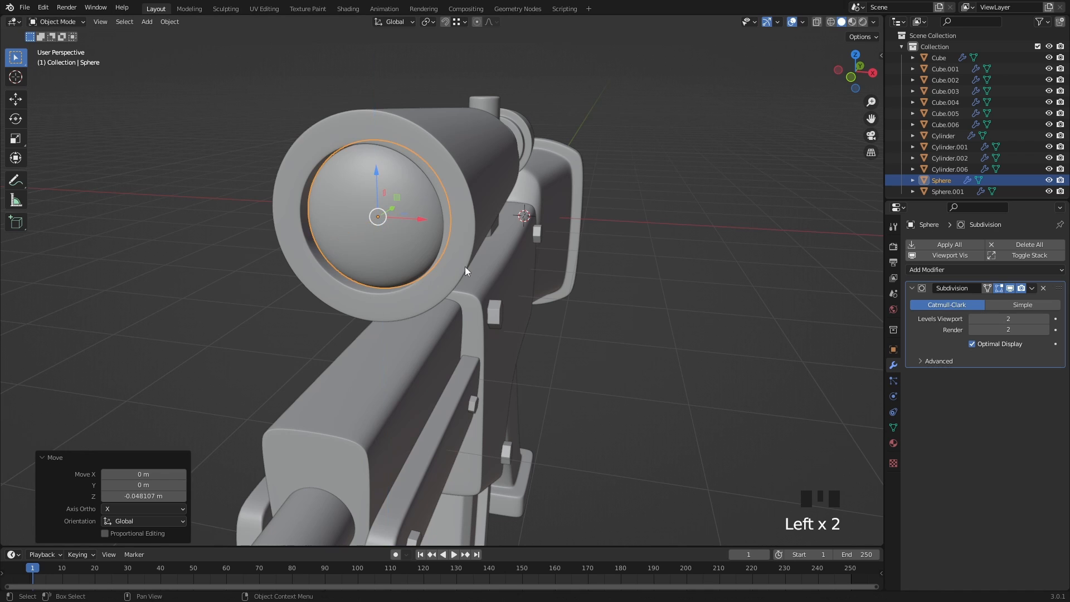
middle_click_drag(465, 266, 477, 259)
middle_click_drag(463, 267, 496, 249, "shift")
middle_click_drag(496, 249, 488, 250, "alt")
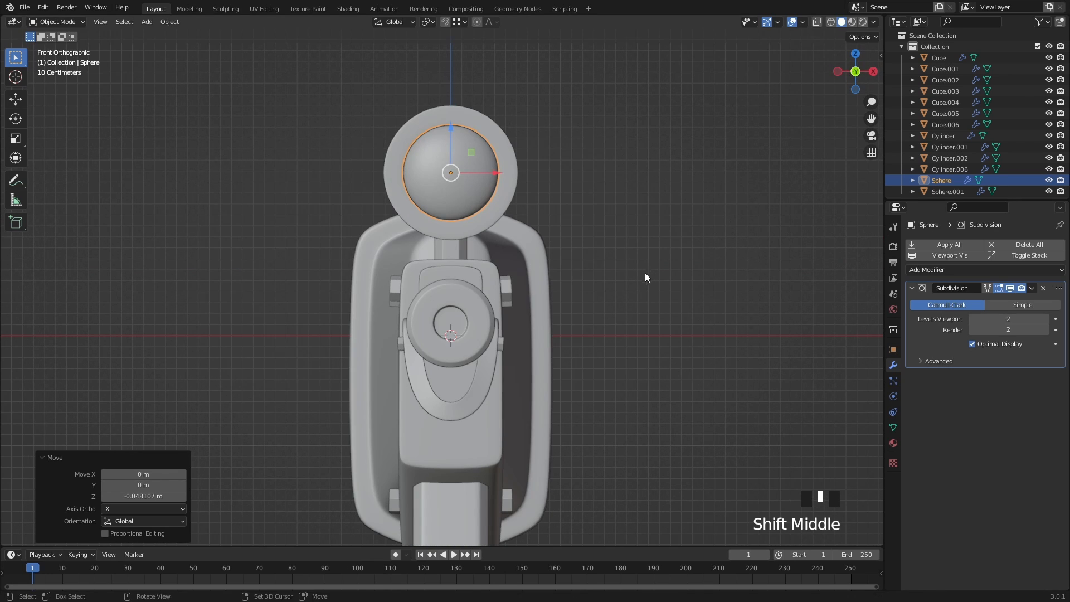
Lower the scope's rear lens along Z to center it in the eyepiece, then deselect it
middle_click_drag(645, 277, 423, 301, "shift")
left_click(580, 208)
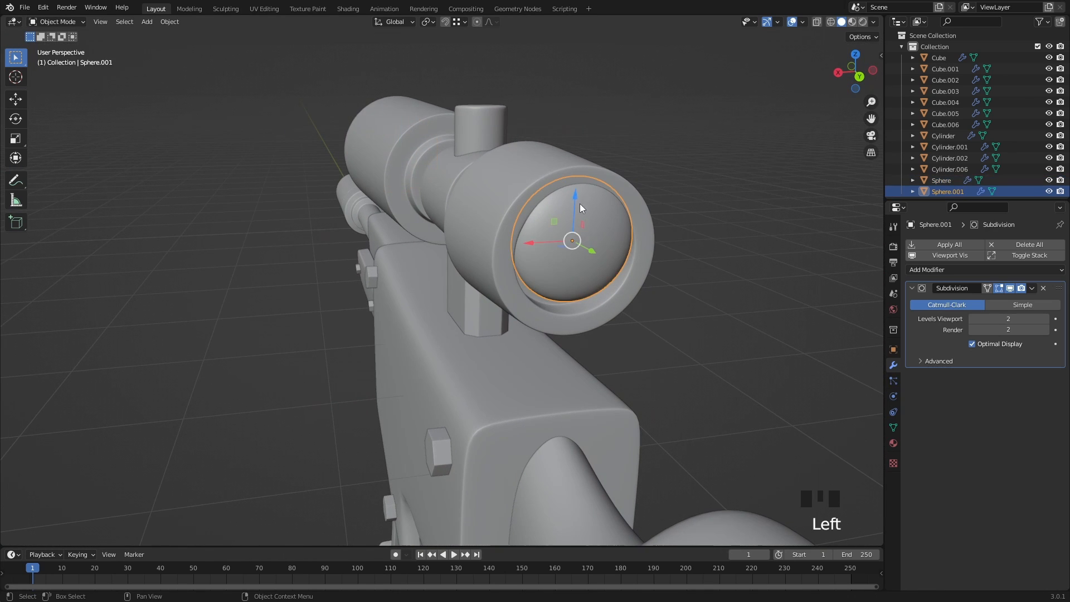
left_click_drag(580, 208, 568, 247)
left_click(666, 273)
middle_click_drag(667, 273, 501, 381, "shift")
scroll(667, 383, "down", 2)
scroll(510, 379, "down", 2)
middle_click_drag(392, 372, 319, 416)
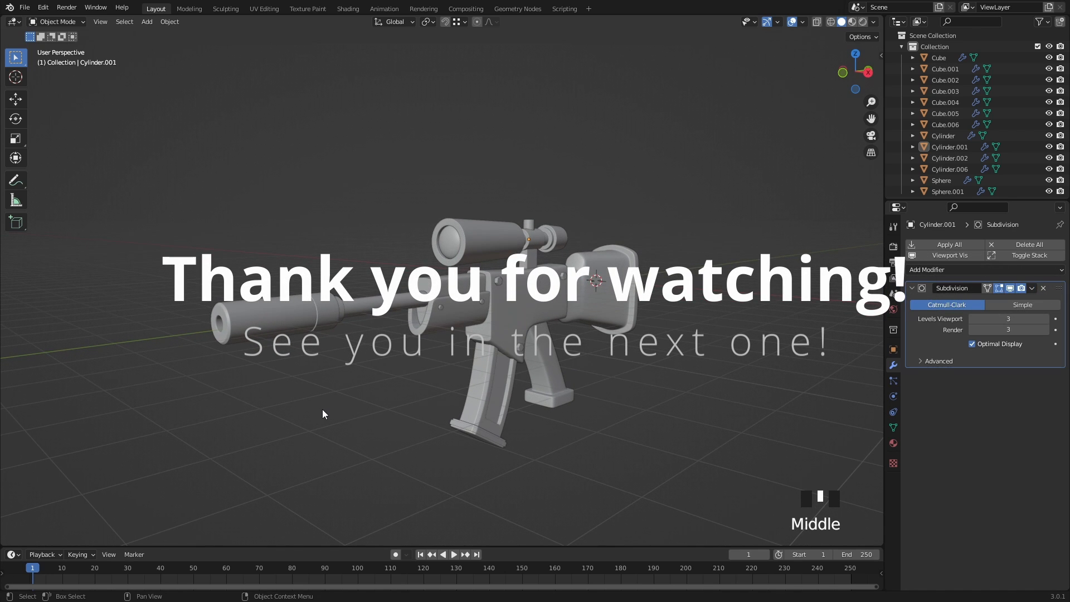